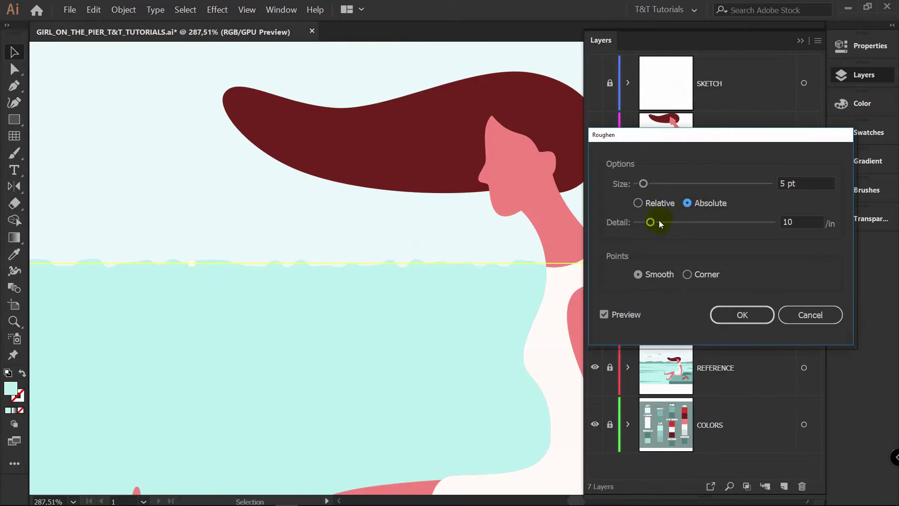
{"action": "left_click_drag", "start_coordinate": [656, 222], "coordinate": [643, 224]}
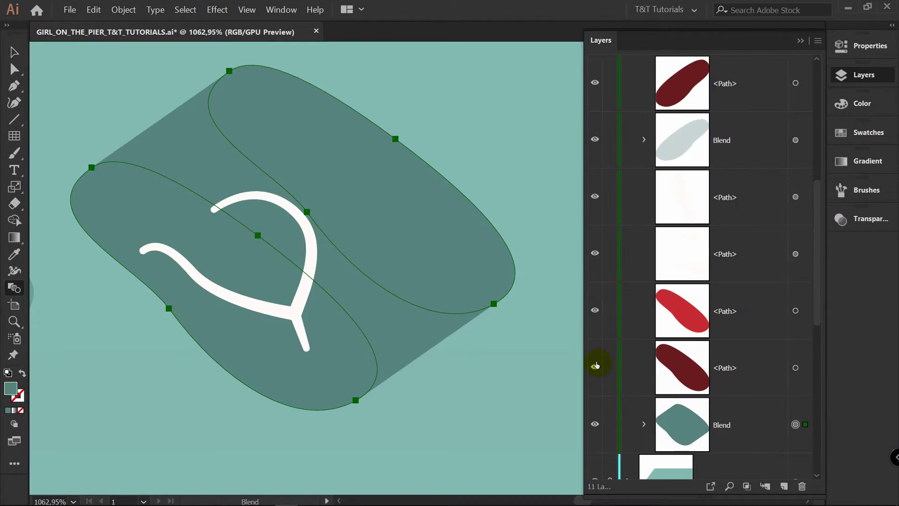
{"action": "left_click", "coordinate": [594, 364]}
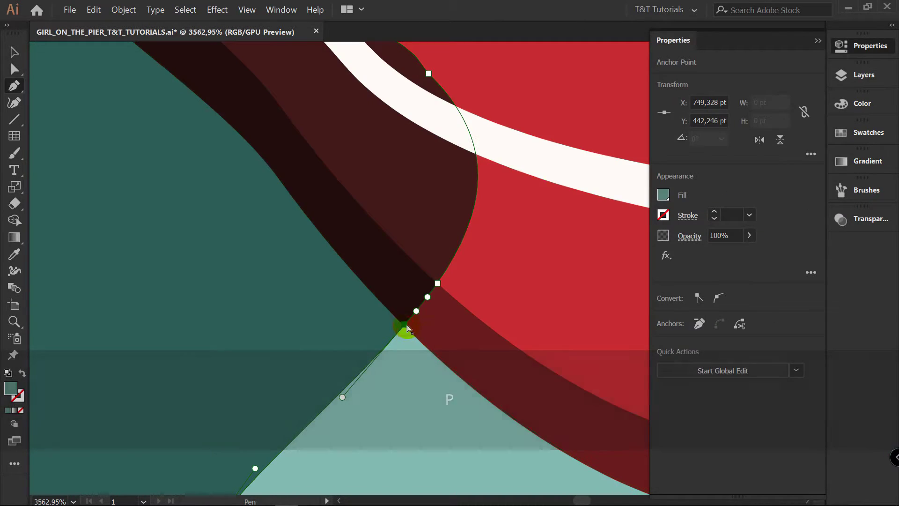
{"action": "key", "text": "a"}
{"action": "left_click_drag", "start_coordinate": [437, 283], "coordinate": [424, 272]}
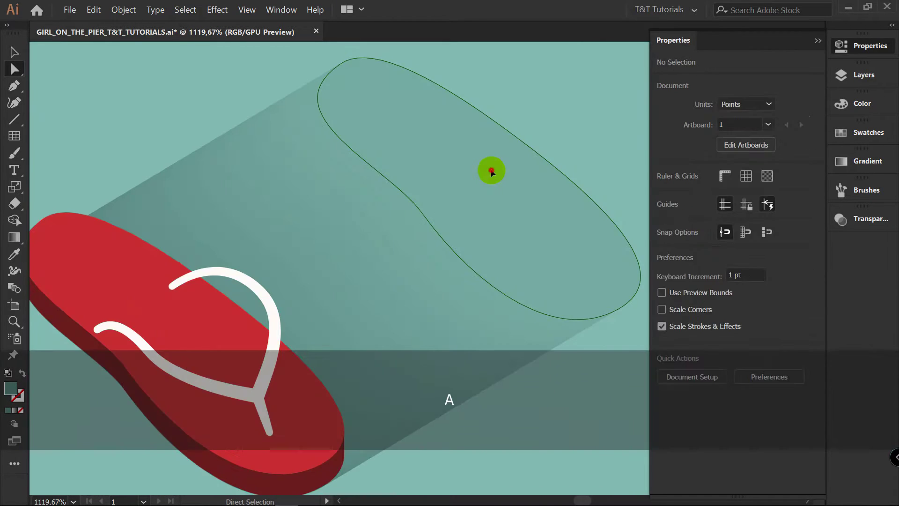
{"action": "left_click", "coordinate": [426, 156]}
{"action": "key", "text": "z"}
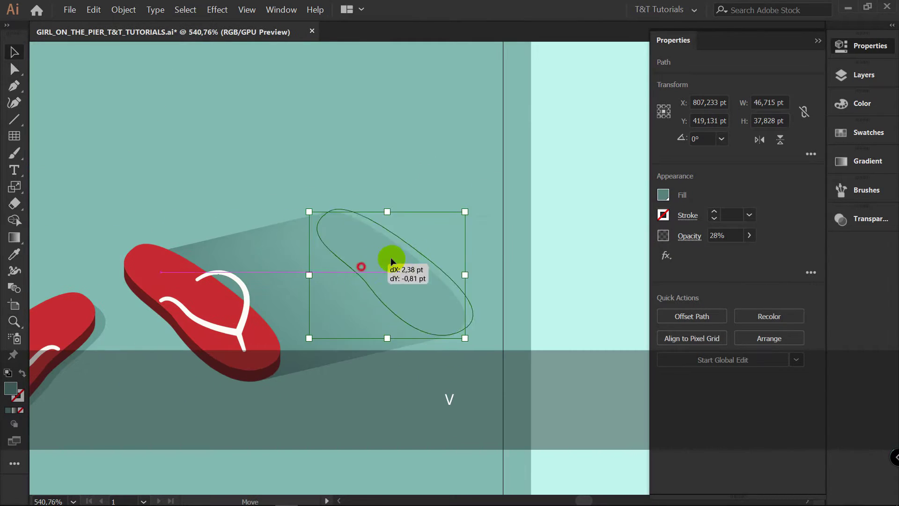
{"action": "mouse_move", "coordinate": [387, 263]}
{"action": "left_mouse_down"}
{"action": "mouse_move", "coordinate": [603, 164]}
{"action": "mouse_move", "coordinate": [595, 181]}
{"action": "left_mouse_up"}
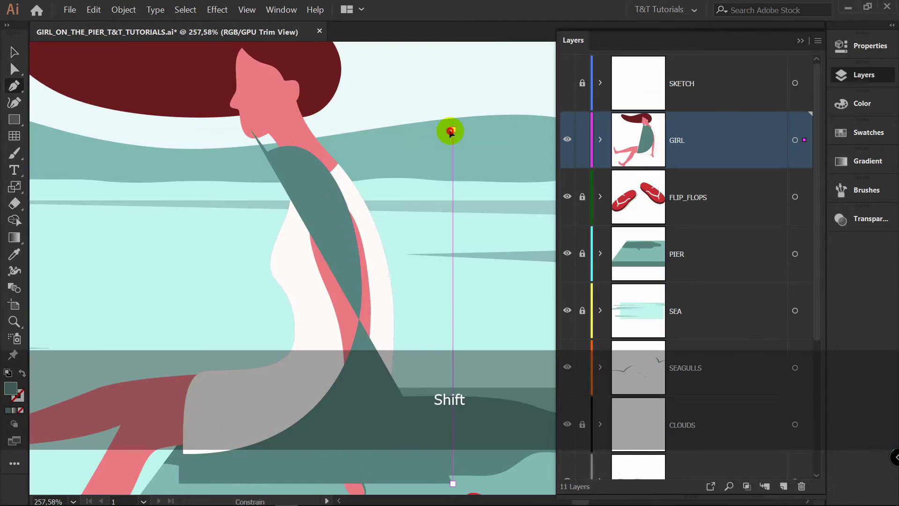
{"action": "left_click", "coordinate": [451, 132], "text": "shift"}
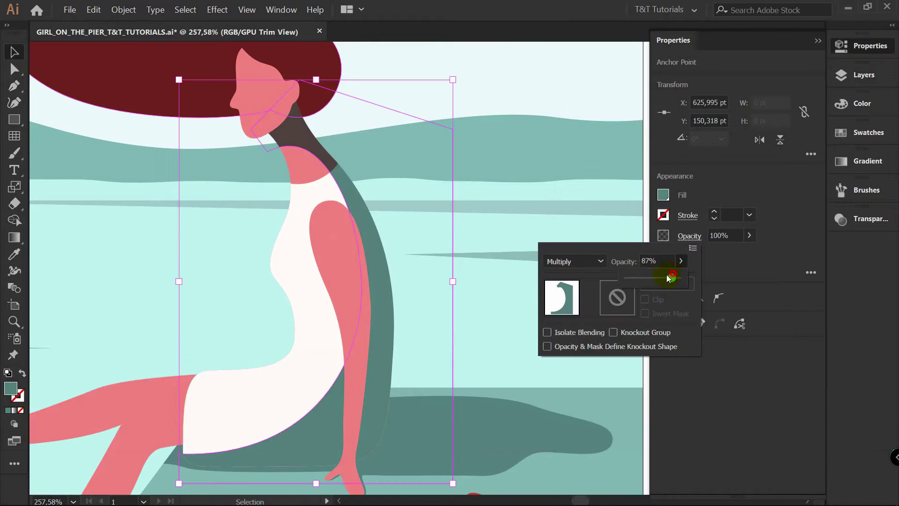
{"action": "left_click_drag", "start_coordinate": [667, 275], "coordinate": [643, 279]}
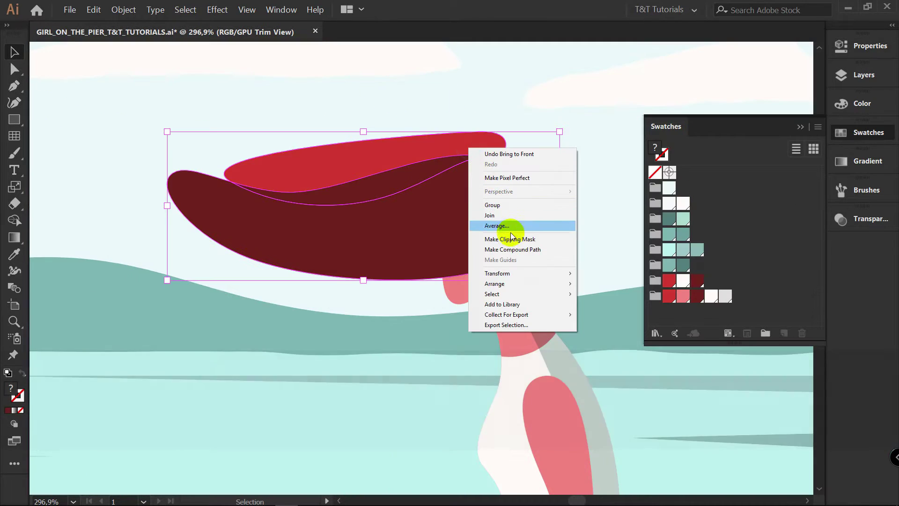
{"action": "left_click", "coordinate": [511, 230]}
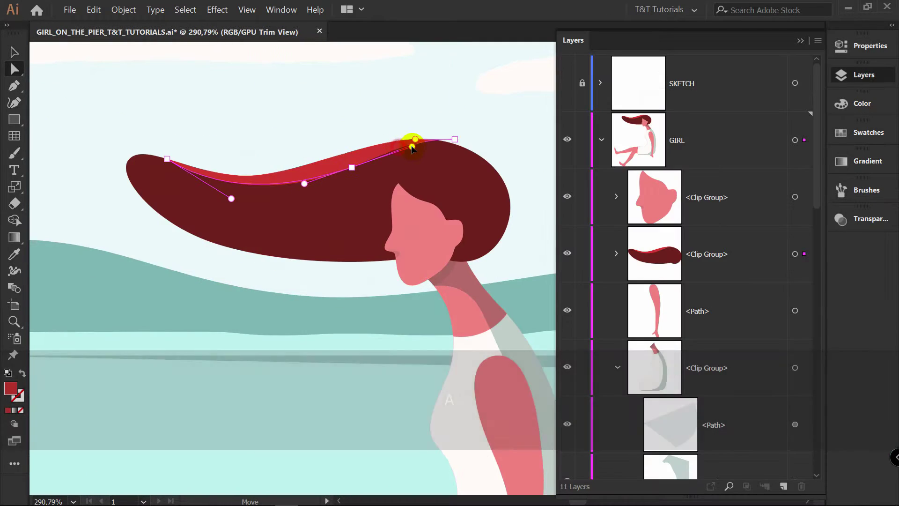
{"action": "left_click_drag", "start_coordinate": [412, 142], "coordinate": [355, 170]}
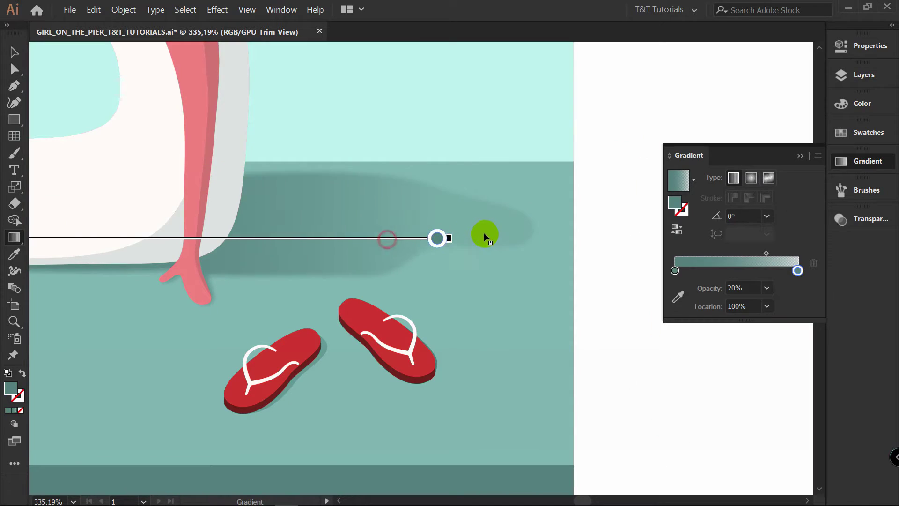
{"action": "mouse_move", "coordinate": [486, 237]}
{"action": "left_mouse_down"}
{"action": "mouse_move", "coordinate": [515, 233]}
{"action": "mouse_move", "coordinate": [403, 233]}
{"action": "mouse_move", "coordinate": [494, 234]}
{"action": "mouse_move", "coordinate": [483, 237]}
{"action": "left_mouse_up"}
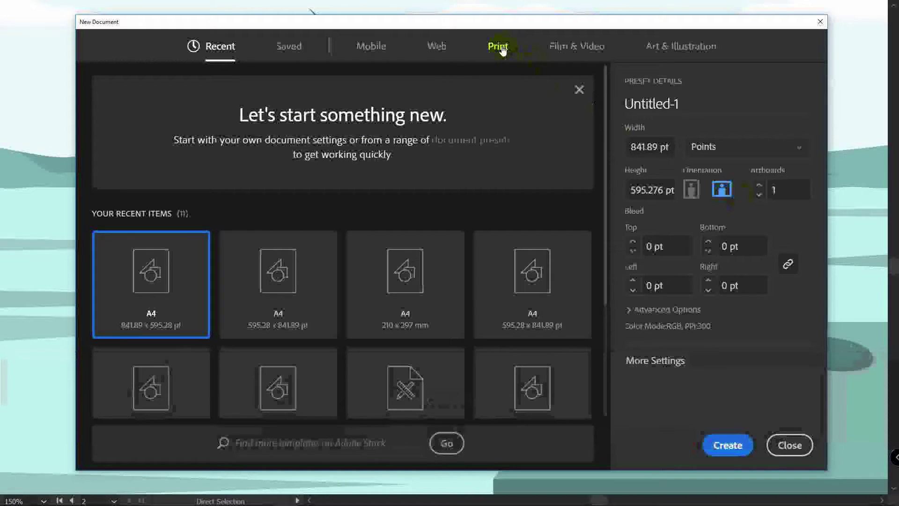
- Create a new A4 print document in landscape orientation with the RGB color mode
{"action": "left_click", "coordinate": [499, 47]}
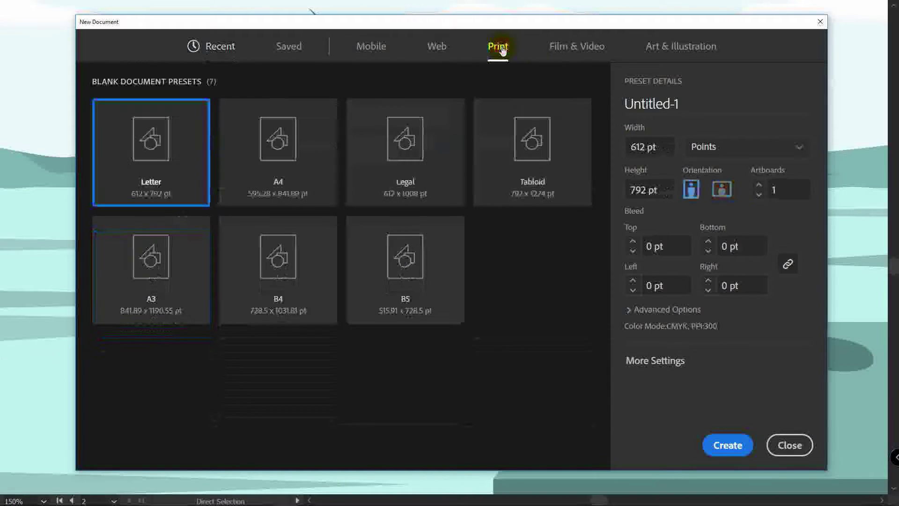
{"action": "left_click", "coordinate": [294, 126]}
{"action": "left_click", "coordinate": [728, 189]}
{"action": "left_click", "coordinate": [683, 310]}
{"action": "left_click", "coordinate": [682, 291]}
{"action": "left_click", "coordinate": [670, 312]}
{"action": "left_click", "coordinate": [733, 451]}
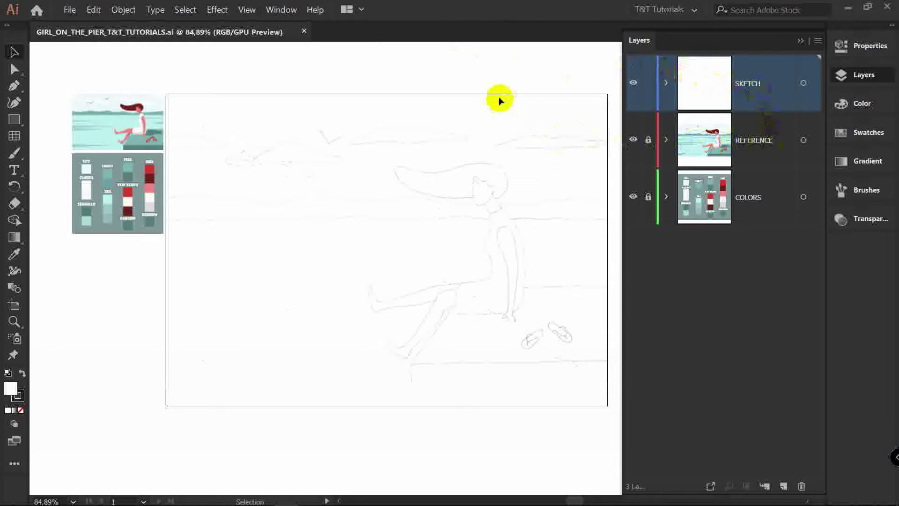
- Delete all the default color swatches and swatch groups from the document
{"action": "left_click", "coordinate": [885, 133]}
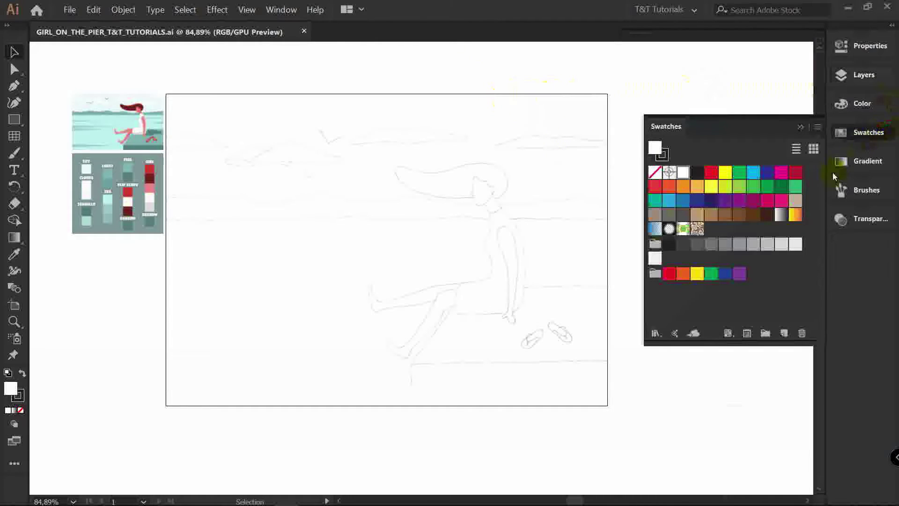
{"action": "left_click", "coordinate": [739, 274]}
{"action": "left_click", "coordinate": [683, 173], "text": "shift"}
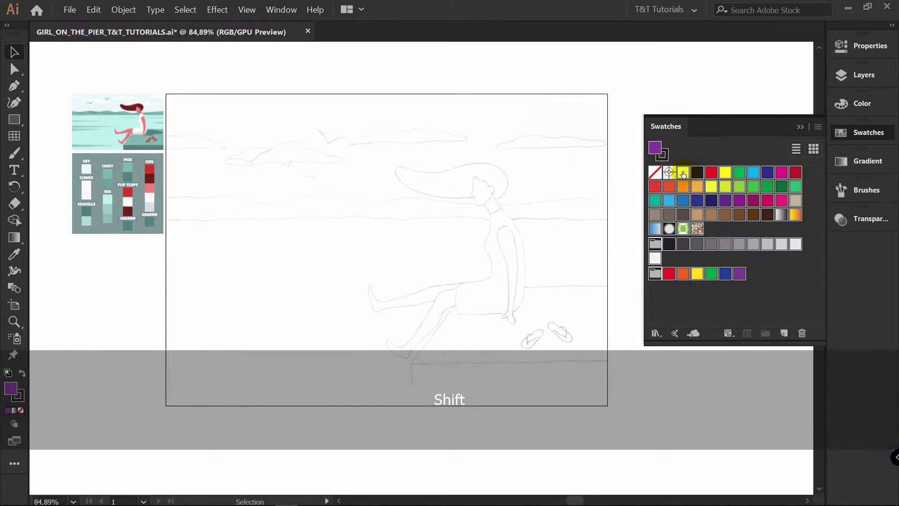
{"action": "left_click", "coordinate": [802, 333]}
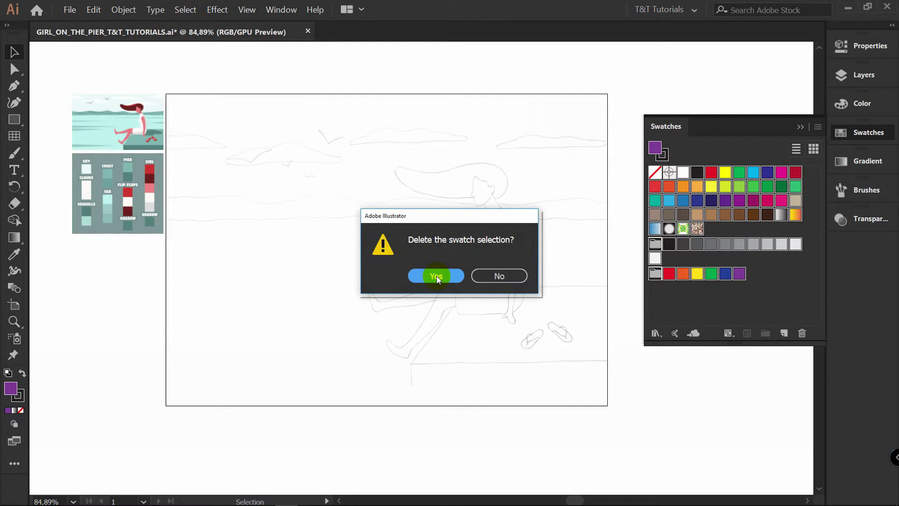
{"action": "left_click", "coordinate": [436, 276]}
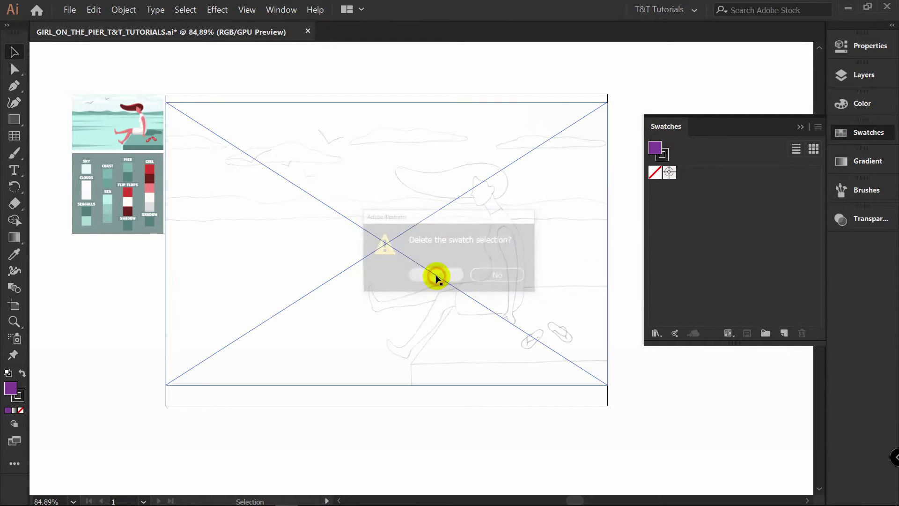
- Load the 4_Swatches_Girl_On_The_Pier_T&T_TUTORIALS swatch library and add all eight of its color groups to the document swatches
{"action": "left_click", "coordinate": [656, 333]}
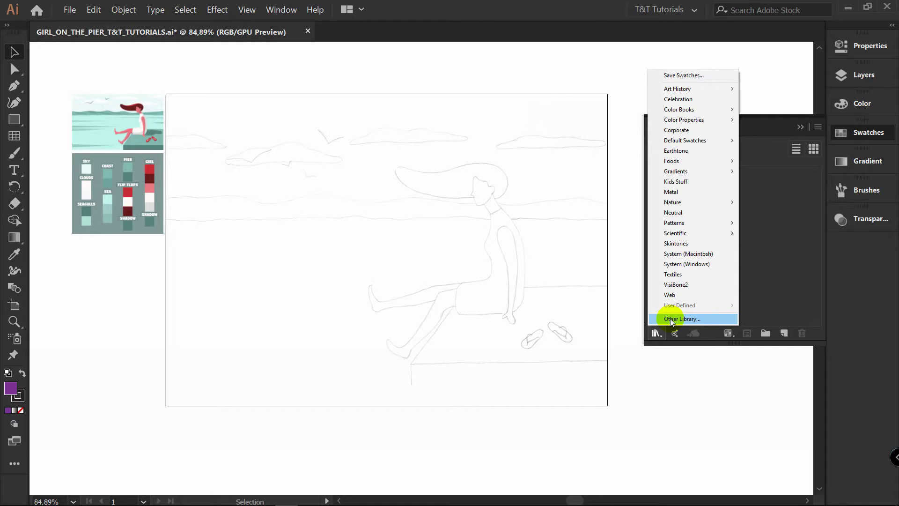
{"action": "left_click", "coordinate": [670, 319]}
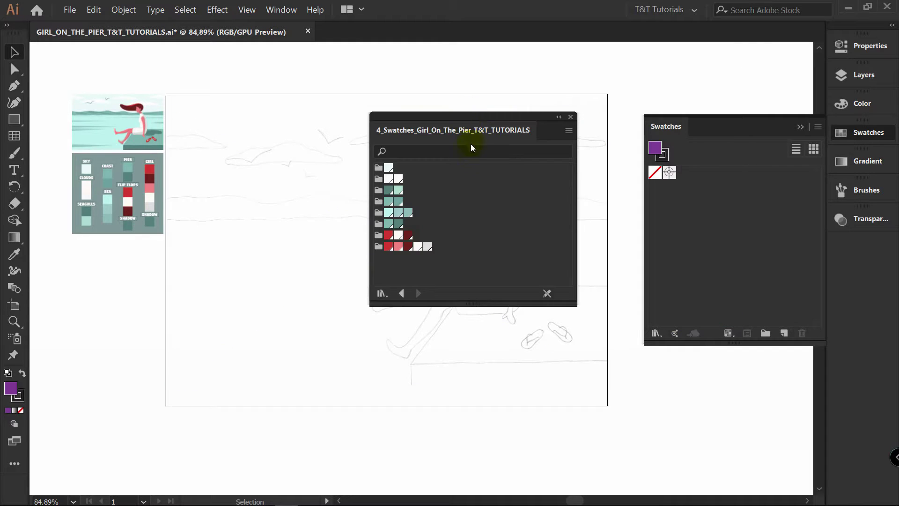
{"action": "left_click", "coordinate": [379, 167]}
{"action": "left_click", "coordinate": [378, 178]}
{"action": "left_click", "coordinate": [378, 189]}
{"action": "left_click", "coordinate": [379, 201]}
{"action": "left_click", "coordinate": [378, 213]}
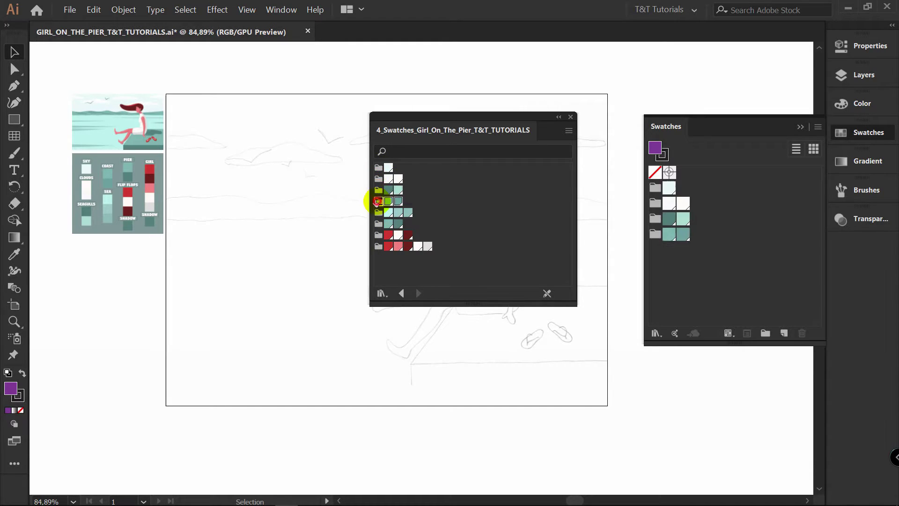
{"action": "left_click", "coordinate": [378, 224]}
{"action": "left_click", "coordinate": [379, 235]}
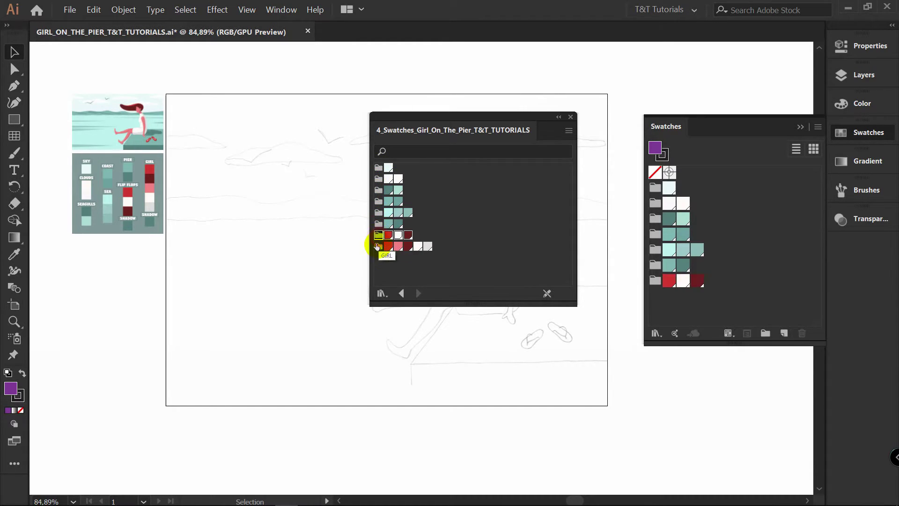
{"action": "left_click", "coordinate": [378, 246]}
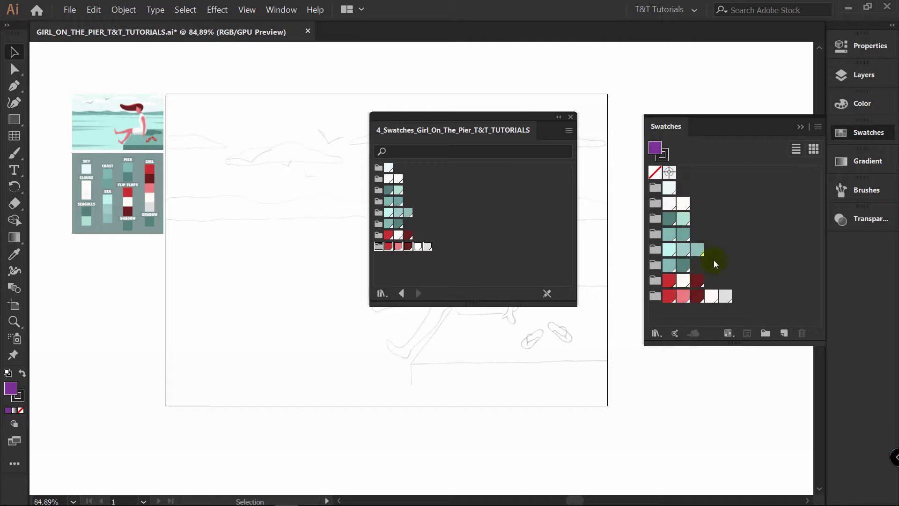
- Check the thumbnail view options for the document swatches and close the loaded swatch library
{"action": "left_click", "coordinate": [818, 127]}
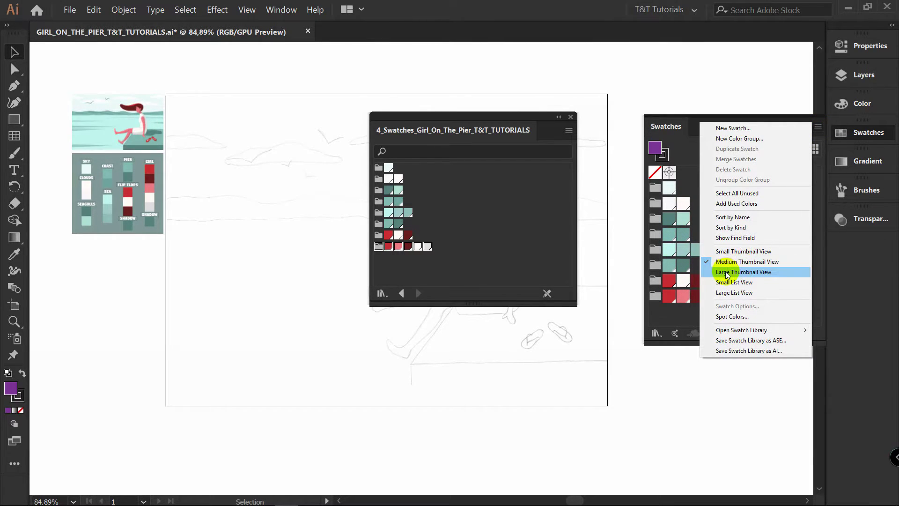
{"action": "left_click", "coordinate": [764, 273]}
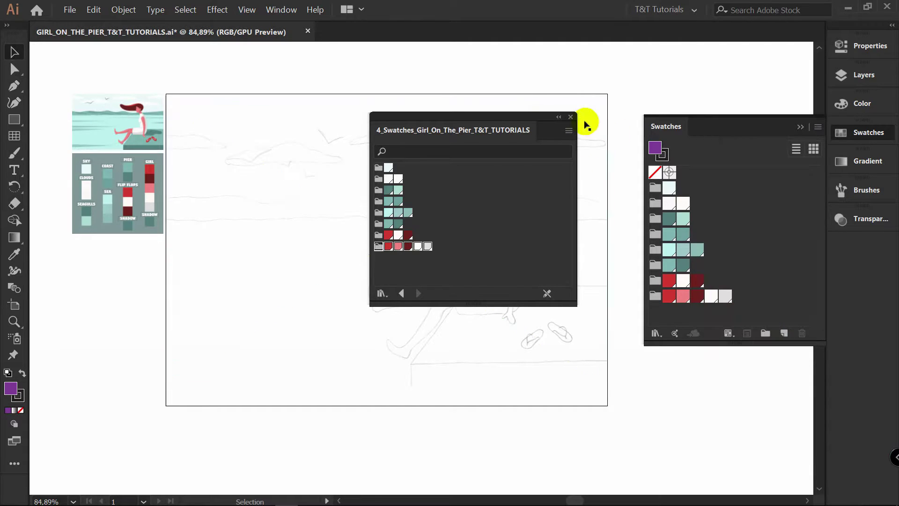
{"action": "left_click", "coordinate": [571, 118]}
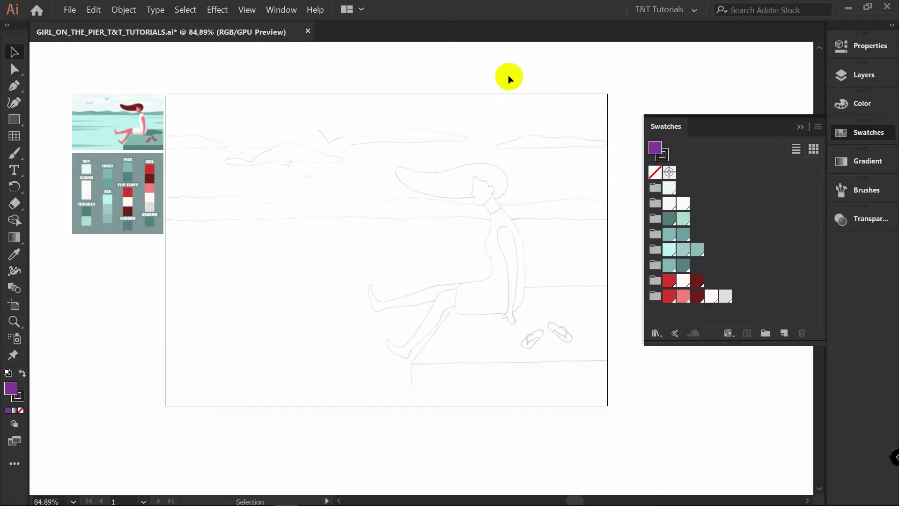
{"action": "left_click", "coordinate": [604, 181]}
- Add a new layer named SKY and place it directly below the SKETCH layer
{"action": "key", "text": "F7"}
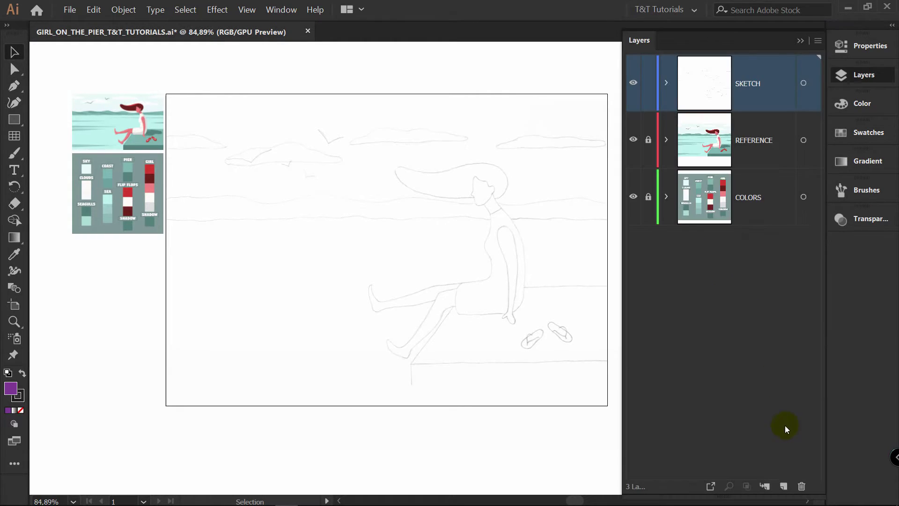
{"action": "left_click", "coordinate": [784, 486]}
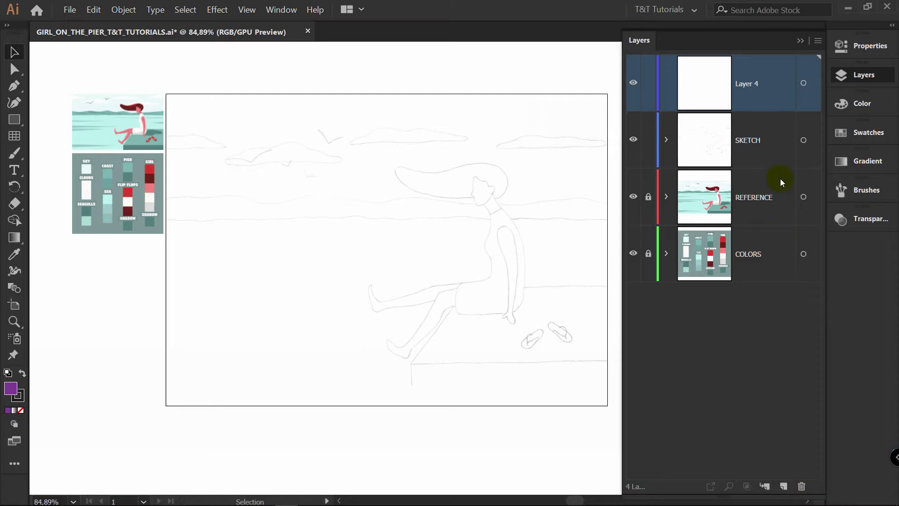
{"action": "double_click", "coordinate": [755, 83]}
{"action": "type", "text": "SKY"}
{"action": "key", "text": "Return"}
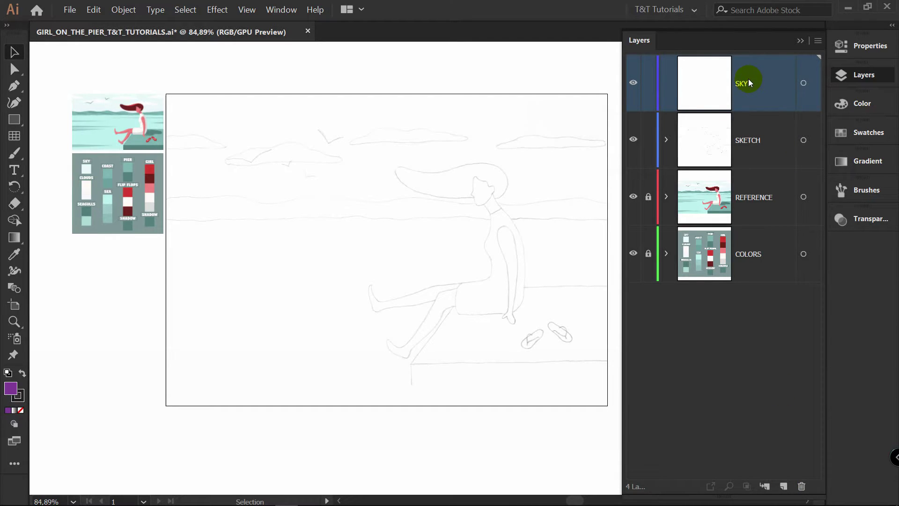
{"action": "left_click_drag", "start_coordinate": [748, 79], "coordinate": [749, 165]}
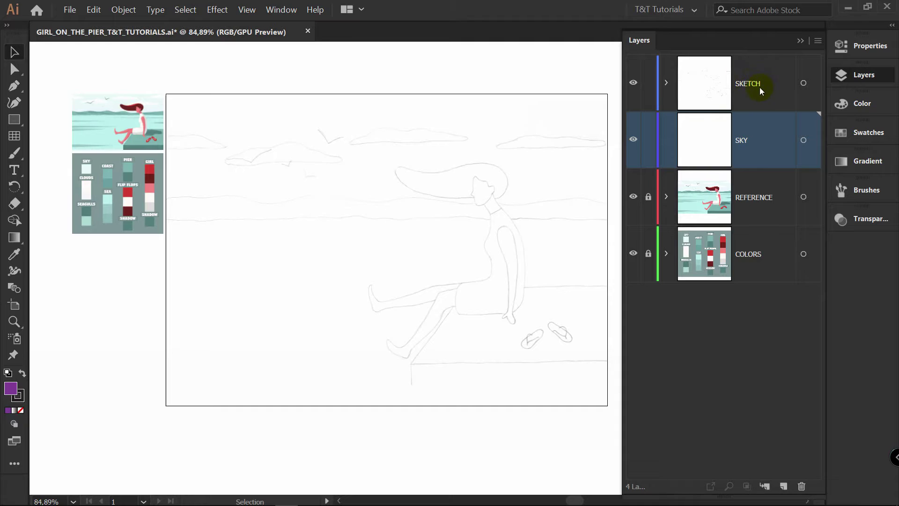
- Lower the opacity of the sketch image and lock the SKETCH layer
{"action": "left_click", "coordinate": [757, 84]}
{"action": "left_click", "coordinate": [814, 82]}
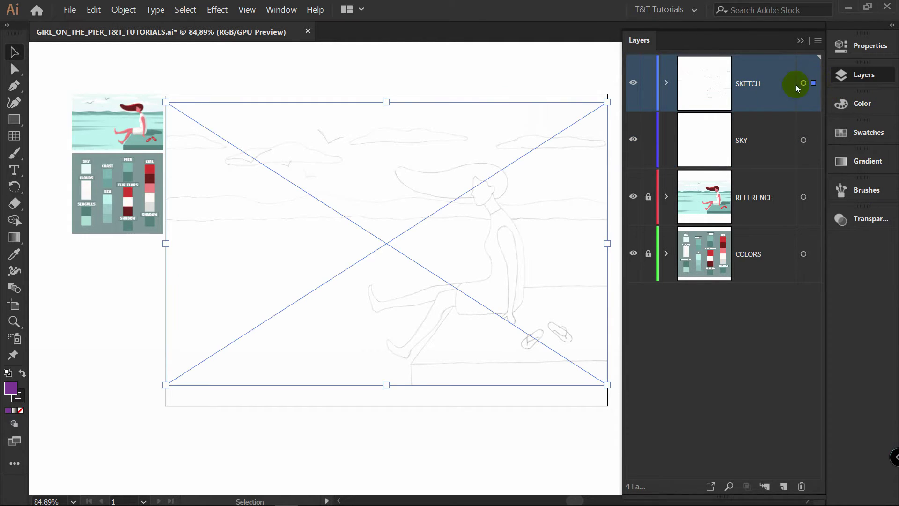
{"action": "left_click", "coordinate": [867, 50]}
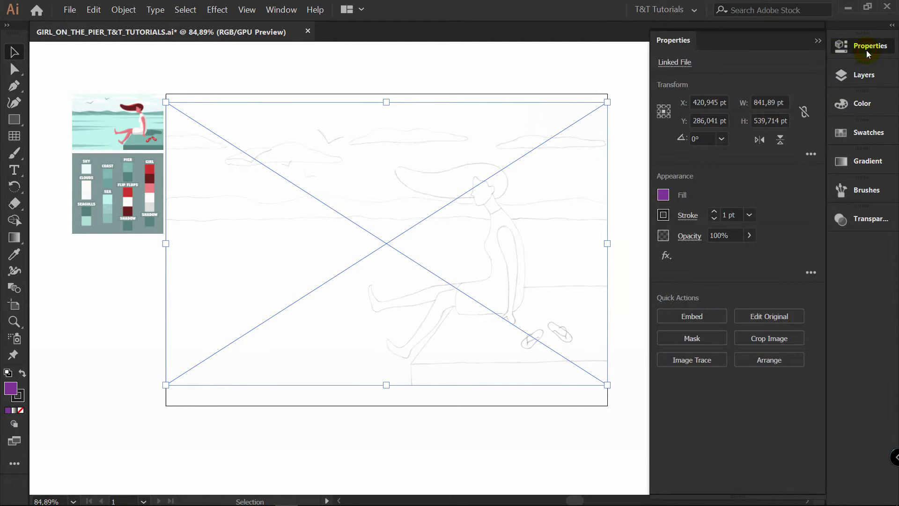
{"action": "left_click", "coordinate": [749, 235]}
{"action": "left_click_drag", "start_coordinate": [748, 252], "coordinate": [722, 253]}
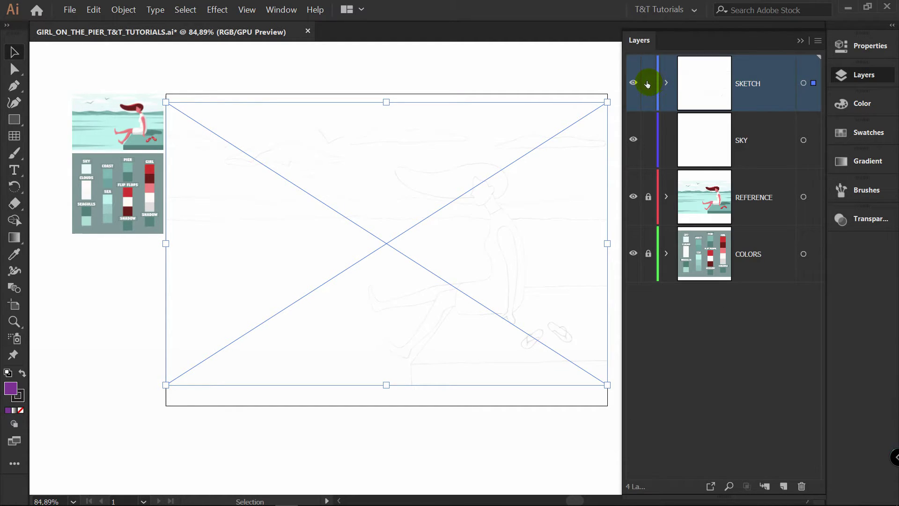
{"action": "left_click", "coordinate": [648, 84]}
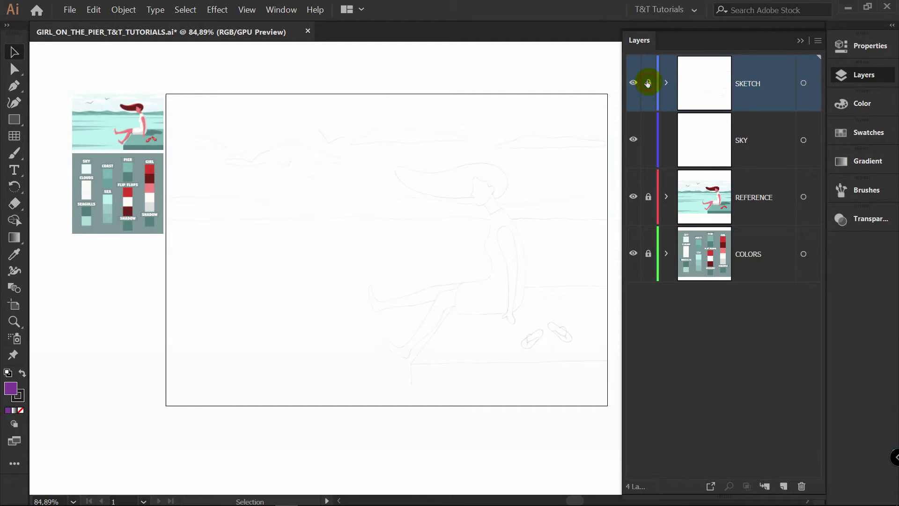
- Make the SKY layer active and set the fill color to the pale blue sky swatch
{"action": "left_click", "coordinate": [748, 137]}
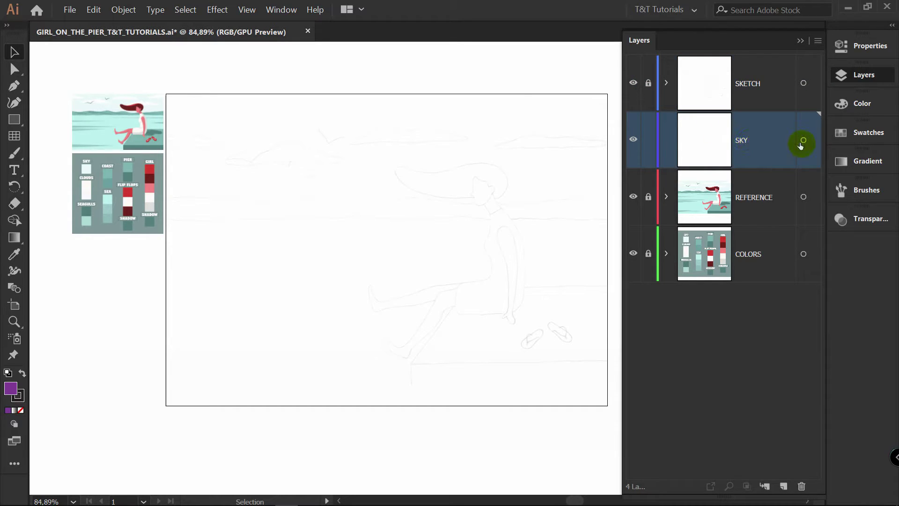
{"action": "left_click", "coordinate": [866, 133]}
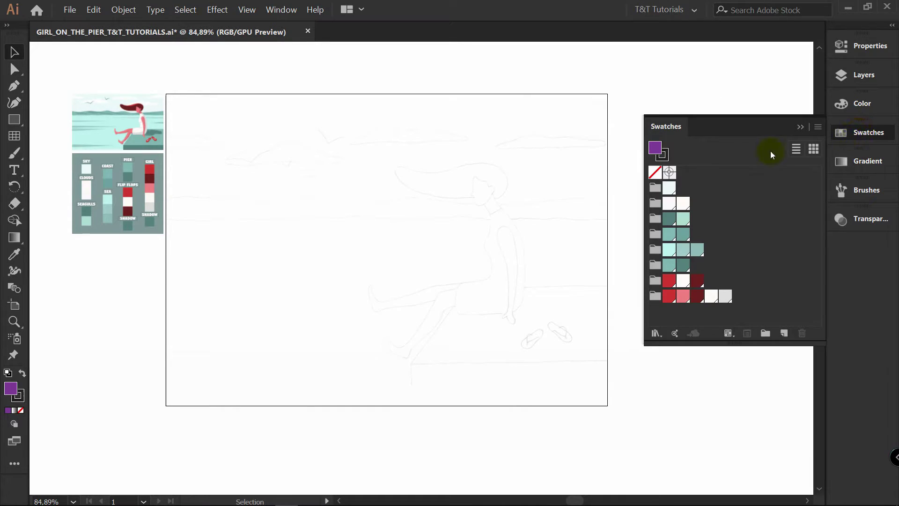
{"action": "left_click", "coordinate": [669, 188]}
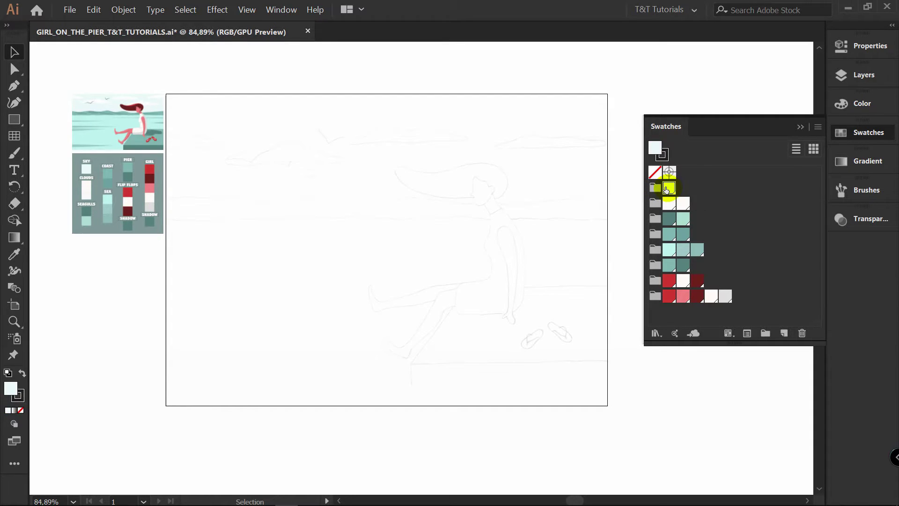
- Set the stroke to none and draw a pale blue rectangle covering the whole artboard on the SKY layer
{"action": "left_click", "coordinate": [662, 154]}
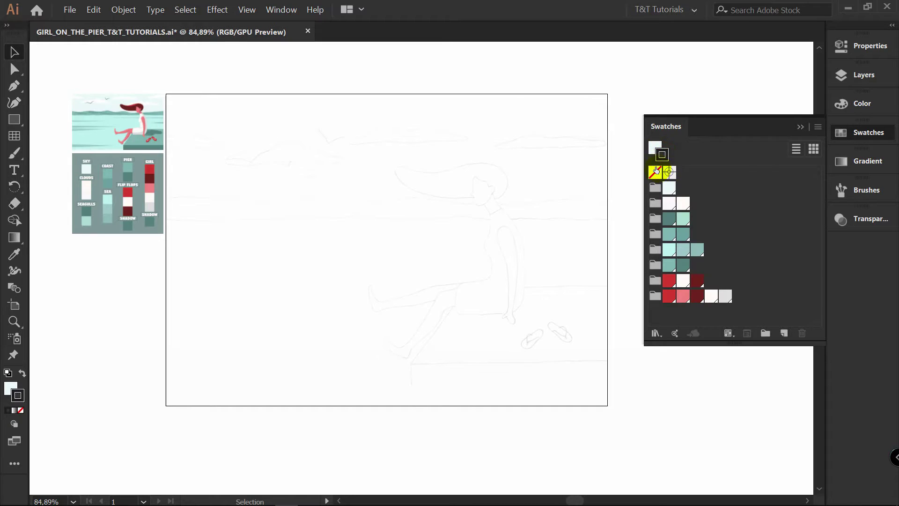
{"action": "left_click", "coordinate": [655, 173]}
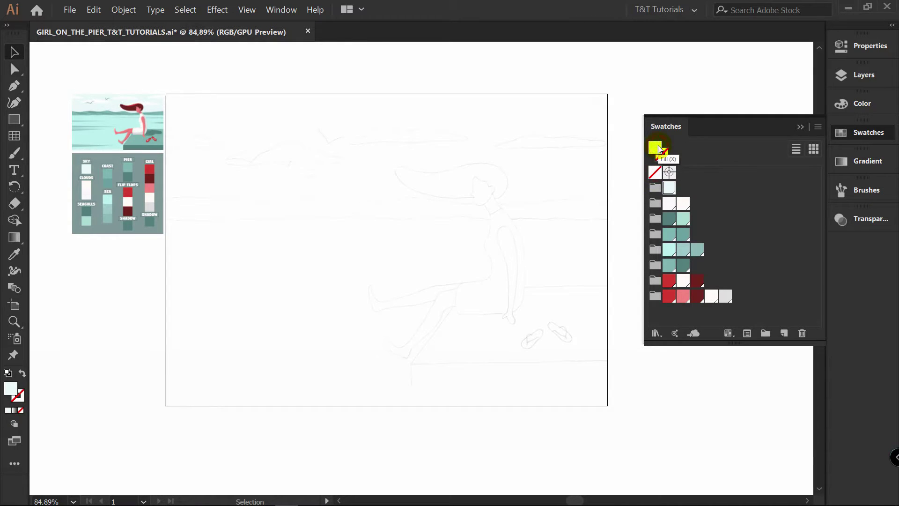
{"action": "key", "text": "m"}
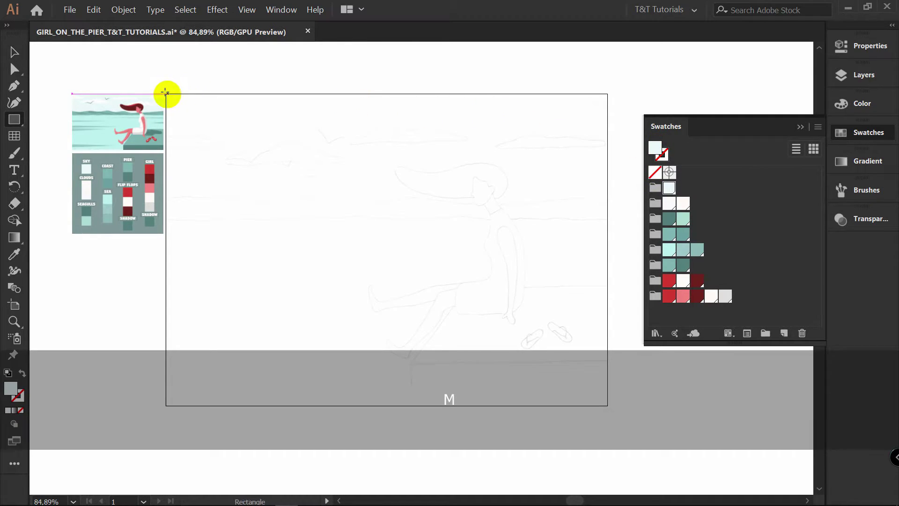
{"action": "left_click_drag", "start_coordinate": [166, 95], "coordinate": [604, 401]}
- Lock the SKY layer and add a new layer named GIRL directly above it
{"action": "left_click", "coordinate": [865, 76]}
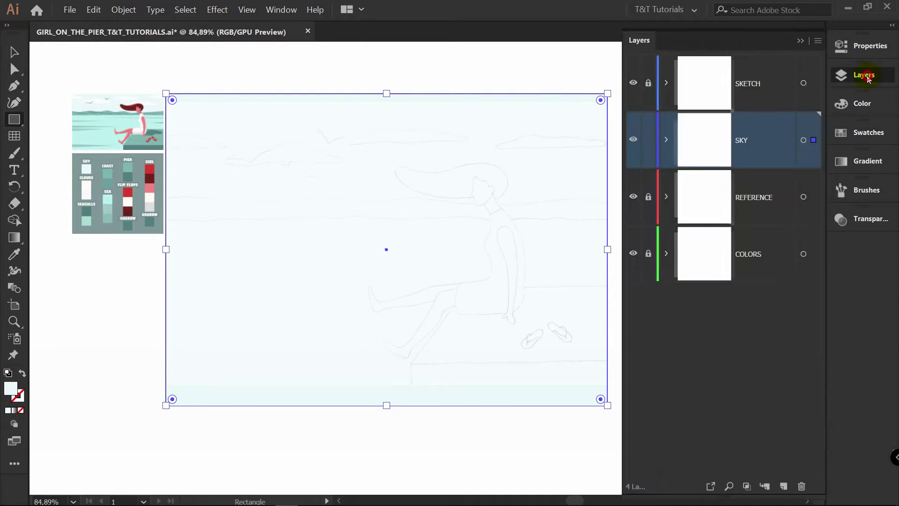
{"action": "left_click", "coordinate": [648, 141]}
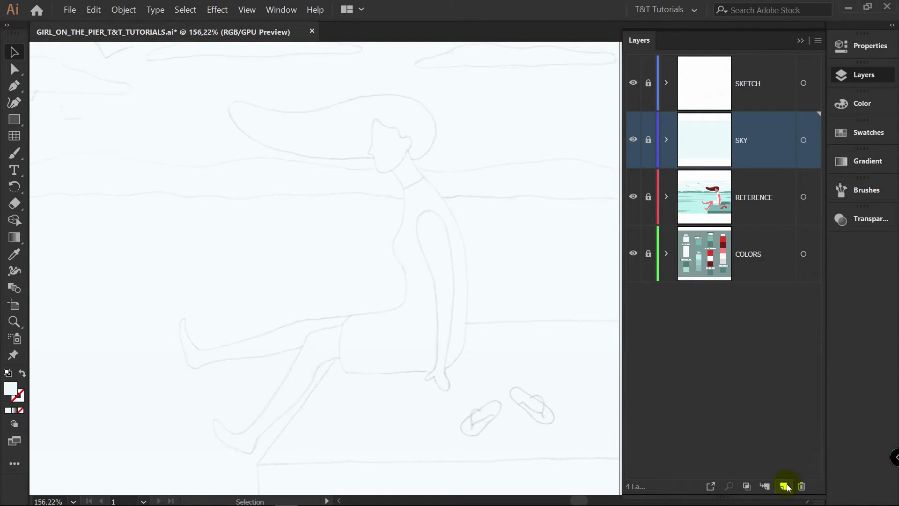
{"action": "left_click", "coordinate": [785, 486]}
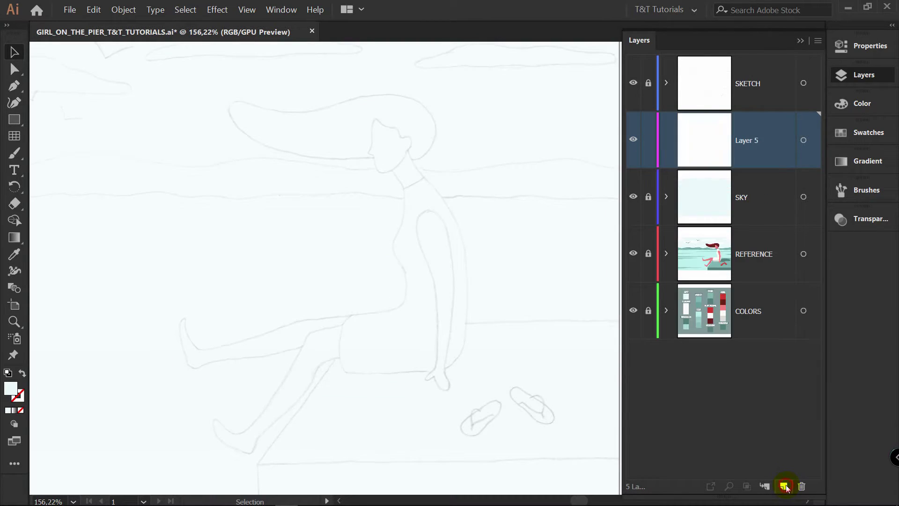
{"action": "double_click", "coordinate": [755, 140]}
- Set the fill to the pink swatch of the GIRL group and trace the girl's head outline with the Pen tool
{"action": "left_click", "coordinate": [867, 133]}
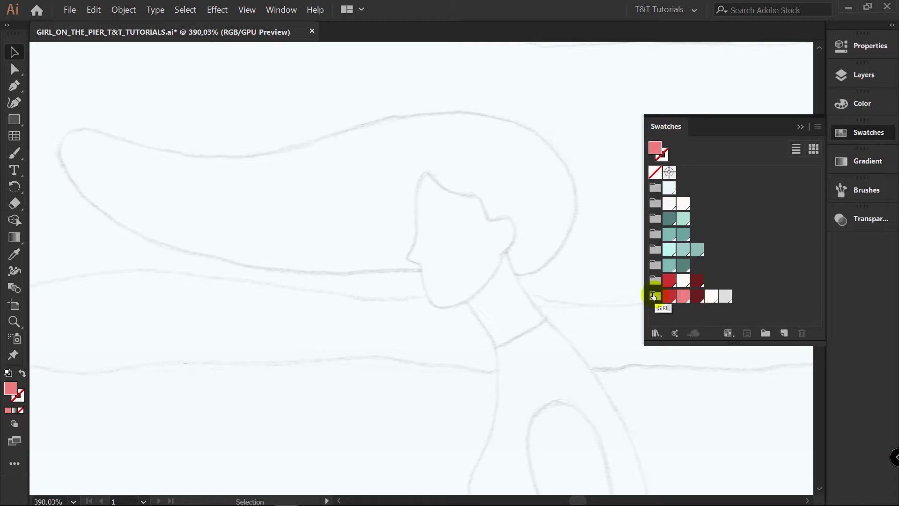
{"action": "left_click", "coordinate": [682, 297]}
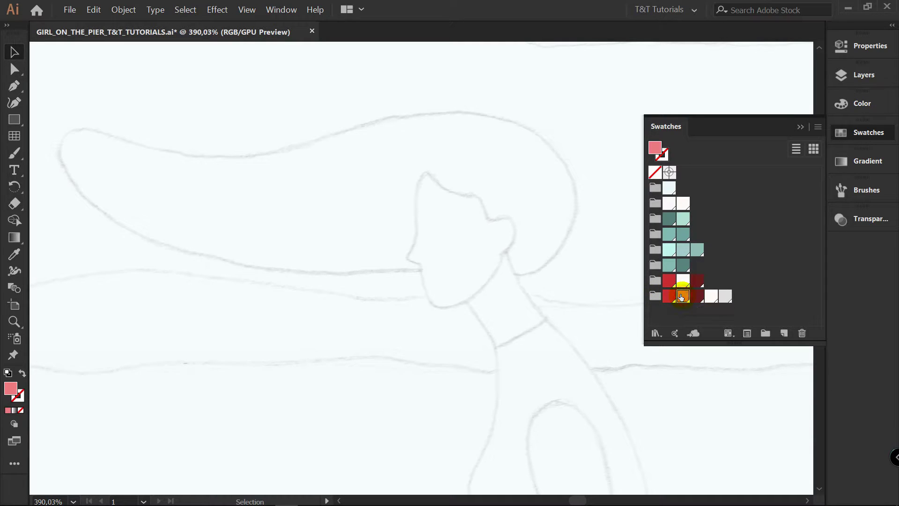
{"action": "key", "text": "p"}
{"action": "left_click_drag", "start_coordinate": [426, 170], "coordinate": [414, 184]}
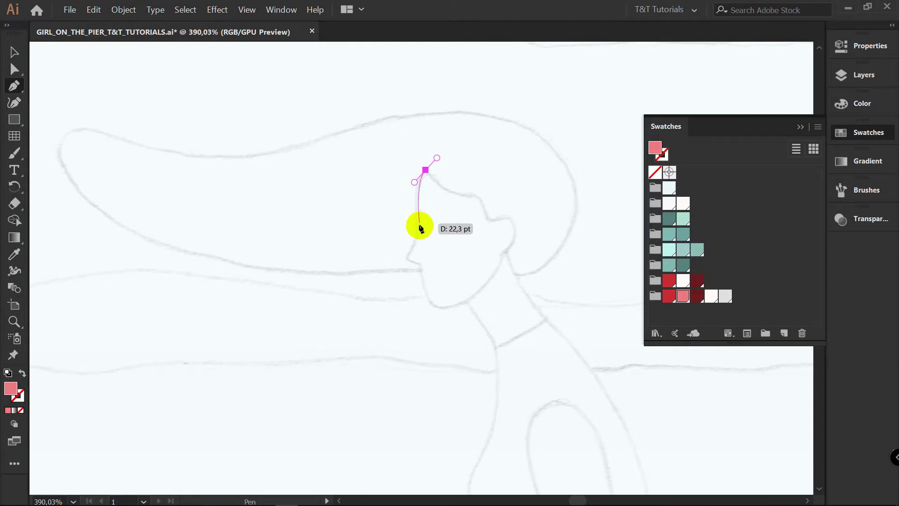
{"action": "left_click_drag", "start_coordinate": [415, 238], "coordinate": [500, 287]}
{"action": "left_click", "coordinate": [498, 254]}
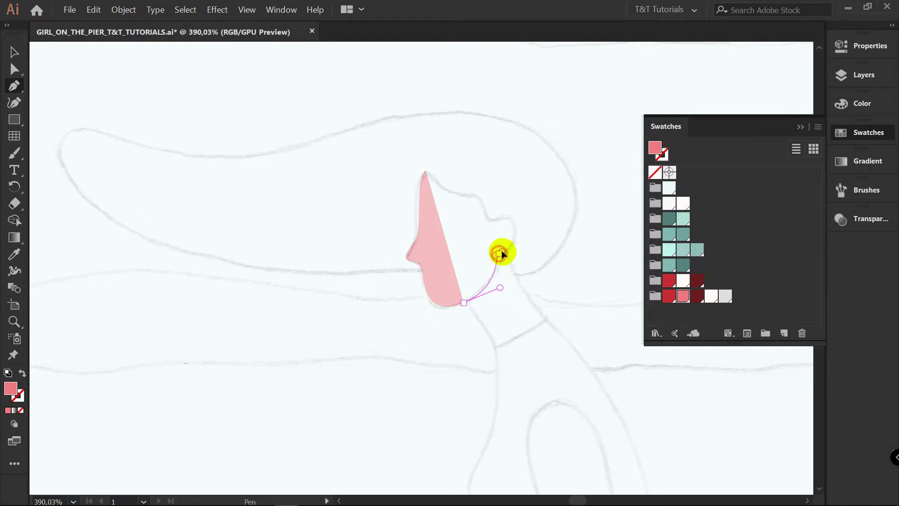
{"action": "left_click_drag", "start_coordinate": [504, 249], "coordinate": [504, 250]}
{"action": "left_click_drag", "start_coordinate": [508, 218], "coordinate": [393, 132]}
- Reshape the head's hairline and ear by moving their anchor points and handles to match the sketch
{"action": "key", "text": "z"}
{"action": "left_click_drag", "start_coordinate": [476, 185], "coordinate": [623, 158]}
{"action": "key", "text": "space"}
{"action": "left_click_drag", "start_coordinate": [580, 155], "coordinate": [518, 90]}
{"action": "key", "text": "a"}
{"action": "left_click", "coordinate": [424, 163]}
{"action": "left_click_drag", "start_coordinate": [424, 163], "coordinate": [447, 208]}
{"action": "left_click_drag", "start_coordinate": [410, 164], "coordinate": [412, 114]}
{"action": "left_click", "coordinate": [494, 207]}
{"action": "left_click_drag", "start_coordinate": [466, 262], "coordinate": [506, 222]}
{"action": "left_click_drag", "start_coordinate": [547, 271], "coordinate": [516, 257]}
{"action": "left_click_drag", "start_coordinate": [507, 222], "coordinate": [512, 235]}
{"action": "left_click_drag", "start_coordinate": [492, 175], "coordinate": [502, 170]}
{"action": "left_click_drag", "start_coordinate": [511, 234], "coordinate": [506, 241]}
{"action": "left_click_drag", "start_coordinate": [471, 299], "coordinate": [481, 302]}
- Refine the nose, forehead and hairline curves of the head by adjusting their anchor points and handles
{"action": "left_click", "coordinate": [236, 309]}
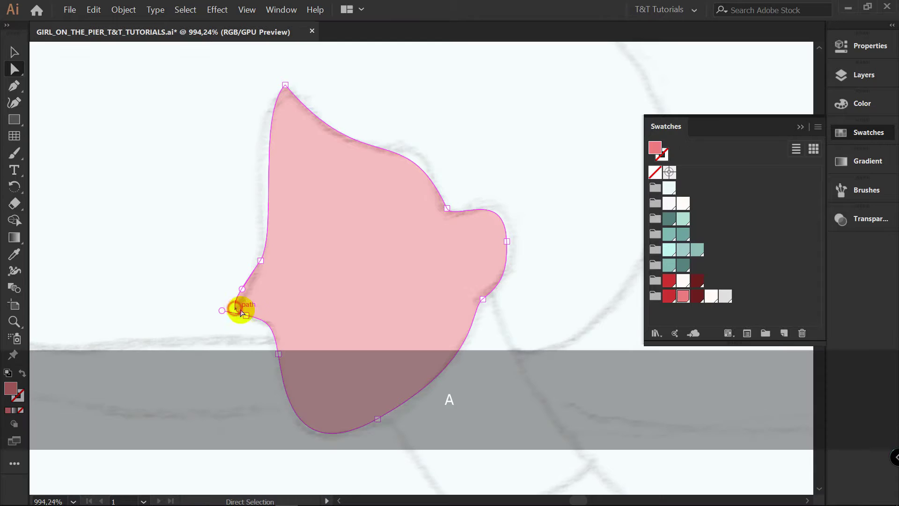
{"action": "left_click_drag", "start_coordinate": [241, 312], "coordinate": [243, 291]}
{"action": "left_click", "coordinate": [261, 261]}
{"action": "left_click_drag", "start_coordinate": [261, 260], "coordinate": [260, 260]}
{"action": "left_click_drag", "start_coordinate": [257, 115], "coordinate": [240, 131]}
{"action": "left_click", "coordinate": [208, 158]}
{"action": "left_click", "coordinate": [298, 167]}
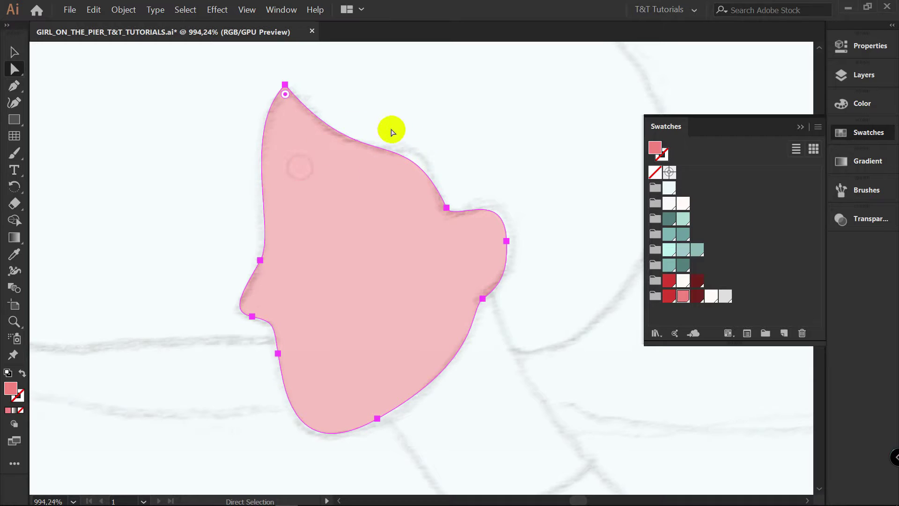
{"action": "left_click", "coordinate": [446, 208]}
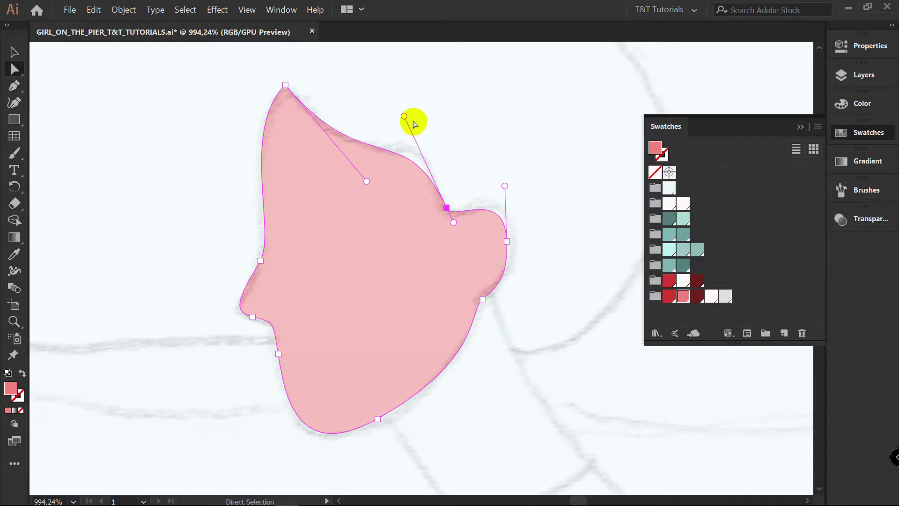
{"action": "left_click_drag", "start_coordinate": [404, 117], "coordinate": [407, 109]}
{"action": "left_click", "coordinate": [457, 115]}
{"action": "left_click", "coordinate": [260, 259]}
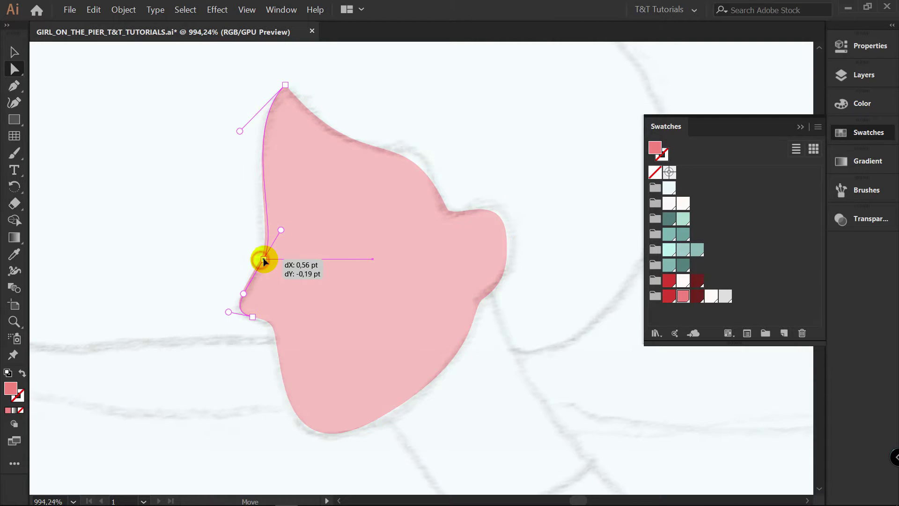
{"action": "left_click", "coordinate": [218, 206]}
- Hide the SKETCH layer temporarily and inspect the traced head shape from a distance and up close
{"action": "key", "text": "z"}
{"action": "left_click_drag", "start_coordinate": [352, 167], "coordinate": [195, 167]}
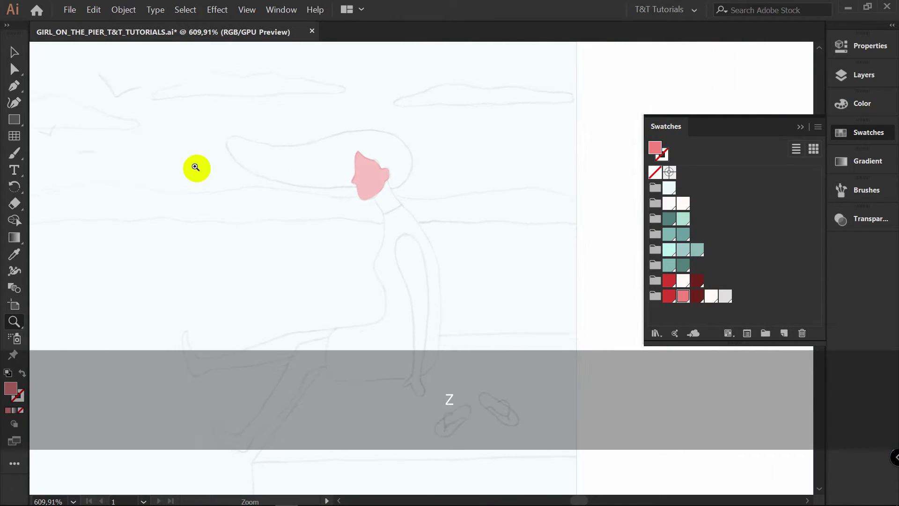
{"action": "key", "text": "space"}
{"action": "left_click_drag", "start_coordinate": [282, 155], "coordinate": [316, 167]}
{"action": "key", "text": "v"}
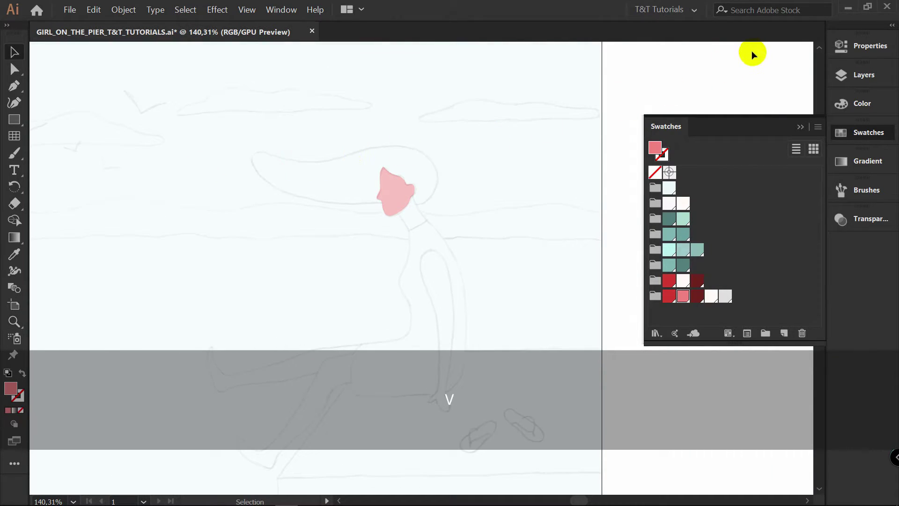
{"action": "left_click", "coordinate": [874, 73]}
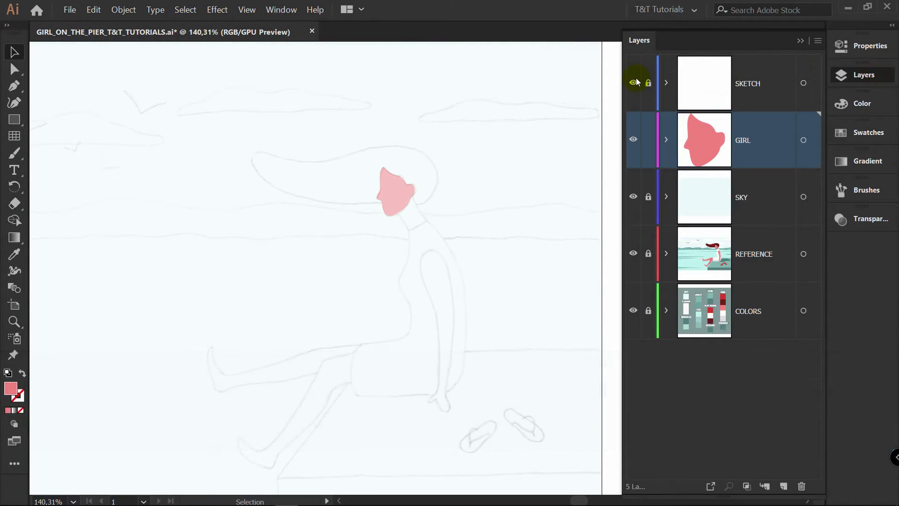
{"action": "left_click", "coordinate": [634, 83]}
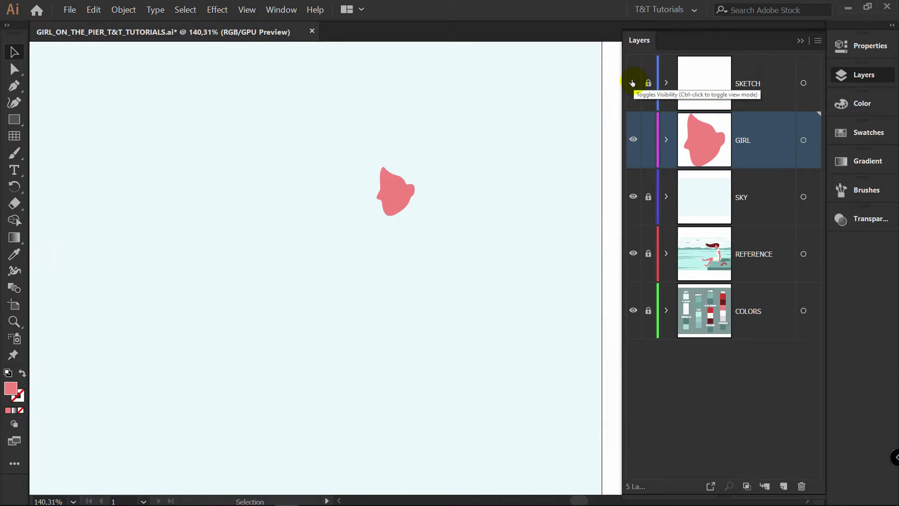
{"action": "key", "text": "z"}
{"action": "left_click_drag", "start_coordinate": [435, 184], "coordinate": [589, 140]}
{"action": "key", "text": "space"}
{"action": "left_click_drag", "start_coordinate": [287, 153], "coordinate": [428, 181]}
{"action": "key", "text": "z"}
{"action": "key", "text": "space"}
{"action": "left_click_drag", "start_coordinate": [427, 181], "coordinate": [416, 113]}
{"action": "key", "text": "v"}
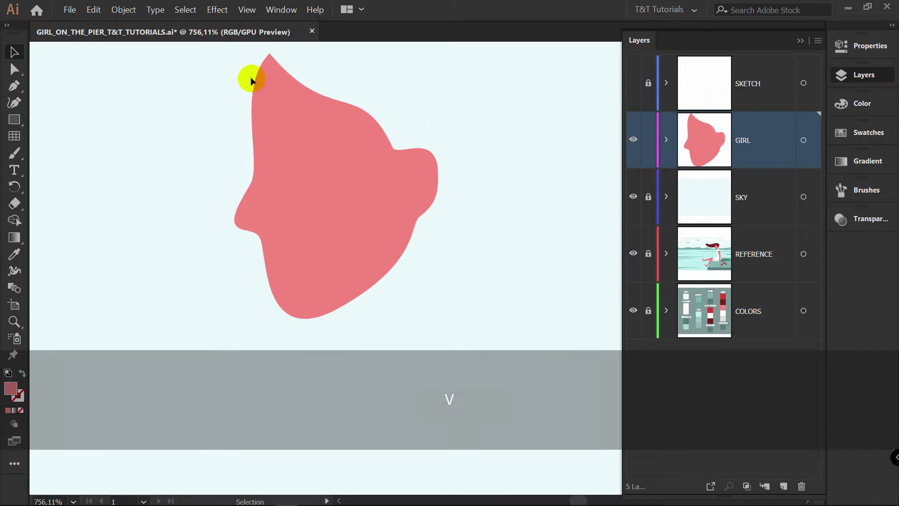
- Set the fill to the GIRL group's dark red swatch and trace the hair from behind the ear up to the crown
{"action": "left_click", "coordinate": [878, 135]}
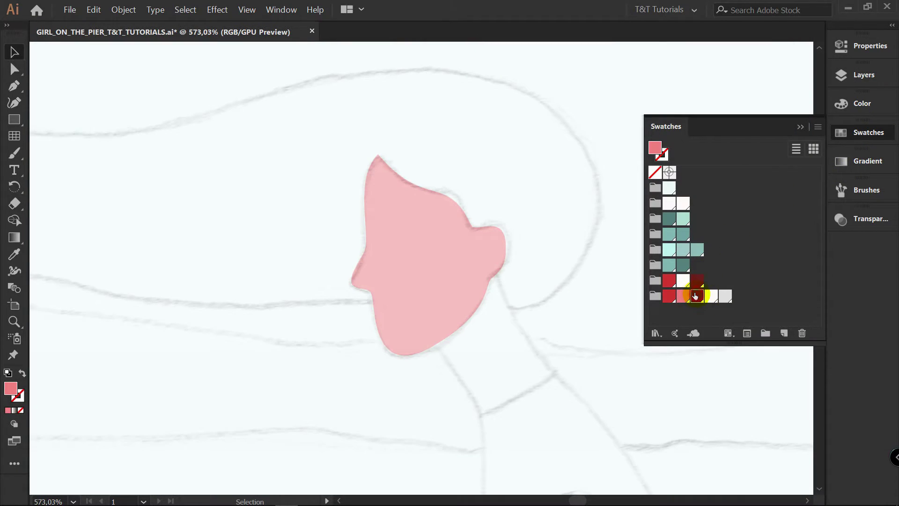
{"action": "key", "text": "p"}
{"action": "key", "text": "space"}
{"action": "left_click_drag", "start_coordinate": [500, 188], "coordinate": [433, 161]}
{"action": "left_click_drag", "start_coordinate": [388, 266], "coordinate": [427, 274]}
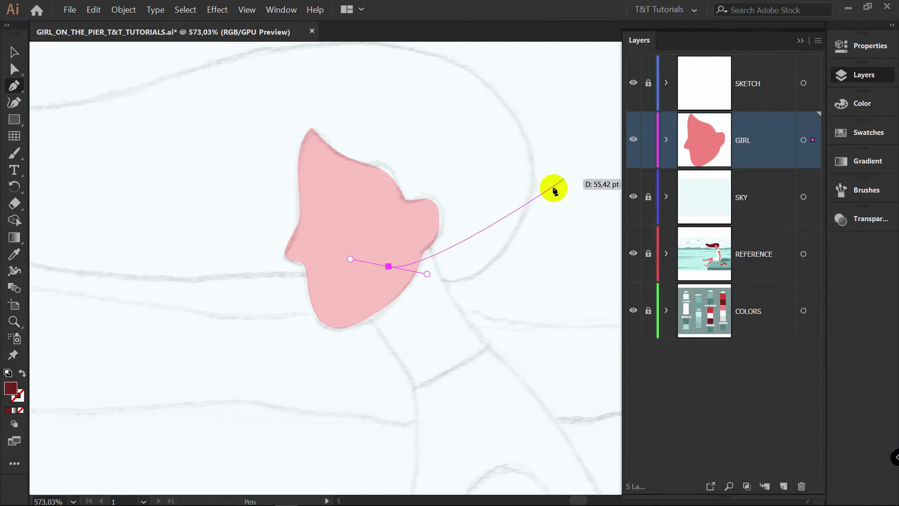
{"action": "left_click_drag", "start_coordinate": [532, 197], "coordinate": [511, 262]}
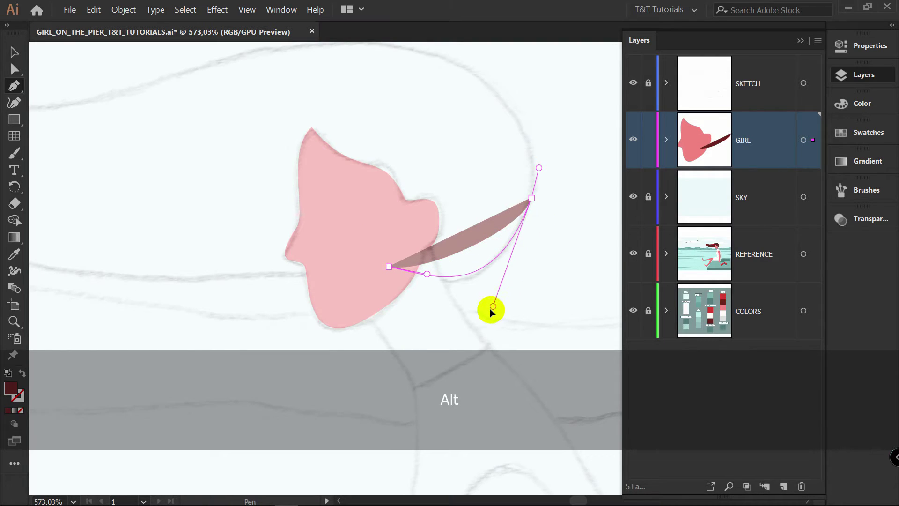
{"action": "left_click_drag", "start_coordinate": [492, 303], "coordinate": [493, 304]}
{"action": "left_click_drag", "start_coordinate": [566, 138], "coordinate": [563, 258]}
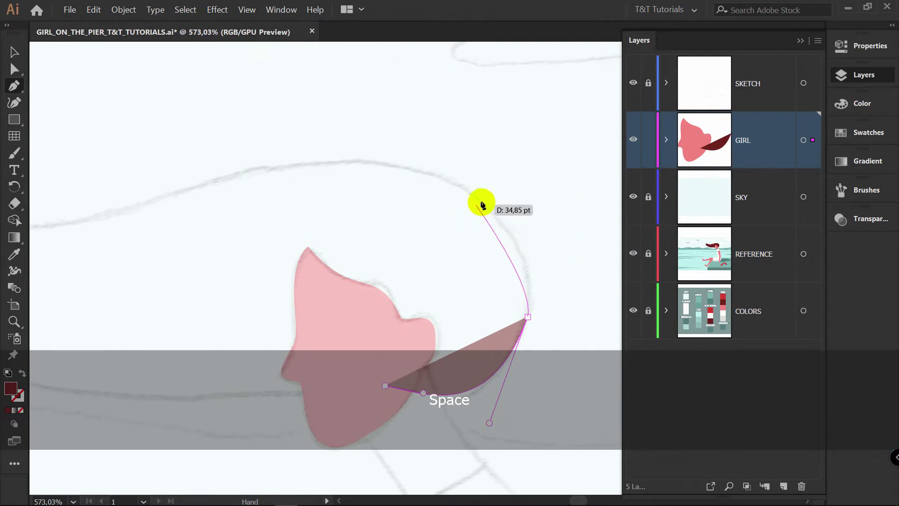
{"action": "left_click_drag", "start_coordinate": [405, 168], "coordinate": [477, 136]}
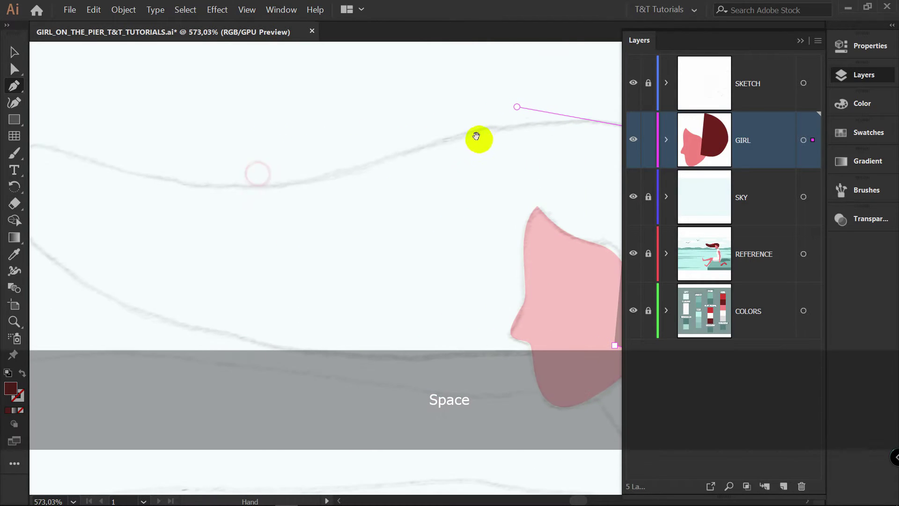
- Trace the windblown length of the hair around its tip and back along the lower edge, closing the path at the face
{"action": "left_click_drag", "start_coordinate": [240, 187], "coordinate": [132, 178]}
{"action": "left_click_drag", "start_coordinate": [181, 175], "coordinate": [409, 171]}
{"action": "left_click_drag", "start_coordinate": [234, 157], "coordinate": [197, 196]}
{"action": "left_click_drag", "start_coordinate": [377, 310], "coordinate": [284, 154]}
{"action": "left_click_drag", "start_coordinate": [444, 160], "coordinate": [341, 200]}
{"action": "left_click_drag", "start_coordinate": [467, 201], "coordinate": [567, 173]}
- Adjust the anchor points and handles along the hair's lower edge to follow the sketch
{"action": "scroll", "coordinate": [567, 175], "scroll_direction": "down", "scroll_amount": 3}
{"action": "key", "text": "a"}
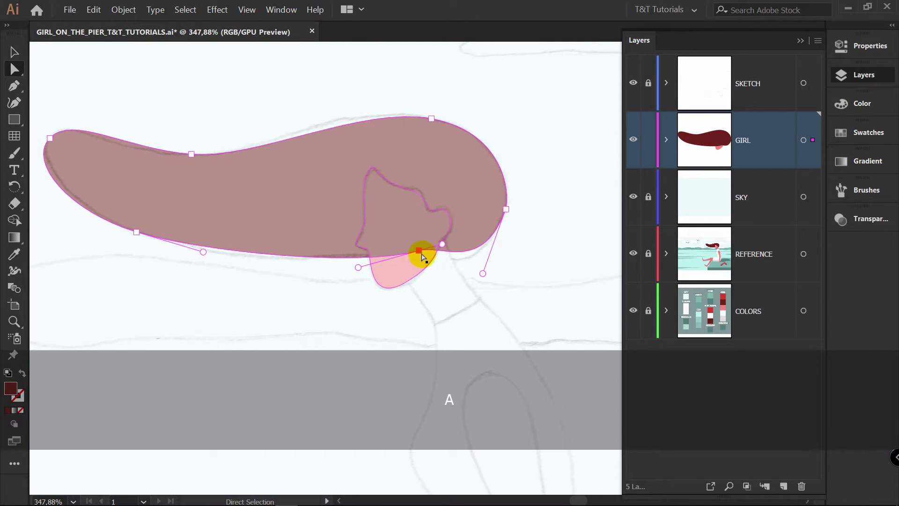
{"action": "left_click_drag", "start_coordinate": [483, 272], "coordinate": [475, 288]}
{"action": "left_click", "coordinate": [426, 253]}
{"action": "left_click_drag", "start_coordinate": [419, 253], "coordinate": [412, 251]}
{"action": "left_click_drag", "start_coordinate": [204, 253], "coordinate": [212, 261]}
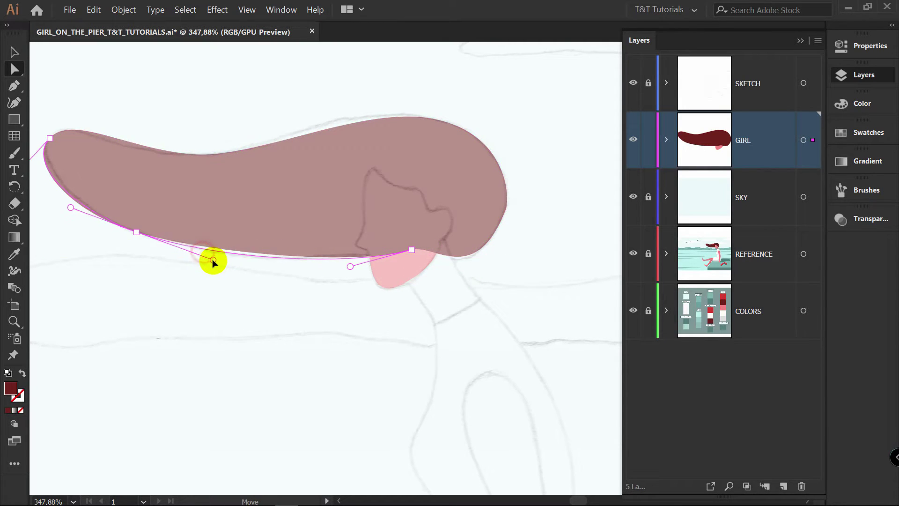
{"action": "left_click", "coordinate": [135, 232]}
{"action": "left_click_drag", "start_coordinate": [136, 233], "coordinate": [143, 235]}
- Reposition the anchor points along the hair's upper edge to match the sketch line
{"action": "left_click_drag", "start_coordinate": [50, 140], "coordinate": [105, 165]}
{"action": "left_click", "coordinate": [121, 150]}
{"action": "left_click_drag", "start_coordinate": [143, 126], "coordinate": [138, 128]}
{"action": "left_click", "coordinate": [264, 166]}
{"action": "left_click_drag", "start_coordinate": [263, 165], "coordinate": [252, 168]}
{"action": "left_click_drag", "start_coordinate": [498, 130], "coordinate": [484, 126]}
- Convert the anchor point at the back of the hair to smooth and align its handles with the sketched curve
{"action": "left_click", "coordinate": [578, 217]}
{"action": "left_click_drag", "start_coordinate": [582, 202], "coordinate": [527, 200]}
{"action": "key", "text": "space"}
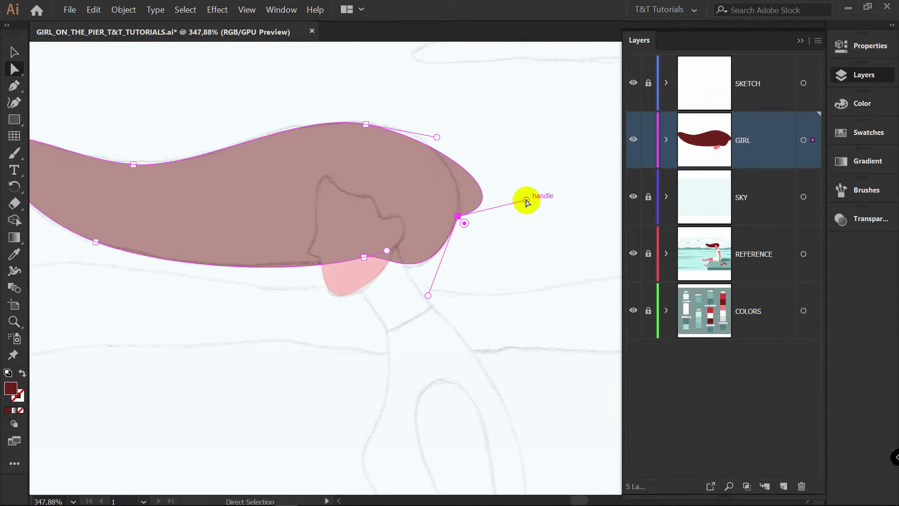
{"action": "left_click", "coordinate": [458, 217]}
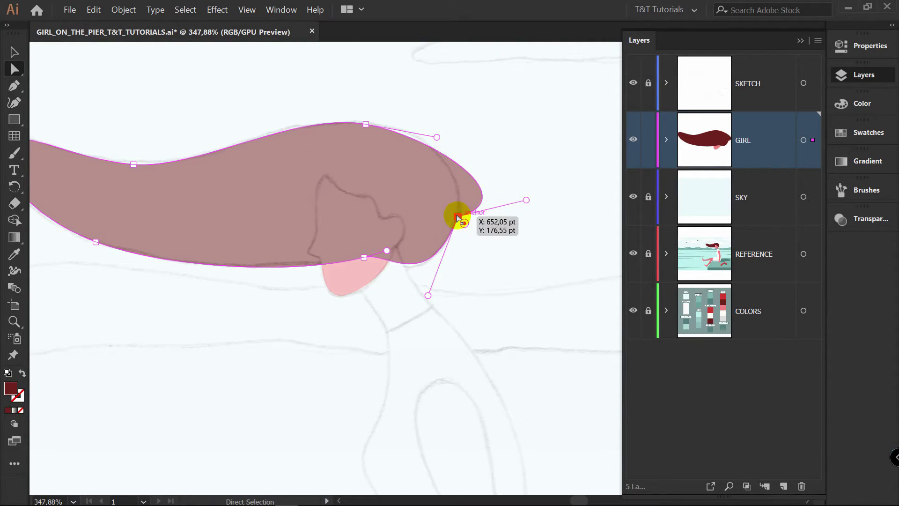
{"action": "left_click", "coordinate": [864, 49]}
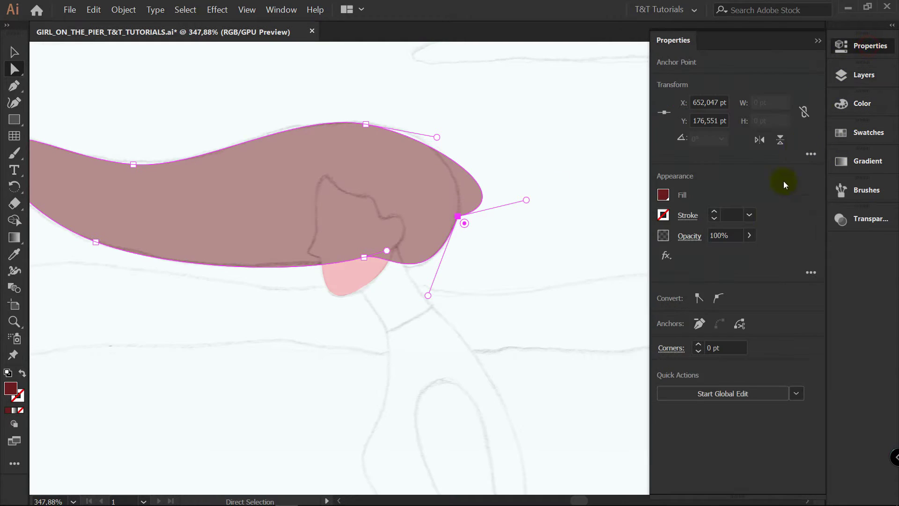
{"action": "left_click", "coordinate": [720, 297]}
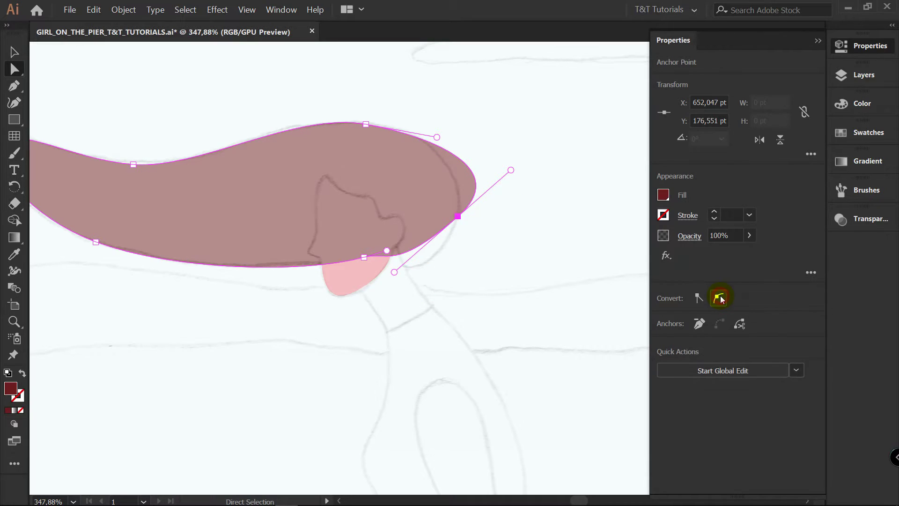
{"action": "left_click_drag", "start_coordinate": [394, 273], "coordinate": [425, 295]}
{"action": "left_click_drag", "start_coordinate": [484, 151], "coordinate": [470, 172]}
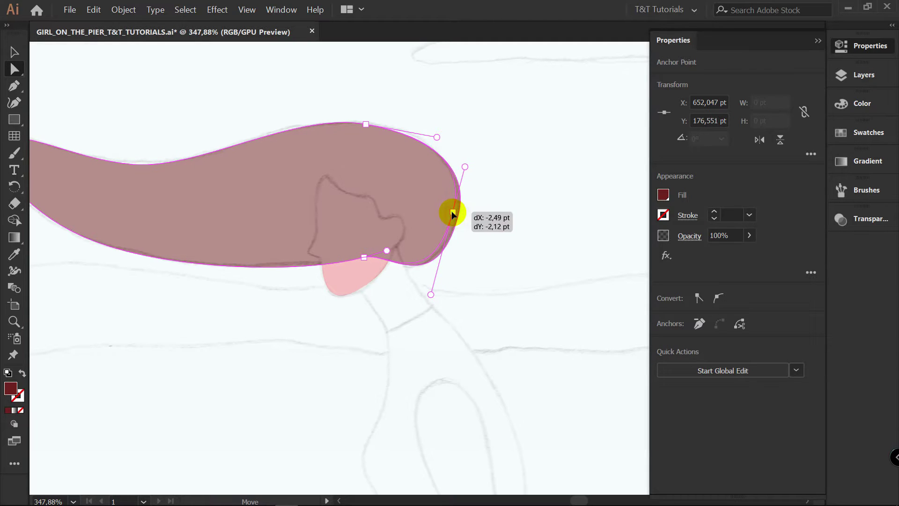
- Move the anchor point at the back of the hair and adjust its handles to round the back of the head
{"action": "left_click", "coordinate": [518, 206]}
{"action": "left_click", "coordinate": [454, 214]}
{"action": "left_click", "coordinate": [454, 214]}
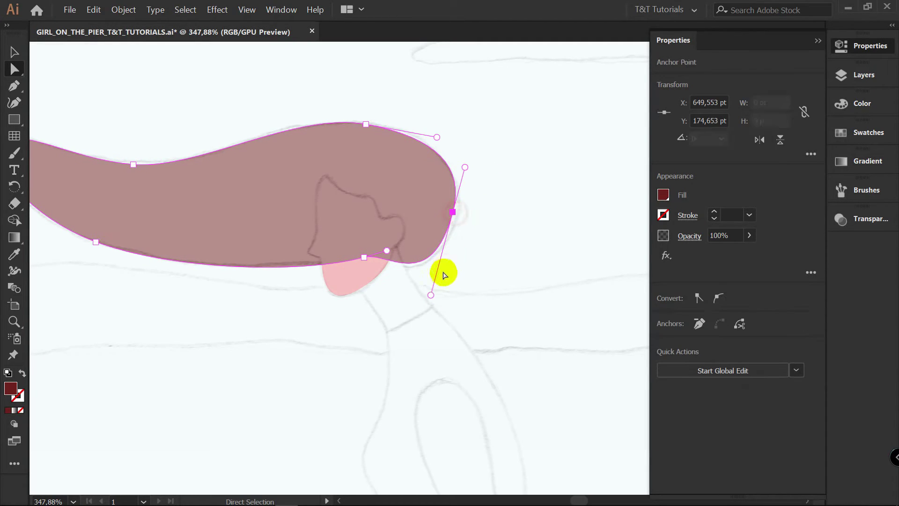
{"action": "left_click_drag", "start_coordinate": [438, 298], "coordinate": [437, 268]}
{"action": "left_click_drag", "start_coordinate": [453, 211], "coordinate": [452, 225]}
{"action": "left_click_drag", "start_coordinate": [464, 180], "coordinate": [464, 186]}
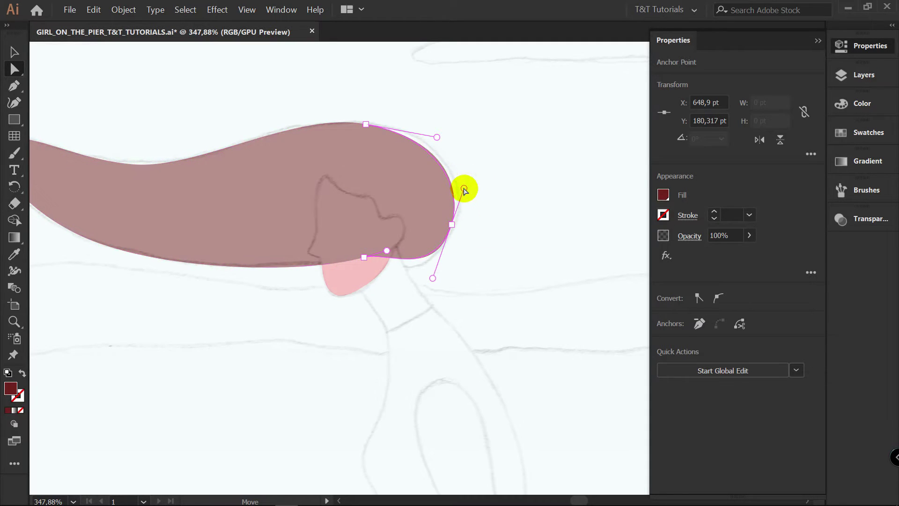
{"action": "left_click_drag", "start_coordinate": [452, 224], "coordinate": [454, 220]}
- Reshape the hair's curve at the nape by redirecting the lower anchor's handle independently and shortening the lower handle at the back
{"action": "left_click", "coordinate": [364, 257]}
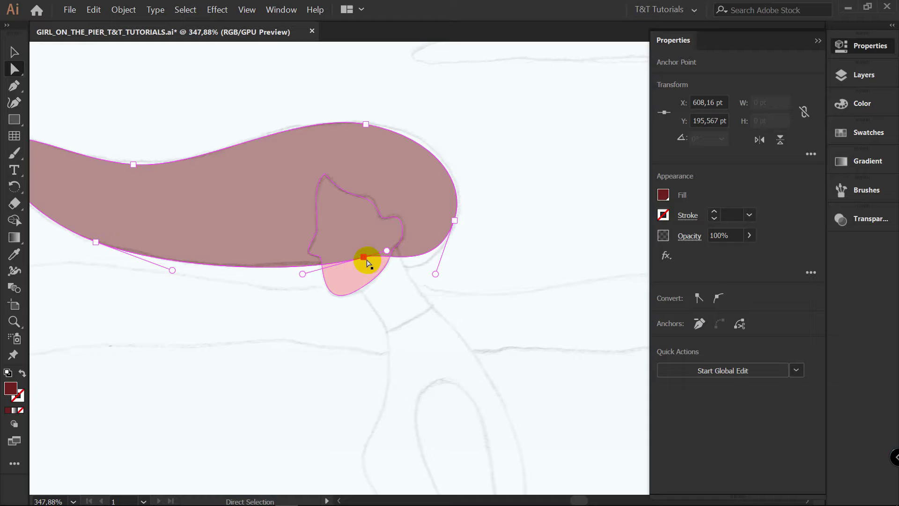
{"action": "key", "text": "alt"}
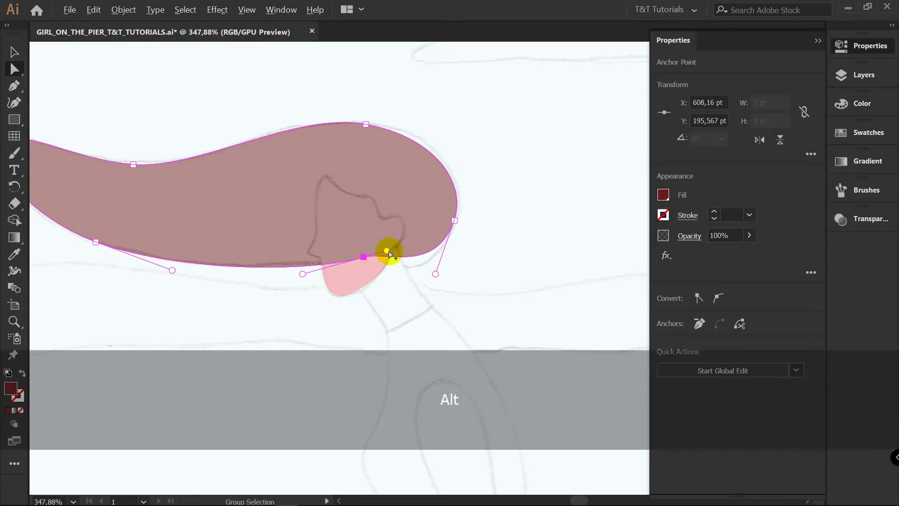
{"action": "left_click_drag", "start_coordinate": [387, 252], "coordinate": [402, 268]}
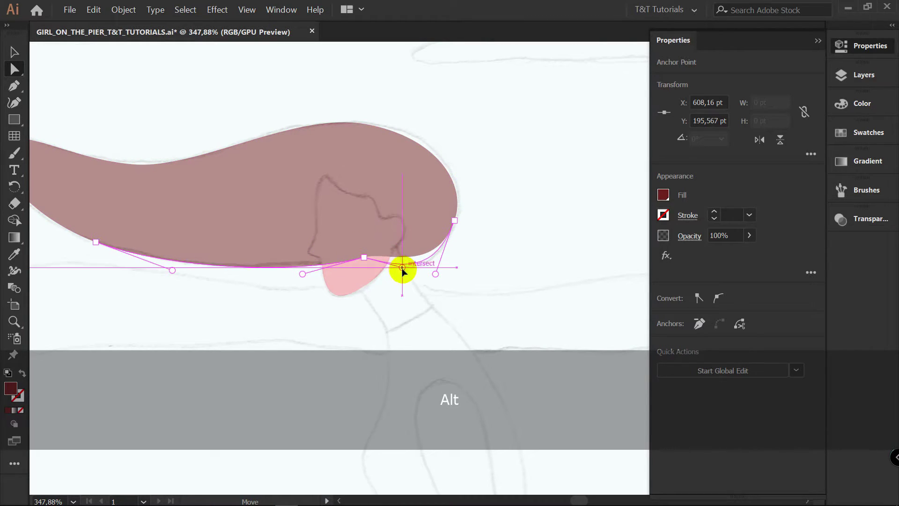
{"action": "left_click", "coordinate": [454, 219]}
{"action": "left_click_drag", "start_coordinate": [436, 273], "coordinate": [449, 258]}
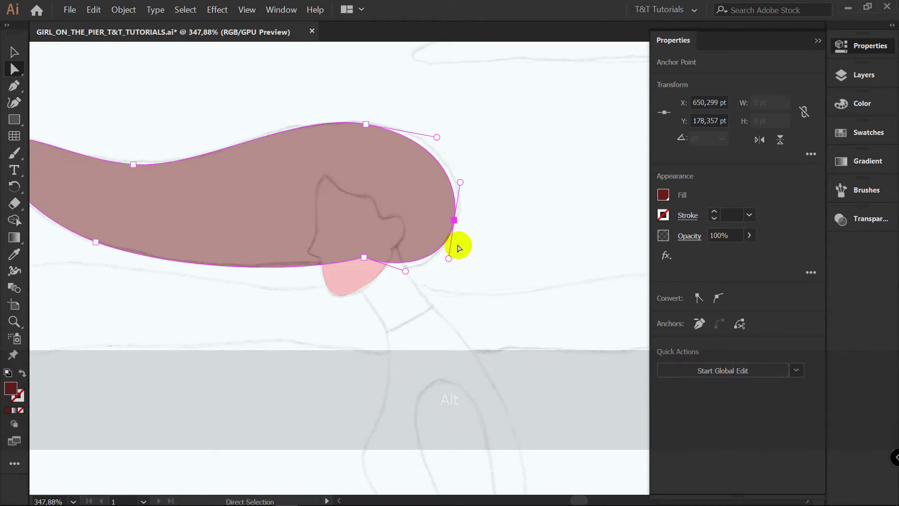
- Move the anchor points at the back and top of the hair and adjust their curves to match the sketched head outline
{"action": "left_click_drag", "start_coordinate": [454, 221], "coordinate": [457, 216]}
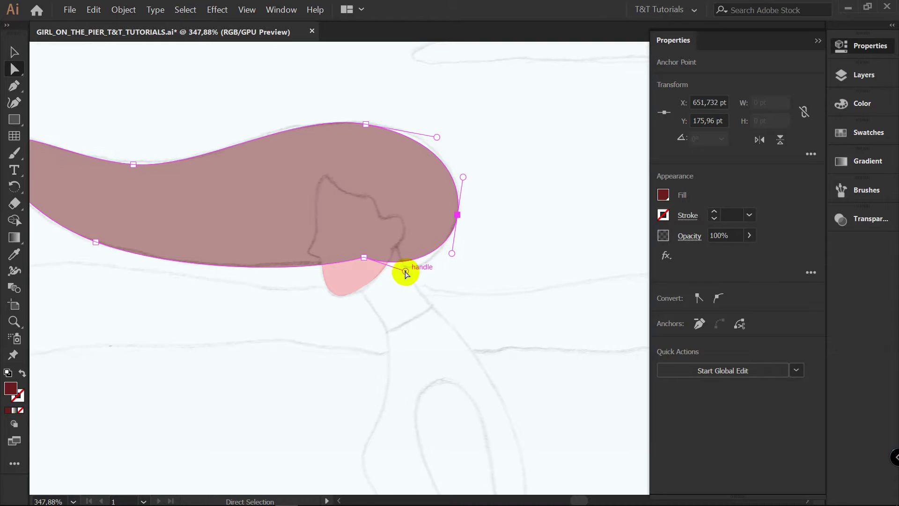
{"action": "left_click_drag", "start_coordinate": [405, 271], "coordinate": [415, 283]}
{"action": "left_click", "coordinate": [457, 216]}
{"action": "left_click_drag", "start_coordinate": [457, 216], "coordinate": [457, 210]}
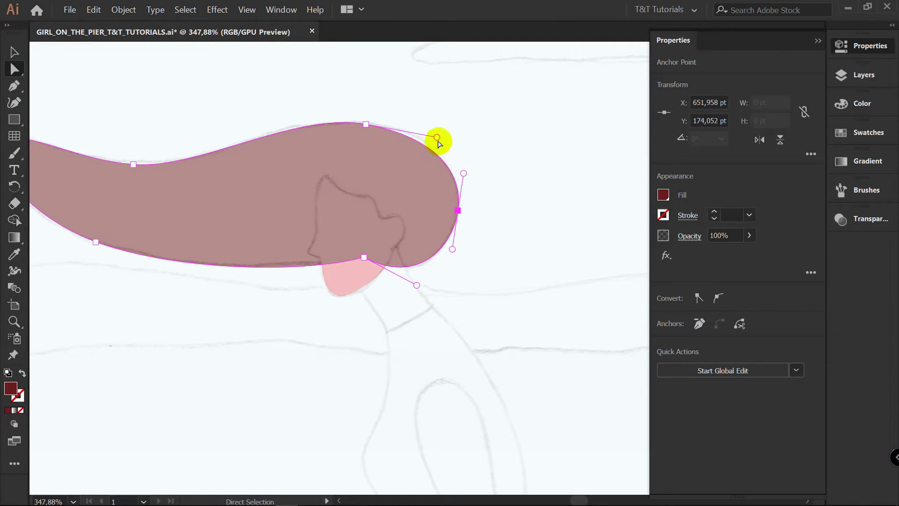
{"action": "left_click_drag", "start_coordinate": [369, 125], "coordinate": [375, 122]}
{"action": "left_click_drag", "start_coordinate": [445, 136], "coordinate": [432, 133]}
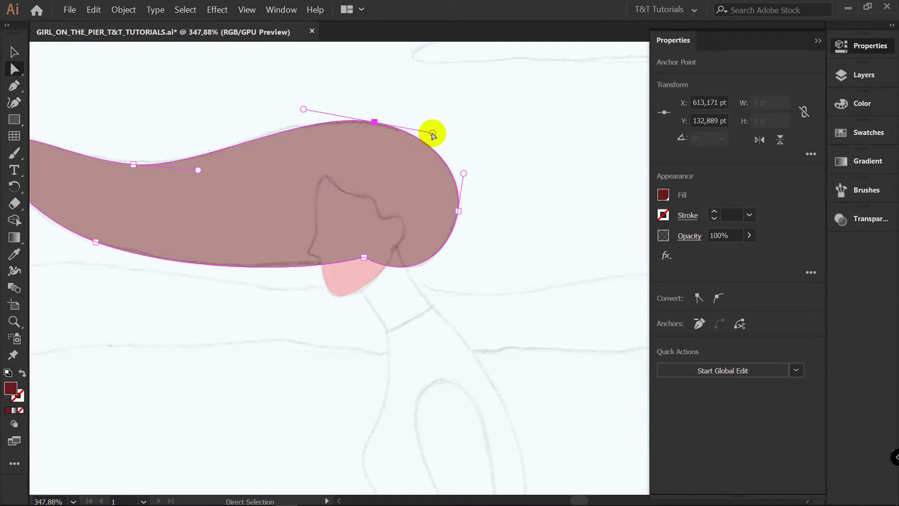
{"action": "left_click", "coordinate": [245, 108]}
- Hide the SKETCH layer, move the hair path below the face path within the GIRL layer, and show the sketch again
{"action": "left_click_drag", "start_coordinate": [293, 116], "coordinate": [372, 114]}
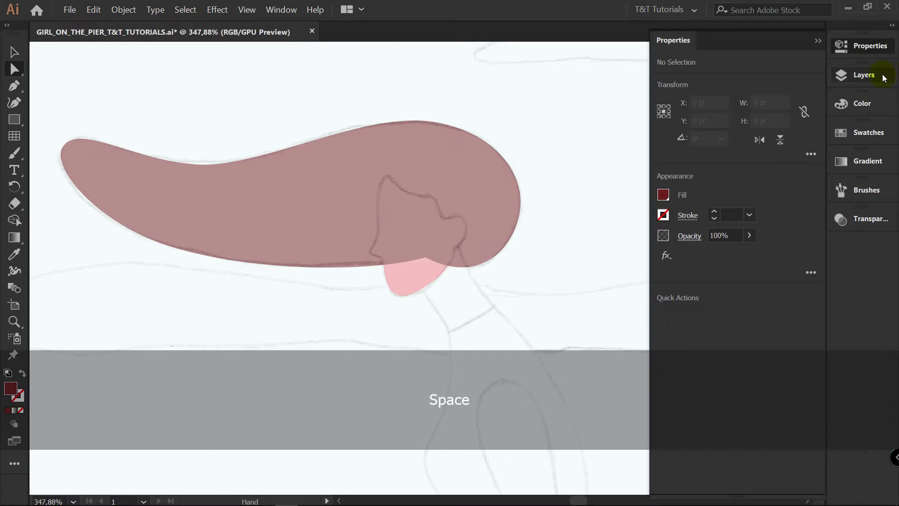
{"action": "left_click", "coordinate": [864, 75]}
{"action": "left_click", "coordinate": [633, 83]}
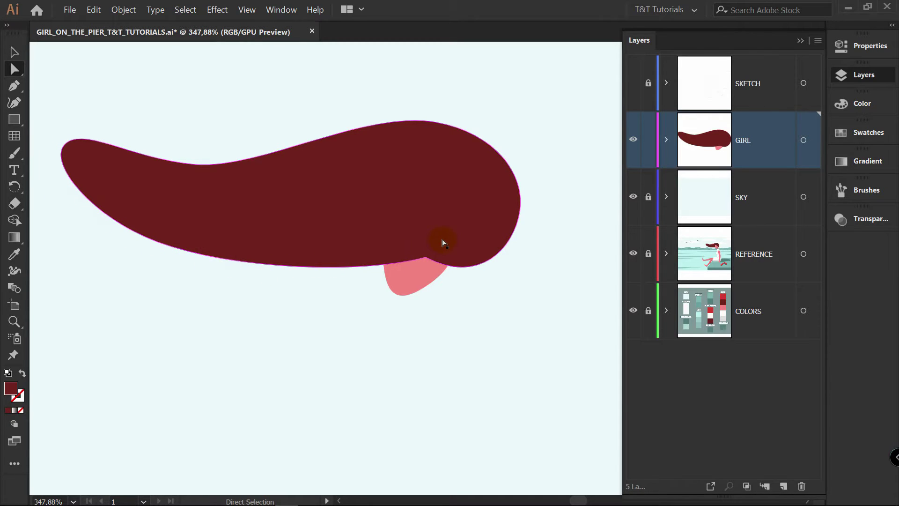
{"action": "left_click", "coordinate": [666, 140]}
{"action": "left_click_drag", "start_coordinate": [769, 202], "coordinate": [768, 270]}
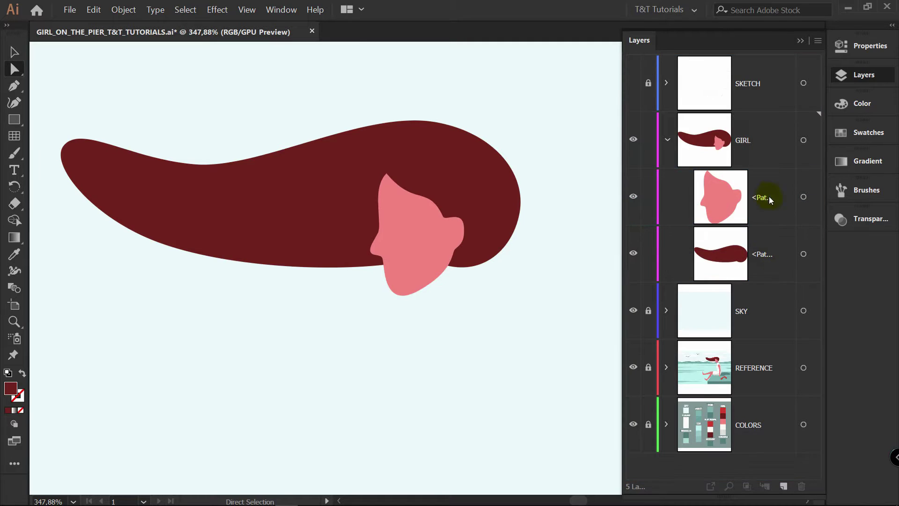
{"action": "left_click", "coordinate": [630, 84]}
- Choose the pink skin swatch as fill and trace the body with the Pen tool from the ear down the neck and back
{"action": "key", "text": "space"}
{"action": "mouse_move", "coordinate": [551, 249]}
{"action": "left_mouse_down"}
{"action": "mouse_move", "coordinate": [445, 86]}
{"action": "mouse_move", "coordinate": [405, 101]}
{"action": "left_mouse_up"}
{"action": "key", "text": "p"}
{"action": "left_click", "coordinate": [868, 133]}
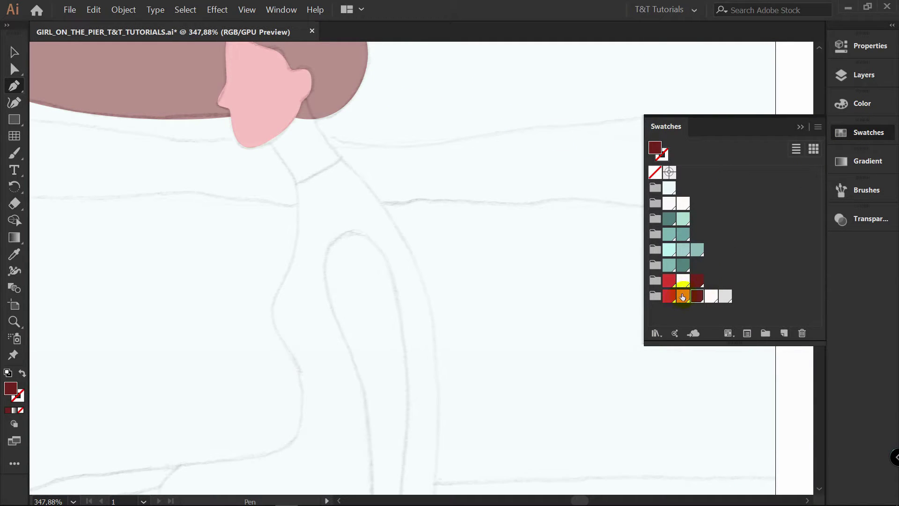
{"action": "scroll", "coordinate": [490, 153], "scroll_direction": "down", "scroll_amount": 2}
{"action": "left_click_drag", "start_coordinate": [338, 59], "coordinate": [339, 69]}
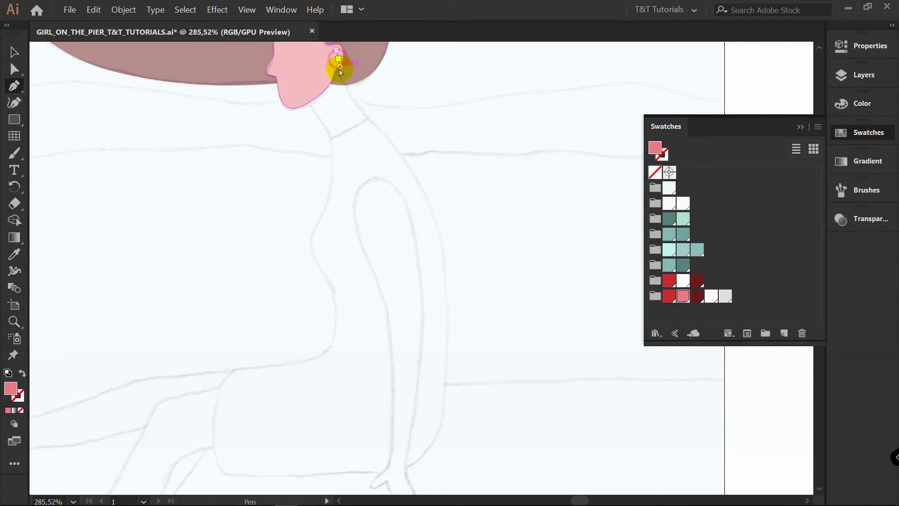
{"action": "left_click_drag", "start_coordinate": [379, 132], "coordinate": [409, 164]}
{"action": "left_click_drag", "start_coordinate": [447, 337], "coordinate": [433, 451]}
- Continue the body outline along the seat, thigh, belly, chest and front of the neck, and close the path at the ear
{"action": "left_click_drag", "start_coordinate": [348, 472], "coordinate": [213, 421]}
{"action": "left_click_drag", "start_coordinate": [240, 370], "coordinate": [266, 365]}
{"action": "left_click", "coordinate": [335, 329]}
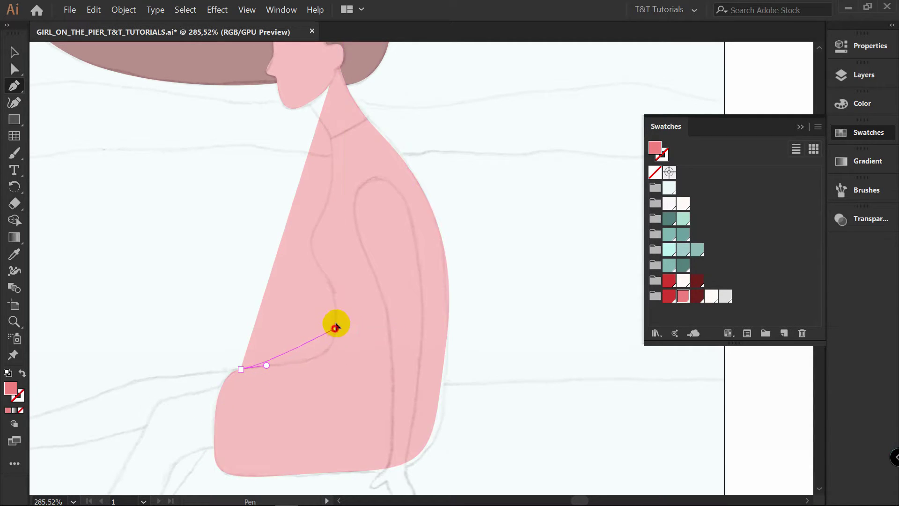
{"action": "left_click_drag", "start_coordinate": [337, 294], "coordinate": [338, 285]}
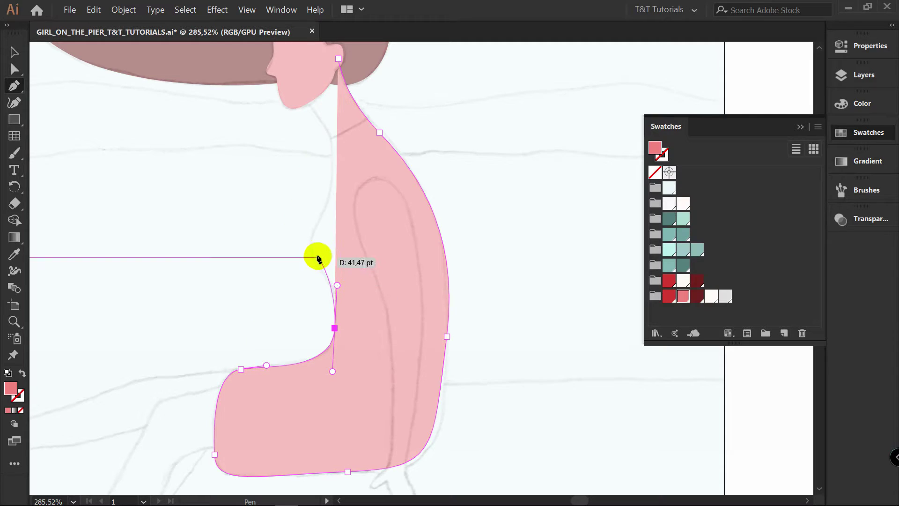
{"action": "left_click_drag", "start_coordinate": [309, 253], "coordinate": [339, 171]}
{"action": "left_click_drag", "start_coordinate": [305, 95], "coordinate": [335, 61]}
{"action": "key", "text": "alt"}
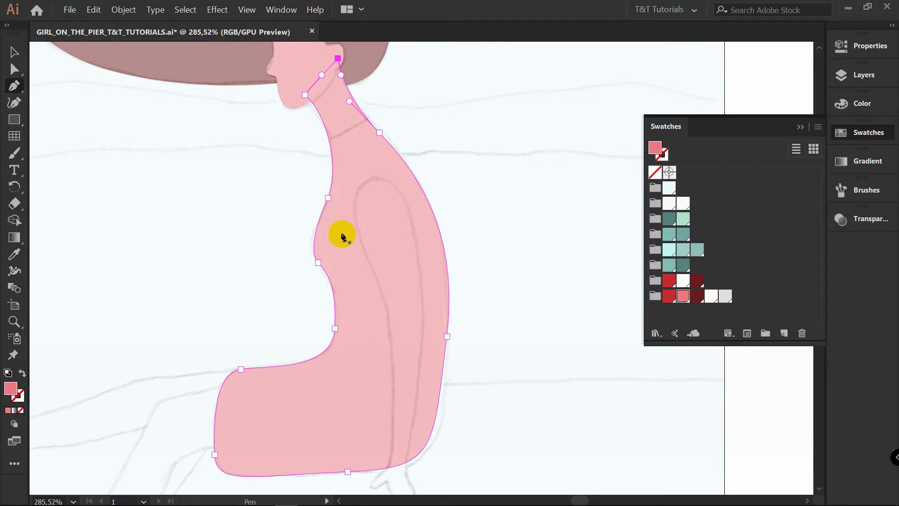
- Adjust the anchor points along the belly, chest and front of the neck to follow the sketch
{"action": "key", "text": "a"}
{"action": "mouse_move", "coordinate": [318, 263]}
{"action": "left_mouse_down"}
{"action": "mouse_move", "coordinate": [307, 240]}
{"action": "mouse_move", "coordinate": [314, 258]}
{"action": "left_mouse_up"}
{"action": "left_click_drag", "start_coordinate": [336, 327], "coordinate": [338, 329]}
{"action": "left_click_drag", "start_coordinate": [313, 257], "coordinate": [315, 262]}
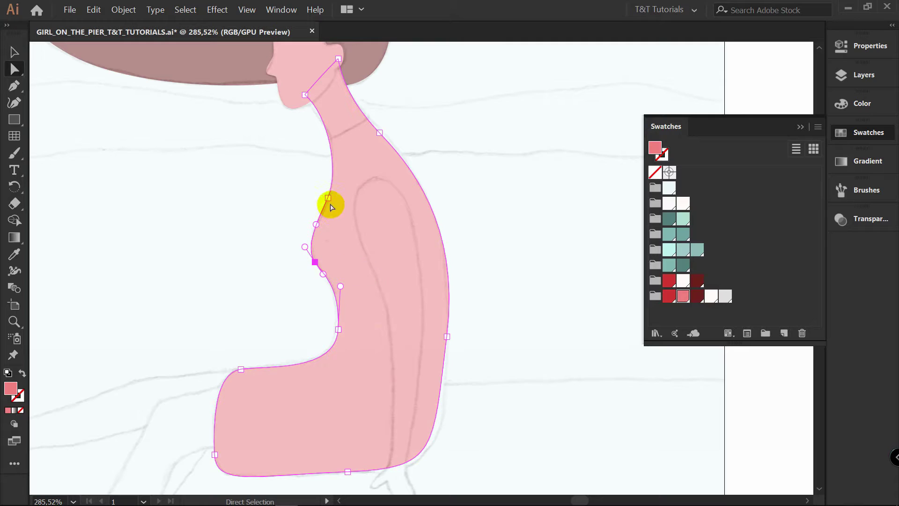
{"action": "left_click_drag", "start_coordinate": [329, 199], "coordinate": [328, 197]}
{"action": "left_click_drag", "start_coordinate": [306, 95], "coordinate": [300, 95]}
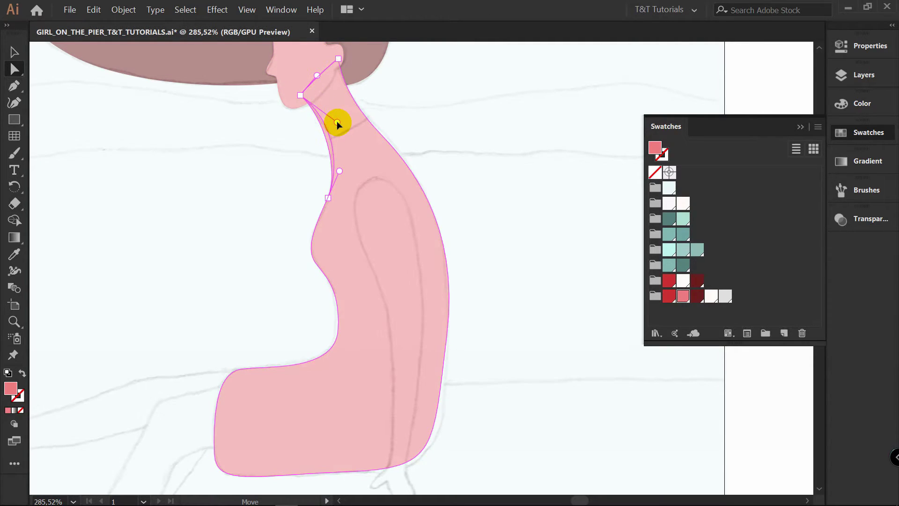
- Adjust the anchor points and handles around the body's lower back, seat and thigh to match the sketch
{"action": "scroll", "coordinate": [403, 141], "scroll_direction": "down", "scroll_amount": 5}
{"action": "key", "text": "a"}
{"action": "left_click", "coordinate": [430, 156]}
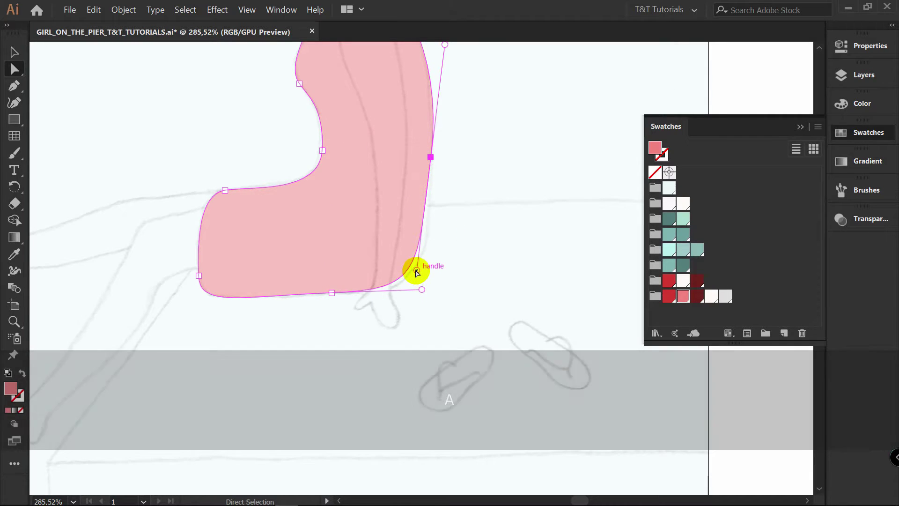
{"action": "key", "text": "space"}
{"action": "left_click_drag", "start_coordinate": [455, 140], "coordinate": [434, 229]}
{"action": "key", "text": "a"}
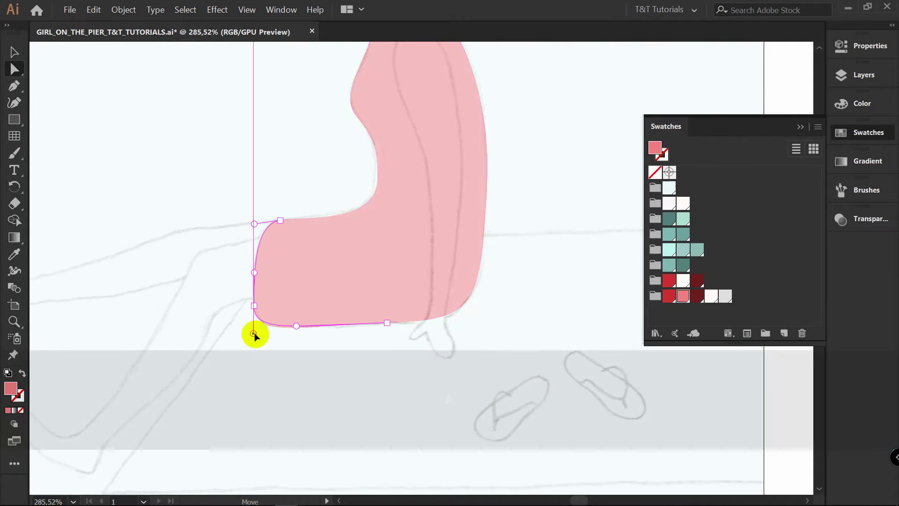
{"action": "left_click_drag", "start_coordinate": [255, 335], "coordinate": [254, 333]}
{"action": "left_click", "coordinate": [386, 322]}
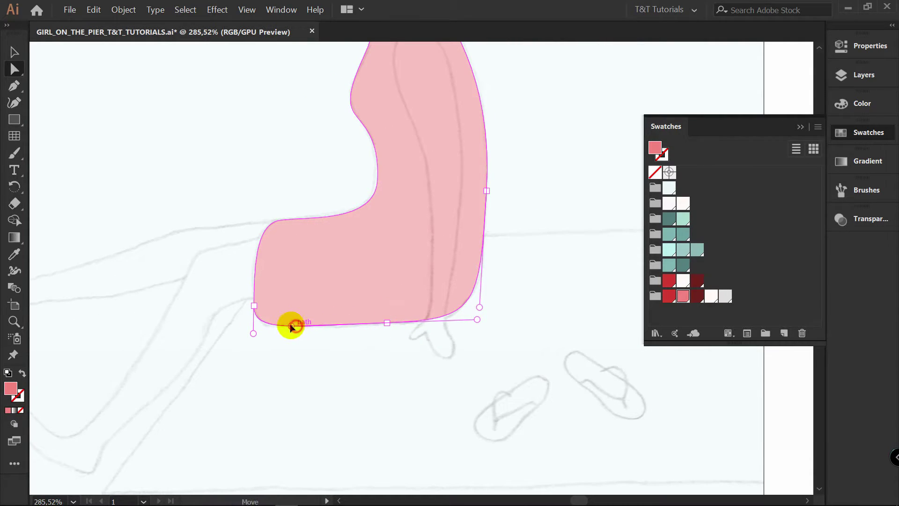
{"action": "left_click_drag", "start_coordinate": [283, 323], "coordinate": [254, 331]}
{"action": "left_click", "coordinate": [318, 351]}
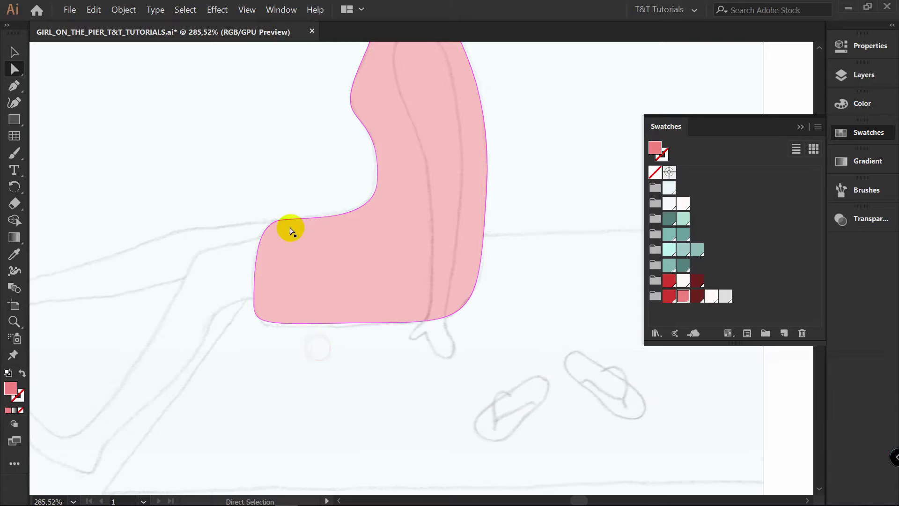
{"action": "left_click_drag", "start_coordinate": [277, 222], "coordinate": [277, 222]}
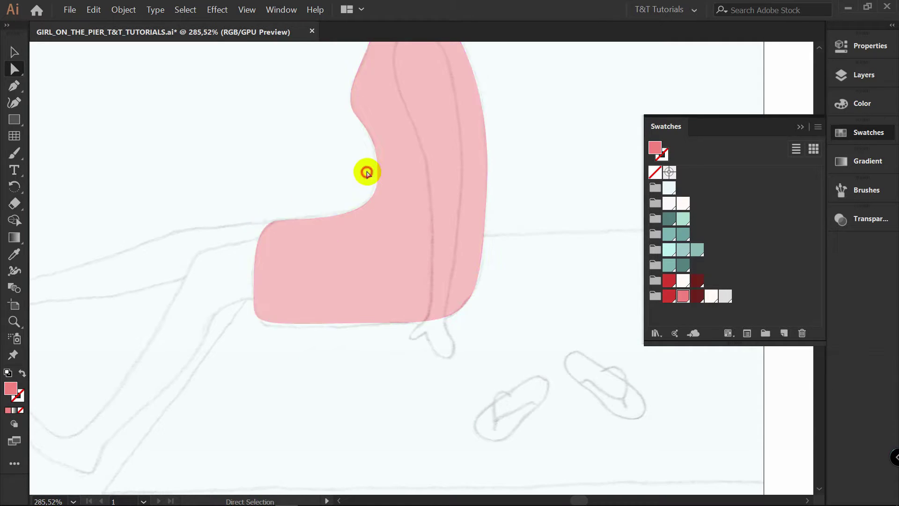
- Select the body path and move it below the face path in the GIRL layer
{"action": "key", "text": "v"}
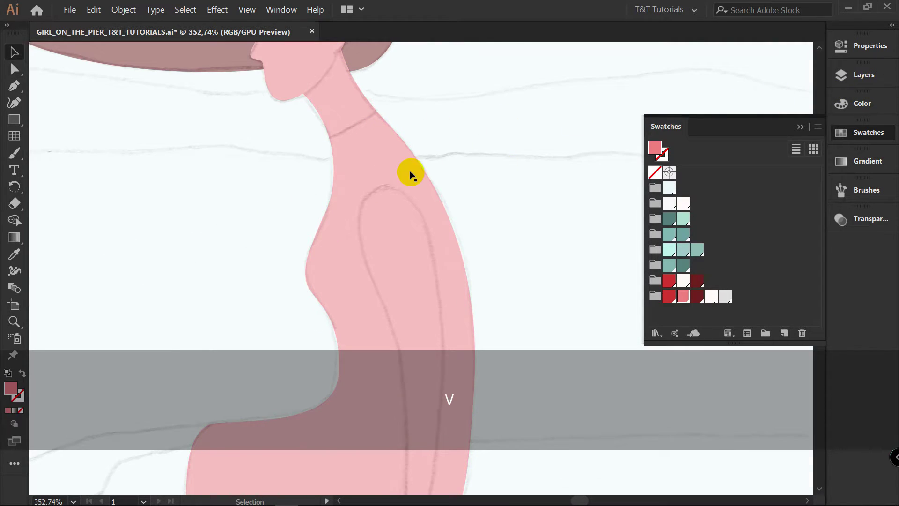
{"action": "left_click", "coordinate": [346, 112]}
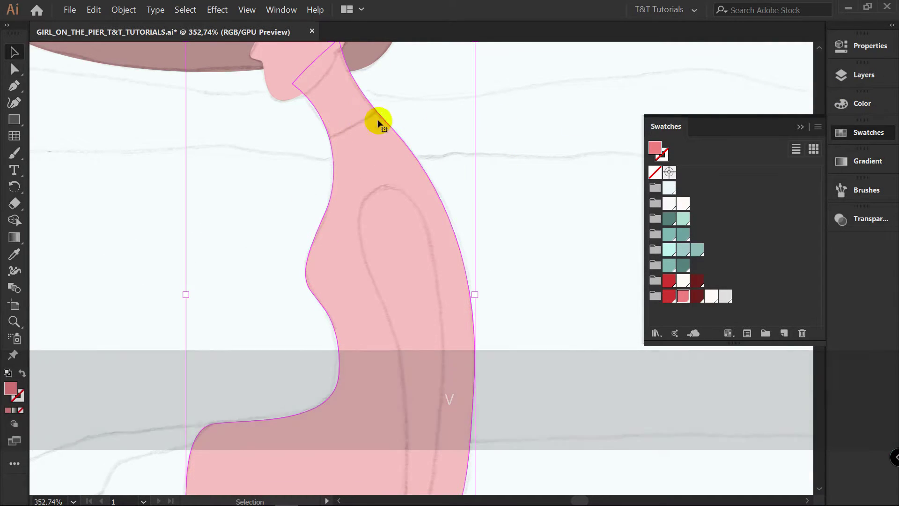
{"action": "left_click", "coordinate": [882, 75]}
{"action": "left_click", "coordinate": [768, 198]}
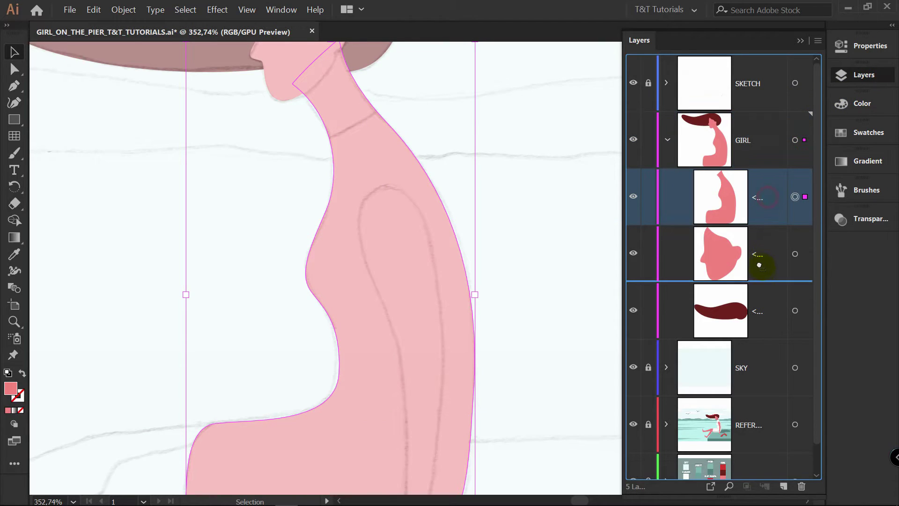
{"action": "left_click_drag", "start_coordinate": [760, 277], "coordinate": [760, 279]}
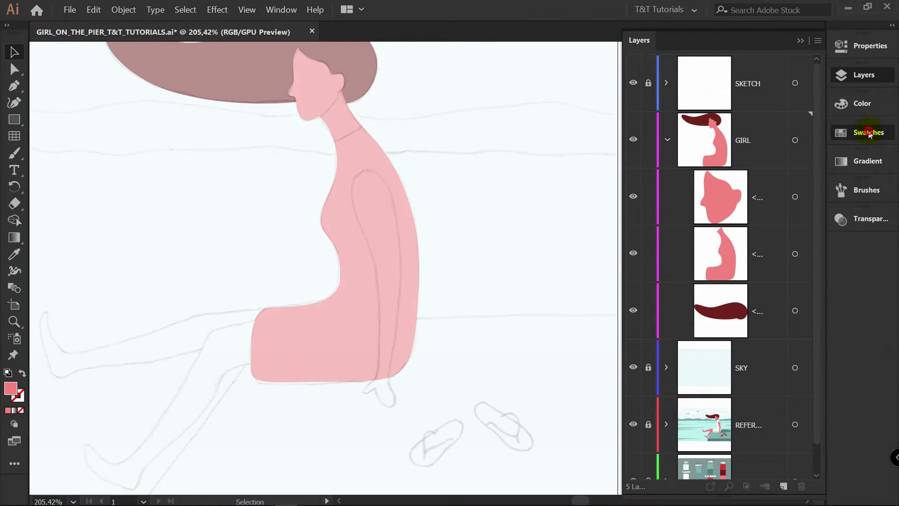
- Draw an off-white rectangle covering the body from the collar line down past the seat, and place it below the body path
{"action": "left_click", "coordinate": [869, 132]}
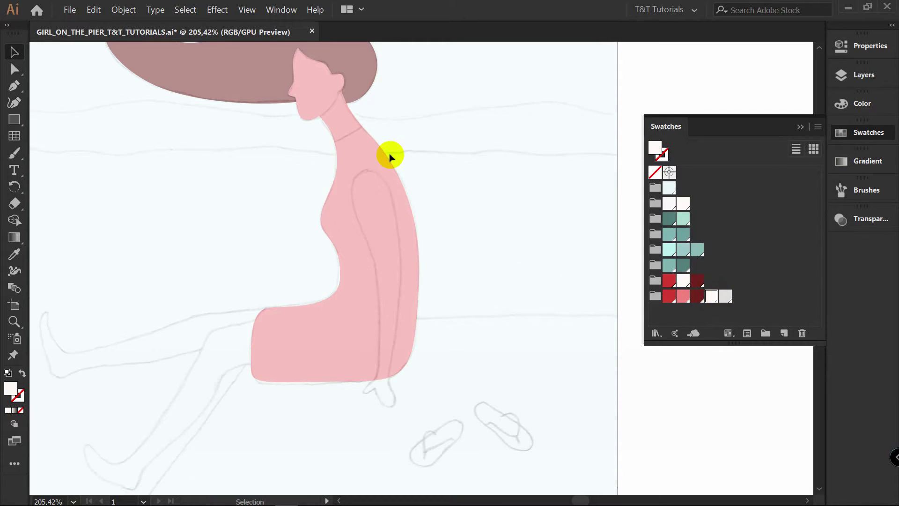
{"action": "key", "text": "m"}
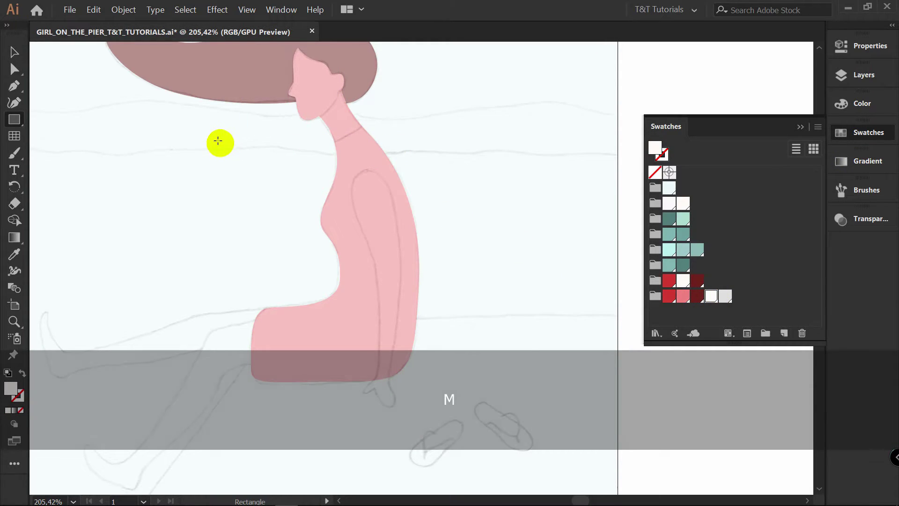
{"action": "left_click_drag", "start_coordinate": [211, 137], "coordinate": [478, 404]}
{"action": "key", "text": "F7"}
{"action": "left_click_drag", "start_coordinate": [762, 196], "coordinate": [760, 313]}
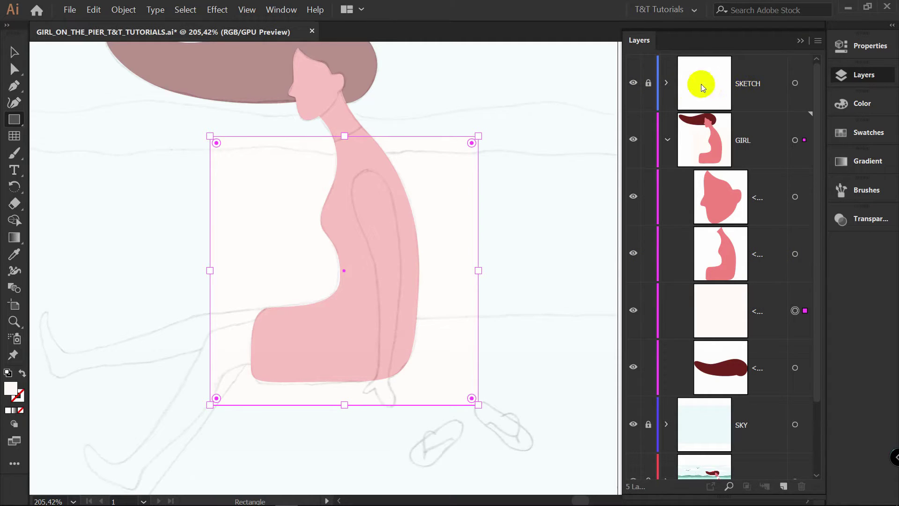
- Hide the SKETCH layer and make a clipping mask from the body path and the off-white rectangle
{"action": "left_click", "coordinate": [633, 82]}
{"action": "left_click", "coordinate": [794, 253], "text": "shift"}
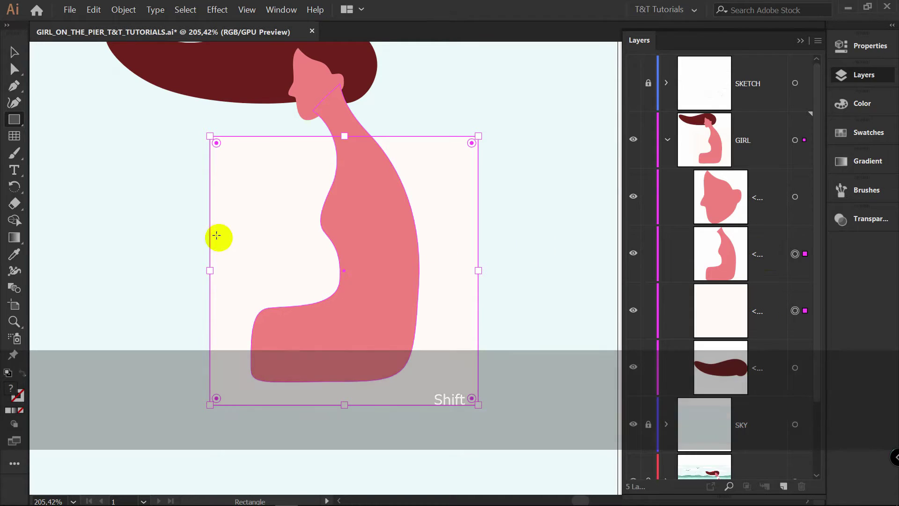
{"action": "key", "text": "v"}
{"action": "right_click", "coordinate": [364, 202]}
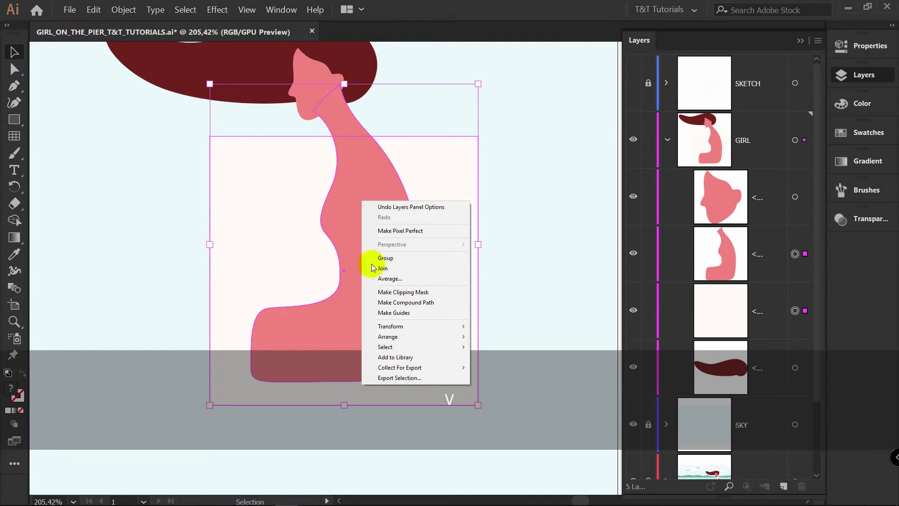
{"action": "left_click", "coordinate": [408, 292]}
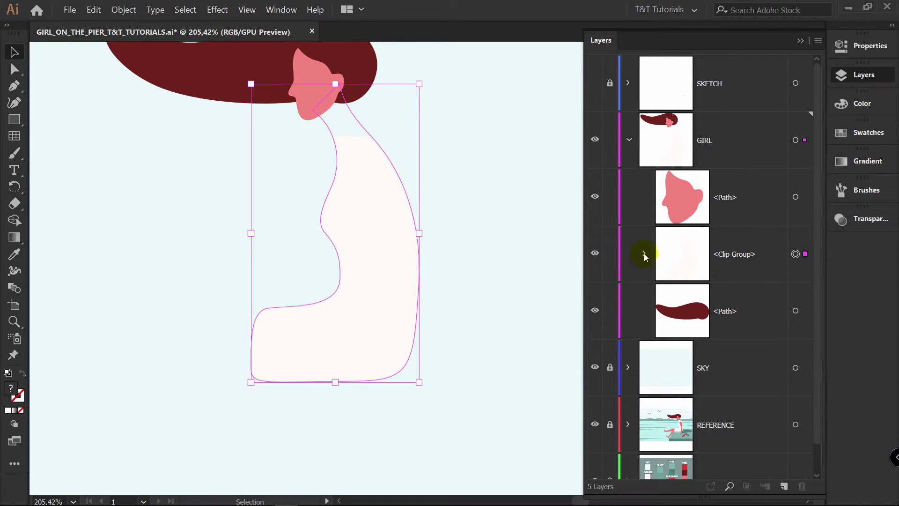
- Fill the clipping path inside the clip group with the pink skin swatch
{"action": "left_click", "coordinate": [645, 254]}
{"action": "left_click", "coordinate": [693, 304]}
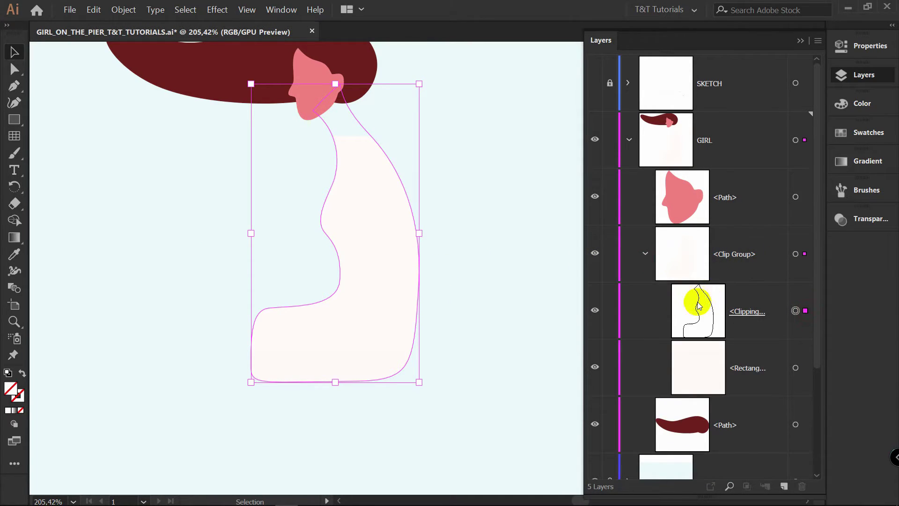
{"action": "left_click", "coordinate": [865, 133]}
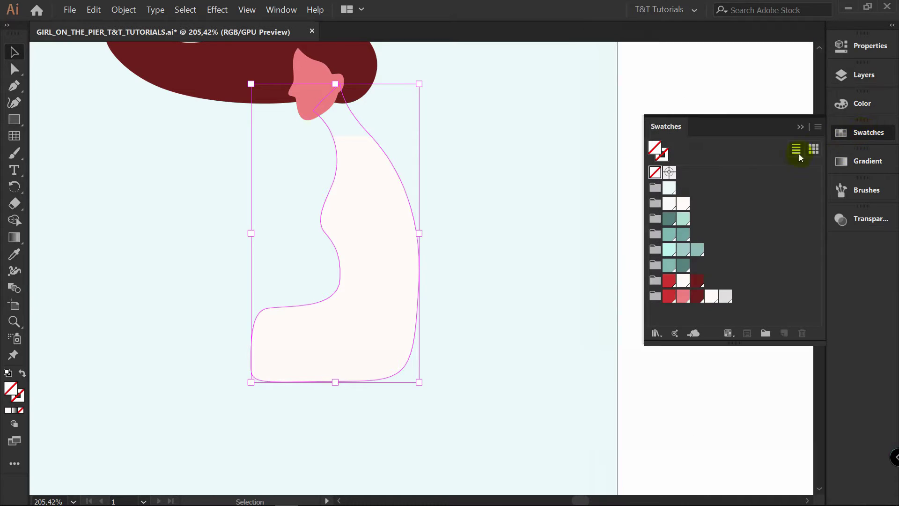
{"action": "left_click", "coordinate": [683, 297]}
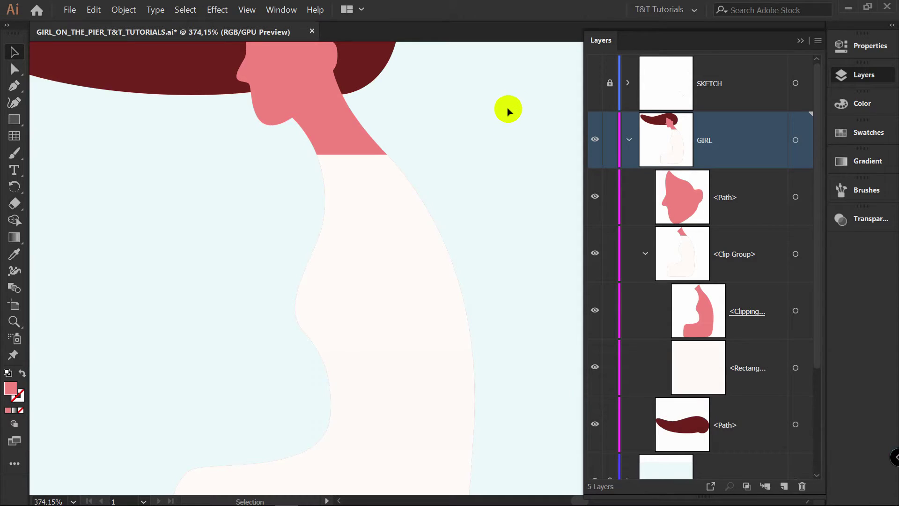
- Add an anchor point to the off-white rectangle's upper edge at the middle of the neck using the Pen tool
{"action": "key", "text": "a"}
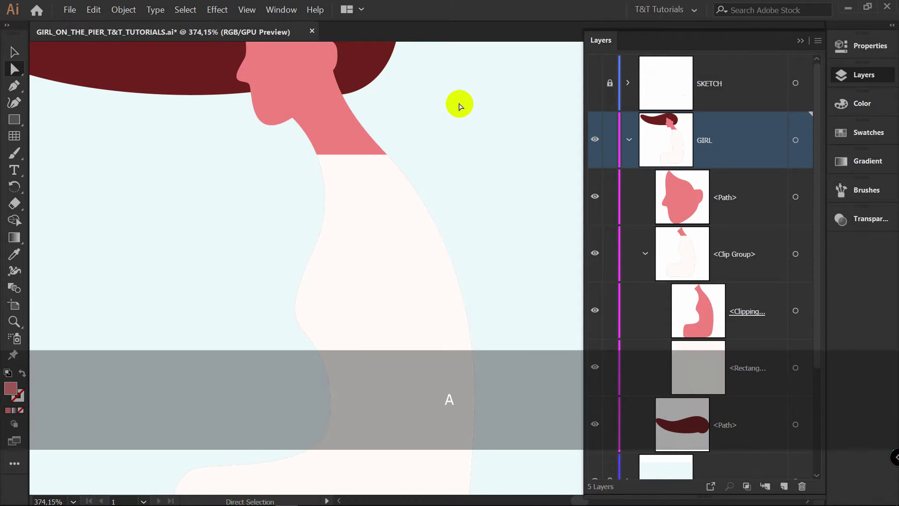
{"action": "left_click", "coordinate": [366, 125]}
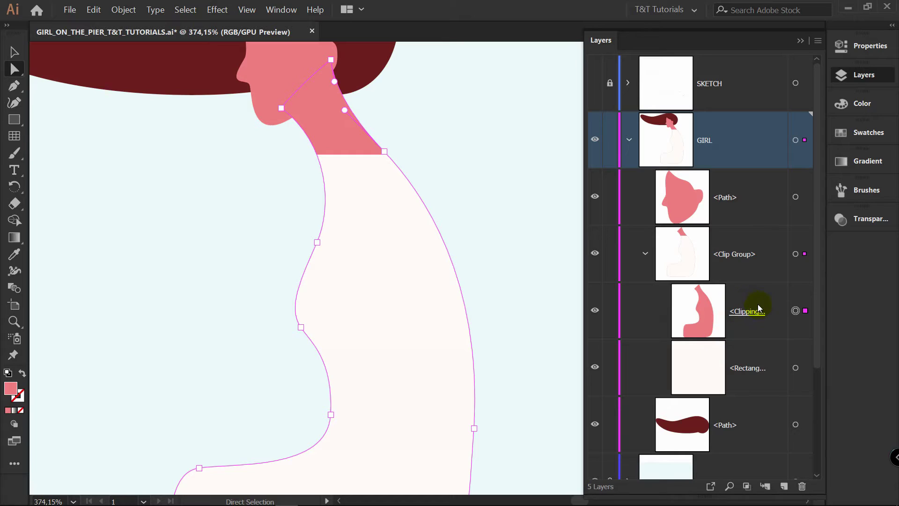
{"action": "left_click", "coordinate": [358, 156]}
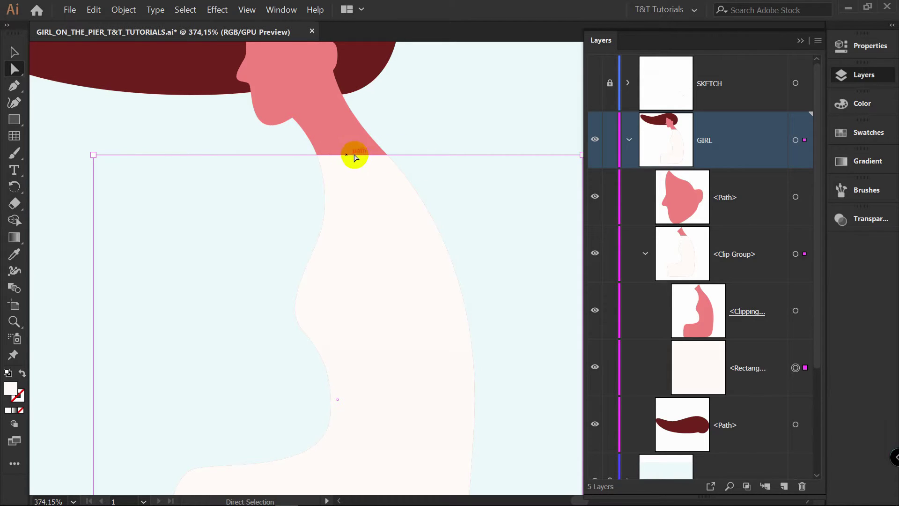
{"action": "key", "text": "p"}
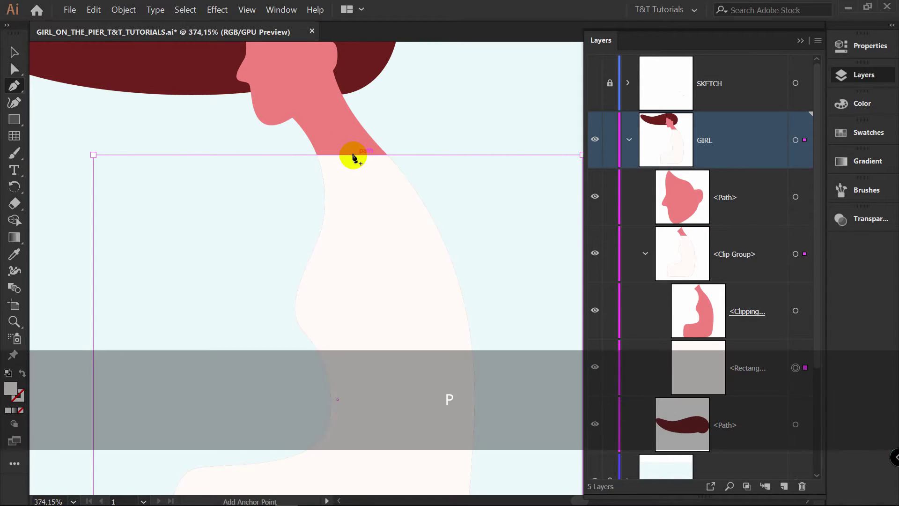
{"action": "left_click", "coordinate": [352, 158]}
{"action": "key", "text": "a"}
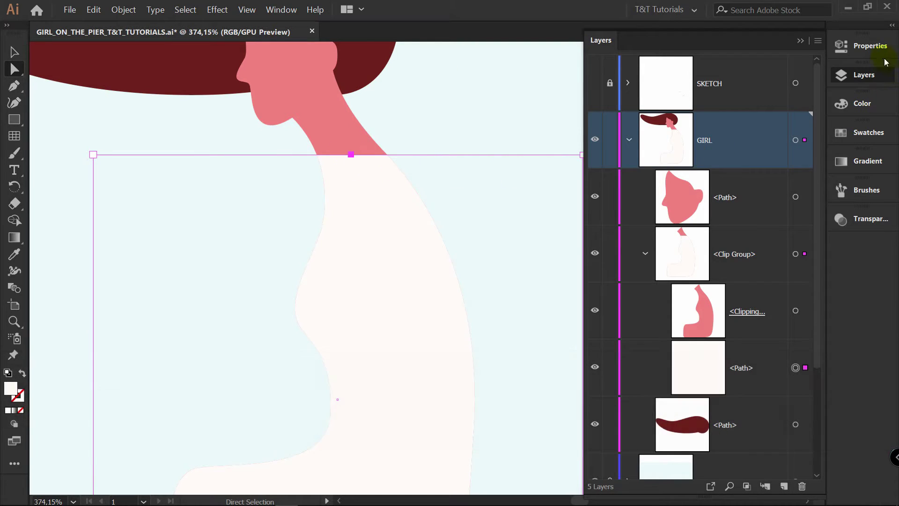
- Convert the new collar anchor to smooth and adjust its position and handles to bend the neckline into a slanted curve
{"action": "left_click", "coordinate": [870, 46]}
{"action": "left_click", "coordinate": [871, 48]}
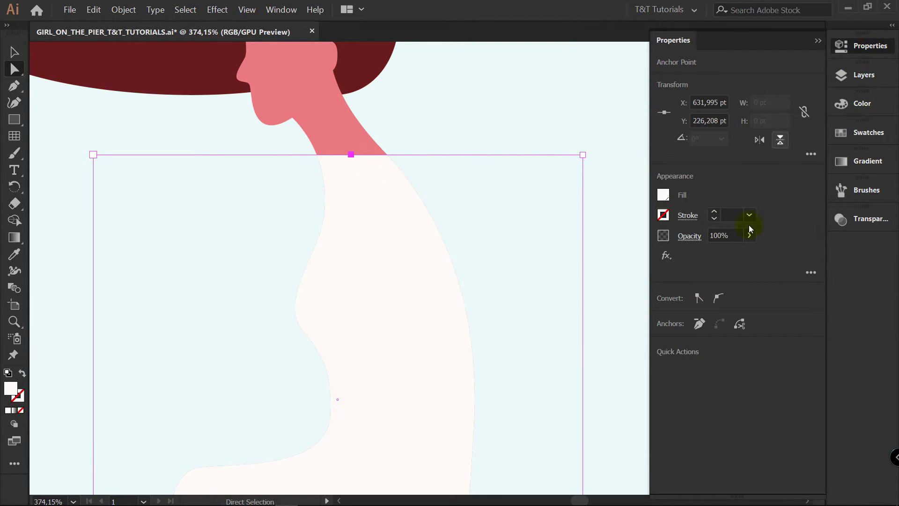
{"action": "left_click", "coordinate": [720, 297]}
{"action": "left_click_drag", "start_coordinate": [351, 154], "coordinate": [351, 165]}
{"action": "left_click_drag", "start_coordinate": [409, 167], "coordinate": [428, 137]}
{"action": "left_click_drag", "start_coordinate": [292, 188], "coordinate": [289, 194]}
{"action": "left_click_drag", "start_coordinate": [351, 166], "coordinate": [355, 164]}
{"action": "mouse_move", "coordinate": [435, 129]}
{"action": "left_mouse_down"}
{"action": "mouse_move", "coordinate": [421, 126]}
{"action": "mouse_move", "coordinate": [424, 118]}
{"action": "left_mouse_up"}
{"action": "left_click_drag", "start_coordinate": [355, 165], "coordinate": [355, 172]}
{"action": "left_click_drag", "start_coordinate": [298, 205], "coordinate": [302, 215]}
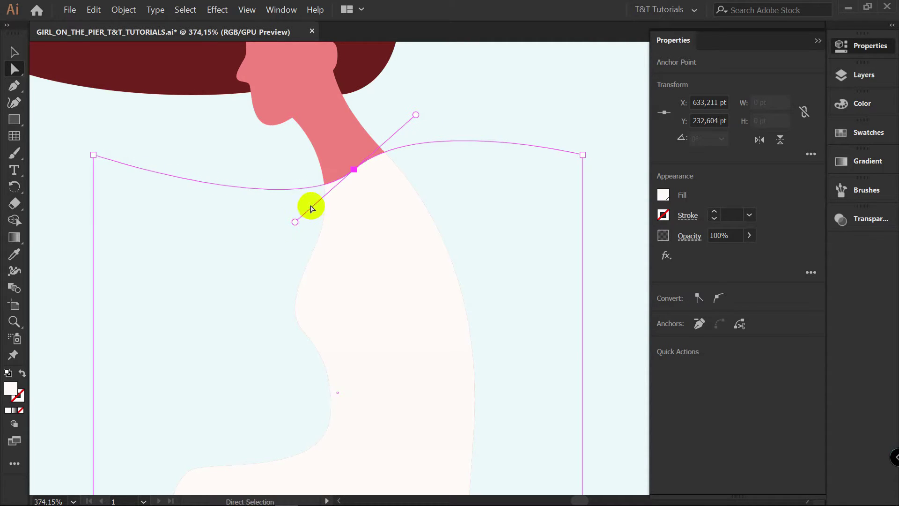
{"action": "left_click", "coordinate": [440, 114]}
{"action": "key", "text": "v"}
{"action": "scroll", "coordinate": [387, 119], "scroll_direction": "down", "scroll_amount": 1}
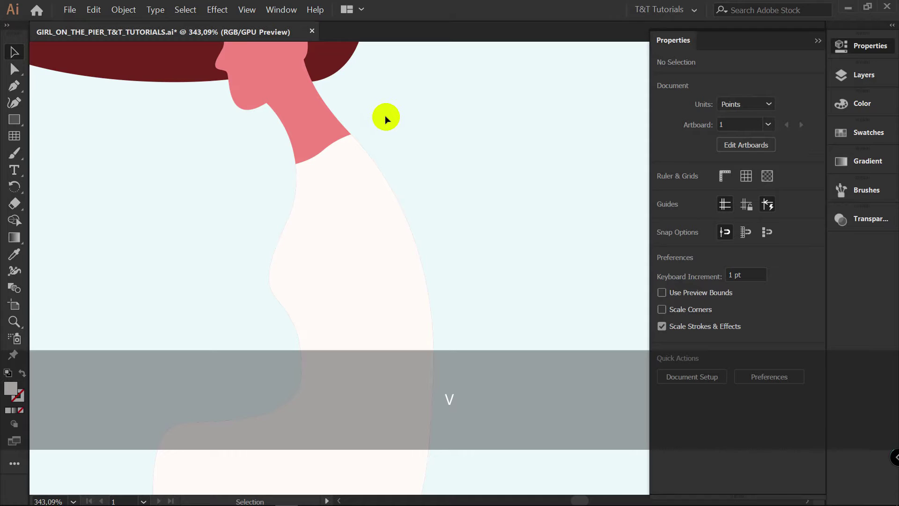
- Try reshaping the girl's back by moving the clipping path's back anchor outward and upward
{"action": "key", "text": "a"}
{"action": "left_click", "coordinate": [327, 100]}
{"action": "left_click", "coordinate": [327, 92]}
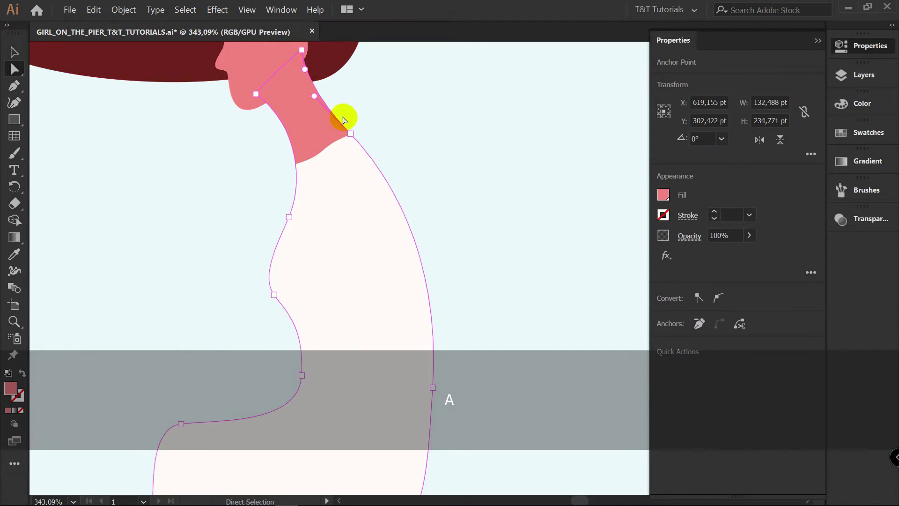
{"action": "left_click_drag", "start_coordinate": [432, 387], "coordinate": [454, 346]}
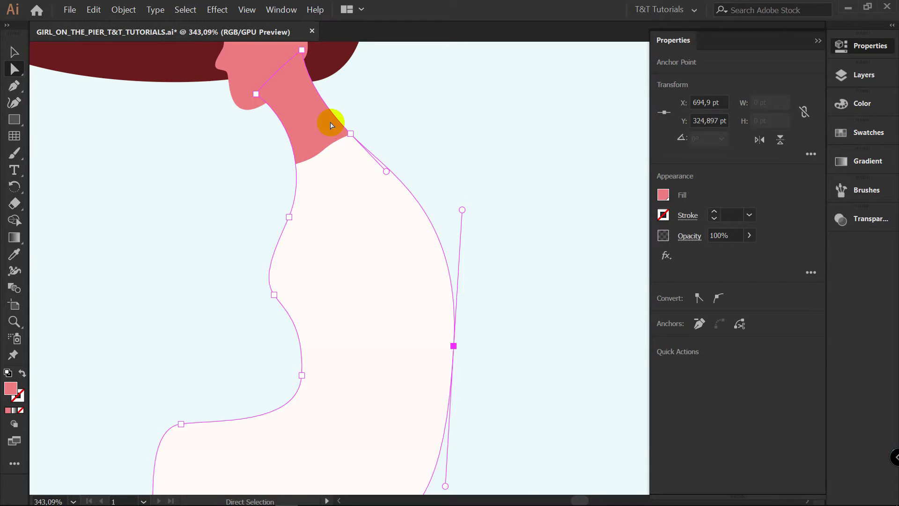
{"action": "left_click_drag", "start_coordinate": [453, 346], "coordinate": [437, 352]}
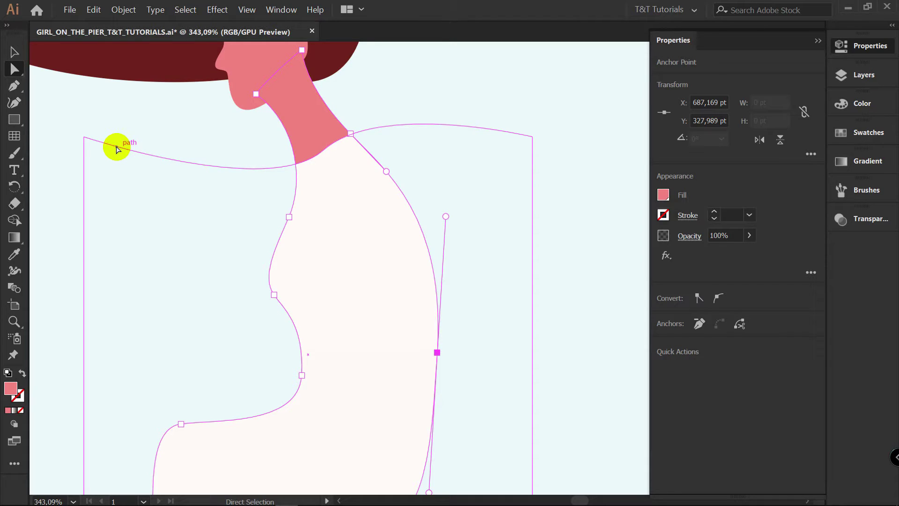
{"action": "left_click_drag", "start_coordinate": [437, 352], "coordinate": [443, 328]}
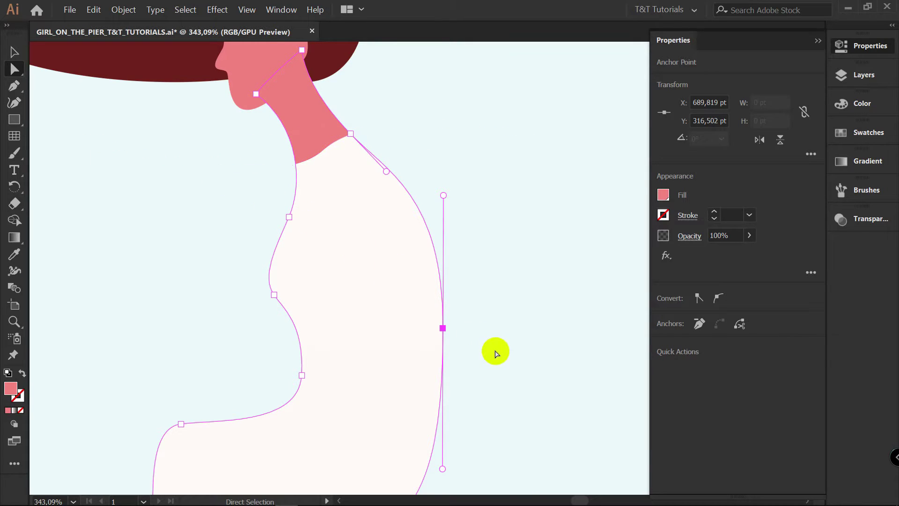
- Try pulling the back anchor far beyond the off-white shape and extending that shape's upper corner outward to cover it
{"action": "left_click_drag", "start_coordinate": [443, 329], "coordinate": [593, 298]}
{"action": "left_click", "coordinate": [507, 263]}
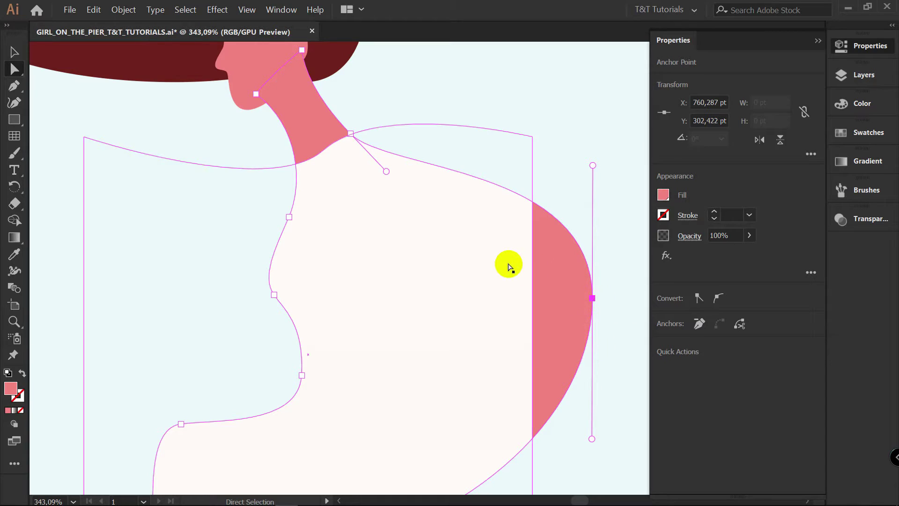
{"action": "left_click", "coordinate": [526, 157]}
{"action": "left_click_drag", "start_coordinate": [530, 136], "coordinate": [636, 147]}
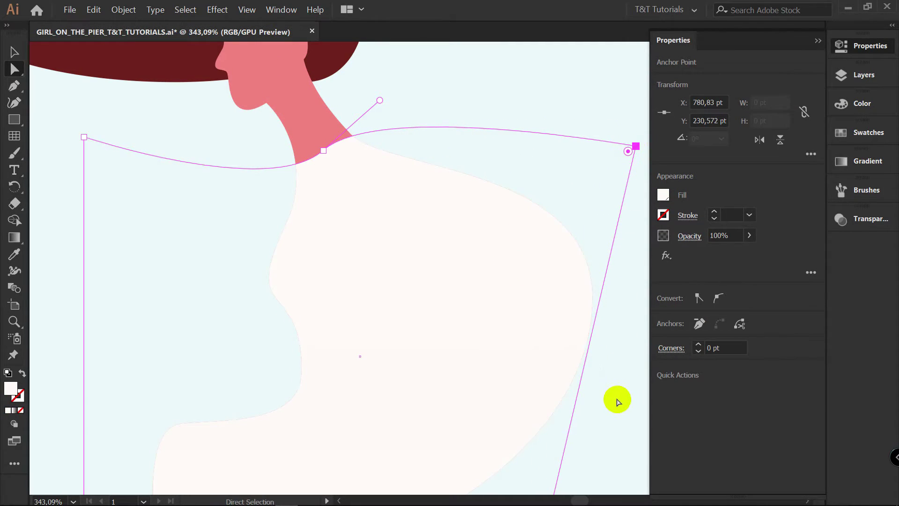
- Undo the trial changes to the back anchor and the off-white shape's corner
{"action": "key", "text": "ctrl+z"}
{"action": "key", "text": "ctrl+z"}
{"action": "key", "text": "ctrl+z"}
{"action": "key", "text": "ctrl+z"}
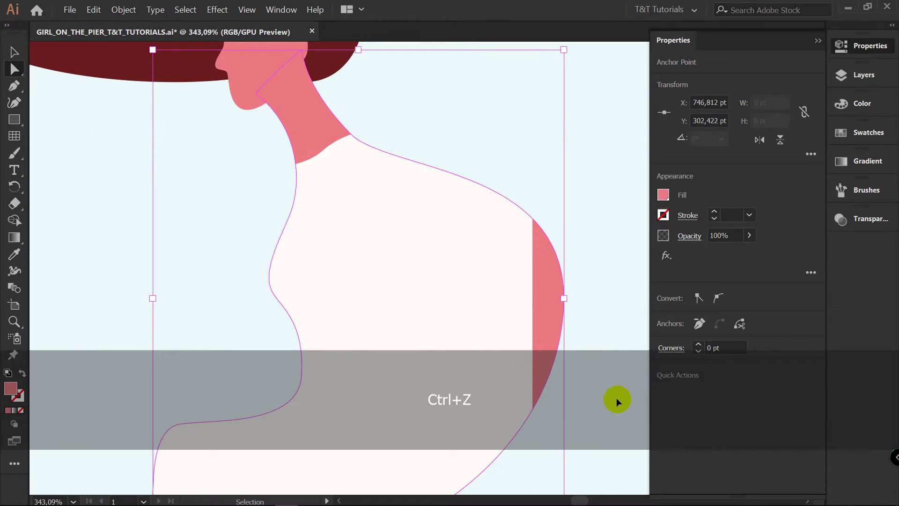
{"action": "key", "text": "ctrl+z"}
{"action": "key", "text": "ctrl+z"}
{"action": "key", "text": "ctrl+z"}
{"action": "key", "text": "ctrl+z"}
{"action": "key", "text": "ctrl+z"}
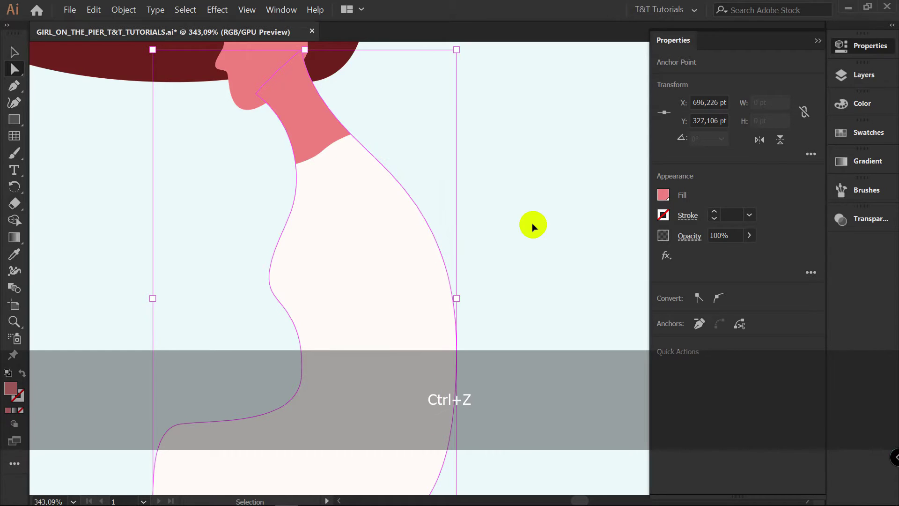
{"action": "key", "text": "ctrl+z"}
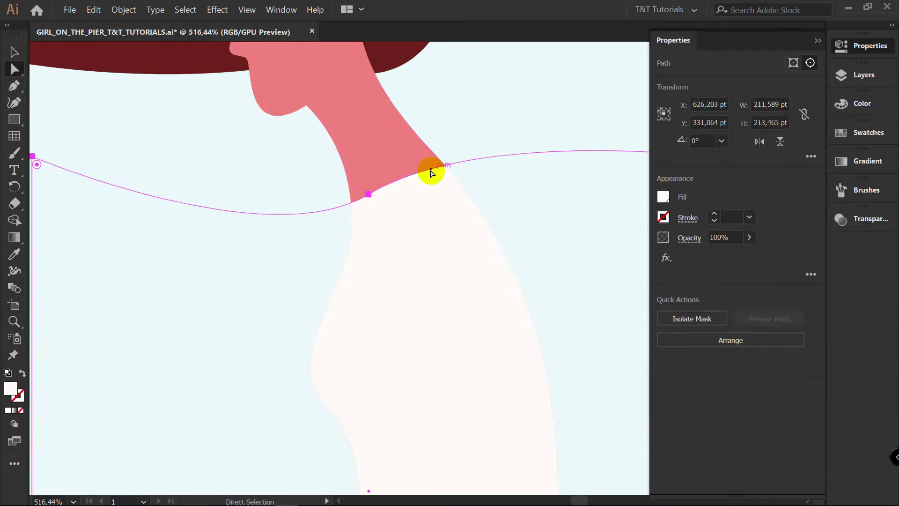
- Add a second collar anchor, align both anchors with the neck's edges, and adjust their handles into a downward-curving neckline
{"action": "key", "text": "p"}
{"action": "left_click", "coordinate": [429, 171]}
{"action": "key", "text": "a"}
{"action": "left_click_drag", "start_coordinate": [429, 170], "coordinate": [445, 166]}
{"action": "left_click_drag", "start_coordinate": [368, 195], "coordinate": [351, 202]}
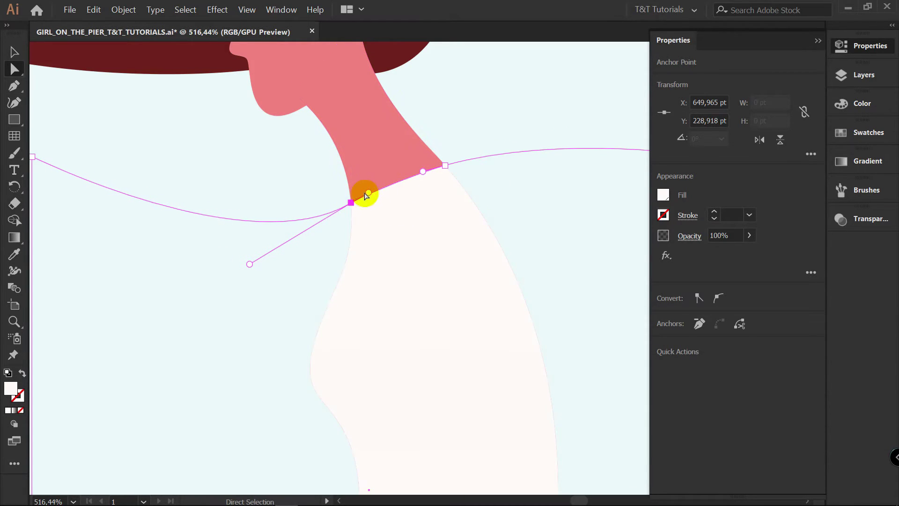
{"action": "left_click_drag", "start_coordinate": [249, 264], "coordinate": [307, 204]}
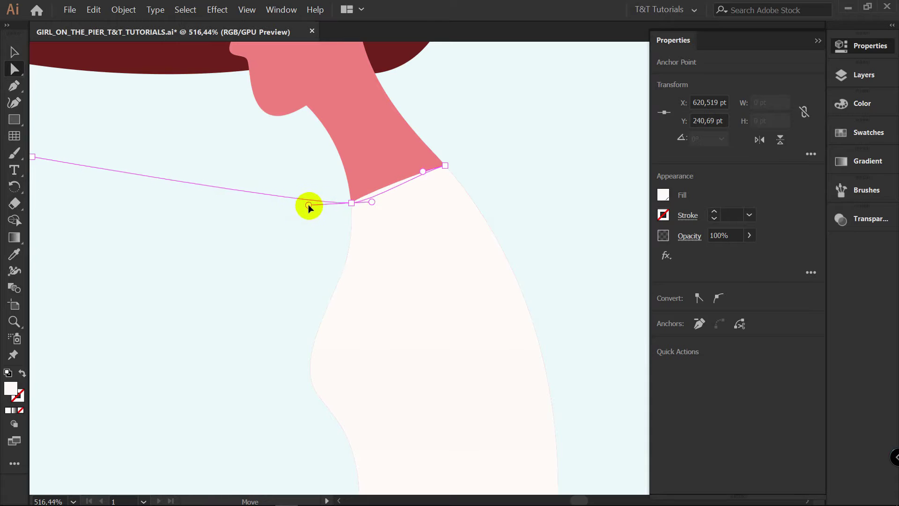
{"action": "left_click_drag", "start_coordinate": [423, 173], "coordinate": [471, 135]}
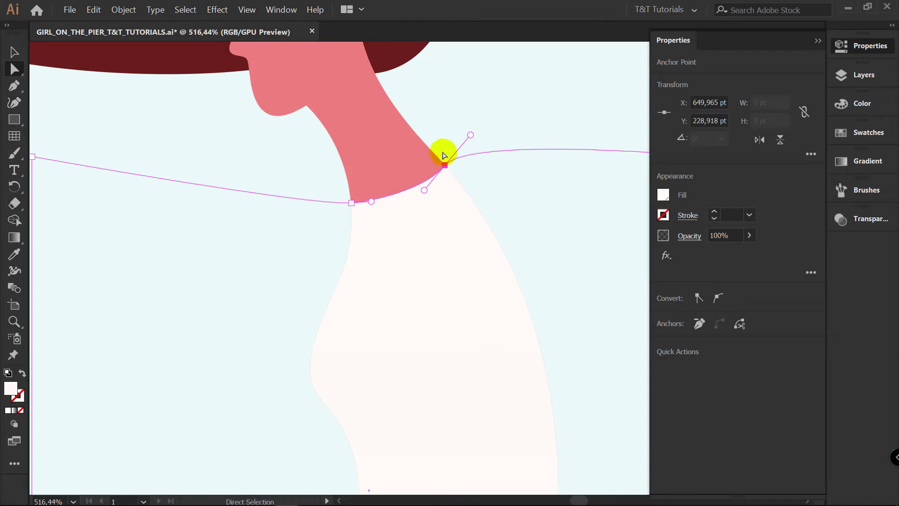
{"action": "left_click_drag", "start_coordinate": [371, 203], "coordinate": [341, 195]}
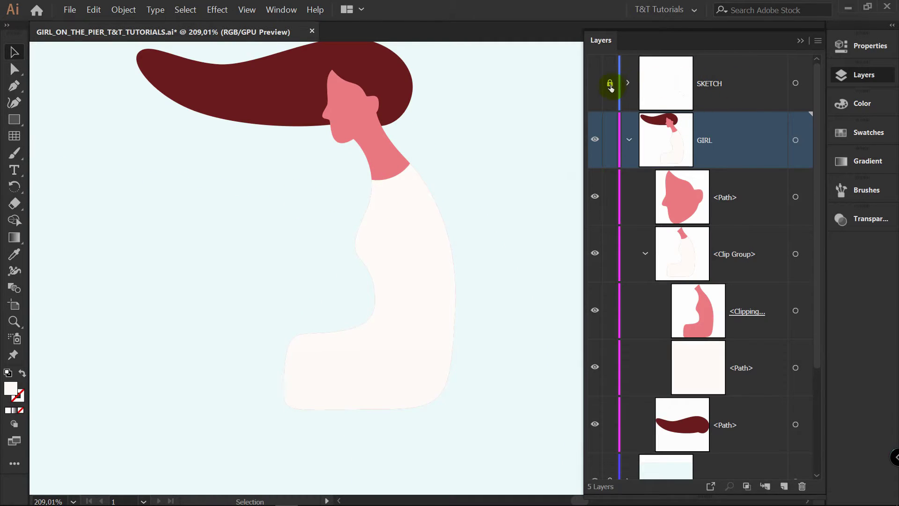
- Show the SKETCH layer and trace the arm's front edge from the shoulder toward the wrist, using the pink skin swatch as fill
{"action": "left_click", "coordinate": [595, 82]}
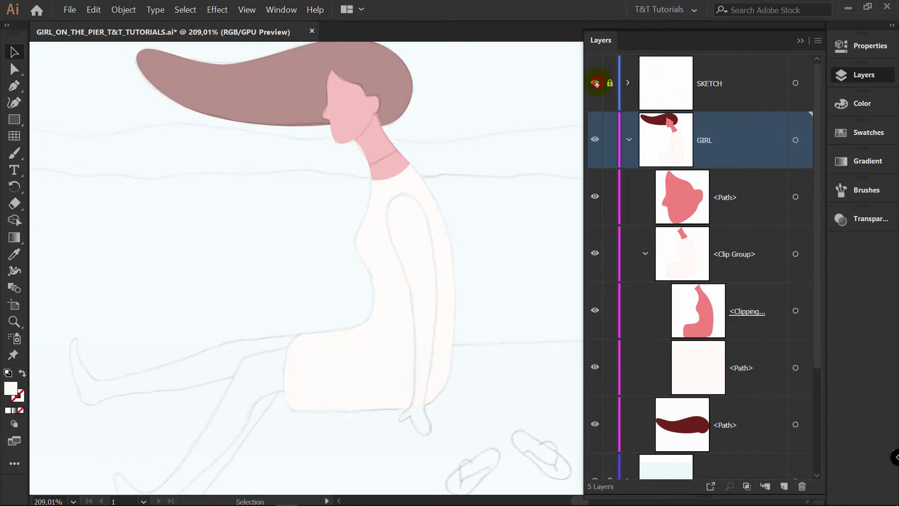
{"action": "left_click", "coordinate": [869, 133]}
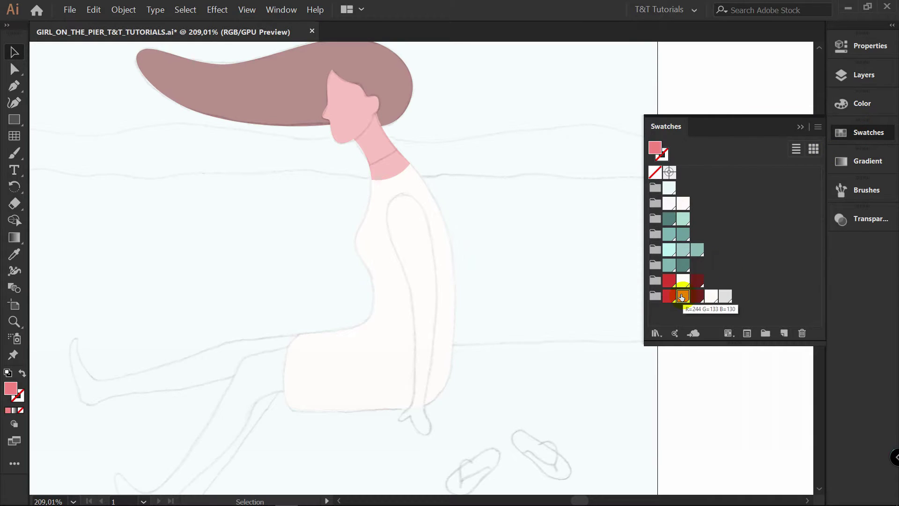
{"action": "key", "text": "p"}
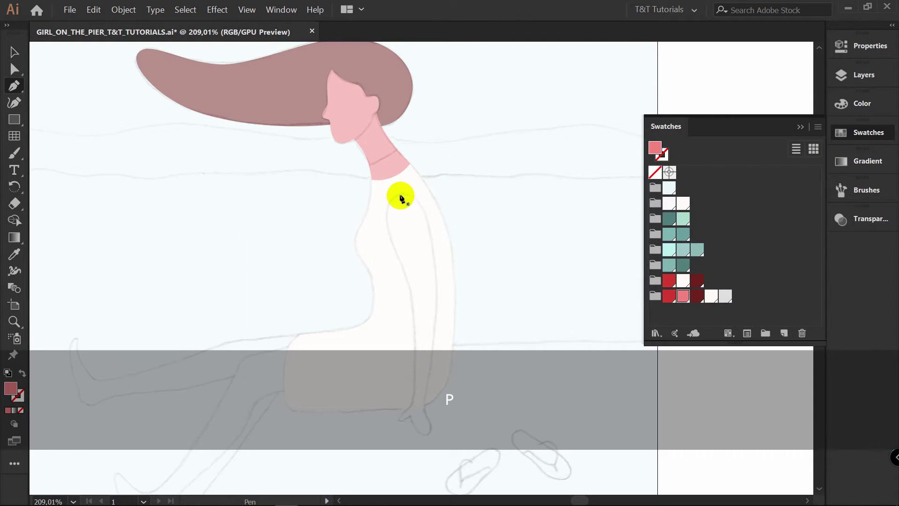
{"action": "left_click_drag", "start_coordinate": [394, 196], "coordinate": [387, 199]}
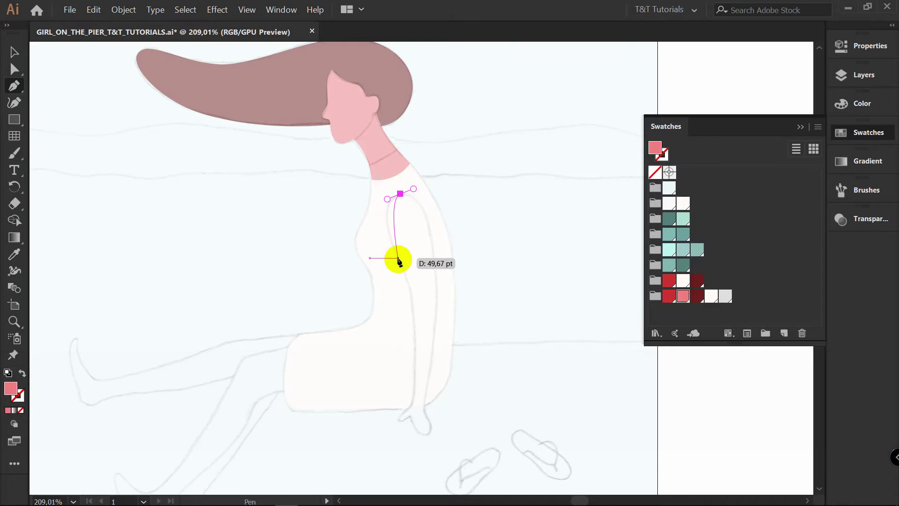
{"action": "left_click_drag", "start_coordinate": [412, 294], "coordinate": [413, 296]}
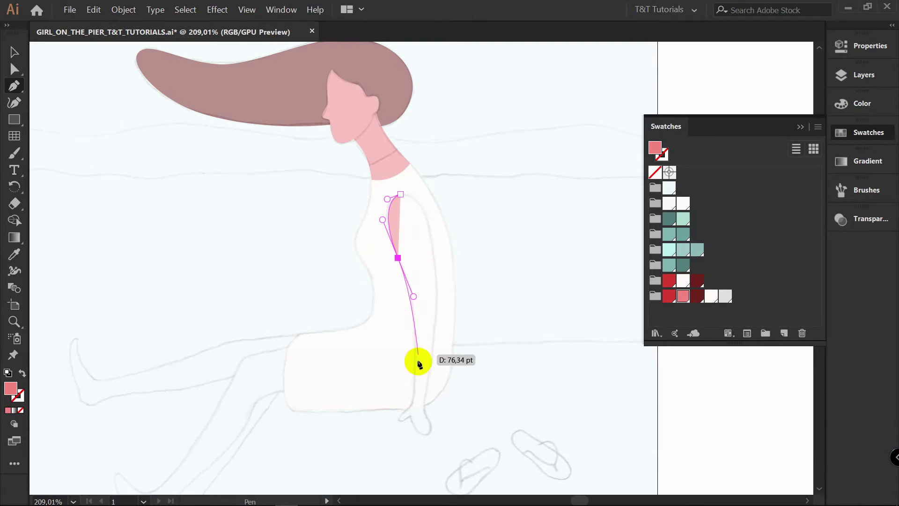
{"action": "left_click_drag", "start_coordinate": [412, 397], "coordinate": [412, 408]}
- Continue the arm path along the wrist and around the thumb, following the sketch
{"action": "key", "text": "z"}
{"action": "left_click_drag", "start_coordinate": [411, 410], "coordinate": [497, 108]}
{"action": "key", "text": "space"}
{"action": "key", "text": "p"}
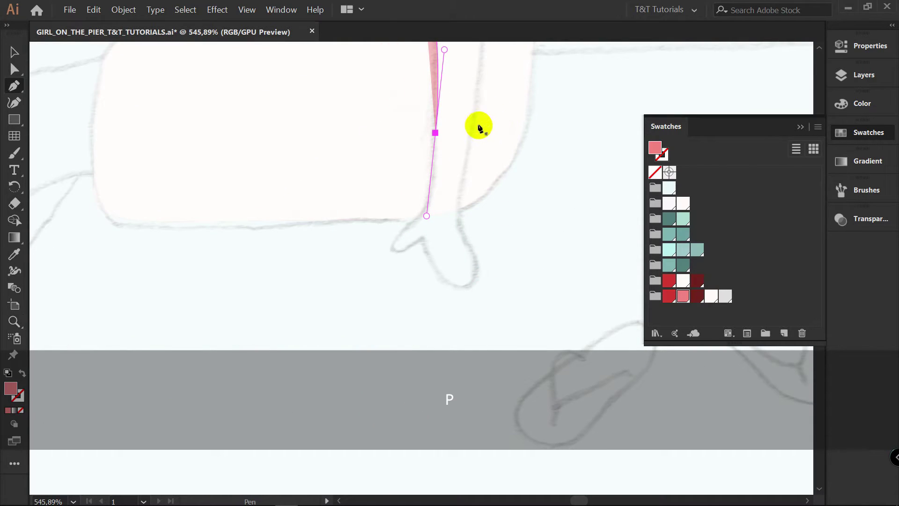
{"action": "left_click", "coordinate": [436, 133]}
{"action": "left_click_drag", "start_coordinate": [418, 221], "coordinate": [400, 240]}
{"action": "key", "text": "ctrl+z"}
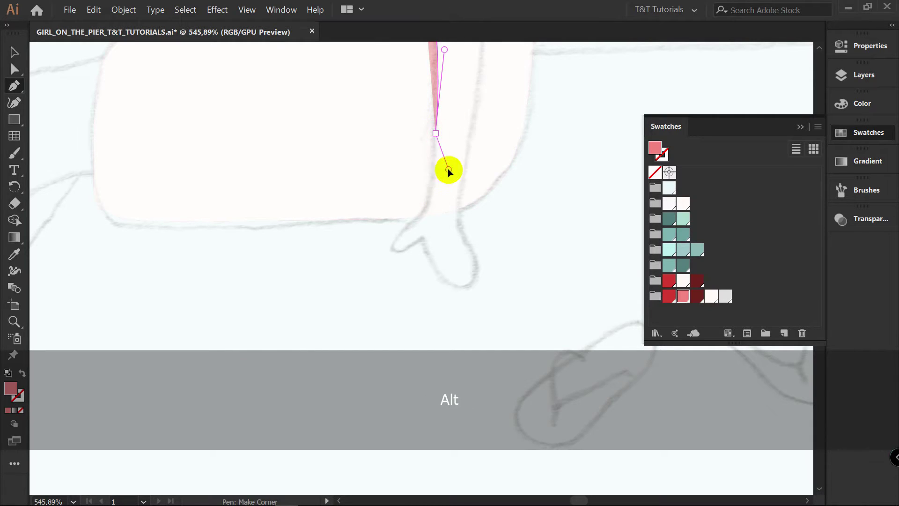
{"action": "left_click_drag", "start_coordinate": [411, 225], "coordinate": [429, 241]}
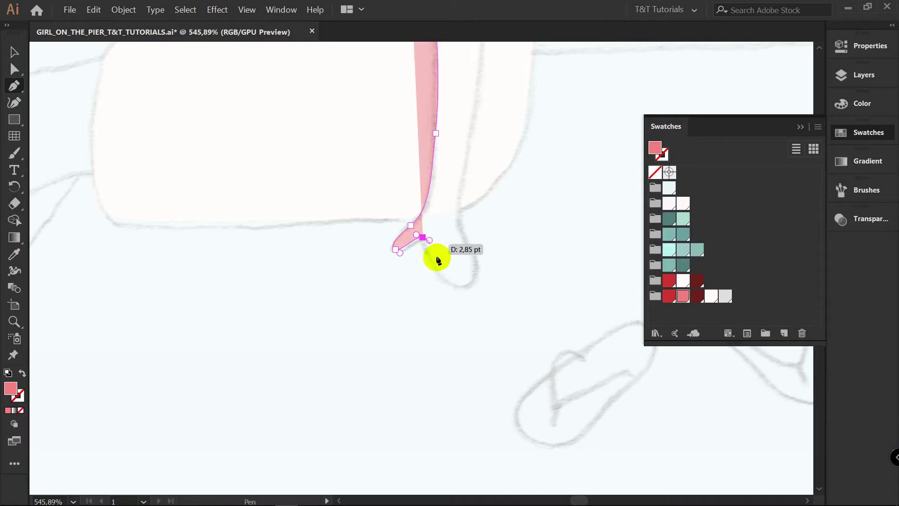
- Trace the fingertips and the back edge of the arm up to the shoulder, and close the arm path
{"action": "left_click_drag", "start_coordinate": [464, 286], "coordinate": [496, 281]}
{"action": "left_click_drag", "start_coordinate": [460, 188], "coordinate": [472, 134]}
{"action": "key", "text": "space"}
{"action": "left_click_drag", "start_coordinate": [488, 116], "coordinate": [432, 390]}
{"action": "left_click_drag", "start_coordinate": [436, 146], "coordinate": [502, 364]}
{"action": "key", "text": "space"}
{"action": "left_click_drag", "start_coordinate": [410, 209], "coordinate": [321, 220]}
- Adjust the front anchor and handles of the upper arm to match the sketched outline
{"action": "key", "text": "space"}
{"action": "left_click_drag", "start_coordinate": [439, 299], "coordinate": [378, 53]}
{"action": "scroll", "coordinate": [377, 51], "scroll_direction": "down", "scroll_amount": 2}
{"action": "key", "text": "a"}
{"action": "left_click_drag", "start_coordinate": [346, 83], "coordinate": [351, 93]}
{"action": "key", "text": "space"}
{"action": "left_click_drag", "start_coordinate": [400, 102], "coordinate": [404, 172]}
{"action": "key", "text": "a"}
{"action": "left_click_drag", "start_coordinate": [327, 101], "coordinate": [318, 84]}
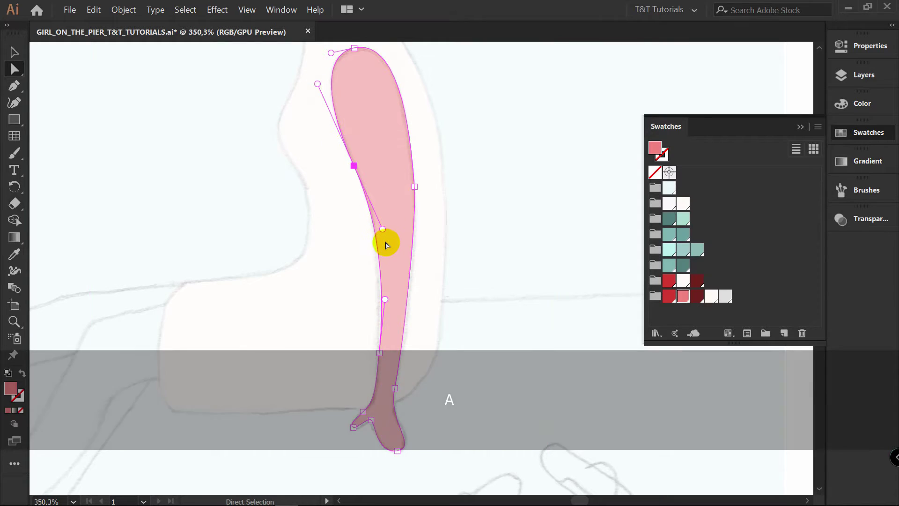
- Adjust both handles of the front anchor above the wrist and convert that anchor to smooth
{"action": "left_click_drag", "start_coordinate": [380, 354], "coordinate": [531, 253]}
{"action": "key", "text": "z"}
{"action": "key", "text": "a"}
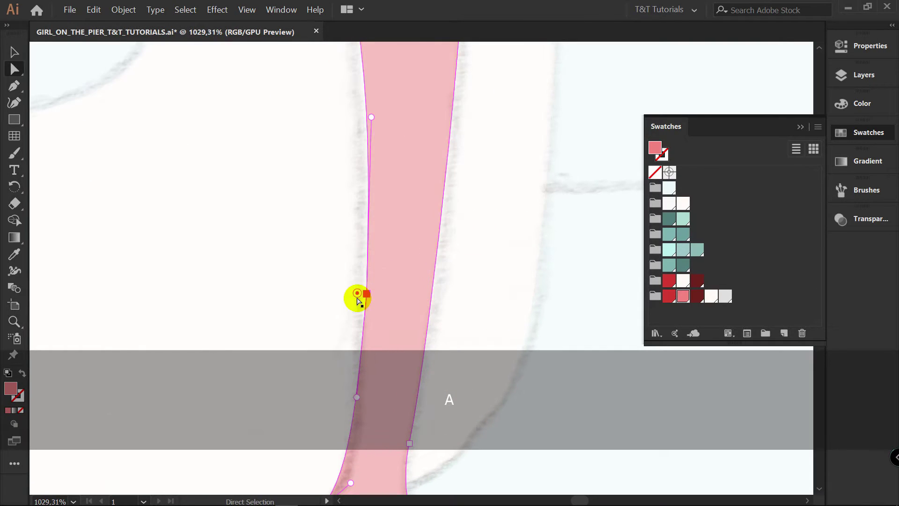
{"action": "left_click_drag", "start_coordinate": [371, 117], "coordinate": [349, 125]}
{"action": "left_click_drag", "start_coordinate": [359, 396], "coordinate": [336, 391]}
{"action": "left_click", "coordinate": [870, 47]}
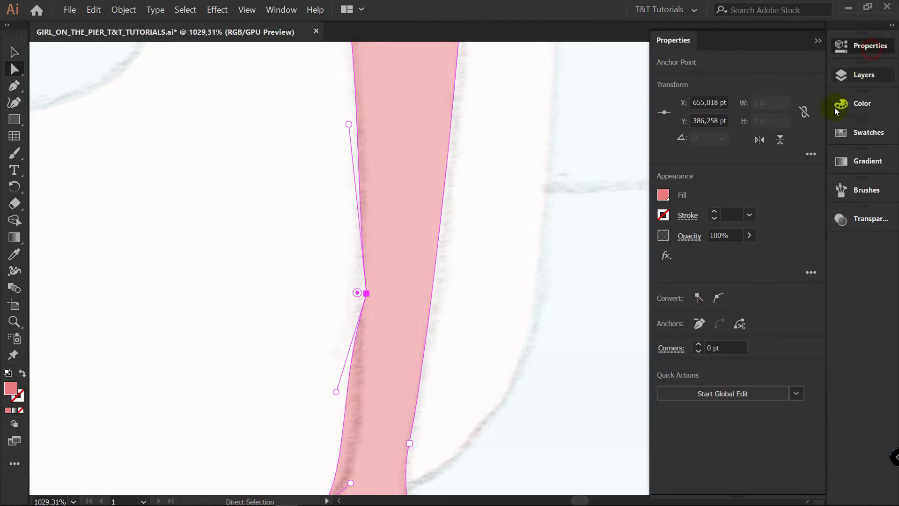
{"action": "left_click", "coordinate": [718, 298]}
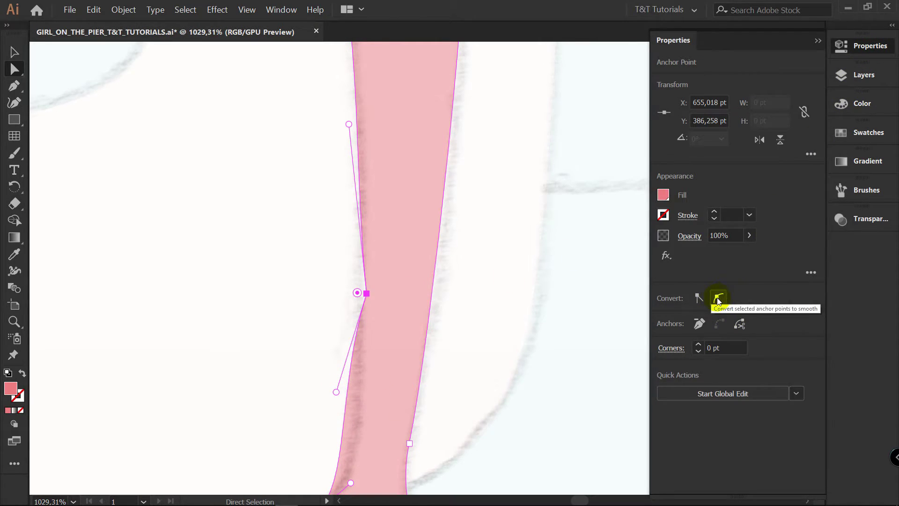
{"action": "left_click", "coordinate": [718, 298]}
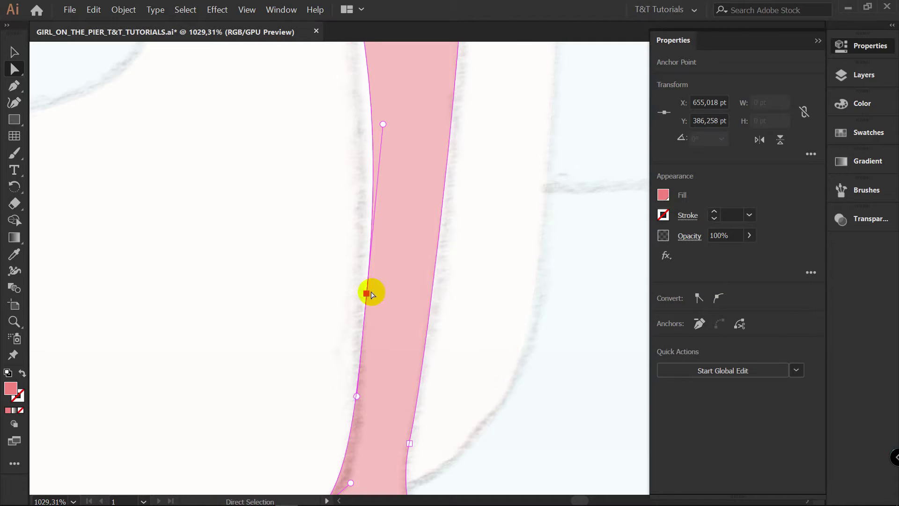
{"action": "key", "text": "z"}
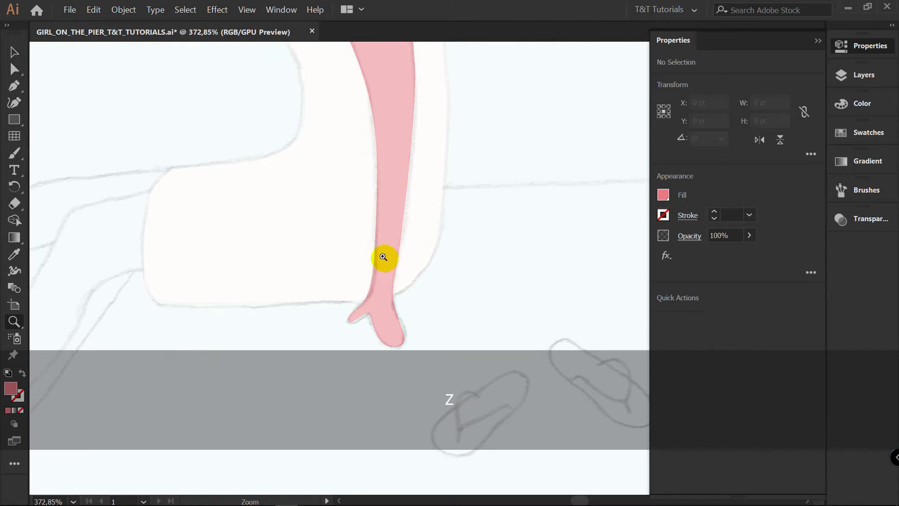
- Examine the traced arm and hand against the sketch, from the whole figure down to the fingers
{"action": "left_click_drag", "start_coordinate": [382, 255], "coordinate": [356, 177]}
{"action": "key", "text": "space"}
{"action": "left_click_drag", "start_coordinate": [436, 99], "coordinate": [358, 281]}
{"action": "key", "text": "z"}
{"action": "left_click_drag", "start_coordinate": [365, 278], "coordinate": [293, 253]}
{"action": "key", "text": "v"}
{"action": "left_click", "coordinate": [561, 200]}
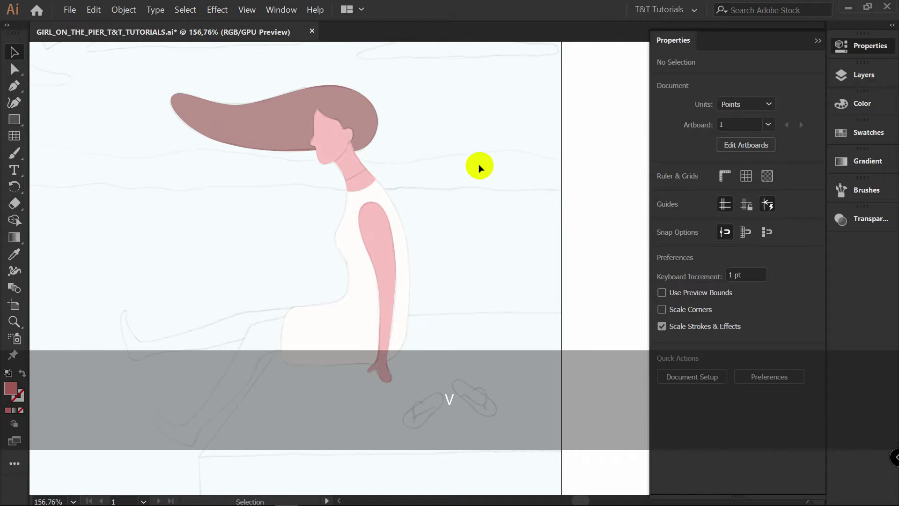
{"action": "key", "text": "z"}
{"action": "left_click_drag", "start_coordinate": [388, 339], "coordinate": [437, 253]}
{"action": "key", "text": "space"}
{"action": "left_click_drag", "start_coordinate": [438, 252], "coordinate": [440, 177]}
{"action": "left_click_drag", "start_coordinate": [392, 195], "coordinate": [422, 140]}
{"action": "key", "text": "v"}
- Lengthen the wrist-side handle of the anchor at the thumb's base, and check the figure with the SKETCH layer temporarily hidden
{"action": "key", "text": "a"}
{"action": "left_click", "coordinate": [368, 363]}
{"action": "left_click", "coordinate": [363, 352]}
{"action": "left_click_drag", "start_coordinate": [402, 333], "coordinate": [399, 251]}
{"action": "key", "text": "a"}
{"action": "left_click", "coordinate": [393, 261]}
{"action": "left_click", "coordinate": [386, 239]}
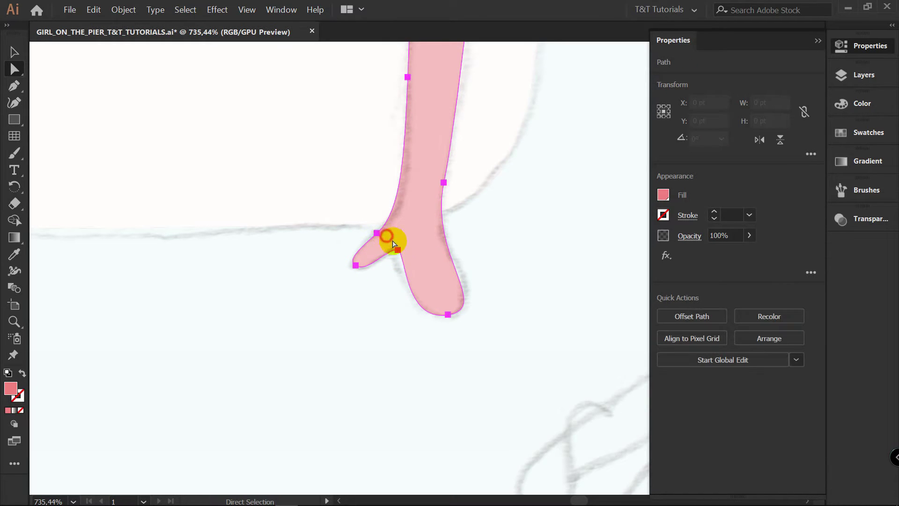
{"action": "left_click", "coordinate": [377, 233]}
{"action": "left_click_drag", "start_coordinate": [403, 212], "coordinate": [415, 202]}
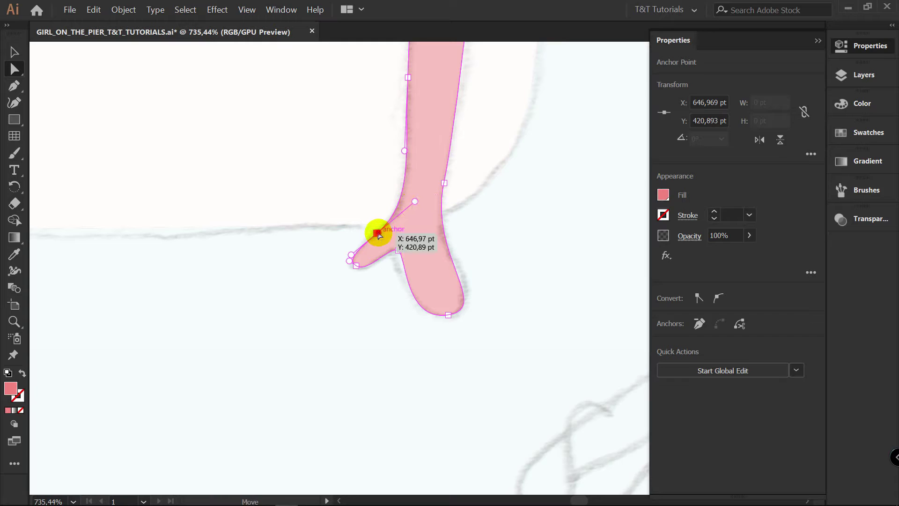
{"action": "left_click", "coordinate": [386, 304]}
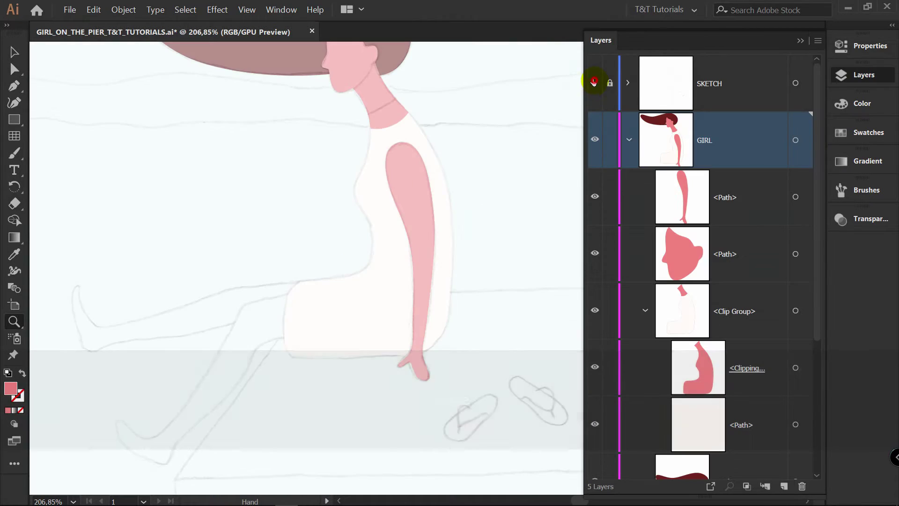
{"action": "left_click", "coordinate": [594, 82]}
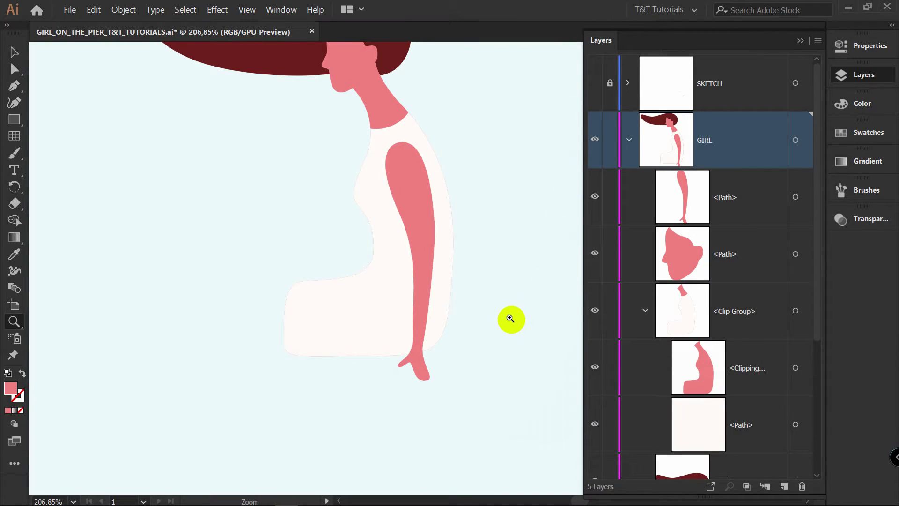
{"action": "left_click", "coordinate": [594, 84]}
- Move the dress's anchor at the top of the hem slightly up onto the sketched line
{"action": "key", "text": "z"}
{"action": "left_click_drag", "start_coordinate": [328, 269], "coordinate": [488, 220]}
{"action": "key", "text": "space"}
{"action": "key", "text": "v"}
{"action": "key", "text": "a"}
{"action": "left_click", "coordinate": [415, 181]}
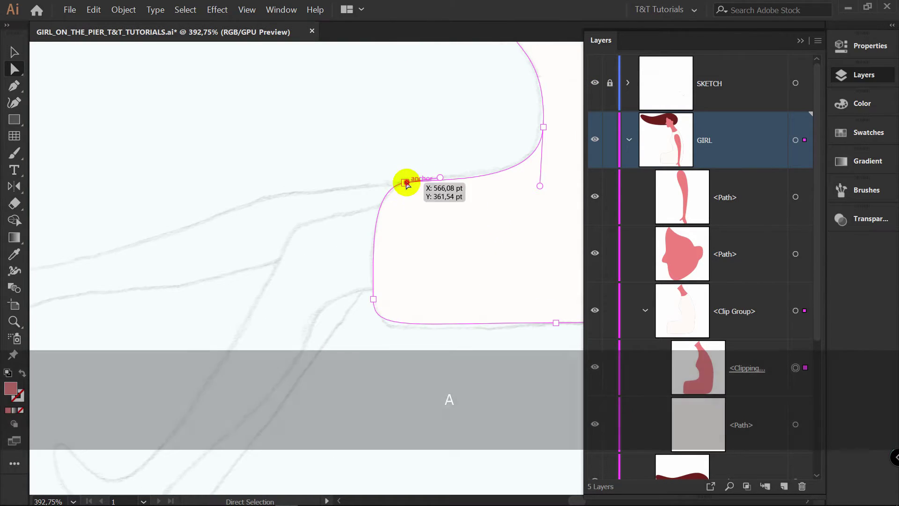
{"action": "left_click", "coordinate": [405, 183]}
{"action": "left_click_drag", "start_coordinate": [406, 185], "coordinate": [406, 178]}
{"action": "left_click", "coordinate": [435, 159]}
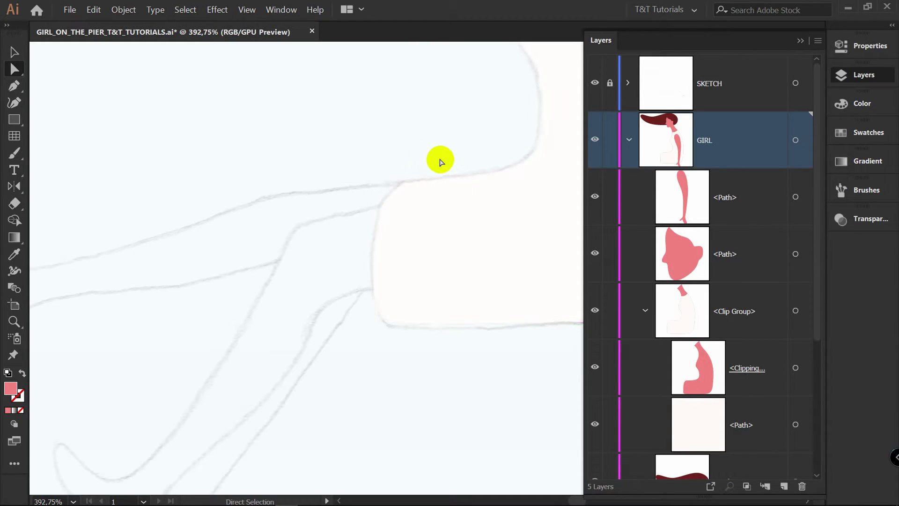
- Start the outstretched leg's path with the Pen tool, tracing its upper edge from the dress hem over the knee and instep to the toes
{"action": "key", "text": "p"}
{"action": "key", "text": "space"}
{"action": "left_click_drag", "start_coordinate": [349, 174], "coordinate": [472, 156]}
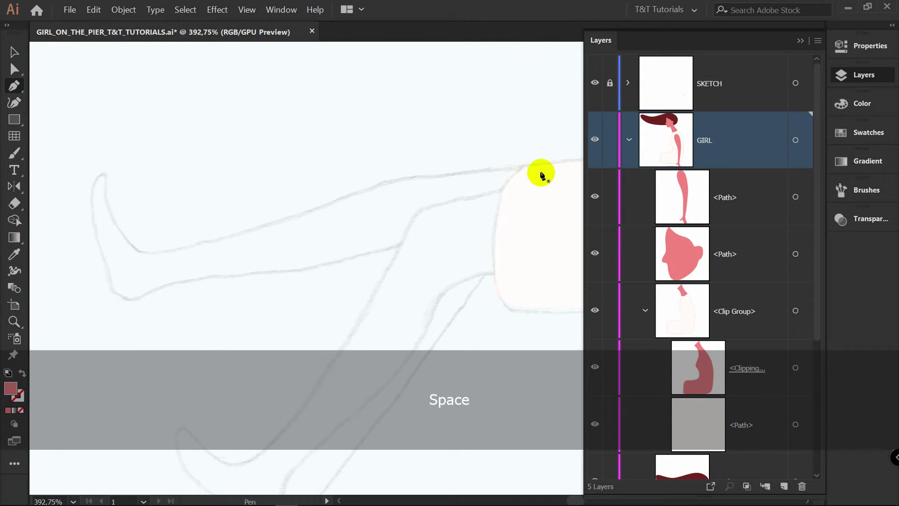
{"action": "left_click_drag", "start_coordinate": [531, 167], "coordinate": [492, 168]}
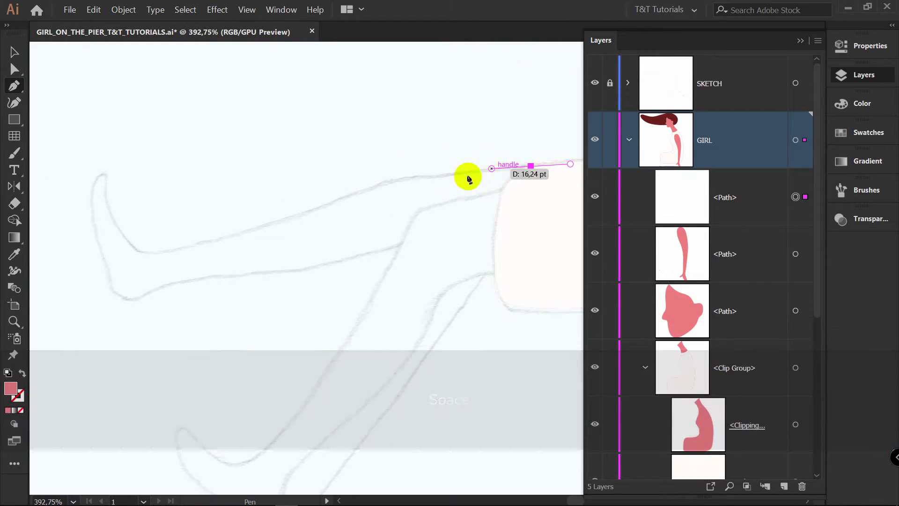
{"action": "left_click_drag", "start_coordinate": [362, 189], "coordinate": [343, 197]}
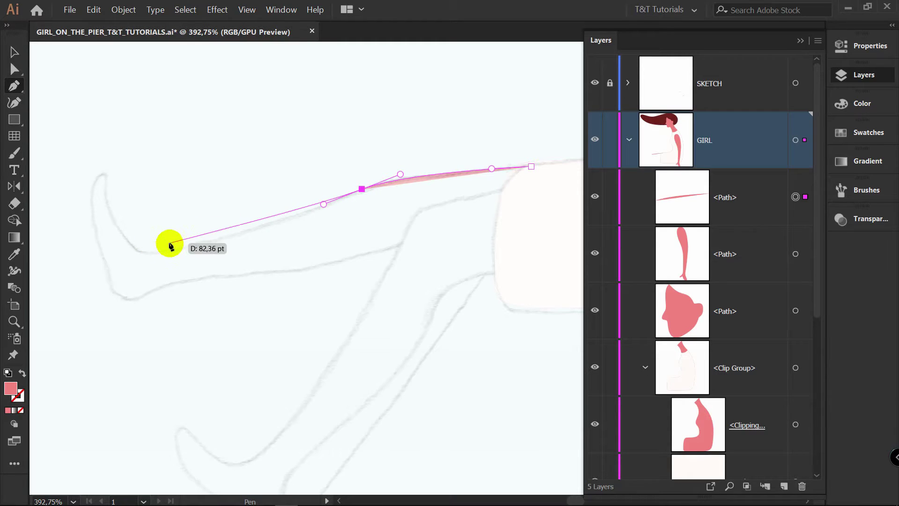
{"action": "left_click_drag", "start_coordinate": [141, 251], "coordinate": [110, 242]}
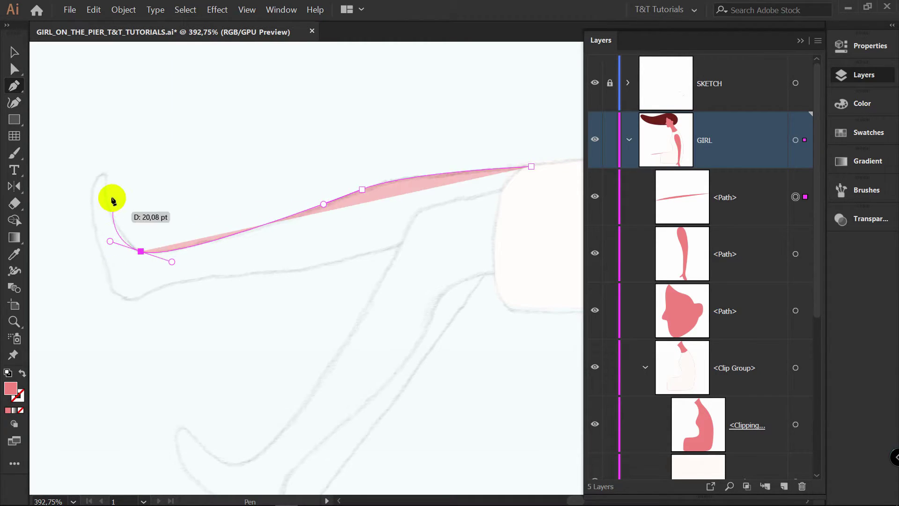
{"action": "left_click", "coordinate": [104, 185]}
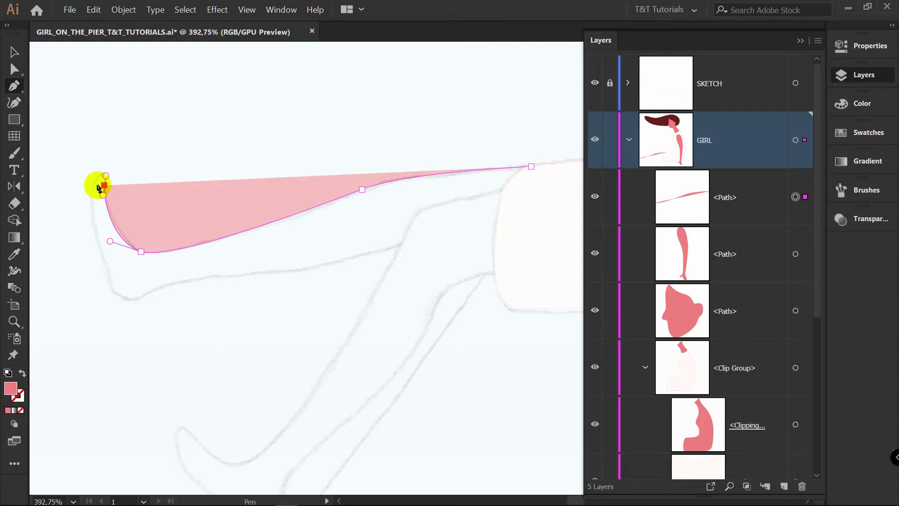
- Continue the leg path around the toes, along the sole and around the heel to the lower calf
{"action": "left_click_drag", "start_coordinate": [90, 196], "coordinate": [89, 224]}
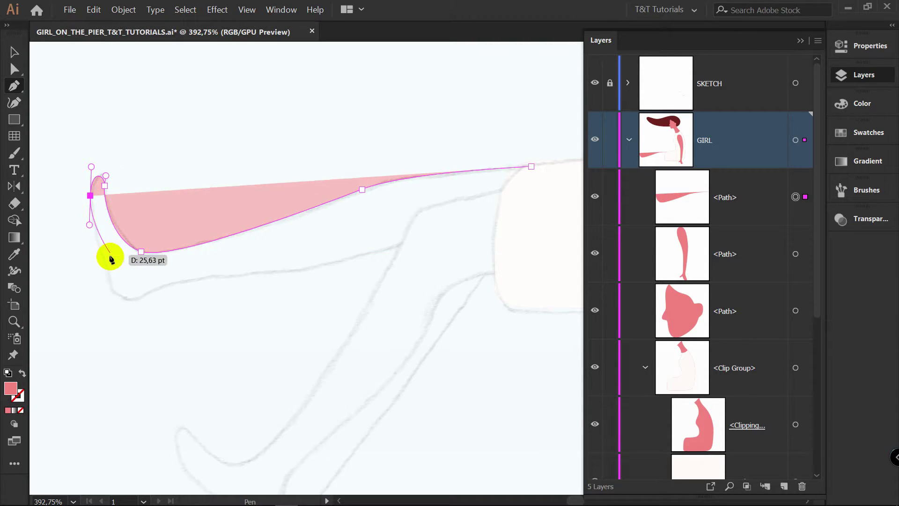
{"action": "left_click_drag", "start_coordinate": [109, 264], "coordinate": [146, 301]}
{"action": "left_click", "coordinate": [133, 301], "text": "ctrl"}
{"action": "left_click_drag", "start_coordinate": [206, 274], "coordinate": [244, 272]}
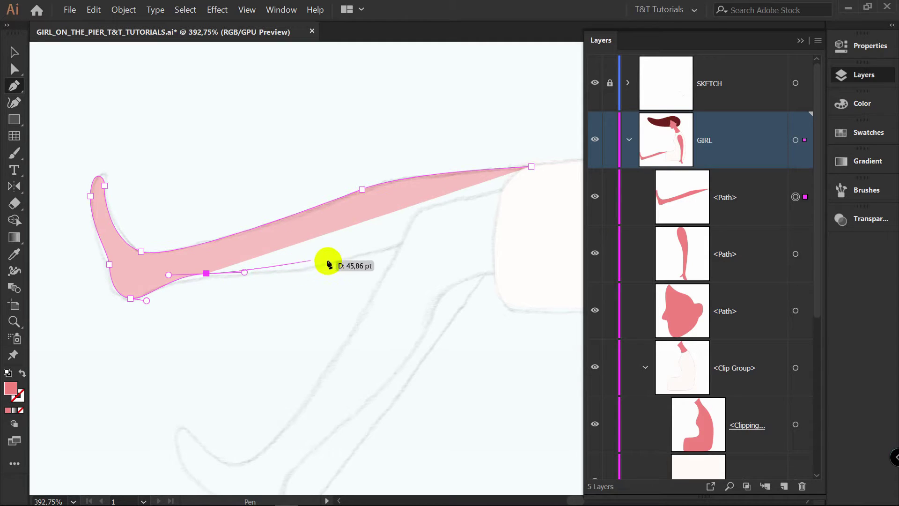
- Trace the underside of the calf and thigh into the dress area and close the outstretched leg's path
{"action": "left_click_drag", "start_coordinate": [398, 245], "coordinate": [401, 244]}
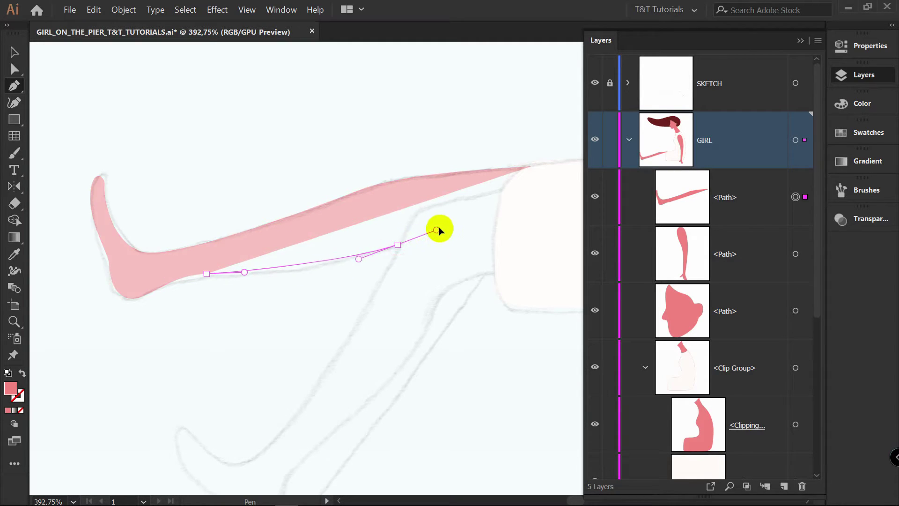
{"action": "left_click_drag", "start_coordinate": [455, 221], "coordinate": [455, 220]}
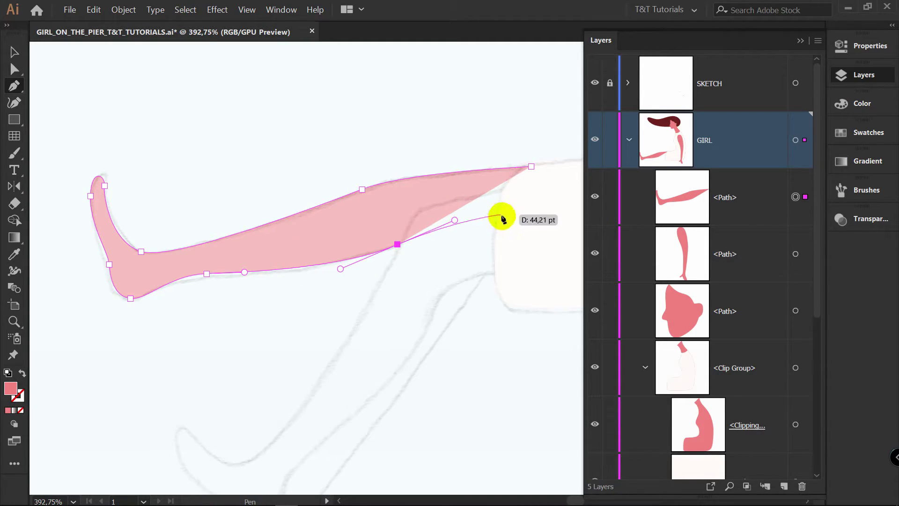
{"action": "left_click_drag", "start_coordinate": [524, 221], "coordinate": [526, 191]}
{"action": "key", "text": "alt"}
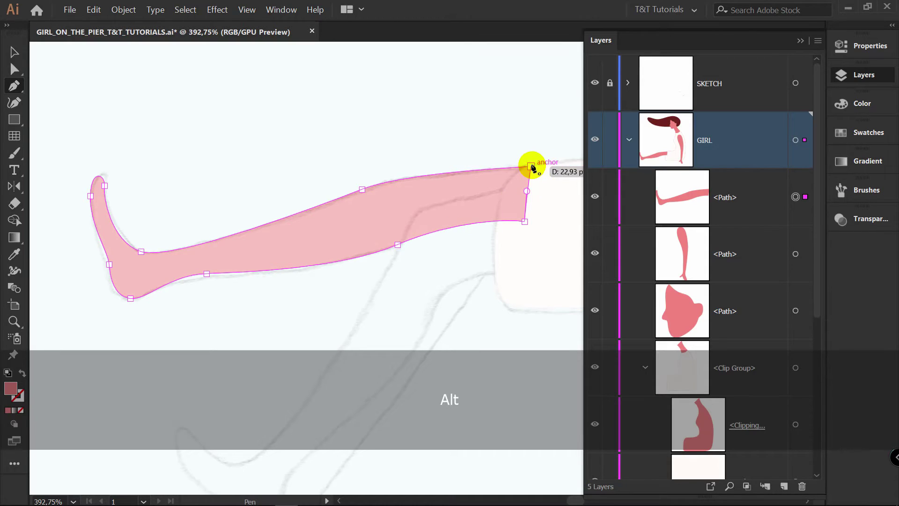
{"action": "left_click", "coordinate": [532, 166]}
- Reposition the ankle and knee anchors on the leg's underside and adjust their handles to match the sketch
{"action": "key", "text": "a"}
{"action": "left_click_drag", "start_coordinate": [207, 274], "coordinate": [154, 277]}
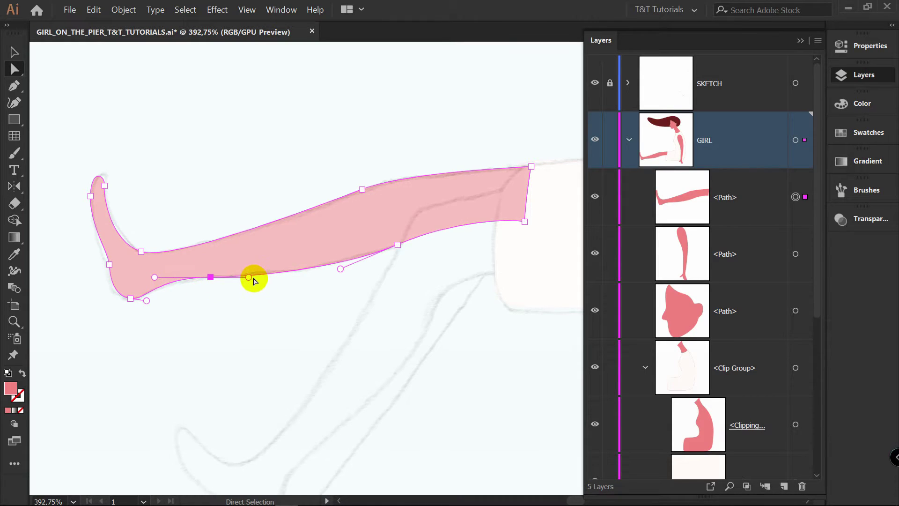
{"action": "left_click_drag", "start_coordinate": [398, 244], "coordinate": [404, 241]}
{"action": "left_click_drag", "start_coordinate": [347, 266], "coordinate": [342, 270]}
- Adjust the anchors and handles at the instep, sole, heel and toes of the outstretched foot to follow the sketch
{"action": "left_click_drag", "start_coordinate": [139, 252], "coordinate": [146, 253]}
{"action": "left_click_drag", "start_coordinate": [110, 264], "coordinate": [102, 236]}
{"action": "left_click_drag", "start_coordinate": [108, 278], "coordinate": [148, 299]}
{"action": "left_click", "coordinate": [130, 299]}
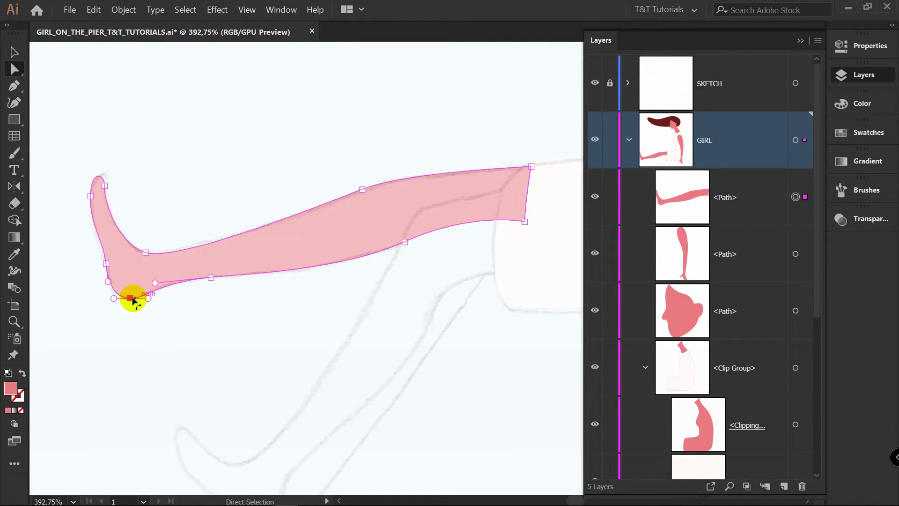
{"action": "left_click", "coordinate": [105, 186]}
{"action": "left_click_drag", "start_coordinate": [106, 178], "coordinate": [92, 198]}
{"action": "left_click", "coordinate": [168, 195]}
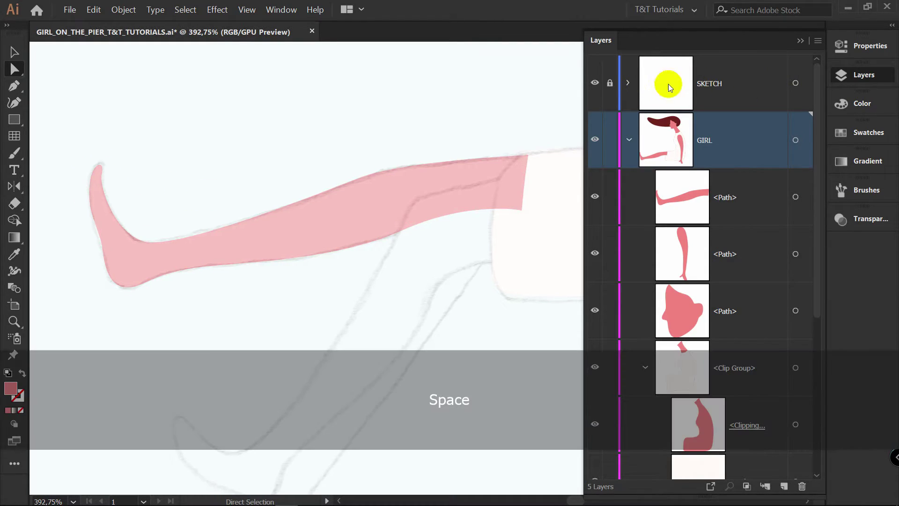
- Hide the SKETCH layer and refine the outline of the outstretched foot
{"action": "left_click", "coordinate": [596, 83]}
{"action": "left_click", "coordinate": [99, 176]}
{"action": "key", "text": "z"}
{"action": "left_click_drag", "start_coordinate": [102, 177], "coordinate": [295, 173]}
{"action": "key", "text": "a"}
{"action": "left_click", "coordinate": [143, 153]}
{"action": "left_click_drag", "start_coordinate": [125, 262], "coordinate": [295, 305]}
{"action": "key", "text": "z"}
{"action": "left_click_drag", "start_coordinate": [370, 259], "coordinate": [228, 252]}
{"action": "left_click_drag", "start_coordinate": [385, 239], "coordinate": [306, 258]}
{"action": "key", "text": "a"}
{"action": "mouse_move", "coordinate": [286, 215]}
{"action": "left_mouse_down"}
{"action": "mouse_move", "coordinate": [277, 209]}
{"action": "mouse_move", "coordinate": [277, 222]}
{"action": "left_mouse_up"}
{"action": "left_click", "coordinate": [315, 260]}
- Adjust the handle of the inner toe anchor on the outstretched foot, and show the SKETCH layer again
{"action": "key", "text": "space"}
{"action": "left_click_drag", "start_coordinate": [352, 281], "coordinate": [357, 187]}
{"action": "key", "text": "a"}
{"action": "left_click", "coordinate": [291, 161]}
{"action": "left_click", "coordinate": [286, 158]}
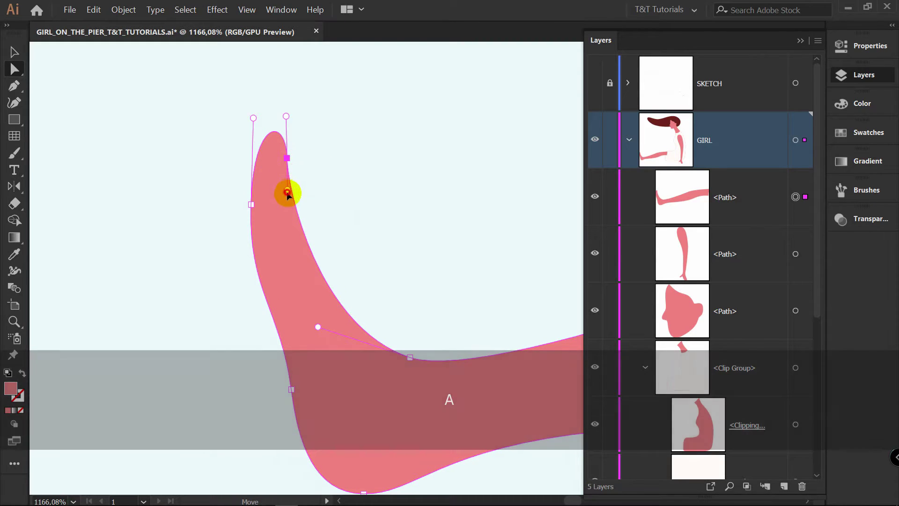
{"action": "left_click", "coordinate": [322, 191]}
{"action": "left_click", "coordinate": [595, 83]}
- Trace the front edge of the bent leg with the Pen tool, from the dress over the knee and shin to the toes
{"action": "key", "text": "z"}
{"action": "left_click_drag", "start_coordinate": [422, 167], "coordinate": [272, 177]}
{"action": "key", "text": "space"}
{"action": "left_click_drag", "start_coordinate": [460, 182], "coordinate": [482, 119]}
{"action": "key", "text": "p"}
{"action": "left_click_drag", "start_coordinate": [533, 62], "coordinate": [474, 71]}
{"action": "left_click_drag", "start_coordinate": [404, 101], "coordinate": [388, 130]}
{"action": "left_click_drag", "start_coordinate": [285, 300], "coordinate": [260, 330]}
{"action": "left_click_drag", "start_coordinate": [197, 347], "coordinate": [163, 365]}
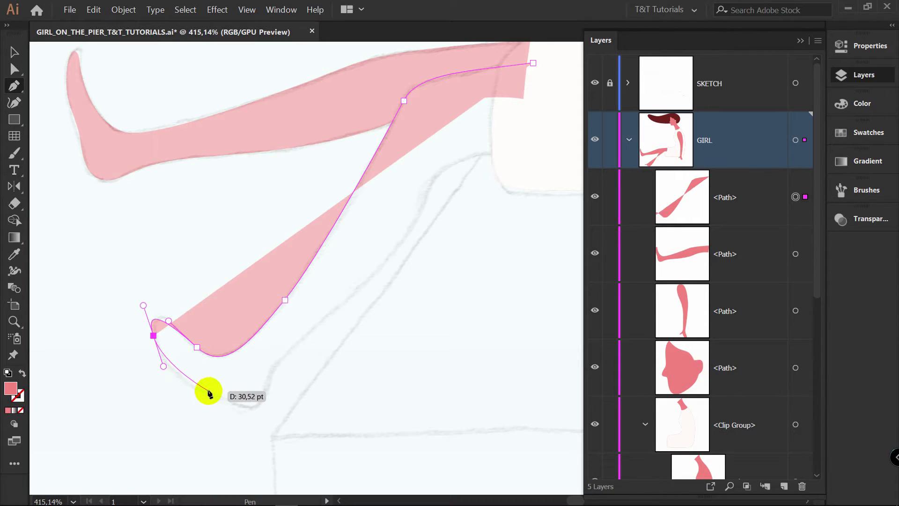
- Trace the sole, heel, calf and back of the thigh of the bent leg, and close the path inside the dress
{"action": "left_click_drag", "start_coordinate": [209, 388], "coordinate": [276, 397]}
{"action": "left_click_drag", "start_coordinate": [281, 358], "coordinate": [302, 333]}
{"action": "left_click_drag", "start_coordinate": [395, 251], "coordinate": [424, 215]}
{"action": "left_click_drag", "start_coordinate": [459, 159], "coordinate": [532, 117]}
{"action": "key", "text": "alt"}
{"action": "left_click", "coordinate": [533, 62]}
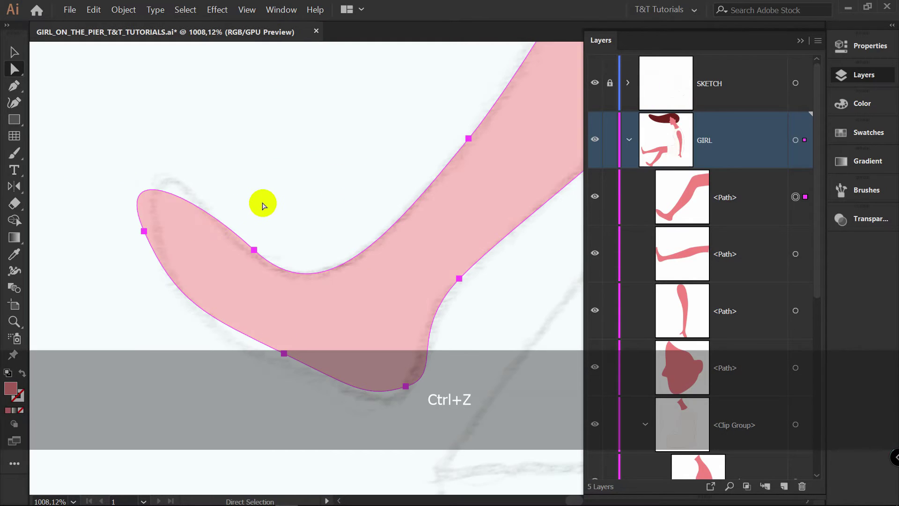
- Add an anchor at the bent leg's toe tip and reshape the toe and front sole with their anchors and handles
{"action": "key", "text": "p"}
{"action": "left_click", "coordinate": [182, 197]}
{"action": "key", "text": "a"}
{"action": "left_click_drag", "start_coordinate": [182, 196], "coordinate": [159, 183]}
{"action": "left_click_drag", "start_coordinate": [145, 233], "coordinate": [181, 285]}
{"action": "left_click_drag", "start_coordinate": [213, 357], "coordinate": [213, 321]}
{"action": "left_click_drag", "start_coordinate": [181, 285], "coordinate": [170, 278]}
{"action": "left_click_drag", "start_coordinate": [140, 243], "coordinate": [137, 222]}
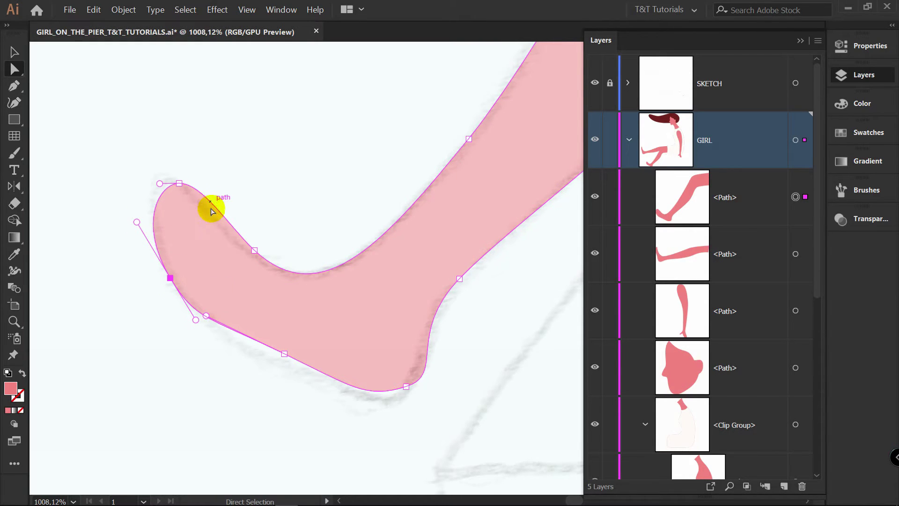
- Move the toe-tip and instep anchors of the bent leg's foot onto the sketch and adjust the instep handle
{"action": "left_click_drag", "start_coordinate": [180, 183], "coordinate": [170, 178]}
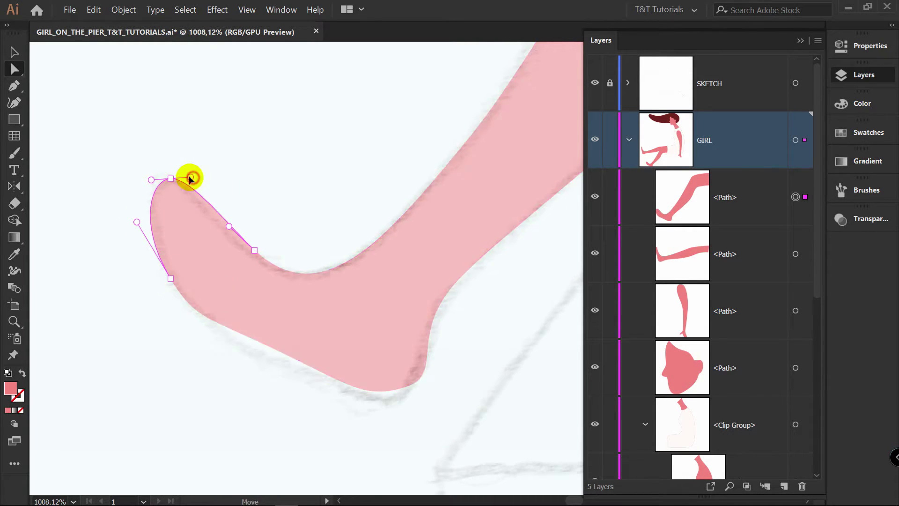
{"action": "left_click_drag", "start_coordinate": [256, 252], "coordinate": [249, 253]}
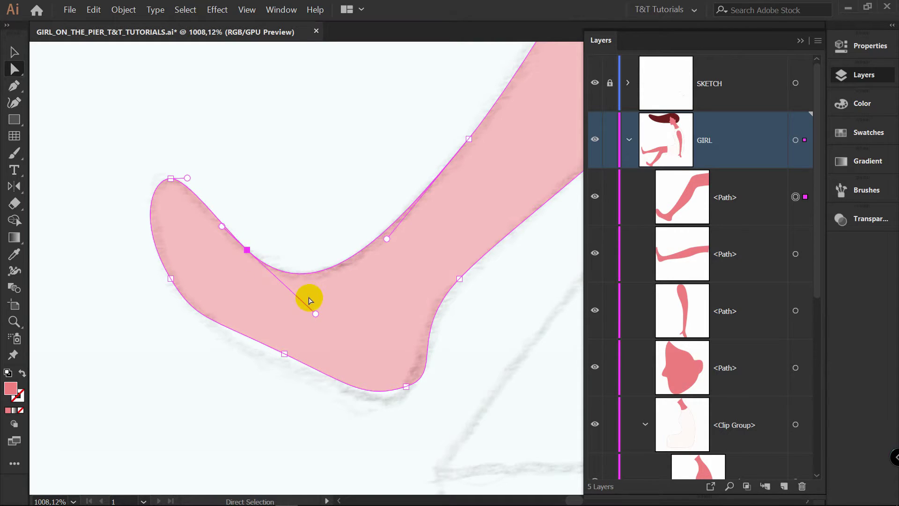
{"action": "left_click_drag", "start_coordinate": [327, 313], "coordinate": [327, 311]}
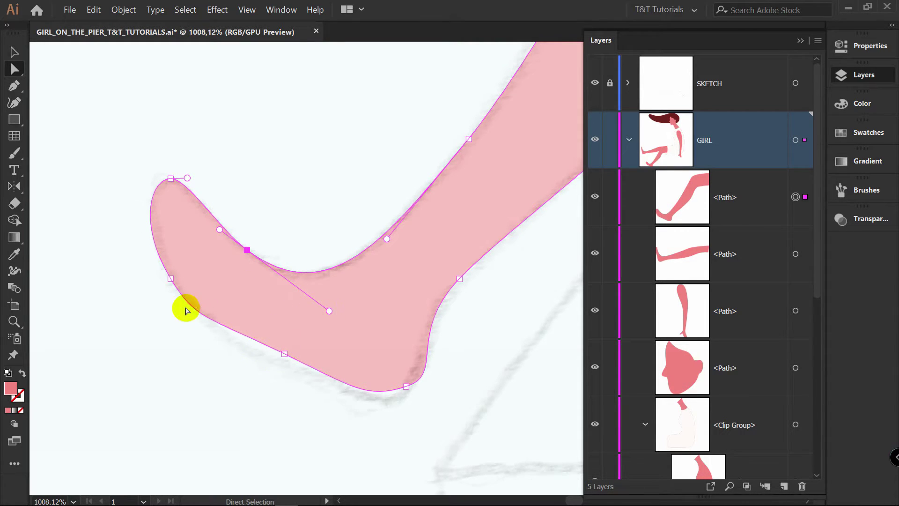
- Lower the sole and heel anchors of the bent leg's foot and round the heel to match the sketch
{"action": "left_click", "coordinate": [285, 355]}
{"action": "left_click_drag", "start_coordinate": [285, 354], "coordinate": [287, 363]}
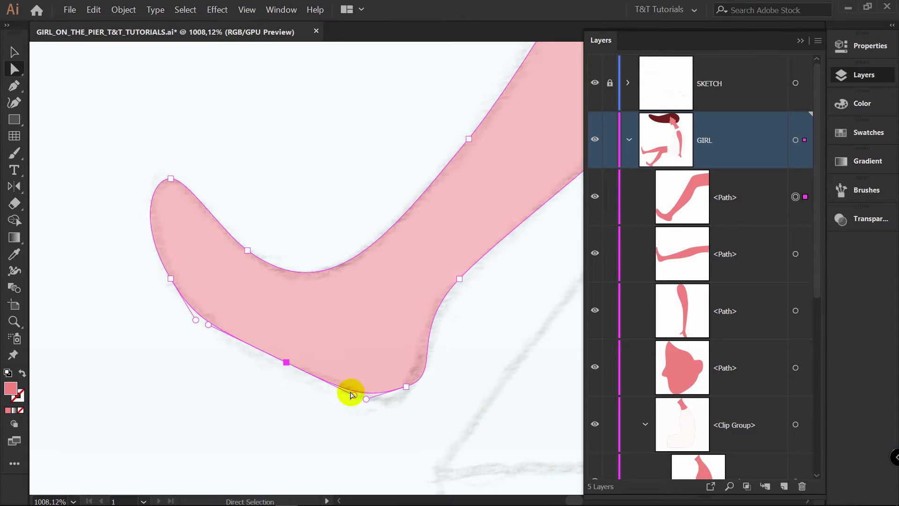
{"action": "left_click", "coordinate": [406, 387]}
{"action": "left_click_drag", "start_coordinate": [406, 387], "coordinate": [383, 414]}
{"action": "left_click", "coordinate": [480, 365]}
{"action": "left_click", "coordinate": [413, 401]}
{"action": "left_click", "coordinate": [408, 396]}
{"action": "left_click", "coordinate": [412, 398]}
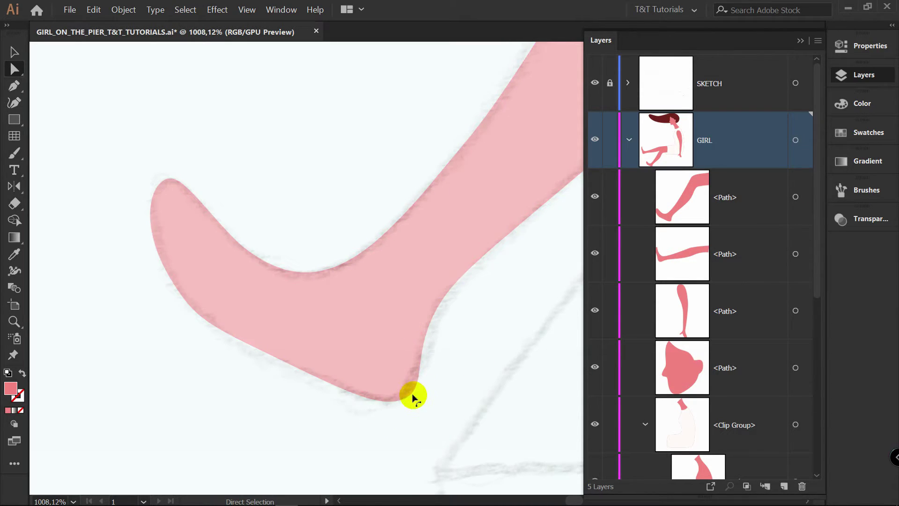
- Hide the SKETCH layer and move both leg paths below the dress's Clip Group in the GIRL layer
{"action": "left_click", "coordinate": [594, 84]}
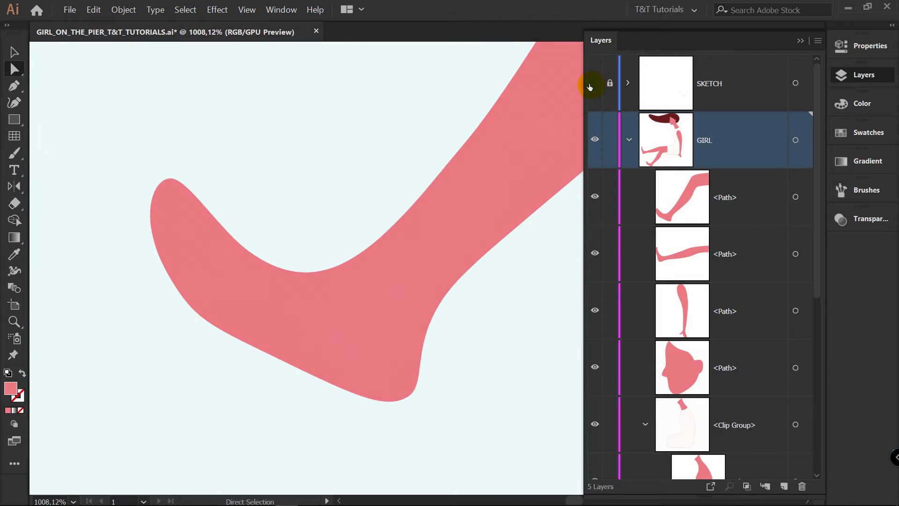
{"action": "key", "text": "z"}
{"action": "left_click_drag", "start_coordinate": [456, 113], "coordinate": [232, 163]}
{"action": "key", "text": "space"}
{"action": "left_click_drag", "start_coordinate": [417, 128], "coordinate": [150, 316]}
{"action": "left_click", "coordinate": [737, 251], "text": "shift"}
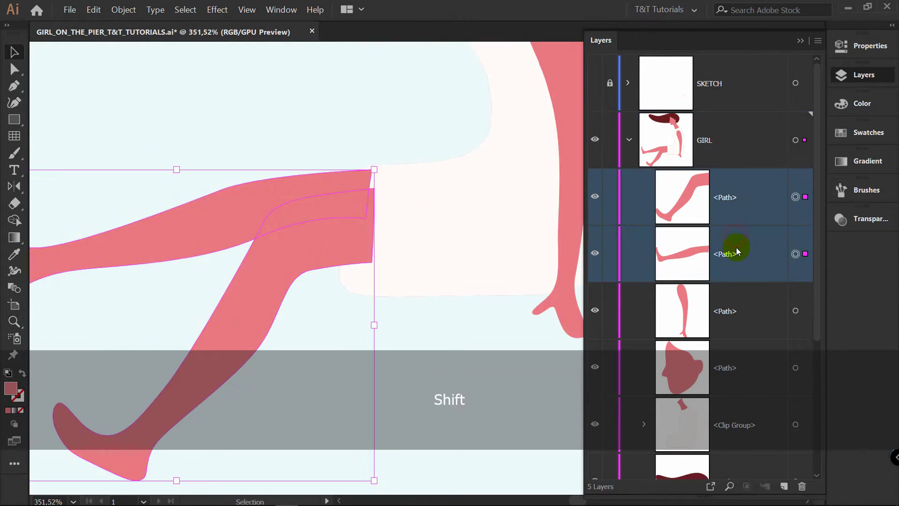
{"action": "left_click_drag", "start_coordinate": [736, 246], "coordinate": [731, 454]}
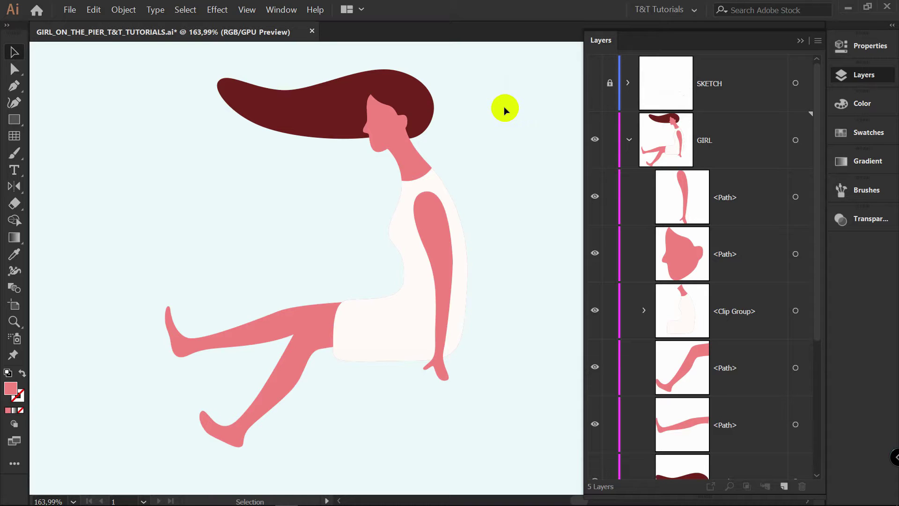
- Collapse the GIRL layer and show the SKETCH layer
{"action": "left_click", "coordinate": [629, 140]}
{"action": "left_click", "coordinate": [595, 83]}
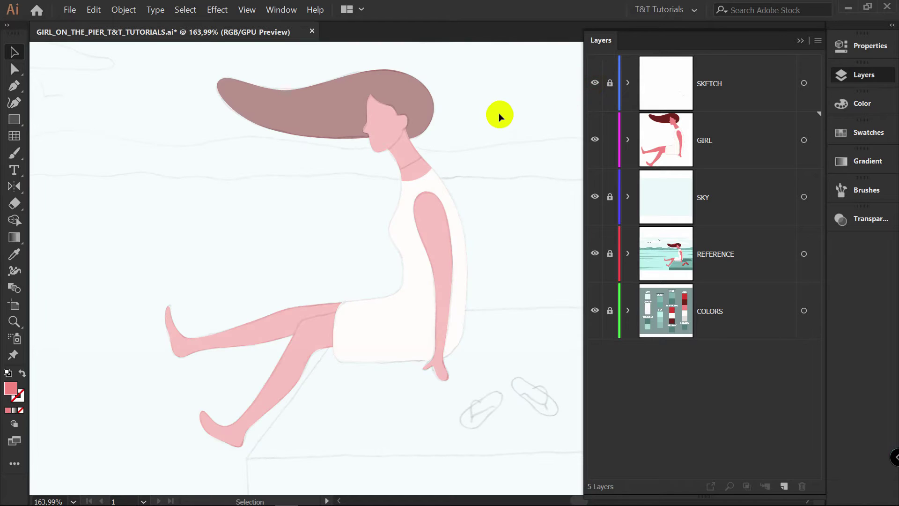
- Set the fill to the lighter teal swatch in the sixth colour group
{"action": "key", "text": "space"}
{"action": "left_click_drag", "start_coordinate": [487, 243], "coordinate": [413, 139]}
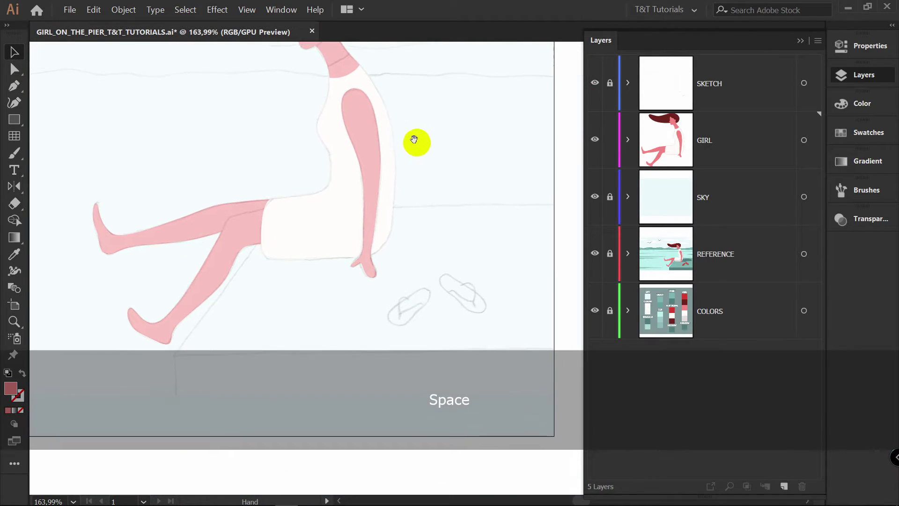
{"action": "left_click", "coordinate": [865, 133]}
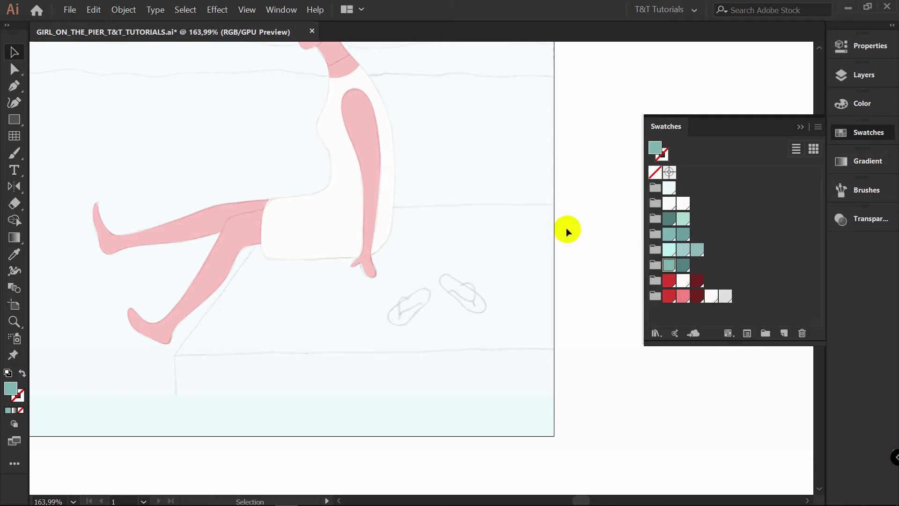
- Create a new layer named PIER and place it directly below the GIRL layer
{"action": "key", "text": "F7"}
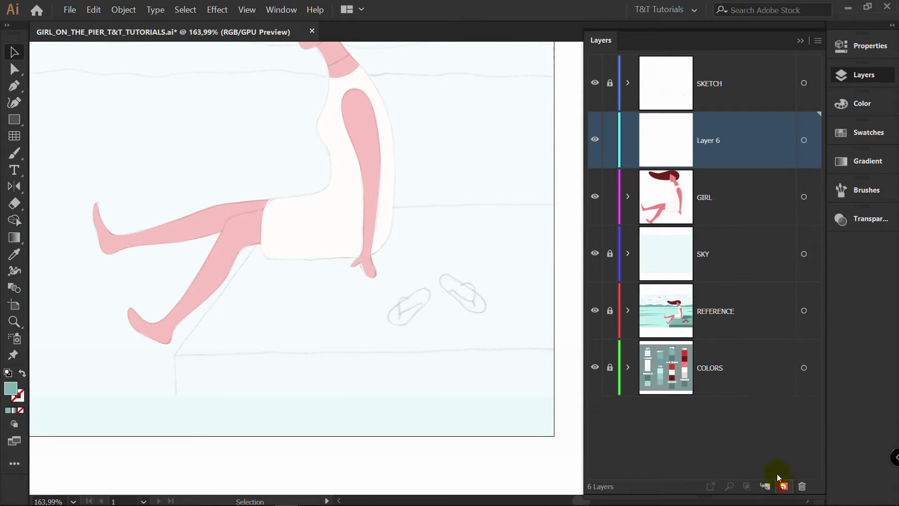
{"action": "double_click", "coordinate": [716, 141]}
{"action": "type", "text": "PIER"}
{"action": "key", "text": "Return"}
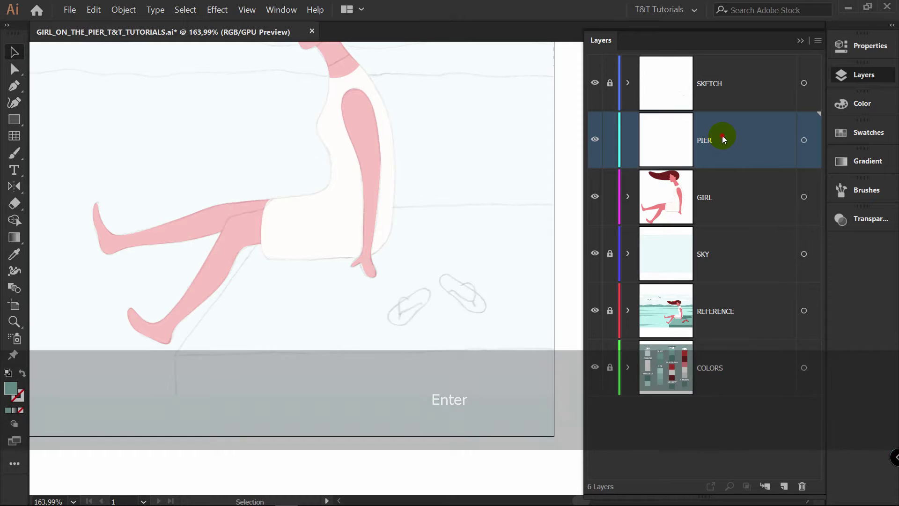
{"action": "left_click_drag", "start_coordinate": [722, 138], "coordinate": [720, 218]}
- Draw the pier's top surface as a closed four-sided shape along the sketch lines with the Pen tool, extending slightly past the artboard's right edge
{"action": "key", "text": "p"}
{"action": "left_click", "coordinate": [562, 207]}
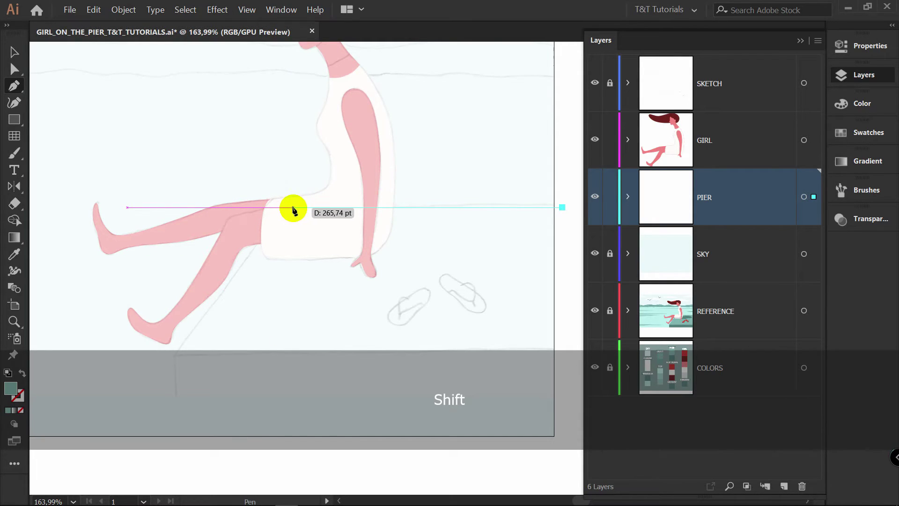
{"action": "left_click", "coordinate": [290, 208]}
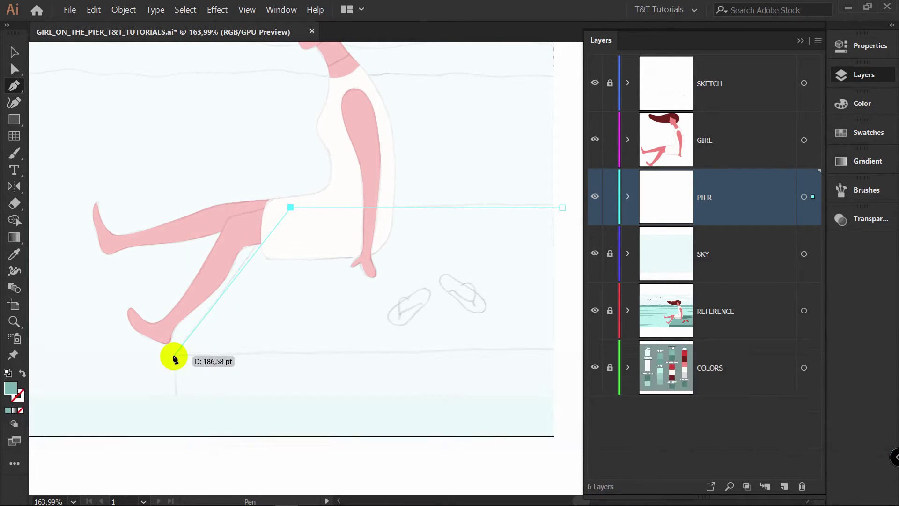
{"action": "left_click", "coordinate": [174, 357]}
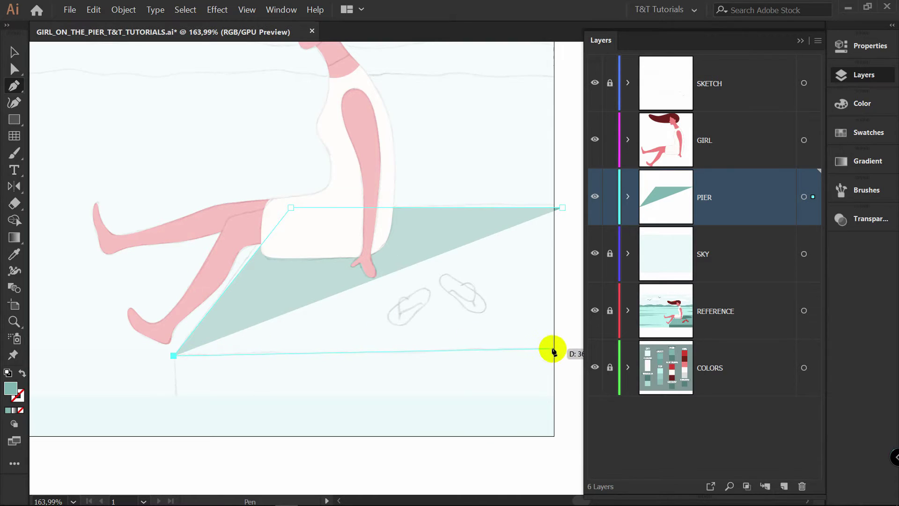
{"action": "key", "text": "shift"}
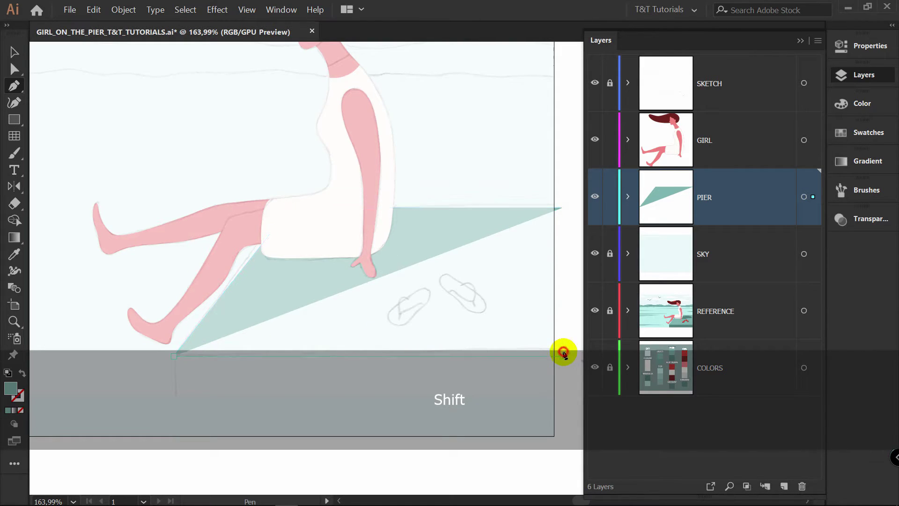
{"action": "left_click", "coordinate": [562, 356]}
{"action": "left_click", "coordinate": [561, 213]}
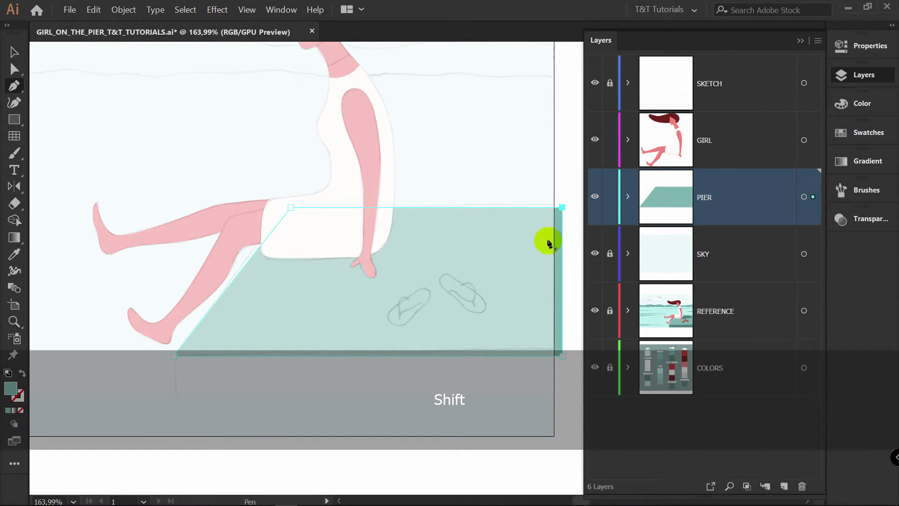
- Shift the rear-left anchor of the pier's top surface slightly left along its back edge
{"action": "key", "text": "a"}
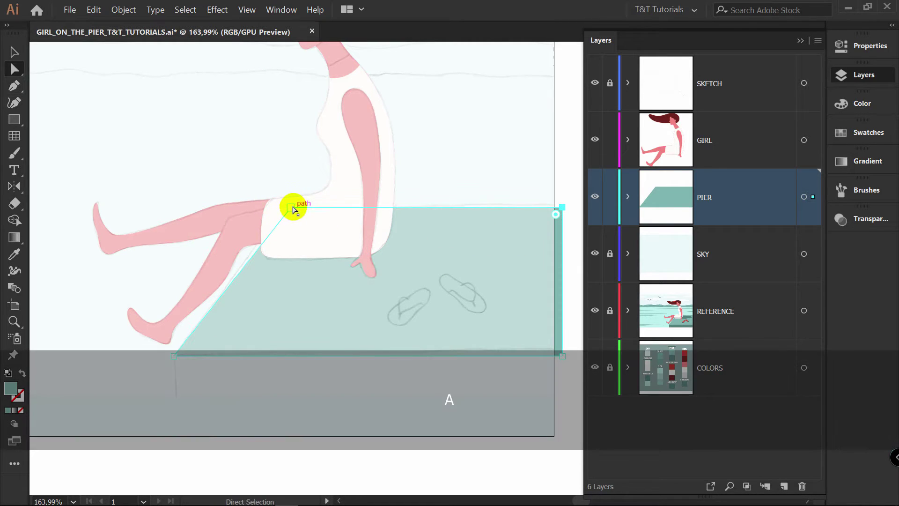
{"action": "left_click_drag", "start_coordinate": [292, 209], "coordinate": [283, 207]}
{"action": "key", "text": "shift"}
{"action": "key", "text": "space"}
- Undo the last change, deselect, and draw a darker teal rectangle as the pier's front face, starting from the top surface's front-left corner
{"action": "key", "text": "ctrl+z"}
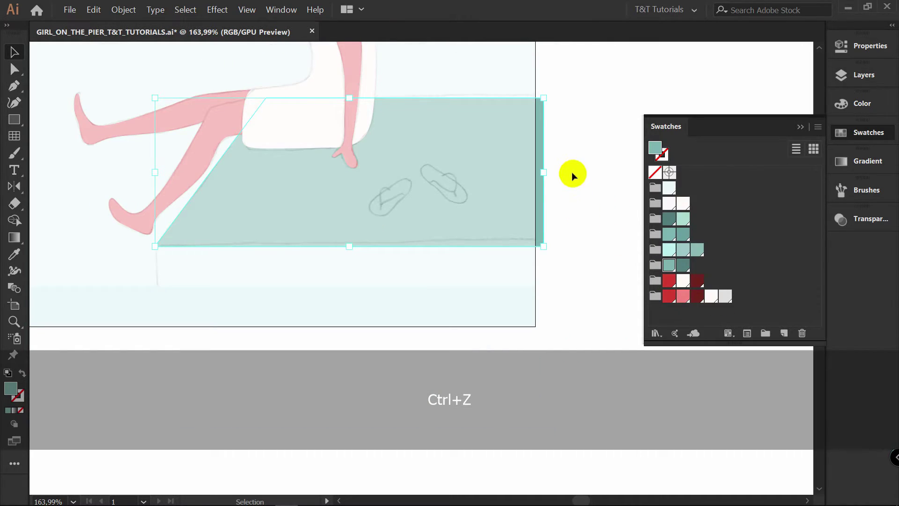
{"action": "left_click", "coordinate": [576, 180]}
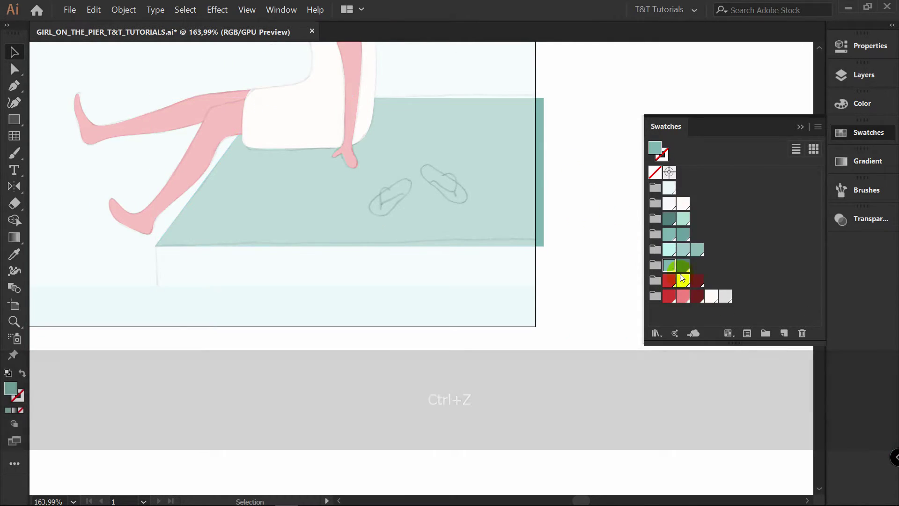
{"action": "left_click", "coordinate": [682, 265]}
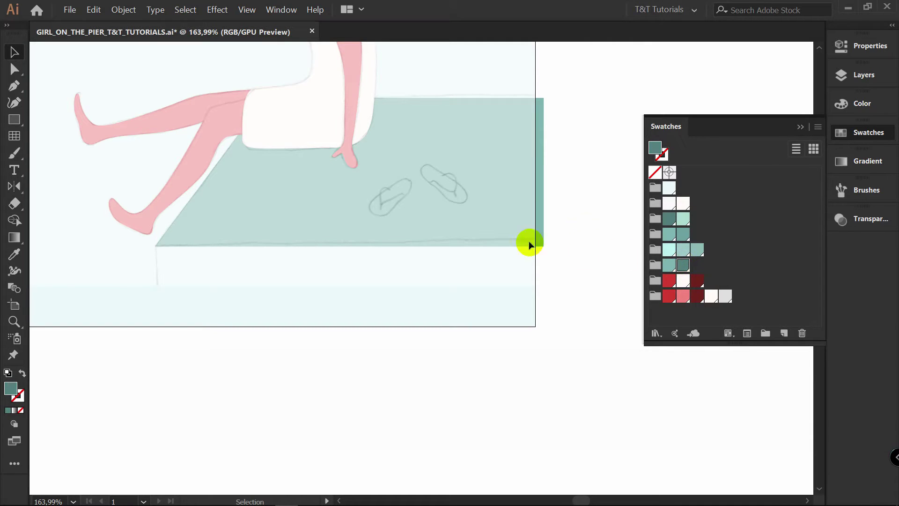
{"action": "key", "text": "m"}
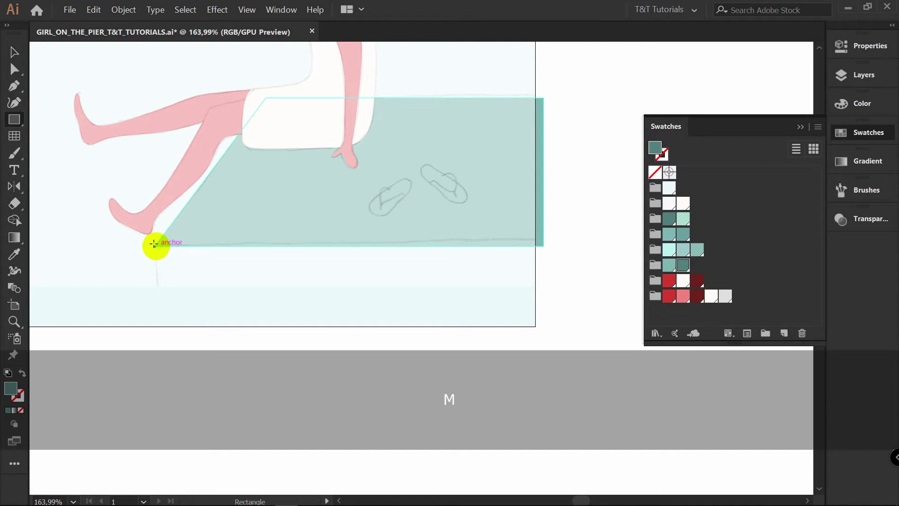
{"action": "left_click_drag", "start_coordinate": [155, 245], "coordinate": [542, 282]}
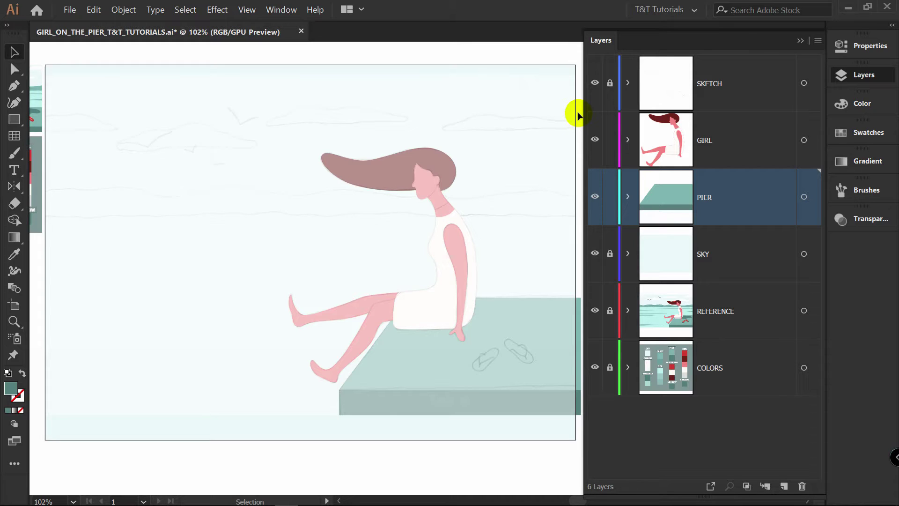
- Shorten the artboard from below to the pier's lower edge, trim its upper edge slightly, and hide the SKETCH layer
{"action": "key", "text": "shift"}
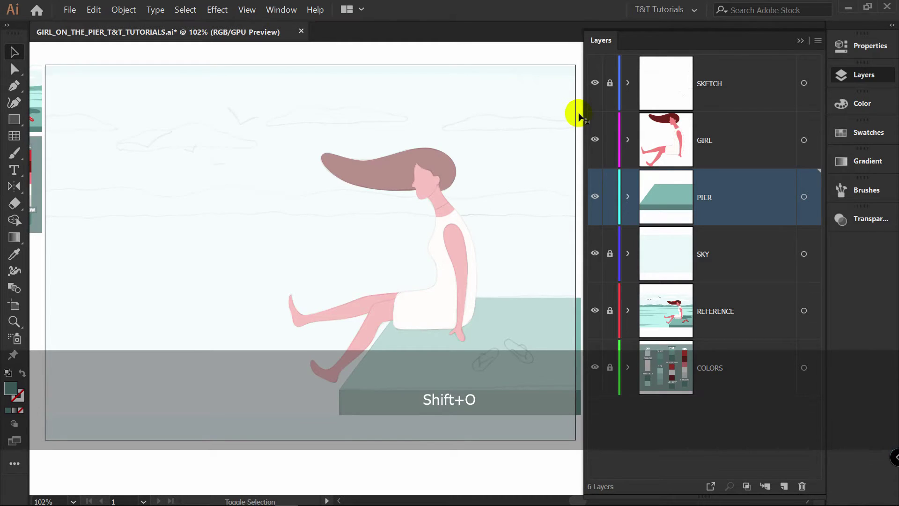
{"action": "key", "text": "shift+o"}
{"action": "left_click_drag", "start_coordinate": [311, 440], "coordinate": [316, 414]}
{"action": "left_click_drag", "start_coordinate": [310, 65], "coordinate": [311, 81]}
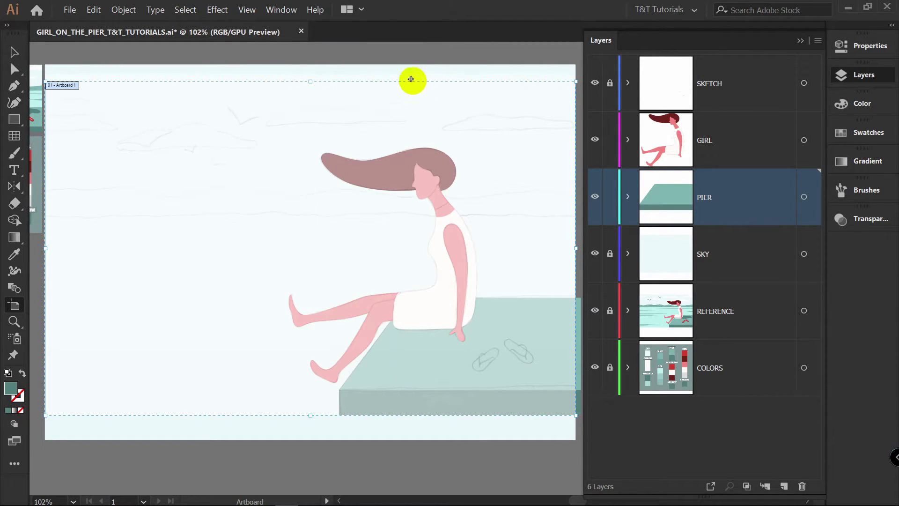
{"action": "key", "text": "v"}
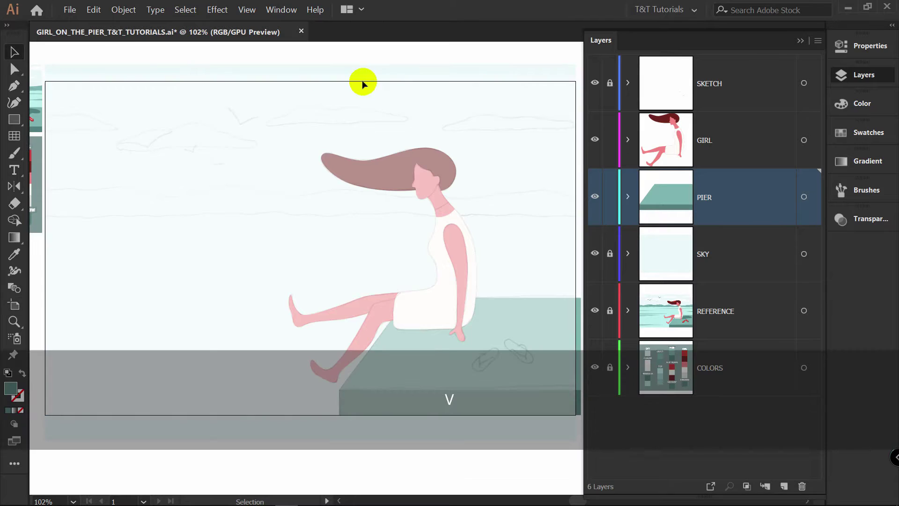
{"action": "left_click", "coordinate": [594, 84]}
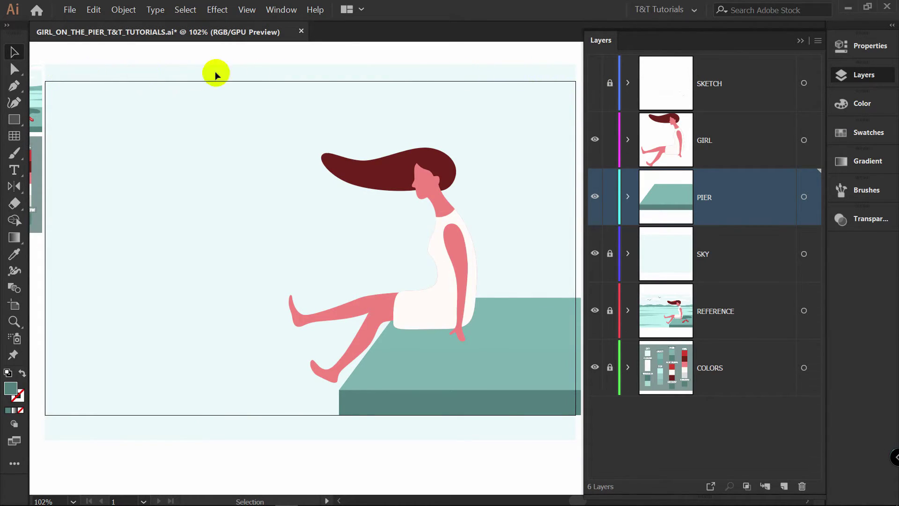
{"action": "scroll", "coordinate": [452, 255], "scroll_direction": "down", "scroll_amount": 1}
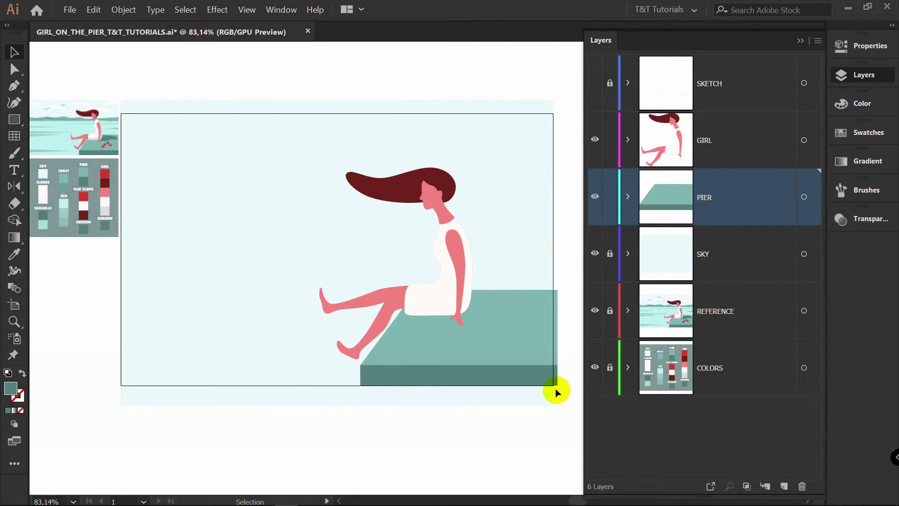
- Turn on Trim View and place a copy of the pier's top surface overlapping the artboard's right edge
{"action": "left_click", "coordinate": [246, 10]}
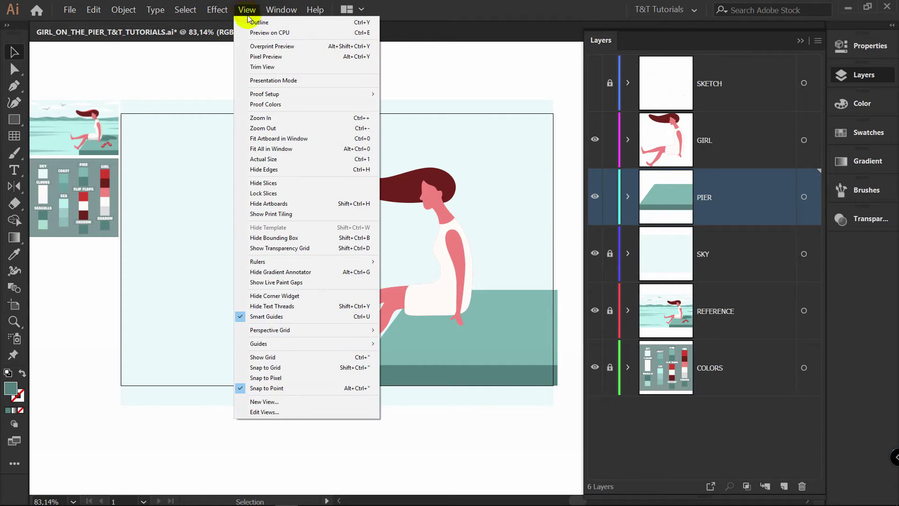
{"action": "left_click", "coordinate": [268, 67]}
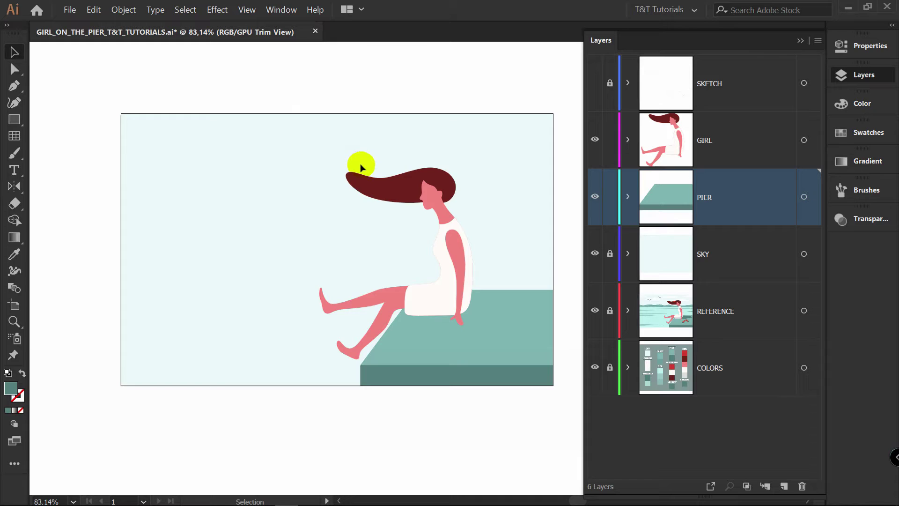
{"action": "left_click_drag", "start_coordinate": [520, 336], "coordinate": [546, 275]}
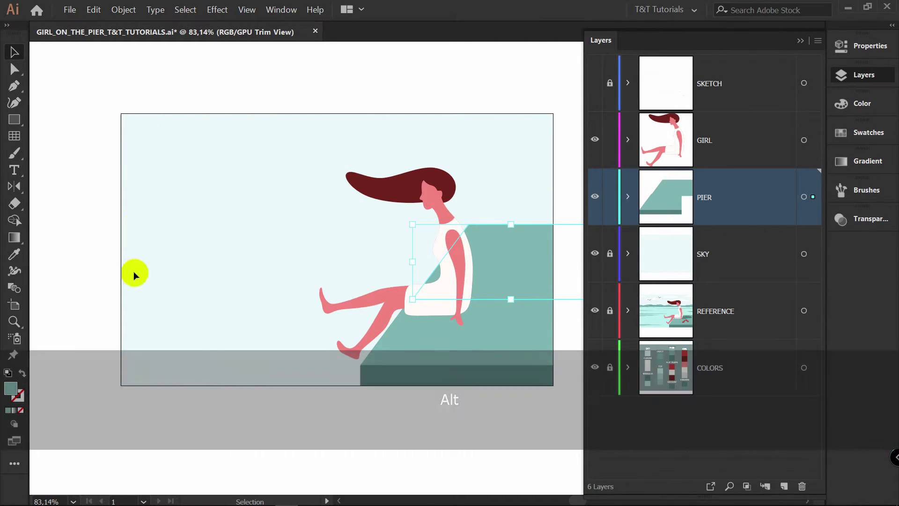
{"action": "mouse_move", "coordinate": [527, 259]}
{"action": "left_mouse_down"}
{"action": "mouse_move", "coordinate": [557, 232]}
{"action": "mouse_move", "coordinate": [538, 239]}
{"action": "mouse_move", "coordinate": [554, 161]}
{"action": "mouse_move", "coordinate": [539, 251]}
{"action": "left_mouse_up"}
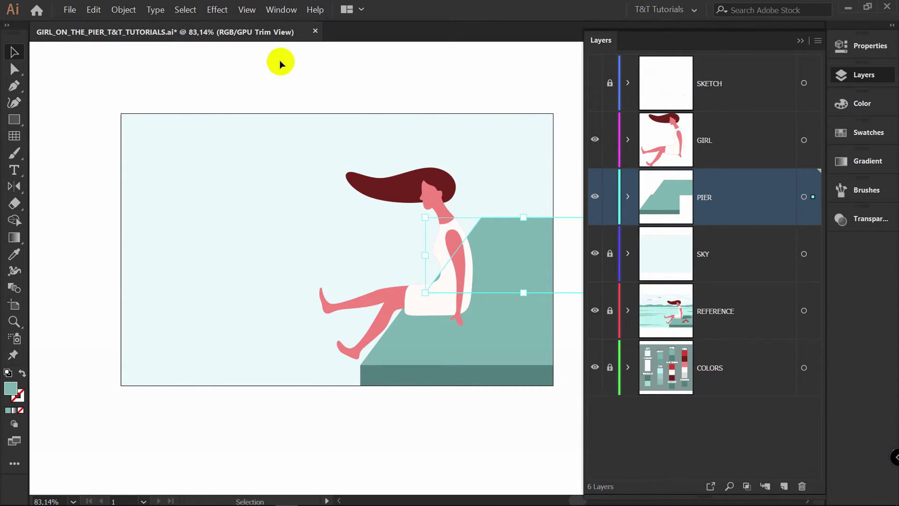
- Turn off Trim View and delete the copy of the pier's top surface
{"action": "left_click", "coordinate": [244, 12]}
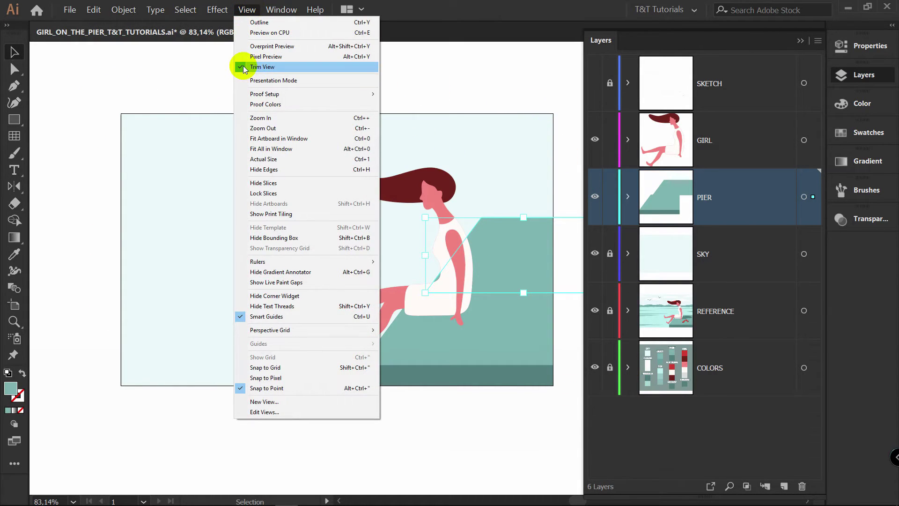
{"action": "left_click", "coordinate": [283, 69]}
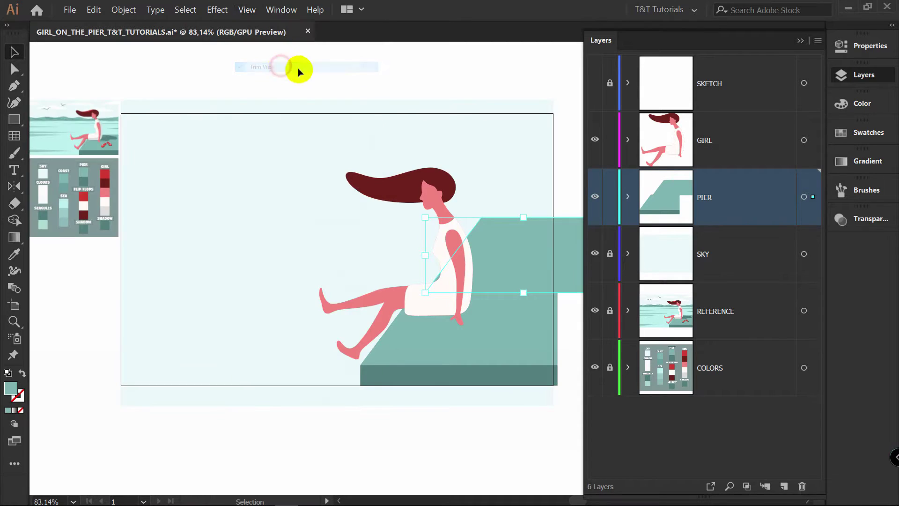
{"action": "key", "text": "Delete"}
- Create a new layer named SEA and place it between the PIER and SKY layers
{"action": "left_click", "coordinate": [785, 486]}
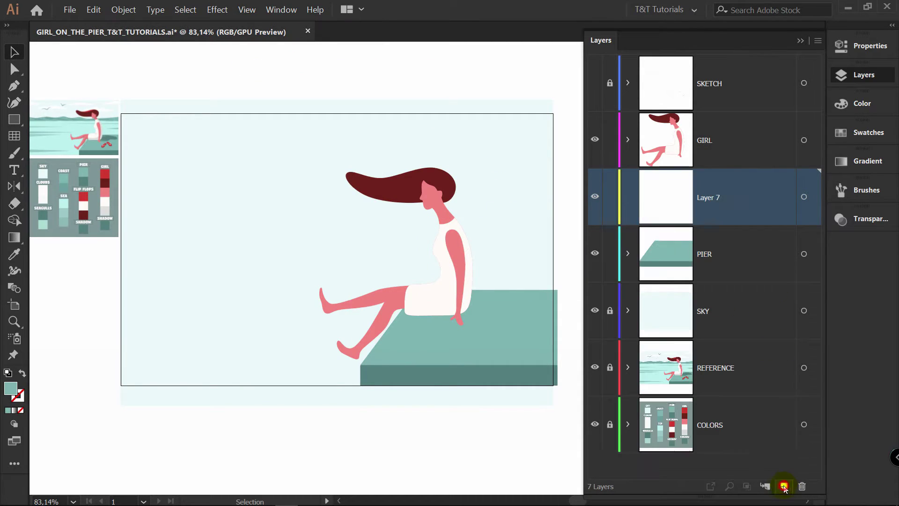
{"action": "double_click", "coordinate": [708, 200]}
{"action": "type", "text": "SEA"}
{"action": "key", "text": "Return"}
{"action": "left_click_drag", "start_coordinate": [725, 199], "coordinate": [732, 278]}
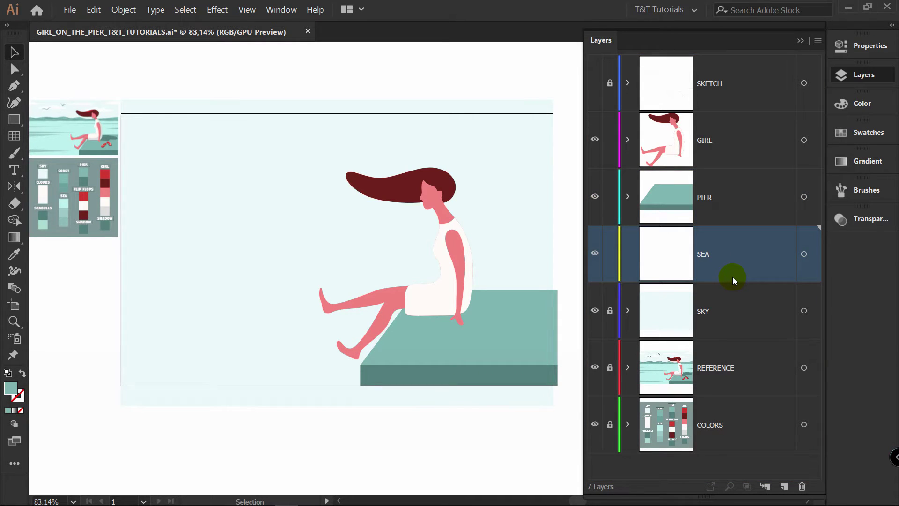
- Draw a rectangle in the SEA group's lightest swatch, spanning the artboard's width from its lower edge up to the sketched horizon
{"action": "left_click", "coordinate": [869, 133]}
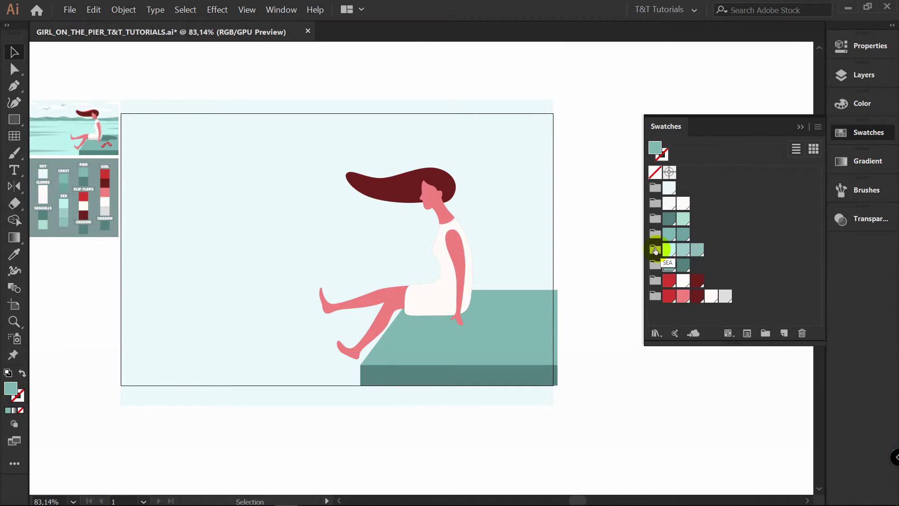
{"action": "left_click", "coordinate": [668, 250]}
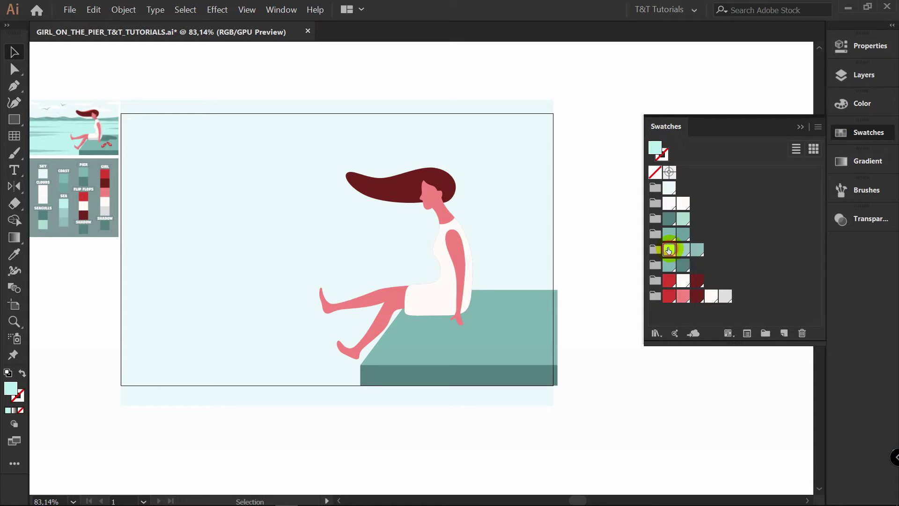
{"action": "key", "text": "m"}
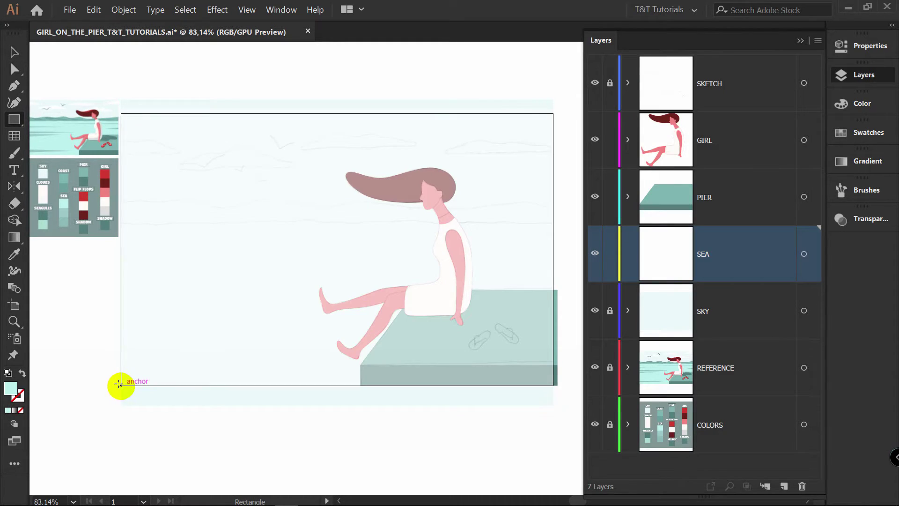
{"action": "left_click_drag", "start_coordinate": [121, 385], "coordinate": [552, 220]}
{"action": "key", "text": "v"}
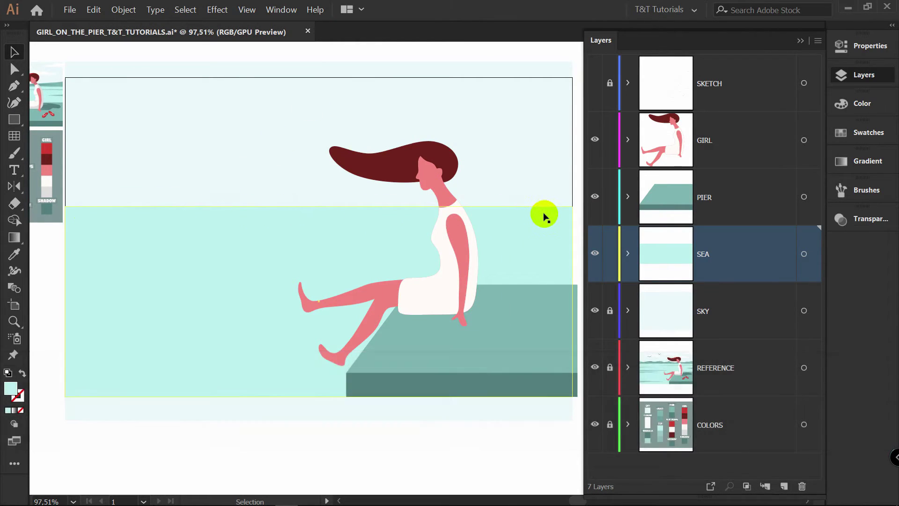
- Open the Roughen effect for the sea rectangle with Preview on and Smooth points
{"action": "left_click", "coordinate": [288, 423]}
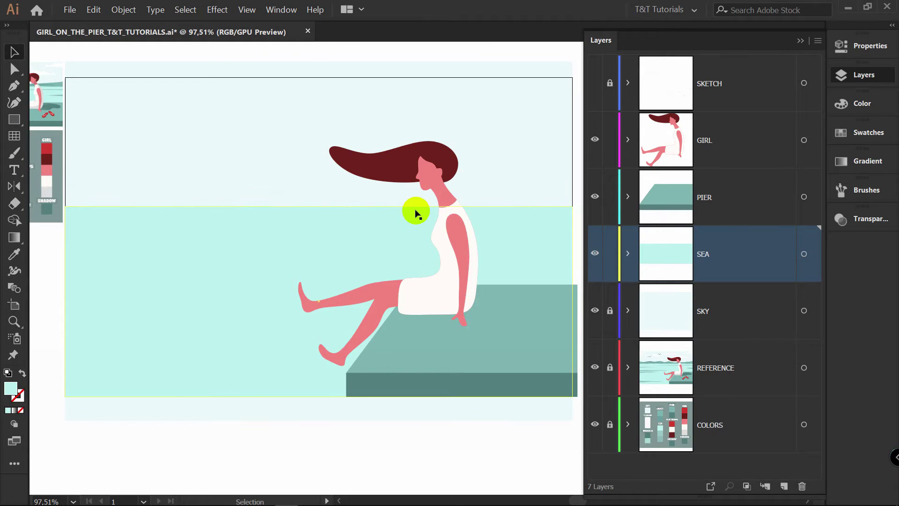
{"action": "left_click", "coordinate": [347, 243]}
{"action": "scroll", "coordinate": [347, 244], "scroll_direction": "up", "scroll_amount": 4}
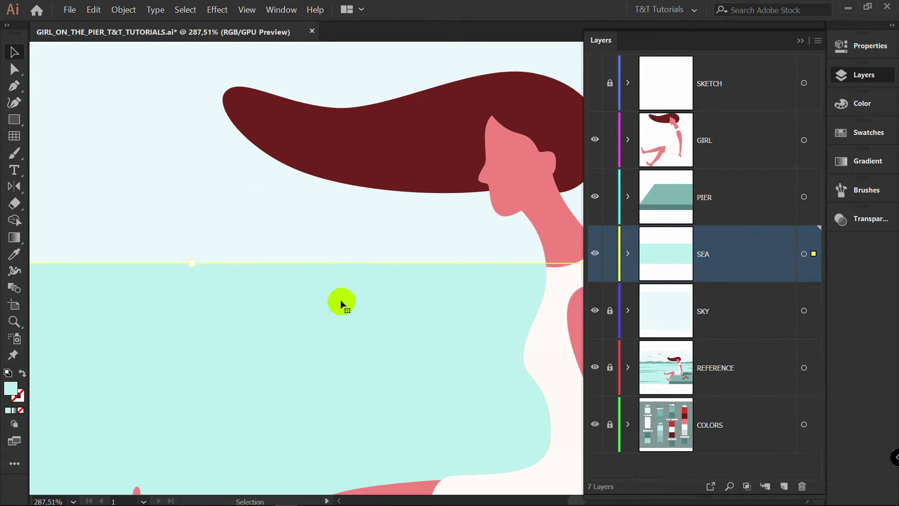
{"action": "left_click", "coordinate": [217, 10]}
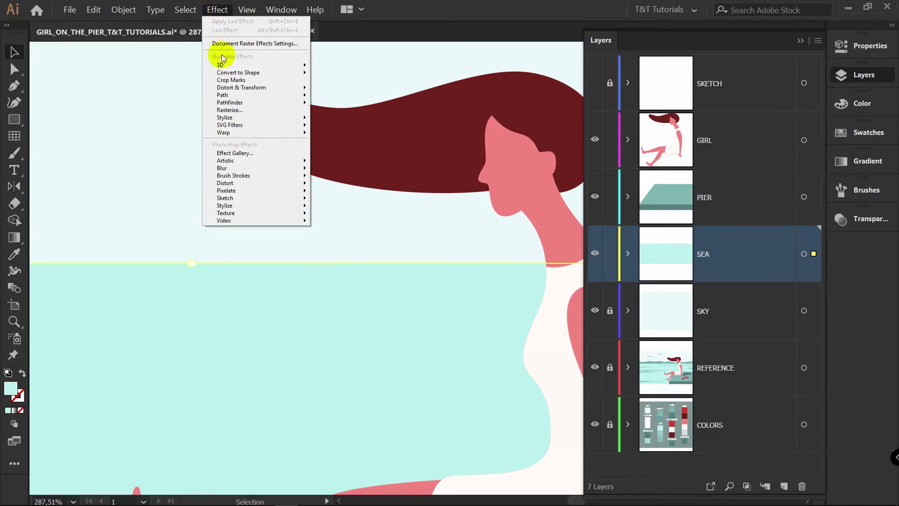
{"action": "mouse_move", "coordinate": [232, 90]}
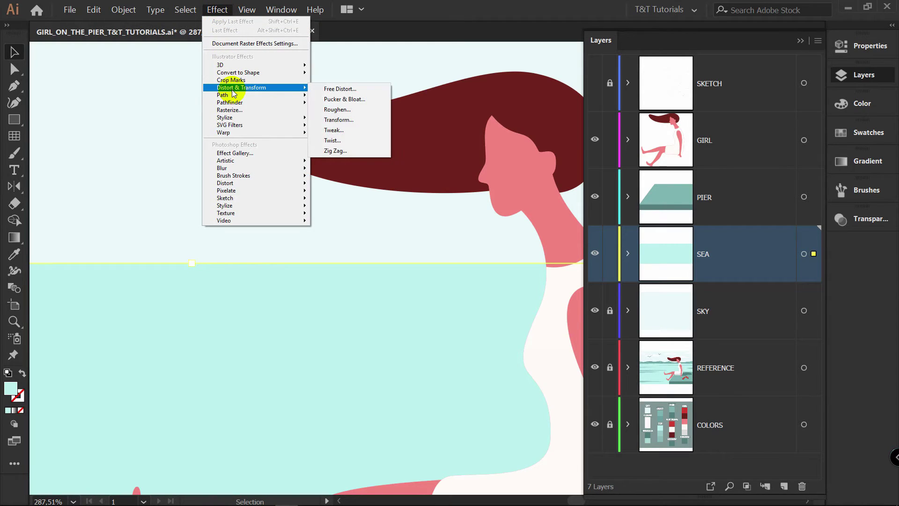
{"action": "left_click", "coordinate": [338, 110]}
{"action": "left_click", "coordinate": [604, 314]}
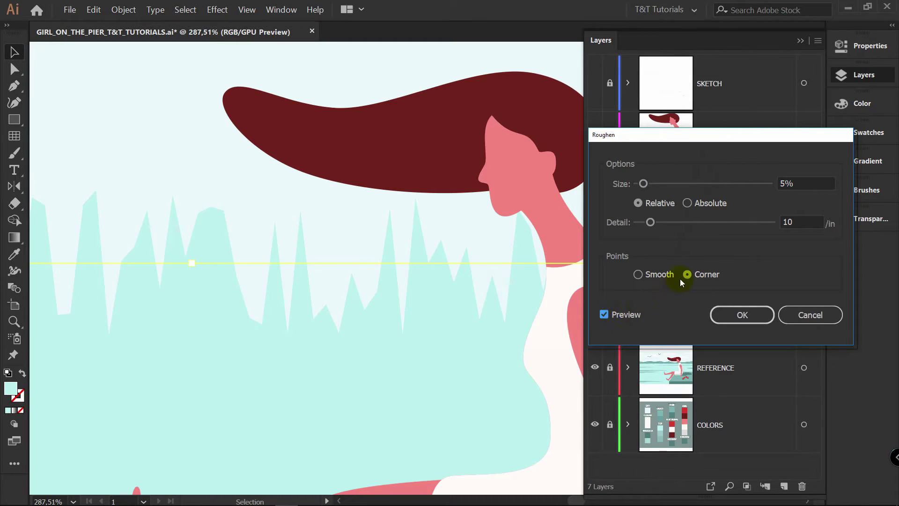
{"action": "left_click", "coordinate": [658, 274]}
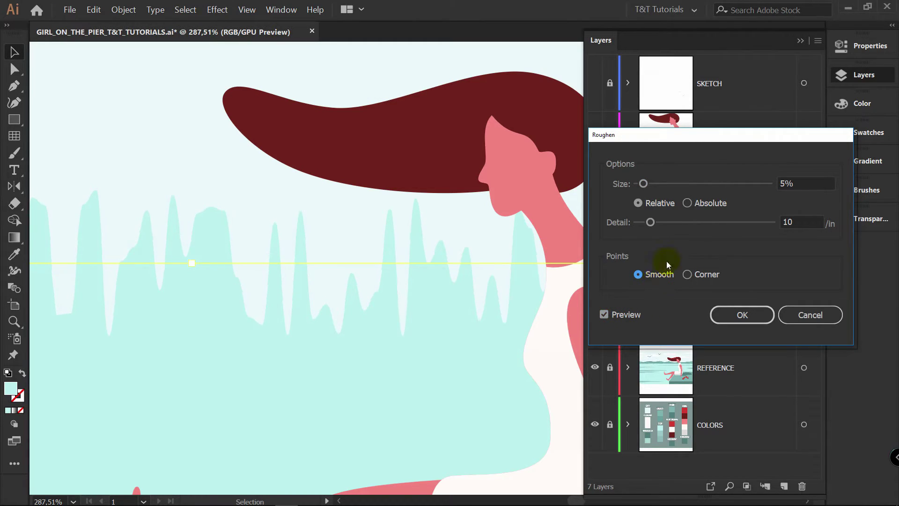
- Apply the Roughen effect with an Absolute size of 3 pt and a detail of 2 per inch
{"action": "left_click", "coordinate": [700, 203]}
{"action": "mouse_move", "coordinate": [656, 221]}
{"action": "left_mouse_down"}
{"action": "mouse_move", "coordinate": [639, 220]}
{"action": "mouse_move", "coordinate": [663, 221]}
{"action": "mouse_move", "coordinate": [654, 222]}
{"action": "left_mouse_up"}
{"action": "mouse_move", "coordinate": [643, 183]}
{"action": "left_mouse_down"}
{"action": "mouse_move", "coordinate": [673, 184]}
{"action": "mouse_move", "coordinate": [645, 183]}
{"action": "left_mouse_up"}
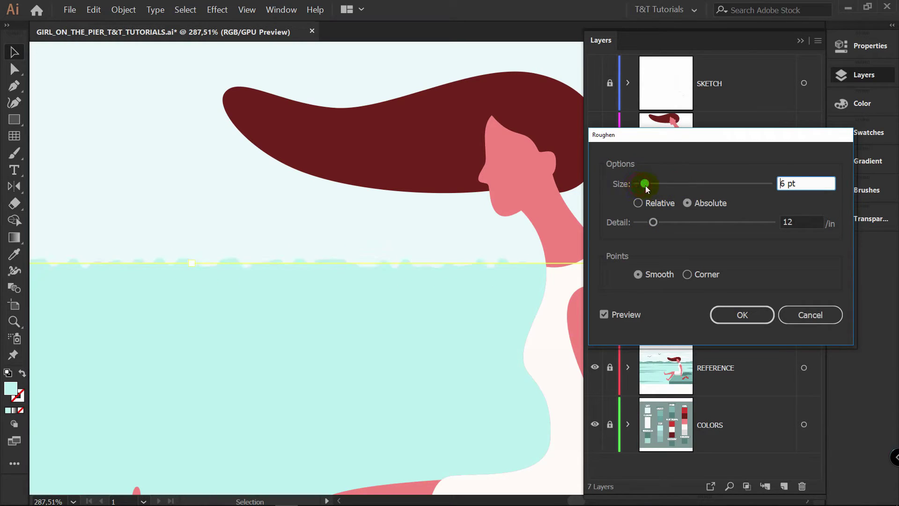
{"action": "mouse_move", "coordinate": [653, 223]}
{"action": "left_mouse_down"}
{"action": "mouse_move", "coordinate": [687, 219]}
{"action": "mouse_move", "coordinate": [640, 223]}
{"action": "left_mouse_up"}
{"action": "left_click_drag", "start_coordinate": [645, 183], "coordinate": [641, 185]}
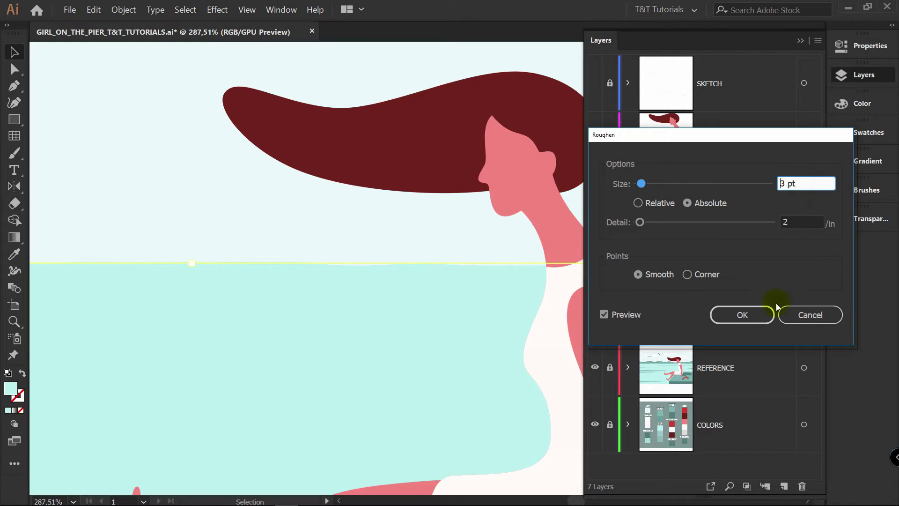
{"action": "left_click", "coordinate": [738, 315]}
- Widen the roughened sea rectangle symmetrically so its rounded ends extend past both sides of the artboard
{"action": "key", "text": "z"}
{"action": "left_click_drag", "start_coordinate": [408, 170], "coordinate": [349, 180]}
{"action": "key", "text": "v"}
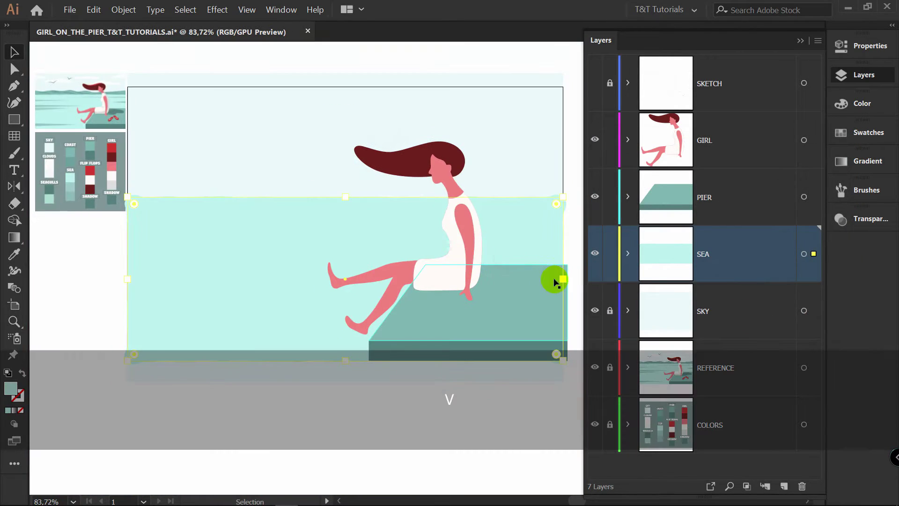
{"action": "mouse_move", "coordinate": [561, 276]}
{"action": "left_mouse_down"}
{"action": "mouse_move", "coordinate": [576, 275]}
{"action": "mouse_move", "coordinate": [565, 280]}
{"action": "left_mouse_up"}
{"action": "left_click_drag", "start_coordinate": [508, 265], "coordinate": [489, 258]}
{"action": "left_click_drag", "start_coordinate": [556, 271], "coordinate": [570, 271]}
{"action": "left_click", "coordinate": [469, 406]}
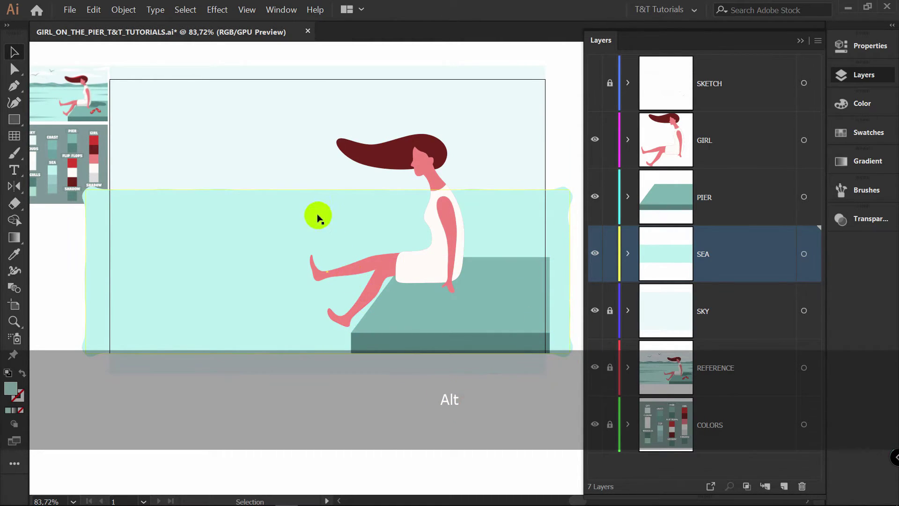
{"action": "left_click", "coordinate": [401, 468]}
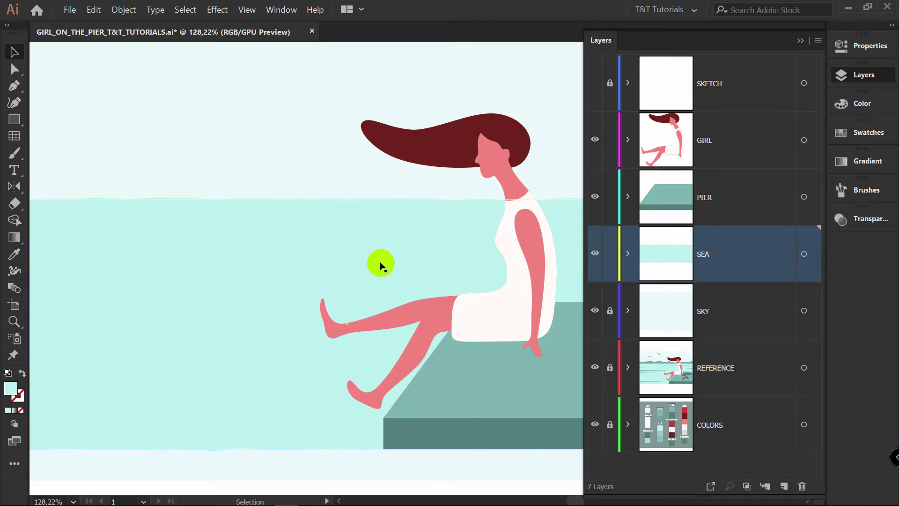
- Reopen the sea rectangle's Roughen effect, preview a size of 29 pt and cancel the change
{"action": "left_click", "coordinate": [345, 227]}
{"action": "left_click", "coordinate": [858, 48]}
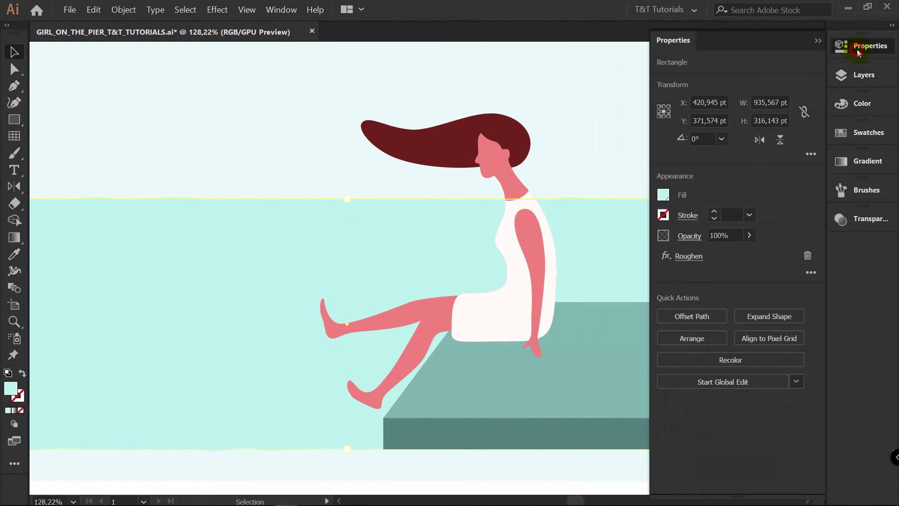
{"action": "left_click", "coordinate": [689, 256]}
{"action": "mouse_move", "coordinate": [651, 186]}
{"action": "left_mouse_down"}
{"action": "mouse_move", "coordinate": [689, 186]}
{"action": "mouse_move", "coordinate": [671, 186]}
{"action": "left_mouse_up"}
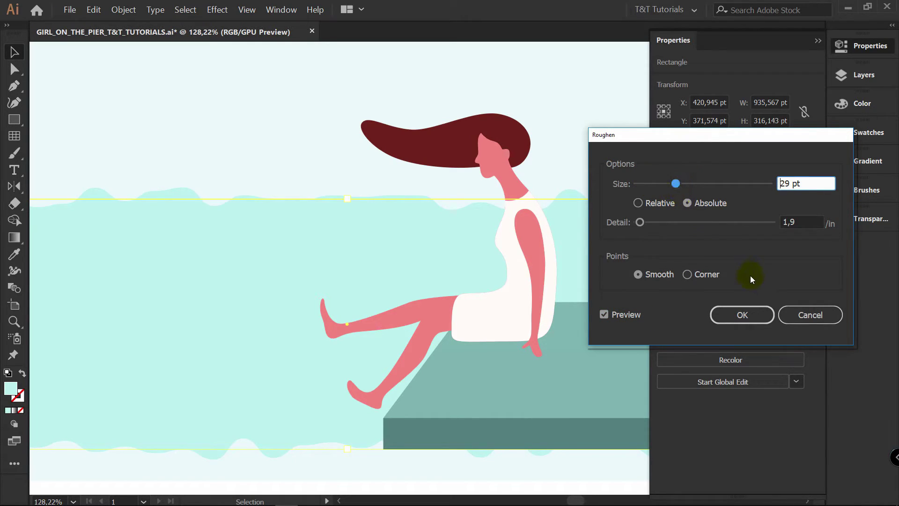
{"action": "left_click", "coordinate": [814, 314]}
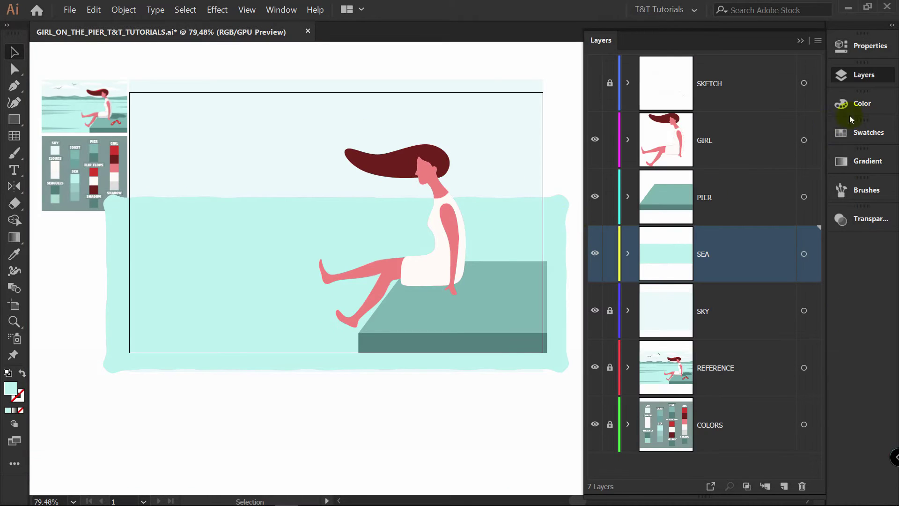
- Draw a thin triangular wave streak just below the horizon in the sea group's middle swatch, tapering from beyond the artboard's right edge
{"action": "left_click", "coordinate": [869, 134]}
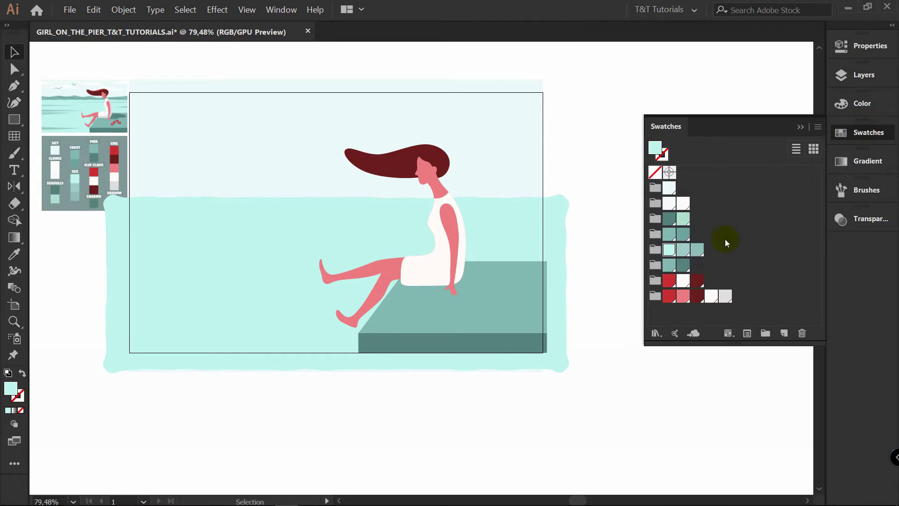
{"action": "left_click", "coordinate": [684, 250]}
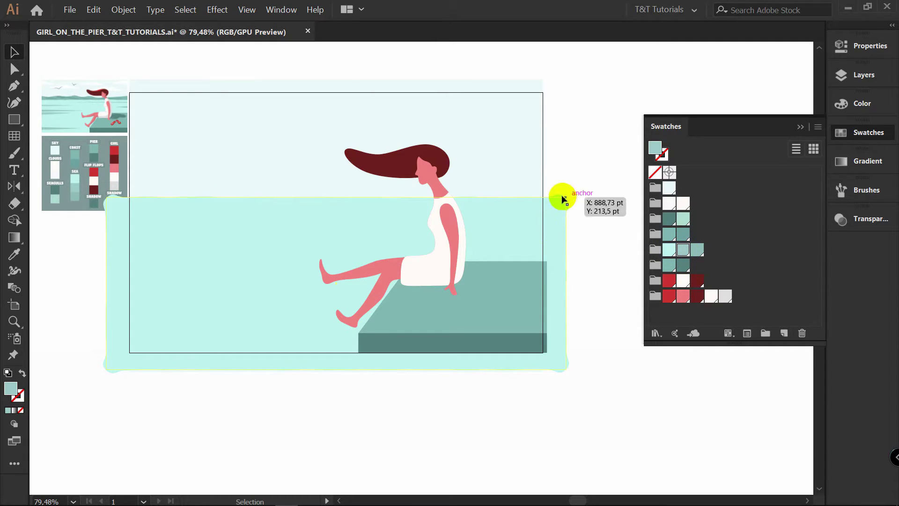
{"action": "key", "text": "p"}
{"action": "left_click", "coordinate": [577, 205]}
{"action": "left_click", "coordinate": [300, 203]}
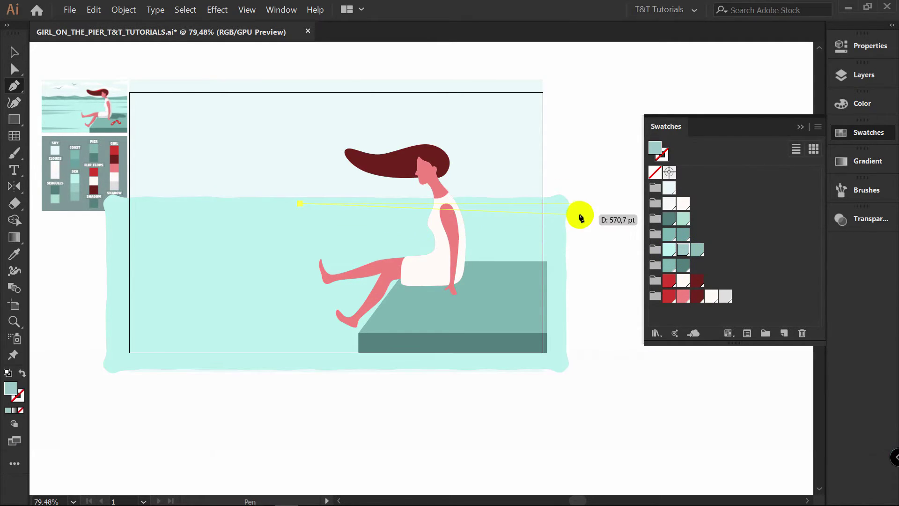
{"action": "left_click", "coordinate": [577, 215]}
{"action": "left_click", "coordinate": [577, 204]}
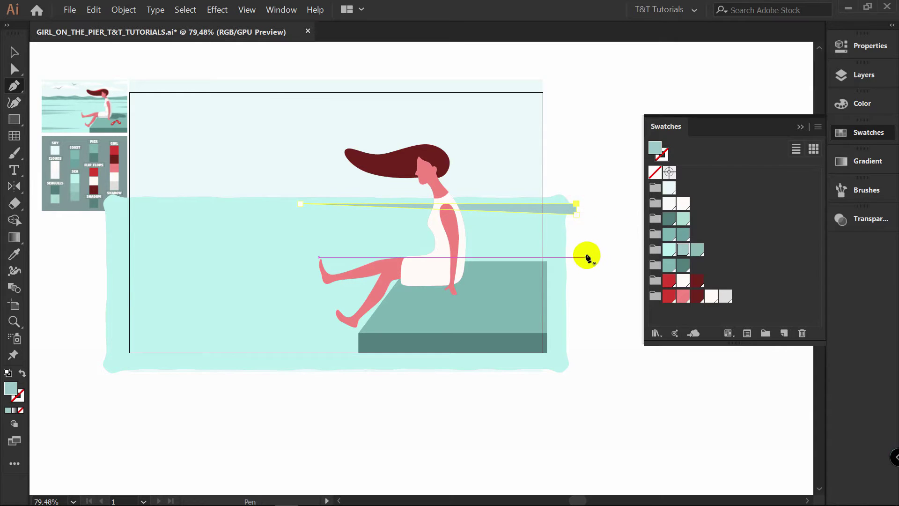
- Slim the wave streak by moving the lower corner of its wide end upward
{"action": "key", "text": "z"}
{"action": "left_click", "coordinate": [586, 187]}
{"action": "key", "text": "v"}
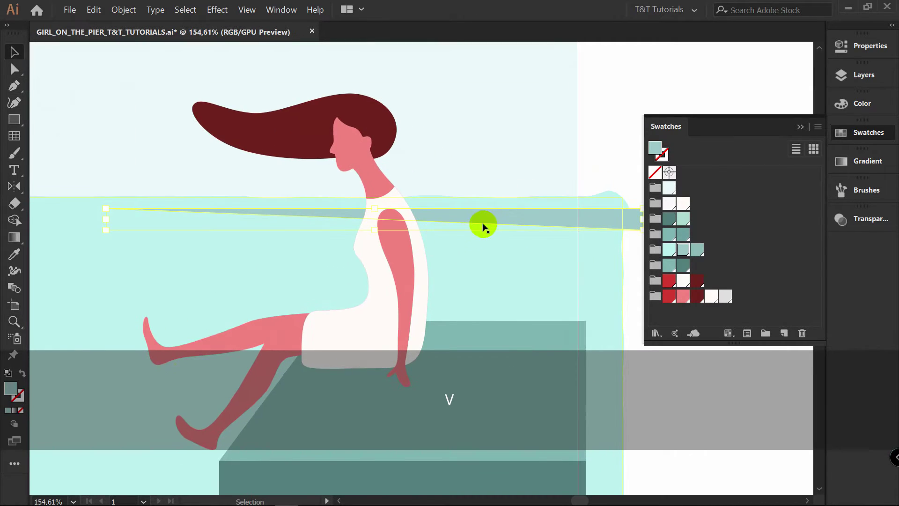
{"action": "key", "text": "a"}
{"action": "left_click_drag", "start_coordinate": [582, 219], "coordinate": [582, 209]}
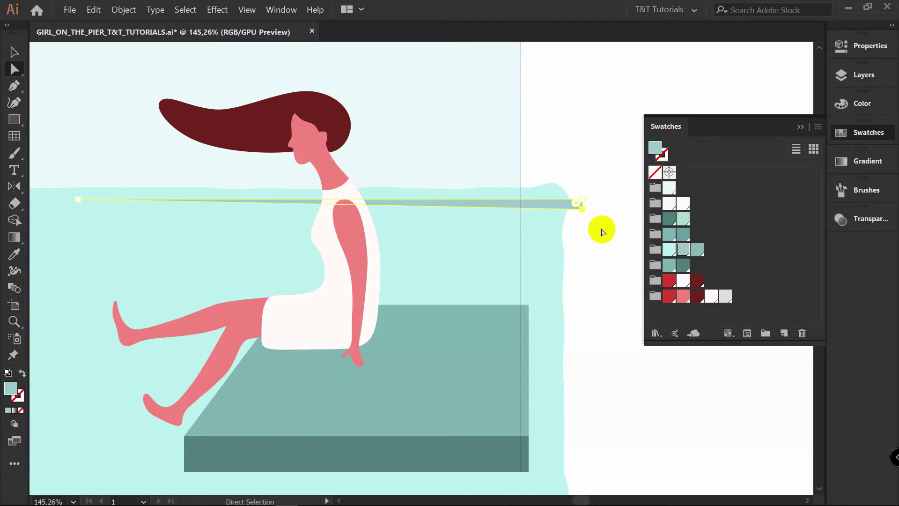
{"action": "left_click", "coordinate": [601, 232]}
- Place a copy of the wave streak slightly below the original, shifted toward the right
{"action": "key", "text": "z"}
{"action": "left_click_drag", "start_coordinate": [524, 207], "coordinate": [500, 206]}
{"action": "key", "text": "space"}
{"action": "key", "text": "z"}
{"action": "key", "text": "v"}
{"action": "key", "text": "space"}
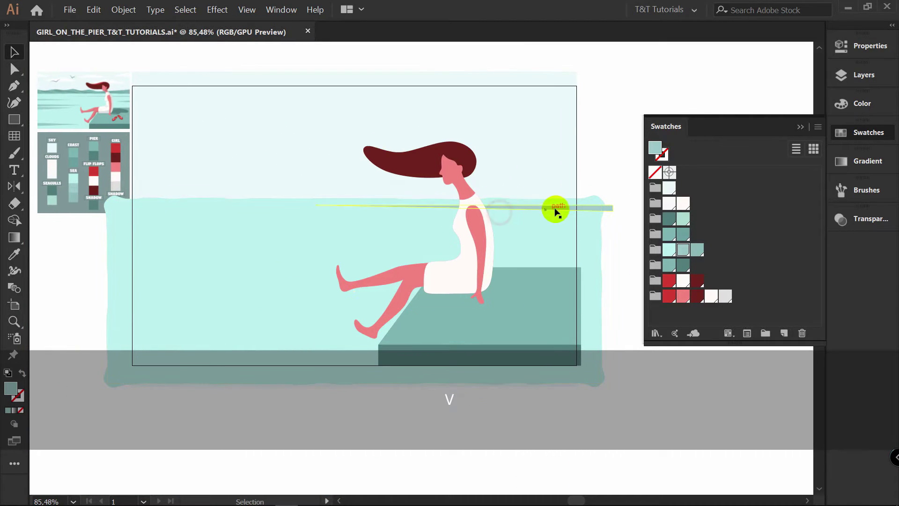
{"action": "left_click_drag", "start_coordinate": [566, 213], "coordinate": [626, 243]}
- Make the copied streak thicker at its wide end and shorter, and fill it with the sea group's darkest swatch
{"action": "key", "text": "a"}
{"action": "left_click", "coordinate": [626, 228]}
{"action": "key", "text": "shift"}
{"action": "left_click_drag", "start_coordinate": [328, 229], "coordinate": [512, 226]}
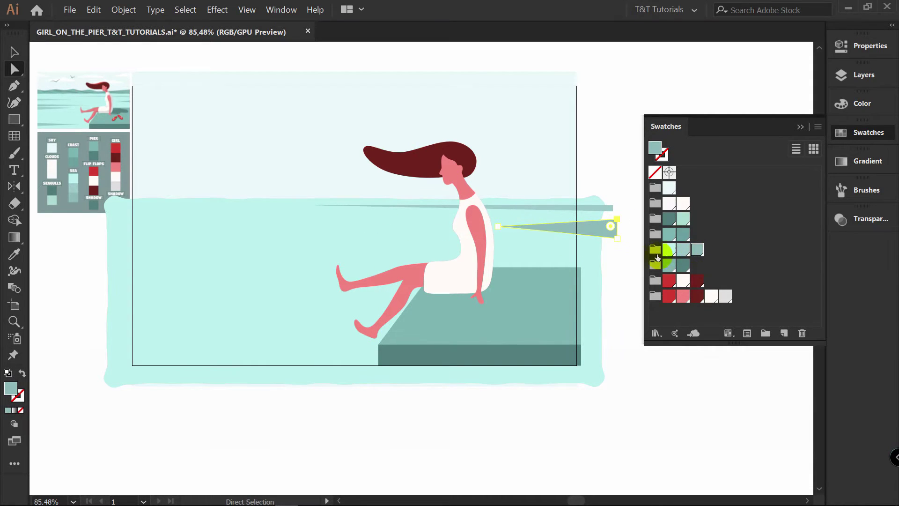
{"action": "left_click", "coordinate": [629, 241]}
- Place horizontally flipped copies of the wave streaks at different heights across the artboard's left edge
{"action": "left_click_drag", "start_coordinate": [609, 208], "coordinate": [412, 231]}
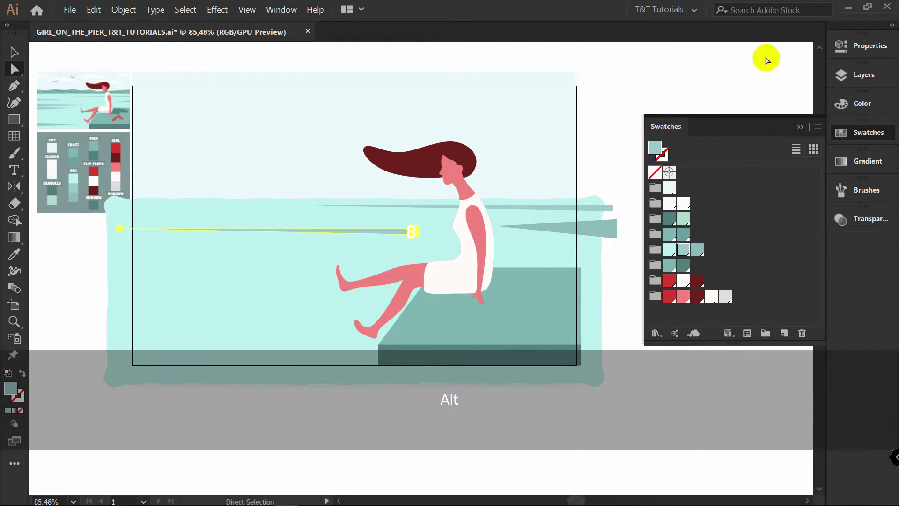
{"action": "left_click", "coordinate": [865, 46]}
{"action": "left_click", "coordinate": [759, 140]}
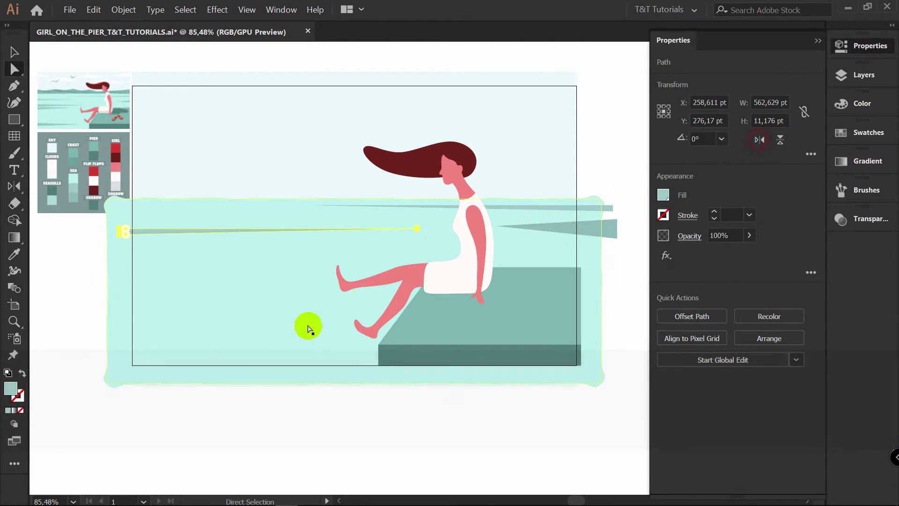
{"action": "left_click_drag", "start_coordinate": [200, 235], "coordinate": [129, 244]}
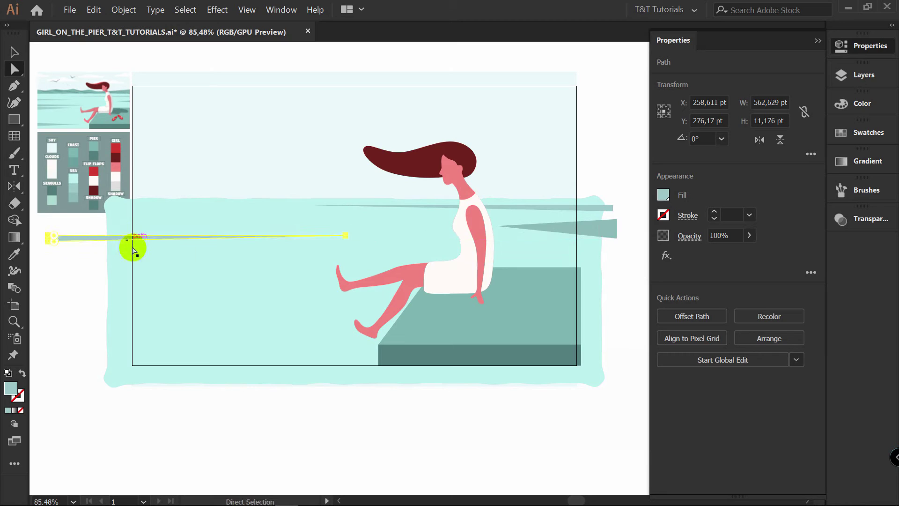
{"action": "key", "text": "v"}
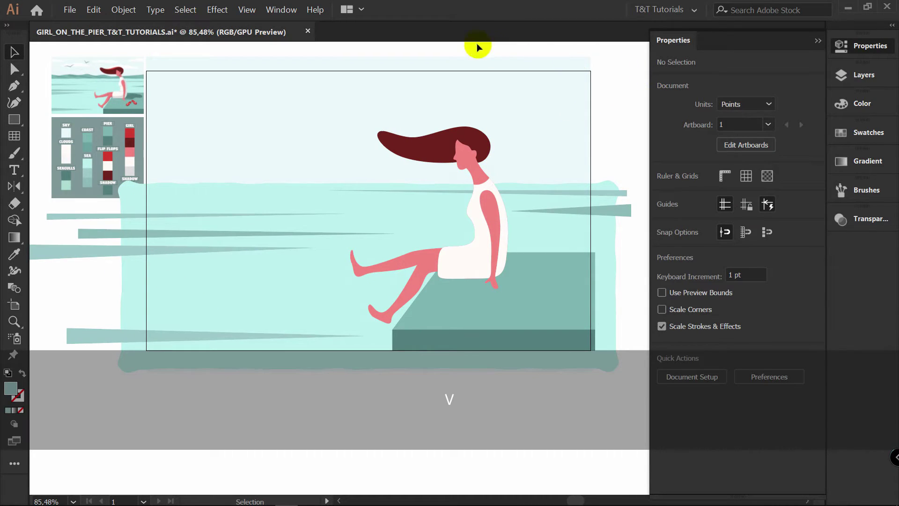
- Check the artwork in Trim View and slim the wide end of the short streak at the artboard's right edge
{"action": "left_click", "coordinate": [247, 10]}
{"action": "left_click", "coordinate": [261, 60]}
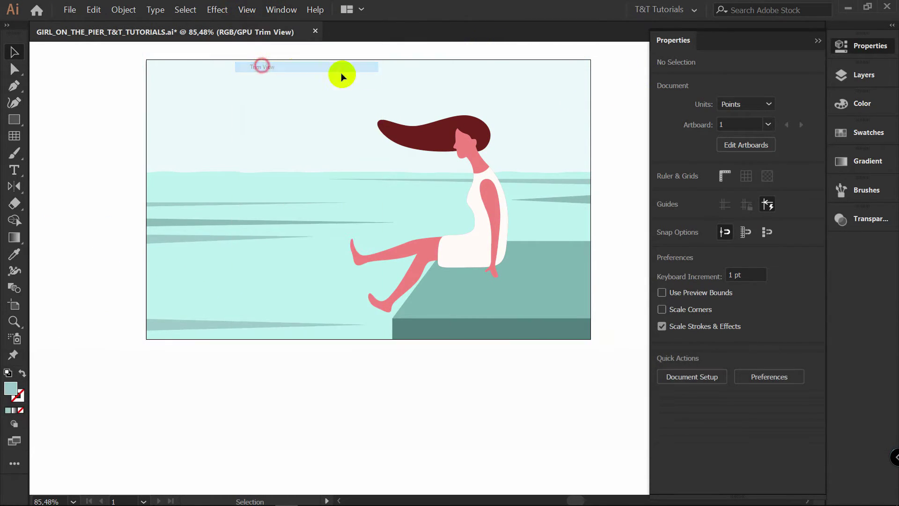
{"action": "key", "text": "a"}
{"action": "left_click", "coordinate": [620, 210]}
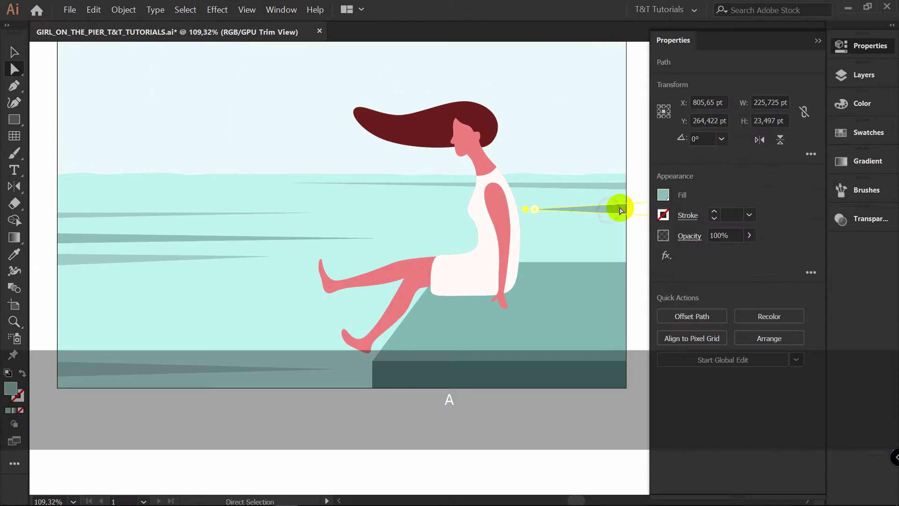
{"action": "left_click_drag", "start_coordinate": [532, 213], "coordinate": [528, 206]}
{"action": "key", "text": "space"}
{"action": "left_click_drag", "start_coordinate": [630, 209], "coordinate": [578, 206]}
{"action": "key", "text": "a"}
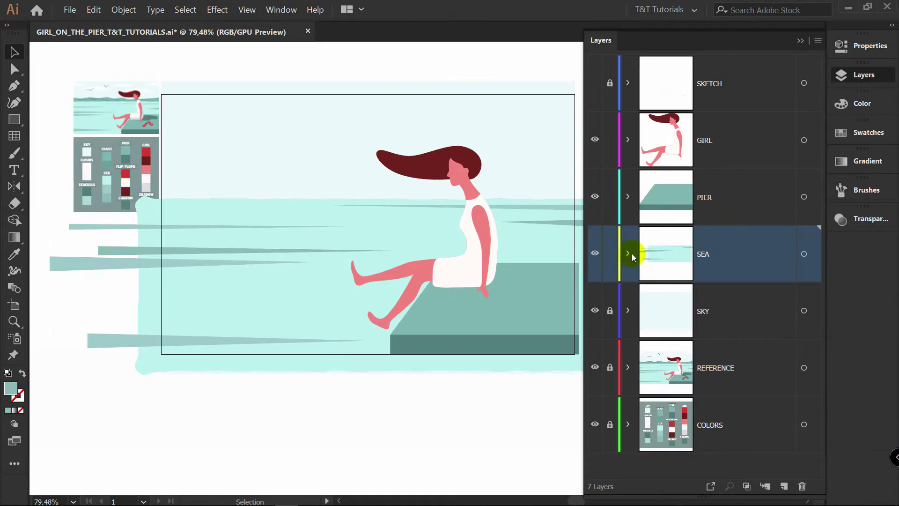
- Create a COAST layer above the locked SEA layer and choose the coast group's lighter swatch as fill
{"action": "left_click", "coordinate": [609, 254]}
{"action": "left_click", "coordinate": [783, 487]}
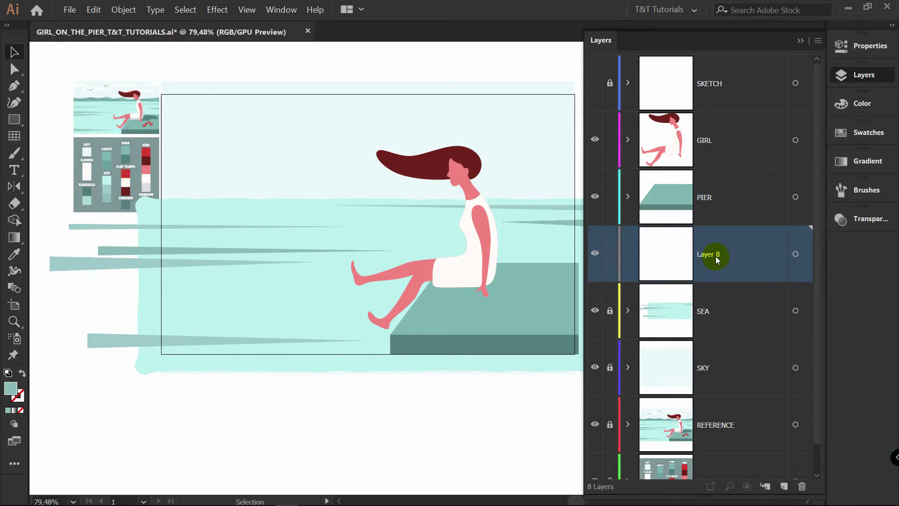
{"action": "left_click", "coordinate": [885, 136]}
{"action": "key", "text": "space"}
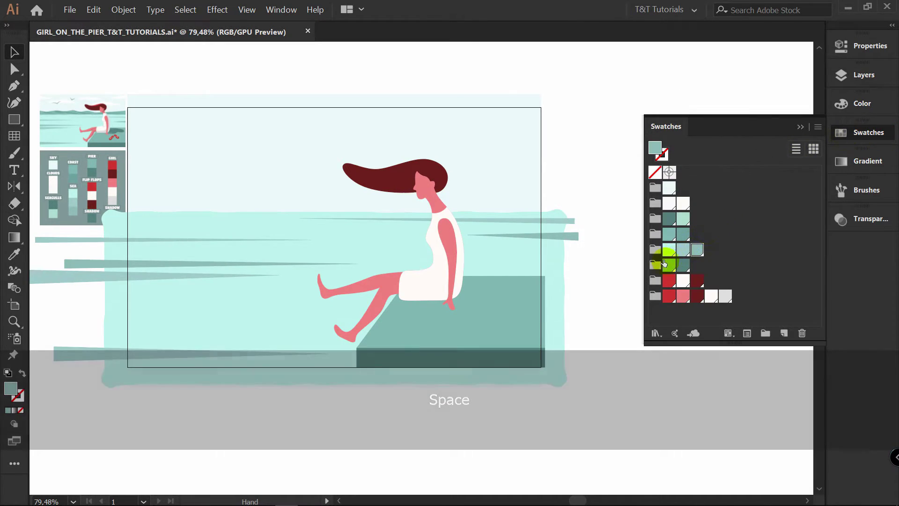
{"action": "left_click", "coordinate": [655, 234]}
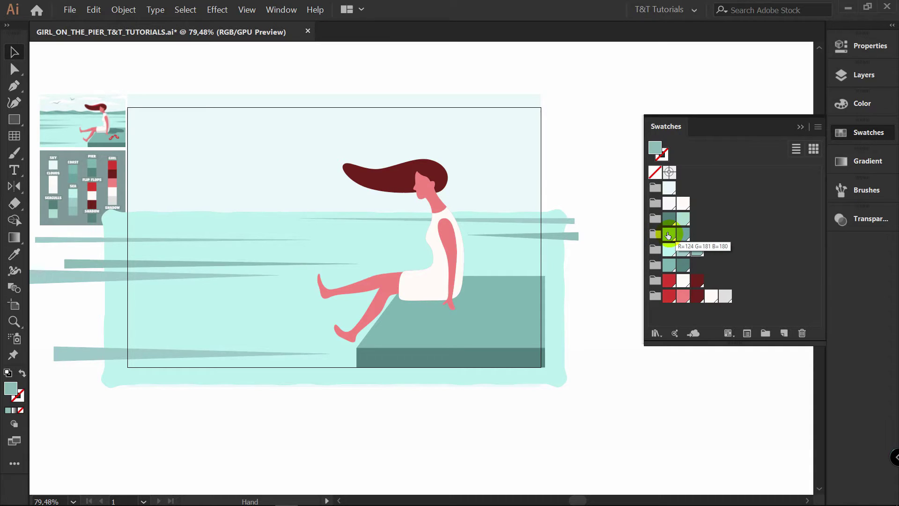
- Trace the sketched coastline with the Pen tool as a closed shape with a wavy top edge extending past both artboard sides
{"action": "key", "text": "p"}
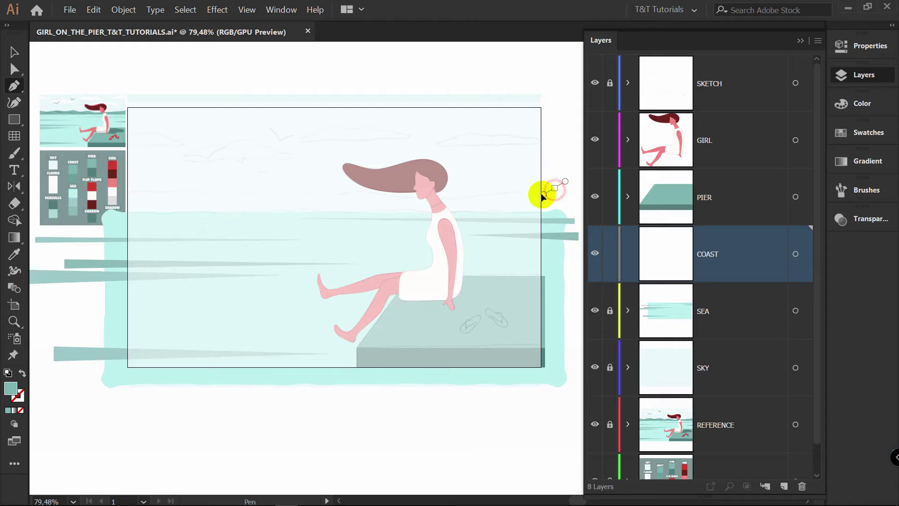
{"action": "left_click_drag", "start_coordinate": [541, 195], "coordinate": [426, 195]}
{"action": "left_click_drag", "start_coordinate": [370, 191], "coordinate": [249, 196]}
{"action": "left_click_drag", "start_coordinate": [77, 199], "coordinate": [78, 218]}
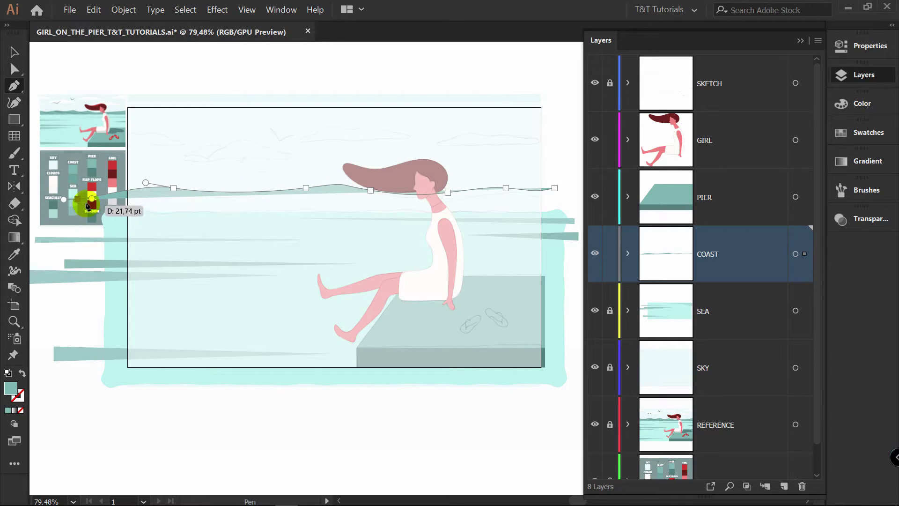
{"action": "left_click", "coordinate": [77, 232], "text": "shift"}
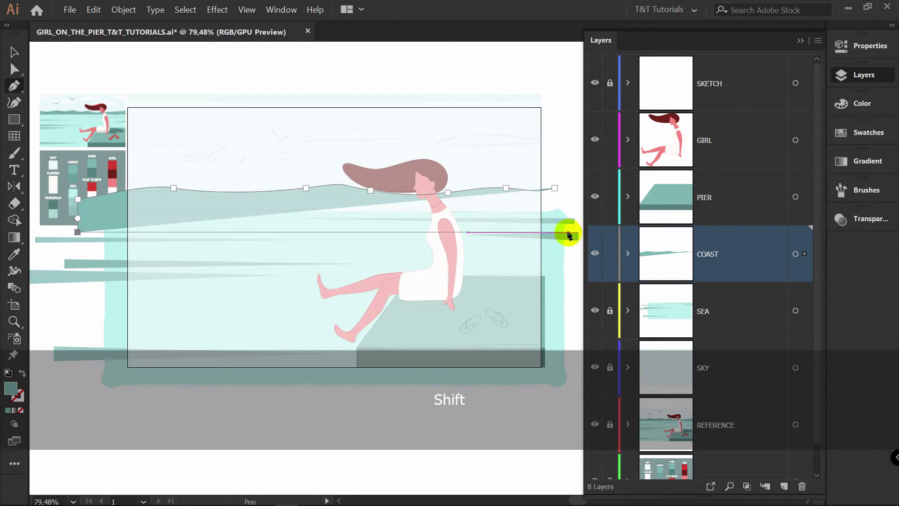
{"action": "left_click", "coordinate": [554, 232], "text": "shift"}
{"action": "left_click", "coordinate": [555, 188]}
- Move the COAST layer below SEA and refine the anchor points along the coast's wavy top edge near the girl
{"action": "key", "text": "v"}
{"action": "left_click_drag", "start_coordinate": [727, 251], "coordinate": [736, 331]}
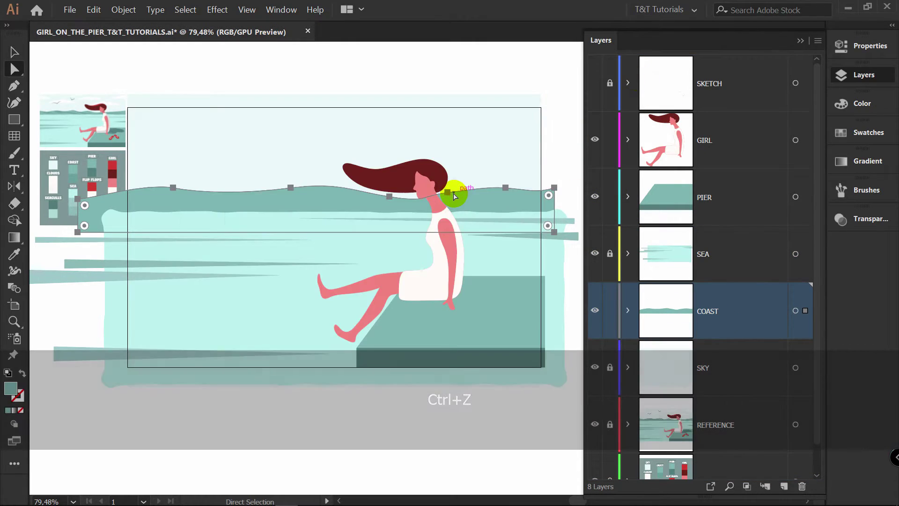
{"action": "key", "text": "p"}
{"action": "left_click", "coordinate": [448, 190]}
{"action": "key", "text": "a"}
{"action": "left_click_drag", "start_coordinate": [505, 188], "coordinate": [514, 192]}
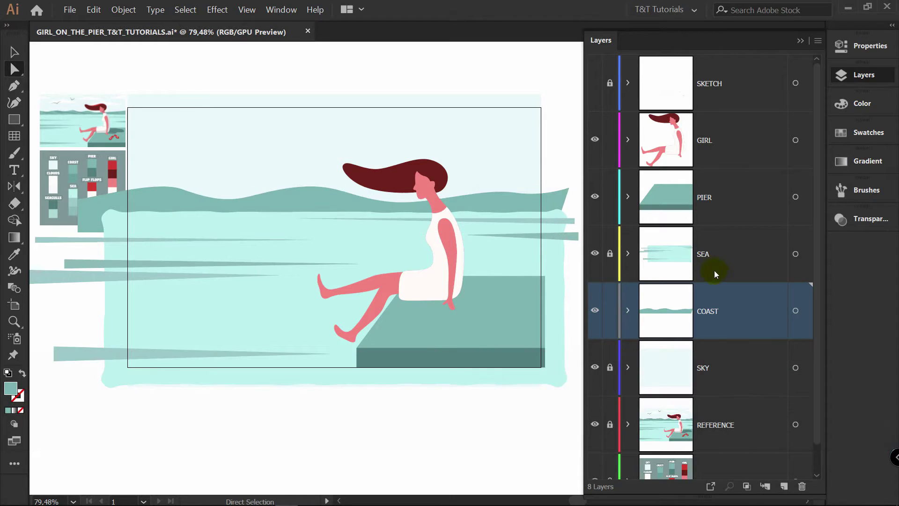
- Create a CLOUDS layer above COAST and choose the second swatch of the CLOUDS group as fill
{"action": "left_click", "coordinate": [784, 487]}
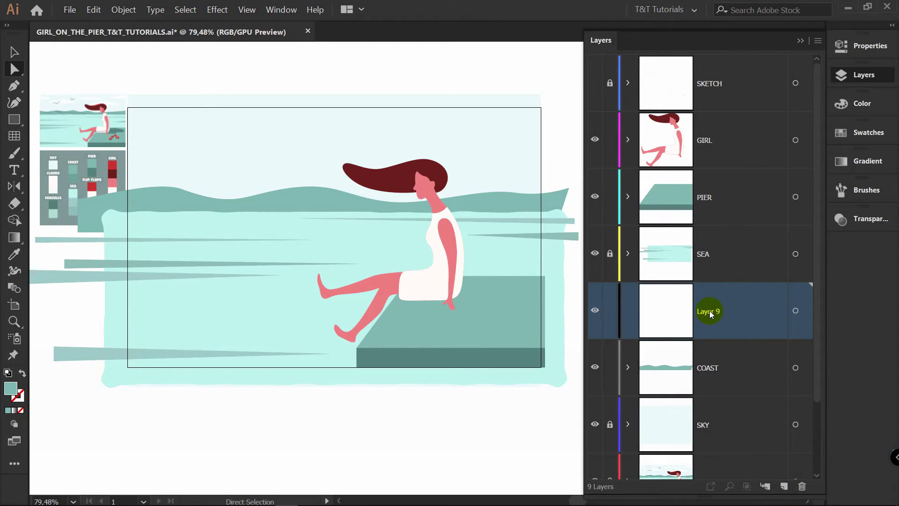
{"action": "left_click", "coordinate": [674, 209]}
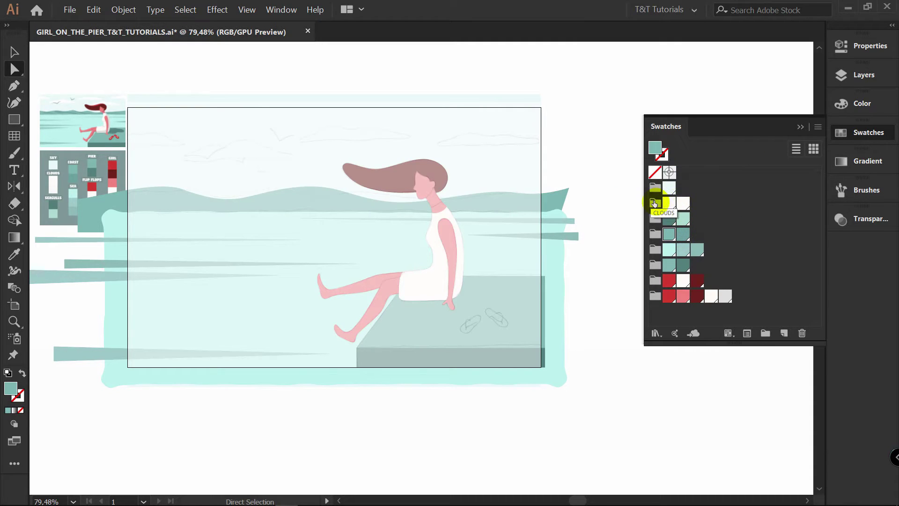
{"action": "left_click", "coordinate": [683, 205]}
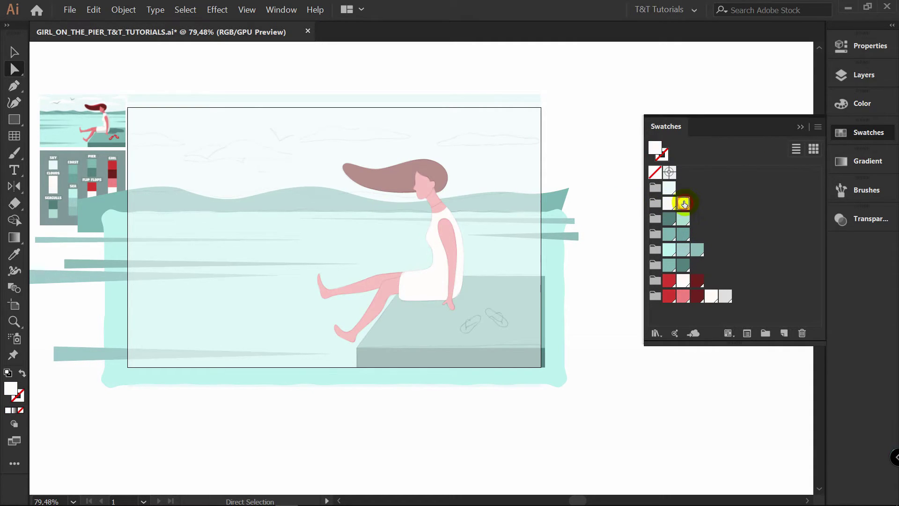
- Draw a closed, flattened cloud shape with the Pen tool over the sketched cloud near the artboard's right edge
{"action": "scroll", "coordinate": [515, 115], "scroll_direction": "up", "scroll_amount": 3}
{"action": "key", "text": "p"}
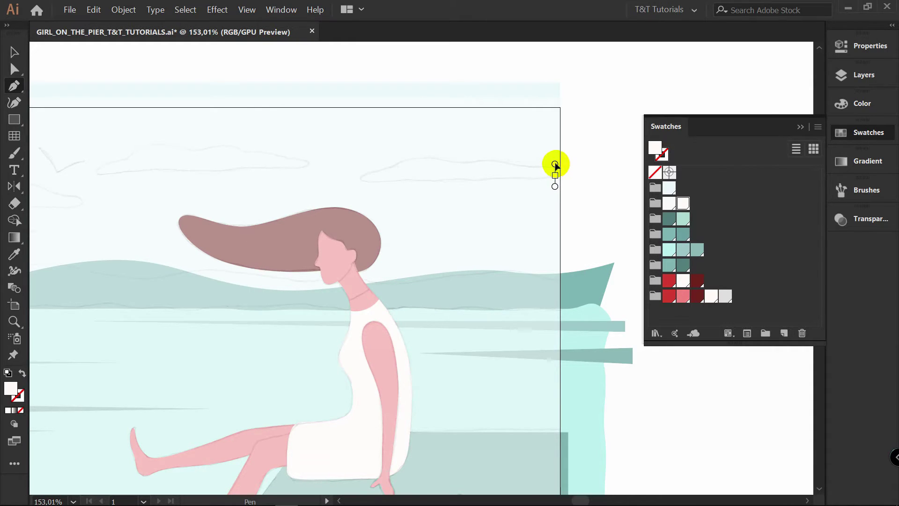
{"action": "left_click_drag", "start_coordinate": [453, 156], "coordinate": [408, 157]}
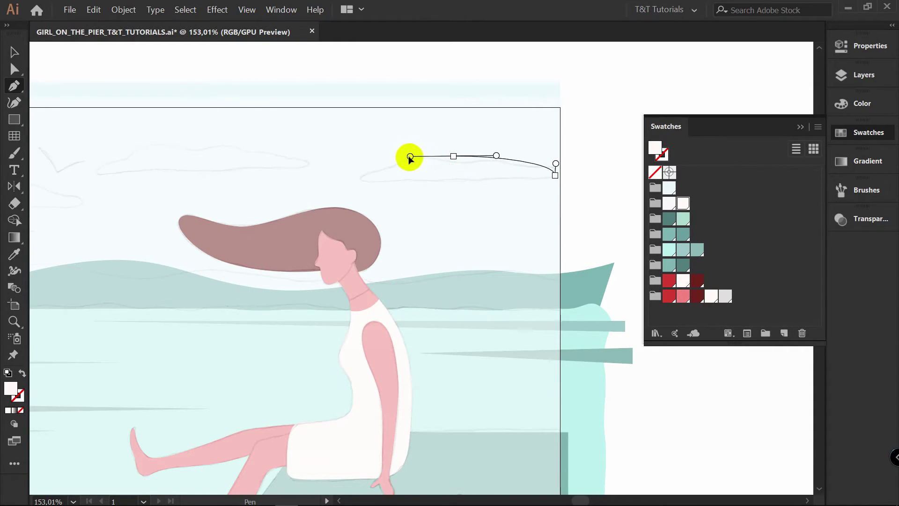
{"action": "left_click_drag", "start_coordinate": [363, 182], "coordinate": [361, 191]}
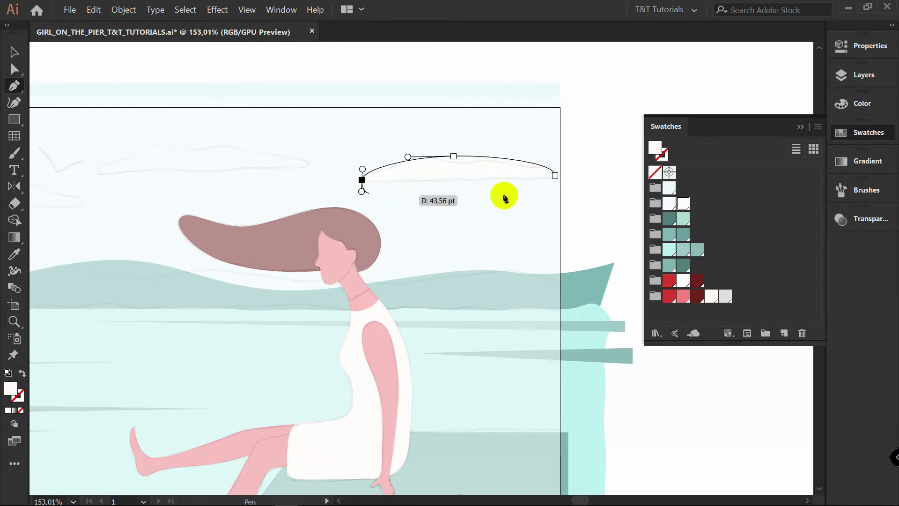
{"action": "left_click_drag", "start_coordinate": [555, 176], "coordinate": [554, 163]}
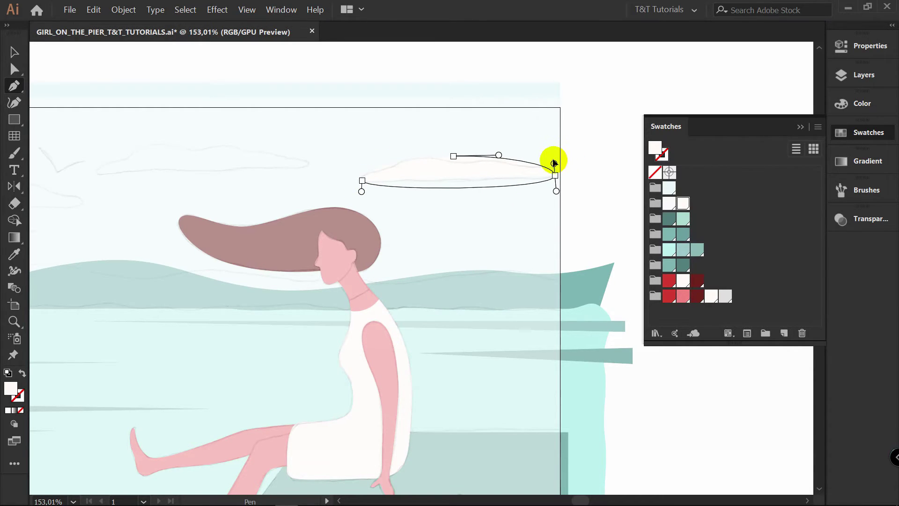
- Place three copies of the cloud across the sky over the other sketched clouds and hide the SKETCH layer
{"action": "key", "text": "v"}
{"action": "left_click_drag", "start_coordinate": [517, 128], "coordinate": [607, 126]}
{"action": "left_click_drag", "start_coordinate": [566, 167], "coordinate": [315, 151], "text": "alt"}
{"action": "key", "text": "space"}
{"action": "mouse_move", "coordinate": [341, 156]}
{"action": "left_mouse_down"}
{"action": "mouse_move", "coordinate": [488, 143]}
{"action": "mouse_move", "coordinate": [277, 178]}
{"action": "mouse_move", "coordinate": [385, 172]}
{"action": "left_mouse_up"}
{"action": "key", "text": "space"}
{"action": "left_click_drag", "start_coordinate": [419, 180], "coordinate": [212, 148]}
{"action": "left_click", "coordinate": [864, 75]}
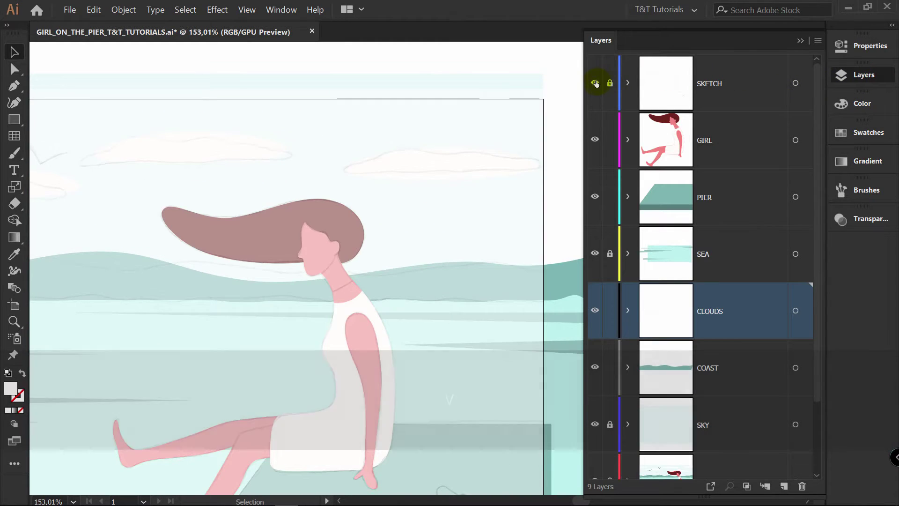
{"action": "left_click", "coordinate": [595, 83]}
- Reshape the rightmost cloud by shifting its top anchor sideways and raising the middle of its underside
{"action": "left_click", "coordinate": [484, 160]}
{"action": "key", "text": "a"}
{"action": "left_click_drag", "start_coordinate": [436, 148], "coordinate": [466, 145]}
{"action": "key", "text": "a"}
{"action": "left_click_drag", "start_coordinate": [436, 179], "coordinate": [432, 174]}
{"action": "key", "text": "a"}
- Raise the top anchor of the cloud above the girl's hair and add an anchor point to its underside
{"action": "left_click_drag", "start_coordinate": [278, 132], "coordinate": [273, 125]}
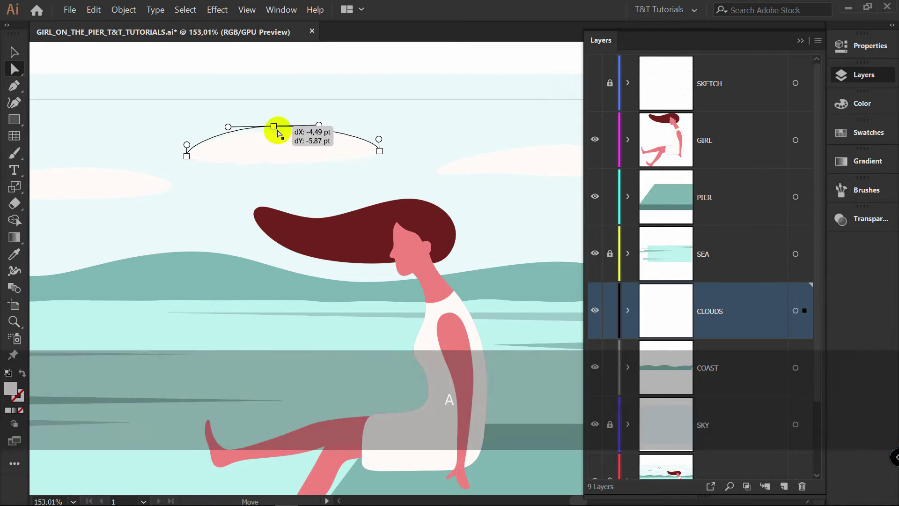
{"action": "key", "text": "space"}
{"action": "left_click_drag", "start_coordinate": [292, 173], "coordinate": [364, 133]}
{"action": "key", "text": "p"}
{"action": "left_click", "coordinate": [404, 136]}
{"action": "key", "text": "a"}
- Shorten the second cloud from the left, shift its top anchor, and raise the underside of the leftmost cloud
{"action": "key", "text": "a"}
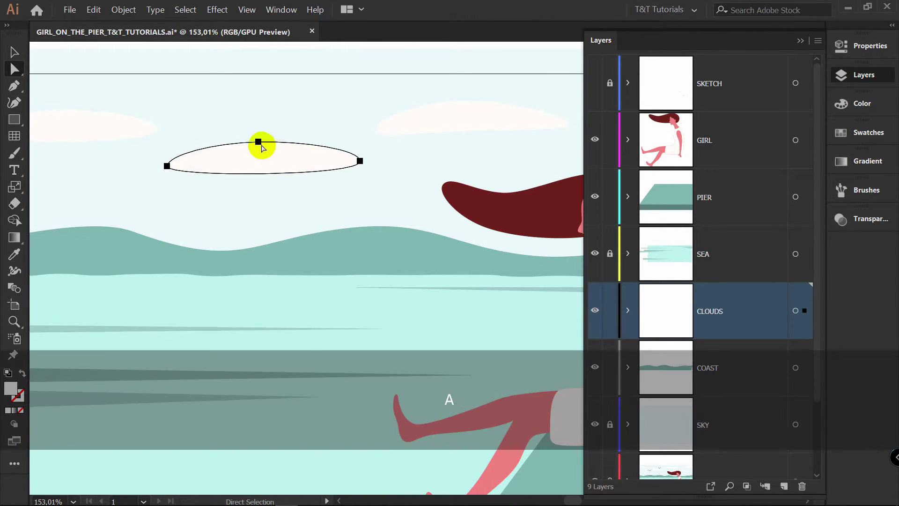
{"action": "left_click_drag", "start_coordinate": [260, 142], "coordinate": [277, 137]}
{"action": "left_click_drag", "start_coordinate": [360, 162], "coordinate": [338, 161]}
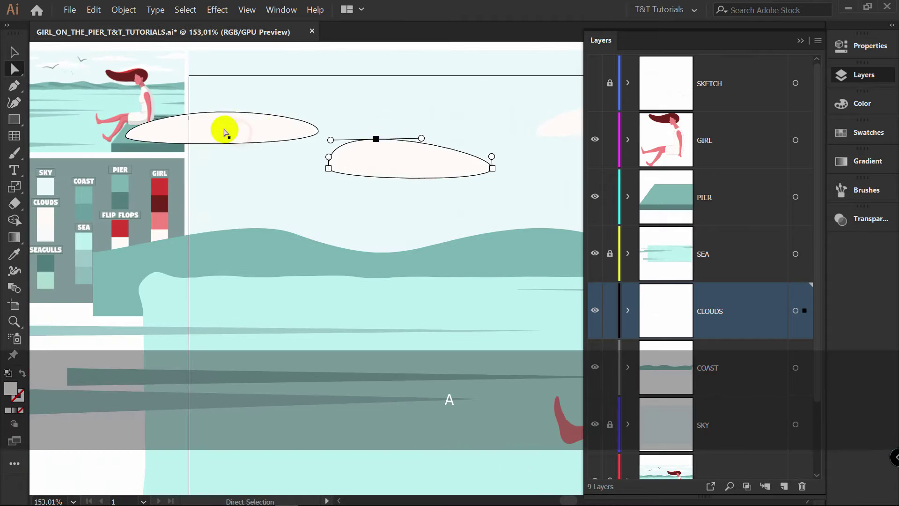
{"action": "left_click", "coordinate": [225, 128]}
{"action": "key", "text": "a"}
{"action": "left_click_drag", "start_coordinate": [242, 143], "coordinate": [242, 135]}
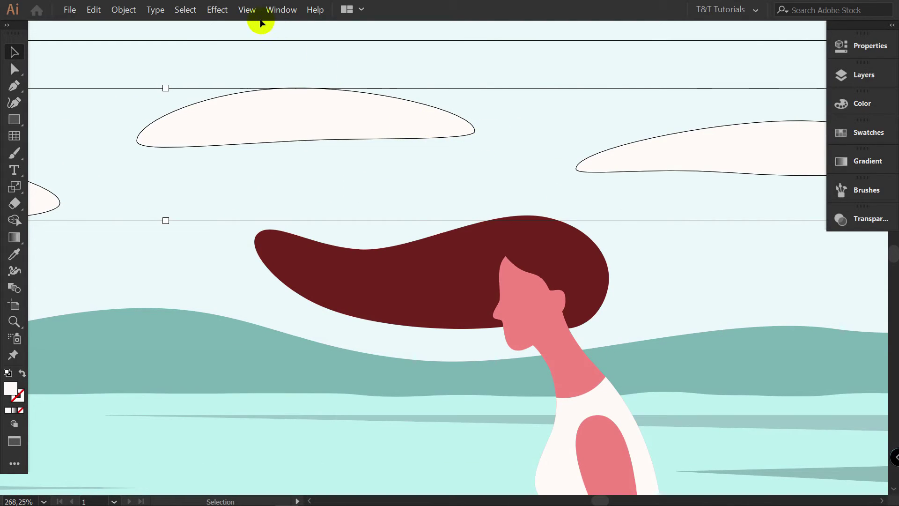
- Apply a Roughen effect to the clouds with a small absolute size, detail of 8/in and smooth points
{"action": "left_click", "coordinate": [217, 10]}
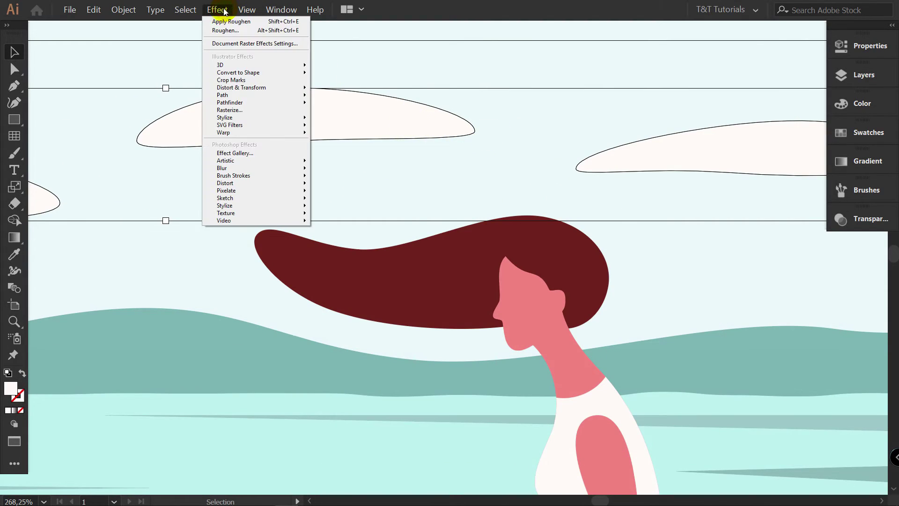
{"action": "mouse_move", "coordinate": [241, 87]}
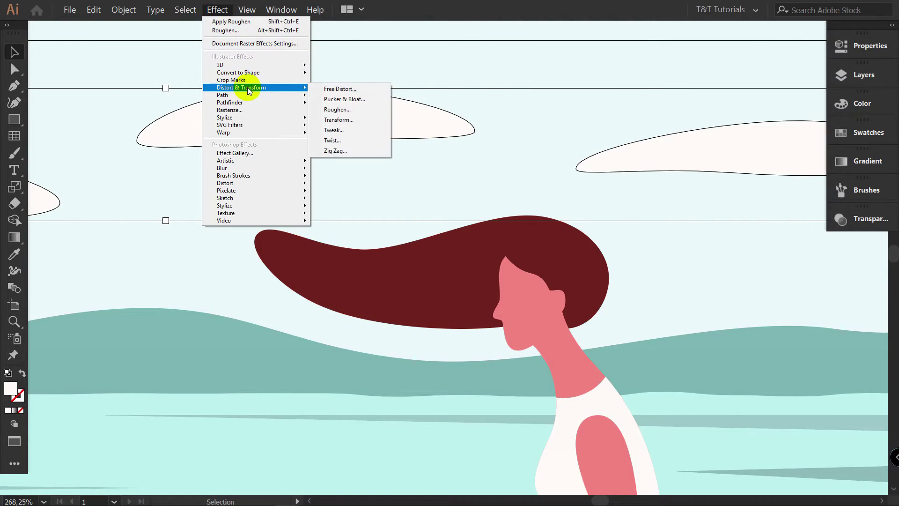
{"action": "left_click", "coordinate": [334, 110]}
{"action": "left_click_drag", "start_coordinate": [656, 141], "coordinate": [692, 223]}
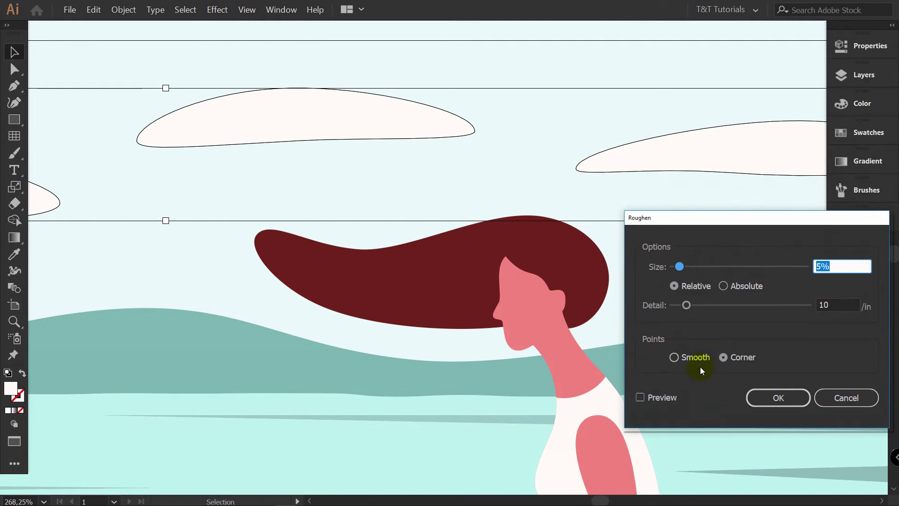
{"action": "left_click", "coordinate": [681, 369]}
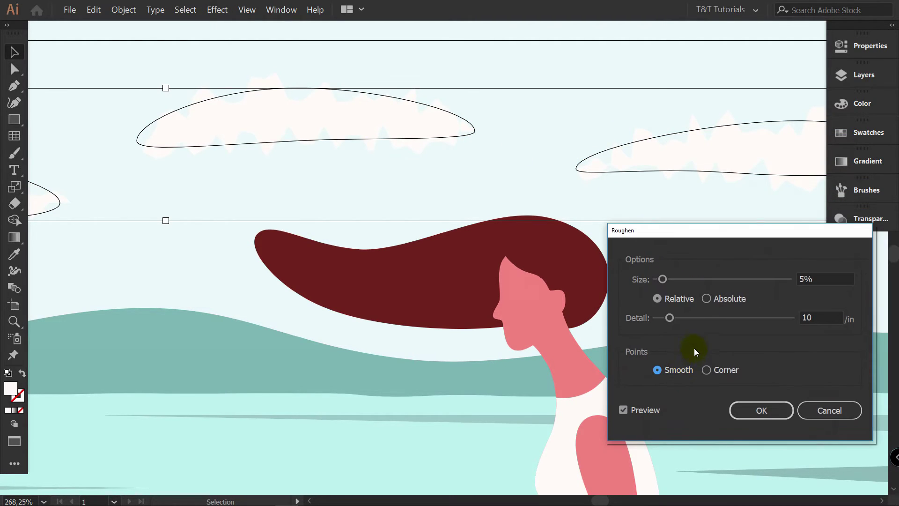
{"action": "left_click_drag", "start_coordinate": [669, 319], "coordinate": [671, 319]}
{"action": "left_click", "coordinate": [667, 282]}
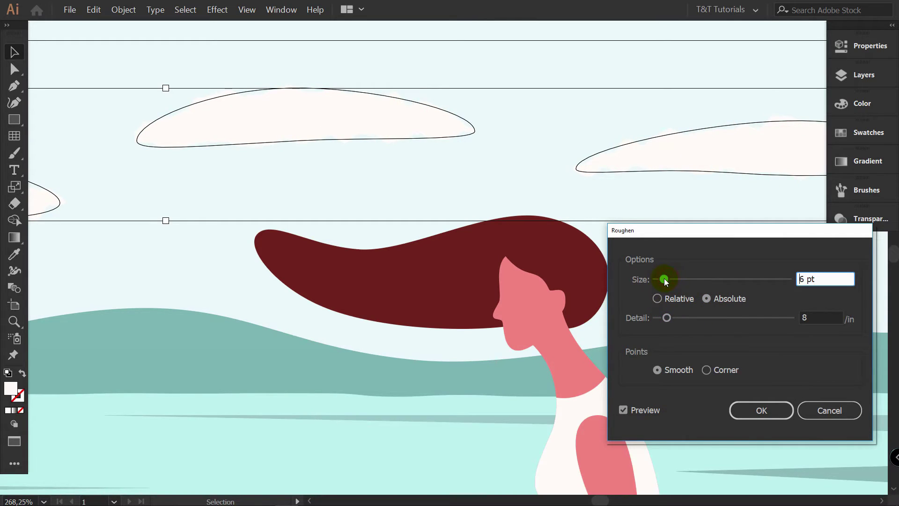
{"action": "left_click", "coordinate": [747, 408]}
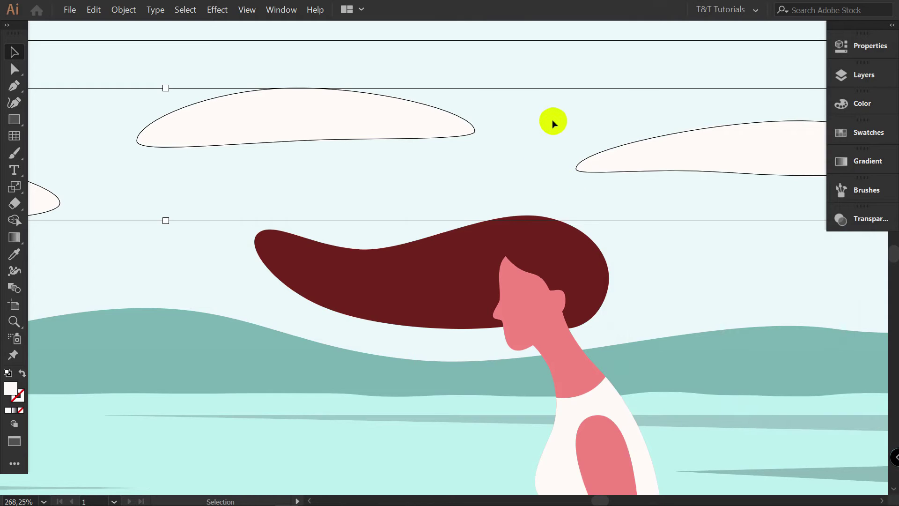
- Examine the roughened edges of the clouds up close across the sky
{"action": "left_click", "coordinate": [607, 133]}
{"action": "key", "text": "z"}
{"action": "left_click_drag", "start_coordinate": [334, 96], "coordinate": [422, 102]}
{"action": "key", "text": "space"}
{"action": "left_click_drag", "start_coordinate": [421, 107], "coordinate": [572, 111]}
{"action": "key", "text": "v"}
{"action": "left_click", "coordinate": [420, 248]}
{"action": "key", "text": "space"}
{"action": "left_click_drag", "start_coordinate": [704, 232], "coordinate": [213, 236]}
{"action": "left_click_drag", "start_coordinate": [550, 259], "coordinate": [370, 257]}
{"action": "key", "text": "space"}
{"action": "key", "text": "v"}
{"action": "left_click_drag", "start_coordinate": [768, 291], "coordinate": [504, 273]}
{"action": "key", "text": "z"}
{"action": "key", "text": "v"}
- Add an anchor point to the underside of the second cloud from the left and raise it to flatten the base
{"action": "key", "text": "space"}
{"action": "left_click_drag", "start_coordinate": [259, 263], "coordinate": [578, 223]}
{"action": "key", "text": "z"}
{"action": "left_click_drag", "start_coordinate": [301, 225], "coordinate": [450, 235]}
{"action": "key", "text": "a"}
{"action": "left_click", "coordinate": [362, 259]}
{"action": "key", "text": "p"}
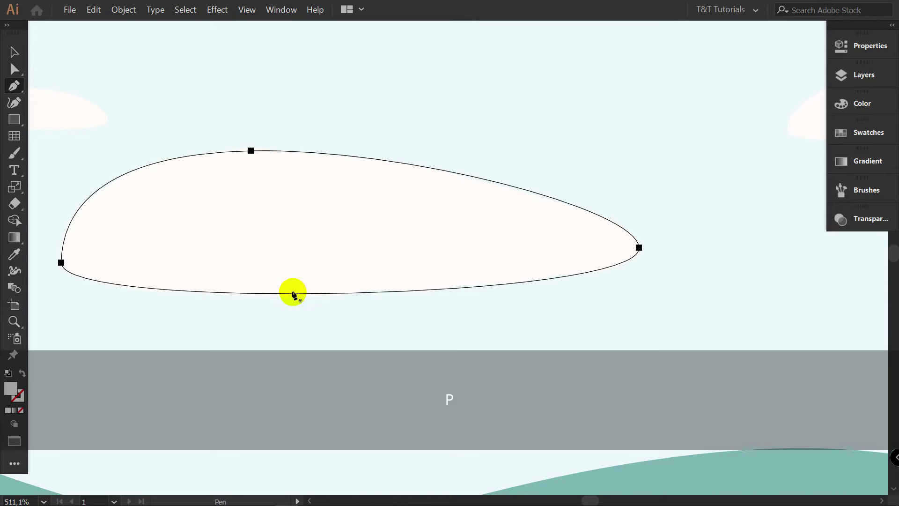
{"action": "left_click", "coordinate": [293, 294]}
{"action": "key", "text": "a"}
{"action": "left_click_drag", "start_coordinate": [292, 293], "coordinate": [301, 278]}
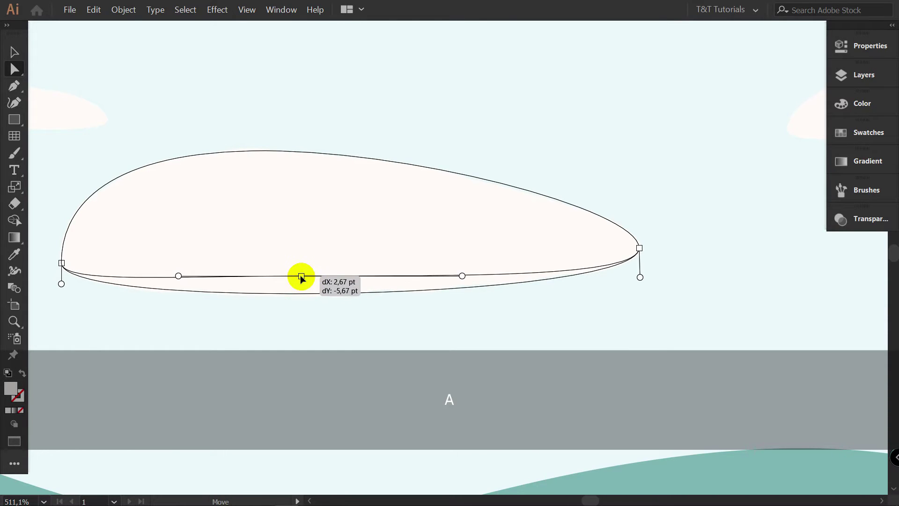
- Add an anchor to the same cloud's top edge and shape the edge into two humps with a dip between them
{"action": "key", "text": "p"}
{"action": "left_click", "coordinate": [380, 160]}
{"action": "key", "text": "a"}
{"action": "left_click_drag", "start_coordinate": [380, 161], "coordinate": [368, 183]}
{"action": "left_click_drag", "start_coordinate": [497, 200], "coordinate": [510, 148]}
{"action": "left_click_drag", "start_coordinate": [251, 151], "coordinate": [203, 145]}
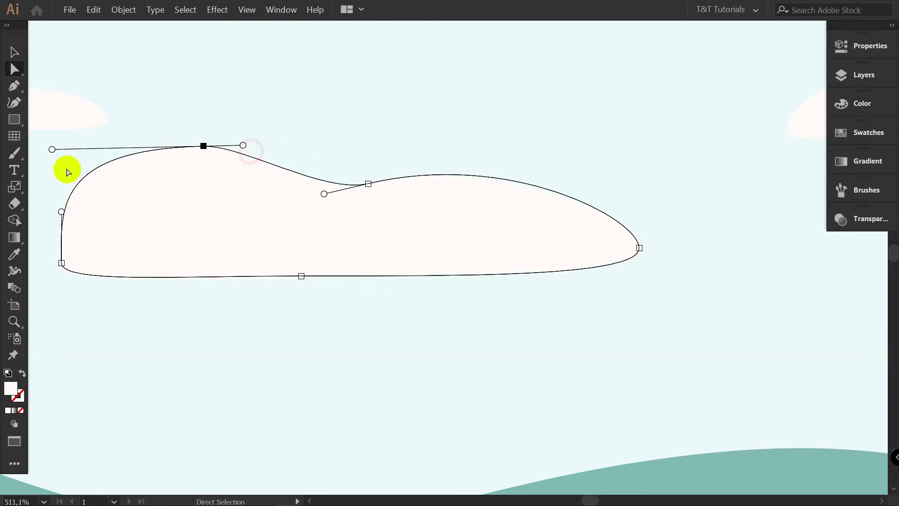
- Tilt the handles of the taller hump's crest, round the cloud's left slope and extend its right tip outward
{"action": "left_click_drag", "start_coordinate": [52, 149], "coordinate": [132, 186]}
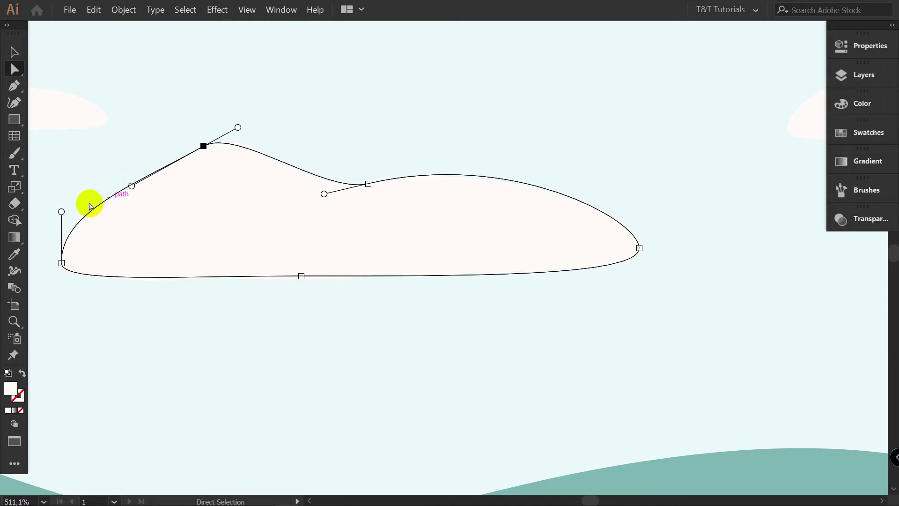
{"action": "left_click_drag", "start_coordinate": [61, 212], "coordinate": [61, 171]}
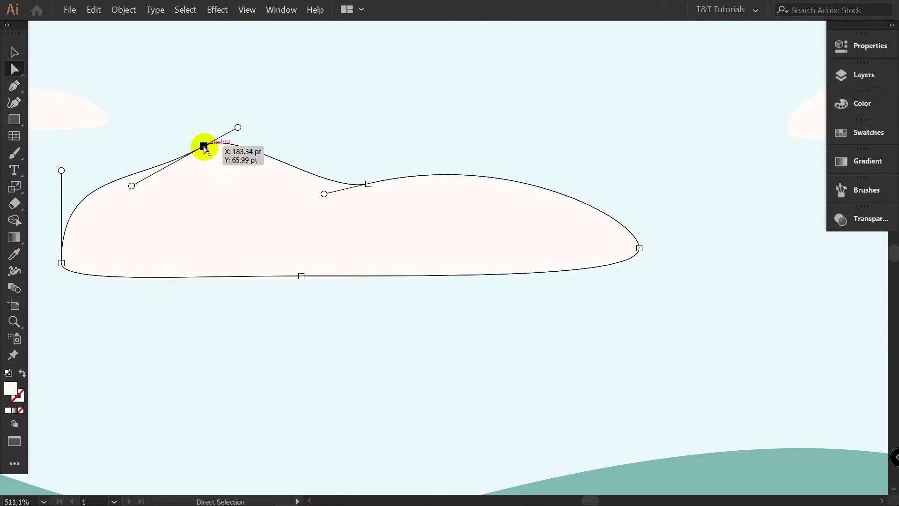
{"action": "left_click", "coordinate": [640, 248]}
{"action": "left_click_drag", "start_coordinate": [641, 249], "coordinate": [652, 247]}
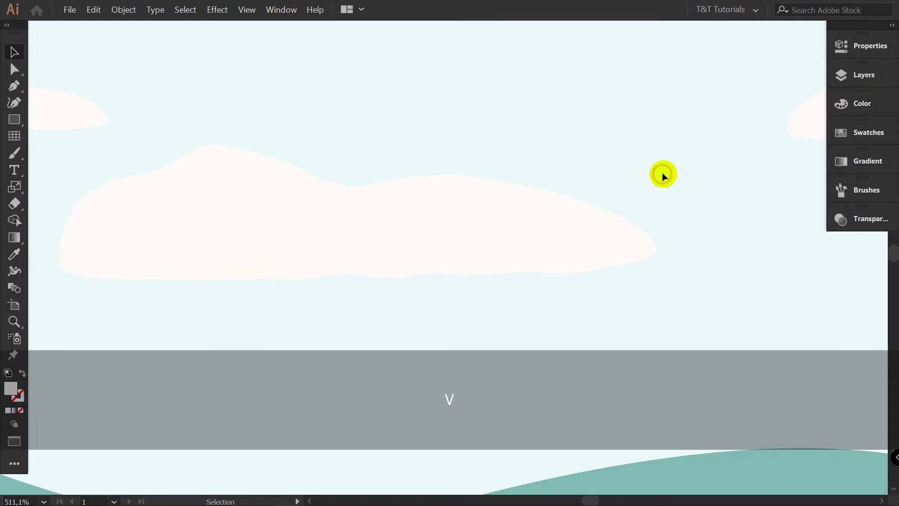
- Undo the last cloud edits, round the left end again, add a dip on the left slope and extend the left tip
{"action": "key", "text": "ctrl+z"}
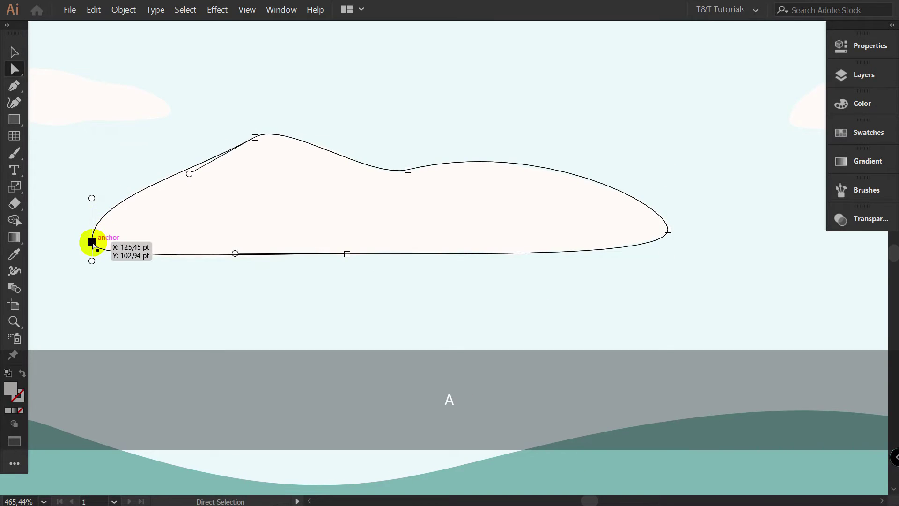
{"action": "left_click_drag", "start_coordinate": [91, 198], "coordinate": [92, 178]}
{"action": "key", "text": "p"}
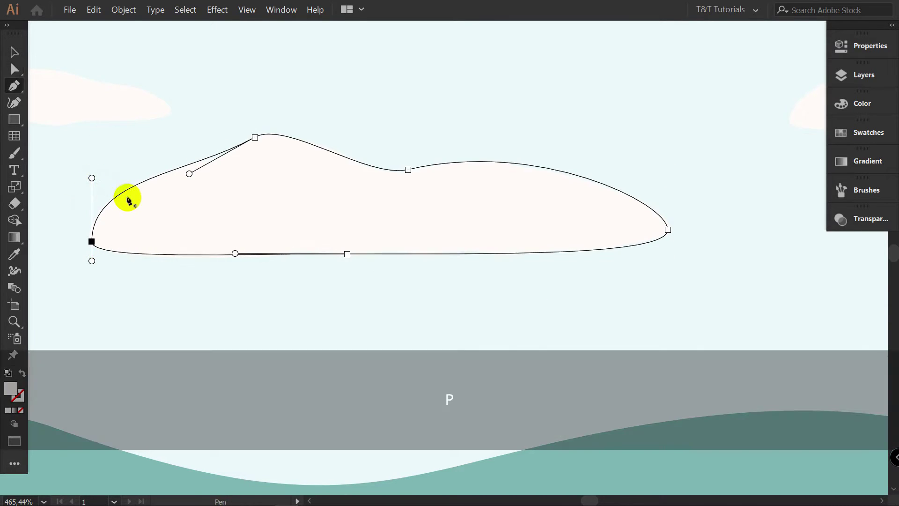
{"action": "left_click", "coordinate": [151, 179]}
{"action": "key", "text": "a"}
{"action": "left_click_drag", "start_coordinate": [150, 180], "coordinate": [151, 202]}
{"action": "left_click_drag", "start_coordinate": [92, 241], "coordinate": [66, 241]}
{"action": "left_click", "coordinate": [373, 311]}
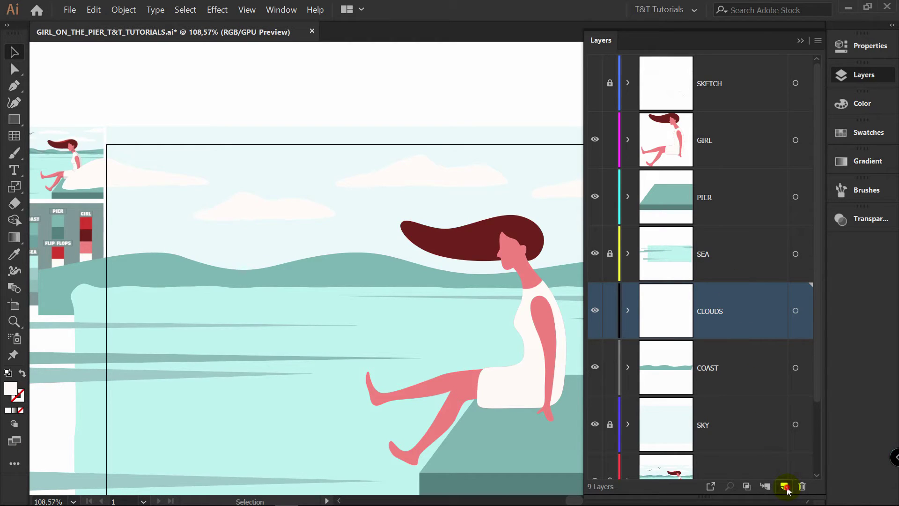
- Create a SEAGULLS layer above CLOUDS and choose the seagulls group's darker swatch as fill
{"action": "left_click", "coordinate": [784, 487]}
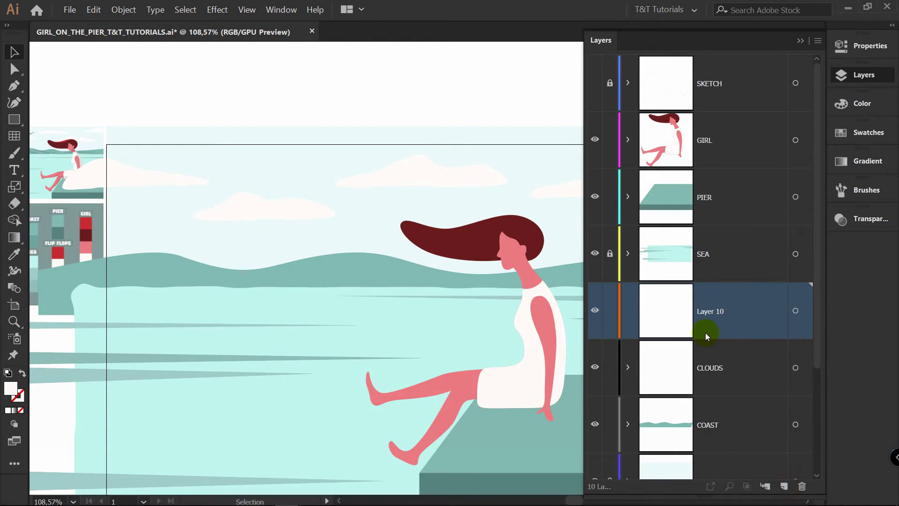
{"action": "double_click", "coordinate": [710, 313]}
{"action": "type", "text": "SEAGULLS"}
{"action": "key", "text": "Return"}
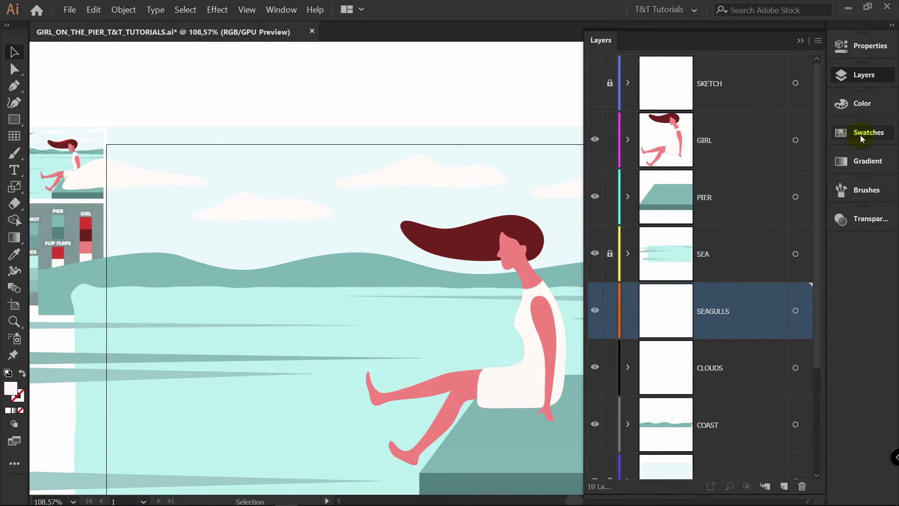
{"action": "left_click", "coordinate": [860, 135]}
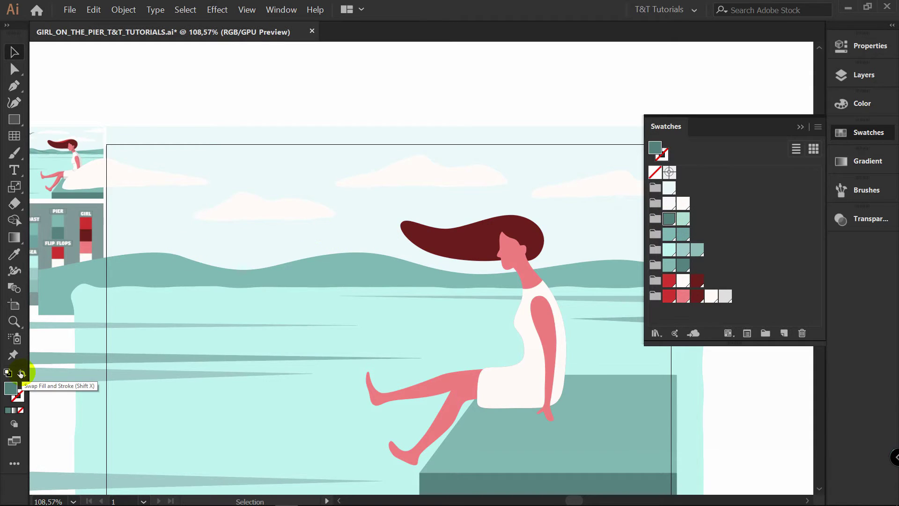
- Swap the seagull colour from fill to stroke and show the SKETCH layer over the artwork
{"action": "key", "text": "z"}
{"action": "left_click_drag", "start_coordinate": [260, 197], "coordinate": [332, 174]}
{"action": "key", "text": "v"}
{"action": "left_click", "coordinate": [863, 75]}
{"action": "left_click", "coordinate": [597, 82]}
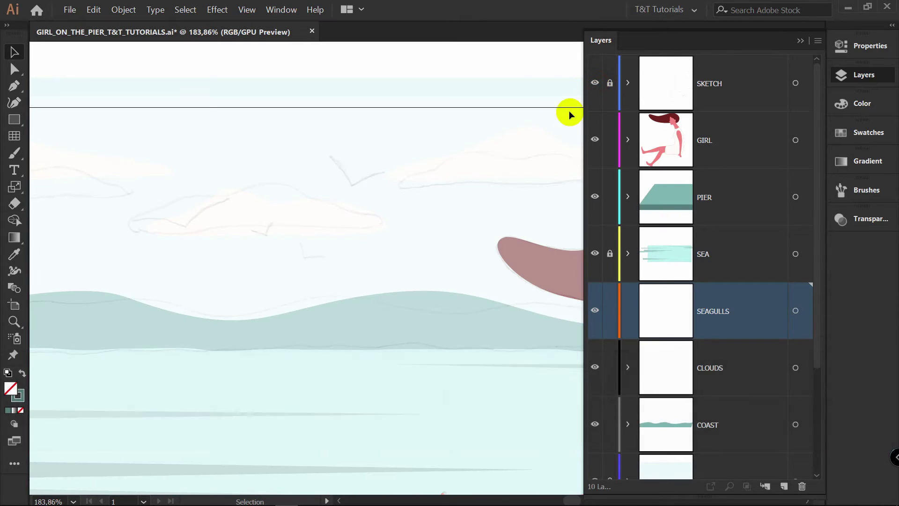
- Lock the CLOUDS layer while keeping SEAGULLS as the active layer for drawing
{"action": "key", "text": "z"}
{"action": "left_click_drag", "start_coordinate": [134, 217], "coordinate": [237, 202]}
{"action": "key", "text": "v"}
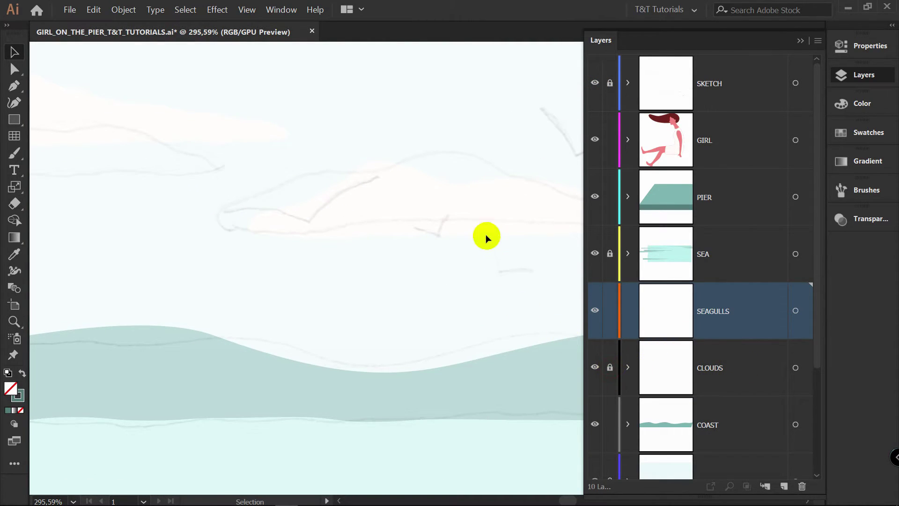
{"action": "scroll", "coordinate": [736, 330], "scroll_direction": "down", "scroll_amount": 3}
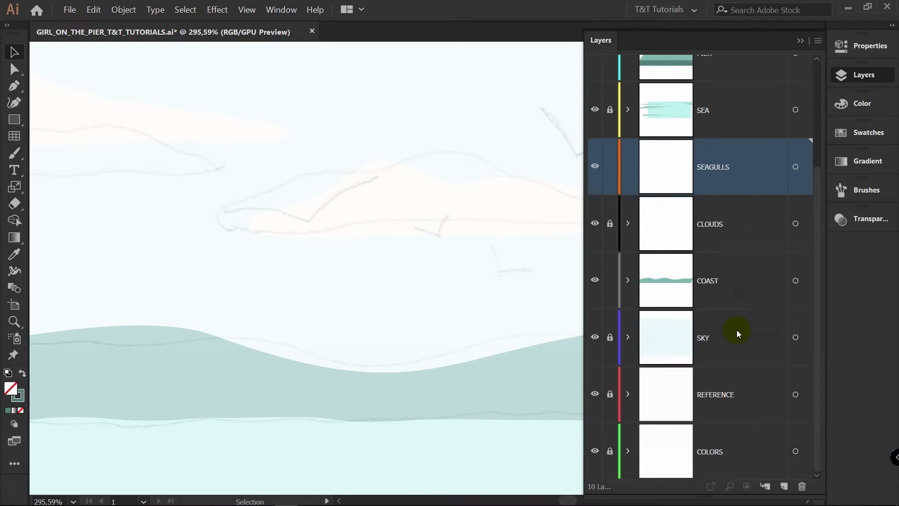
{"action": "scroll", "coordinate": [737, 331], "scroll_direction": "up", "scroll_amount": 3}
- Trace the sketched seagull over the middle cloud with the Pen tool as an open two-wing curve about 88 by 26 pt
{"action": "key", "text": "p"}
{"action": "left_click_drag", "start_coordinate": [381, 176], "coordinate": [356, 182]}
{"action": "left_click_drag", "start_coordinate": [310, 224], "coordinate": [280, 212]}
{"action": "left_click", "coordinate": [221, 214]}
{"action": "left_click_drag", "start_coordinate": [201, 216], "coordinate": [195, 217]}
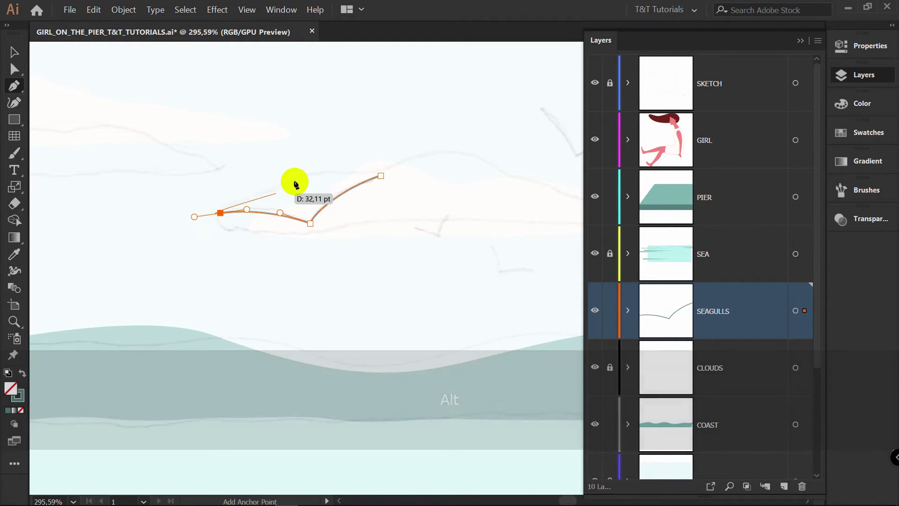
- Give the first seagull a 2 pt stroke with the elliptical width profile that tapers at both ends
{"action": "key", "text": "v"}
{"action": "left_click", "coordinate": [855, 47]}
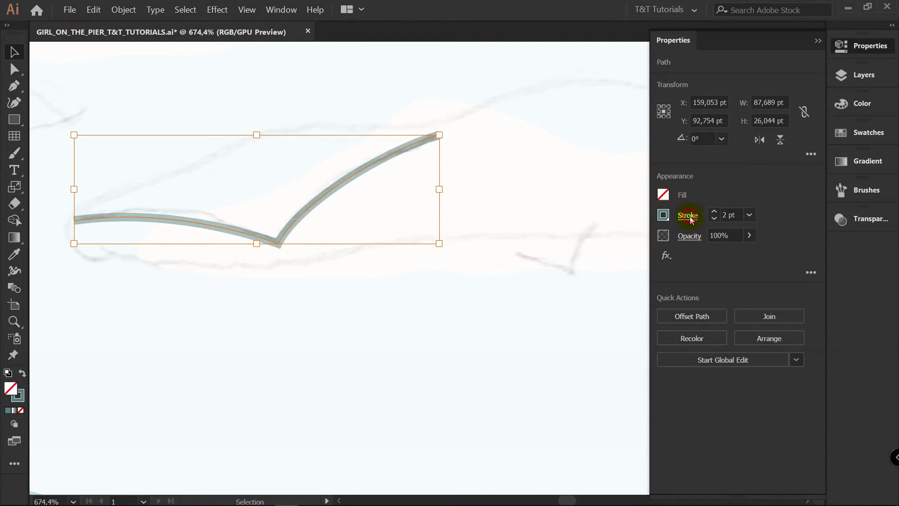
{"action": "left_click", "coordinate": [688, 215]}
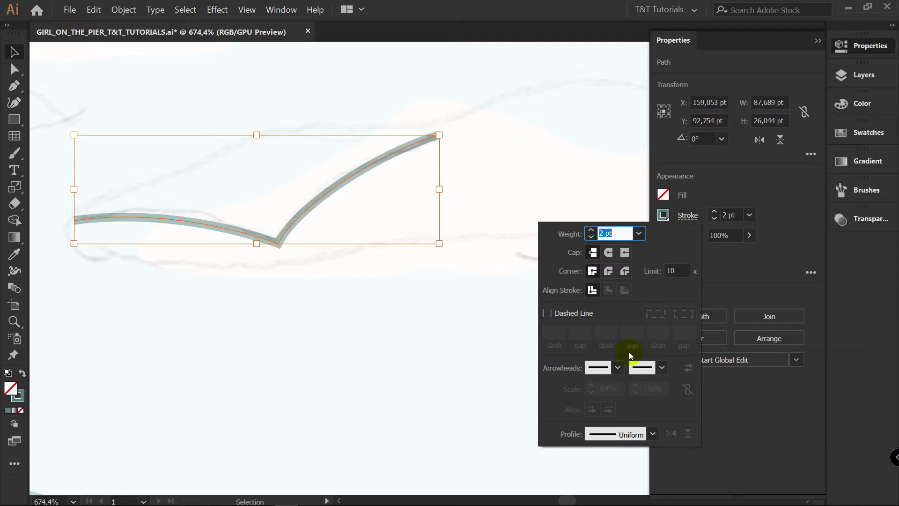
{"action": "left_click", "coordinate": [653, 434]}
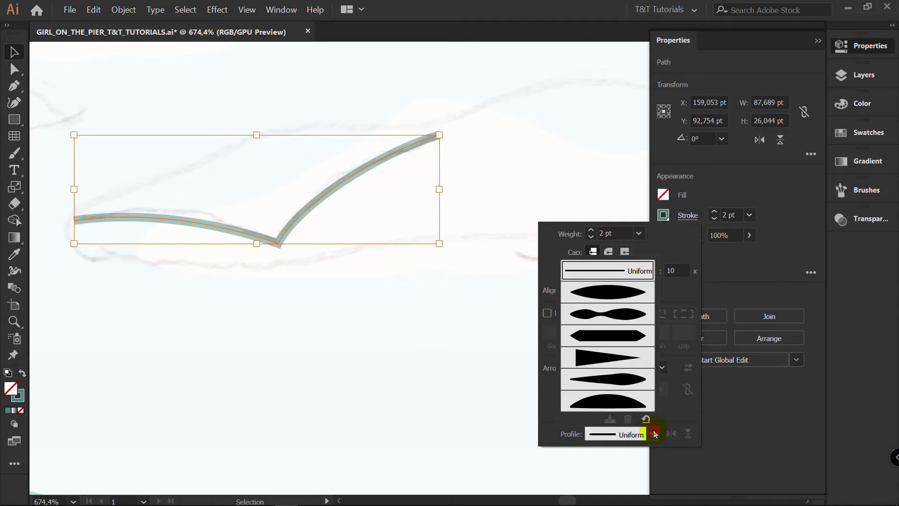
{"action": "left_click", "coordinate": [612, 296]}
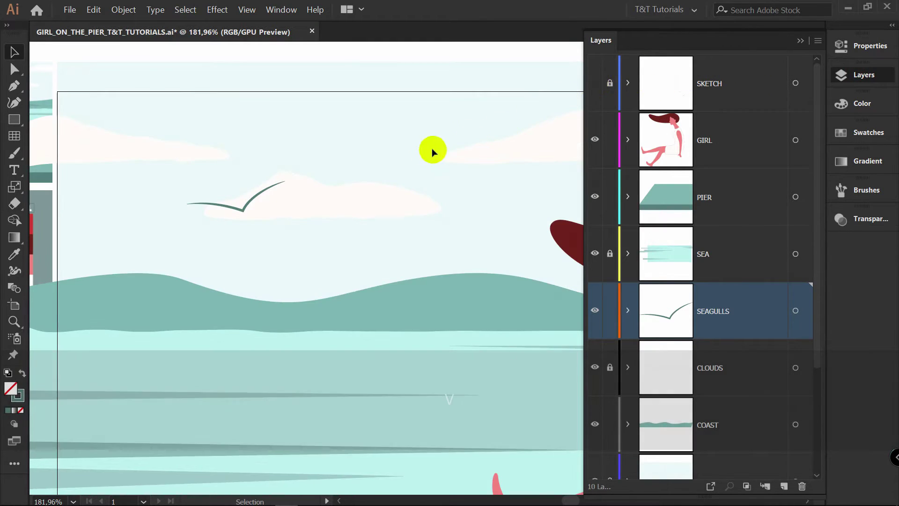
- Trace the second sketched seagull, up and right of the first, as an open two-wing curve about 56 by 28 pt
{"action": "key", "text": "z"}
{"action": "left_click_drag", "start_coordinate": [379, 155], "coordinate": [240, 160]}
{"action": "key", "text": "space"}
{"action": "key", "text": "z"}
{"action": "left_click_drag", "start_coordinate": [184, 168], "coordinate": [297, 249]}
{"action": "key", "text": "v"}
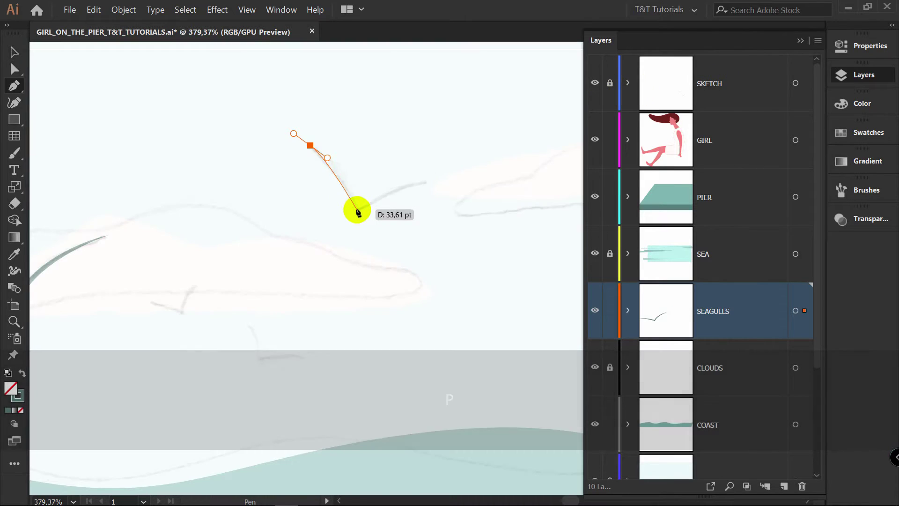
{"action": "left_click_drag", "start_coordinate": [357, 211], "coordinate": [364, 227]}
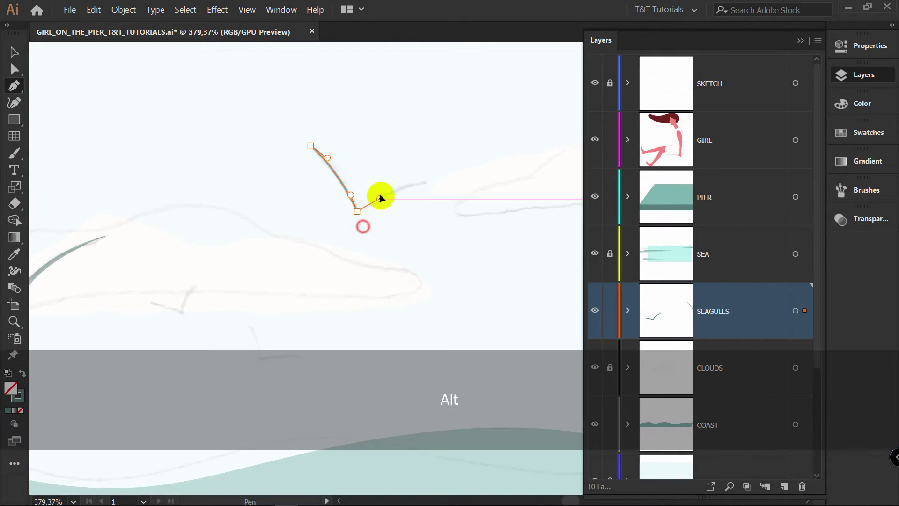
{"action": "left_click_drag", "start_coordinate": [453, 185], "coordinate": [464, 182]}
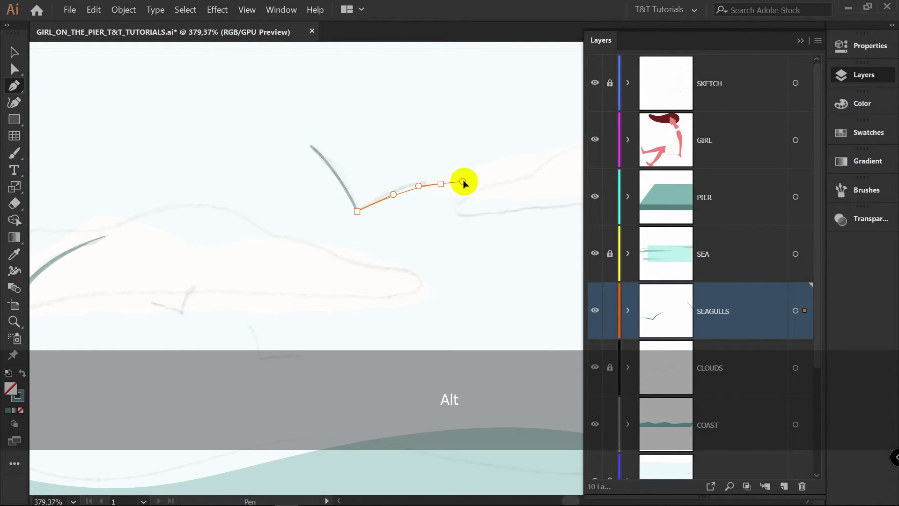
- Apply the elliptical tapered width profile to the second seagull and set its stroke weight to 2 pt
{"action": "key", "text": "v"}
{"action": "left_click", "coordinate": [860, 51]}
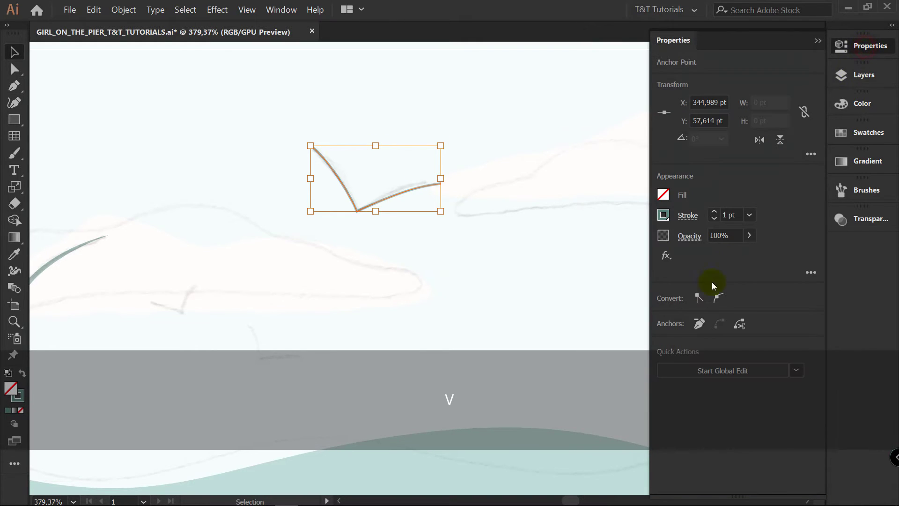
{"action": "left_click", "coordinate": [688, 216]}
{"action": "left_click", "coordinate": [654, 435]}
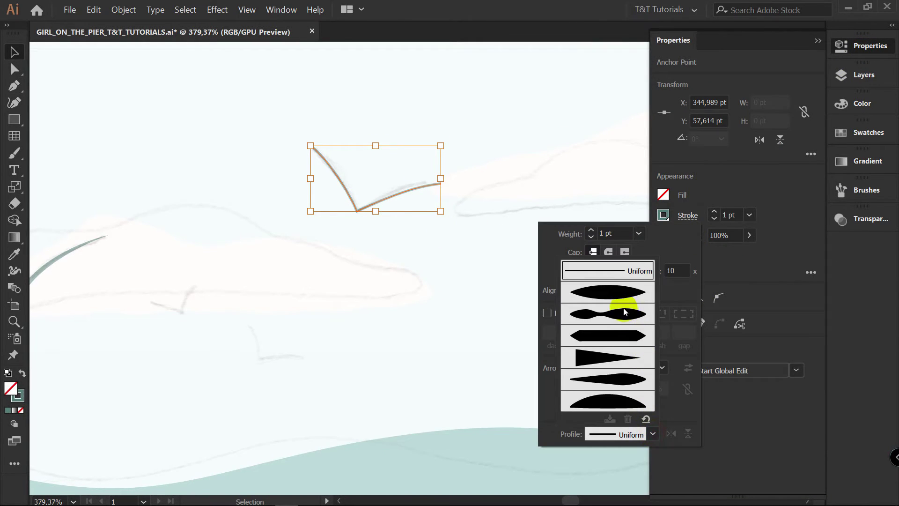
{"action": "left_click", "coordinate": [612, 293]}
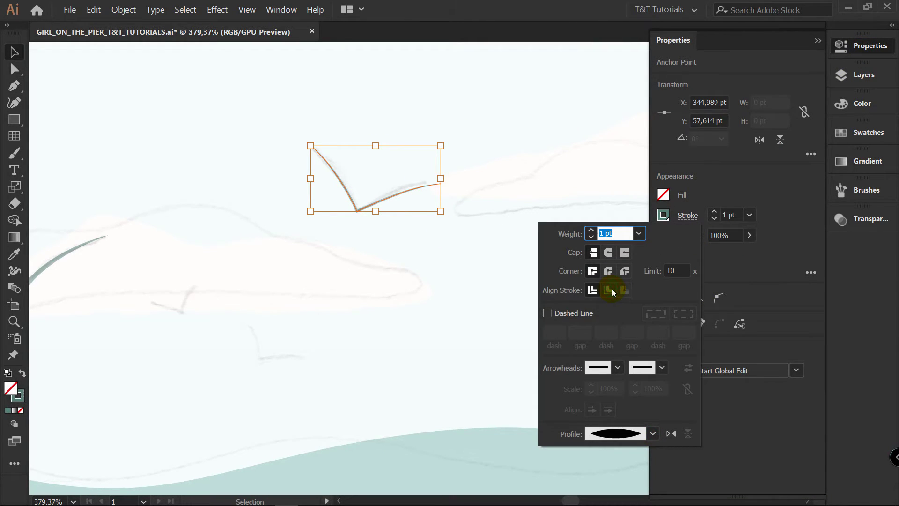
{"action": "left_click", "coordinate": [714, 214]}
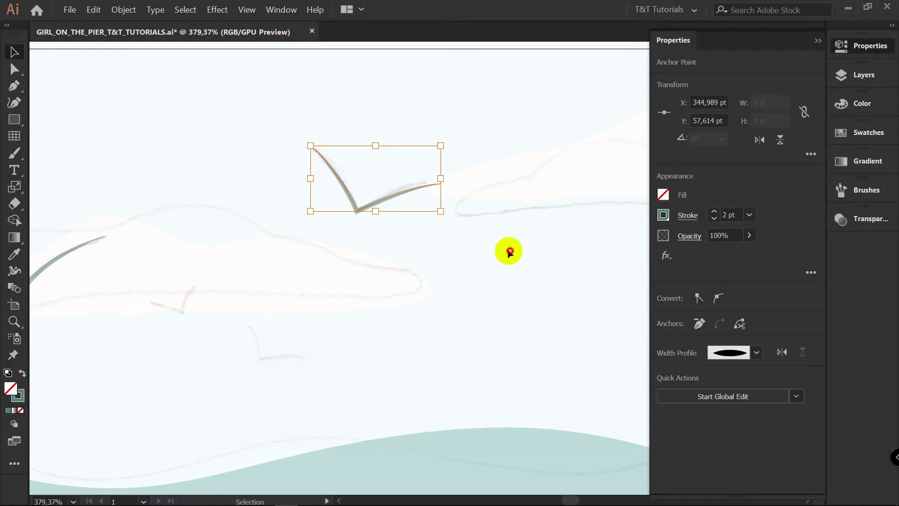
{"action": "left_click", "coordinate": [510, 252]}
- Select the second seagull and expand its appearance into a filled outline shape
{"action": "key", "text": "z"}
{"action": "left_click", "coordinate": [389, 207]}
{"action": "key", "text": "v"}
{"action": "left_click", "coordinate": [358, 205]}
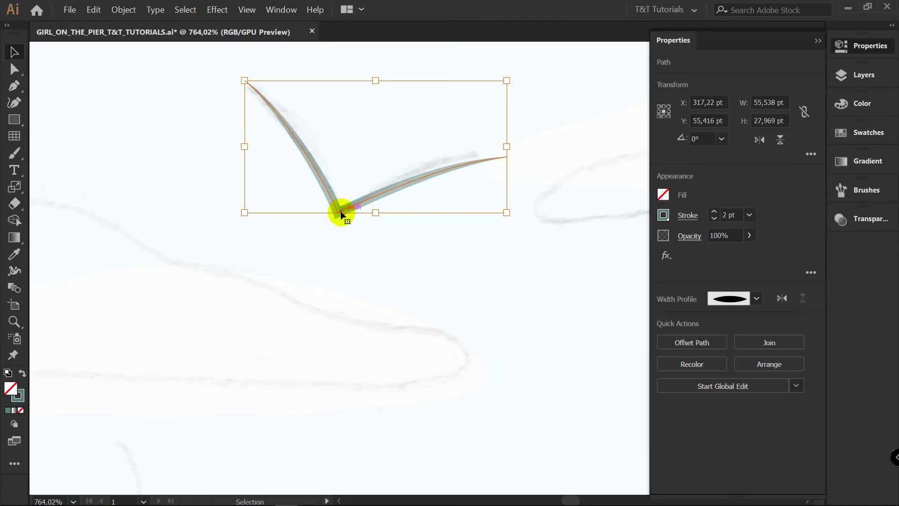
{"action": "left_click", "coordinate": [123, 9]}
{"action": "left_click", "coordinate": [126, 115]}
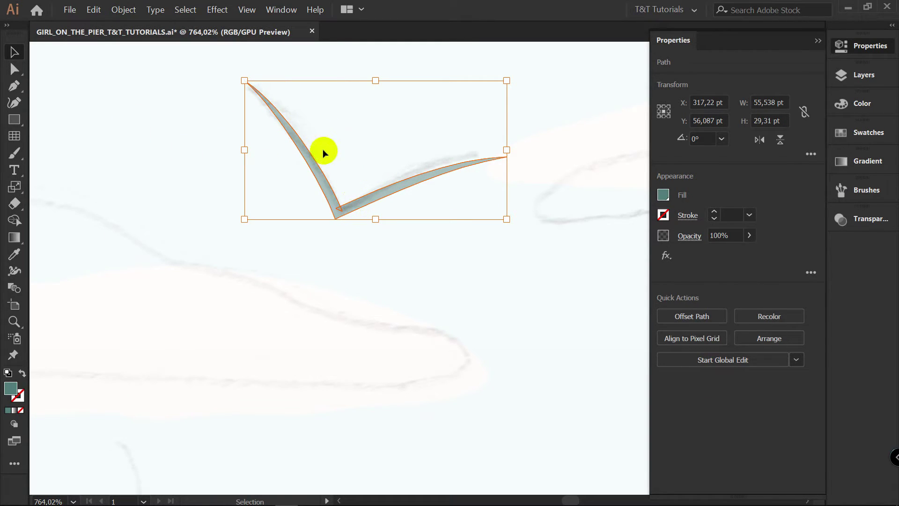
- Clean up the overlapping anchors at the second seagull's inner corner so both wings meet at one point
{"action": "key", "text": "z"}
{"action": "left_click_drag", "start_coordinate": [351, 200], "coordinate": [453, 175]}
{"action": "key", "text": "a"}
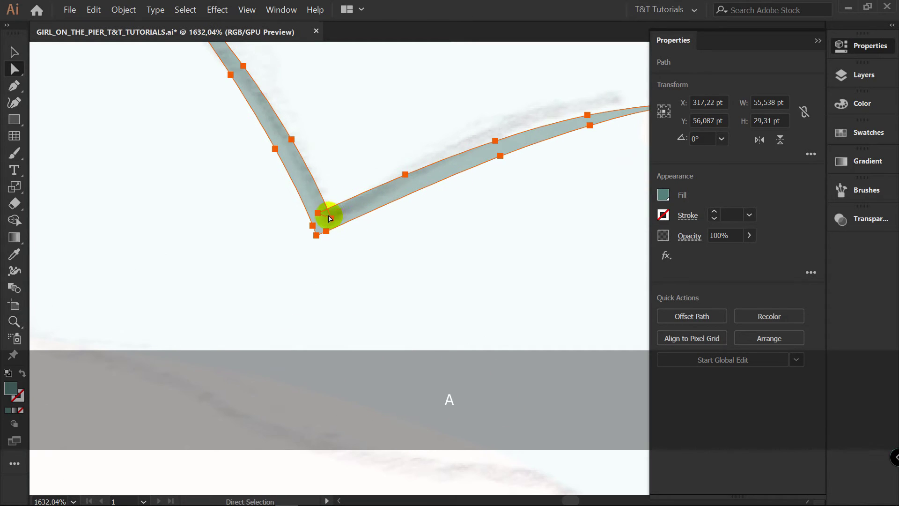
{"action": "left_click", "coordinate": [318, 215]}
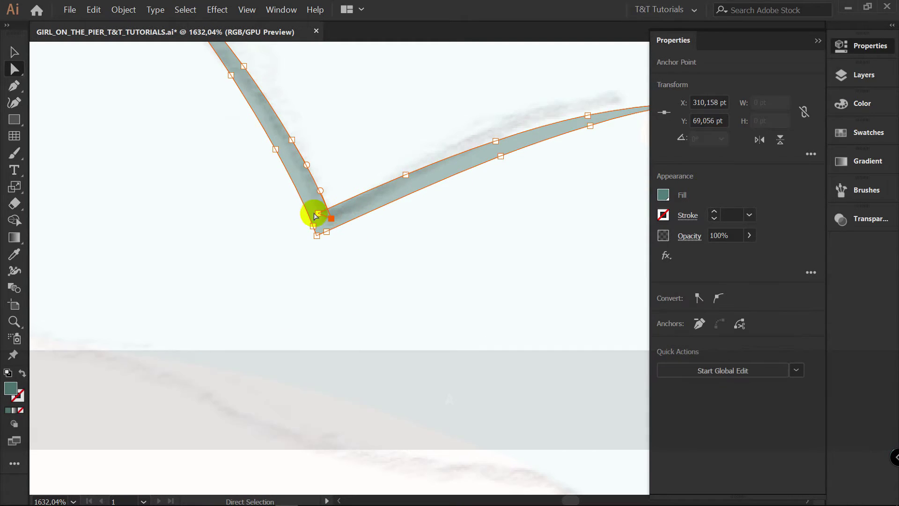
{"action": "left_click_drag", "start_coordinate": [319, 216], "coordinate": [334, 200]}
{"action": "key", "text": "p"}
{"action": "key", "text": "a"}
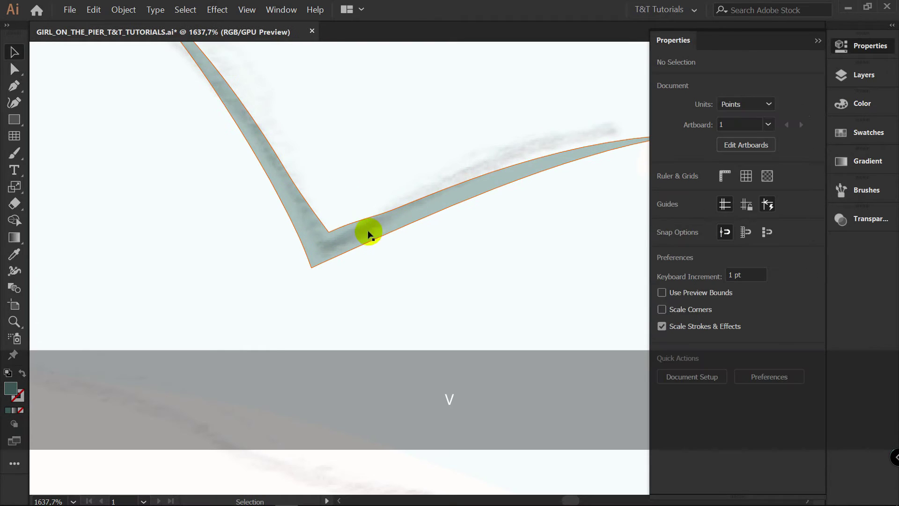
- Delete the two surplus anchors beside the outer lower corner of the second seagull
{"action": "key", "text": "a"}
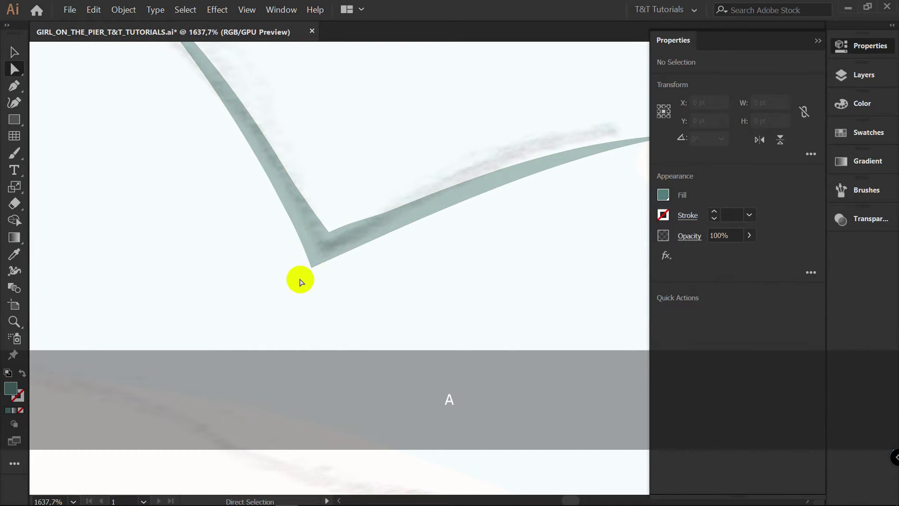
{"action": "key", "text": "space"}
{"action": "left_click_drag", "start_coordinate": [415, 237], "coordinate": [350, 283]}
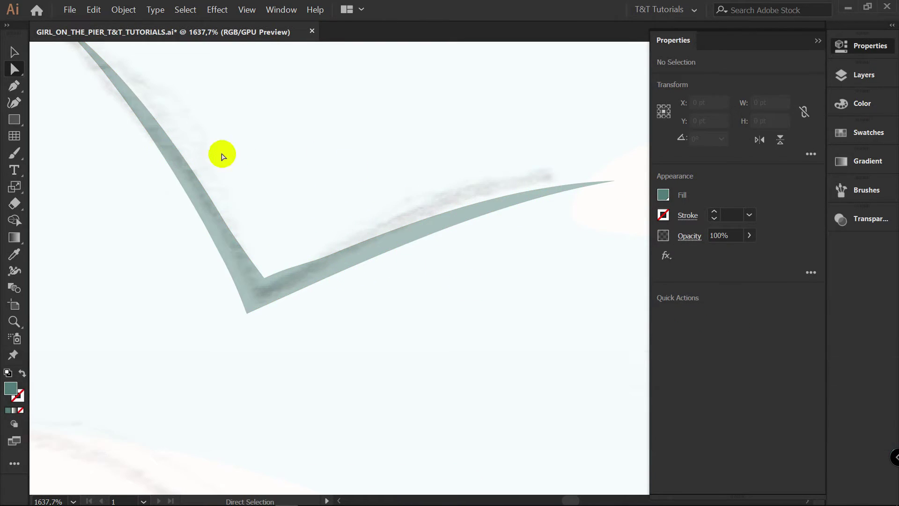
{"action": "key", "text": "z"}
{"action": "left_click_drag", "start_coordinate": [283, 182], "coordinate": [262, 188]}
{"action": "key", "text": "p"}
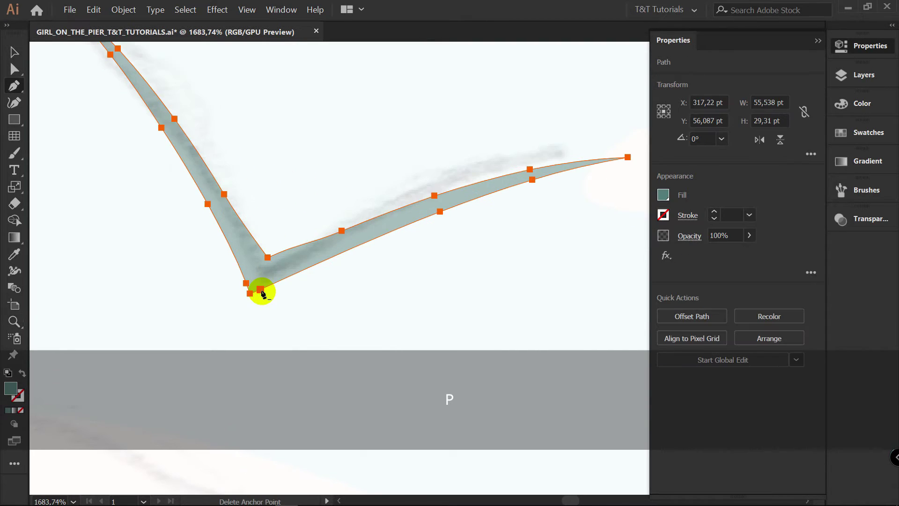
{"action": "left_click", "coordinate": [261, 289]}
{"action": "left_click", "coordinate": [246, 283]}
- Convert the second seagull's corner anchors to smooth and reshape the joint between its wings into a rounded body
{"action": "key", "text": "a"}
{"action": "left_click", "coordinate": [251, 294]}
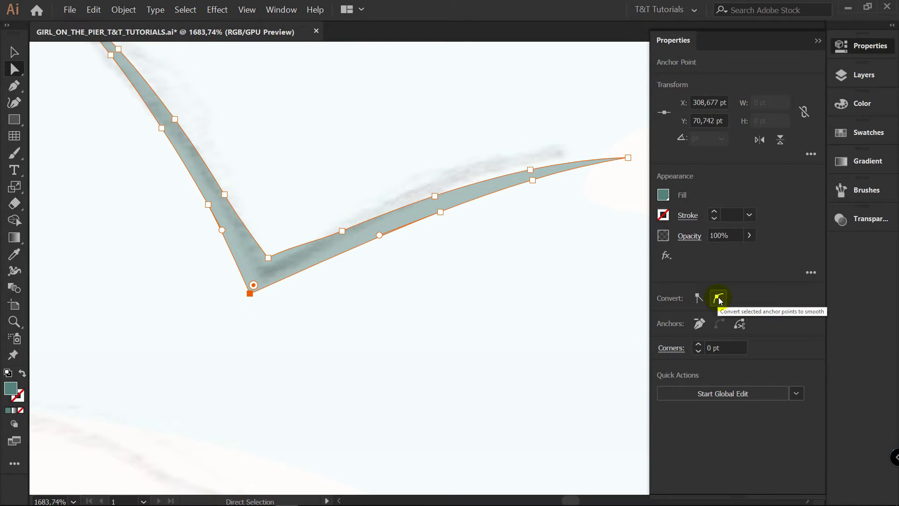
{"action": "left_click", "coordinate": [719, 298]}
{"action": "mouse_move", "coordinate": [250, 294]}
{"action": "left_mouse_down"}
{"action": "mouse_move", "coordinate": [265, 253]}
{"action": "mouse_move", "coordinate": [256, 295]}
{"action": "left_mouse_up"}
{"action": "left_click", "coordinate": [723, 302]}
{"action": "left_click_drag", "start_coordinate": [330, 321], "coordinate": [291, 301]}
{"action": "key", "text": "p"}
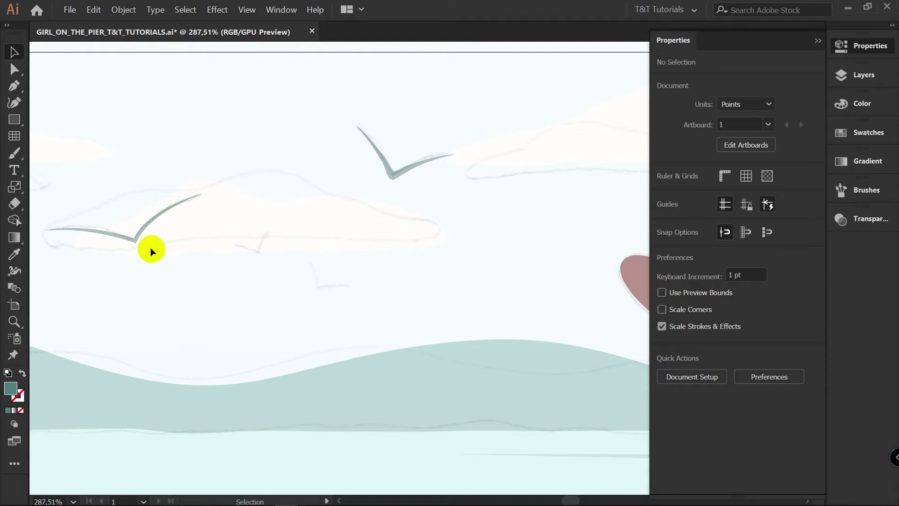
- Remove anchors along the upper edge of the second seagull's left wing and bow that edge outward from the wingtip
{"action": "key", "text": "z"}
{"action": "left_click_drag", "start_coordinate": [415, 153], "coordinate": [328, 160]}
{"action": "key", "text": "space"}
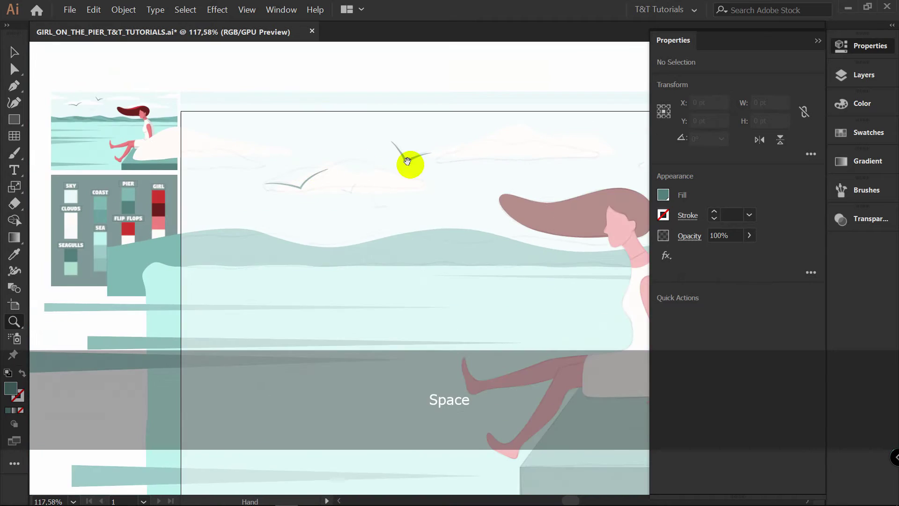
{"action": "left_click_drag", "start_coordinate": [515, 180], "coordinate": [400, 162]}
{"action": "key", "text": "v"}
{"action": "key", "text": "z"}
{"action": "left_click_drag", "start_coordinate": [321, 115], "coordinate": [482, 117]}
{"action": "left_click_drag", "start_coordinate": [187, 265], "coordinate": [290, 263]}
{"action": "key", "text": "a"}
{"action": "left_click", "coordinate": [206, 225]}
{"action": "key", "text": "p"}
{"action": "left_click", "coordinate": [204, 209]}
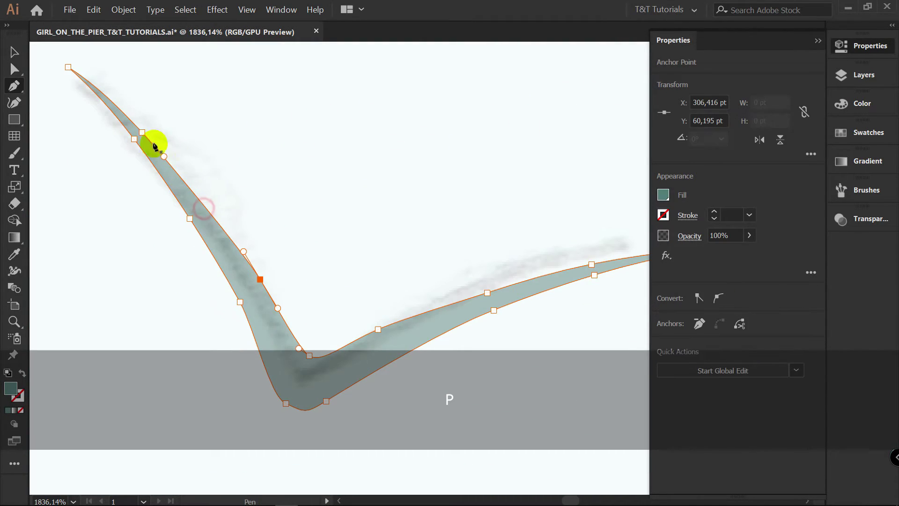
{"action": "left_click", "coordinate": [142, 133]}
{"action": "key", "text": "a"}
{"action": "left_click_drag", "start_coordinate": [96, 84], "coordinate": [215, 139]}
- Delete the last middle anchor on the left wing's upper edge and lengthen the wingtip handle for a fuller curve
{"action": "left_click", "coordinate": [260, 280]}
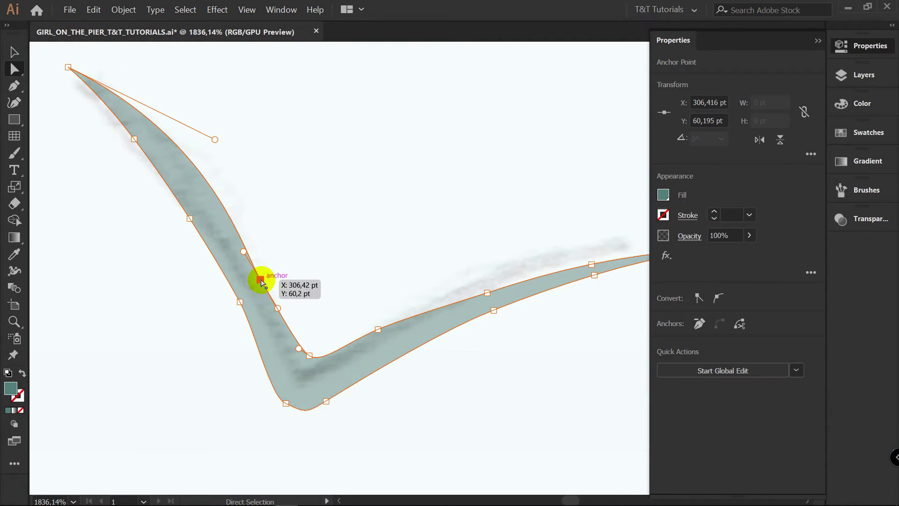
{"action": "key", "text": "p"}
{"action": "left_click", "coordinate": [261, 280]}
{"action": "key", "text": "a"}
{"action": "left_click_drag", "start_coordinate": [216, 140], "coordinate": [270, 161]}
- Delete the three middle anchors on the left wing's lower edge and bend the edge parallel to the upper one
{"action": "key", "text": "p"}
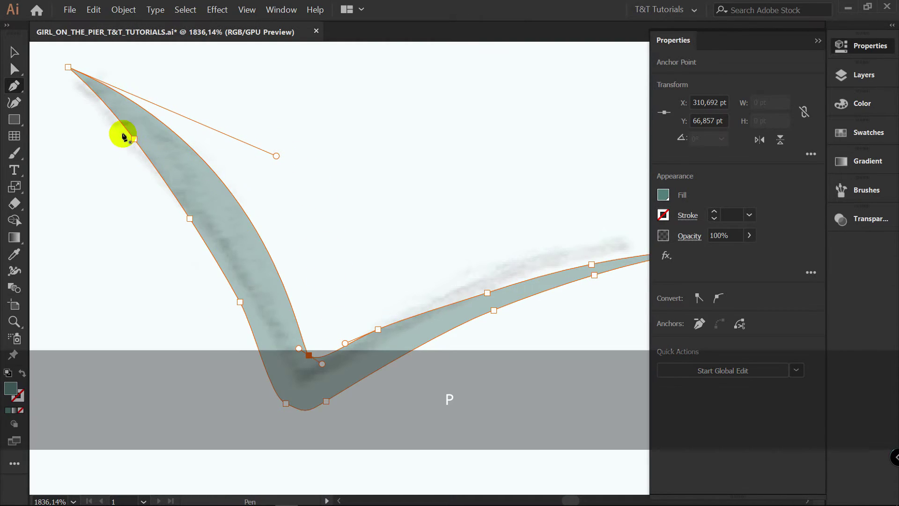
{"action": "left_click", "coordinate": [134, 139]}
{"action": "left_click", "coordinate": [189, 218]}
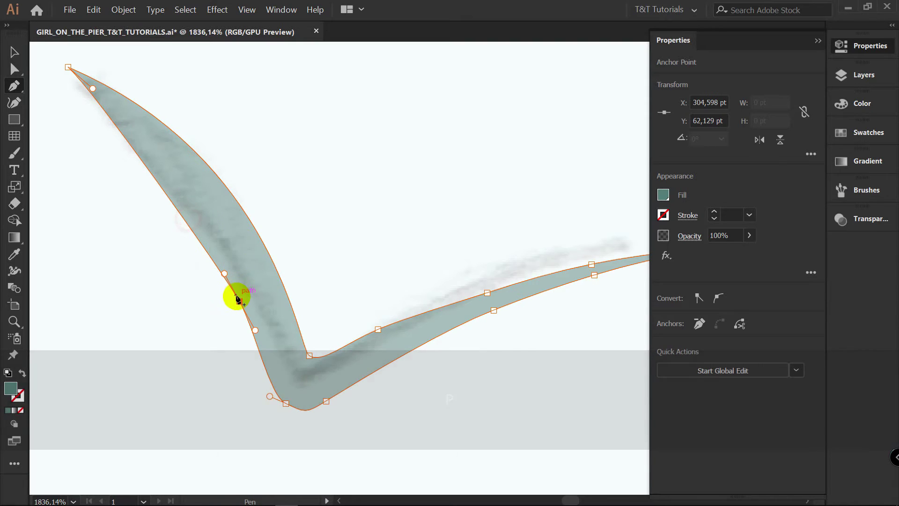
{"action": "left_click", "coordinate": [239, 303]}
{"action": "key", "text": "a"}
{"action": "left_click_drag", "start_coordinate": [93, 89], "coordinate": [238, 218]}
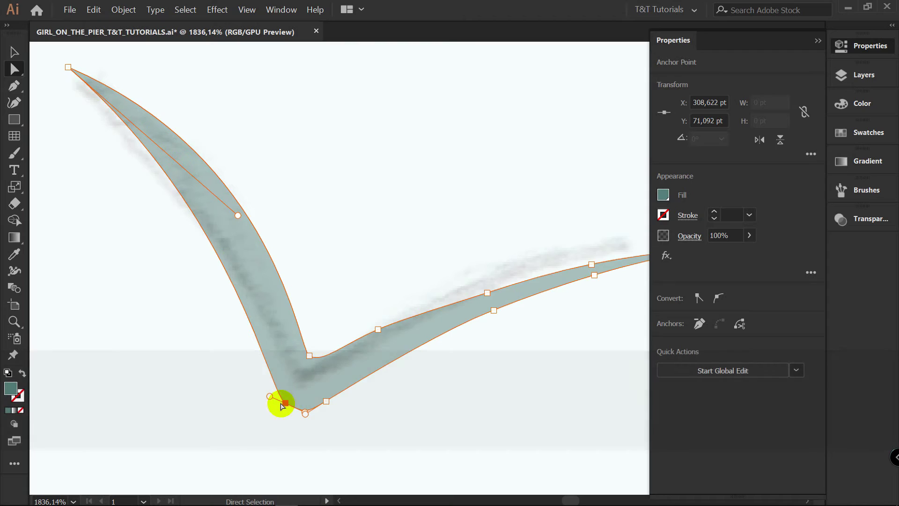
- Smooth the right wing's edges, add an anchor at the body's base and shift the lower wing joint up along the wing
{"action": "left_click_drag", "start_coordinate": [285, 402], "coordinate": [212, 346]}
{"action": "left_click", "coordinate": [279, 313]}
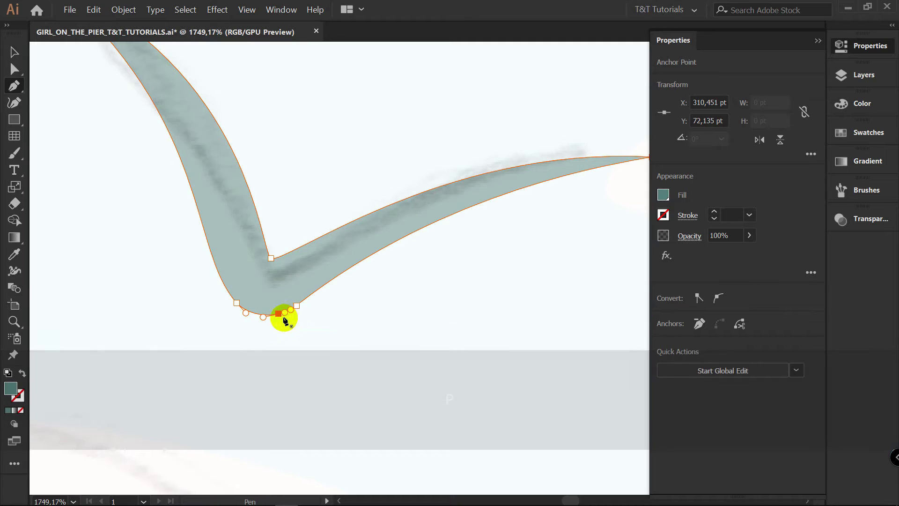
{"action": "key", "text": "a"}
{"action": "left_click_drag", "start_coordinate": [296, 307], "coordinate": [331, 279]}
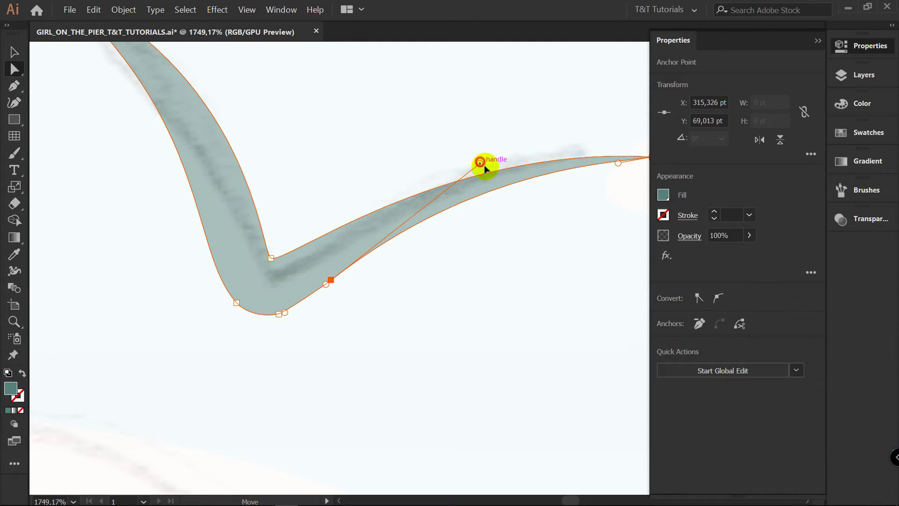
{"action": "left_click_drag", "start_coordinate": [480, 162], "coordinate": [495, 184]}
- Lower the base of the second seagull's body, push its left joint outward and round the lower contour between the wings
{"action": "left_click_drag", "start_coordinate": [283, 318], "coordinate": [296, 323]}
{"action": "left_click_drag", "start_coordinate": [237, 302], "coordinate": [231, 302]}
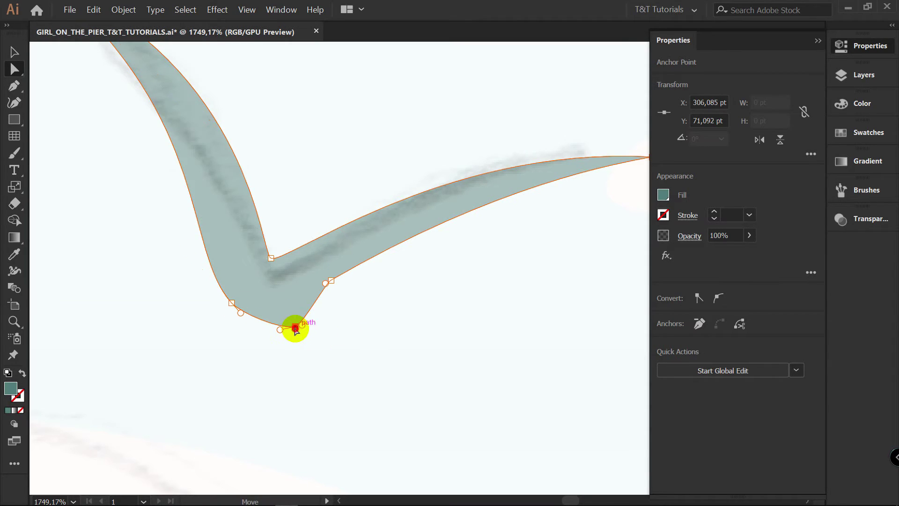
{"action": "mouse_move", "coordinate": [281, 332]}
{"action": "left_mouse_down"}
{"action": "mouse_move", "coordinate": [272, 331]}
{"action": "mouse_move", "coordinate": [321, 323]}
{"action": "mouse_move", "coordinate": [293, 331]}
{"action": "left_mouse_up"}
{"action": "left_click", "coordinate": [366, 303]}
{"action": "key", "text": "z"}
{"action": "left_click_drag", "start_coordinate": [403, 243], "coordinate": [259, 259]}
{"action": "key", "text": "v"}
{"action": "key", "text": "z"}
{"action": "left_click_drag", "start_coordinate": [358, 250], "coordinate": [501, 246]}
{"action": "key", "text": "a"}
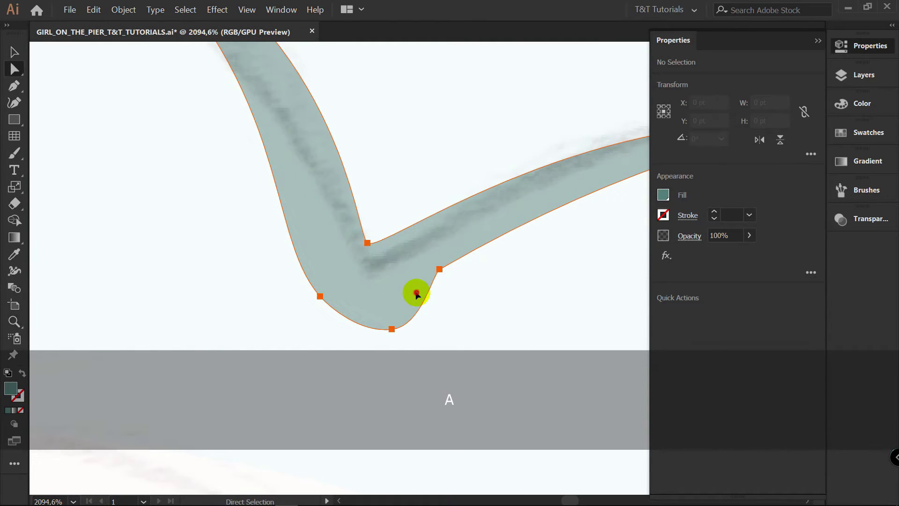
{"action": "left_click", "coordinate": [398, 324]}
{"action": "left_click", "coordinate": [391, 330]}
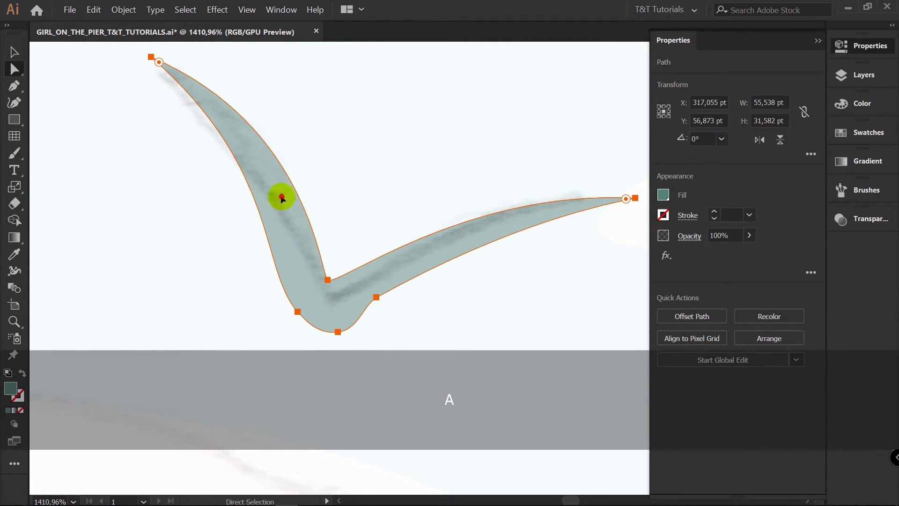
- Lengthen the left wingtip's handle on the lower edge to bend that edge inward and slim the wing
{"action": "left_click", "coordinate": [152, 58]}
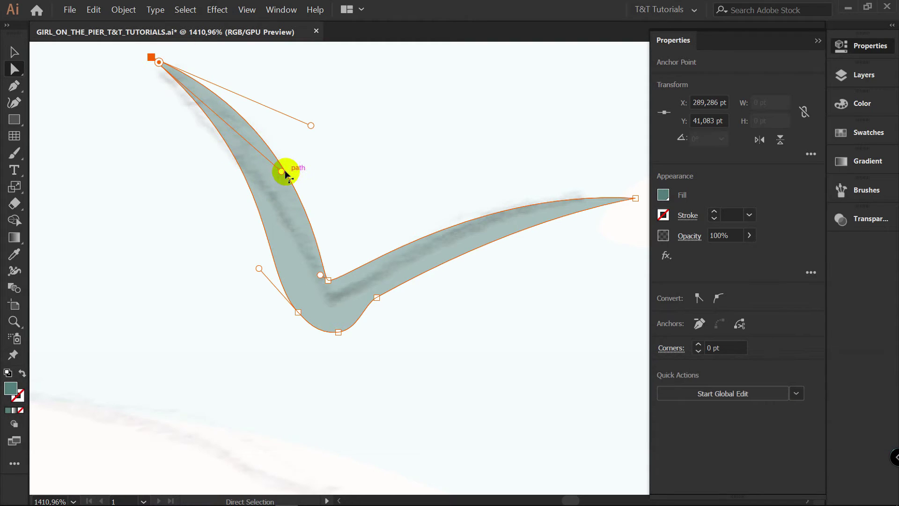
{"action": "left_click_drag", "start_coordinate": [282, 172], "coordinate": [313, 189]}
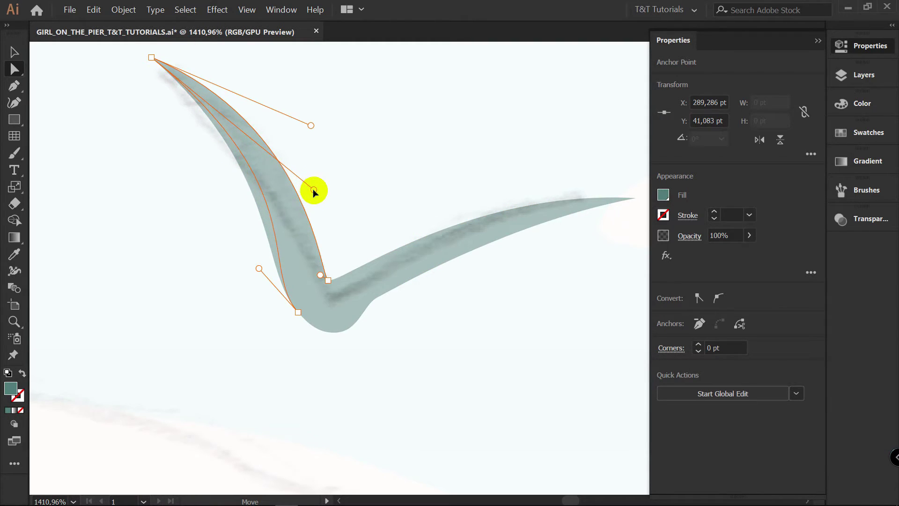
{"action": "left_click", "coordinate": [412, 186]}
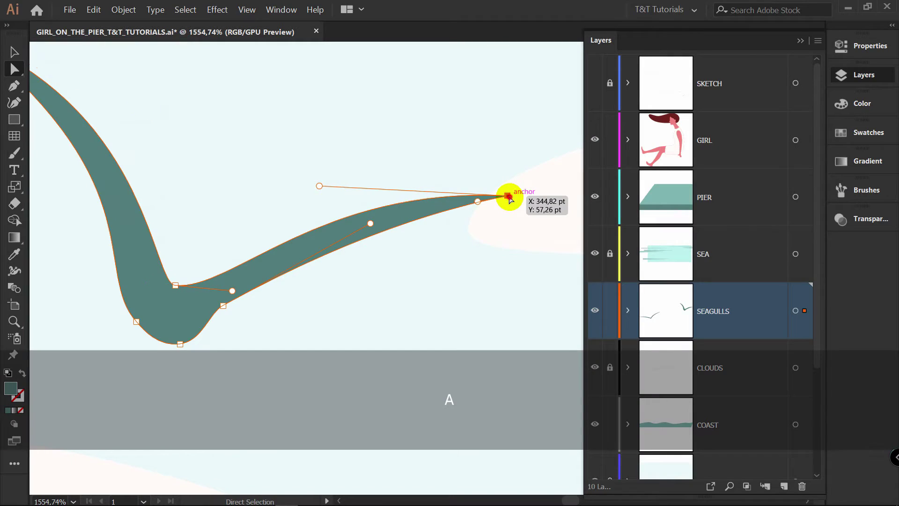
- Lower the second seagull's right wingtip, extend its upper-edge handle and shift the body's base anchor slightly left
{"action": "left_click_drag", "start_coordinate": [509, 197], "coordinate": [514, 219]}
{"action": "left_click_drag", "start_coordinate": [321, 206], "coordinate": [297, 207]}
{"action": "left_click", "coordinate": [237, 215]}
{"action": "left_click_drag", "start_coordinate": [271, 316], "coordinate": [264, 313]}
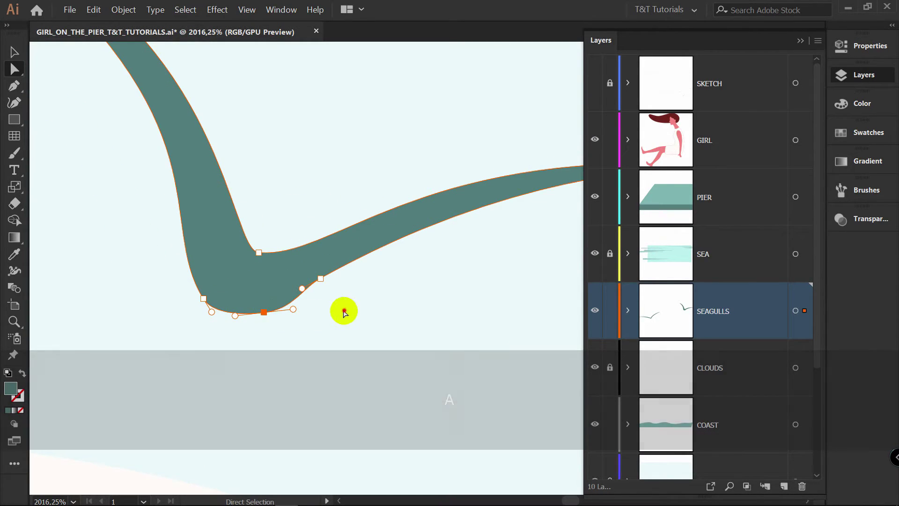
{"action": "left_click", "coordinate": [343, 311]}
{"action": "left_click", "coordinate": [310, 283]}
- Examine both seagulls within the whole scene and check the second seagull's wingtip anchors up close
{"action": "key", "text": "z"}
{"action": "left_click_drag", "start_coordinate": [369, 242], "coordinate": [211, 254]}
{"action": "key", "text": "v"}
{"action": "left_click_drag", "start_coordinate": [470, 148], "coordinate": [315, 183]}
{"action": "left_click", "coordinate": [494, 127]}
{"action": "key", "text": "z"}
{"action": "key", "text": "space"}
{"action": "left_click_drag", "start_coordinate": [405, 191], "coordinate": [299, 187]}
{"action": "left_click_drag", "start_coordinate": [396, 184], "coordinate": [286, 185]}
{"action": "left_click_drag", "start_coordinate": [283, 186], "coordinate": [320, 160]}
{"action": "key", "text": "space"}
{"action": "key", "text": "v"}
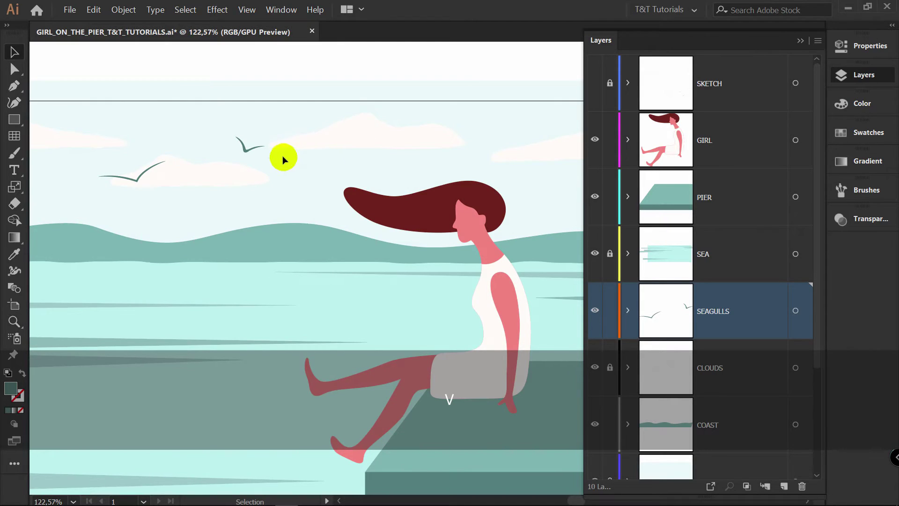
{"action": "left_click_drag", "start_coordinate": [234, 133], "coordinate": [578, 136]}
{"action": "key", "text": "space"}
{"action": "left_click_drag", "start_coordinate": [464, 186], "coordinate": [230, 100]}
{"action": "key", "text": "z"}
{"action": "left_click_drag", "start_coordinate": [445, 153], "coordinate": [365, 159]}
{"action": "key", "text": "a"}
{"action": "left_click", "coordinate": [322, 173]}
{"action": "left_click", "coordinate": [263, 117]}
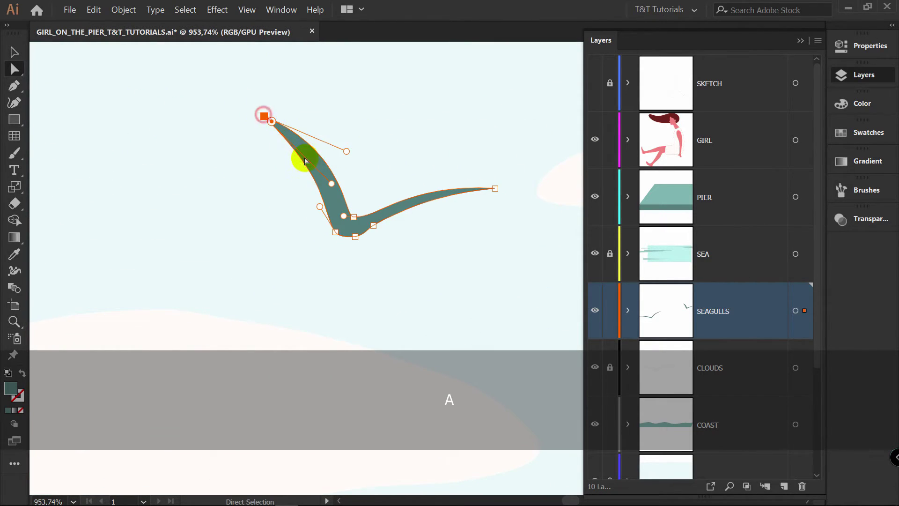
{"action": "left_click", "coordinate": [381, 172]}
{"action": "left_click", "coordinate": [494, 188]}
{"action": "left_click", "coordinate": [479, 142]}
- Duplicate the first seagull to its lower right and scale the copy proportionally to less than half size
{"action": "key", "text": "z"}
{"action": "left_click_drag", "start_coordinate": [480, 142], "coordinate": [201, 157]}
{"action": "key", "text": "space"}
{"action": "left_click_drag", "start_coordinate": [303, 156], "coordinate": [143, 138]}
{"action": "left_click_drag", "start_coordinate": [239, 135], "coordinate": [500, 148]}
{"action": "key", "text": "v"}
{"action": "key", "text": "space"}
{"action": "key", "text": "v"}
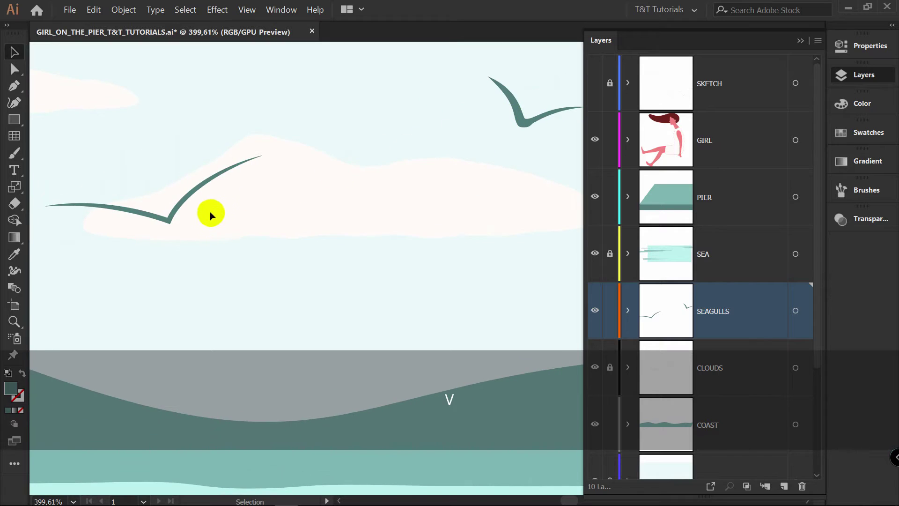
{"action": "left_click_drag", "start_coordinate": [181, 204], "coordinate": [367, 235]}
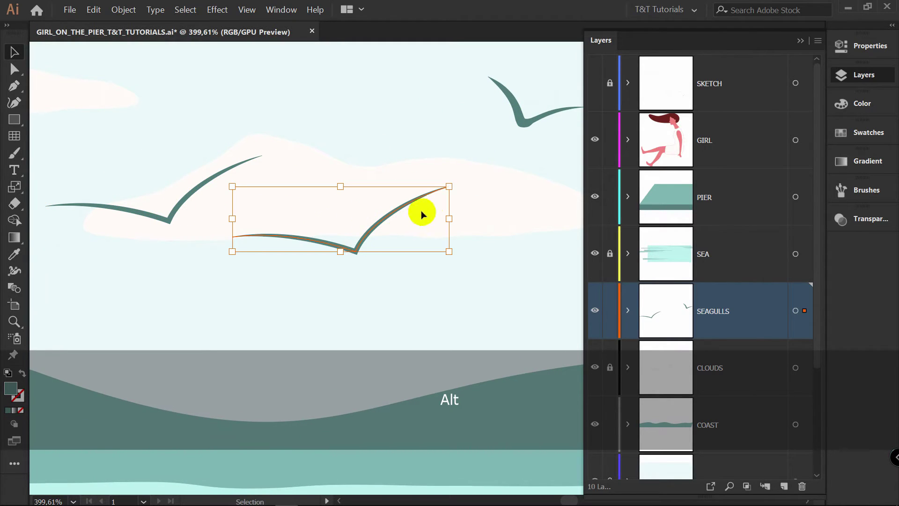
{"action": "left_click_drag", "start_coordinate": [447, 184], "coordinate": [403, 207]}
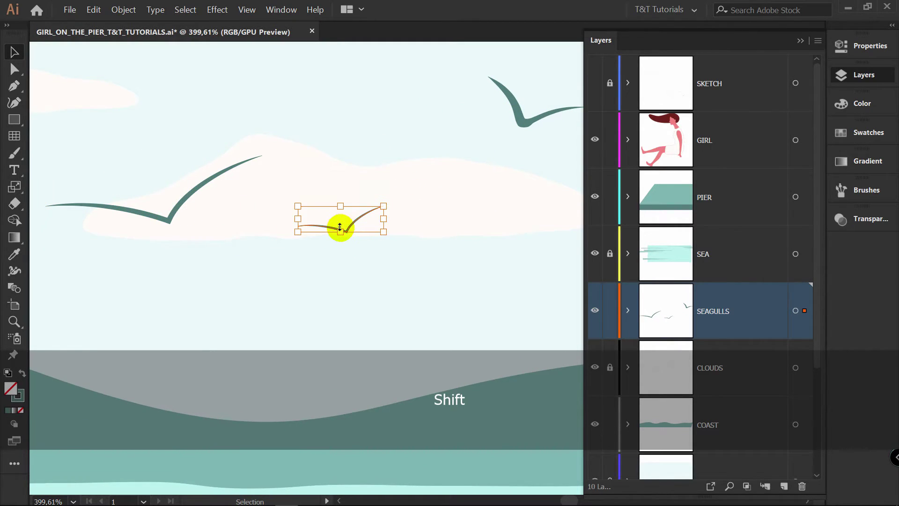
- Pull the small seagull's wings inward to give it a narrower, steeper V shape
{"action": "scroll", "coordinate": [363, 221], "scroll_direction": "up", "scroll_amount": 2}
{"action": "key", "text": "a"}
{"action": "left_click_drag", "start_coordinate": [265, 229], "coordinate": [287, 220]}
{"action": "key", "text": "v"}
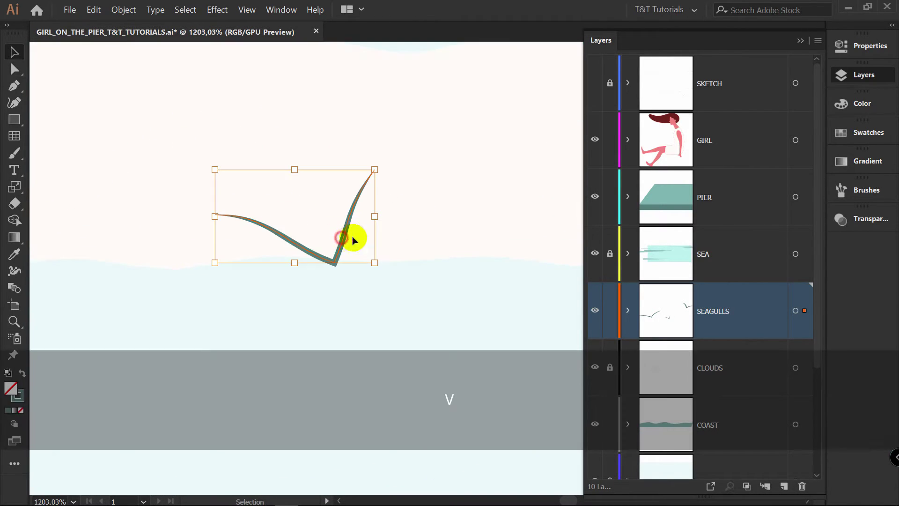
- Set the small seagull's stroke to the light mint swatch beside the dark seagull green
{"action": "left_click", "coordinate": [867, 133]}
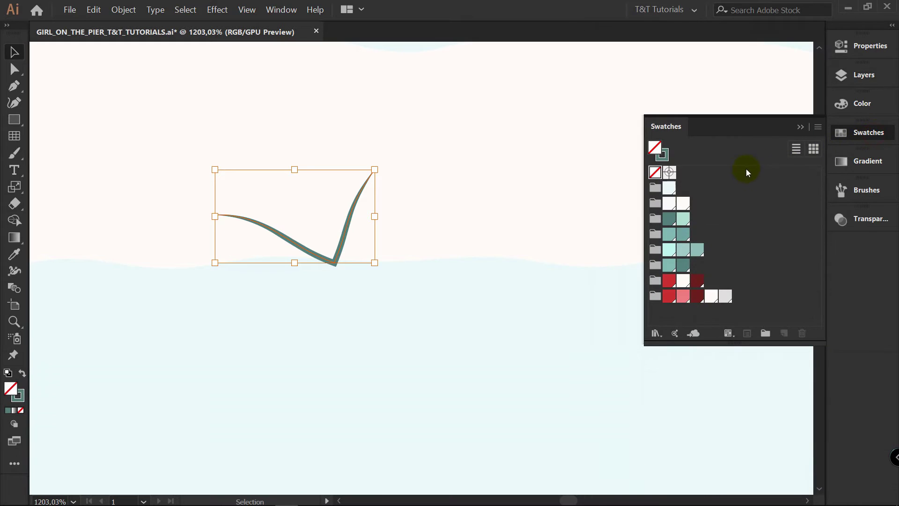
{"action": "key", "text": "ctrl+z"}
{"action": "left_click", "coordinate": [682, 219]}
- Duplicate the small mint seagull to its lower right and rotate the copy clockwise
{"action": "key", "text": "z"}
{"action": "left_click_drag", "start_coordinate": [413, 228], "coordinate": [239, 233]}
{"action": "left_click_drag", "start_coordinate": [357, 233], "coordinate": [304, 236]}
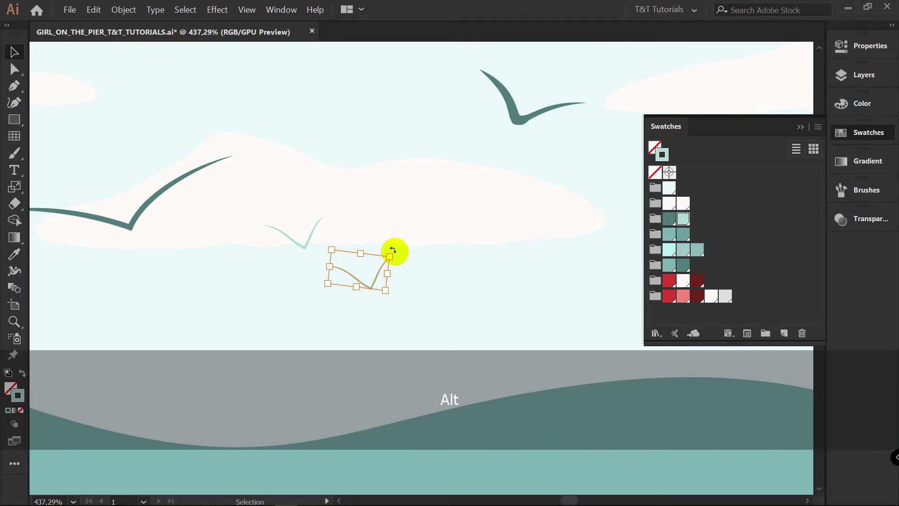
{"action": "left_click_drag", "start_coordinate": [396, 251], "coordinate": [444, 273]}
- Reshape the rotated mint seagull by moving its wingtips and body joint and bending the left wing into a fuller curve
{"action": "key", "text": "z"}
{"action": "left_click_drag", "start_coordinate": [375, 307], "coordinate": [562, 262]}
{"action": "key", "text": "a"}
{"action": "left_click", "coordinate": [375, 237]}
{"action": "left_click_drag", "start_coordinate": [434, 205], "coordinate": [469, 205]}
{"action": "left_click_drag", "start_coordinate": [316, 258], "coordinate": [296, 258]}
{"action": "left_click_drag", "start_coordinate": [301, 190], "coordinate": [307, 186]}
{"action": "left_click_drag", "start_coordinate": [244, 110], "coordinate": [250, 96]}
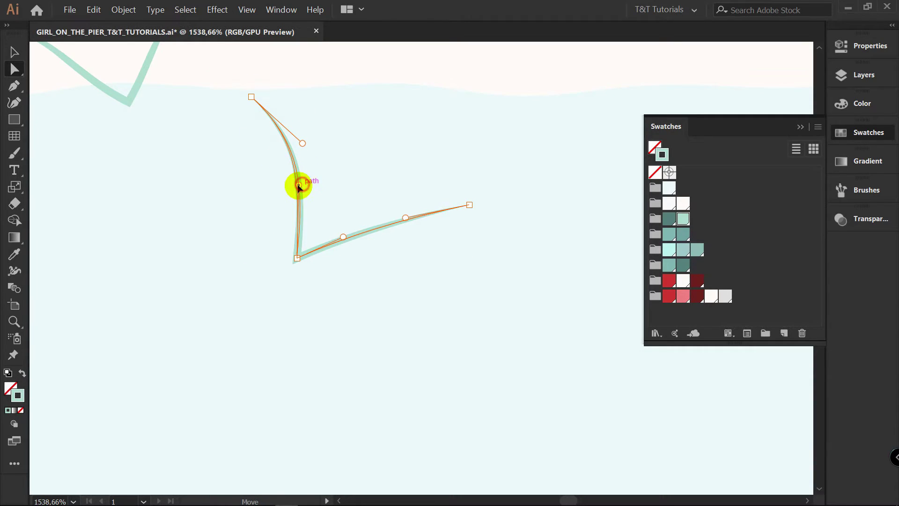
- Scale the rotated mint seagull down slightly and deselect it
{"action": "key", "text": "v"}
{"action": "left_click_drag", "start_coordinate": [470, 203], "coordinate": [448, 209]}
{"action": "left_click", "coordinate": [529, 191]}
- Show the SKETCH layer over the whole illustration
{"action": "key", "text": "z"}
{"action": "left_click_drag", "start_coordinate": [513, 175], "coordinate": [291, 179]}
{"action": "left_click_drag", "start_coordinate": [514, 180], "coordinate": [307, 180]}
{"action": "key", "text": "space"}
{"action": "key", "text": "v"}
{"action": "key", "text": "space"}
{"action": "left_click_drag", "start_coordinate": [508, 193], "coordinate": [445, 170]}
{"action": "key", "text": "v"}
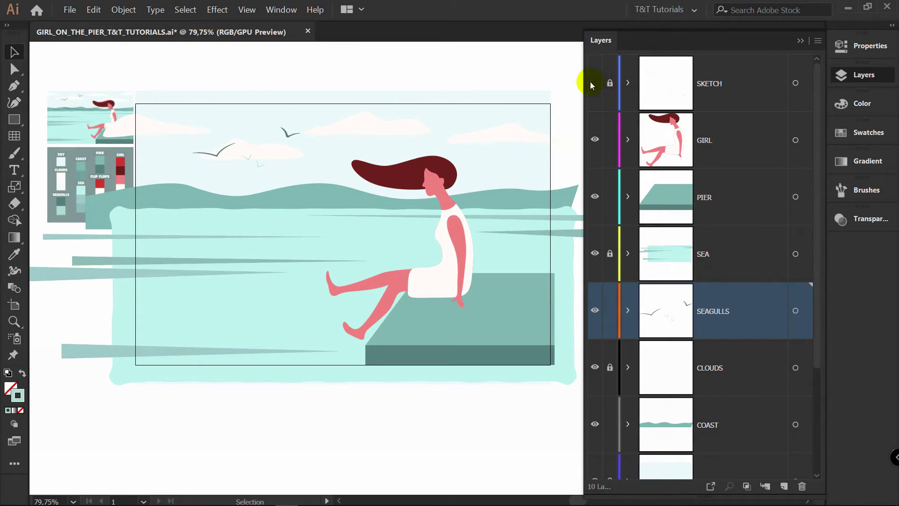
{"action": "left_click", "coordinate": [593, 82]}
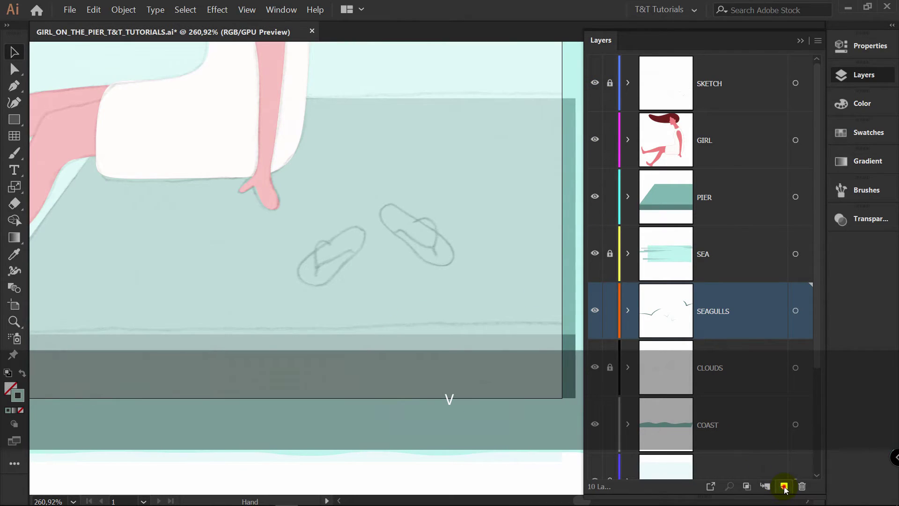
- Add a new layer named FLIP_FLOPS and place it between the GIRL and PIER layers
{"action": "left_click", "coordinate": [785, 487]}
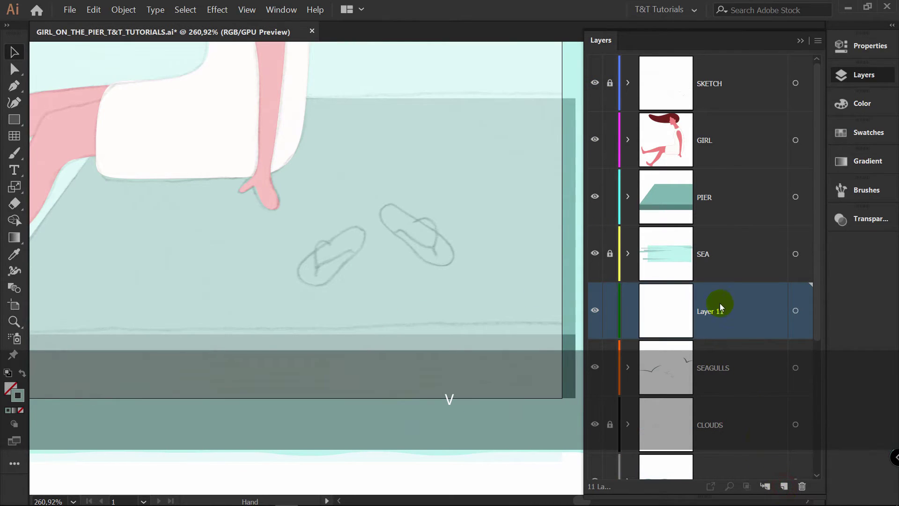
{"action": "double_click", "coordinate": [715, 309]}
{"action": "key", "text": "Caps_Lock"}
{"action": "type", "text": "FLIP_FLOPS"}
{"action": "left_click_drag", "start_coordinate": [734, 310], "coordinate": [736, 178]}
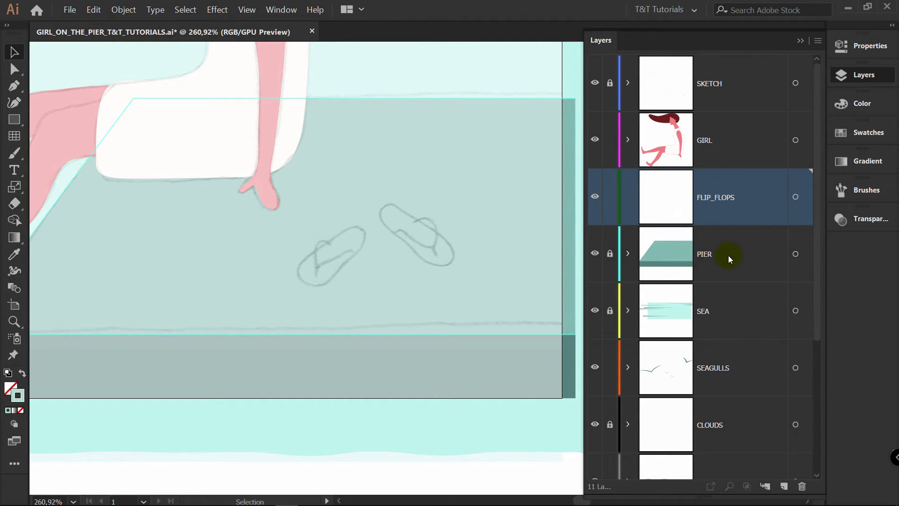
- Trace the sole of the right-hand flip-flop with the Pen tool as a closed red shape without stroke
{"action": "scroll", "coordinate": [490, 243], "scroll_direction": "up", "scroll_amount": 3}
{"action": "left_click", "coordinate": [867, 134]}
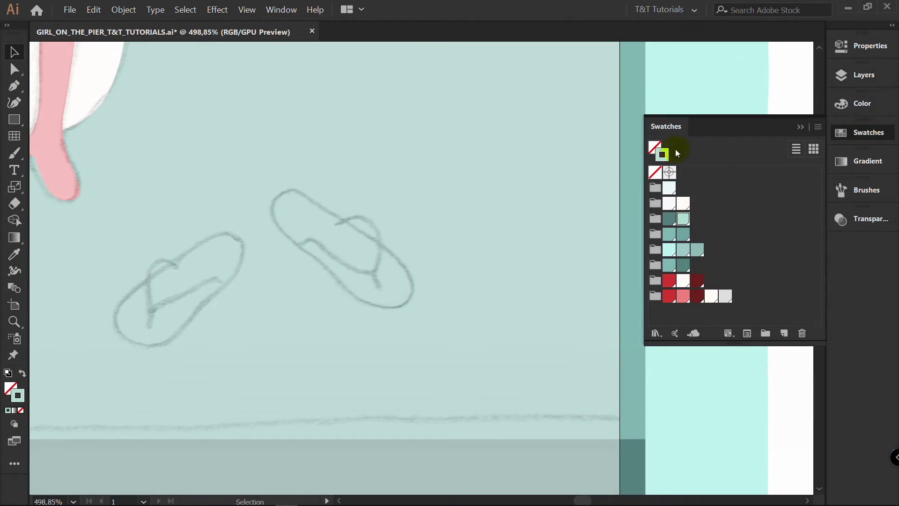
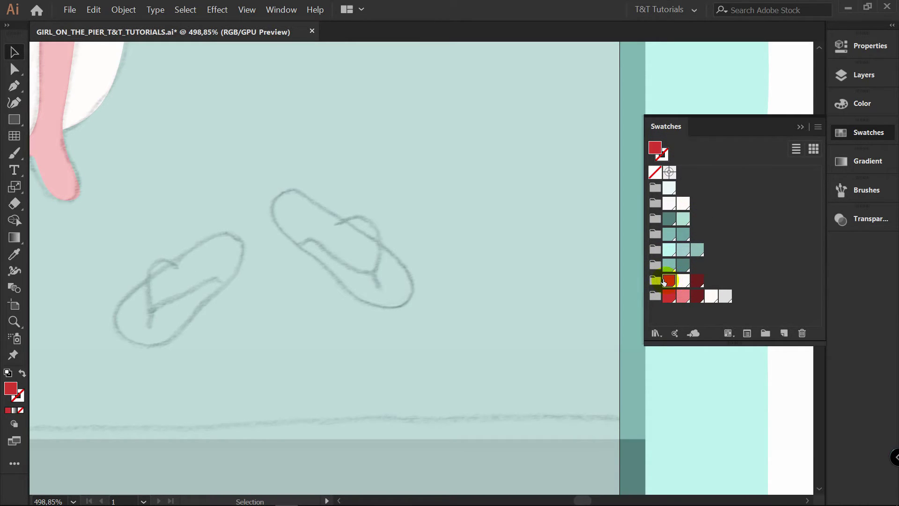
{"action": "key", "text": "p"}
{"action": "scroll", "coordinate": [337, 201], "scroll_direction": "up", "scroll_amount": 1}
{"action": "left_click_drag", "start_coordinate": [258, 189], "coordinate": [274, 181]}
{"action": "left_click_drag", "start_coordinate": [405, 261], "coordinate": [409, 268]}
{"action": "left_click_drag", "start_coordinate": [388, 342], "coordinate": [381, 345]}
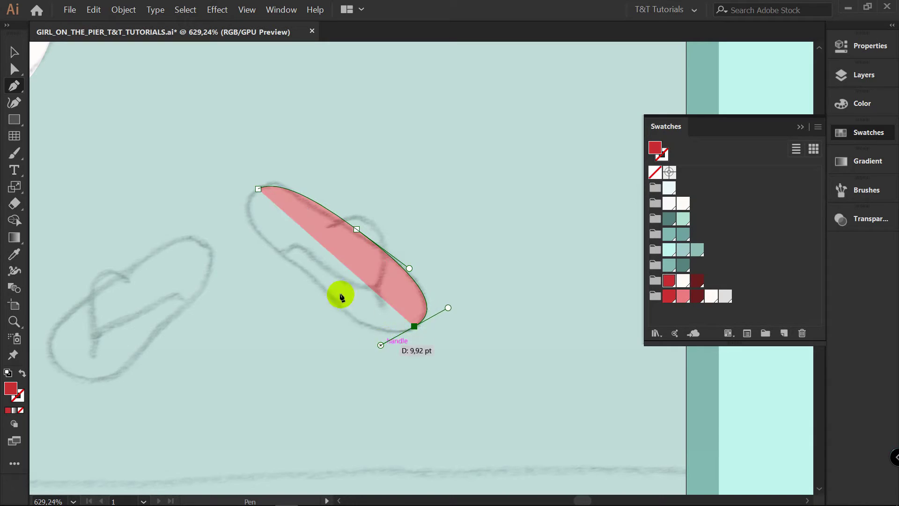
{"action": "left_click_drag", "start_coordinate": [313, 283], "coordinate": [298, 257]}
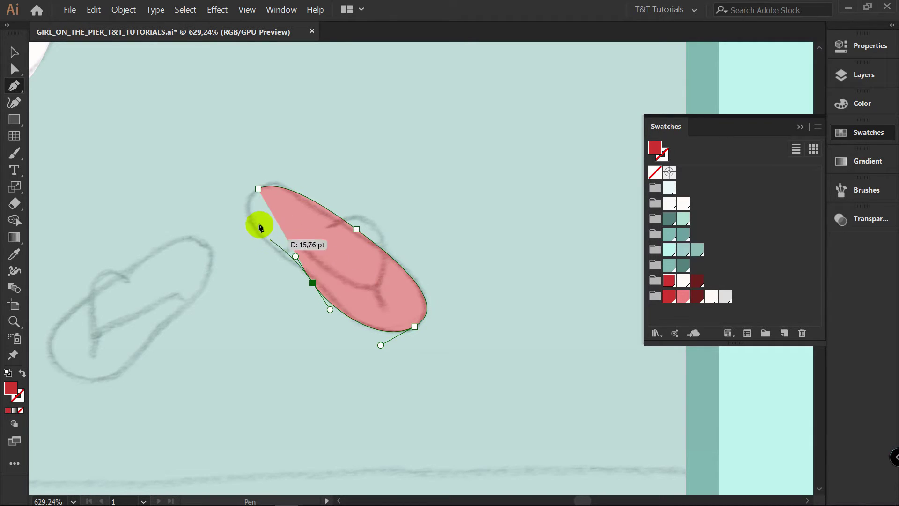
{"action": "left_click_drag", "start_coordinate": [257, 189], "coordinate": [297, 159]}
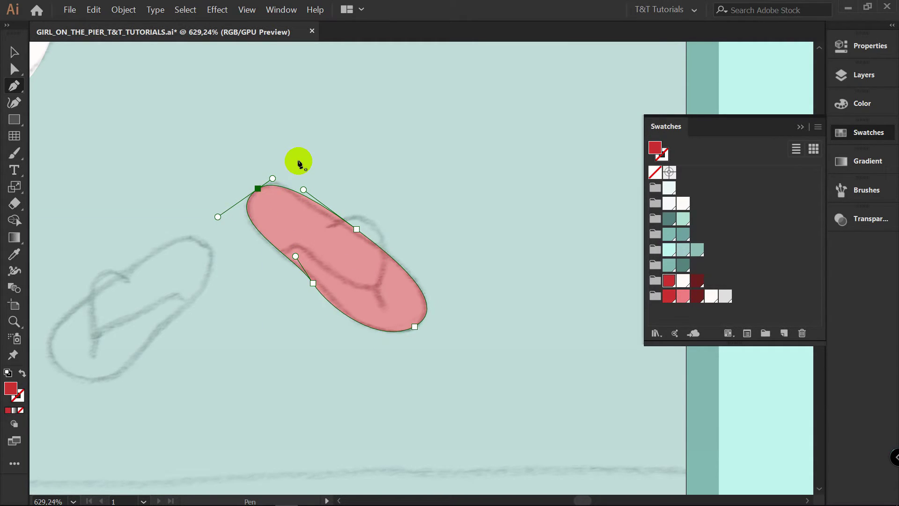
- Adjust the anchor and handles on the sole's lower-left edge to follow the sketched contour more smoothly
{"action": "key", "text": "a"}
{"action": "left_click", "coordinate": [313, 282]}
{"action": "left_click_drag", "start_coordinate": [313, 283], "coordinate": [337, 313]}
{"action": "left_click_drag", "start_coordinate": [309, 278], "coordinate": [307, 275]}
{"action": "key", "text": "v"}
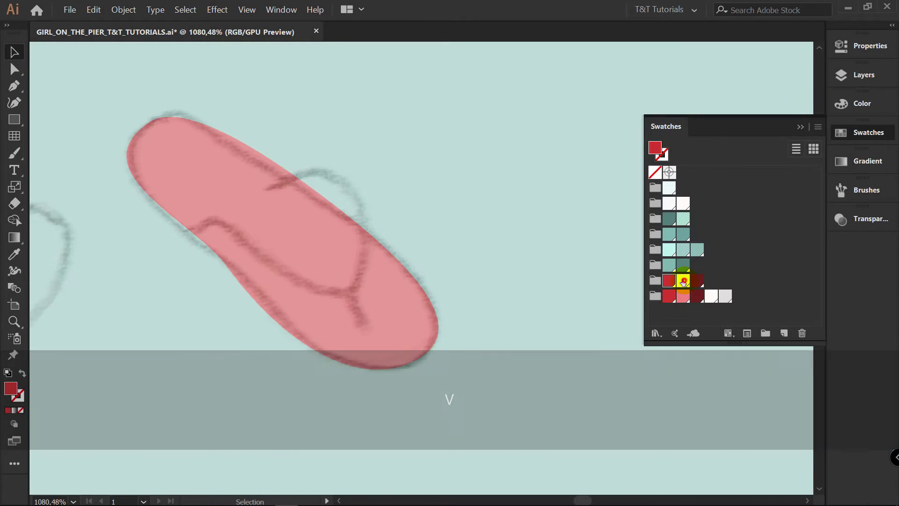
- Trace the flip-flop's V-shaped strap with the Pen tool as an open white 1 pt stroke without fill
{"action": "left_click", "coordinate": [683, 281]}
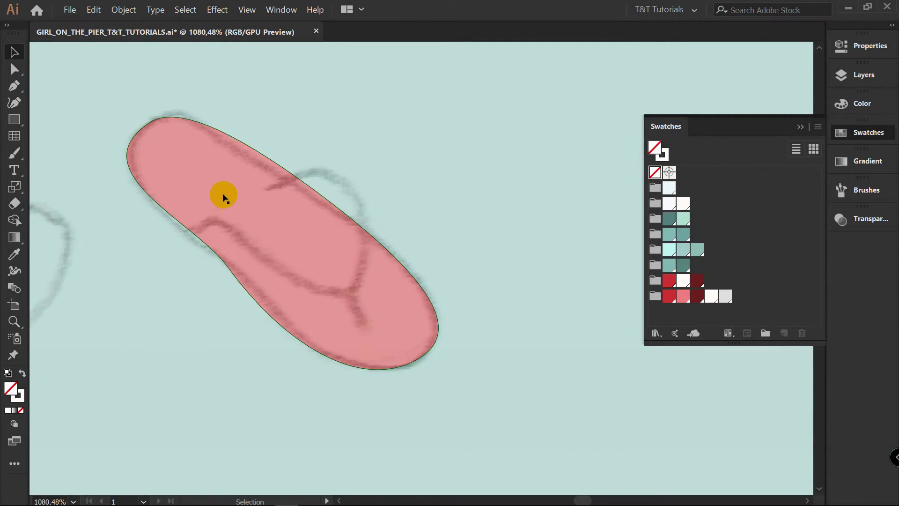
{"action": "key", "text": "p"}
{"action": "left_click_drag", "start_coordinate": [273, 188], "coordinate": [295, 171]}
{"action": "left_click_drag", "start_coordinate": [382, 220], "coordinate": [389, 227]}
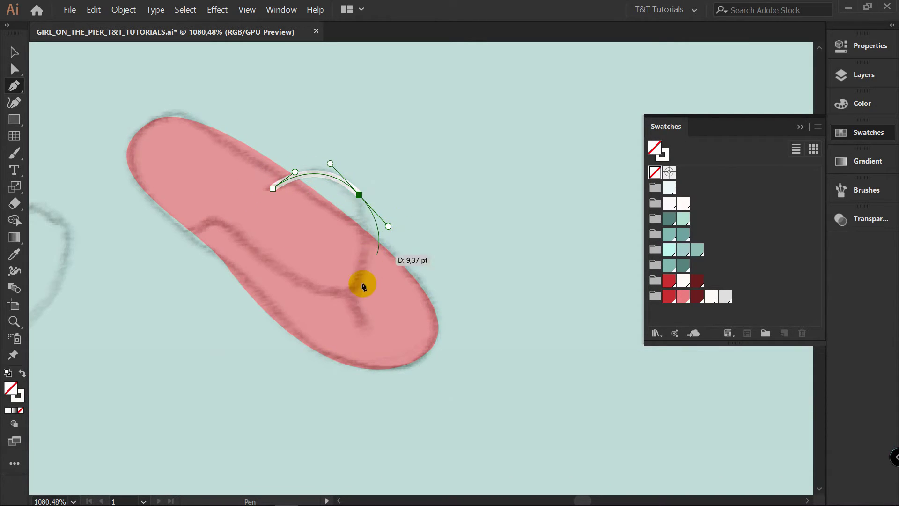
{"action": "key", "text": "alt"}
{"action": "left_click_drag", "start_coordinate": [355, 295], "coordinate": [187, 239]}
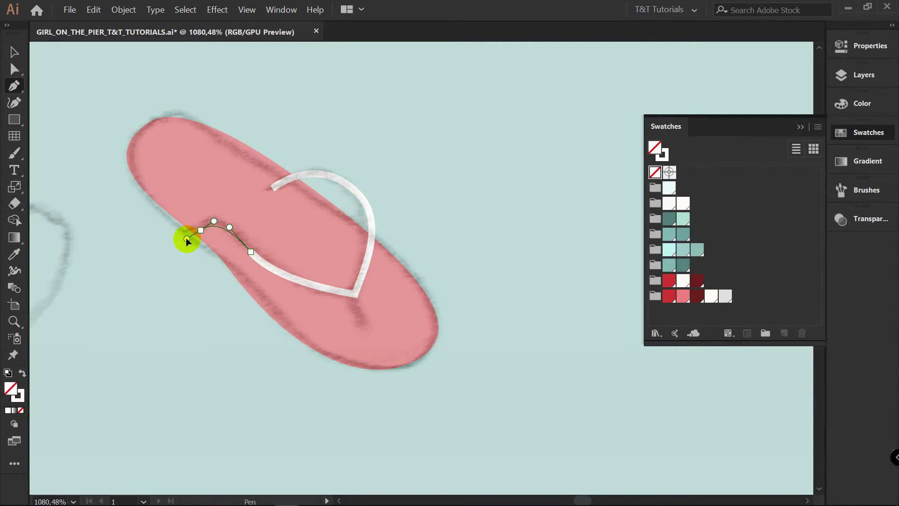
{"action": "key", "text": "ctrl"}
{"action": "left_click", "coordinate": [196, 303], "text": "ctrl"}
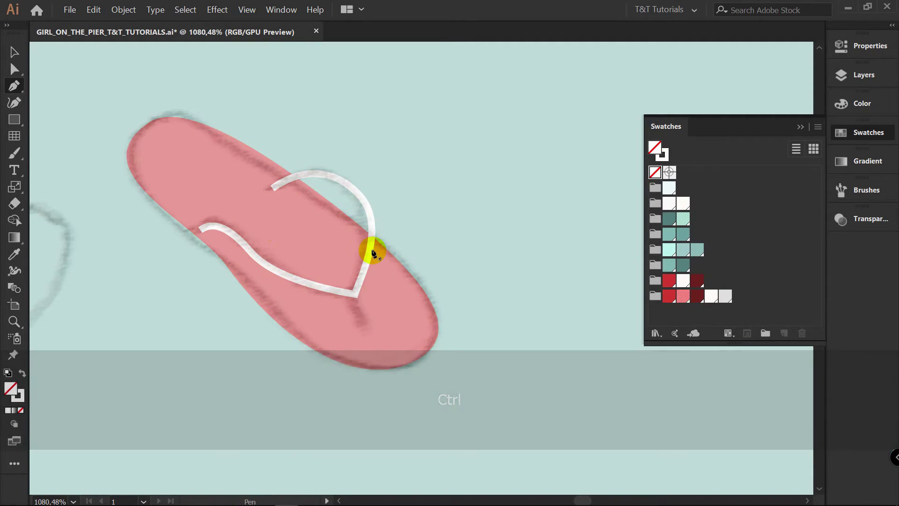
- Draw the short white toe post from the strap's corner down into the sole
{"action": "left_click_drag", "start_coordinate": [355, 295], "coordinate": [364, 321]}
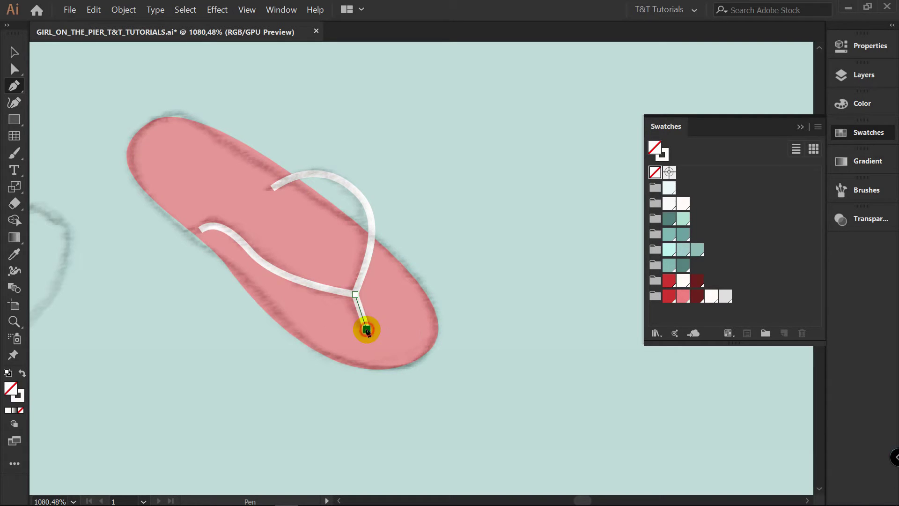
{"action": "left_click_drag", "start_coordinate": [394, 317], "coordinate": [397, 303]}
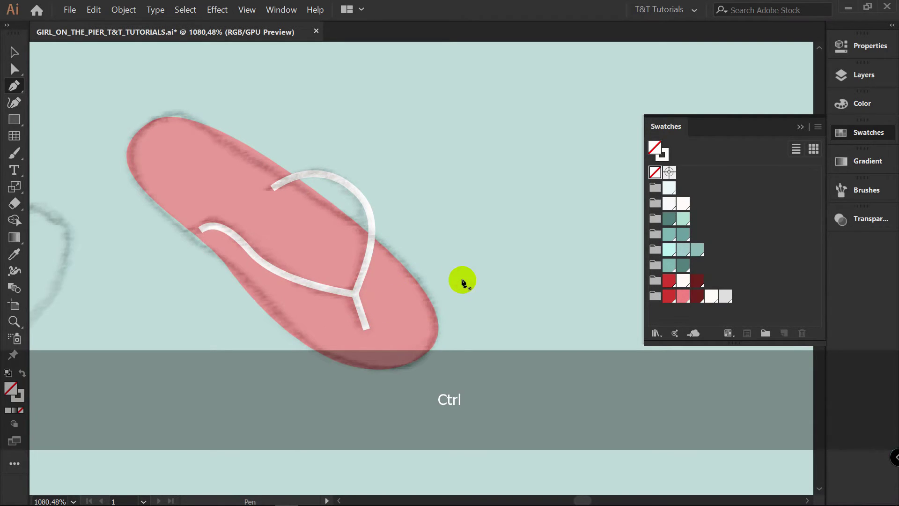
{"action": "left_click", "coordinate": [362, 306], "text": "ctrl"}
- Give the strap and toe post strokes round caps
{"action": "key", "text": "v"}
{"action": "left_click", "coordinate": [861, 45]}
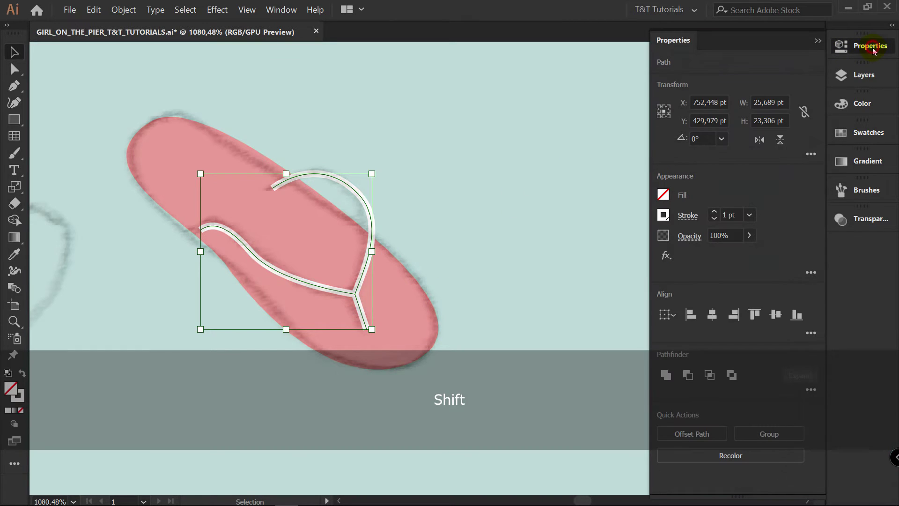
{"action": "left_click", "coordinate": [686, 214]}
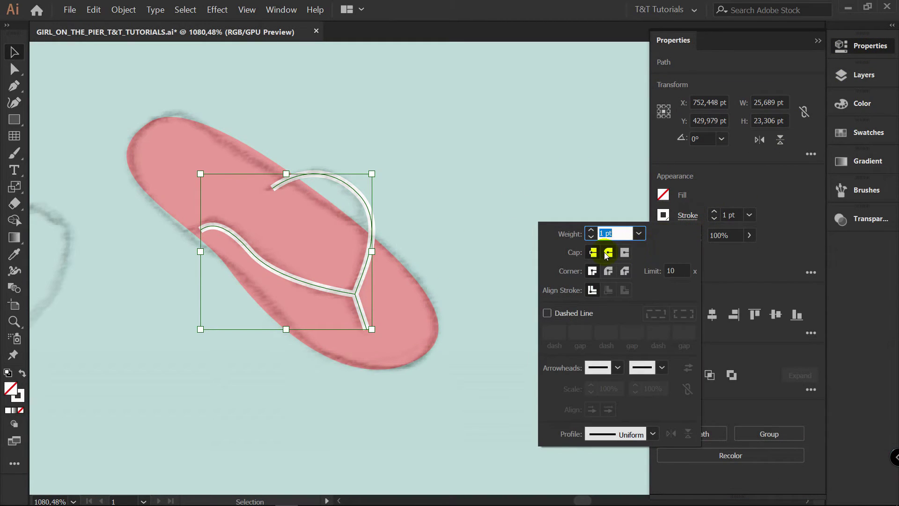
{"action": "left_click", "coordinate": [609, 252]}
- Hide the SKETCH layer
{"action": "left_click", "coordinate": [864, 75]}
{"action": "left_click", "coordinate": [609, 83]}
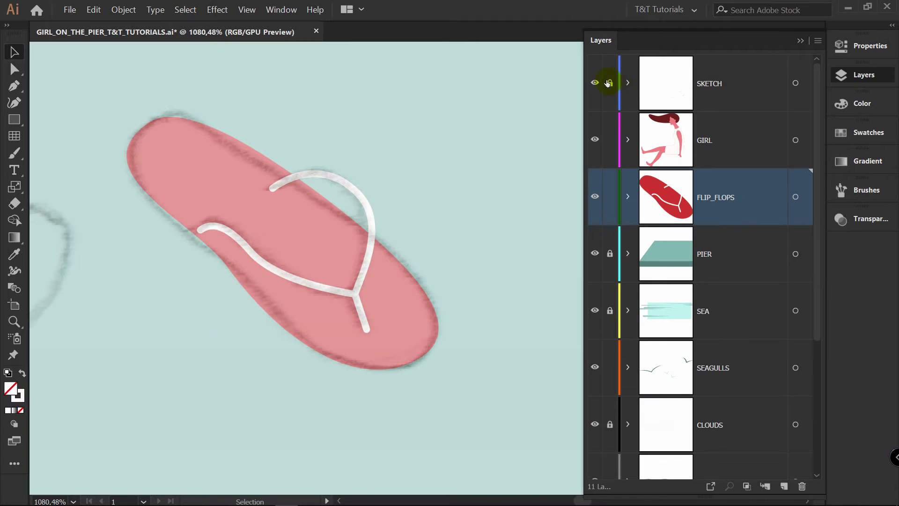
{"action": "left_click", "coordinate": [596, 83]}
- Taper both free ends of the flip-flop's V-shaped strap with the Width tool
{"action": "key", "text": "z"}
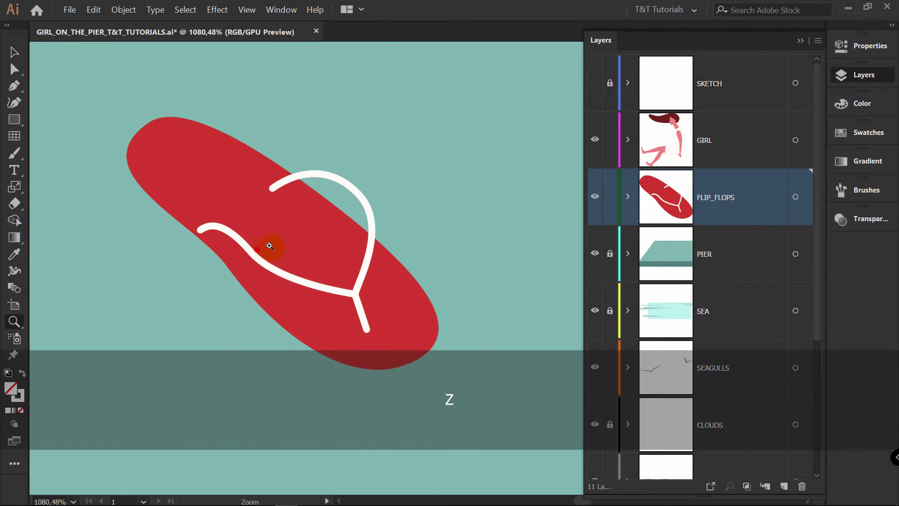
{"action": "left_click_drag", "start_coordinate": [310, 296], "coordinate": [329, 280]}
{"action": "key", "text": "v"}
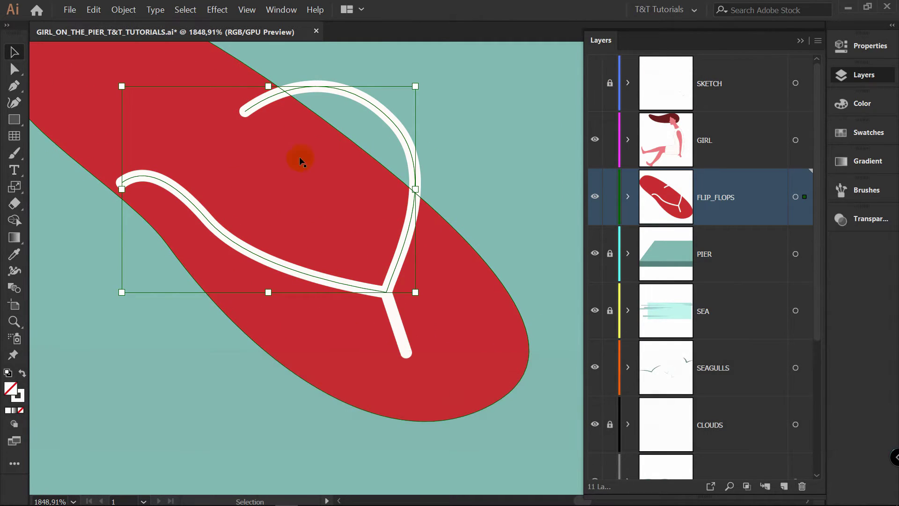
{"action": "key", "text": "shift+w"}
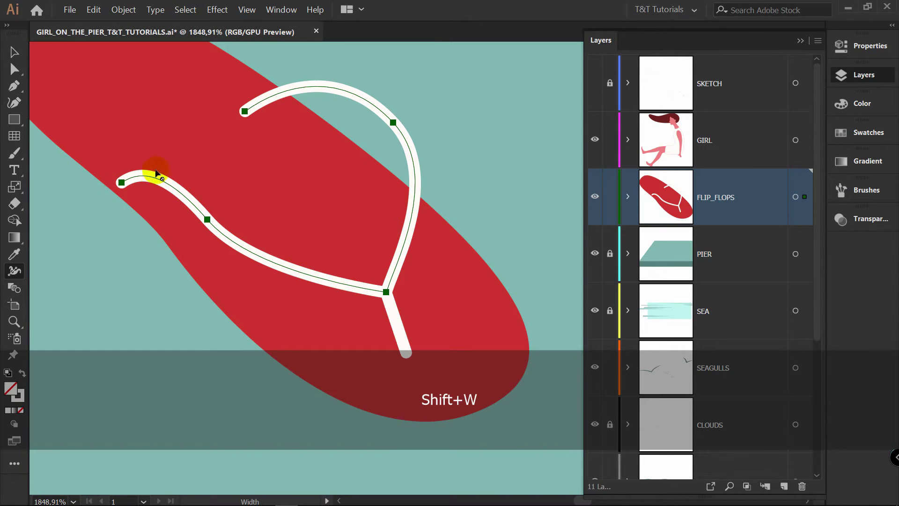
{"action": "mouse_move", "coordinate": [121, 182]}
{"action": "left_mouse_down"}
{"action": "mouse_move", "coordinate": [126, 191]}
{"action": "mouse_move", "coordinate": [120, 182]}
{"action": "left_mouse_up"}
{"action": "left_click_drag", "start_coordinate": [121, 182], "coordinate": [120, 181]}
{"action": "left_click_drag", "start_coordinate": [245, 111], "coordinate": [248, 113]}
{"action": "key", "text": "v"}
{"action": "left_click", "coordinate": [494, 127]}
- Set the V-shaped strap's stroke weight to 2 pt
{"action": "key", "text": "z"}
{"action": "left_click_drag", "start_coordinate": [461, 127], "coordinate": [424, 140]}
{"action": "key", "text": "v"}
{"action": "left_click", "coordinate": [423, 194]}
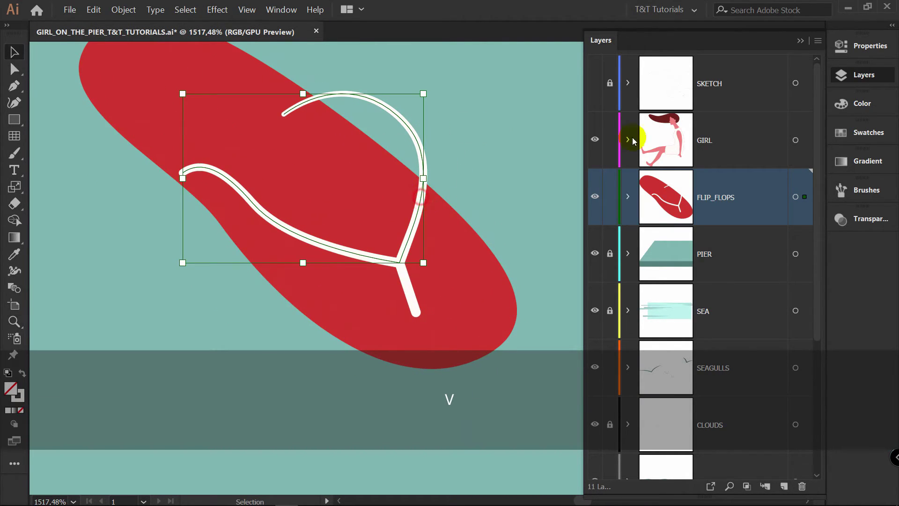
{"action": "left_click", "coordinate": [872, 57]}
{"action": "left_click", "coordinate": [715, 213]}
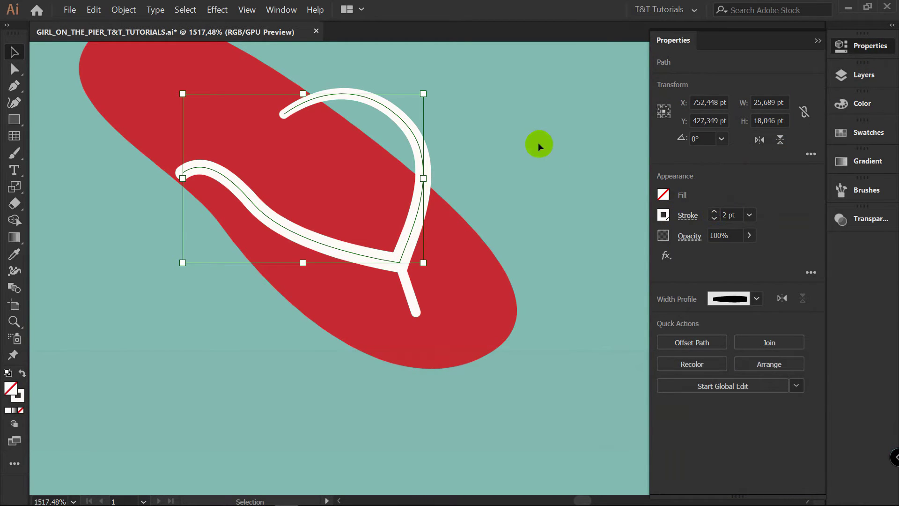
{"action": "left_click", "coordinate": [541, 147]}
- Narrow the strap's end at the sole's lower-left edge with the Width tool
{"action": "left_click", "coordinate": [219, 175]}
{"action": "key", "text": "shift+w"}
{"action": "left_click_drag", "start_coordinate": [183, 175], "coordinate": [186, 178]}
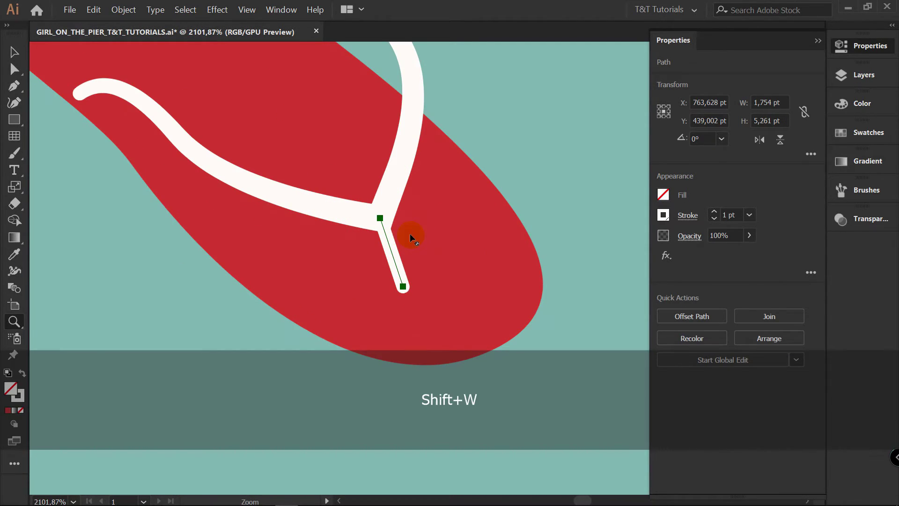
- Widen the toe post to about 1.63 pt where it meets the strap, using the Width tool
{"action": "key", "text": "shift+w"}
{"action": "left_click_drag", "start_coordinate": [380, 218], "coordinate": [391, 218]}
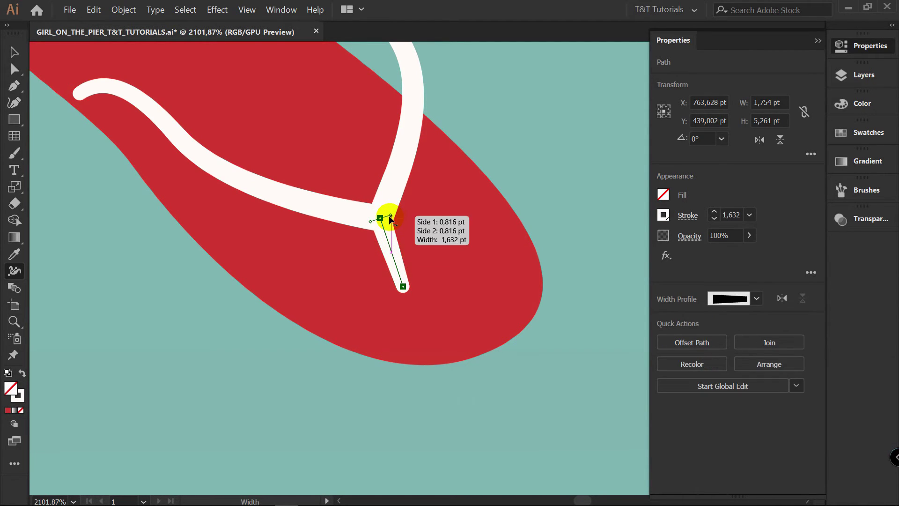
{"action": "key", "text": "v"}
{"action": "left_click", "coordinate": [523, 133]}
{"action": "scroll", "coordinate": [400, 222], "scroll_direction": "down", "scroll_amount": 3}
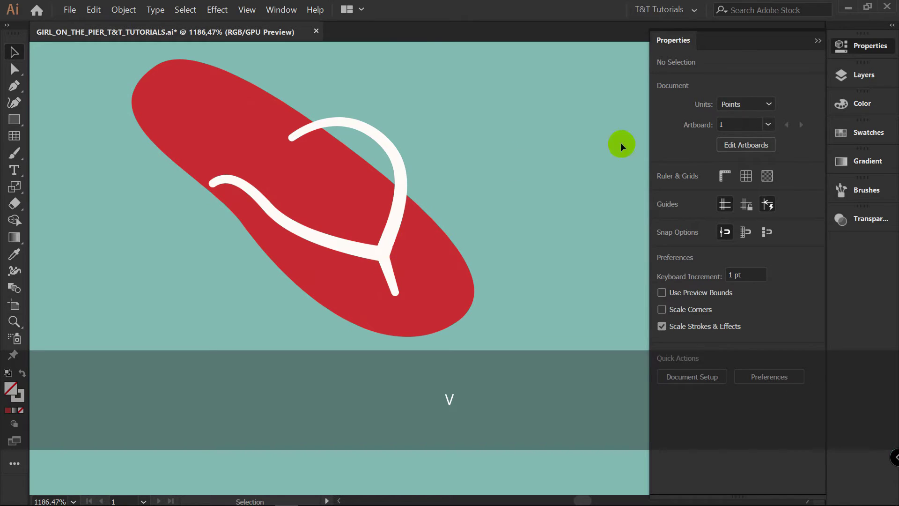
- Copy the red sole a short distance straight down behind the original and fill the copy with the dark red swatch
{"action": "left_click", "coordinate": [863, 75]}
{"action": "left_click", "coordinate": [444, 272]}
{"action": "left_click", "coordinate": [443, 245]}
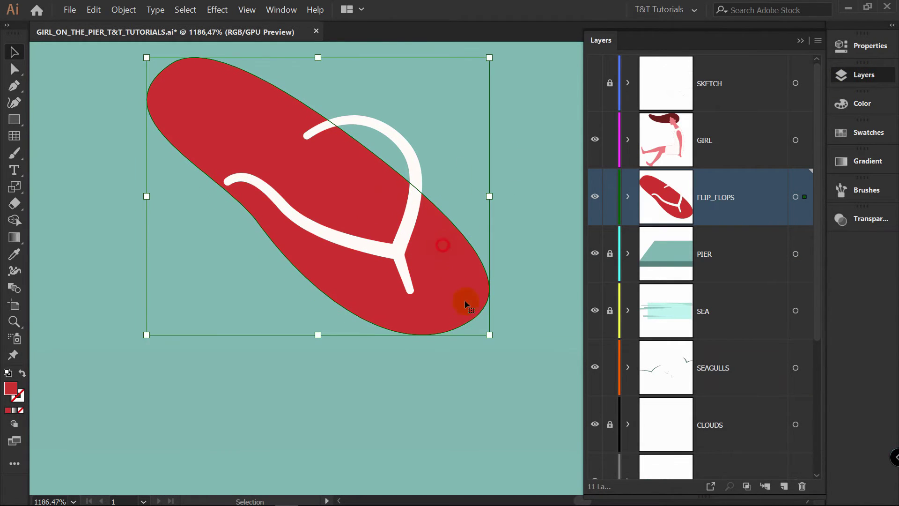
{"action": "left_click", "coordinate": [628, 199]}
{"action": "left_click_drag", "start_coordinate": [451, 252], "coordinate": [452, 277]}
{"action": "left_click_drag", "start_coordinate": [783, 380], "coordinate": [750, 443]}
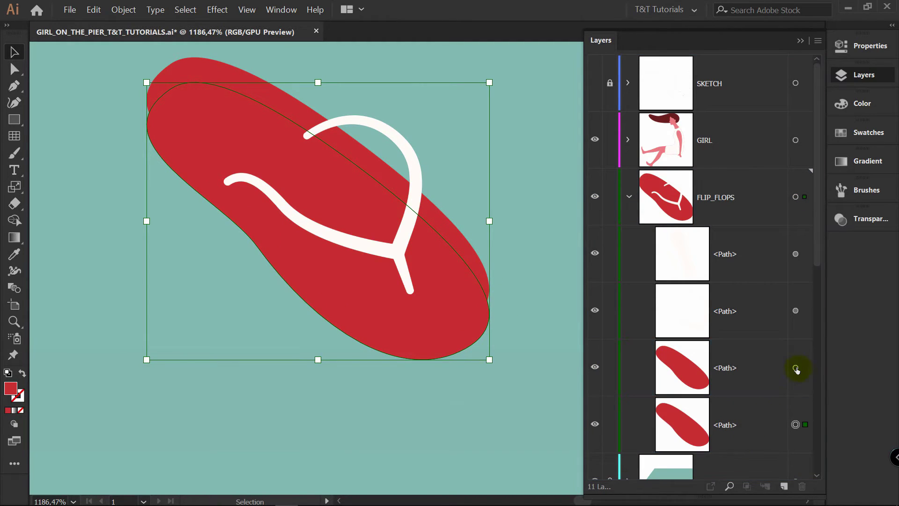
{"action": "left_click", "coordinate": [866, 132]}
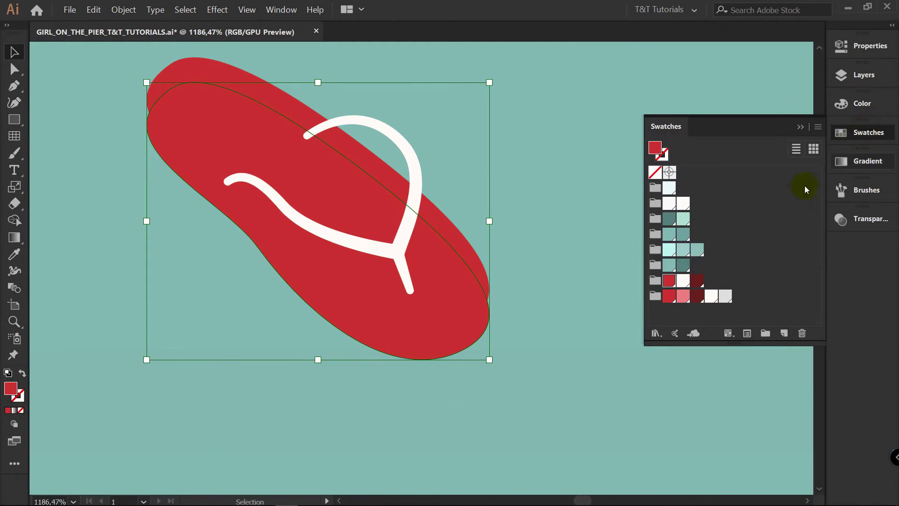
{"action": "left_click", "coordinate": [697, 281]}
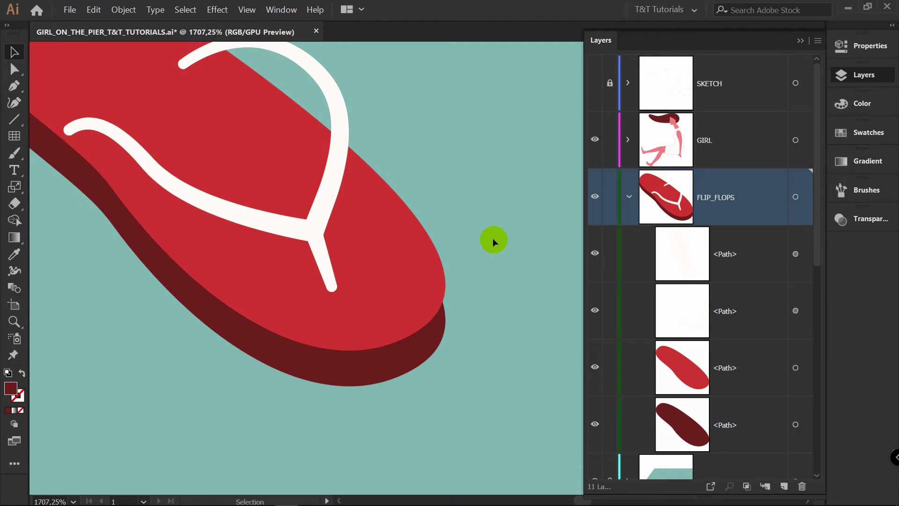
- Blend the red sole with its dark red copy, using Specified Steps spacing of 50
{"action": "key", "text": "w"}
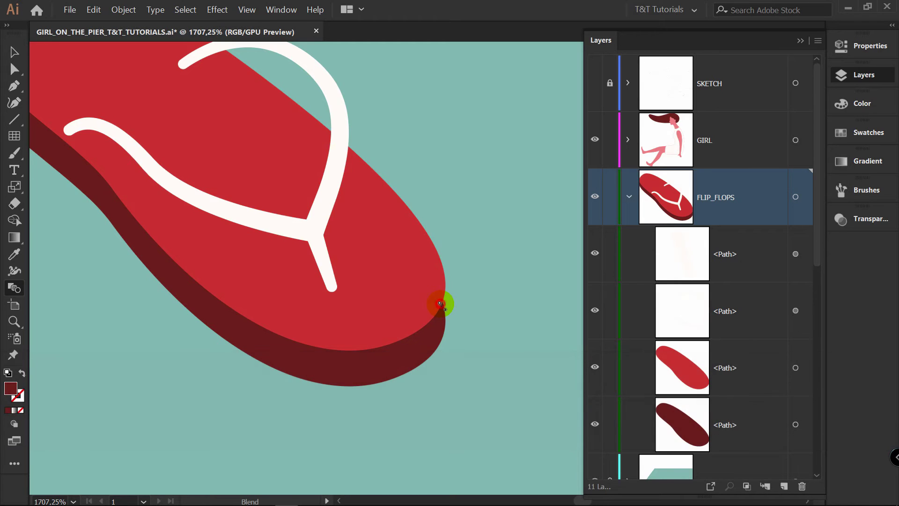
{"action": "left_click", "coordinate": [440, 344]}
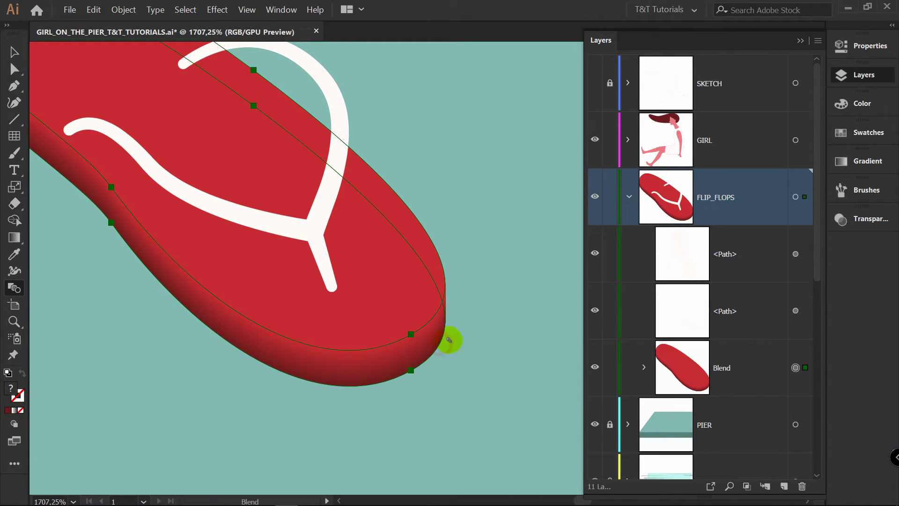
{"action": "key", "text": "Return"}
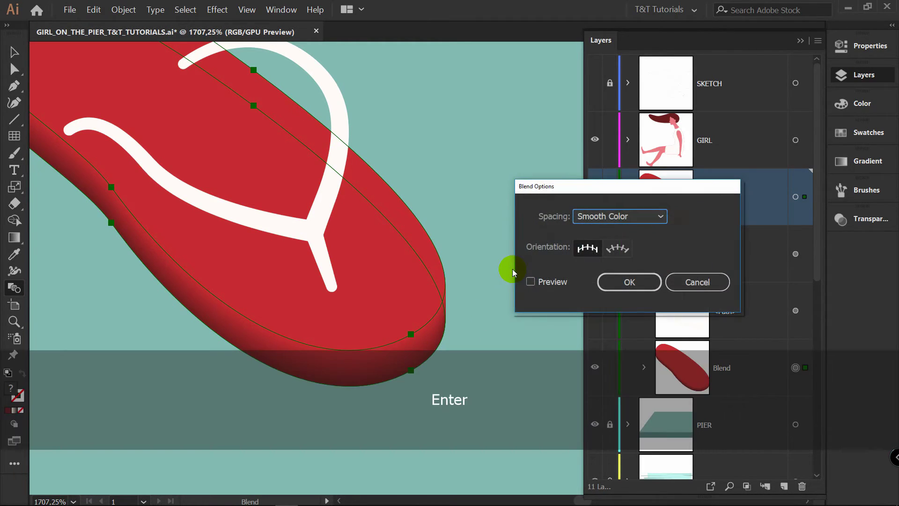
{"action": "left_click", "coordinate": [618, 217]}
{"action": "left_click", "coordinate": [643, 249]}
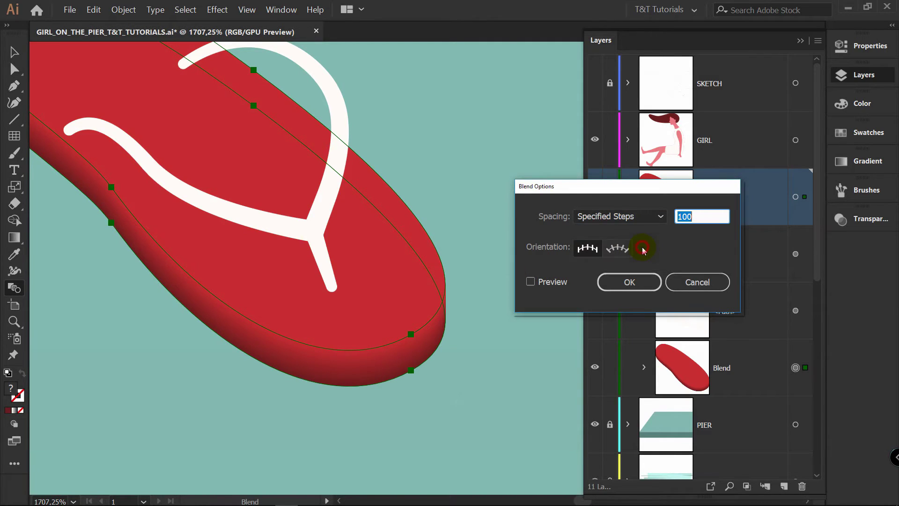
{"action": "left_click", "coordinate": [551, 286]}
{"action": "left_click_drag", "start_coordinate": [702, 216], "coordinate": [680, 215]}
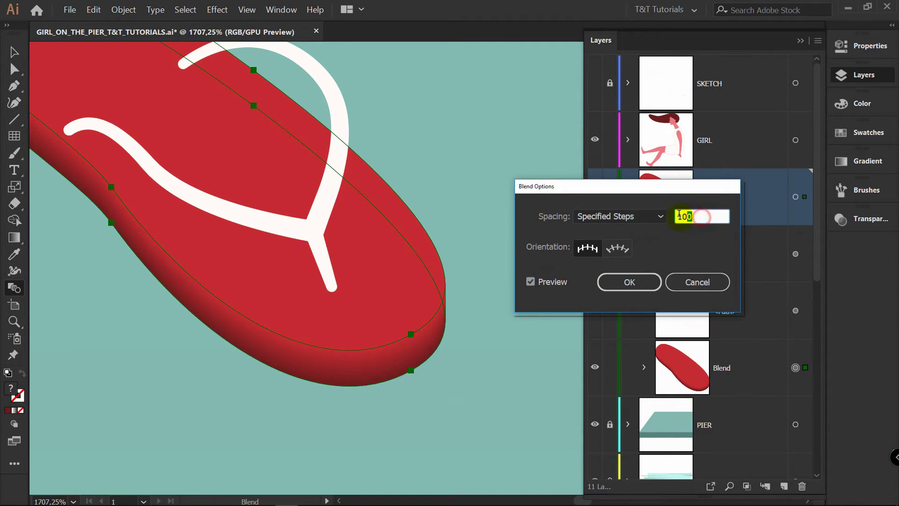
{"action": "type", "text": "50"}
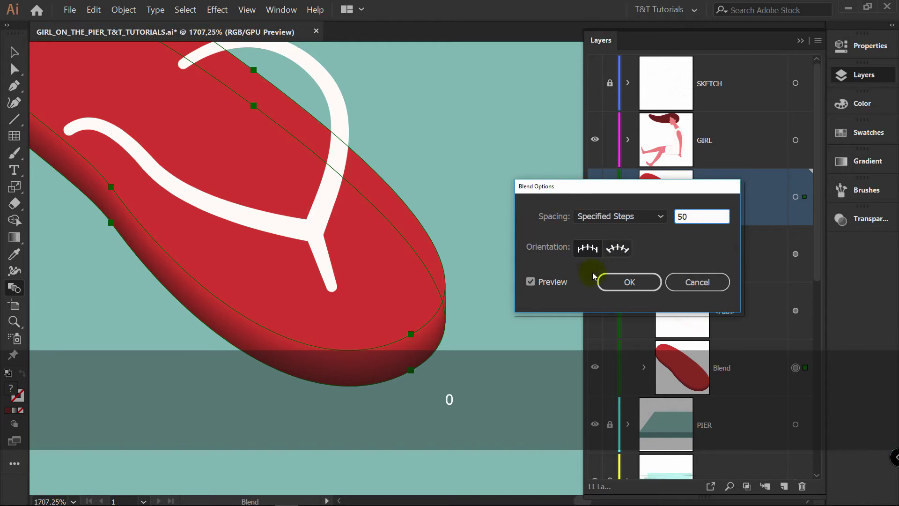
{"action": "left_click", "coordinate": [629, 282]}
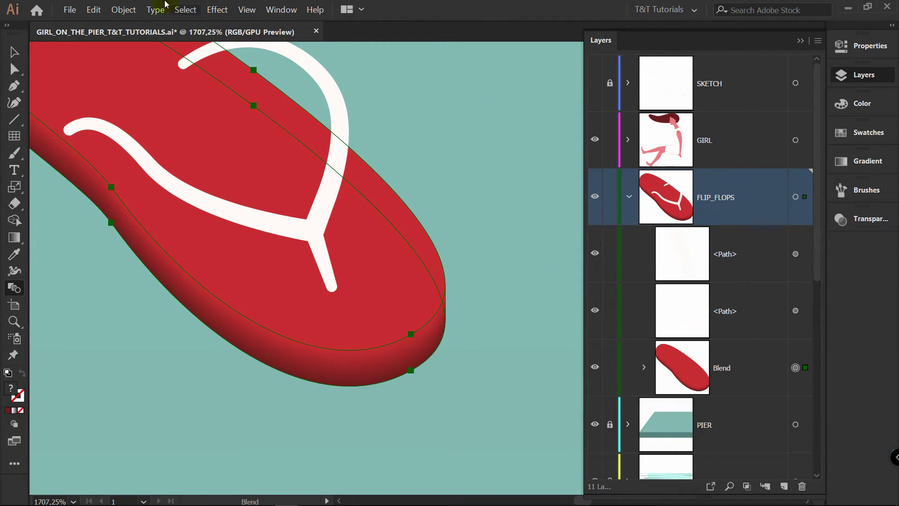
- Expand the sole blend's object and fill into separate paths
{"action": "left_click", "coordinate": [112, 9]}
{"action": "left_click", "coordinate": [141, 111]}
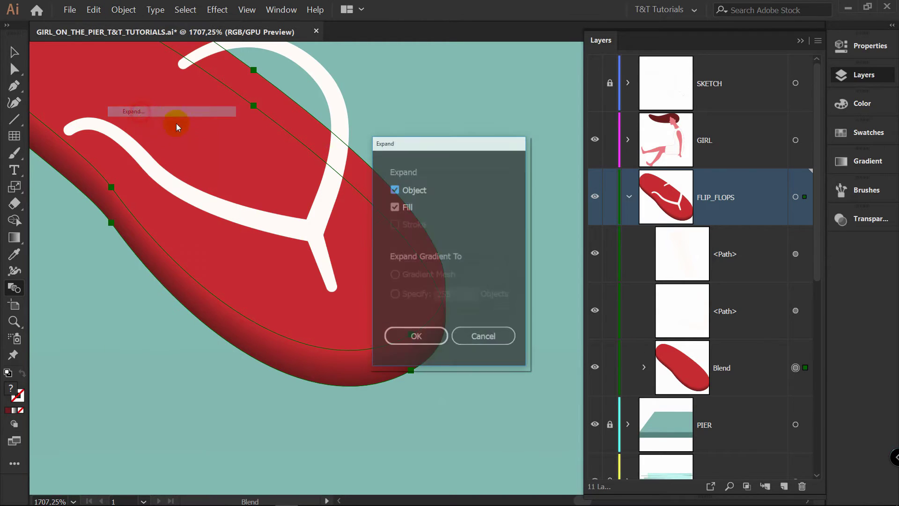
{"action": "left_click", "coordinate": [431, 336]}
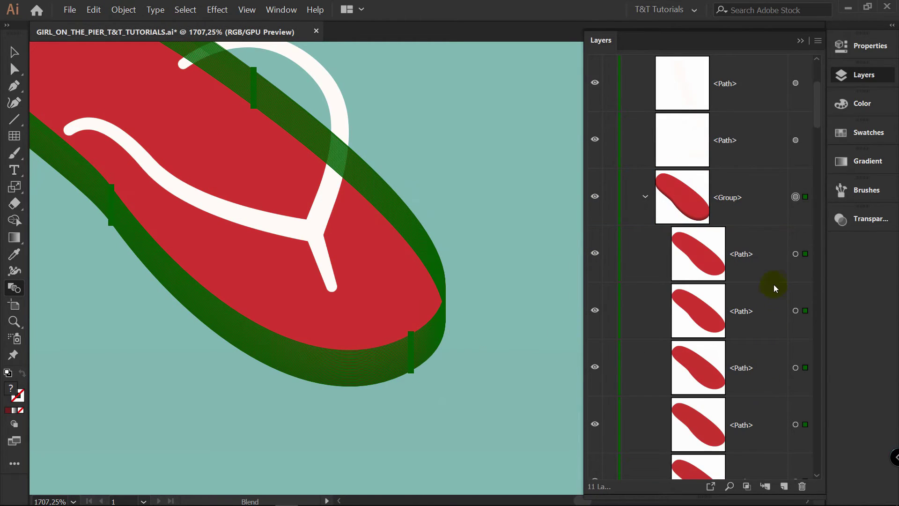
- Unite the expanded blend paths, leaving out the topmost and bottommost soles, and fill the merged shape with dark red
{"action": "key", "text": "shift"}
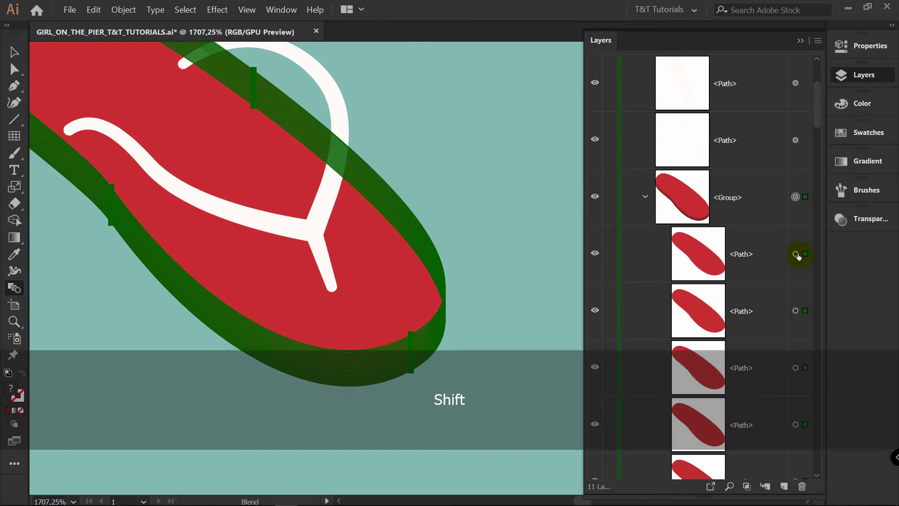
{"action": "left_click", "coordinate": [805, 255], "text": "shift"}
{"action": "scroll", "coordinate": [732, 244], "scroll_direction": "down", "scroll_amount": 5}
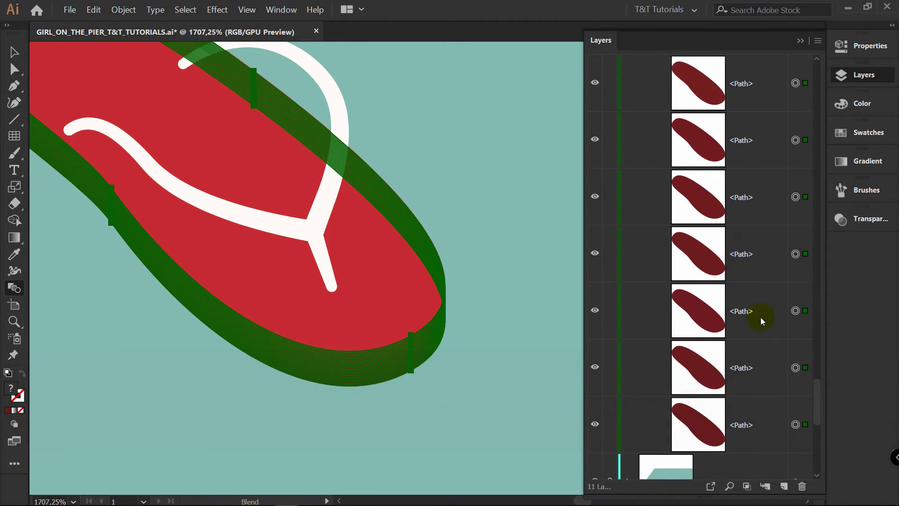
{"action": "key", "text": "shift"}
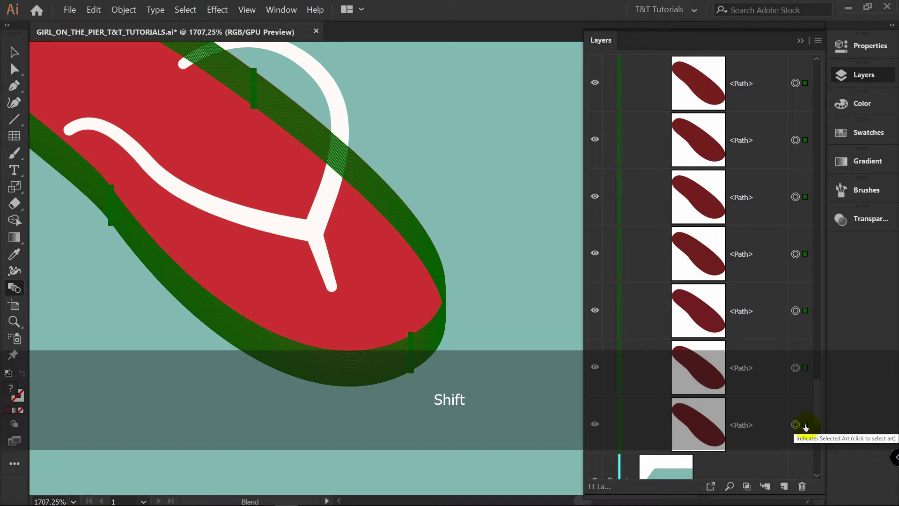
{"action": "left_click", "coordinate": [806, 427], "text": "shift"}
{"action": "scroll", "coordinate": [701, 321], "scroll_direction": "up", "scroll_amount": 7}
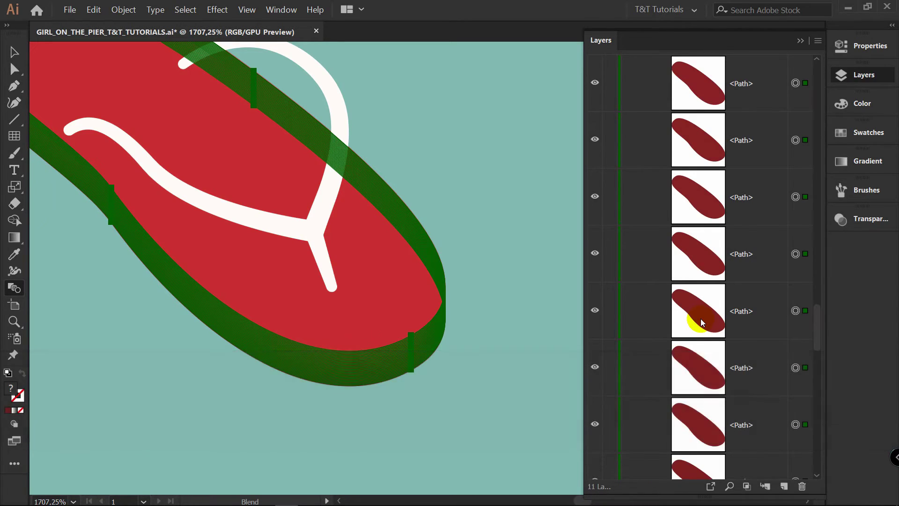
{"action": "scroll", "coordinate": [790, 381], "scroll_direction": "up", "scroll_amount": 7}
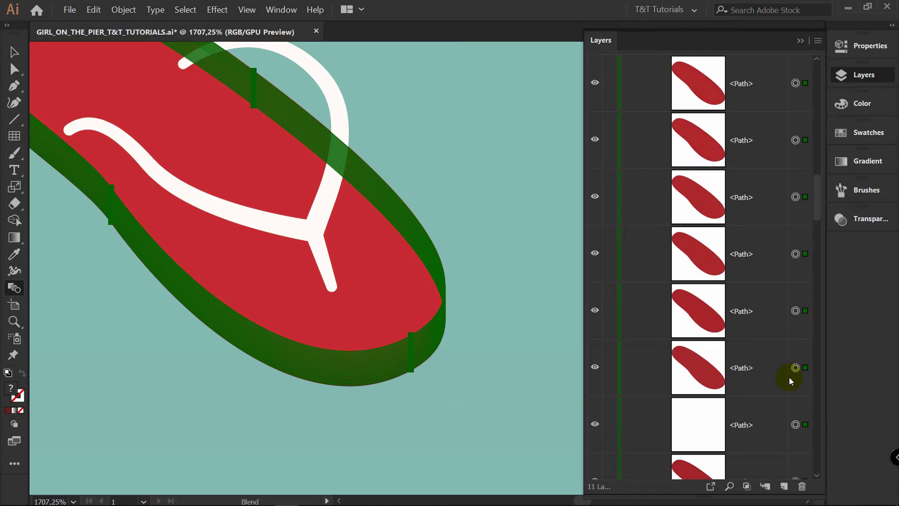
{"action": "scroll", "coordinate": [789, 378], "scroll_direction": "up", "scroll_amount": 5}
{"action": "left_click", "coordinate": [864, 48]}
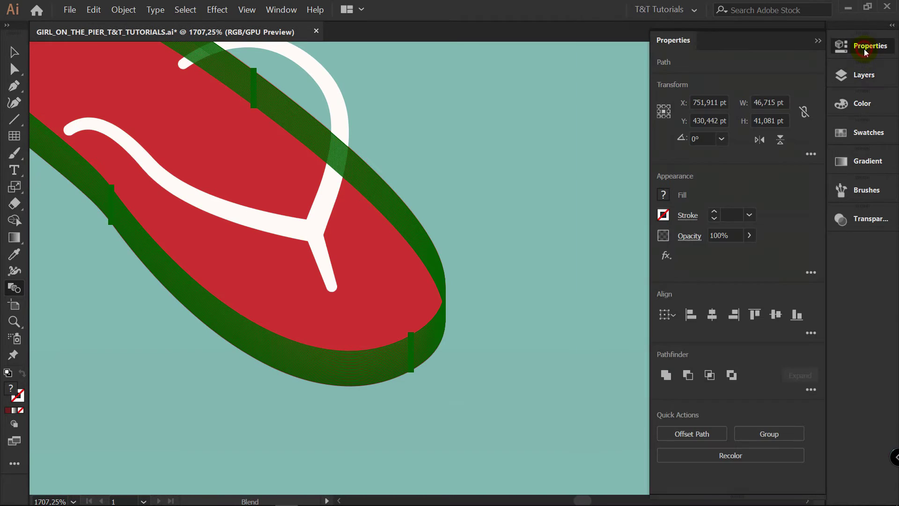
{"action": "left_click", "coordinate": [666, 375]}
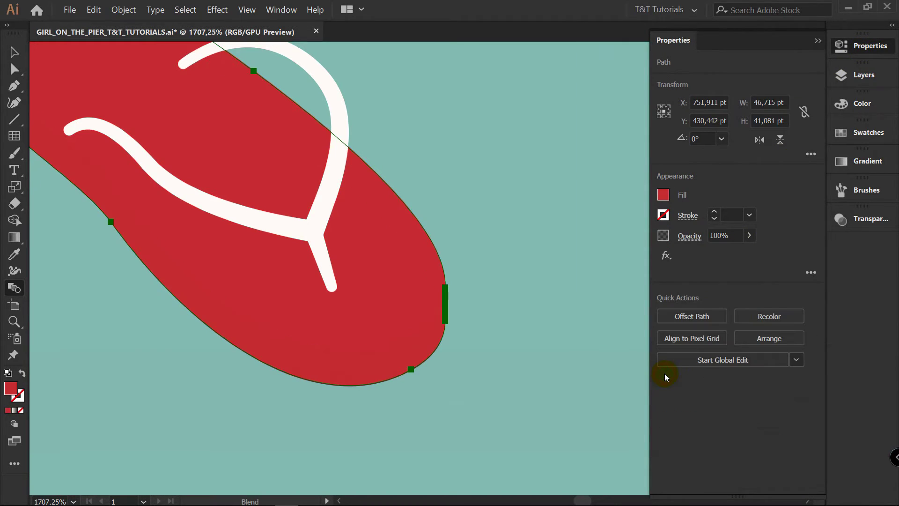
{"action": "left_click", "coordinate": [866, 135]}
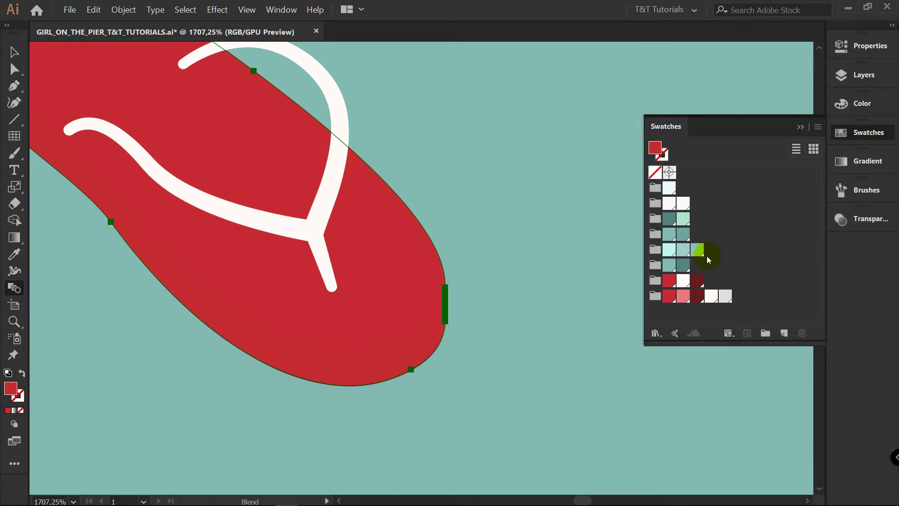
{"action": "left_click", "coordinate": [698, 281]}
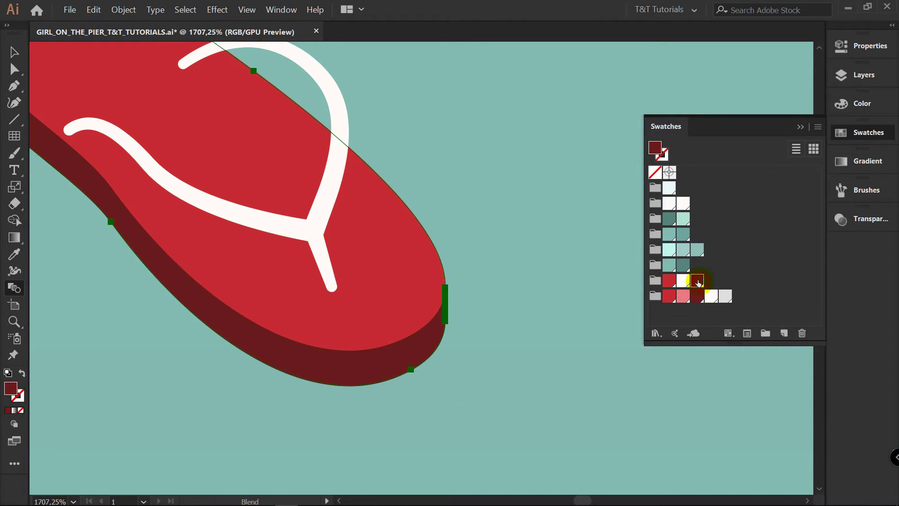
- Remove the redundant anchor points along the vertical edge at the toe of the dark red sole shape
{"action": "key", "text": "a"}
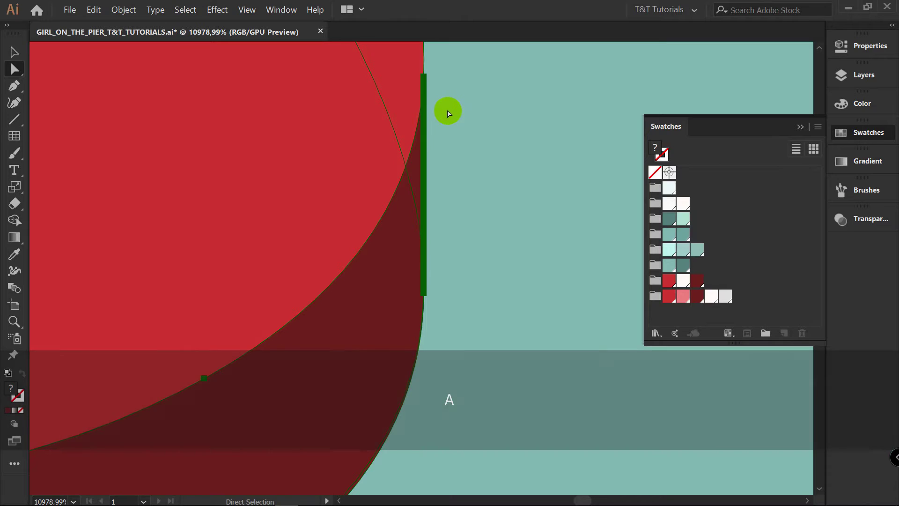
{"action": "key", "text": "z"}
{"action": "left_click", "coordinate": [442, 220]}
{"action": "key", "text": "v"}
{"action": "key", "text": "a"}
{"action": "key", "text": "space"}
{"action": "left_click_drag", "start_coordinate": [481, 113], "coordinate": [506, 245]}
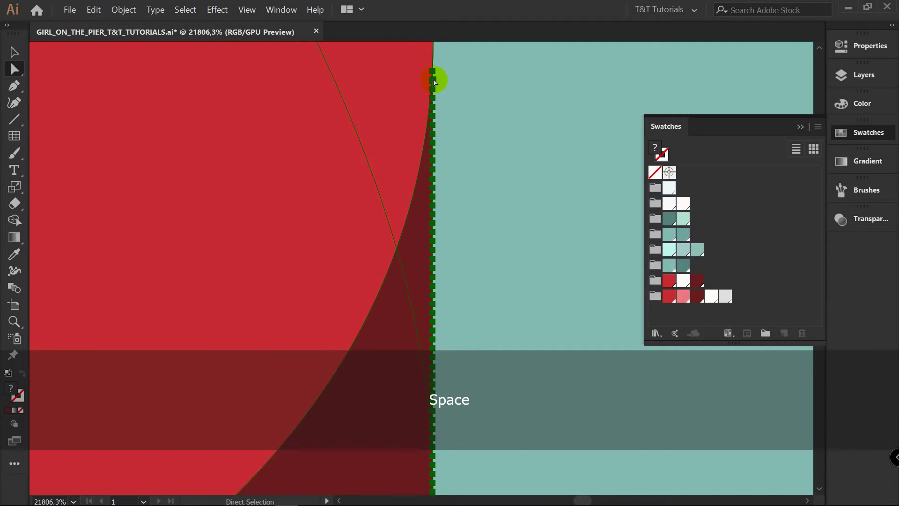
{"action": "key", "text": "p"}
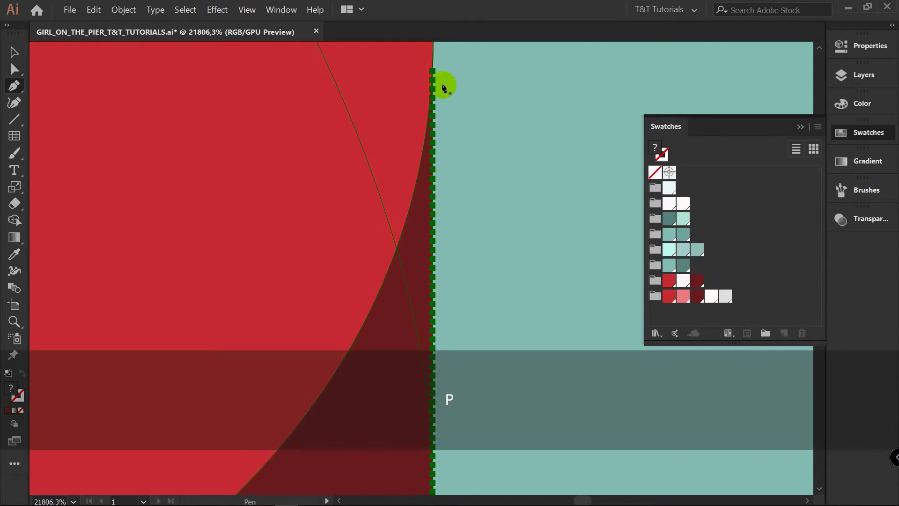
{"action": "left_click", "coordinate": [434, 100]}
{"action": "left_click", "coordinate": [434, 107]}
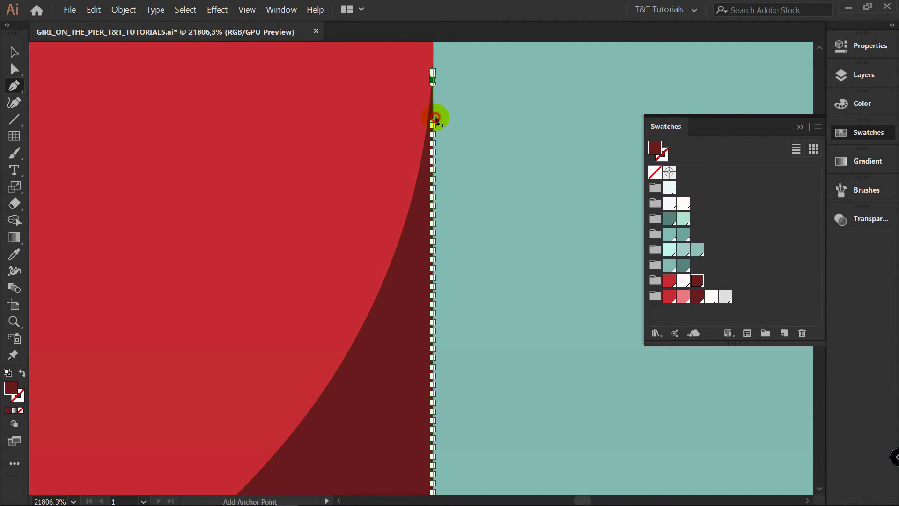
{"action": "key", "text": "a"}
{"action": "left_click_drag", "start_coordinate": [442, 125], "coordinate": [439, 258]}
{"action": "key", "text": "space"}
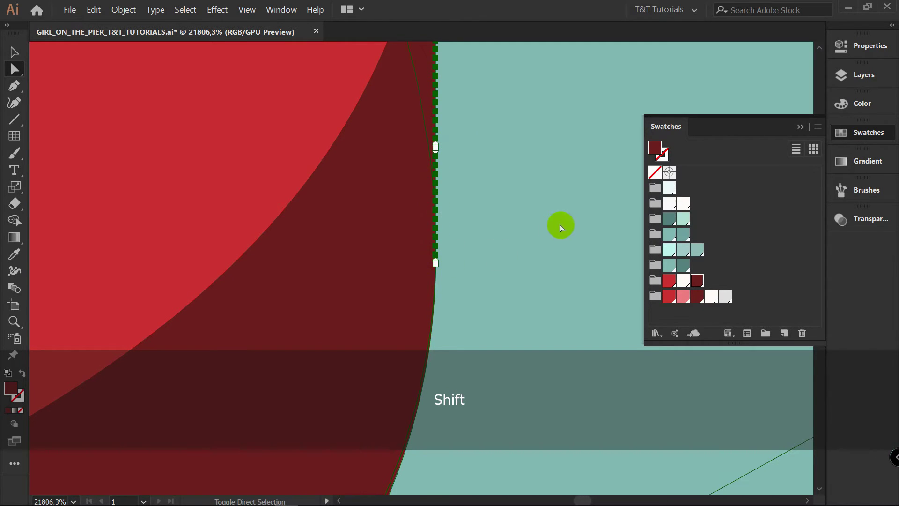
- Remove the surplus anchor points along the right vertical edge of the flip-flop's dark red side
{"action": "key", "text": "space"}
{"action": "left_click_drag", "start_coordinate": [509, 140], "coordinate": [516, 291]}
{"action": "scroll", "coordinate": [516, 286], "scroll_direction": "down", "scroll_amount": 4}
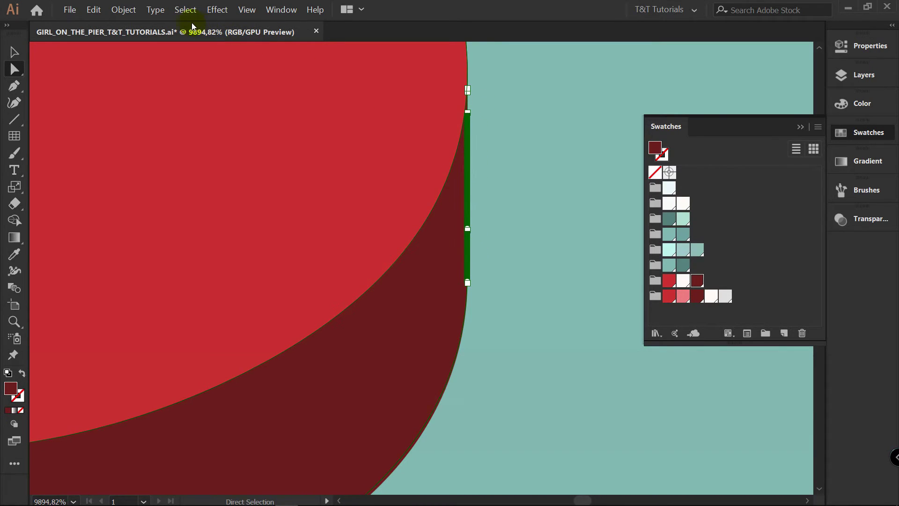
{"action": "left_click", "coordinate": [123, 10]}
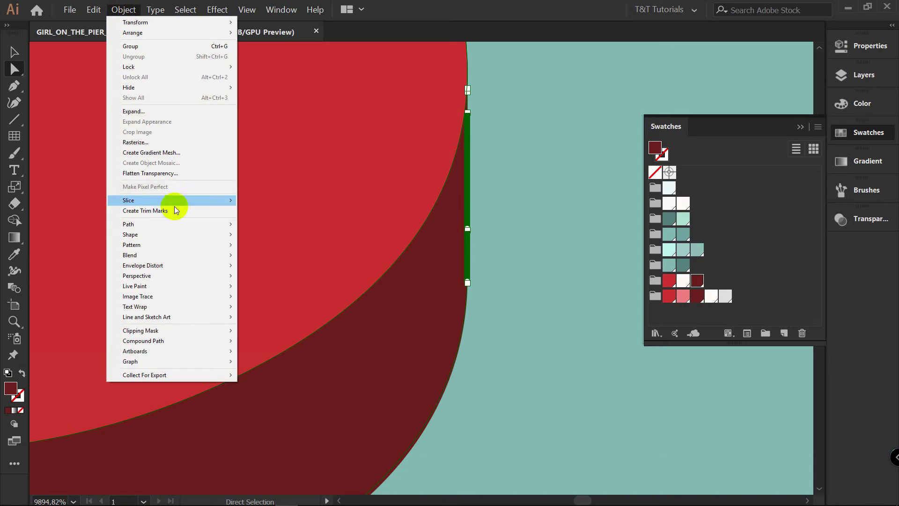
{"action": "mouse_move", "coordinate": [159, 223]}
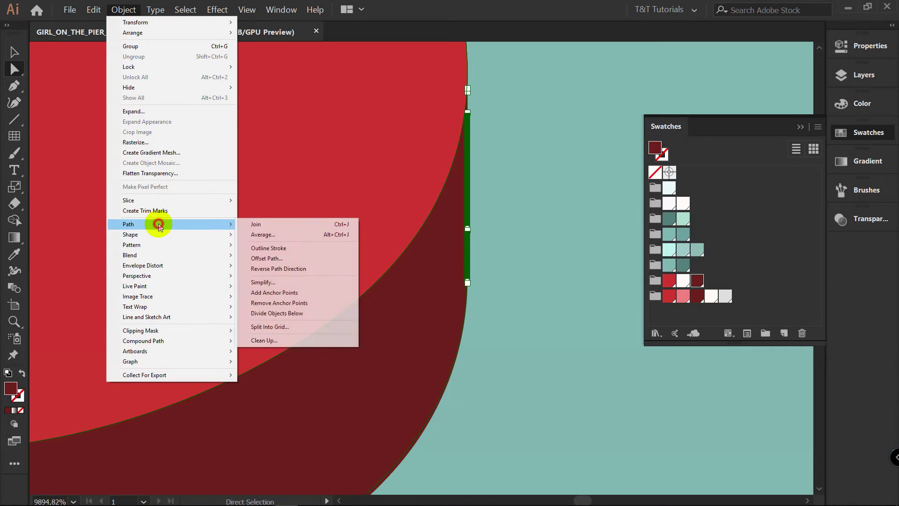
{"action": "left_click", "coordinate": [291, 303]}
{"action": "scroll", "coordinate": [424, 261], "scroll_direction": "down", "scroll_amount": 3}
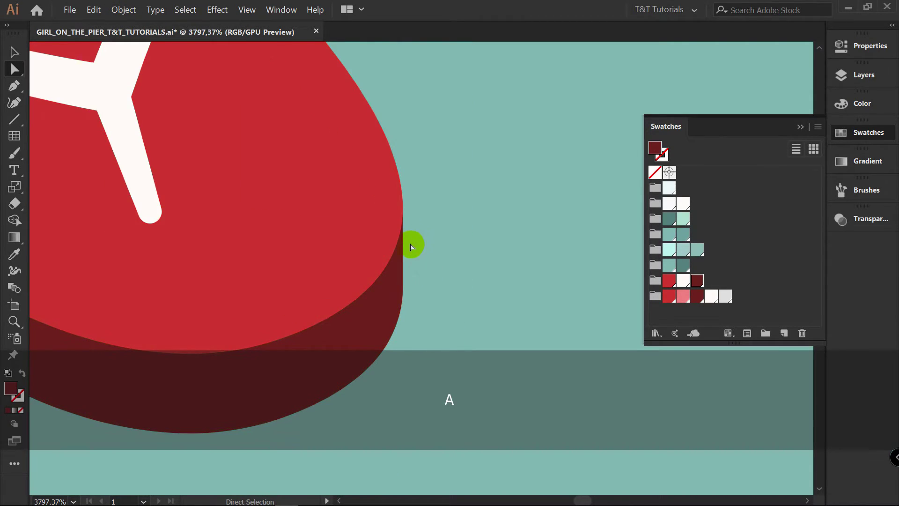
{"action": "left_click", "coordinate": [407, 249]}
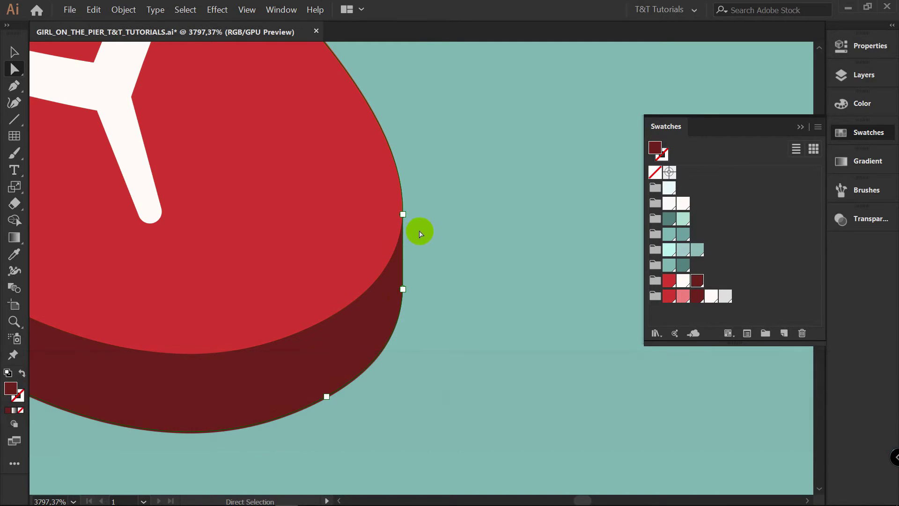
- Ungroup the flip-flop's sole shapes at the left edge of the sole
{"action": "key", "text": "space"}
{"action": "left_click_drag", "start_coordinate": [275, 227], "coordinate": [731, 243]}
{"action": "left_click_drag", "start_coordinate": [286, 141], "coordinate": [623, 431]}
{"action": "left_click_drag", "start_coordinate": [209, 156], "coordinate": [595, 450]}
{"action": "key", "text": "z"}
{"action": "left_click_drag", "start_coordinate": [503, 285], "coordinate": [629, 228]}
{"action": "key", "text": "space"}
{"action": "left_click_drag", "start_coordinate": [537, 220], "coordinate": [457, 243]}
{"action": "key", "text": "a"}
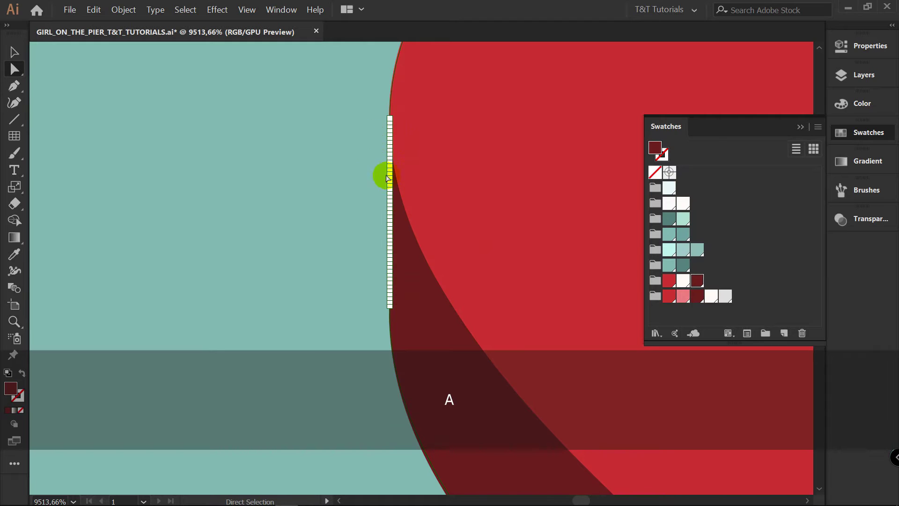
{"action": "key", "text": "v"}
{"action": "left_click", "coordinate": [449, 156]}
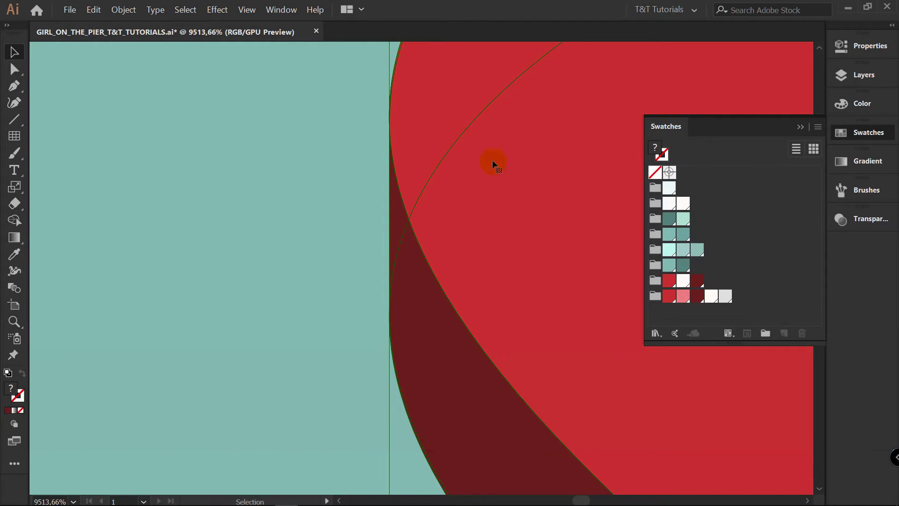
{"action": "right_click", "coordinate": [436, 136]}
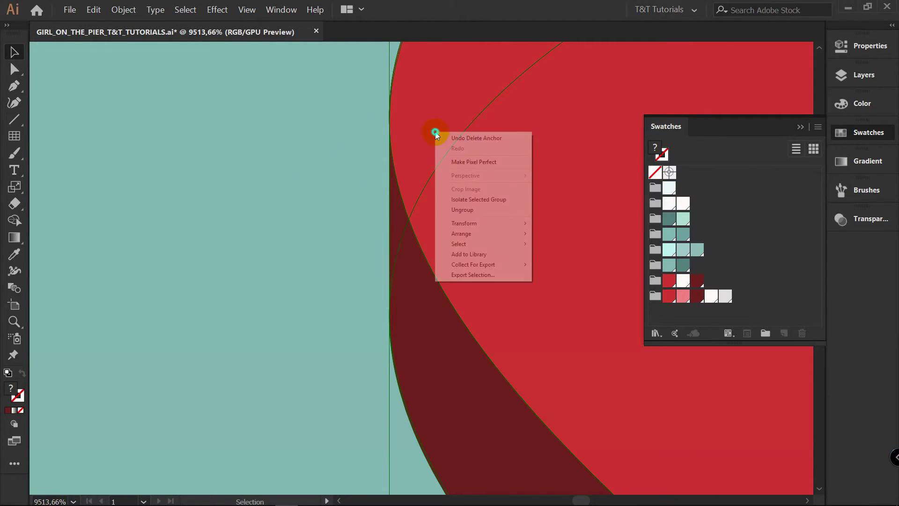
{"action": "left_click", "coordinate": [468, 207]}
{"action": "left_click", "coordinate": [396, 176]}
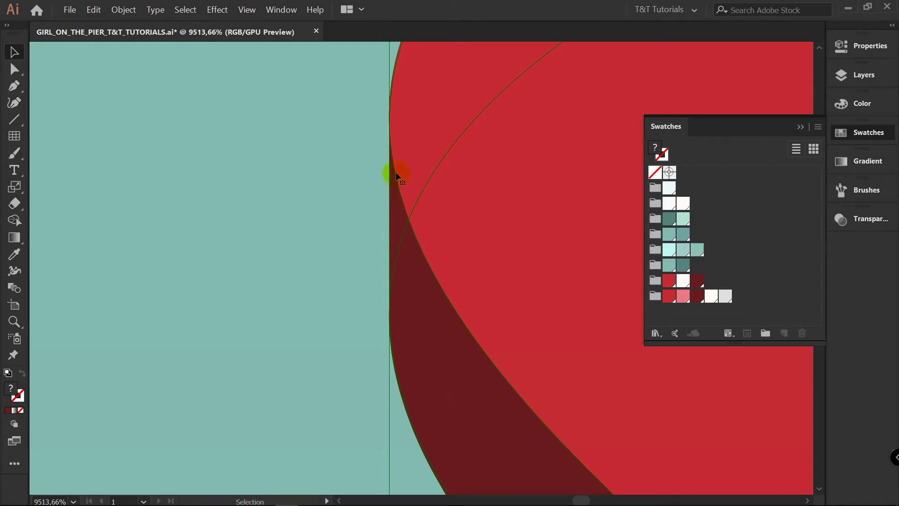
- Hide the red top sole and remove the surplus anchor points along the dark side's left vertical edge
{"action": "left_click", "coordinate": [872, 80]}
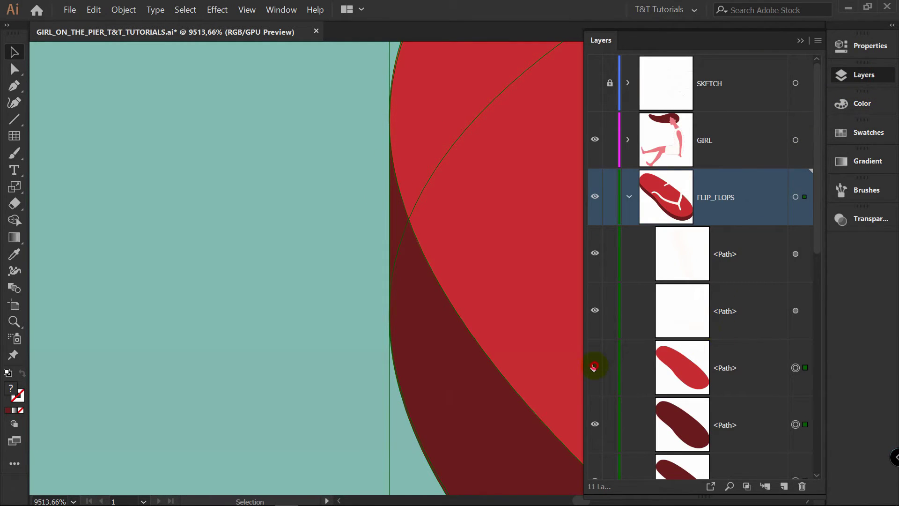
{"action": "left_click", "coordinate": [594, 366]}
{"action": "key", "text": "a"}
{"action": "left_click_drag", "start_coordinate": [361, 93], "coordinate": [423, 226]}
{"action": "left_click_drag", "start_coordinate": [407, 349], "coordinate": [395, 327]}
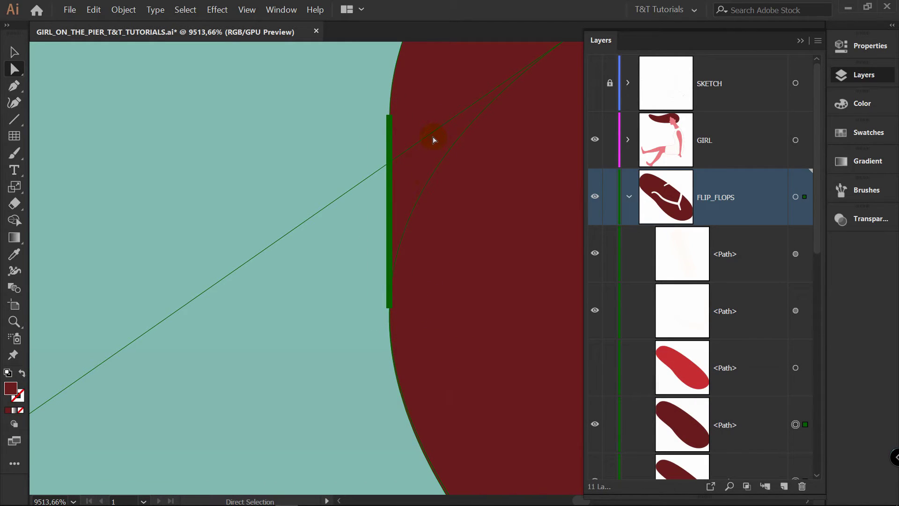
{"action": "left_click", "coordinate": [469, 130], "text": "shift"}
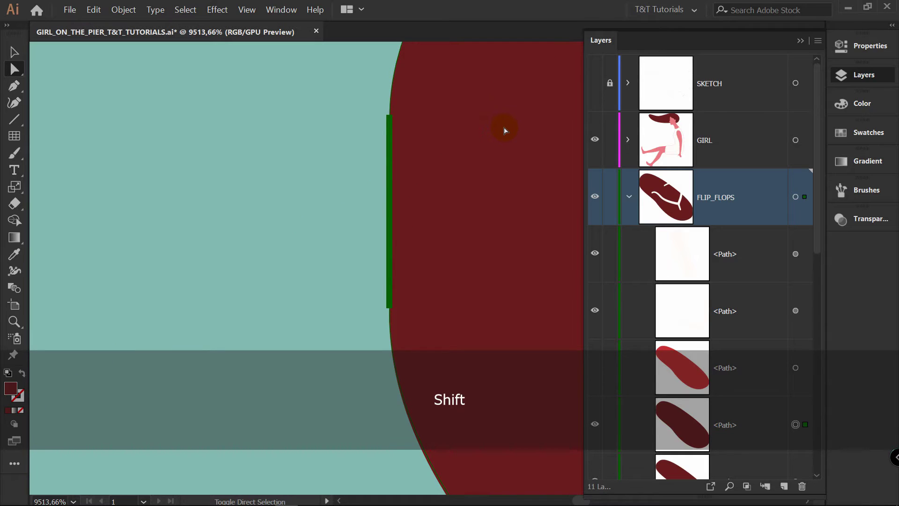
{"action": "left_click", "coordinate": [391, 118]}
{"action": "left_click", "coordinate": [124, 9]}
{"action": "mouse_move", "coordinate": [150, 224]}
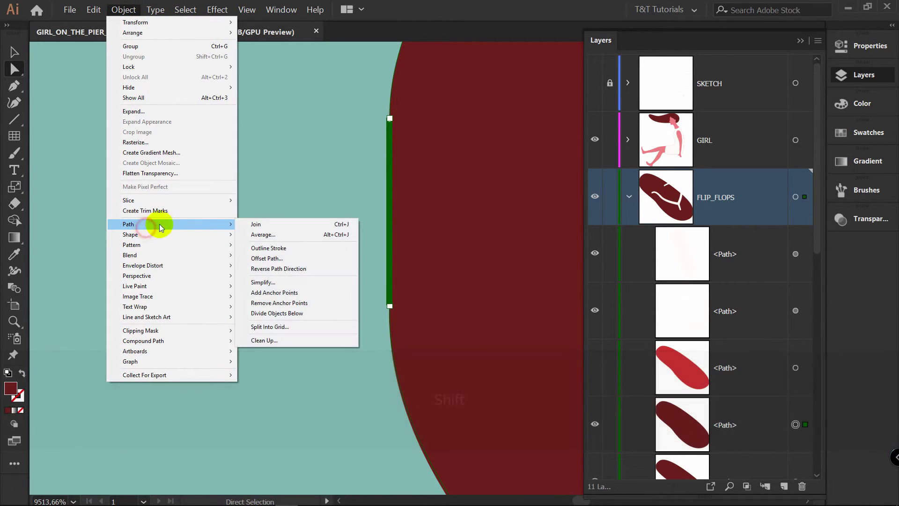
{"action": "left_click", "coordinate": [260, 304]}
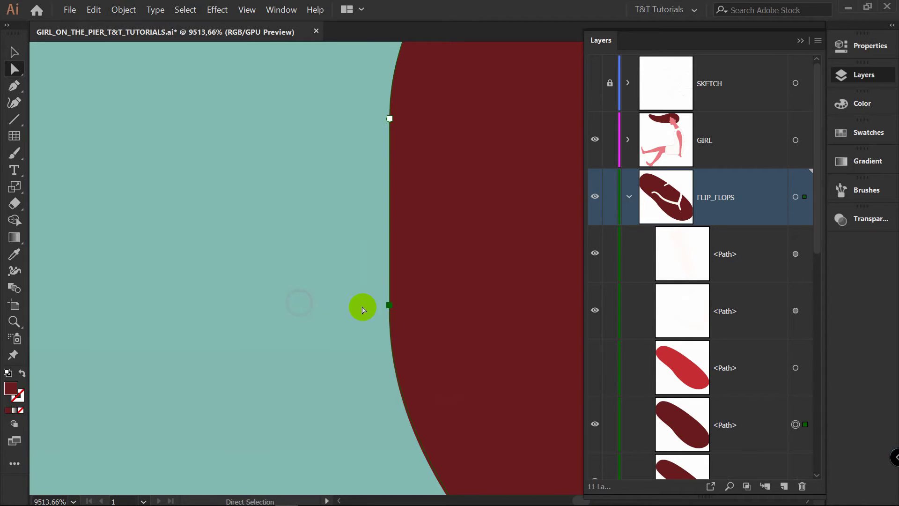
- Examine the remaining anchor points on the left edge of the dark sole shape up close
{"action": "key", "text": "z"}
{"action": "left_click", "coordinate": [404, 162]}
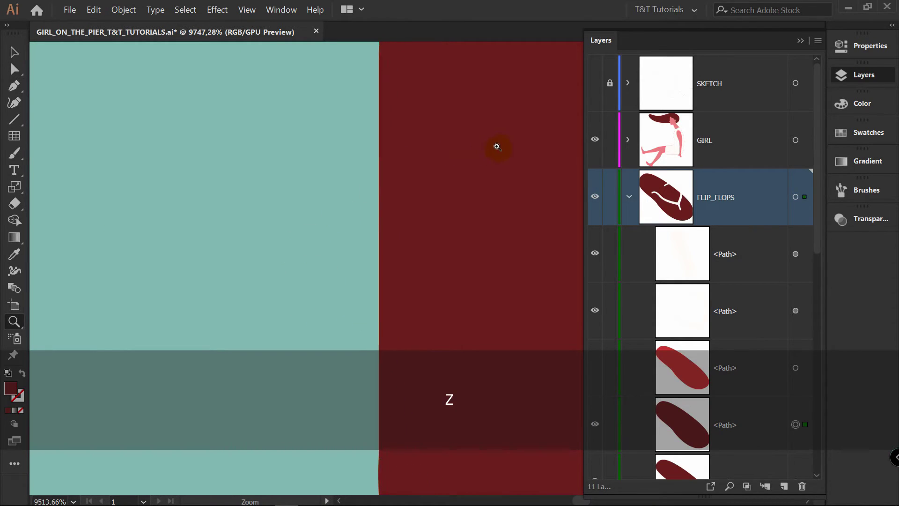
{"action": "key", "text": "v"}
{"action": "left_click", "coordinate": [390, 78]}
{"action": "key", "text": "a"}
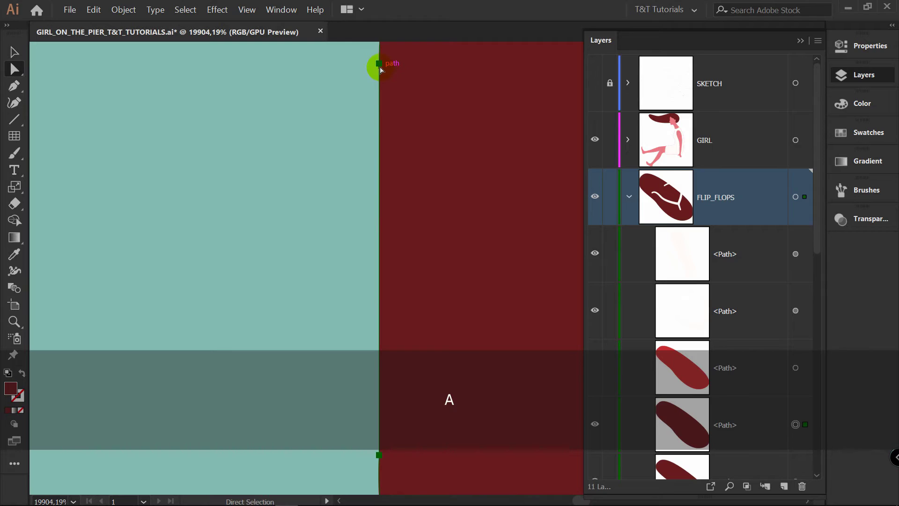
{"action": "key", "text": "z"}
{"action": "left_click_drag", "start_coordinate": [426, 166], "coordinate": [262, 182]}
{"action": "key", "text": "space"}
{"action": "left_click_drag", "start_coordinate": [473, 209], "coordinate": [285, 190]}
{"action": "key", "text": "z"}
- Make the red top sole visible again and deselect everything
{"action": "key", "text": "v"}
{"action": "left_click", "coordinate": [594, 366]}
{"action": "key", "text": "z"}
{"action": "left_click_drag", "start_coordinate": [462, 281], "coordinate": [247, 237]}
{"action": "key", "text": "space"}
{"action": "left_click_drag", "start_coordinate": [401, 205], "coordinate": [174, 181]}
{"action": "key", "text": "v"}
{"action": "left_click", "coordinate": [412, 201]}
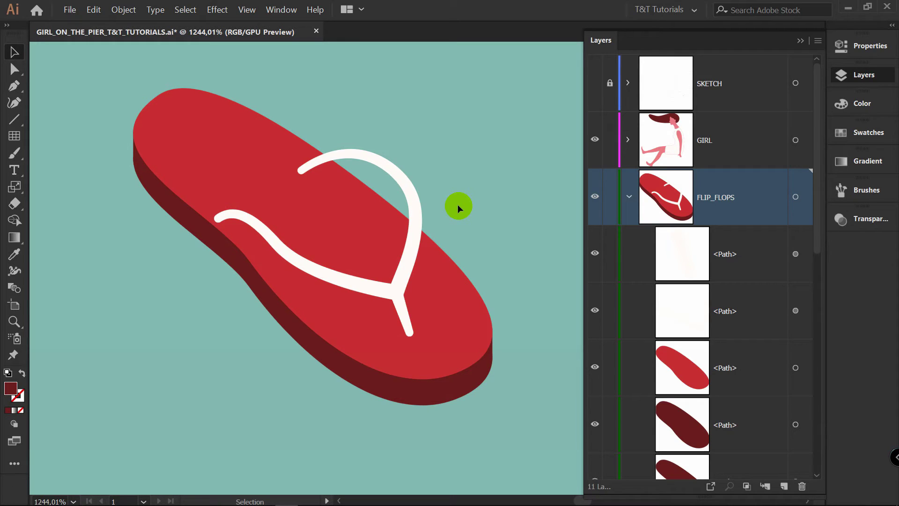
- Try to group the white strap paths and remove the lowest dark sole path
{"action": "left_click", "coordinate": [407, 269]}
{"action": "left_click", "coordinate": [405, 315], "text": "shift"}
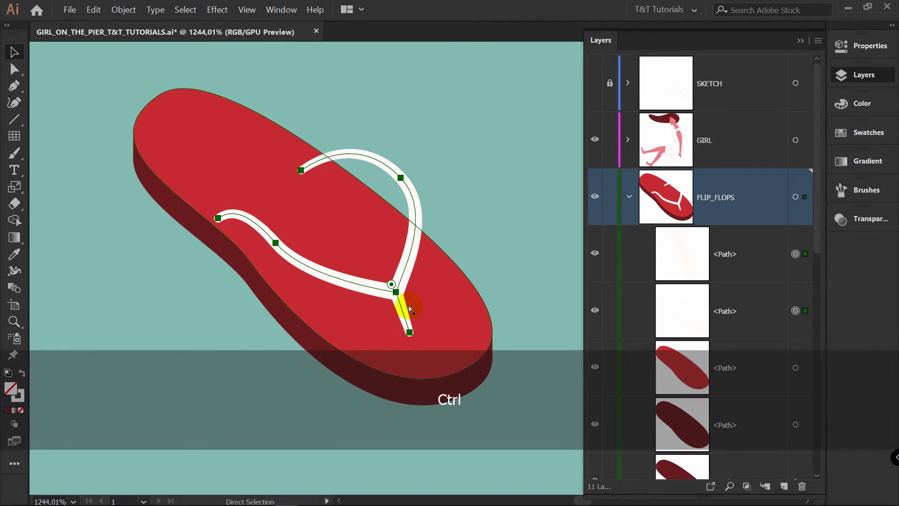
{"action": "key", "text": "ctrl+g"}
{"action": "left_click", "coordinate": [512, 241]}
{"action": "left_click", "coordinate": [796, 425]}
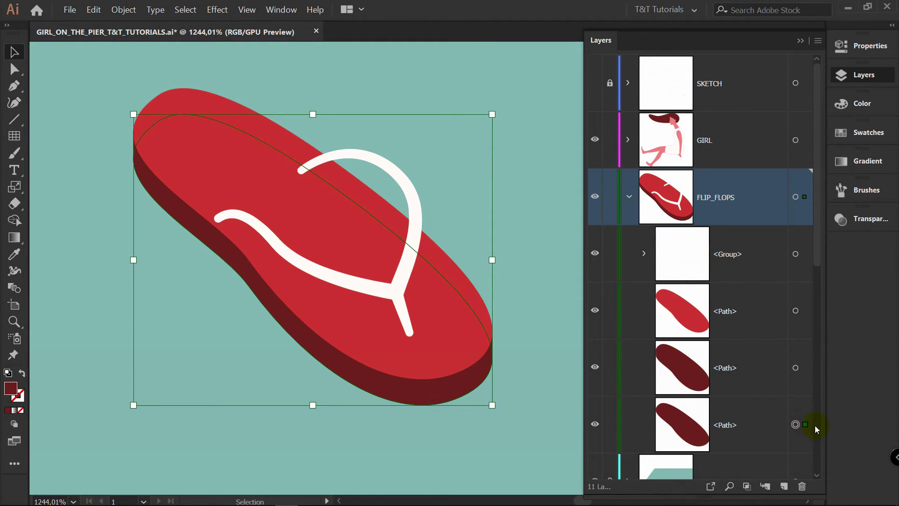
{"action": "key", "text": "Delete"}
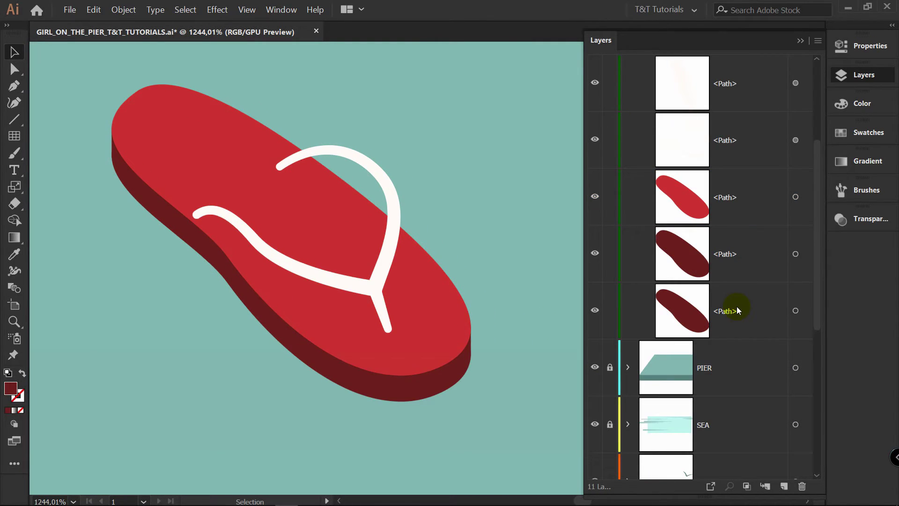
- Duplicate the whole flip-flop, placing the copy to the left of the original
{"action": "scroll", "coordinate": [502, 251], "scroll_direction": "down", "scroll_amount": 3}
{"action": "key", "text": "v"}
{"action": "left_click_drag", "start_coordinate": [479, 276], "coordinate": [307, 299]}
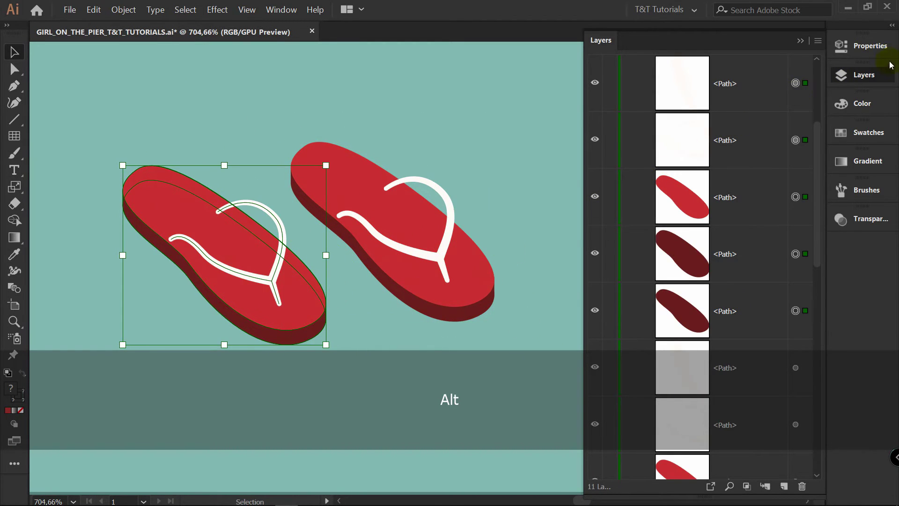
- Flip the copied flip-flop horizontally and reposition it slightly lower beside the original
{"action": "left_click", "coordinate": [875, 52]}
{"action": "left_click", "coordinate": [760, 139]}
{"action": "left_click_drag", "start_coordinate": [262, 213], "coordinate": [242, 241]}
{"action": "left_click", "coordinate": [235, 139]}
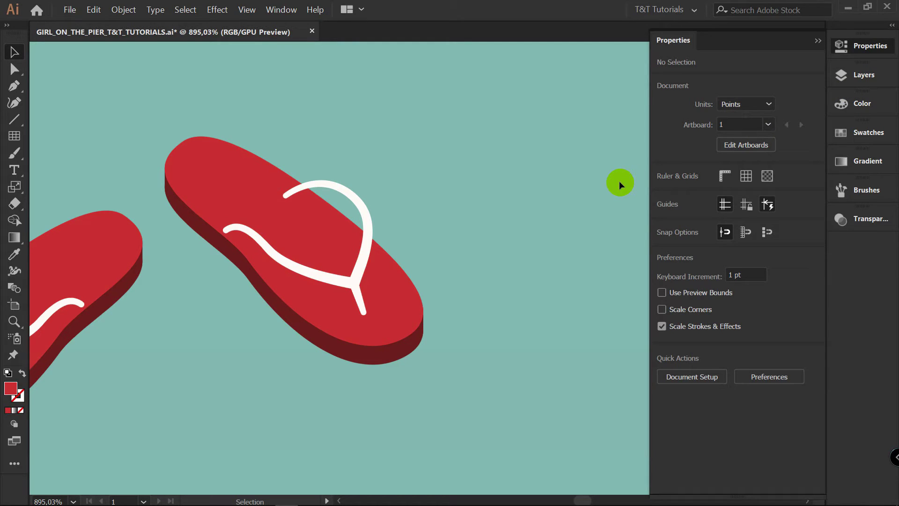
- Duplicate the lowest dark sole path of the mirrored flip-flop in place
{"action": "left_click", "coordinate": [866, 81]}
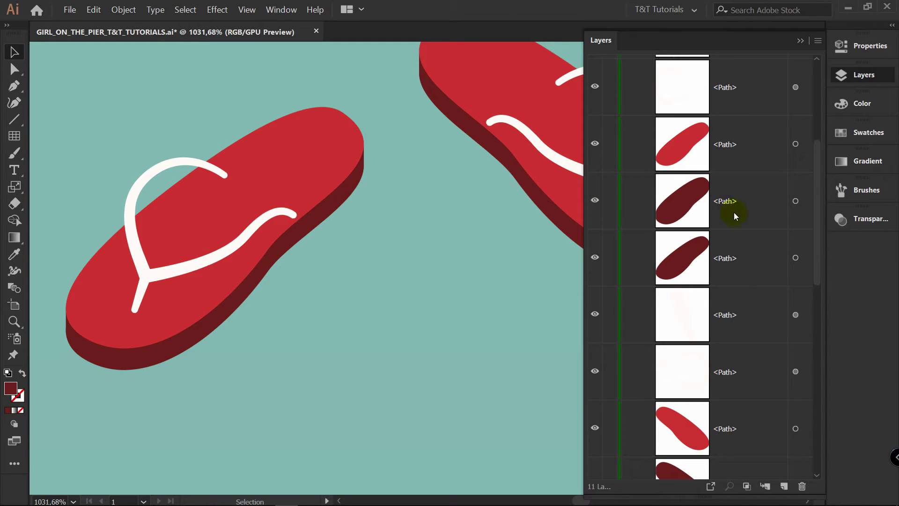
{"action": "left_click", "coordinate": [800, 263]}
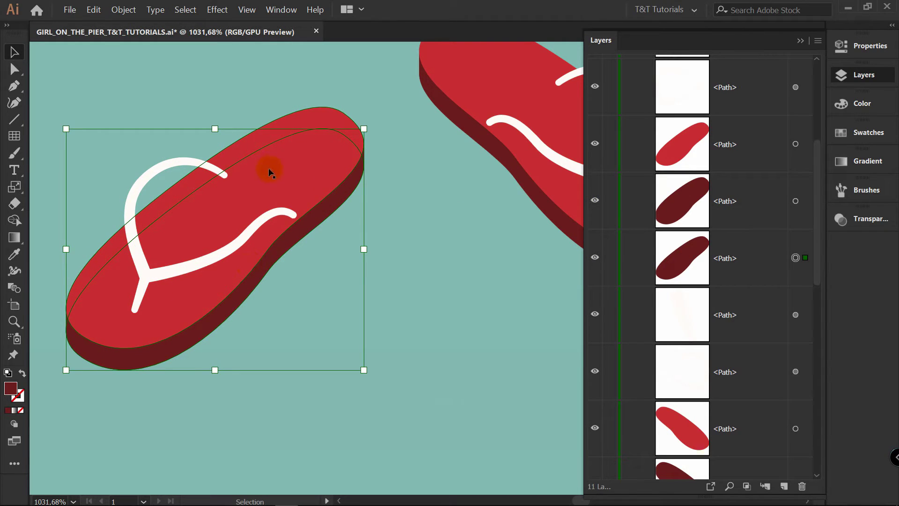
{"action": "key", "text": "ctrl+f"}
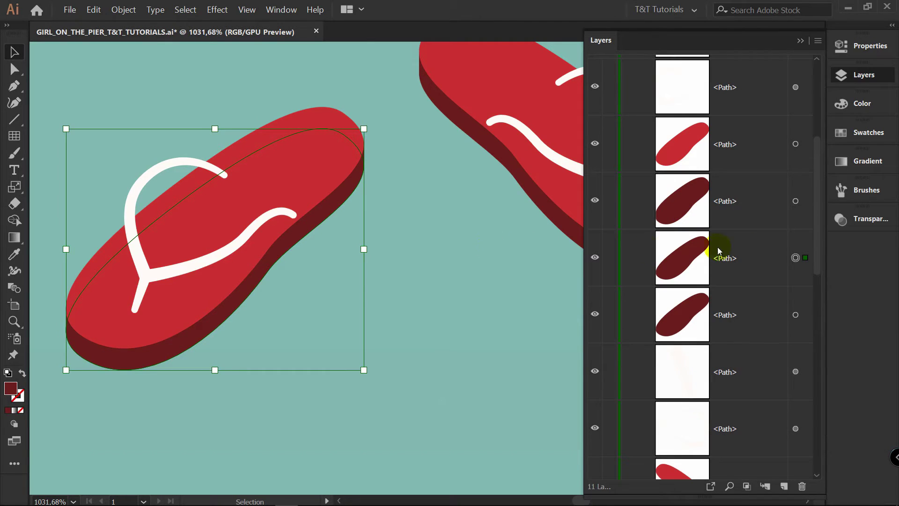
- Offset the lower copy of the dark sole path diagonally down and to the right of the mirrored flip-flop
{"action": "left_click", "coordinate": [806, 314]}
{"action": "key", "text": "Down"}
{"action": "key", "text": "Right"}
{"action": "key", "text": "Right"}
{"action": "key", "text": "Right"}
{"action": "left_click_drag", "start_coordinate": [356, 220], "coordinate": [440, 258]}
- Fill both the offset sole path and its in-place duplicate with the dark teal swatch from the PIER color group
{"action": "left_click", "coordinate": [802, 266], "text": "shift"}
{"action": "left_click", "coordinate": [868, 134]}
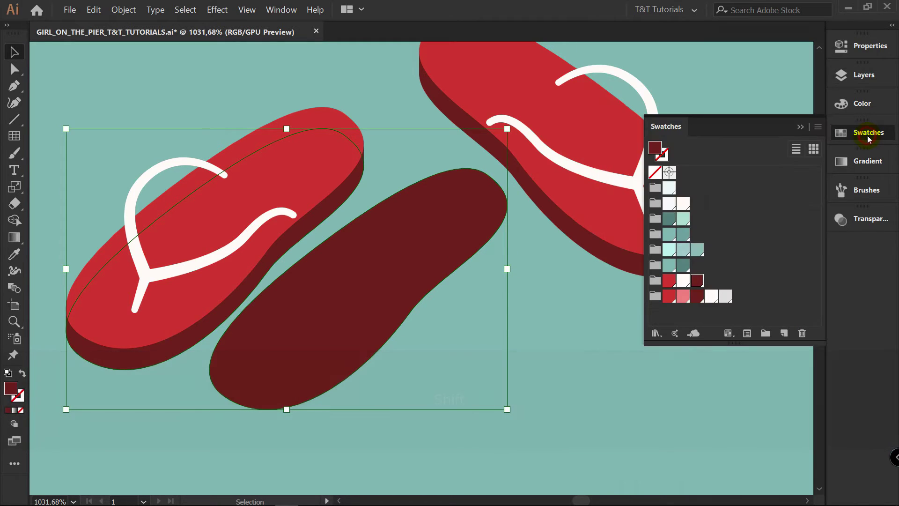
{"action": "left_click", "coordinate": [683, 266]}
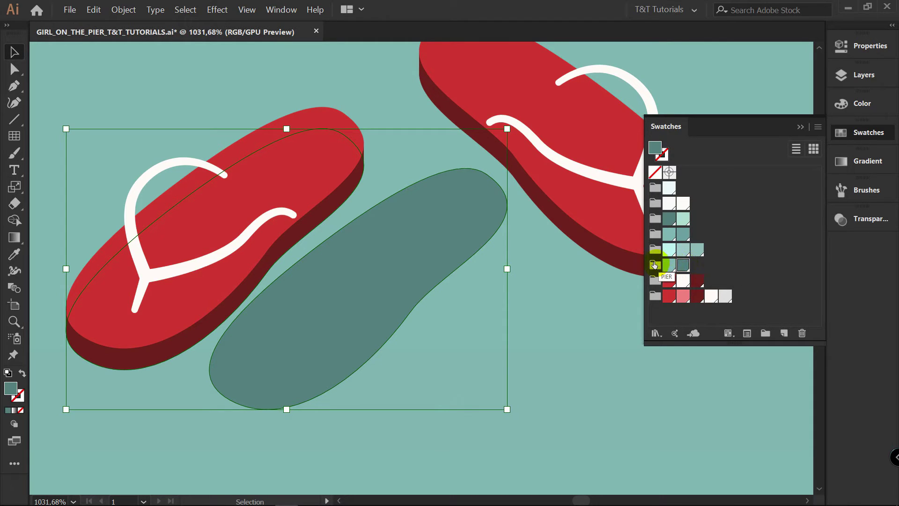
- Hide the mirrored flip-flop's red top and dark red side paths to expose the teal shape underneath
{"action": "key", "text": "z"}
{"action": "left_click_drag", "start_coordinate": [441, 231], "coordinate": [197, 232]}
{"action": "key", "text": "v"}
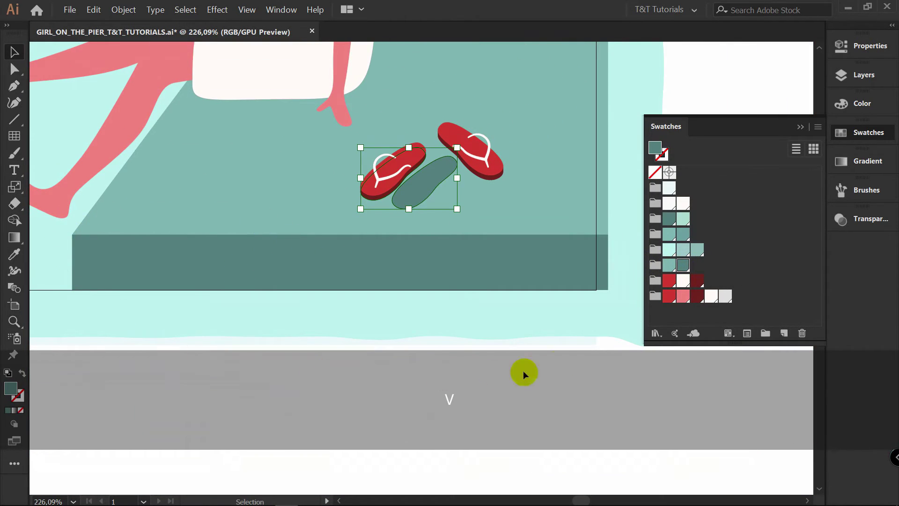
{"action": "key", "text": "z"}
{"action": "left_click_drag", "start_coordinate": [416, 181], "coordinate": [487, 176]}
{"action": "key", "text": "space"}
{"action": "left_click_drag", "start_coordinate": [487, 167], "coordinate": [449, 173]}
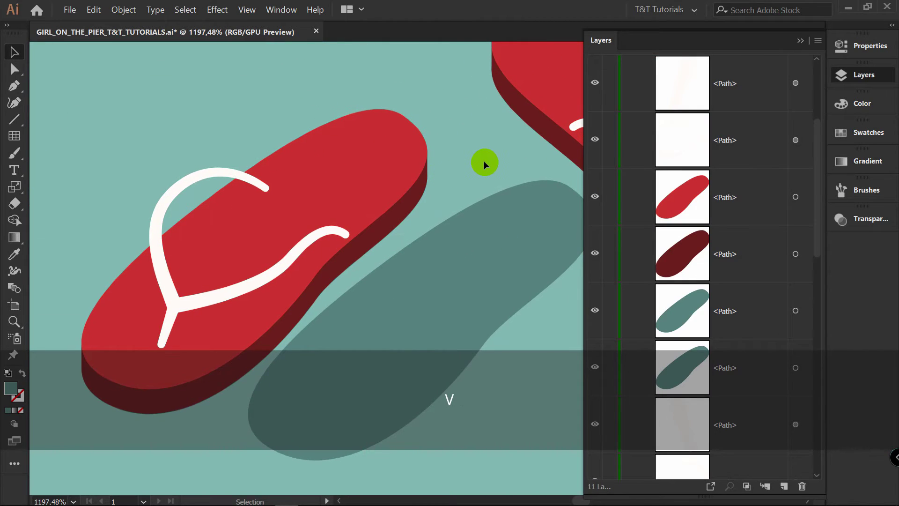
{"action": "left_click_drag", "start_coordinate": [595, 197], "coordinate": [597, 253]}
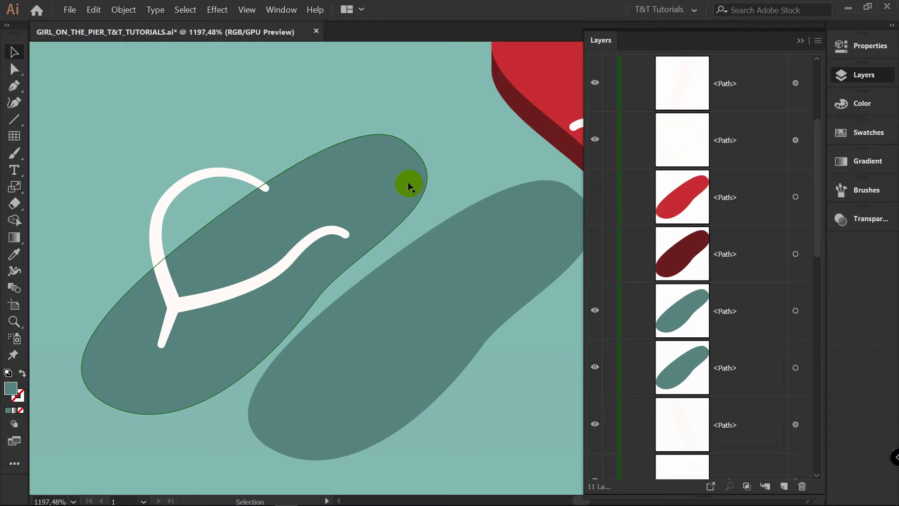
- Blend the two teal sole shapes into one shadow using Specified Steps spacing of 50
{"action": "key", "text": "w"}
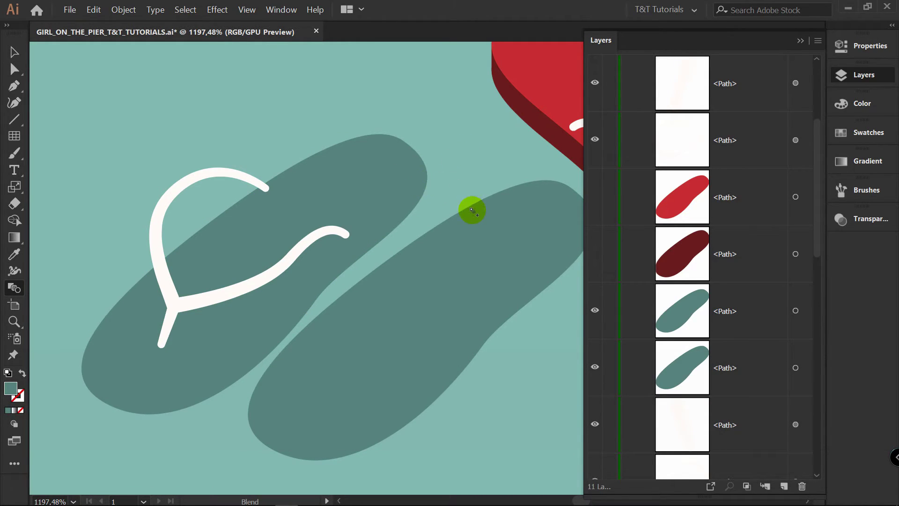
{"action": "left_click", "coordinate": [467, 209]}
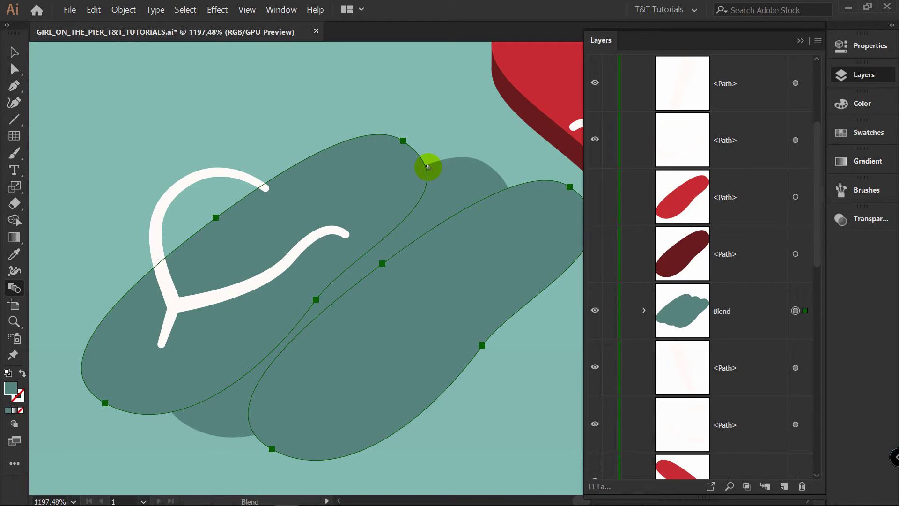
{"action": "key", "text": "Return"}
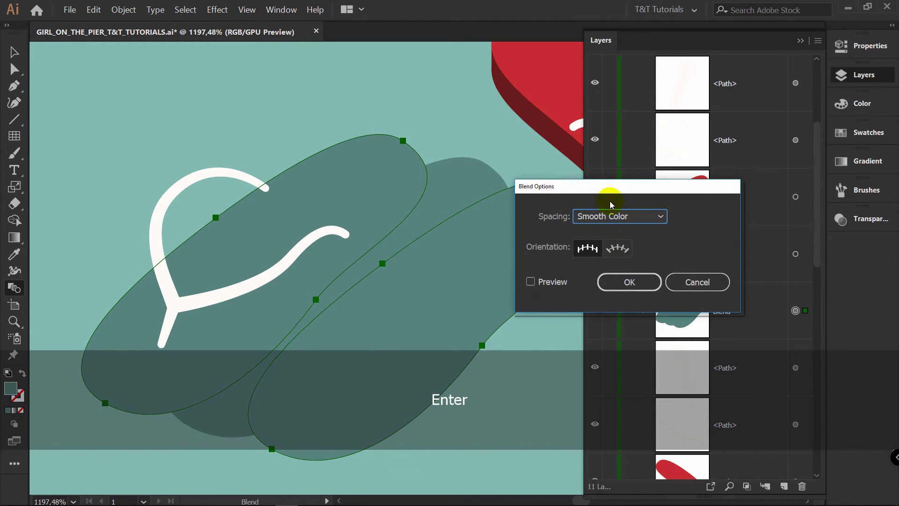
{"action": "left_click", "coordinate": [615, 216]}
{"action": "left_click", "coordinate": [630, 241]}
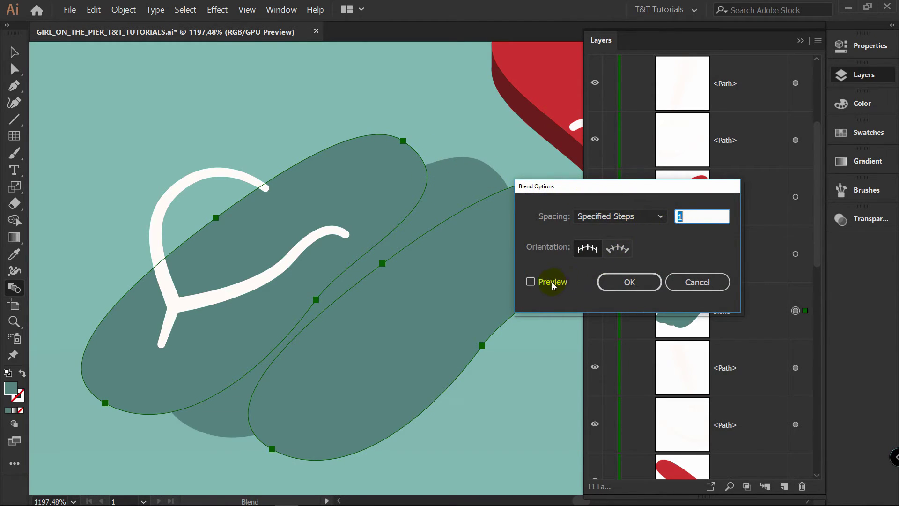
{"action": "type", "text": "50"}
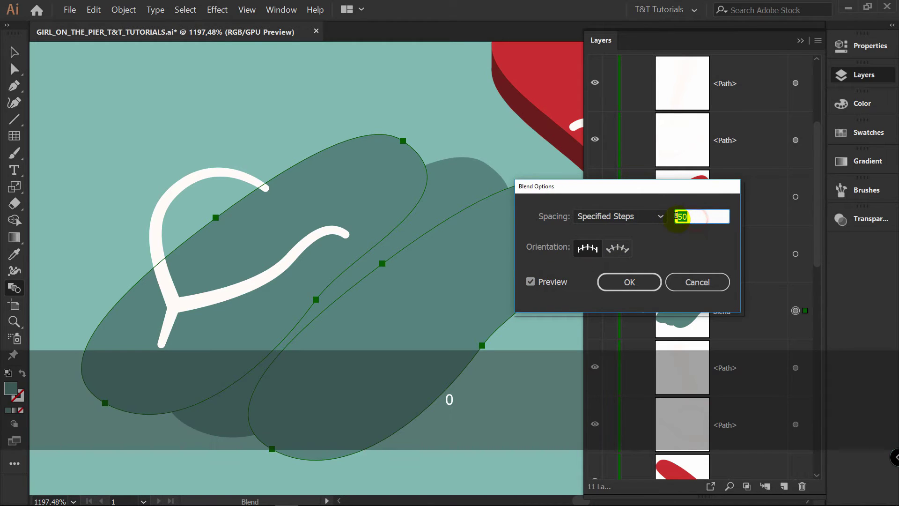
{"action": "left_click", "coordinate": [554, 285]}
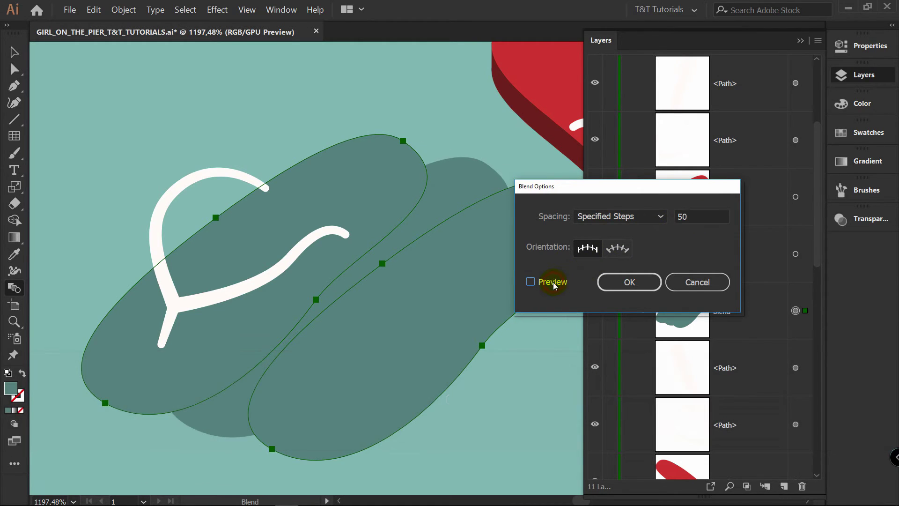
{"action": "left_click", "coordinate": [554, 284]}
{"action": "left_click", "coordinate": [646, 282]}
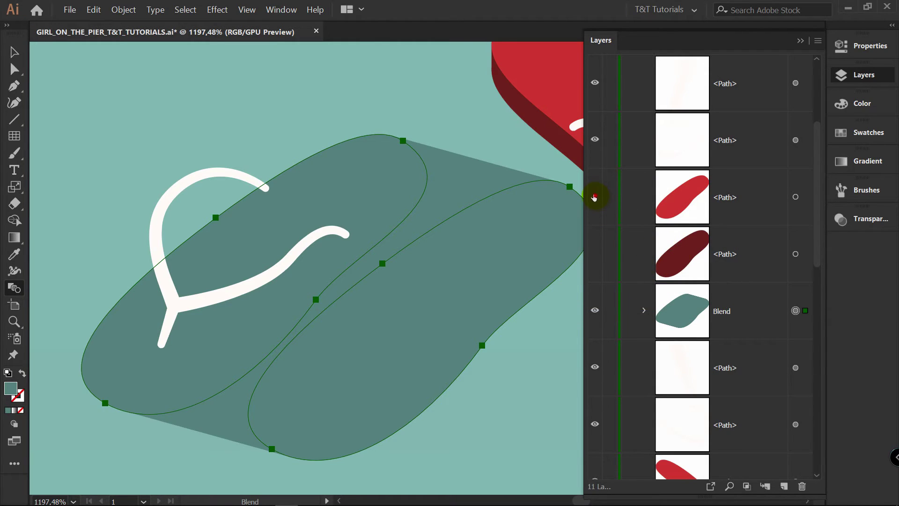
- Unhide the mirrored flip-flop's red top and dark red side paths above the shadow blend
{"action": "left_click", "coordinate": [595, 255]}
{"action": "key", "text": "v"}
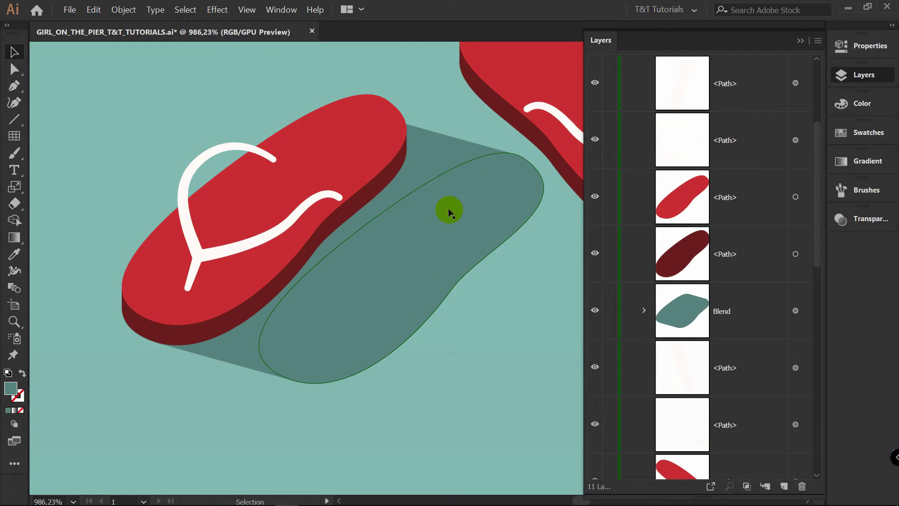
- Move the shadow blend's far end shape up and outward so the shadow reaches across the other flip-flop
{"action": "key", "text": "a"}
{"action": "key", "text": "v"}
{"action": "left_click_drag", "start_coordinate": [461, 234], "coordinate": [334, 307]}
{"action": "key", "text": "space"}
{"action": "key", "text": "space"}
{"action": "key", "text": "z"}
{"action": "left_click_drag", "start_coordinate": [361, 259], "coordinate": [440, 219]}
{"action": "key", "text": "v"}
{"action": "left_click_drag", "start_coordinate": [417, 248], "coordinate": [391, 311]}
{"action": "key", "text": "z"}
{"action": "key", "text": "v"}
{"action": "left_click", "coordinate": [473, 273]}
{"action": "left_click", "coordinate": [507, 361]}
{"action": "left_click", "coordinate": [439, 275]}
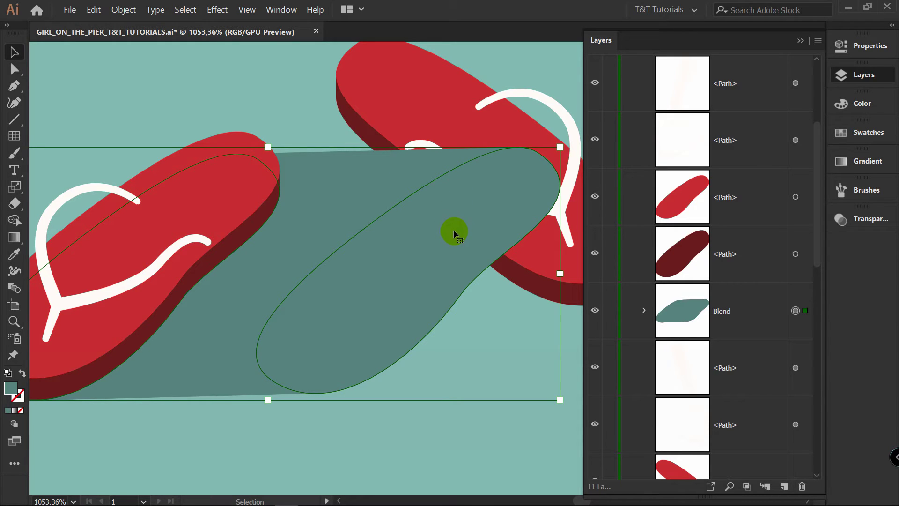
- Set the shadow blend to Multiply blending mode at 32% opacity
{"action": "left_click", "coordinate": [866, 45]}
{"action": "left_click", "coordinate": [695, 237]}
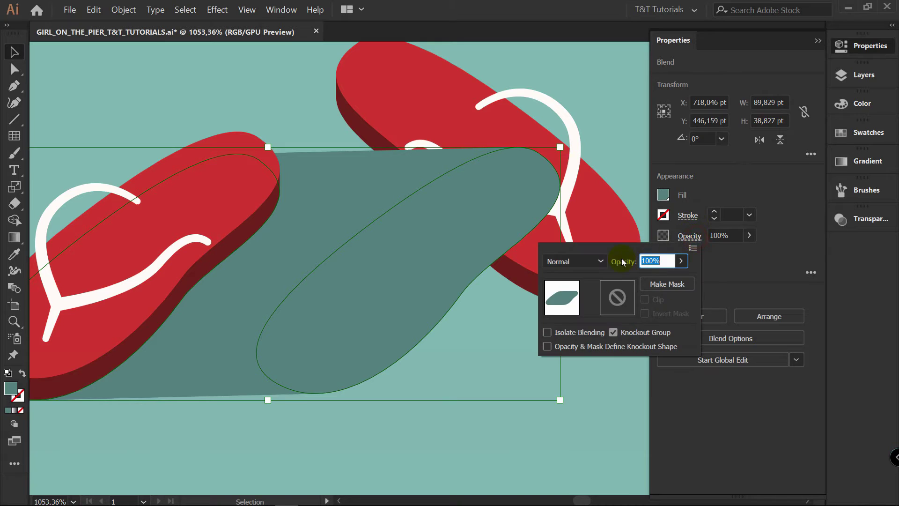
{"action": "left_click", "coordinate": [596, 264]}
{"action": "left_click", "coordinate": [572, 43]}
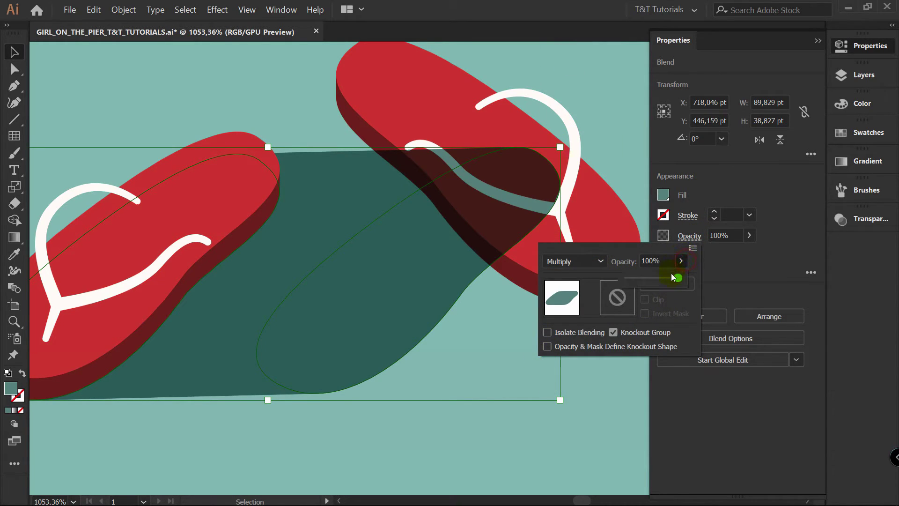
{"action": "left_click_drag", "start_coordinate": [664, 277], "coordinate": [643, 276]}
{"action": "left_click", "coordinate": [481, 445]}
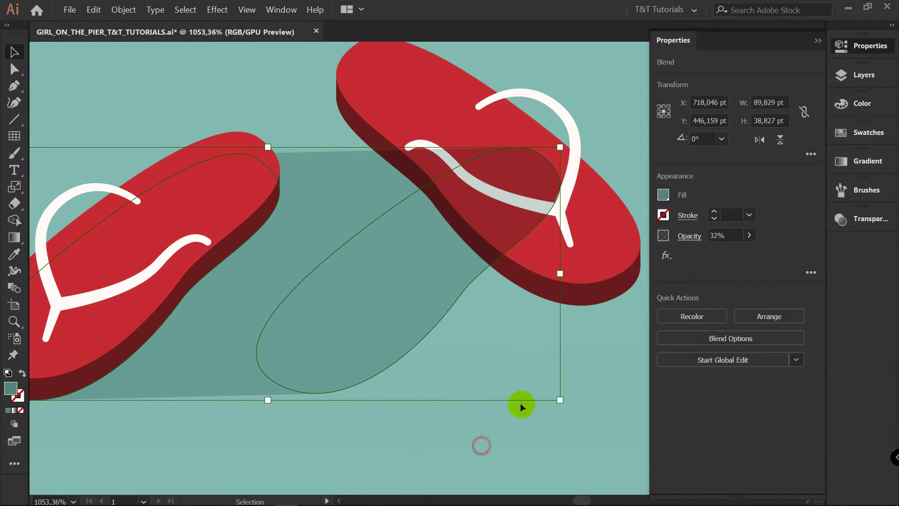
- Move the blend's far end shape down and back toward the mirrored flip-flop to shorten the shadow
{"action": "left_click", "coordinate": [516, 330]}
{"action": "key", "text": "a"}
{"action": "left_click_drag", "start_coordinate": [452, 262], "coordinate": [421, 298]}
{"action": "left_click", "coordinate": [485, 358]}
{"action": "left_click", "coordinate": [504, 327]}
- Raise the blend's far end shape so the shadow's tip overlaps the other flip-flop's strap
{"action": "key", "text": "z"}
{"action": "left_click_drag", "start_coordinate": [445, 227], "coordinate": [555, 225]}
{"action": "key", "text": "v"}
{"action": "key", "text": "a"}
{"action": "left_click", "coordinate": [426, 257]}
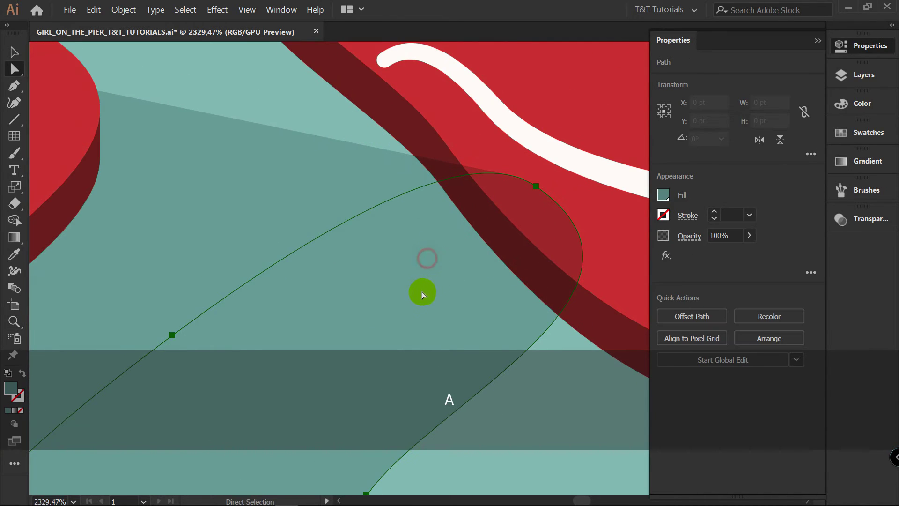
{"action": "left_click_drag", "start_coordinate": [421, 292], "coordinate": [448, 220]}
- Examine how the shadow blend's tip overlaps the other flip-flop's sole and white strap
{"action": "key", "text": "z"}
{"action": "left_click_drag", "start_coordinate": [519, 202], "coordinate": [381, 213]}
{"action": "key", "text": "v"}
{"action": "left_click", "coordinate": [515, 239]}
{"action": "left_click_drag", "start_coordinate": [517, 238], "coordinate": [427, 293]}
{"action": "key", "text": "z"}
{"action": "left_click_drag", "start_coordinate": [373, 241], "coordinate": [520, 201]}
{"action": "key", "text": "v"}
{"action": "left_click", "coordinate": [413, 269]}
{"action": "left_click", "coordinate": [466, 389]}
{"action": "key", "text": "z"}
{"action": "key", "text": "v"}
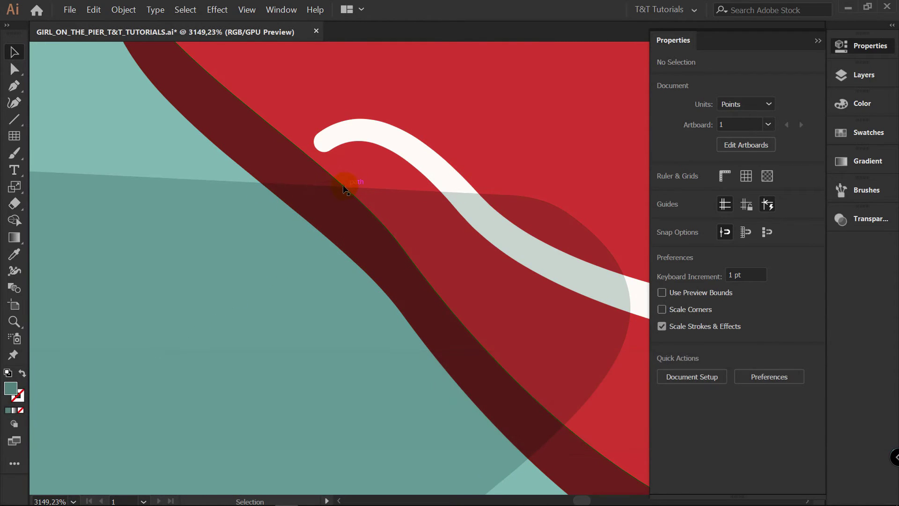
- Expand the shadow blend and unite all its shapes into a single path
{"action": "key", "text": "ctrl+minus"}
{"action": "left_click", "coordinate": [279, 298]}
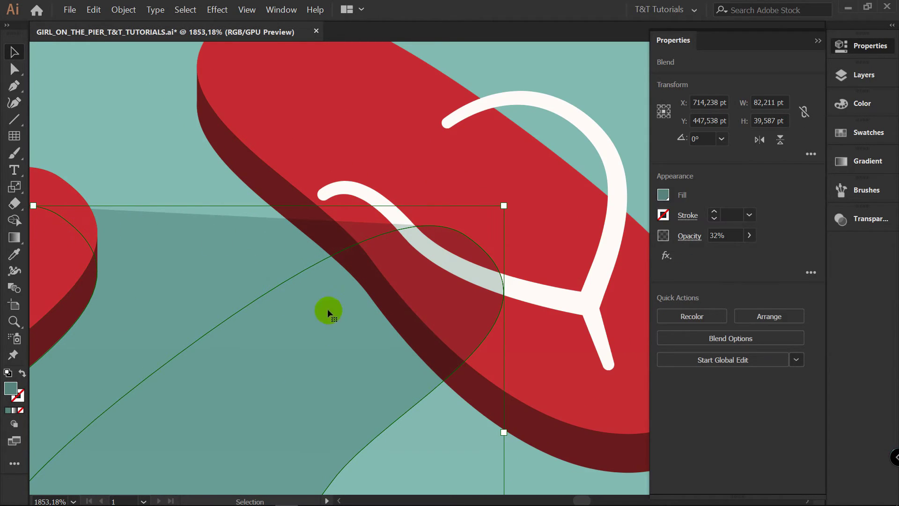
{"action": "left_click", "coordinate": [129, 10]}
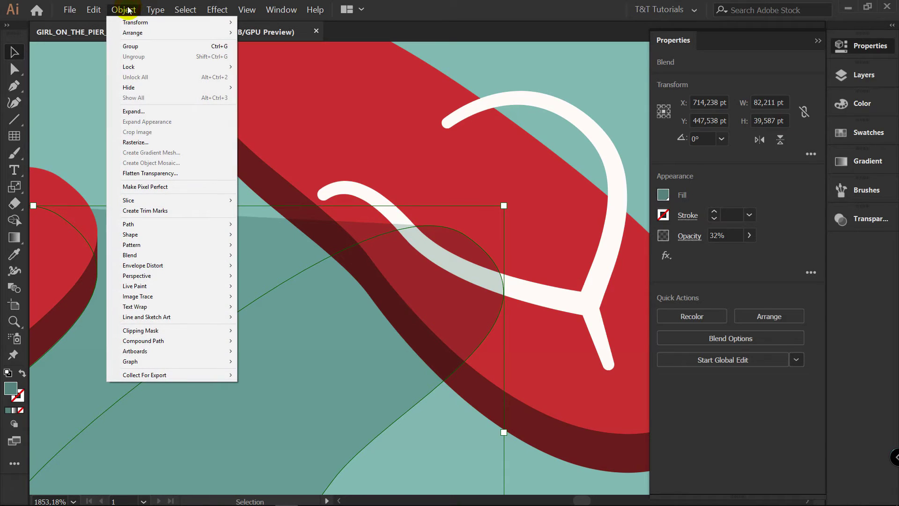
{"action": "left_click", "coordinate": [137, 110]}
{"action": "left_click", "coordinate": [413, 337]}
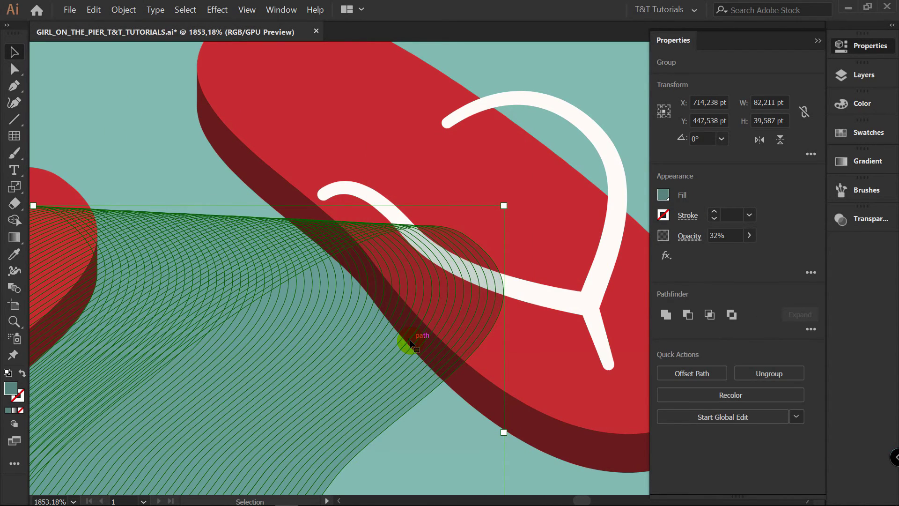
{"action": "left_click", "coordinate": [666, 314]}
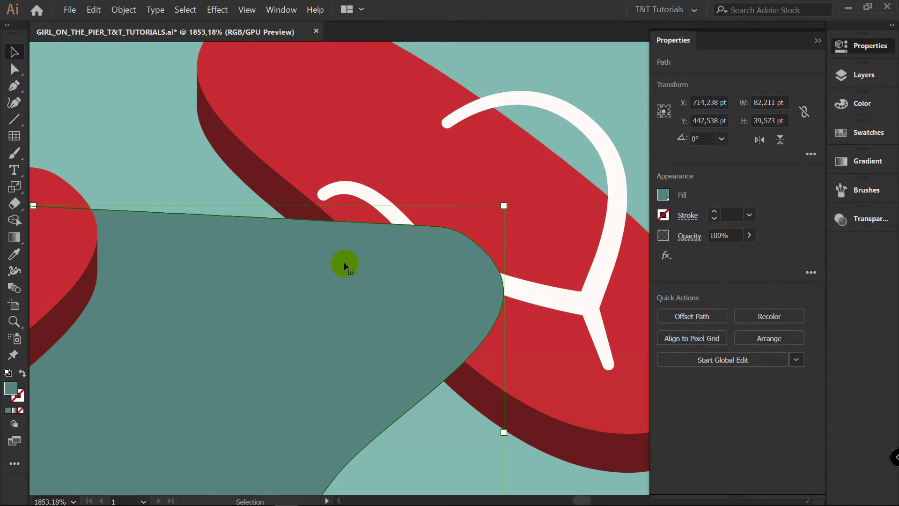
- Isolate the united teal shadow path for anchor point editing
{"action": "key", "text": "space"}
{"action": "left_click_drag", "start_coordinate": [287, 247], "coordinate": [408, 221]}
{"action": "key", "text": "a"}
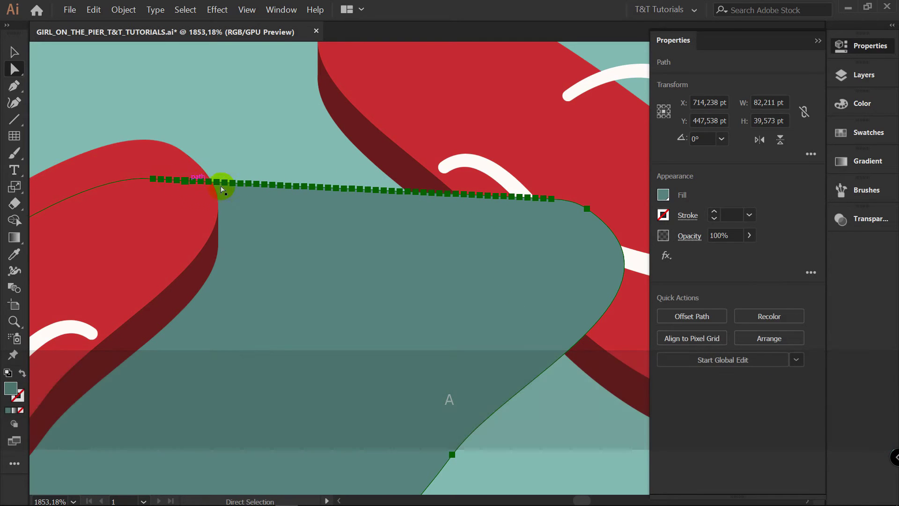
{"action": "key", "text": "a"}
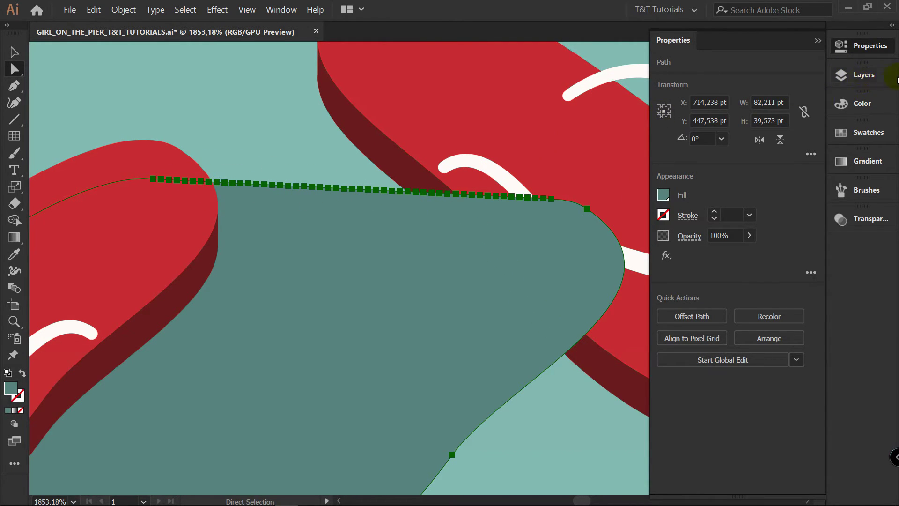
{"action": "left_click", "coordinate": [860, 75]}
{"action": "scroll", "coordinate": [714, 185], "scroll_direction": "down", "scroll_amount": 5}
{"action": "scroll", "coordinate": [714, 184], "scroll_direction": "up", "scroll_amount": 5}
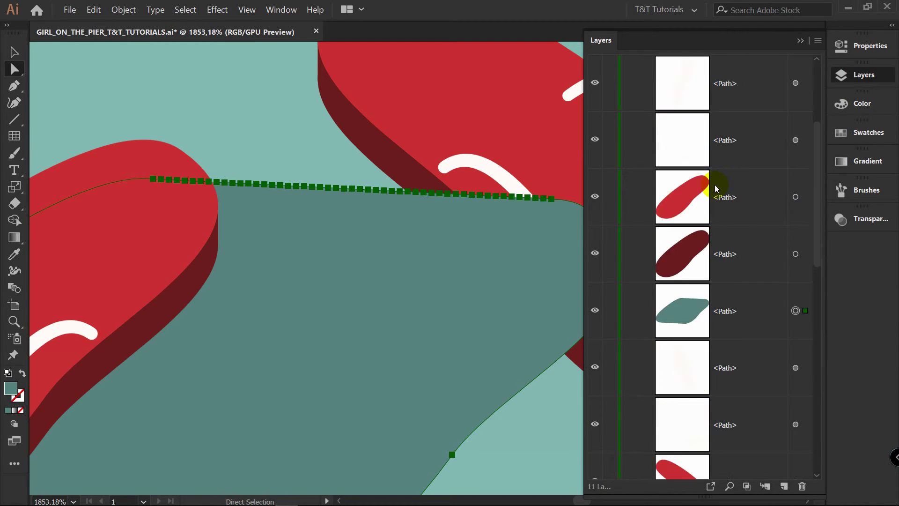
{"action": "key", "text": "v"}
{"action": "left_click", "coordinate": [255, 134]}
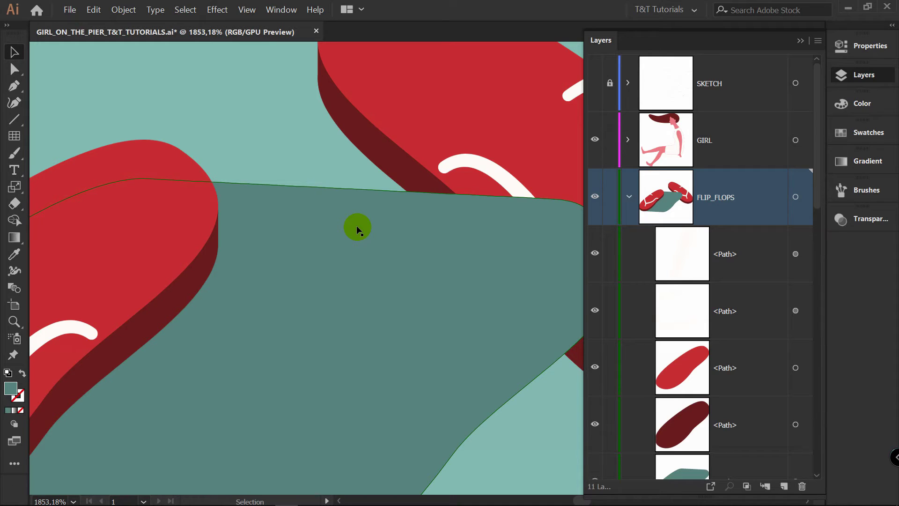
{"action": "double_click", "coordinate": [357, 228]}
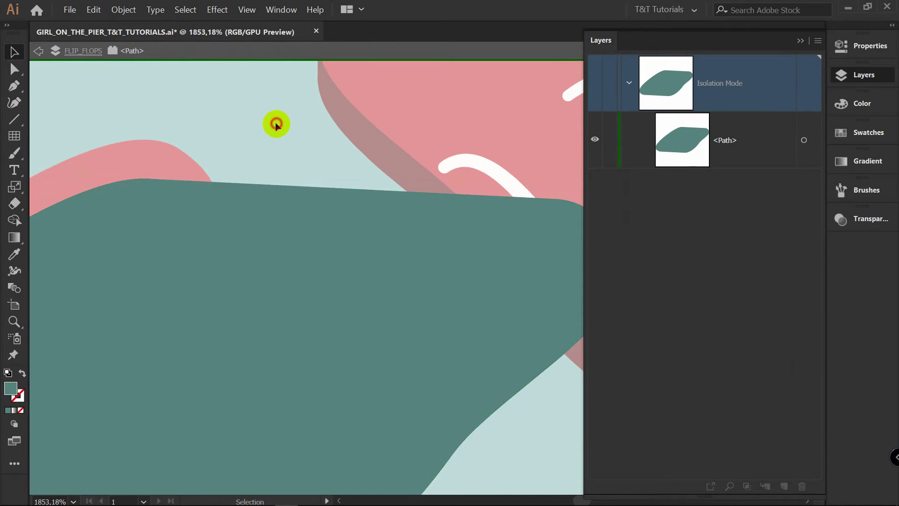
- Remove the redundant anchor points along the straight upper edge of the shadow path
{"action": "key", "text": "z"}
{"action": "left_click_drag", "start_coordinate": [433, 141], "coordinate": [369, 147]}
{"action": "key", "text": "space"}
{"action": "key", "text": "a"}
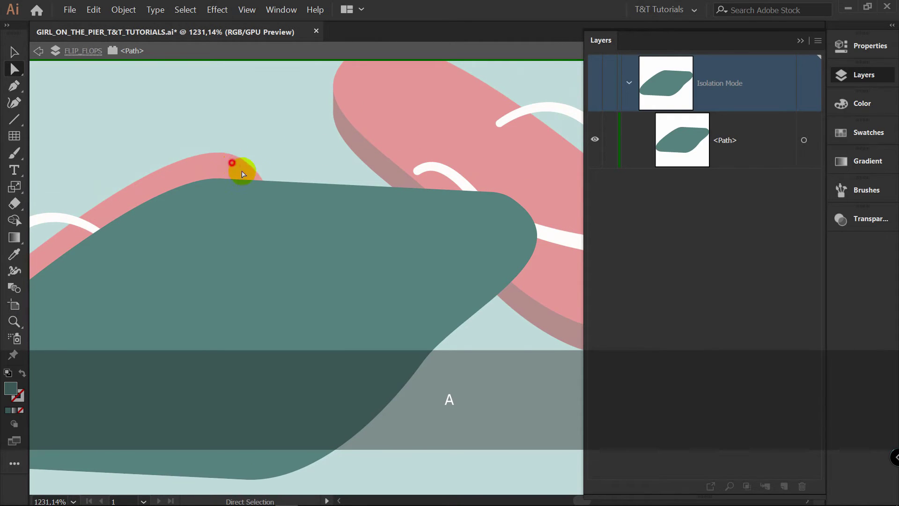
{"action": "left_click", "coordinate": [489, 193]}
{"action": "key", "text": "z"}
{"action": "left_click_drag", "start_coordinate": [442, 172], "coordinate": [546, 183]}
{"action": "key", "text": "space"}
{"action": "left_click_drag", "start_coordinate": [229, 187], "coordinate": [267, 178]}
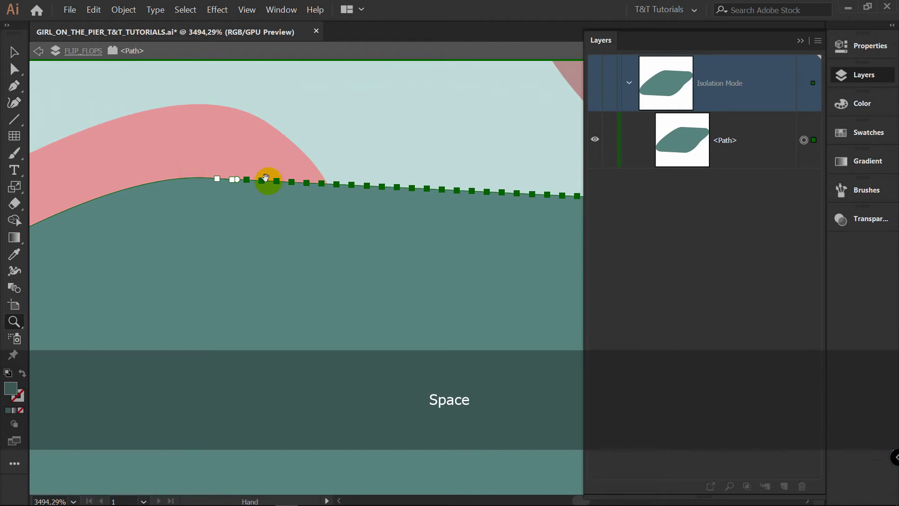
{"action": "key", "text": "space"}
{"action": "left_click_drag", "start_coordinate": [456, 207], "coordinate": [110, 181]}
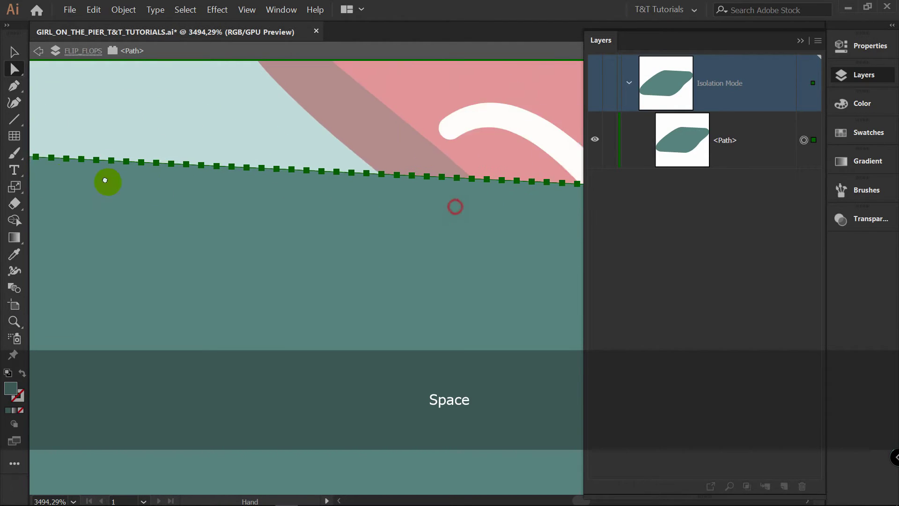
{"action": "left_click_drag", "start_coordinate": [420, 166], "coordinate": [99, 163]}
{"action": "left_click", "coordinate": [292, 184], "text": "shift"}
{"action": "key", "text": "space"}
{"action": "left_click_drag", "start_coordinate": [245, 214], "coordinate": [446, 200]}
{"action": "key", "text": "z"}
{"action": "mouse_move", "coordinate": [342, 181]}
{"action": "left_mouse_down"}
{"action": "mouse_move", "coordinate": [239, 177]}
{"action": "mouse_move", "coordinate": [330, 192]}
{"action": "left_mouse_up"}
{"action": "key", "text": "space"}
{"action": "key", "text": "v"}
{"action": "left_click", "coordinate": [123, 9]}
{"action": "mouse_move", "coordinate": [226, 224]}
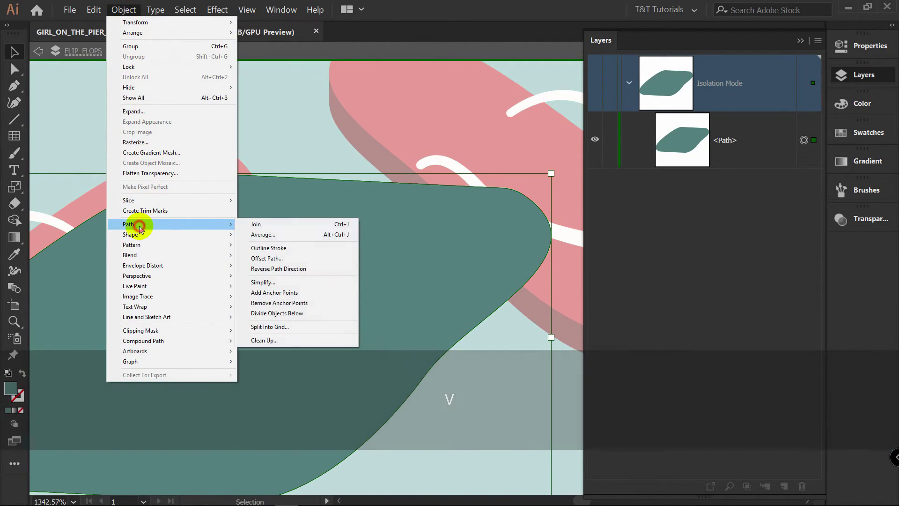
{"action": "left_click", "coordinate": [267, 303]}
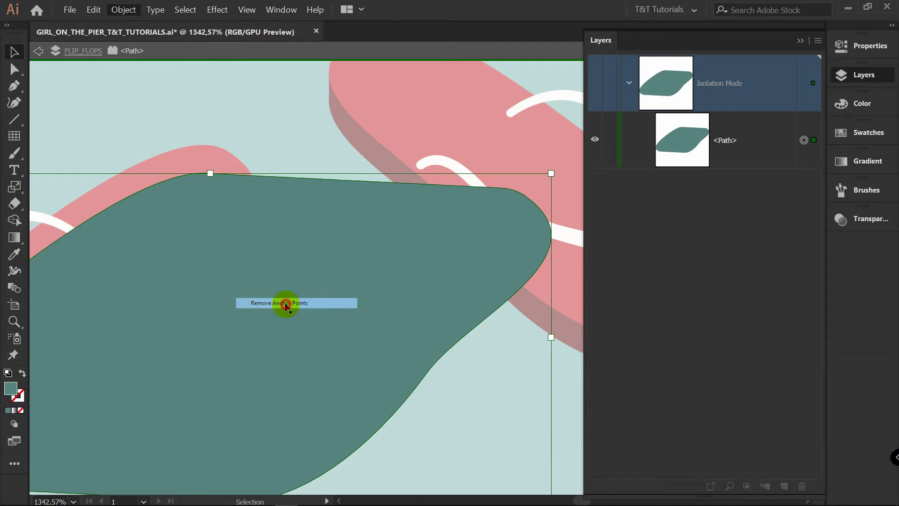
{"action": "left_click", "coordinate": [306, 148]}
- Remove the redundant anchor points along the straight lower edge of the shadow path, keeping the end points
{"action": "left_click_drag", "start_coordinate": [265, 300], "coordinate": [478, 79]}
{"action": "left_click", "coordinate": [275, 248]}
{"action": "key", "text": "a"}
{"action": "key", "text": "z"}
{"action": "left_click", "coordinate": [237, 272]}
{"action": "key", "text": "v"}
{"action": "key", "text": "a"}
{"action": "left_click_drag", "start_coordinate": [161, 250], "coordinate": [296, 252]}
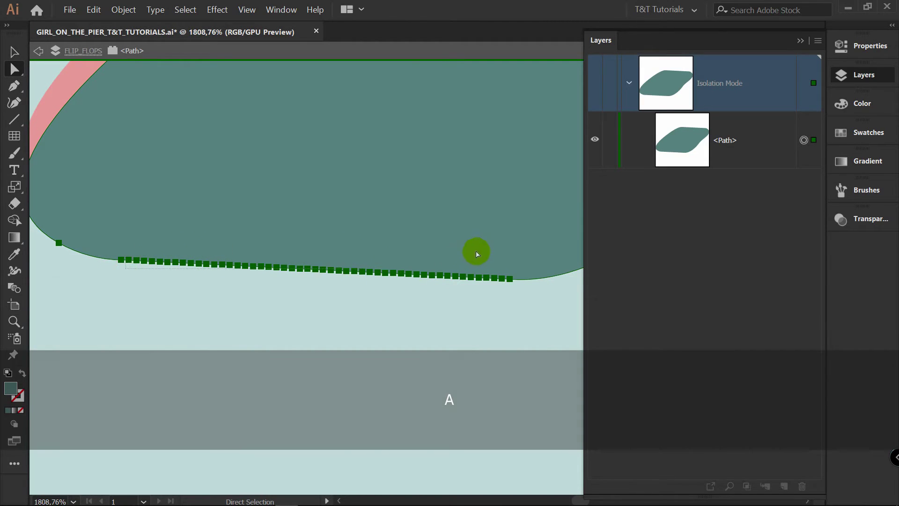
{"action": "left_click_drag", "start_coordinate": [289, 300], "coordinate": [423, 257]}
{"action": "left_click_drag", "start_coordinate": [506, 253], "coordinate": [506, 254]}
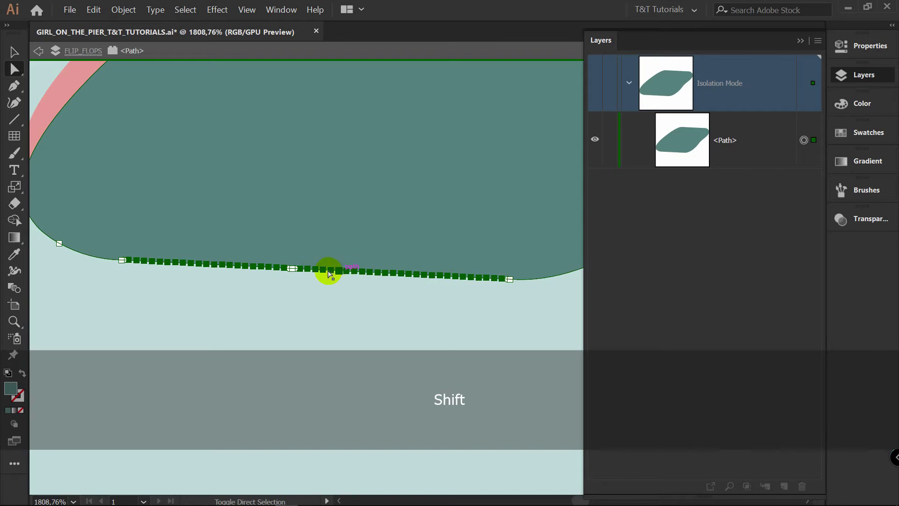
{"action": "left_click_drag", "start_coordinate": [288, 281], "coordinate": [431, 249]}
{"action": "left_click", "coordinate": [274, 236], "text": "shift"}
{"action": "key", "text": "z"}
{"action": "left_click_drag", "start_coordinate": [457, 215], "coordinate": [259, 224]}
{"action": "key", "text": "space"}
{"action": "left_click_drag", "start_coordinate": [333, 211], "coordinate": [214, 233]}
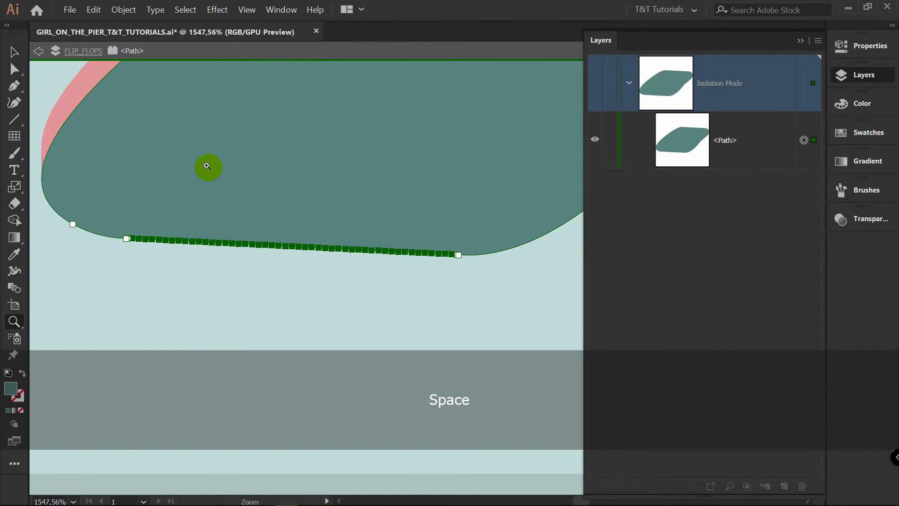
{"action": "left_click", "coordinate": [124, 9]}
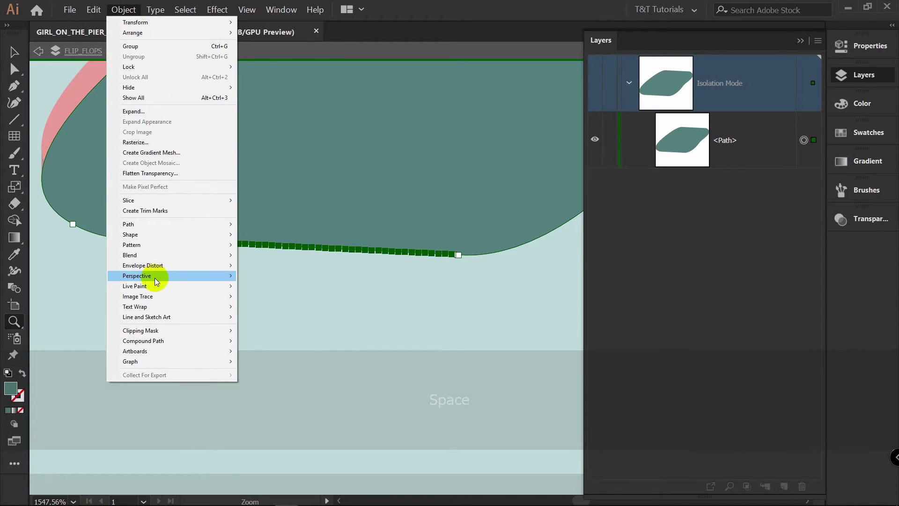
{"action": "mouse_move", "coordinate": [141, 224]}
{"action": "left_click", "coordinate": [288, 303]}
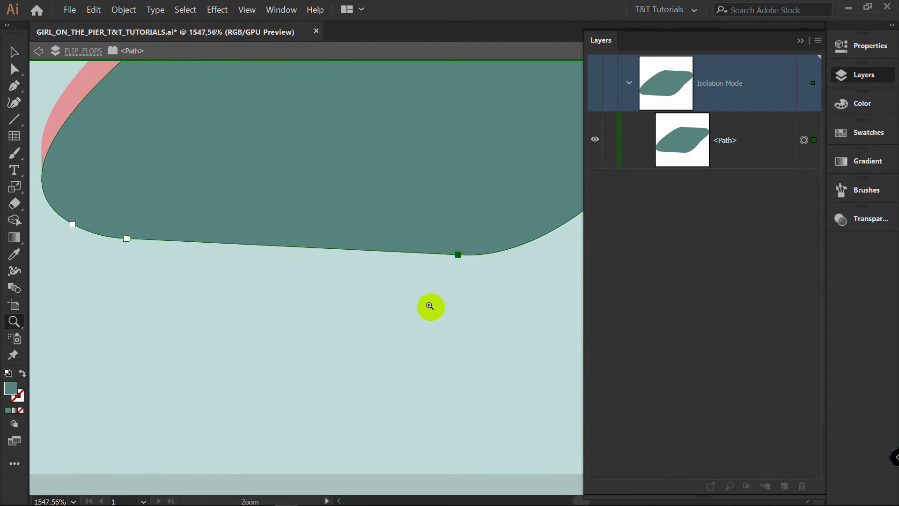
{"action": "left_click", "coordinate": [430, 305]}
- Exit isolation mode and select the cleaned teal shadow path between the two flip-flops
{"action": "key", "text": "space"}
{"action": "left_click_drag", "start_coordinate": [498, 199], "coordinate": [276, 440]}
{"action": "key", "text": "z"}
{"action": "left_click_drag", "start_coordinate": [475, 250], "coordinate": [418, 251]}
{"action": "key", "text": "v"}
{"action": "double_click", "coordinate": [288, 182]}
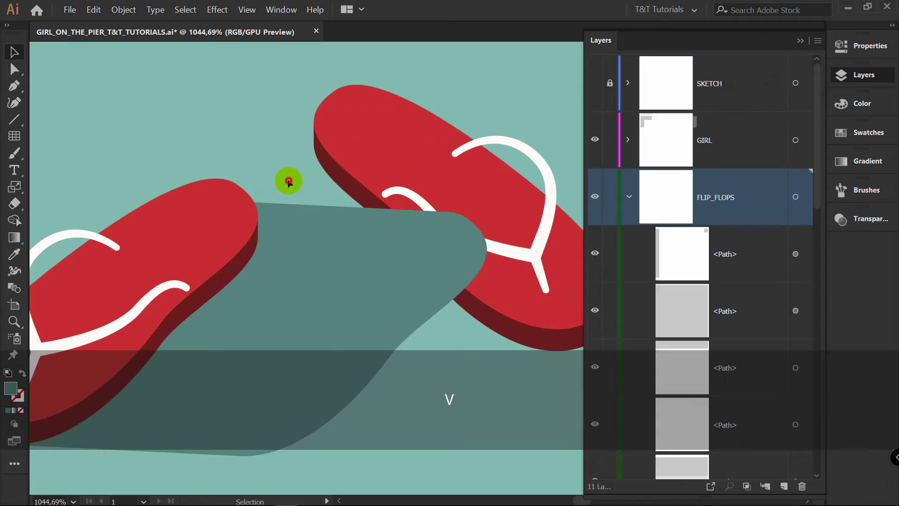
{"action": "left_click", "coordinate": [367, 257]}
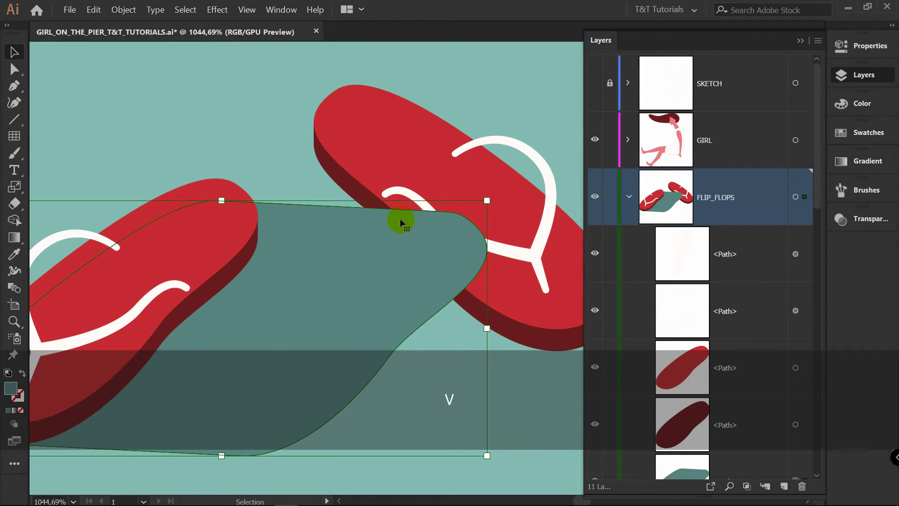
- Set the blending mode of the teal shadow between the flip-flops to Multiply
{"action": "left_click", "coordinate": [843, 46]}
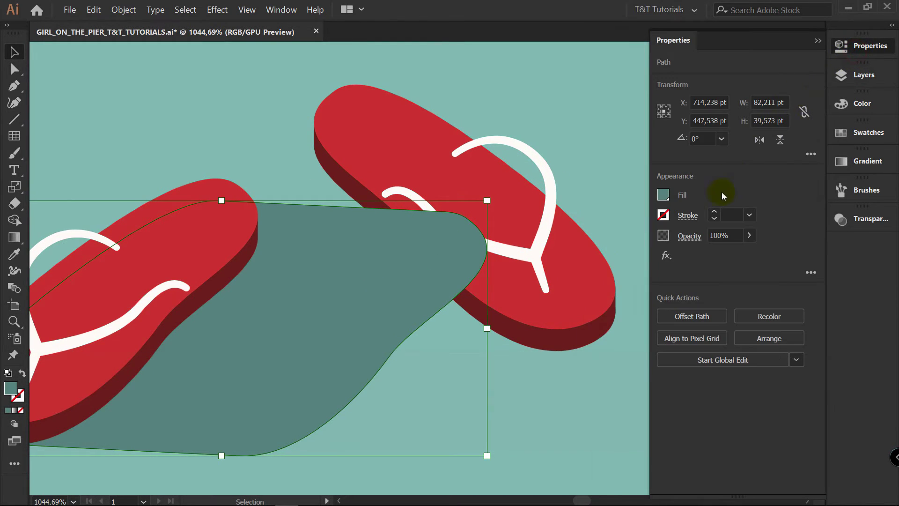
{"action": "left_click", "coordinate": [695, 242]}
{"action": "left_click", "coordinate": [590, 261]}
{"action": "left_click", "coordinate": [567, 43]}
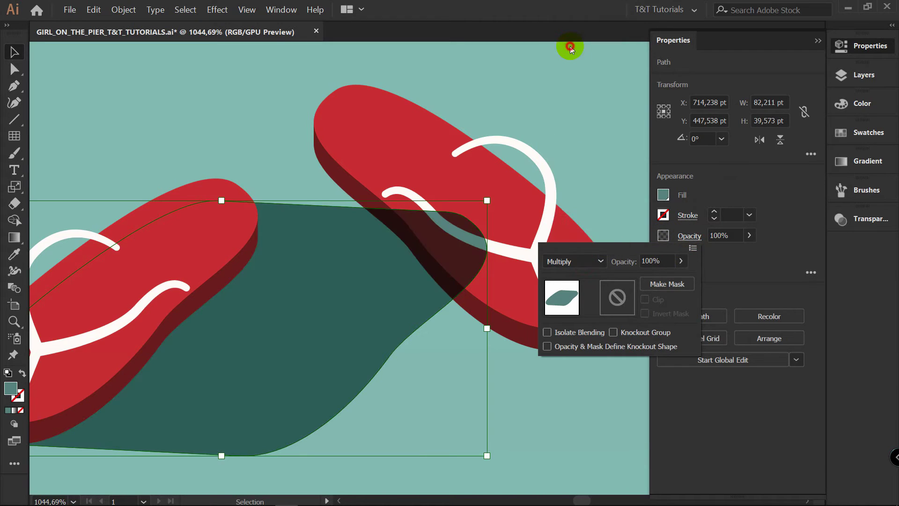
- Try adding anchor points where the shadow's upper edge crosses the mirrored shoe's dark side wall and bending the segment between them
{"action": "key", "text": "z"}
{"action": "left_click", "coordinate": [468, 177]}
{"action": "key", "text": "v"}
{"action": "key", "text": "p"}
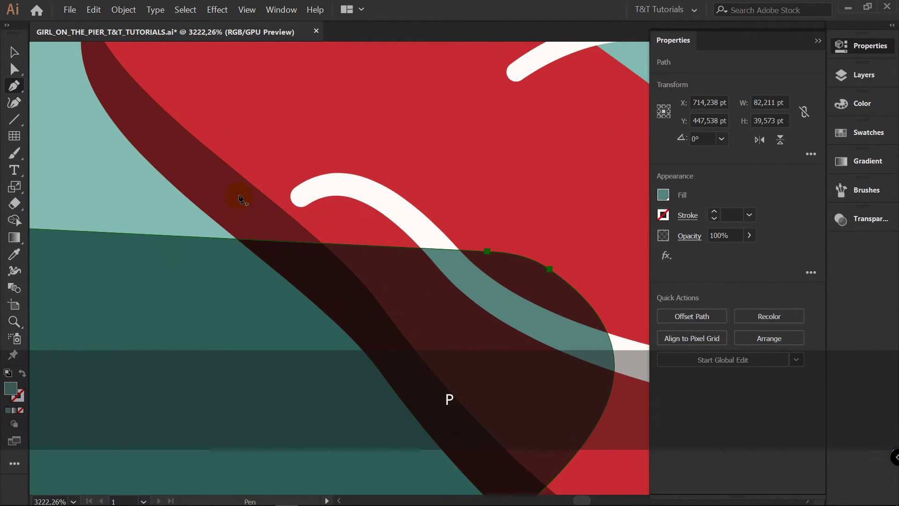
{"action": "left_click", "coordinate": [238, 240]}
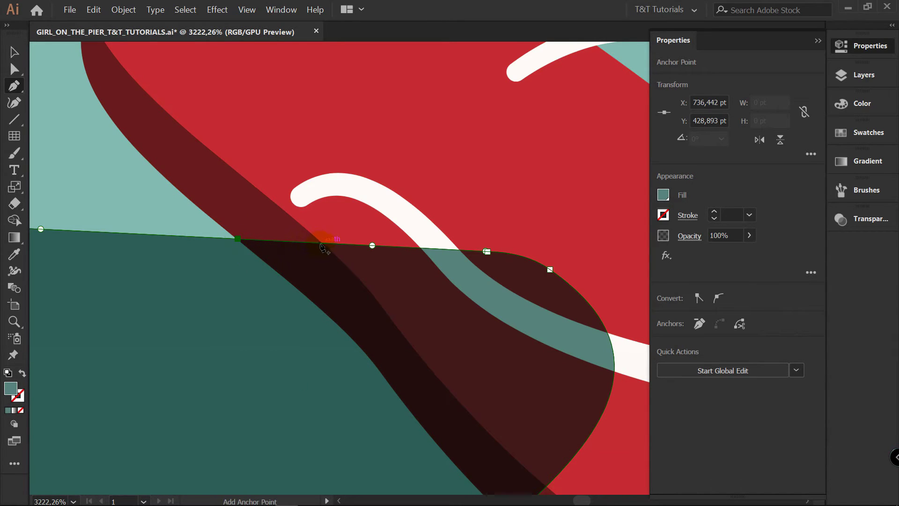
{"action": "scroll", "coordinate": [248, 248], "scroll_direction": "up", "scroll_amount": 3}
{"action": "key", "text": "ctrl+z"}
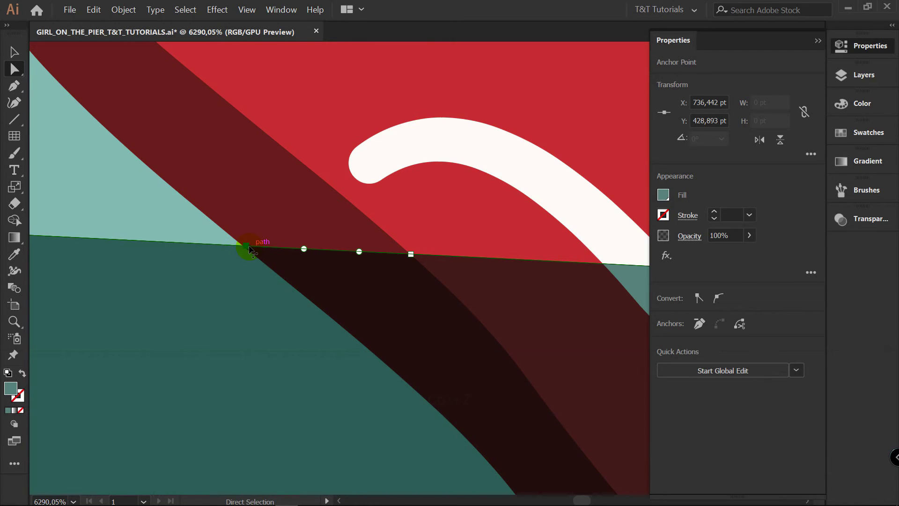
{"action": "key", "text": "alt"}
{"action": "left_click_drag", "start_coordinate": [304, 249], "coordinate": [275, 194]}
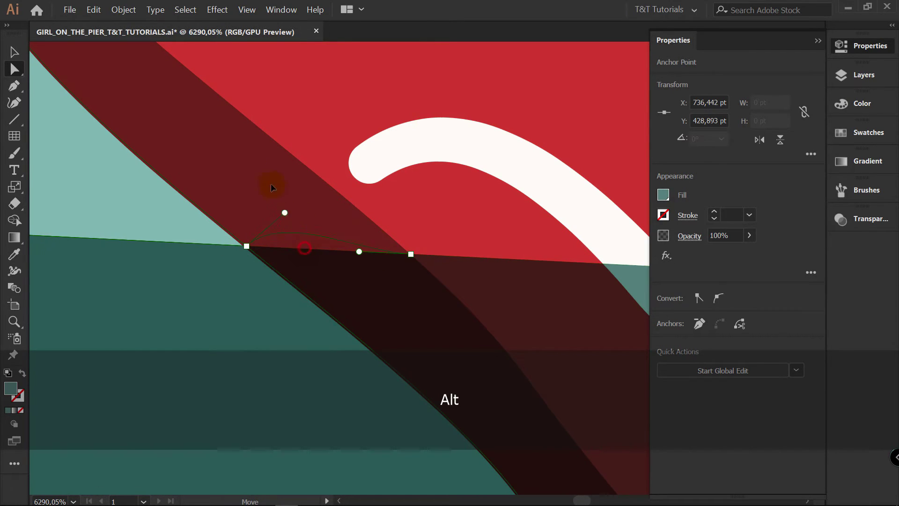
{"action": "left_click", "coordinate": [410, 253]}
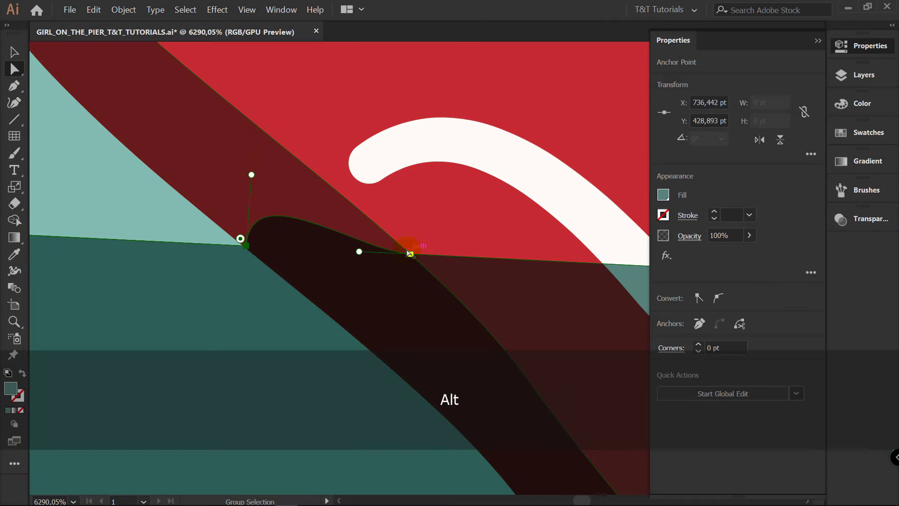
- Try adding a point raised to the red sole's edge and straightening its handles so the shadow climbs the mirrored shoe's side
{"action": "key", "text": "p"}
{"action": "left_click", "coordinate": [321, 228]}
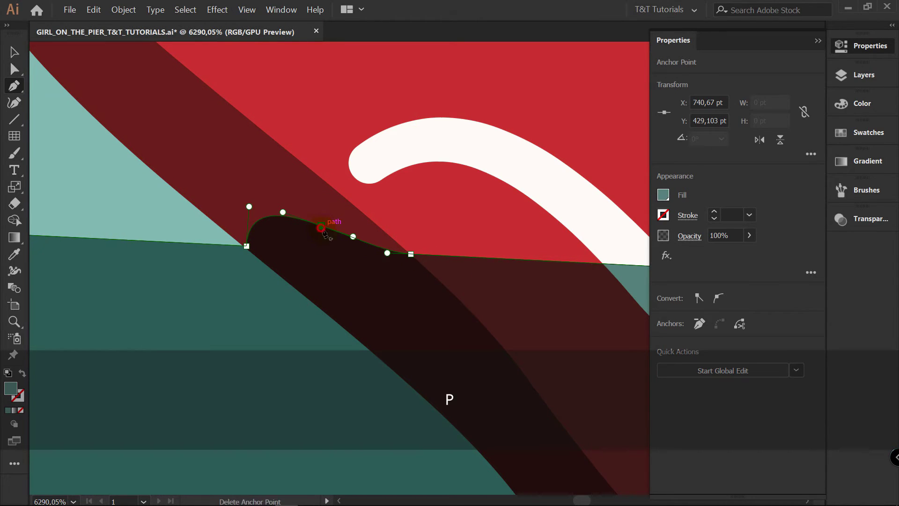
{"action": "key", "text": "a"}
{"action": "left_click_drag", "start_coordinate": [321, 228], "coordinate": [347, 202]}
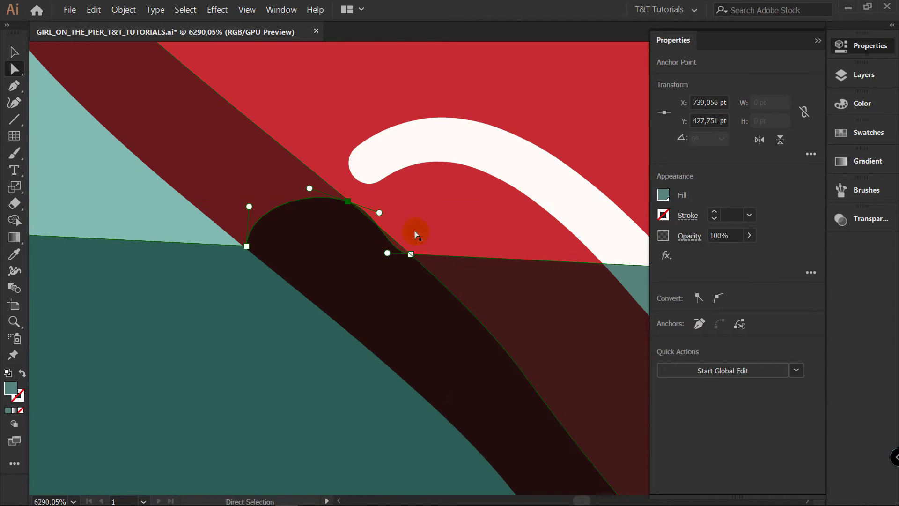
{"action": "left_click_drag", "start_coordinate": [387, 253], "coordinate": [374, 223]}
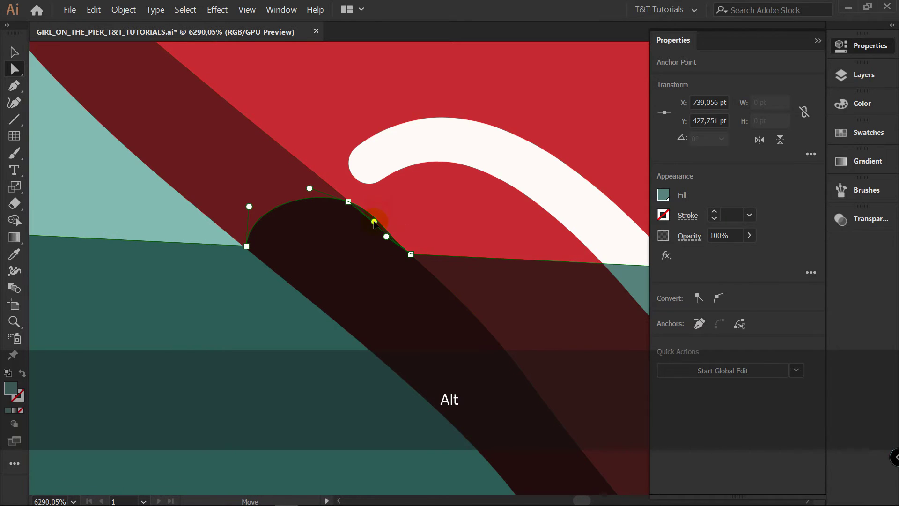
{"action": "left_click_drag", "start_coordinate": [309, 187], "coordinate": [311, 215]}
{"action": "left_click_drag", "start_coordinate": [249, 206], "coordinate": [283, 227]}
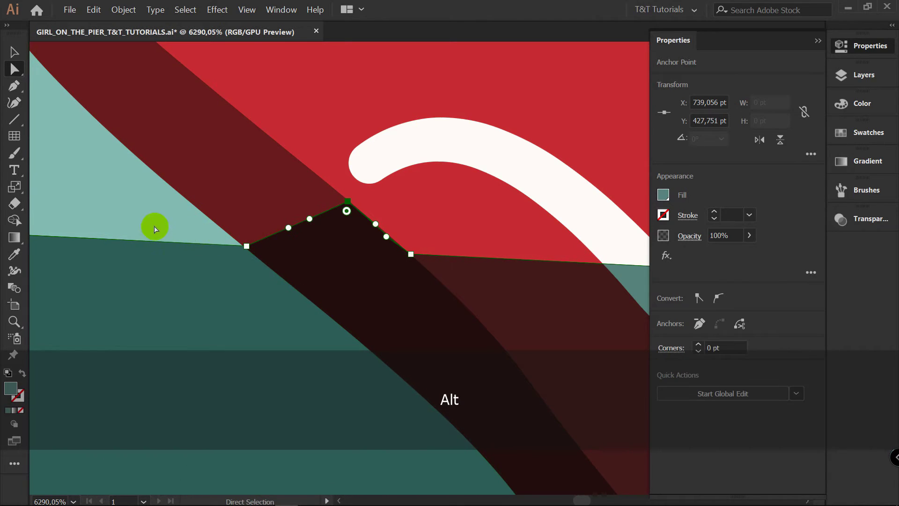
{"action": "left_click", "coordinate": [156, 226]}
{"action": "key", "text": "z"}
{"action": "left_click_drag", "start_coordinate": [382, 213], "coordinate": [400, 201]}
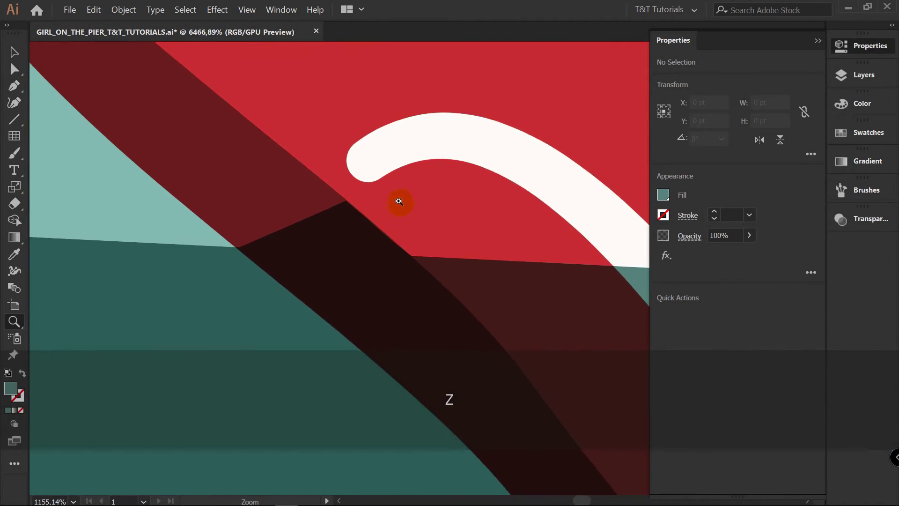
- Try reshaping the shadow's upper edge on the red sole into one smooth curve from the sole's rim to the rounded end
{"action": "key", "text": "a"}
{"action": "left_click", "coordinate": [394, 251]}
{"action": "left_click_drag", "start_coordinate": [396, 237], "coordinate": [402, 227]}
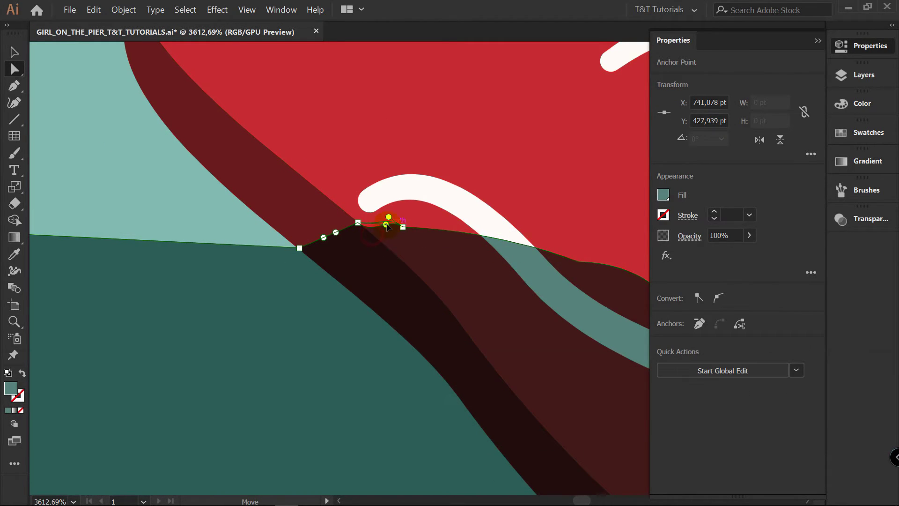
{"action": "left_click", "coordinate": [403, 227]}
{"action": "left_click_drag", "start_coordinate": [406, 228], "coordinate": [440, 230]}
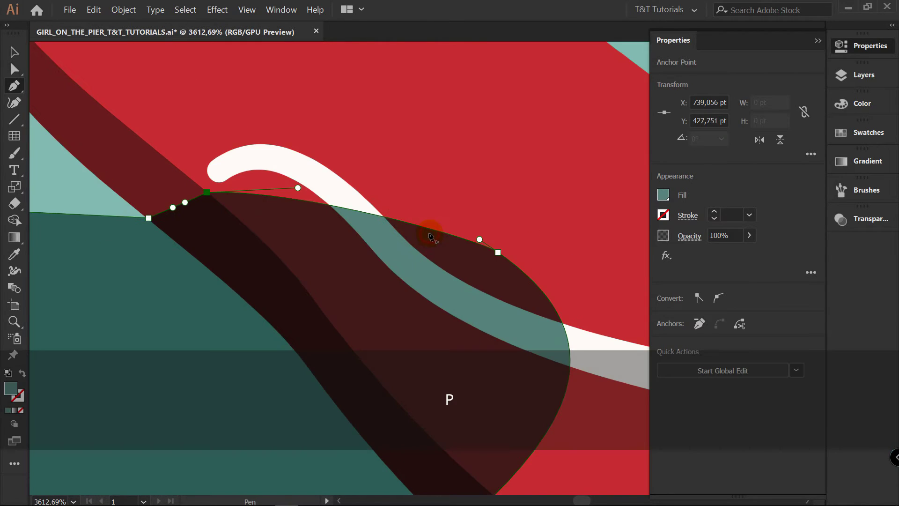
{"action": "left_click", "coordinate": [502, 253]}
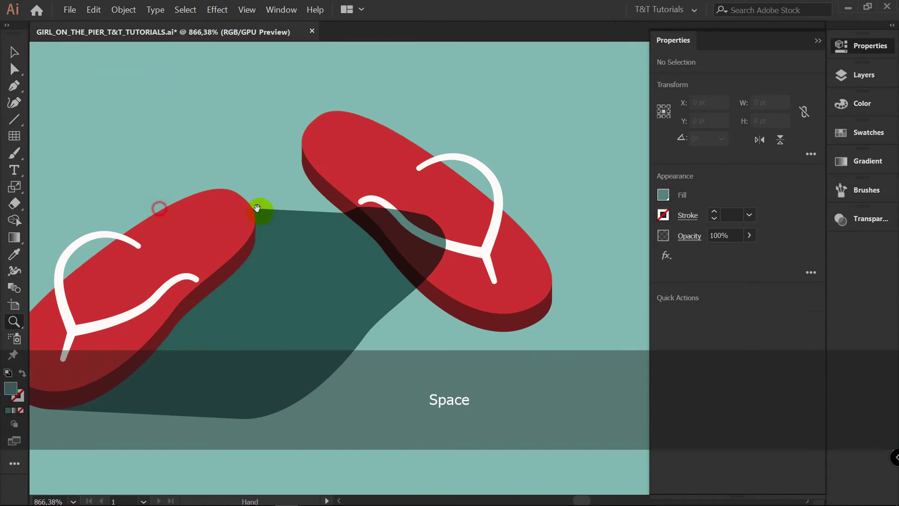
{"action": "key", "text": "z"}
{"action": "left_click", "coordinate": [349, 201]}
{"action": "key", "text": "v"}
{"action": "left_click_drag", "start_coordinate": [312, 186], "coordinate": [215, 197]}
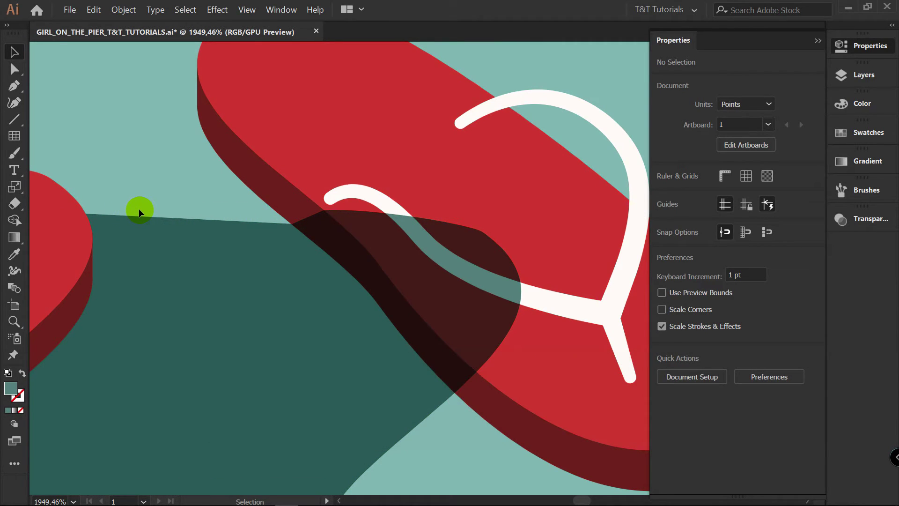
- Try refining the shadow's upper contour with an extra anchor point near the mirrored shoe's white strap
{"action": "key", "text": "z"}
{"action": "left_click", "coordinate": [326, 219]}
{"action": "key", "text": "v"}
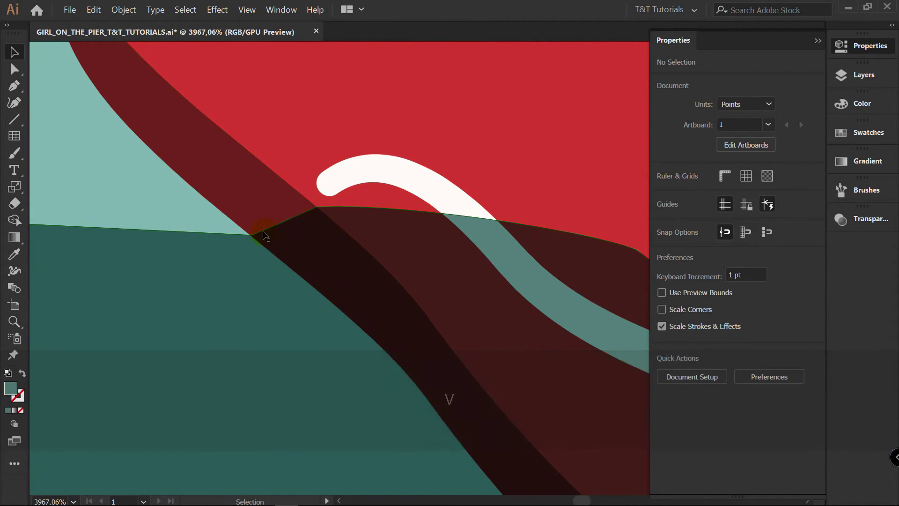
{"action": "key", "text": "v"}
{"action": "key", "text": "space"}
{"action": "left_click_drag", "start_coordinate": [438, 231], "coordinate": [352, 257]}
{"action": "key", "text": "a"}
{"action": "left_click", "coordinate": [446, 220]}
{"action": "key", "text": "p"}
{"action": "left_click", "coordinate": [408, 218]}
{"action": "key", "text": "a"}
{"action": "left_click", "coordinate": [101, 164]}
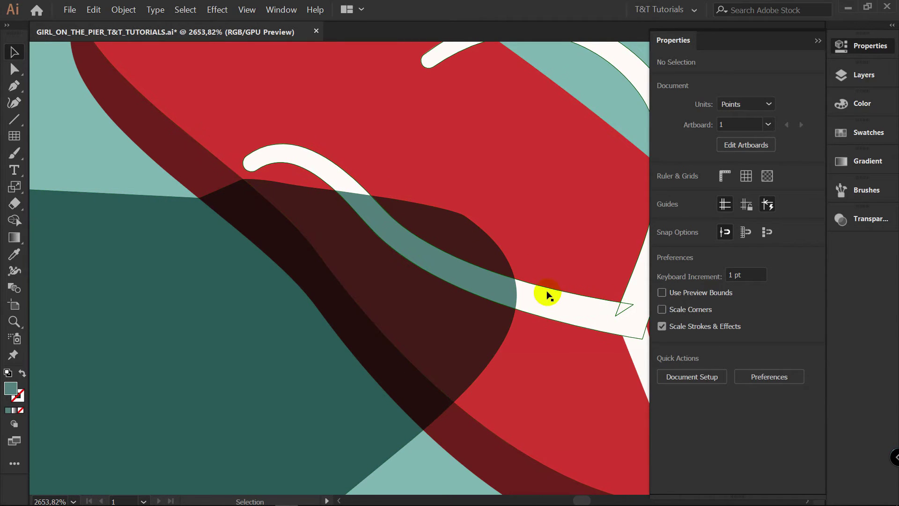
- Arrange the mirrored shoe's white strap pieces in front of the shadow
{"action": "key", "text": "v"}
{"action": "left_click", "coordinate": [582, 297]}
{"action": "key", "text": "space"}
{"action": "left_click_drag", "start_coordinate": [582, 296], "coordinate": [521, 337]}
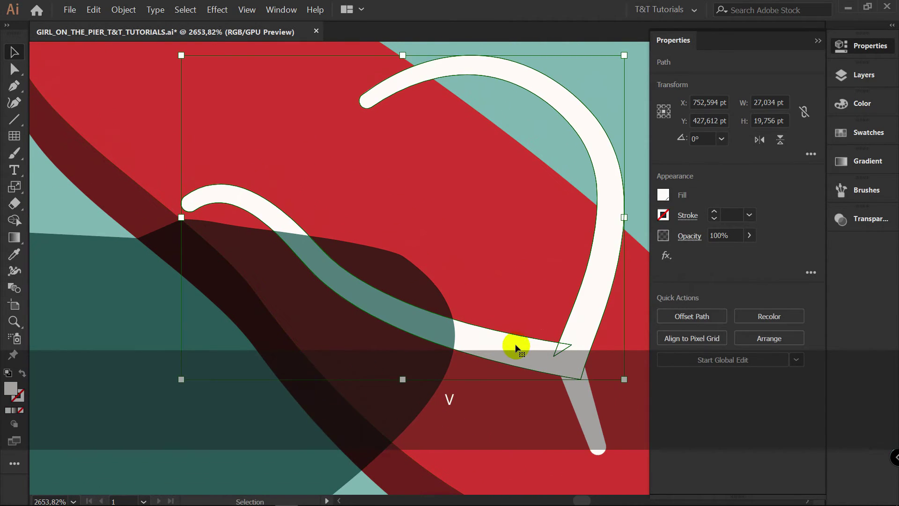
{"action": "left_click", "coordinate": [585, 398], "text": "shift"}
{"action": "right_click", "coordinate": [514, 347]}
{"action": "left_click", "coordinate": [540, 298]}
{"action": "left_click", "coordinate": [648, 308]}
- Try adjusting the curve handle of the shadow's rounded end beside the white strap
{"action": "left_click", "coordinate": [15, 202]}
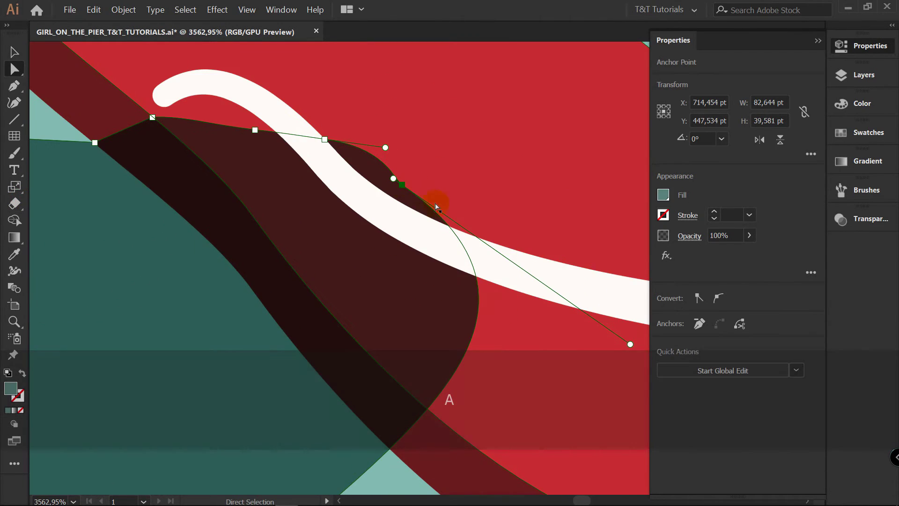
{"action": "left_click", "coordinate": [630, 345]}
{"action": "left_click_drag", "start_coordinate": [630, 345], "coordinate": [563, 343]}
- Try adding an anchor point on the shadow's lower edge at the mirrored shoe's side wall and aligning it with the sole's rim
{"action": "key", "text": "space"}
{"action": "left_click_drag", "start_coordinate": [432, 404], "coordinate": [459, 291]}
{"action": "key", "text": "p"}
{"action": "left_click", "coordinate": [437, 284]}
{"action": "key", "text": "a"}
{"action": "left_click_drag", "start_coordinate": [437, 284], "coordinate": [425, 273]}
{"action": "left_click", "coordinate": [405, 324]}
{"action": "left_click_drag", "start_coordinate": [416, 311], "coordinate": [414, 314]}
{"action": "key", "text": "ctrl+z"}
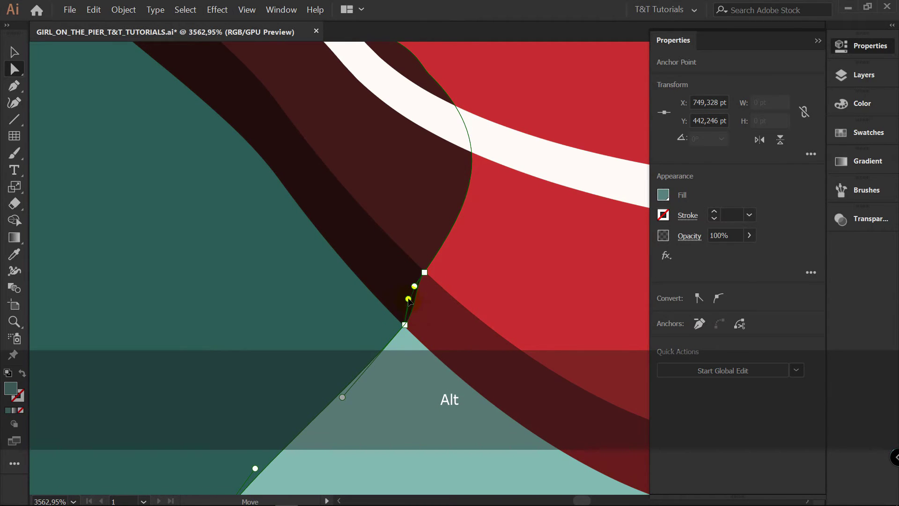
- Try straightening the short shadow segment across the side wall and smoothing the curve above it on the red sole
{"action": "left_click", "coordinate": [424, 272]}
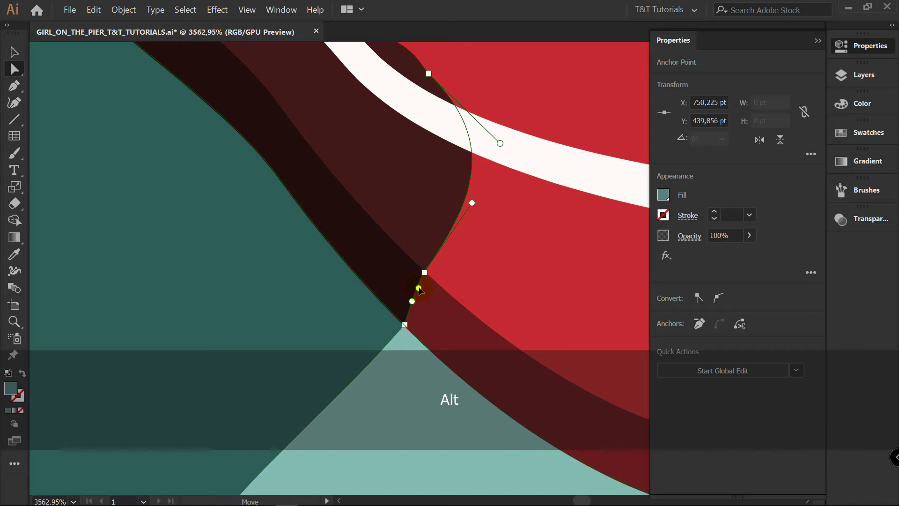
{"action": "left_click_drag", "start_coordinate": [417, 289], "coordinate": [459, 269]}
{"action": "left_click_drag", "start_coordinate": [473, 203], "coordinate": [472, 195]}
{"action": "left_click", "coordinate": [430, 393]}
{"action": "key", "text": "z"}
{"action": "left_click_drag", "start_coordinate": [425, 257], "coordinate": [266, 247]}
{"action": "key", "text": "space"}
{"action": "left_click_drag", "start_coordinate": [346, 244], "coordinate": [409, 261]}
{"action": "key", "text": "z"}
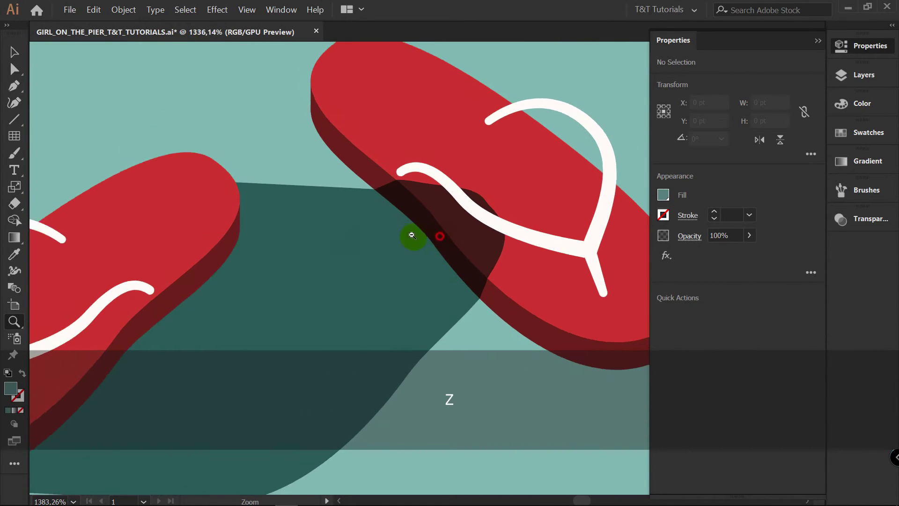
- Reduce the opacity of the reshaped shadow to 31%
{"action": "left_click_drag", "start_coordinate": [440, 235], "coordinate": [487, 237]}
{"action": "key", "text": "v"}
{"action": "left_click", "coordinate": [412, 262]}
{"action": "left_click", "coordinate": [749, 236]}
{"action": "left_click_drag", "start_coordinate": [733, 254], "coordinate": [707, 250]}
{"action": "left_click", "coordinate": [452, 380]}
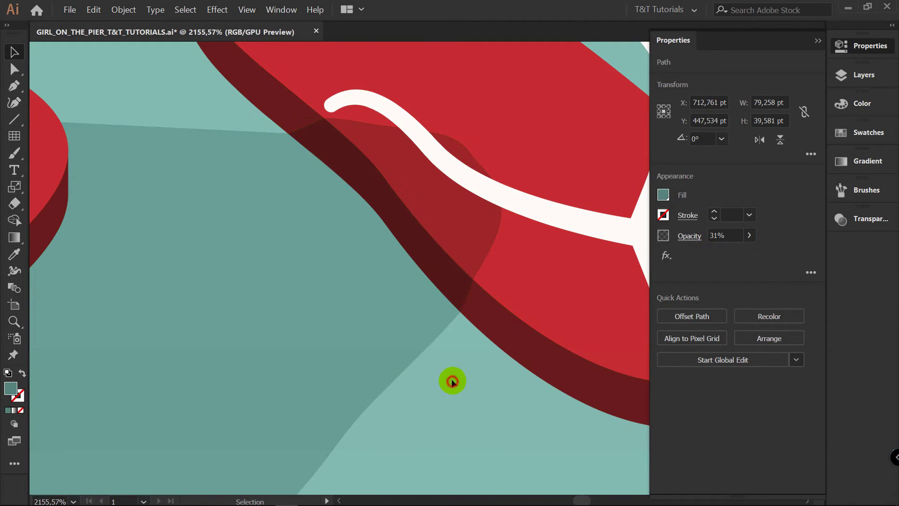
{"action": "key", "text": "z"}
{"action": "left_click_drag", "start_coordinate": [412, 277], "coordinate": [328, 281]}
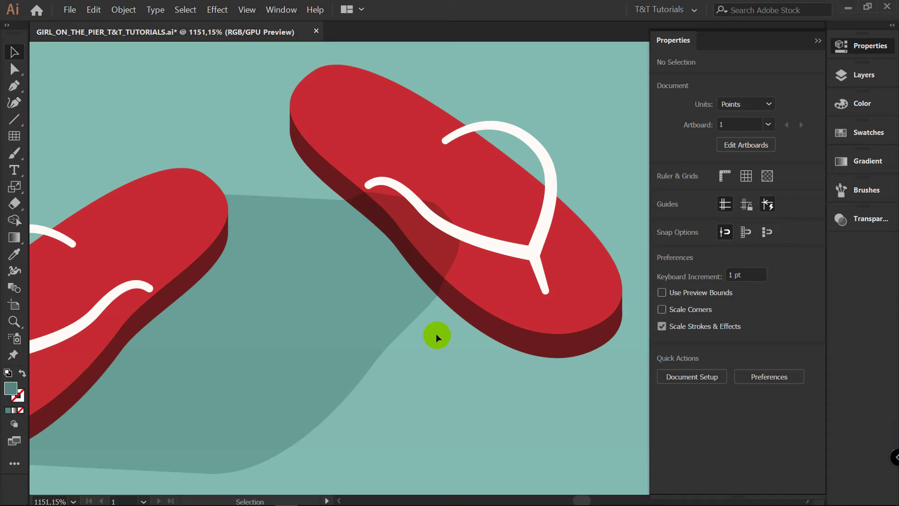
- Undo the shadow's opacity, contour and Multiply edits back to the stage with a separate sole-shaped shadow path
{"action": "key", "text": "ctrl+z"}
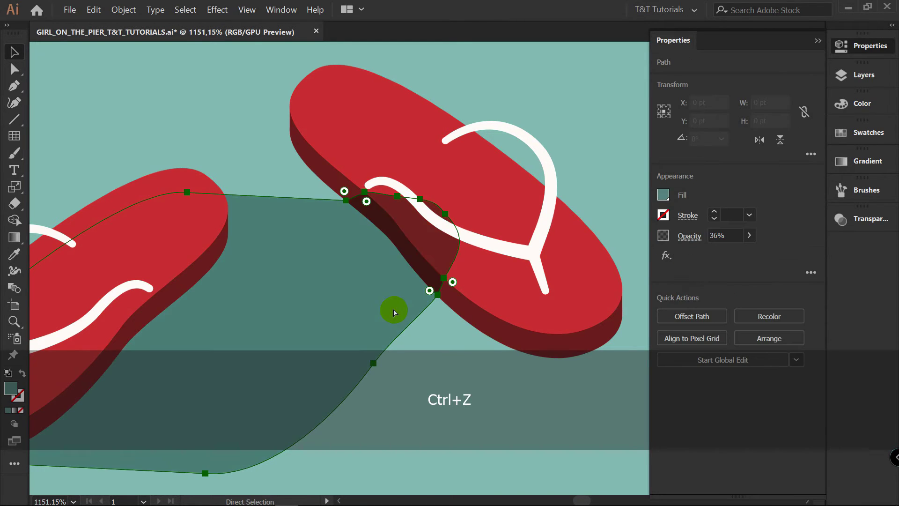
{"action": "key", "text": "ctrl+z"}
{"action": "key", "text": "ctrl+z"}
{"action": "key", "text": "ctrl+z"}
{"action": "key", "text": "ctrl+z"}
{"action": "key", "text": "ctrl+z"}
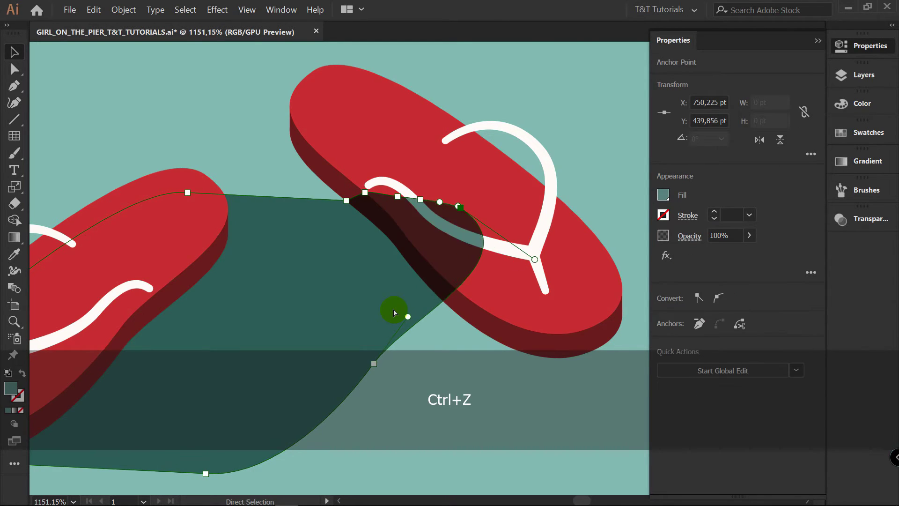
- Move the far sole shape of the shadow away from the mirrored shoe towards the left flip-flop
{"action": "key", "text": "space"}
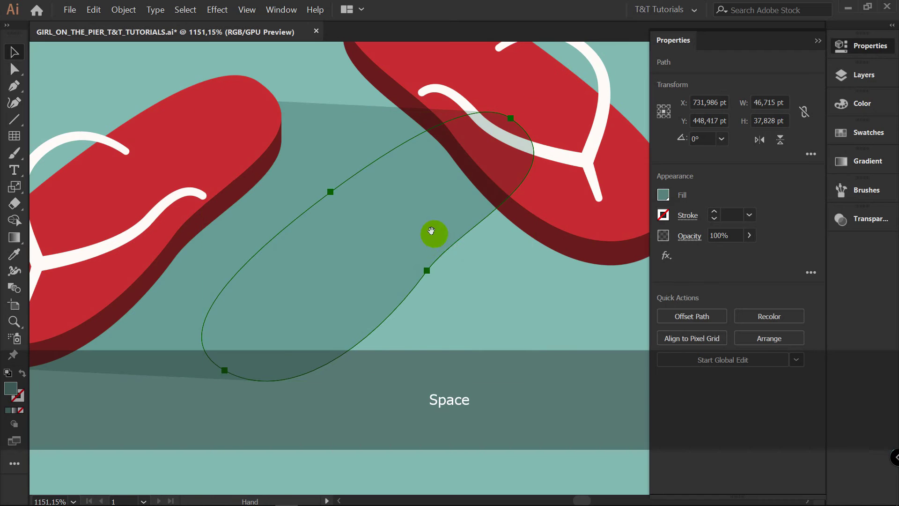
{"action": "left_click_drag", "start_coordinate": [433, 234], "coordinate": [464, 295]}
{"action": "key", "text": "v"}
{"action": "left_click_drag", "start_coordinate": [473, 249], "coordinate": [470, 215]}
{"action": "key", "text": "space"}
{"action": "left_click_drag", "start_coordinate": [449, 265], "coordinate": [487, 209]}
{"action": "left_click_drag", "start_coordinate": [437, 257], "coordinate": [361, 254]}
{"action": "key", "text": "space"}
{"action": "key", "text": "space"}
{"action": "key", "text": "v"}
{"action": "left_click_drag", "start_coordinate": [417, 206], "coordinate": [453, 189]}
{"action": "key", "text": "z"}
{"action": "key", "text": "v"}
{"action": "key", "text": "a"}
{"action": "left_click", "coordinate": [452, 188]}
{"action": "left_click_drag", "start_coordinate": [449, 231], "coordinate": [509, 214]}
{"action": "key", "text": "v"}
{"action": "mouse_move", "coordinate": [490, 175]}
{"action": "left_mouse_down"}
{"action": "mouse_move", "coordinate": [491, 164]}
{"action": "mouse_move", "coordinate": [548, 202]}
{"action": "mouse_move", "coordinate": [482, 181]}
{"action": "mouse_move", "coordinate": [517, 206]}
{"action": "mouse_move", "coordinate": [483, 180]}
{"action": "mouse_move", "coordinate": [465, 193]}
{"action": "mouse_move", "coordinate": [483, 200]}
{"action": "mouse_move", "coordinate": [505, 181]}
{"action": "left_mouse_up"}
- Bring the shadow's end shape closer under the left flip-flop so only a narrow shadow shows along its lower side
{"action": "key", "text": "z"}
{"action": "key", "text": "v"}
{"action": "key", "text": "a"}
{"action": "left_click", "coordinate": [524, 179]}
{"action": "left_click", "coordinate": [502, 176]}
{"action": "key", "text": "v"}
{"action": "key", "text": "z"}
{"action": "left_click_drag", "start_coordinate": [518, 179], "coordinate": [438, 253]}
{"action": "key", "text": "space"}
{"action": "key", "text": "z"}
{"action": "key", "text": "v"}
{"action": "key", "text": "a"}
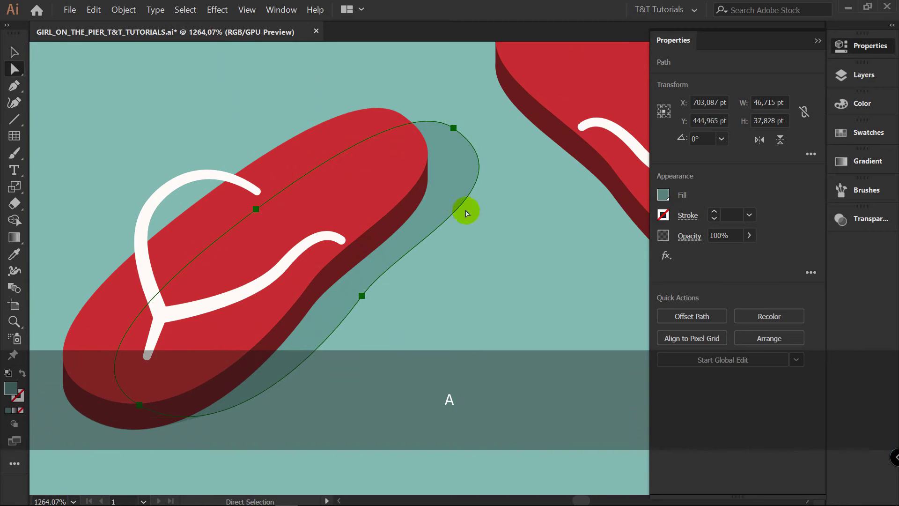
{"action": "left_click_drag", "start_coordinate": [457, 195], "coordinate": [422, 214]}
{"action": "left_click", "coordinate": [555, 257]}
{"action": "key", "text": "v"}
{"action": "key", "text": "space"}
{"action": "left_click_drag", "start_coordinate": [474, 268], "coordinate": [530, 211]}
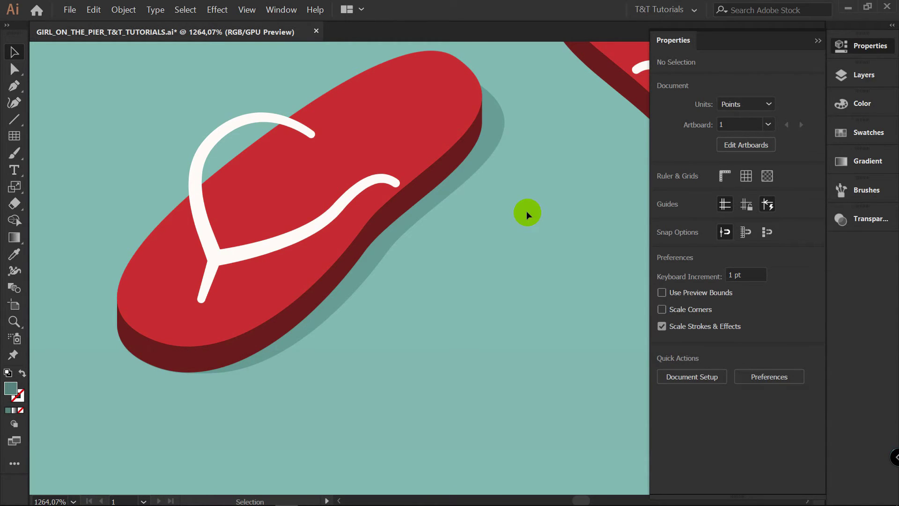
- Hide the mirrored flip-flop's red top and upper dark sole paths, and duplicate its bottom dark sole in place
{"action": "key", "text": "v"}
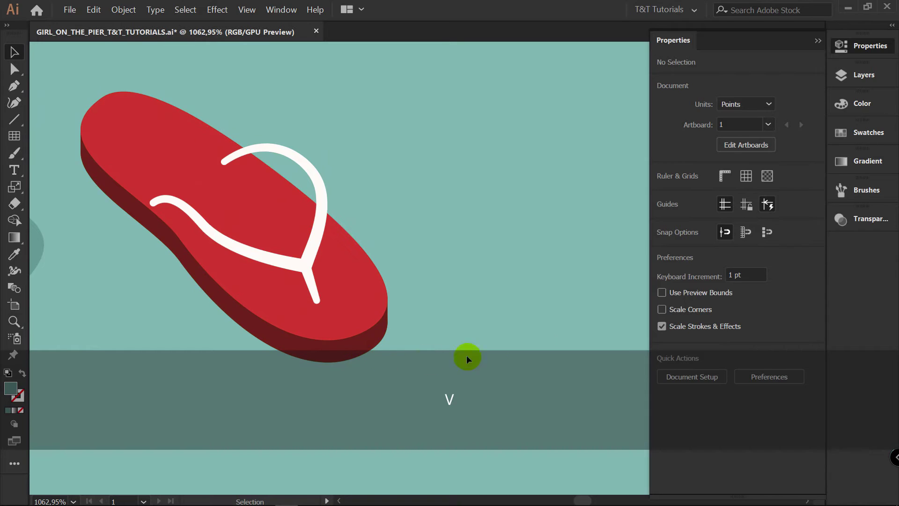
{"action": "left_click", "coordinate": [864, 75]}
{"action": "left_click_drag", "start_coordinate": [595, 158], "coordinate": [595, 143]}
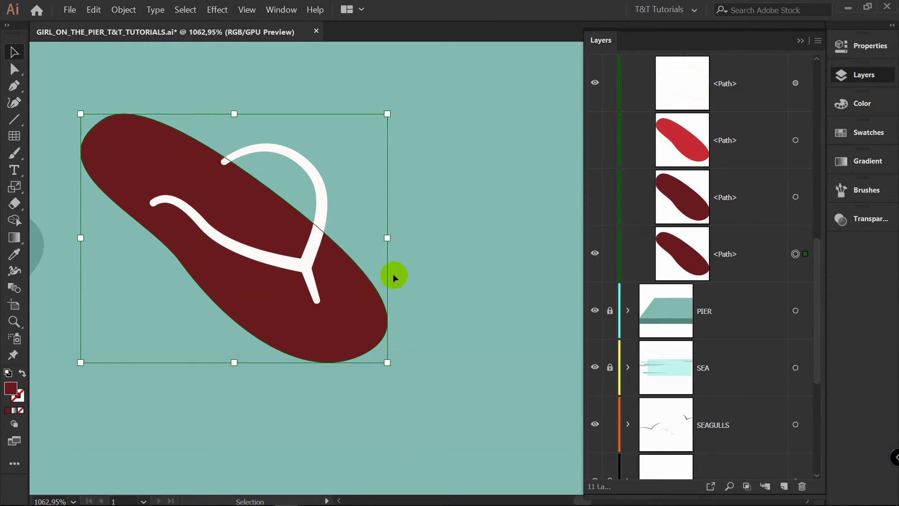
{"action": "key", "text": "ctrl+c"}
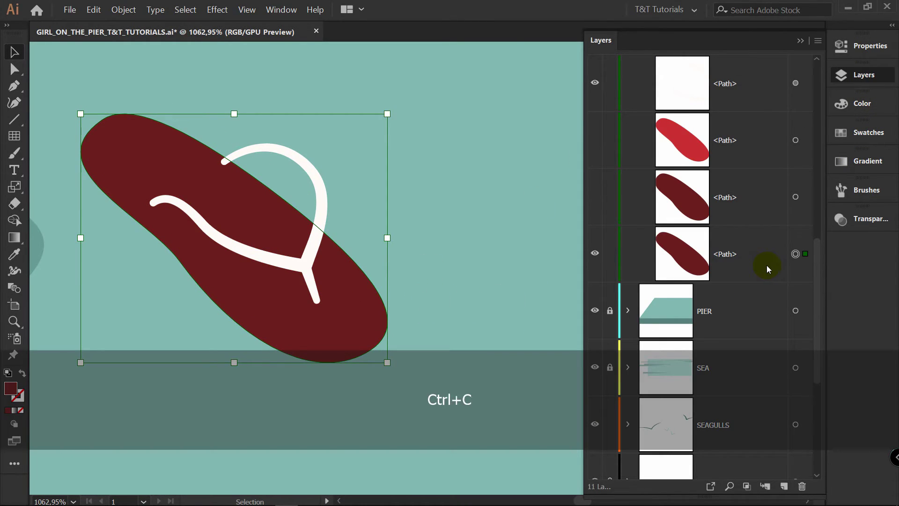
{"action": "key", "text": "ctrl+f"}
- Move the duplicated dark sole up and to the right, clear of the mirrored flip-flop
{"action": "left_click_drag", "start_coordinate": [357, 321], "coordinate": [444, 257]}
{"action": "left_click_drag", "start_coordinate": [434, 268], "coordinate": [435, 308]}
{"action": "key", "text": "space"}
{"action": "key", "text": "v"}
{"action": "left_click_drag", "start_coordinate": [427, 287], "coordinate": [450, 274]}
- Select both copies of the mirrored shoe's bottom dark sole and fill them with the dark teal shadow swatch
{"action": "left_click", "coordinate": [345, 378], "text": "shift"}
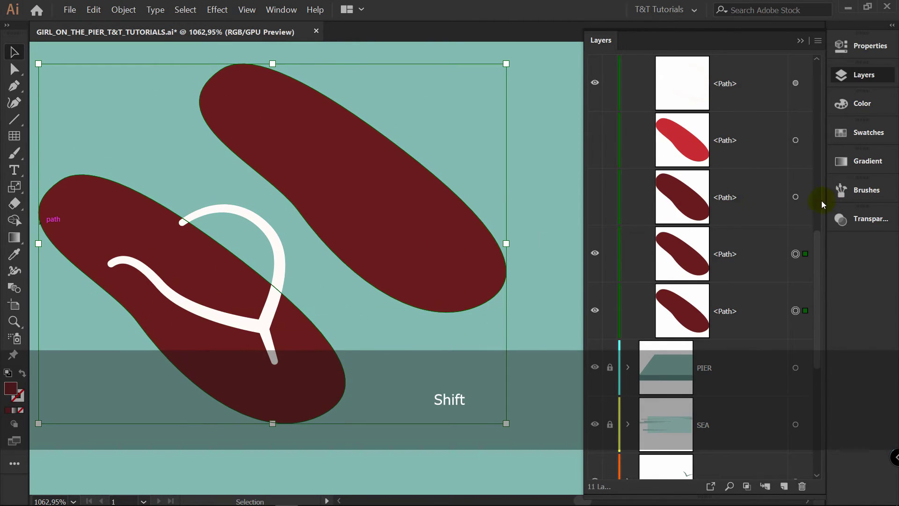
{"action": "left_click", "coordinate": [864, 141]}
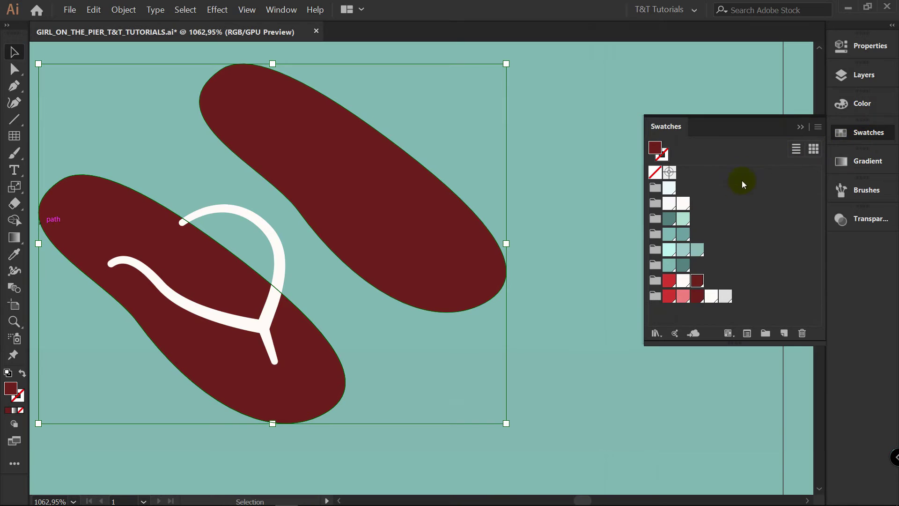
{"action": "left_click", "coordinate": [682, 265]}
{"action": "left_click", "coordinate": [540, 243]}
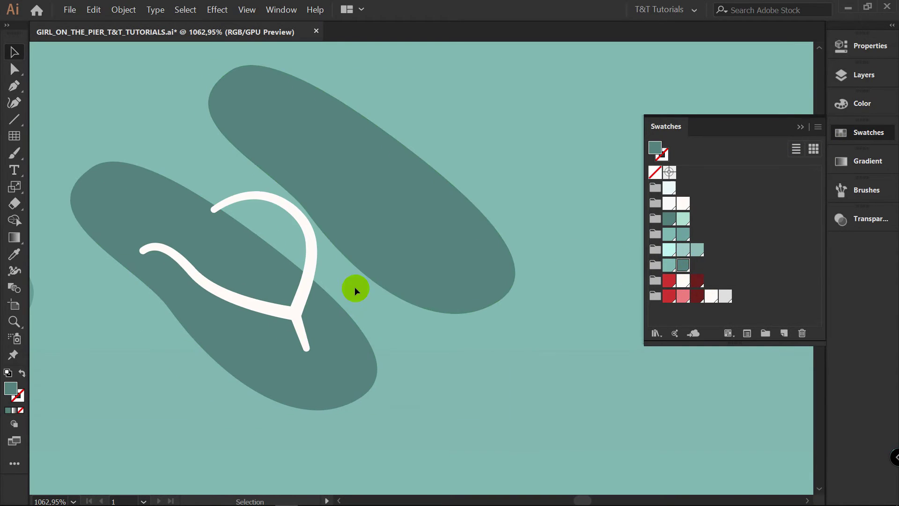
- Blend the two teal sole shapes using Specified Steps spacing of 50
{"action": "key", "text": "w"}
{"action": "left_click", "coordinate": [322, 316]}
{"action": "left_click", "coordinate": [387, 251]}
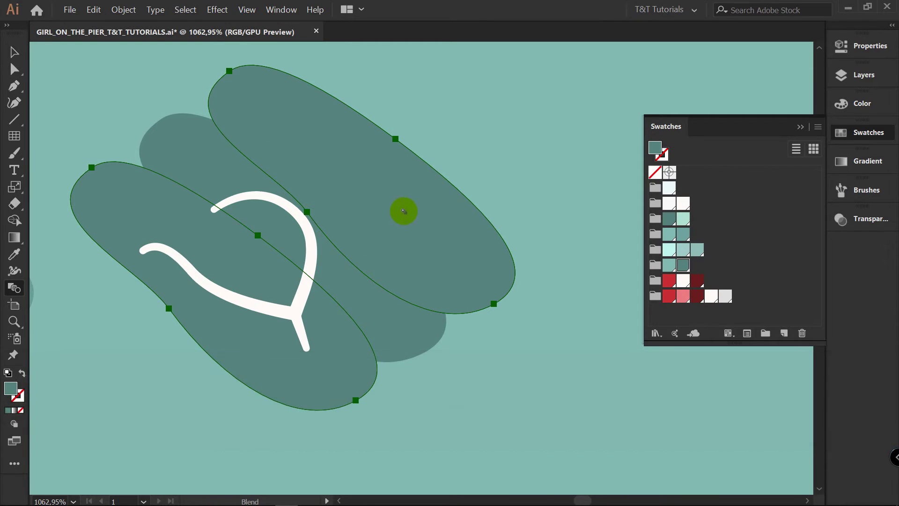
{"action": "key", "text": "Return"}
{"action": "left_click", "coordinate": [625, 216]}
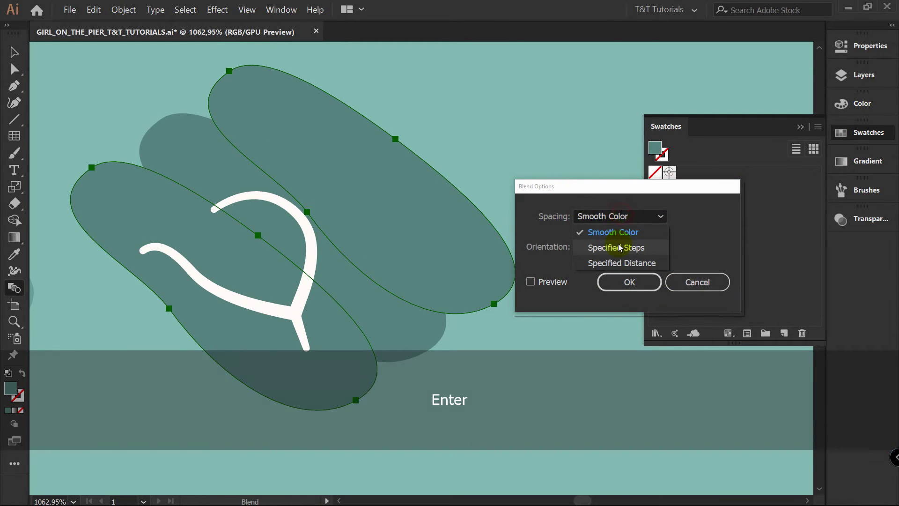
{"action": "left_click", "coordinate": [601, 245]}
{"action": "left_click", "coordinate": [689, 216]}
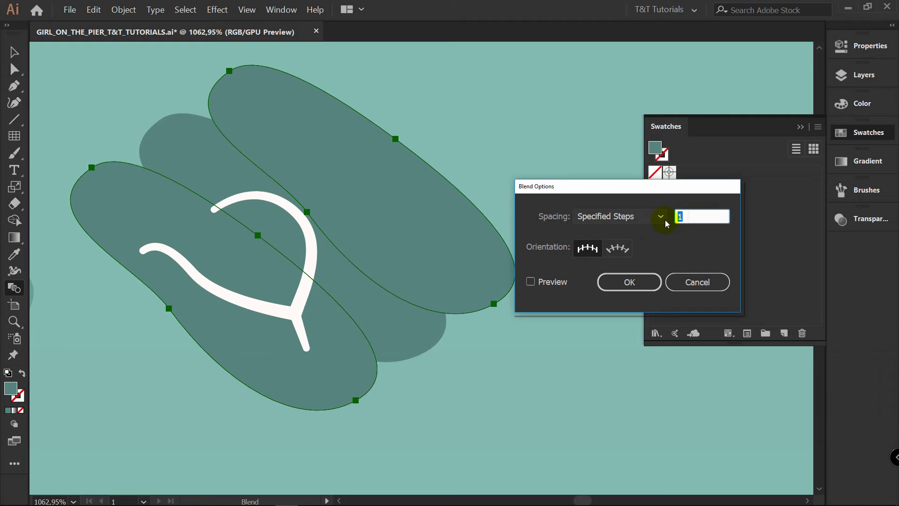
{"action": "type", "text": "50"}
{"action": "left_click", "coordinate": [530, 281]}
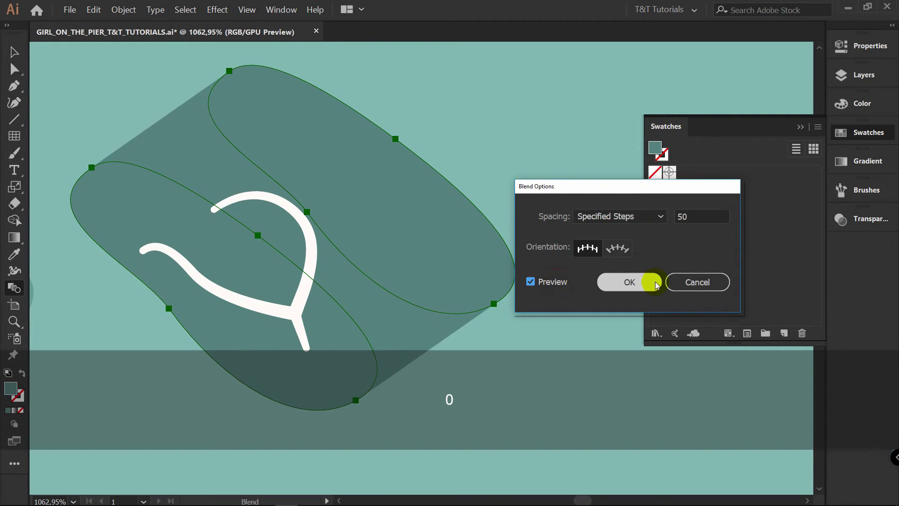
{"action": "left_click", "coordinate": [636, 282]}
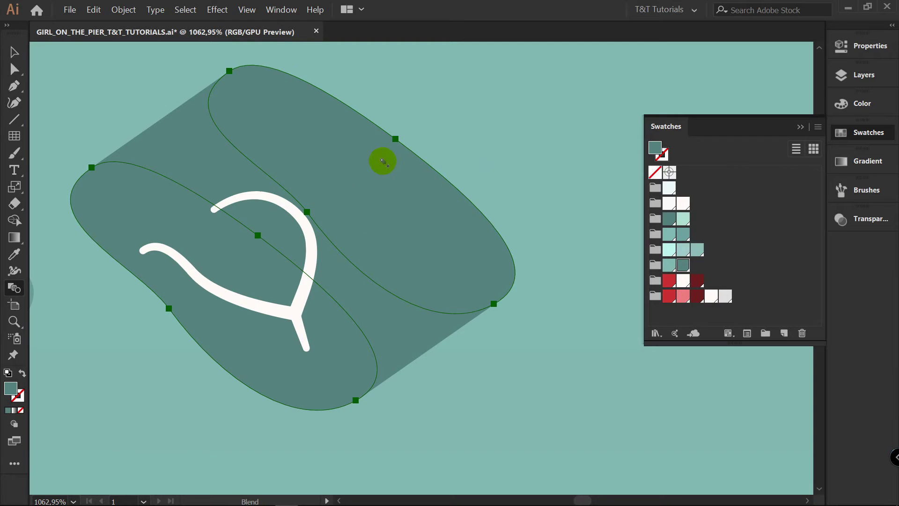
- Show the hidden red top and upper dark sole of the mirrored flip-flop again
{"action": "left_click", "coordinate": [843, 79]}
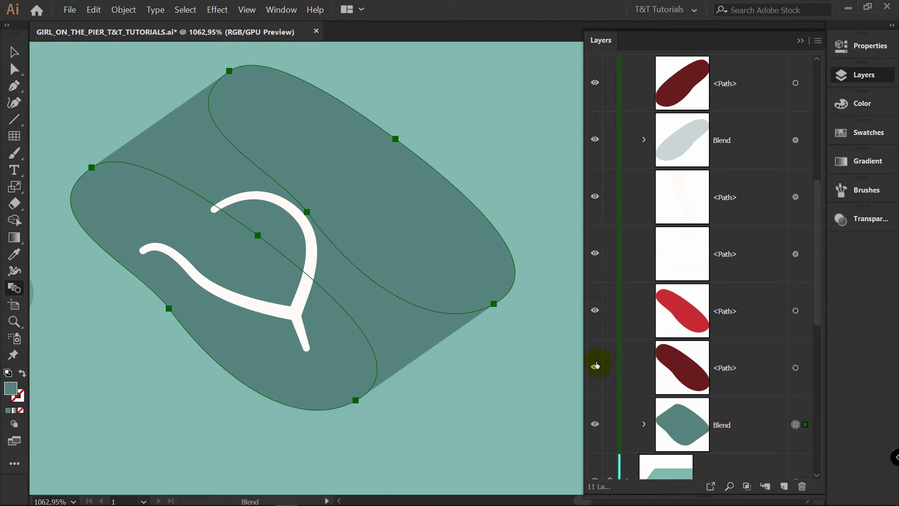
{"action": "left_click", "coordinate": [594, 367]}
- Lower the opacity of the blend's far sole shape to 1%
{"action": "key", "text": "a"}
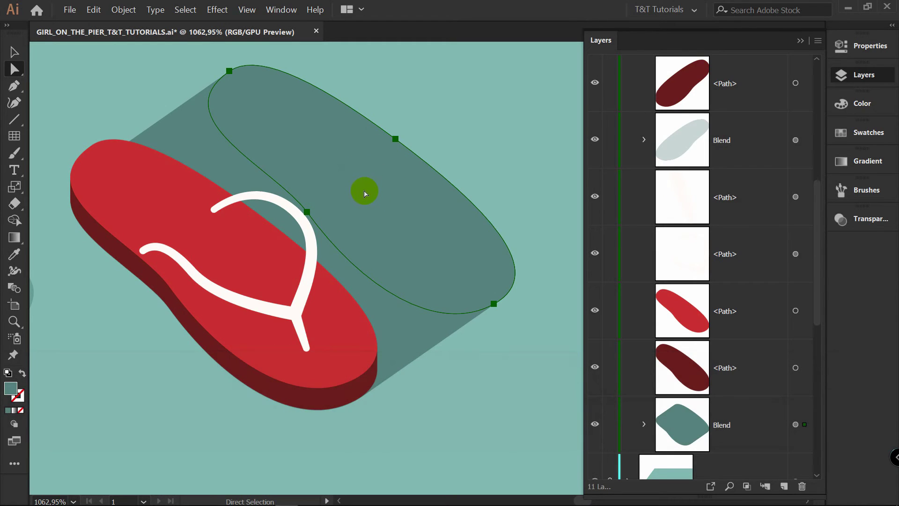
{"action": "left_click", "coordinate": [870, 46]}
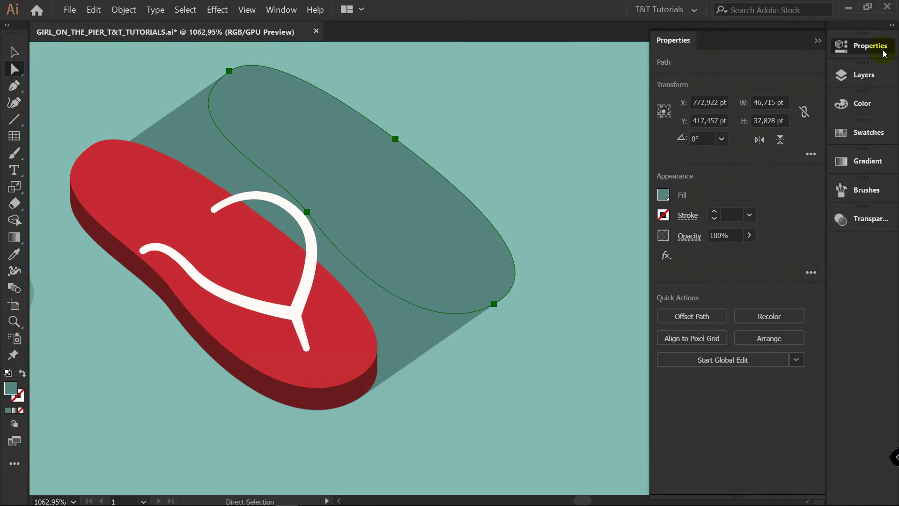
{"action": "left_click_drag", "start_coordinate": [729, 253], "coordinate": [701, 252]}
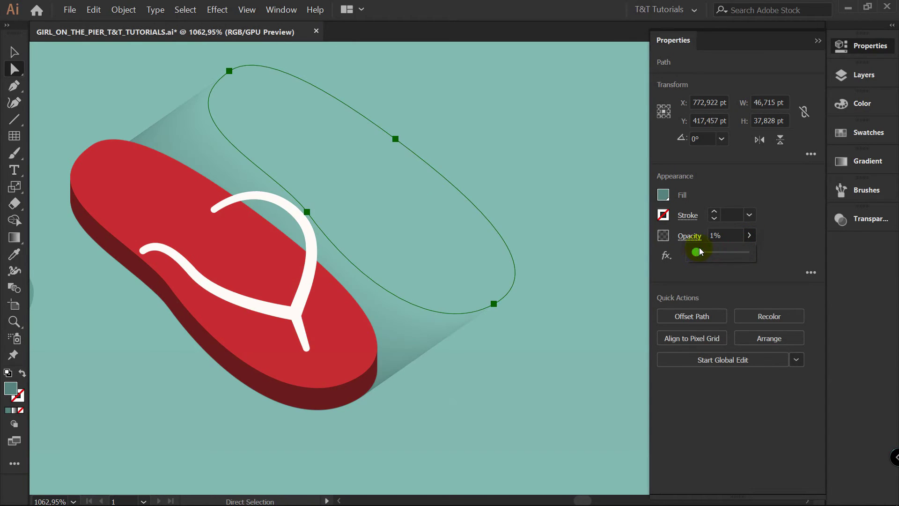
{"action": "left_click", "coordinate": [505, 193]}
{"action": "key", "text": "space"}
{"action": "left_click_drag", "start_coordinate": [505, 192], "coordinate": [428, 227]}
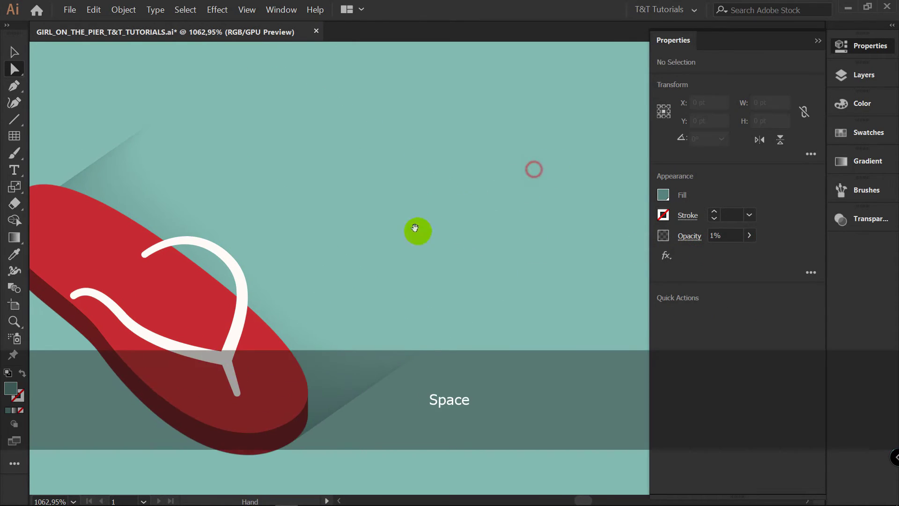
- Move the blend's far sole shape further up and to the right of the mirrored flip-flop
{"action": "key", "text": "a"}
{"action": "left_click", "coordinate": [320, 238]}
{"action": "key", "text": "v"}
{"action": "left_click_drag", "start_coordinate": [317, 259], "coordinate": [534, 246]}
{"action": "left_click", "coordinate": [513, 365]}
{"action": "key", "text": "space"}
{"action": "left_click", "coordinate": [520, 225]}
{"action": "key", "text": "z"}
{"action": "left_click_drag", "start_coordinate": [474, 175], "coordinate": [356, 196]}
{"action": "key", "text": "space"}
{"action": "left_click_drag", "start_coordinate": [482, 156], "coordinate": [365, 233]}
{"action": "key", "text": "v"}
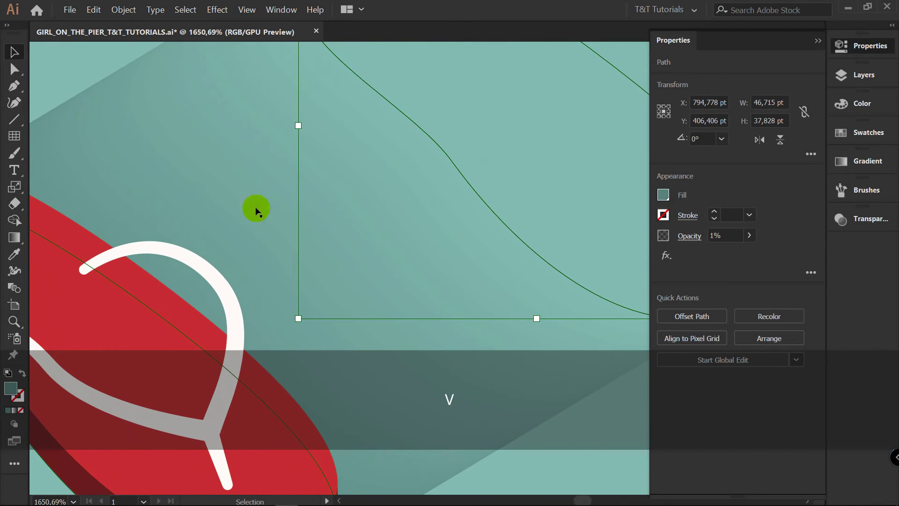
- Set the shadow blend to 70 specified steps with the preview switched on
{"action": "key", "text": "w"}
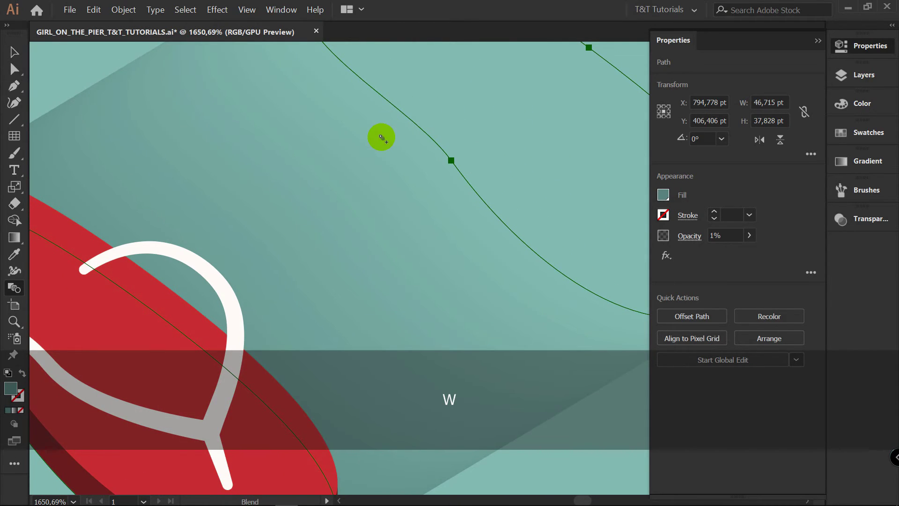
{"action": "key", "text": "Return"}
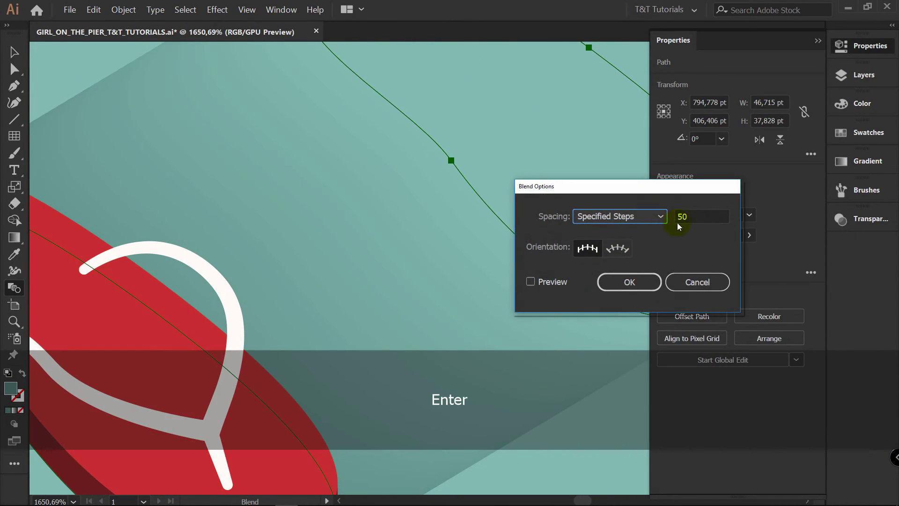
{"action": "left_click", "coordinate": [531, 281]}
{"action": "double_click", "coordinate": [683, 216]}
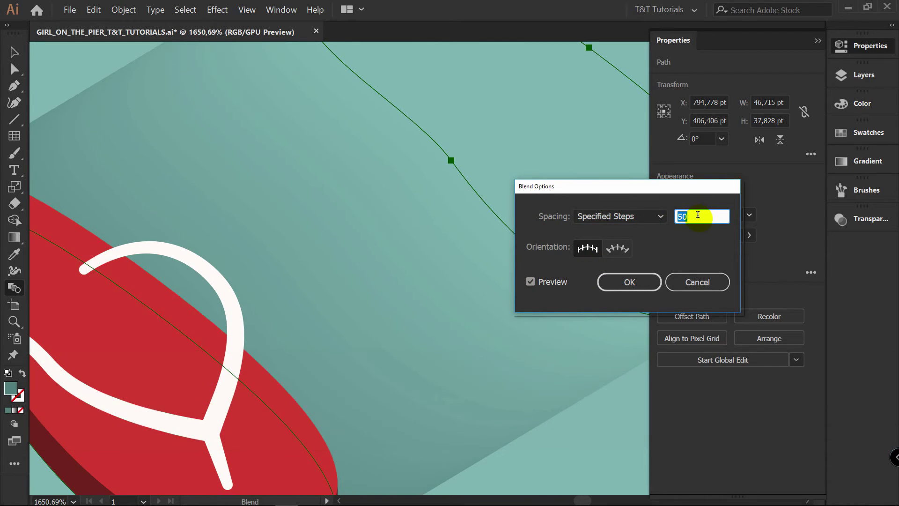
{"action": "type", "text": "70"}
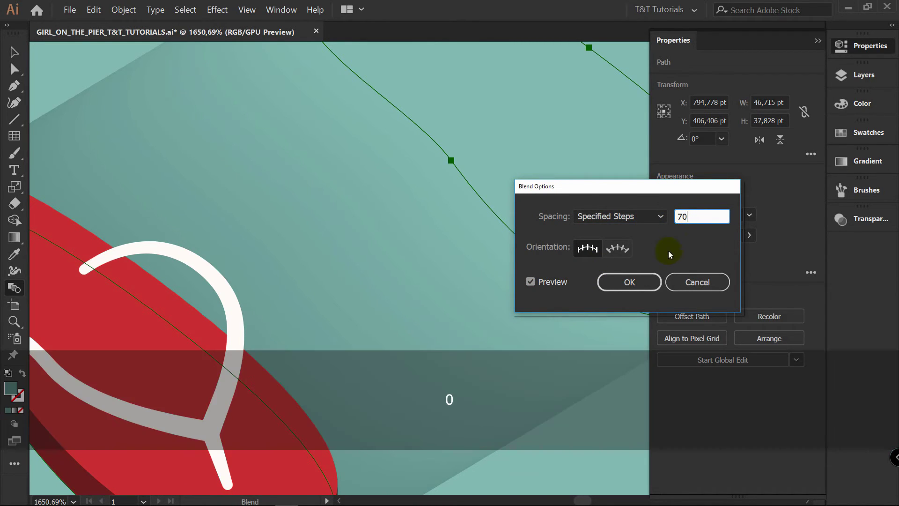
- Raise the opacity of the shadow's far sole shape to 28%
{"action": "key", "text": "v"}
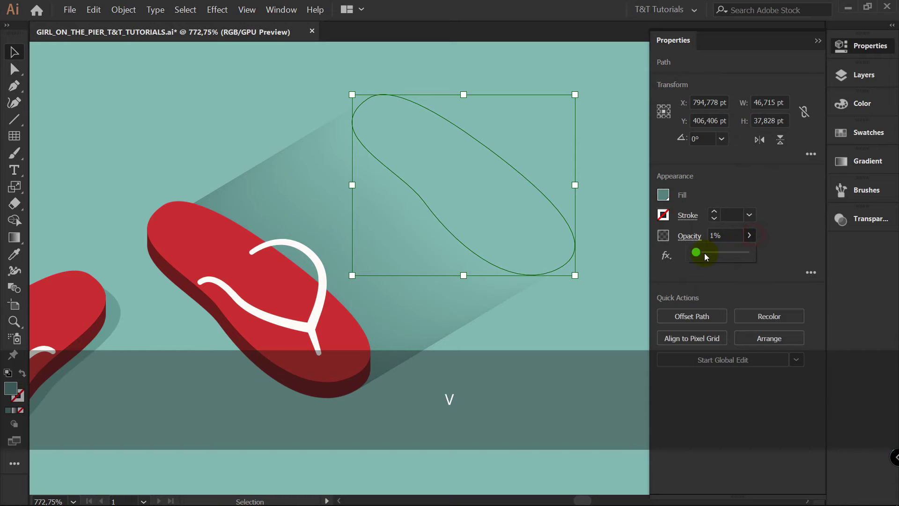
{"action": "left_click_drag", "start_coordinate": [704, 253], "coordinate": [707, 251]}
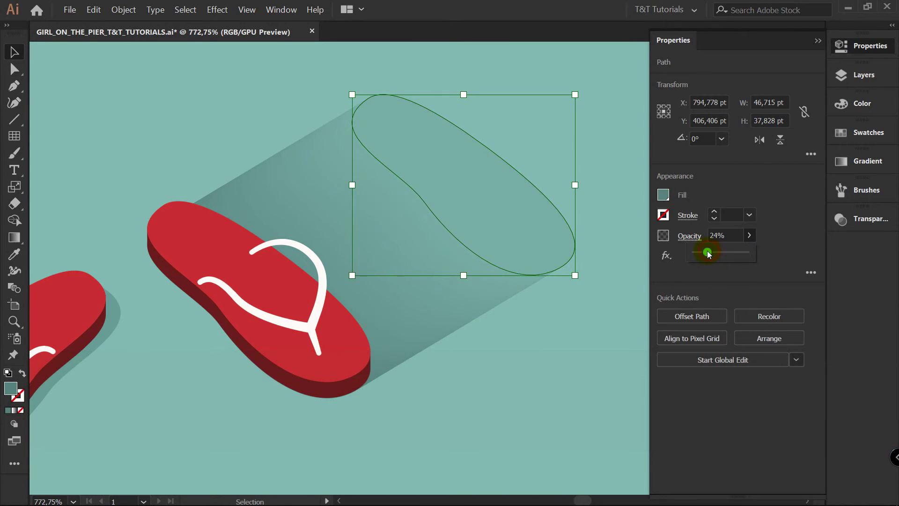
{"action": "left_click", "coordinate": [581, 325]}
- Move the semi-transparent end shape further right to lengthen the mirrored flip-flop's shadow
{"action": "key", "text": "z"}
{"action": "left_click_drag", "start_coordinate": [424, 176], "coordinate": [486, 173]}
{"action": "key", "text": "v"}
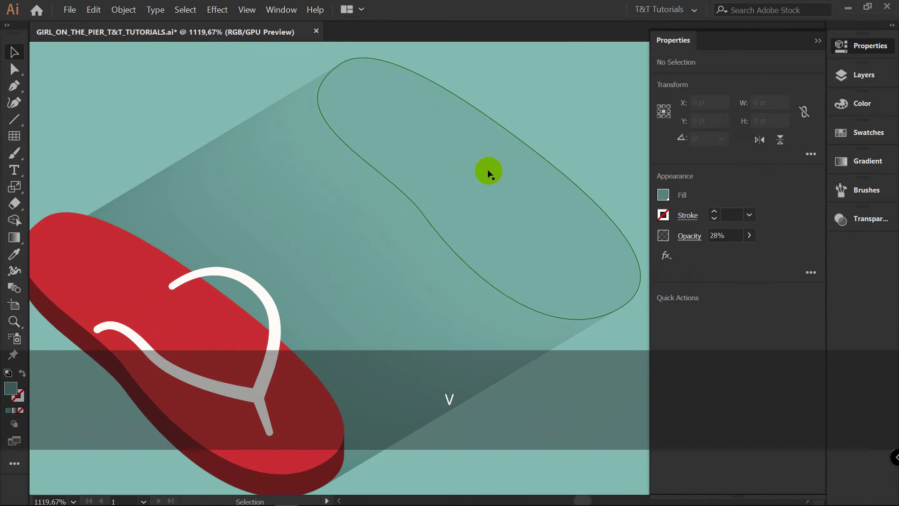
{"action": "key", "text": "a"}
{"action": "left_click", "coordinate": [490, 169]}
{"action": "left_click_drag", "start_coordinate": [408, 143], "coordinate": [482, 217]}
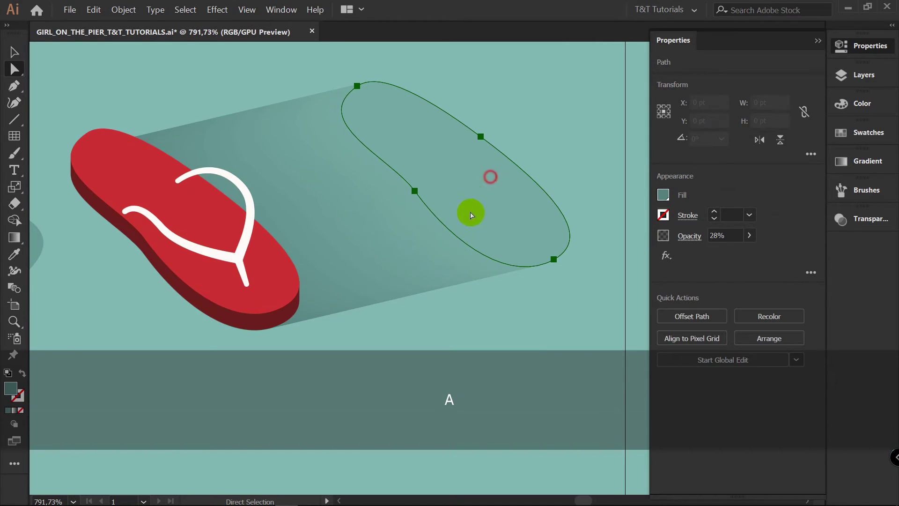
- Stretch the shadow far to the right by placing its end shape beyond the pier's edge
{"action": "key", "text": "z"}
{"action": "left_click_drag", "start_coordinate": [471, 214], "coordinate": [580, 142]}
{"action": "key", "text": "space"}
{"action": "key", "text": "a"}
{"action": "key", "text": "v"}
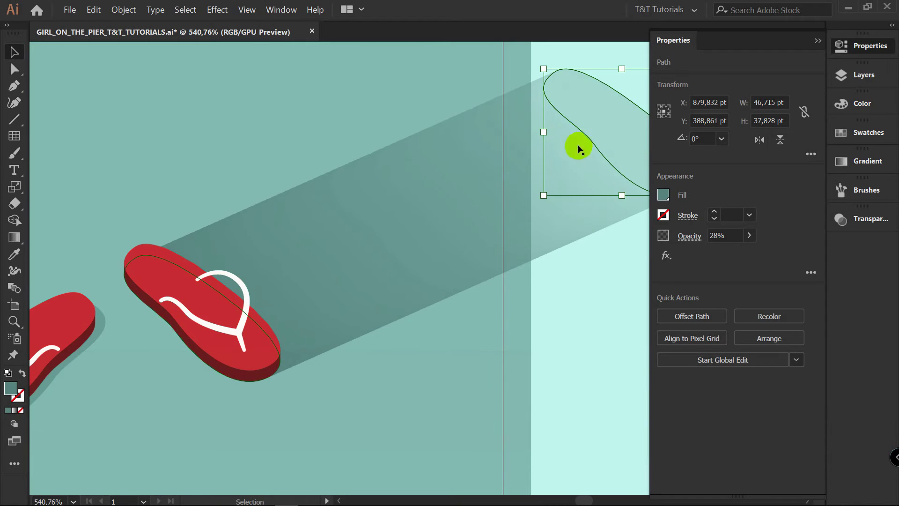
{"action": "left_click", "coordinate": [446, 348]}
{"action": "key", "text": "z"}
{"action": "left_click_drag", "start_coordinate": [465, 208], "coordinate": [356, 209]}
{"action": "key", "text": "v"}
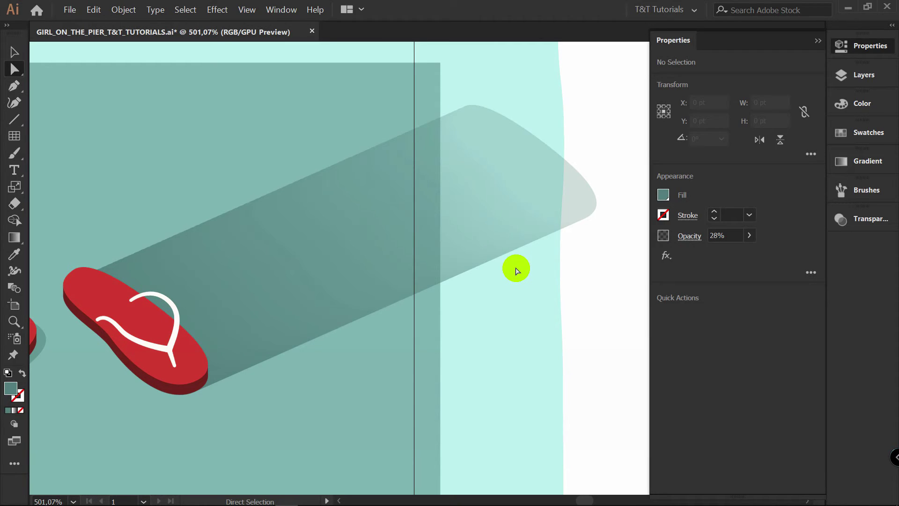
- Set the end shape's opacity to 100% and move it back under the mirrored flip-flop, leaving a narrow shadow along its upper-right side
{"action": "left_click", "coordinate": [529, 174]}
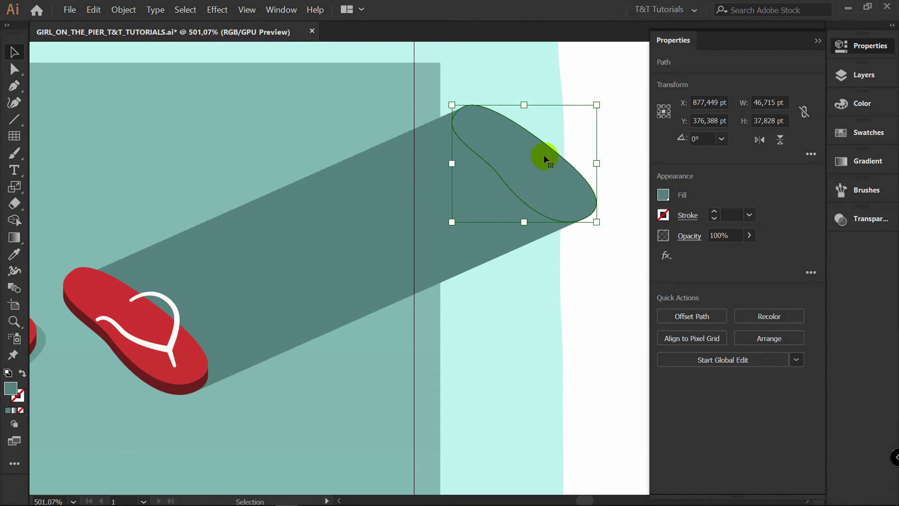
{"action": "left_click_drag", "start_coordinate": [548, 165], "coordinate": [394, 254]}
{"action": "key", "text": "space"}
{"action": "key", "text": "z"}
{"action": "left_click_drag", "start_coordinate": [378, 262], "coordinate": [442, 257]}
{"action": "key", "text": "v"}
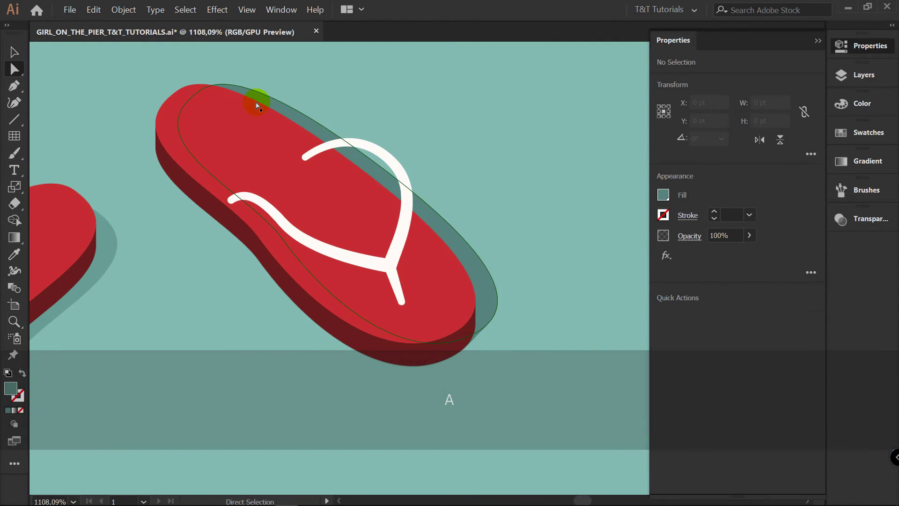
- Rotate the shadow's end shape about 9.8° and move it up and to the right of the shoe
{"action": "key", "text": "a"}
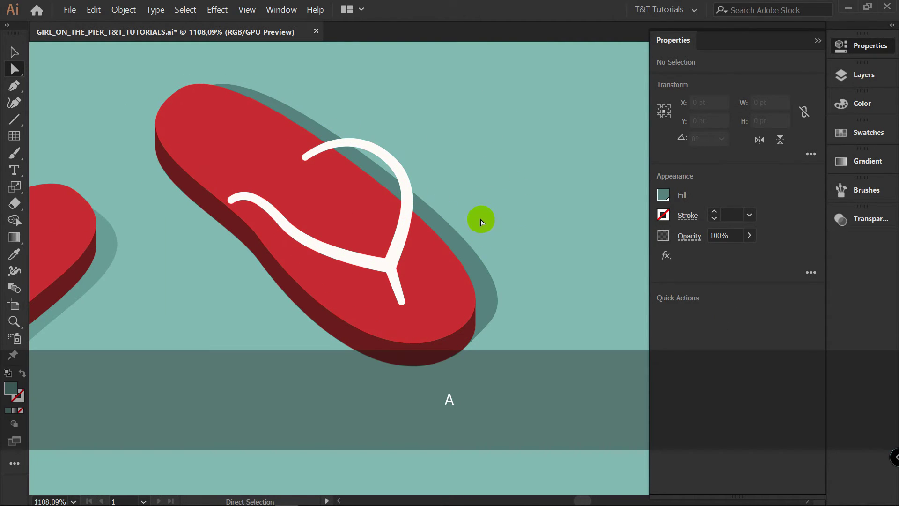
{"action": "left_click", "coordinate": [453, 239]}
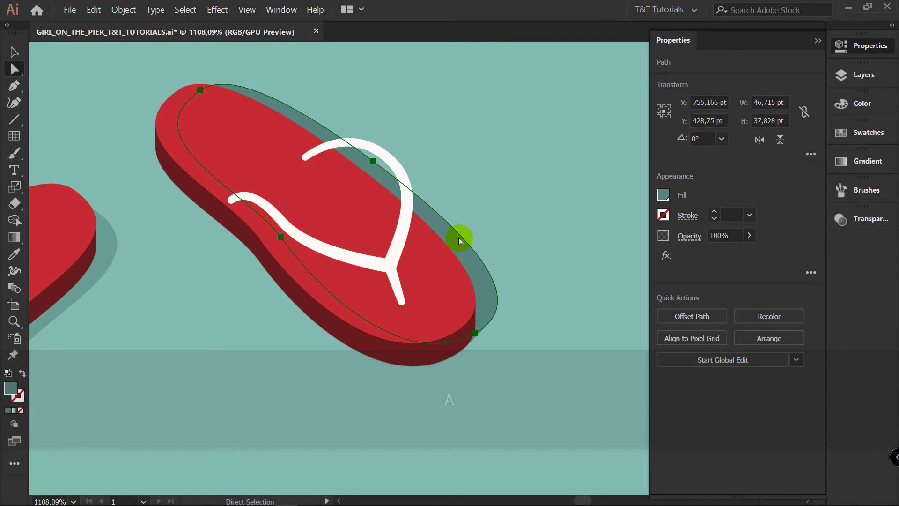
{"action": "key", "text": "v"}
{"action": "left_click_drag", "start_coordinate": [501, 80], "coordinate": [482, 58]}
{"action": "left_click_drag", "start_coordinate": [473, 236], "coordinate": [521, 201]}
{"action": "key", "text": "space"}
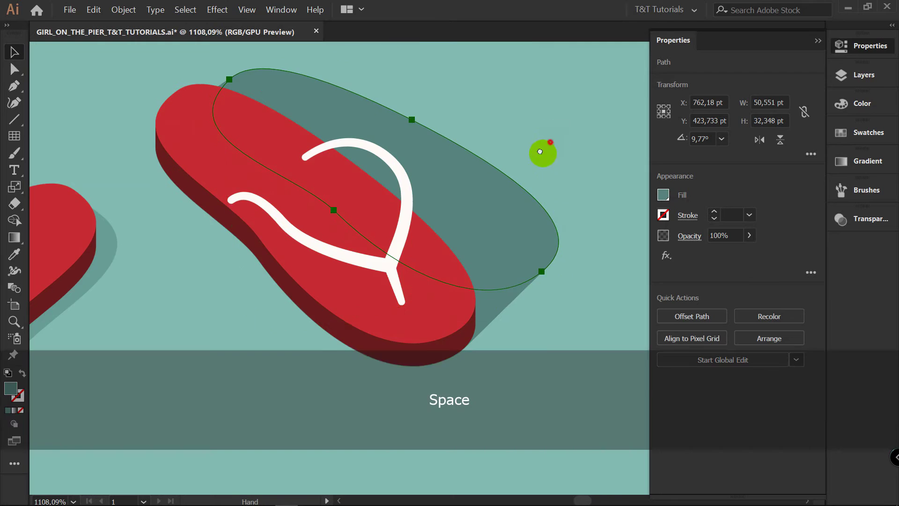
{"action": "left_click_drag", "start_coordinate": [546, 144], "coordinate": [489, 209]}
- Rotate the shadow's end shape to about 22.5° and shift it along the shoe's upper side
{"action": "left_click_drag", "start_coordinate": [467, 85], "coordinate": [428, 72]}
{"action": "left_click_drag", "start_coordinate": [426, 251], "coordinate": [409, 195]}
{"action": "left_click", "coordinate": [538, 192]}
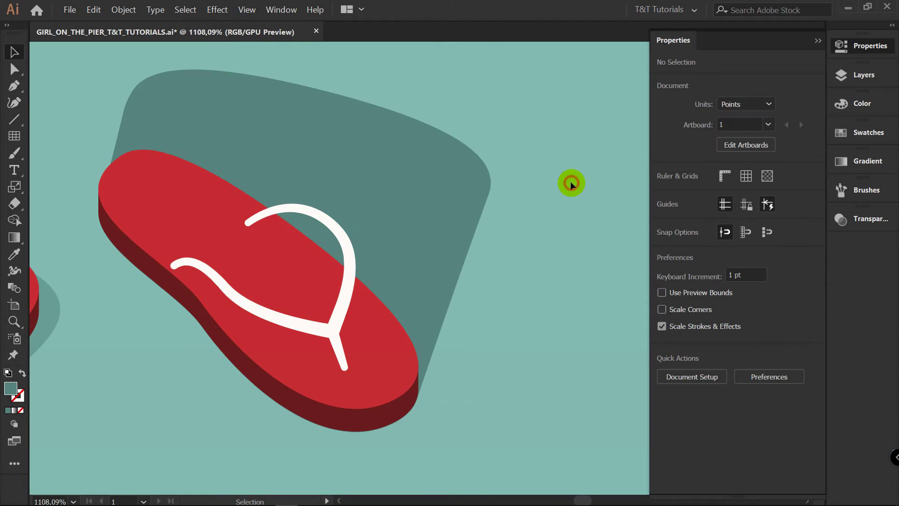
{"action": "key", "text": "z"}
{"action": "left_click", "coordinate": [431, 172], "text": "alt"}
{"action": "left_click_drag", "start_coordinate": [338, 172], "coordinate": [333, 172]}
{"action": "key", "text": "v"}
{"action": "key", "text": "a"}
{"action": "key", "text": "v"}
{"action": "left_click_drag", "start_coordinate": [436, 164], "coordinate": [421, 196]}
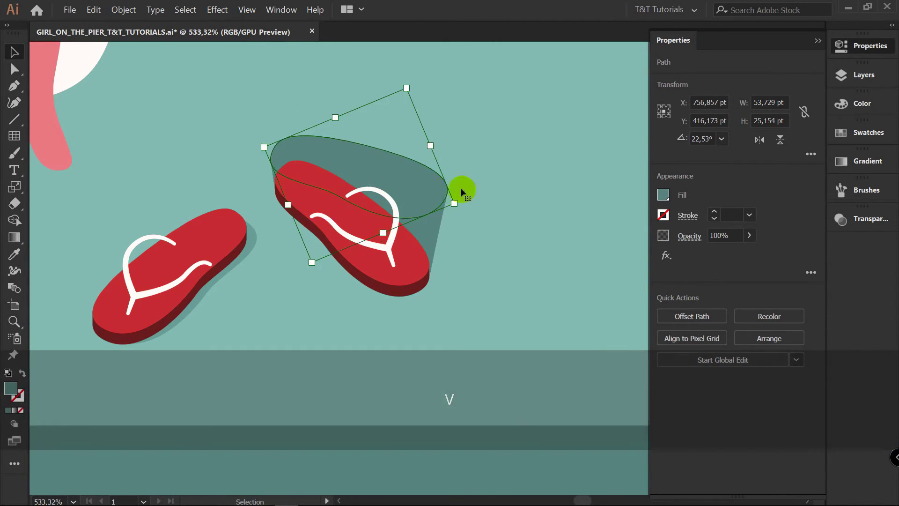
- Set the end shape's rotation to about 8.25° and move it further up and right of the shoe
{"action": "left_click", "coordinate": [515, 178]}
{"action": "key", "text": "z"}
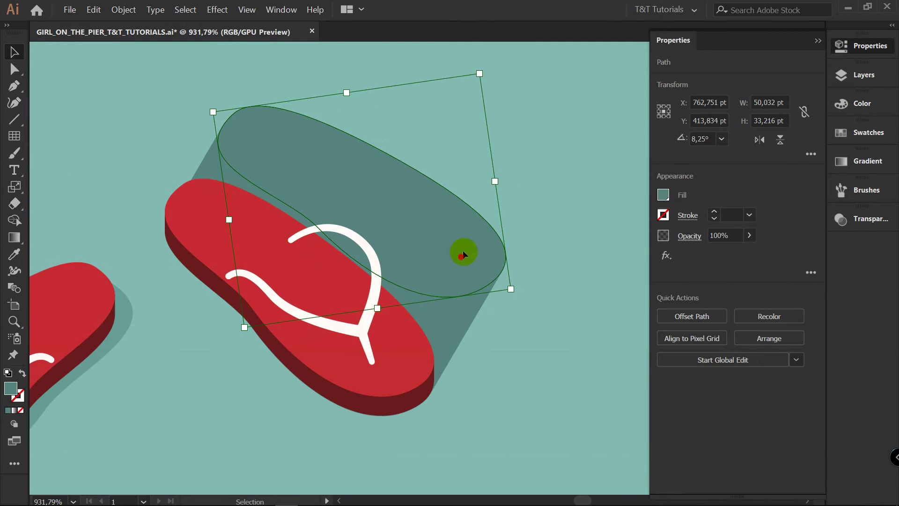
{"action": "left_click_drag", "start_coordinate": [487, 253], "coordinate": [497, 239]}
{"action": "key", "text": "v"}
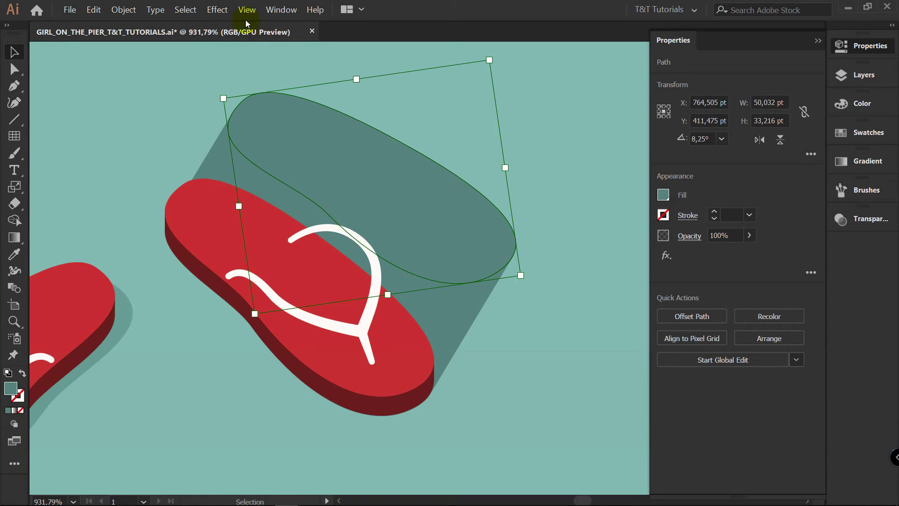
- Try a Gaussian Blur with a radius of about 5 pixels on the shadow's end shape only, then undo it
{"action": "left_click", "coordinate": [218, 10]}
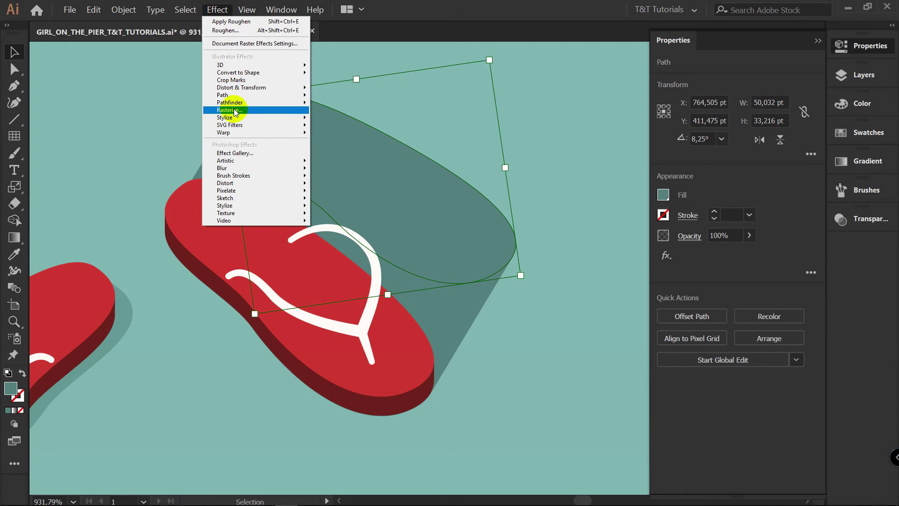
{"action": "mouse_move", "coordinate": [231, 169]}
{"action": "left_click", "coordinate": [331, 170]}
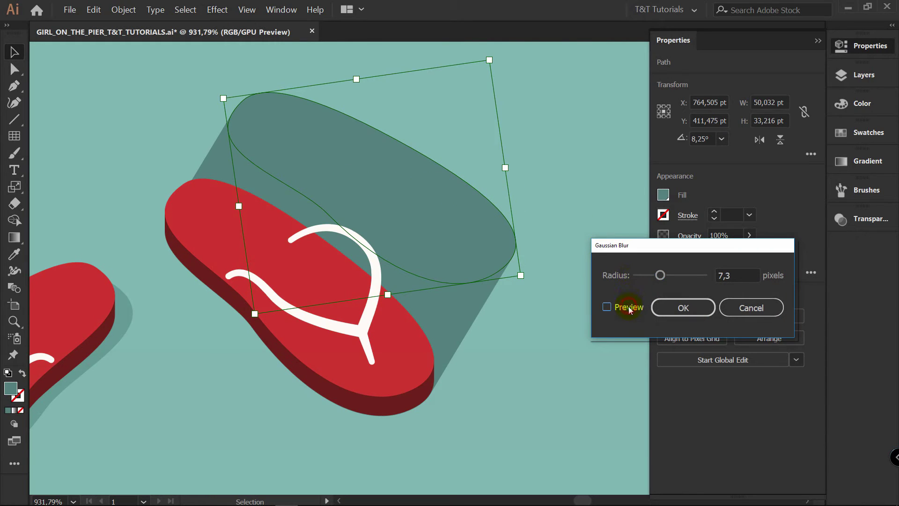
{"action": "left_click_drag", "start_coordinate": [654, 280], "coordinate": [654, 275]}
{"action": "left_click", "coordinate": [691, 310]}
{"action": "left_click", "coordinate": [536, 323]}
{"action": "scroll", "coordinate": [553, 355], "scroll_direction": "up", "scroll_amount": 5}
{"action": "key", "text": "v"}
{"action": "key", "text": "space"}
{"action": "left_click_drag", "start_coordinate": [444, 309], "coordinate": [460, 232]}
{"action": "key", "text": "v"}
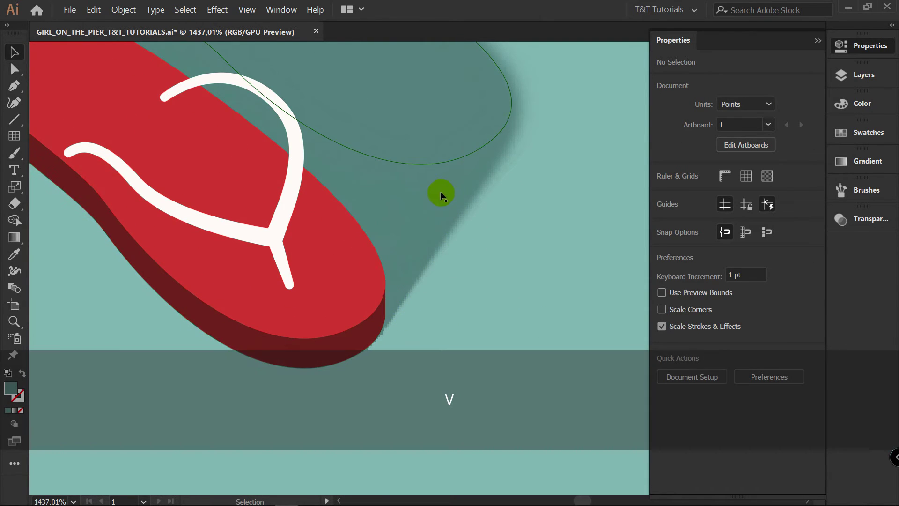
{"action": "left_click", "coordinate": [454, 190]}
{"action": "key", "text": "space"}
{"action": "left_click_drag", "start_coordinate": [456, 190], "coordinate": [458, 275]}
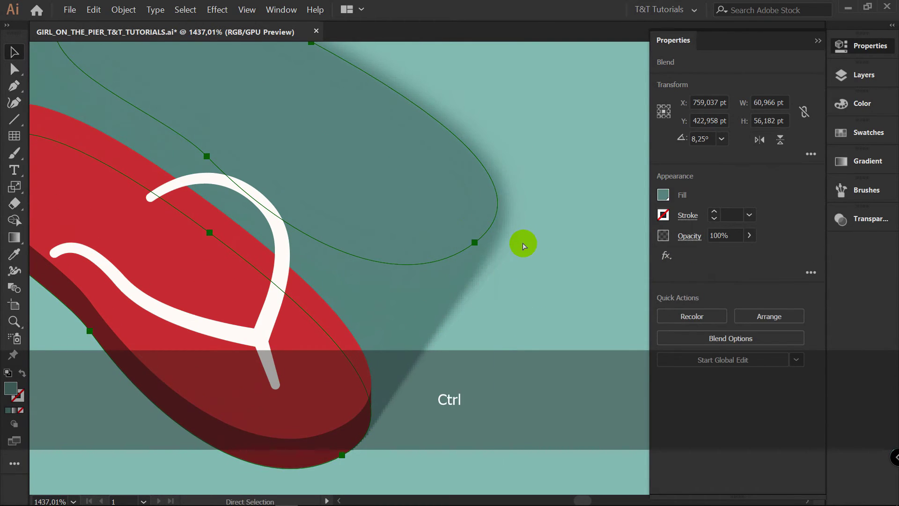
{"action": "key", "text": "ctrl+z"}
- Apply a Gaussian Blur with a radius of 5,1 pixels to the whole shadow blend
{"action": "key", "text": "space"}
{"action": "left_click_drag", "start_coordinate": [487, 212], "coordinate": [513, 224]}
{"action": "key", "text": "v"}
{"action": "left_click", "coordinate": [401, 192]}
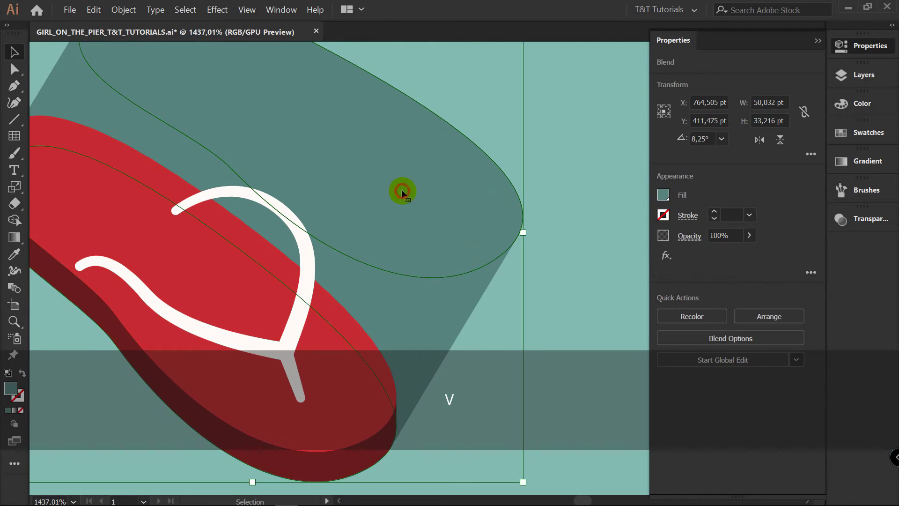
{"action": "key", "text": "z"}
{"action": "left_click_drag", "start_coordinate": [419, 172], "coordinate": [385, 182]}
{"action": "key", "text": "space"}
{"action": "left_click_drag", "start_coordinate": [363, 147], "coordinate": [398, 200]}
{"action": "key", "text": "v"}
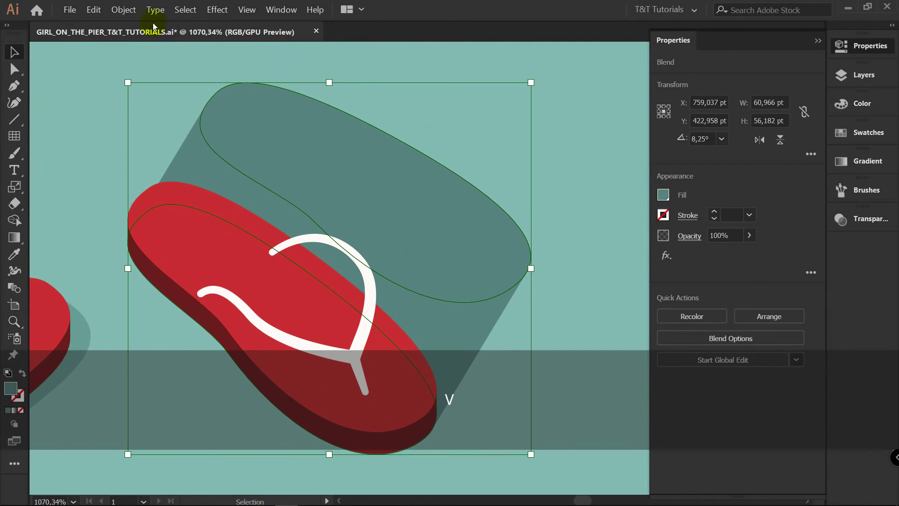
{"action": "left_click", "coordinate": [216, 9]}
{"action": "mouse_move", "coordinate": [241, 167]}
{"action": "left_click", "coordinate": [334, 170]}
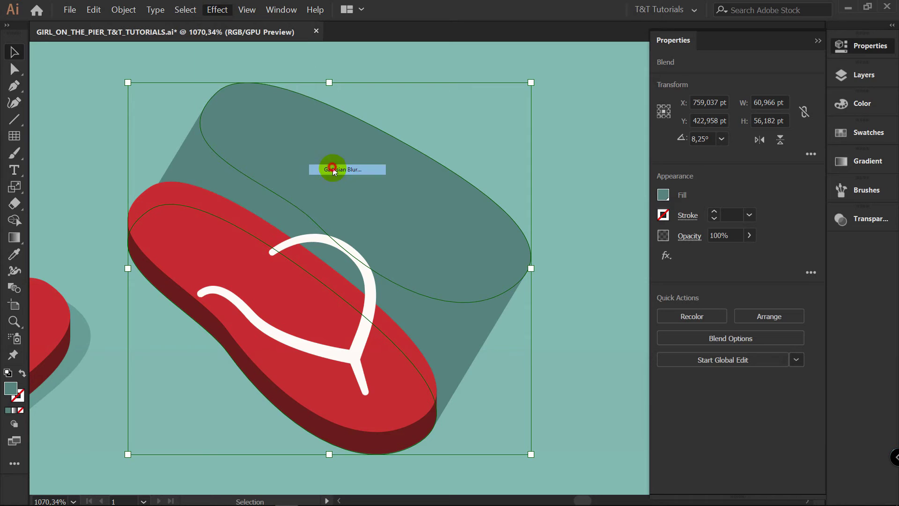
{"action": "left_click", "coordinate": [635, 307]}
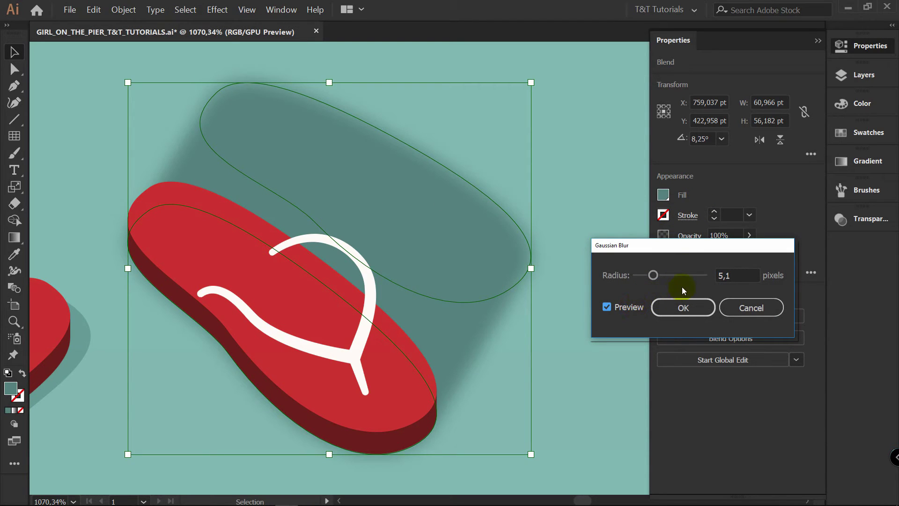
{"action": "left_click", "coordinate": [691, 309]}
{"action": "left_click", "coordinate": [567, 367]}
- Move the blurred shadow's end shape close to the shoe and lower its opacity
{"action": "key", "text": "v"}
{"action": "left_click_drag", "start_coordinate": [536, 283], "coordinate": [430, 302]}
{"action": "left_click_drag", "start_coordinate": [429, 302], "coordinate": [427, 312]}
{"action": "key", "text": "v"}
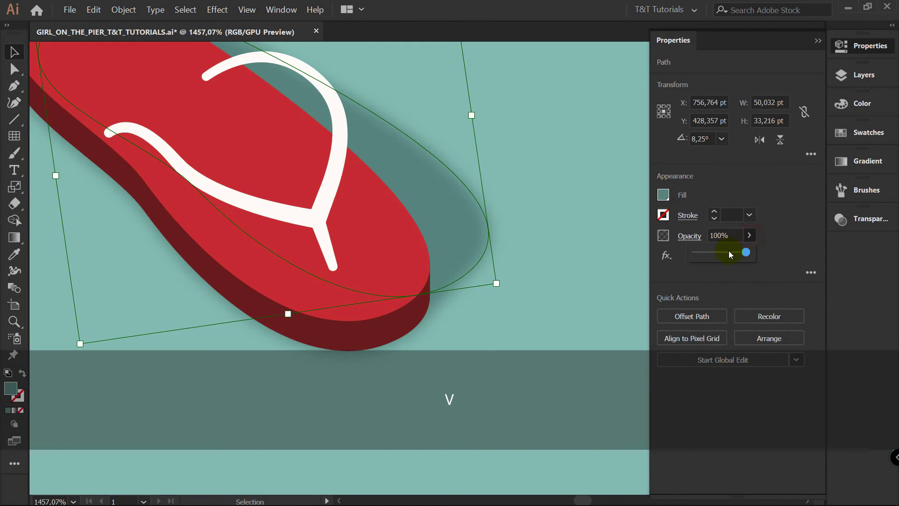
{"action": "left_click_drag", "start_coordinate": [729, 253], "coordinate": [713, 252]}
{"action": "key", "text": "z"}
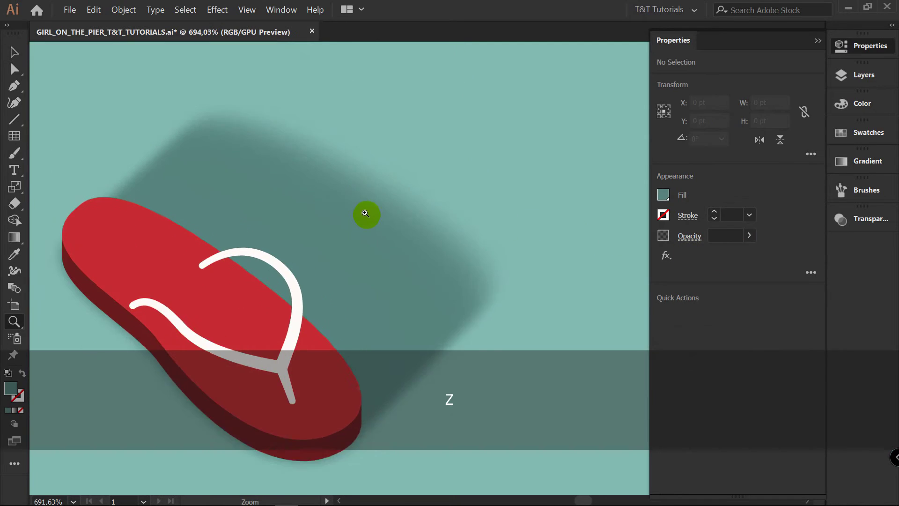
- Move the shadow's end shape up and right of the shoe and set its opacity to 100%
{"action": "key", "text": "a"}
{"action": "left_click", "coordinate": [415, 204]}
{"action": "left_click_drag", "start_coordinate": [365, 215], "coordinate": [454, 186]}
{"action": "key", "text": "v"}
{"action": "key", "text": "space"}
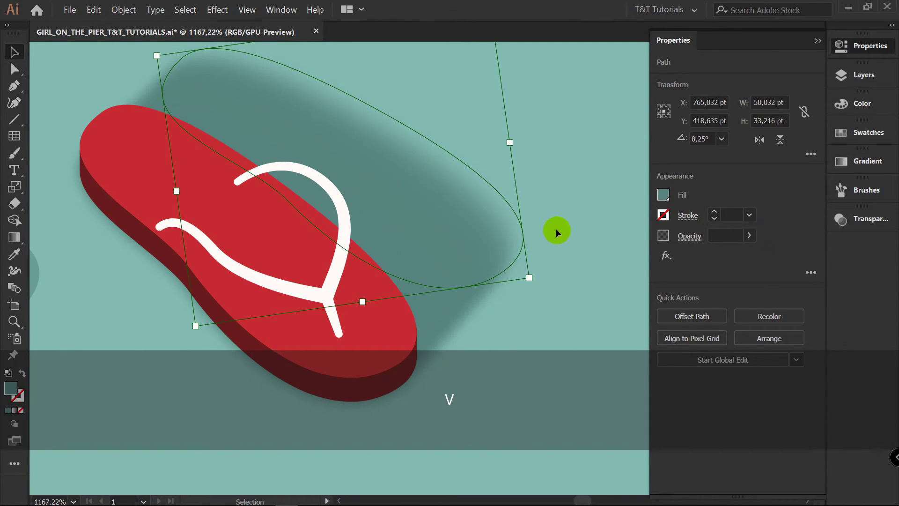
{"action": "left_click", "coordinate": [749, 235]}
{"action": "left_click_drag", "start_coordinate": [720, 257], "coordinate": [799, 255]}
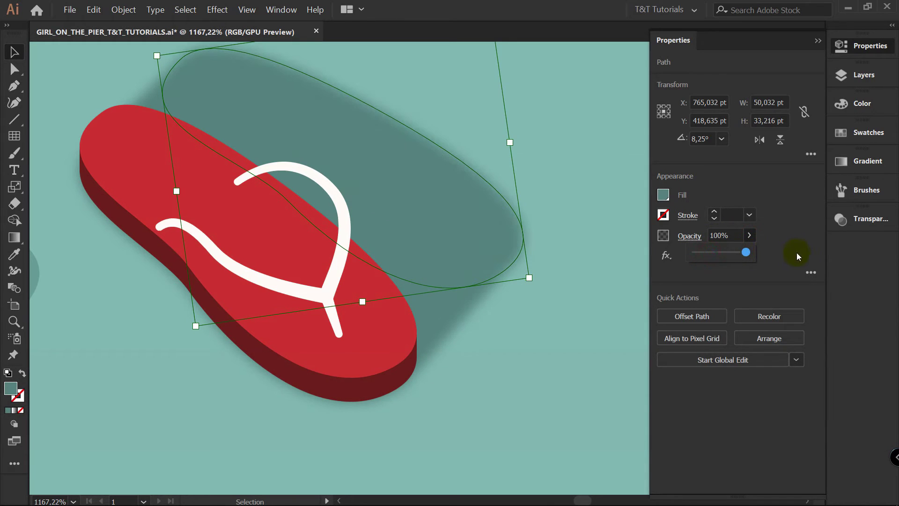
{"action": "left_click", "coordinate": [547, 285]}
- Remove the Gaussian Blur effect from the shadow blend
{"action": "left_click", "coordinate": [472, 230]}
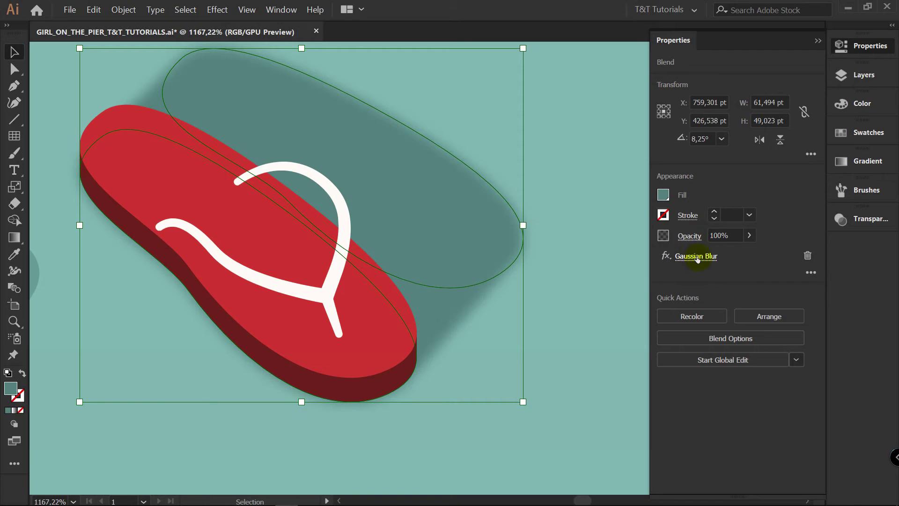
{"action": "left_click", "coordinate": [807, 255]}
{"action": "left_click", "coordinate": [571, 304]}
- Move the shadow's end shape back under the flip-flop and rotate it to about 3,5°, leaving a narrow shadow along the upper-right side
{"action": "key", "text": "a"}
{"action": "left_click", "coordinate": [458, 198]}
{"action": "key", "text": "v"}
{"action": "left_click_drag", "start_coordinate": [442, 177], "coordinate": [398, 254]}
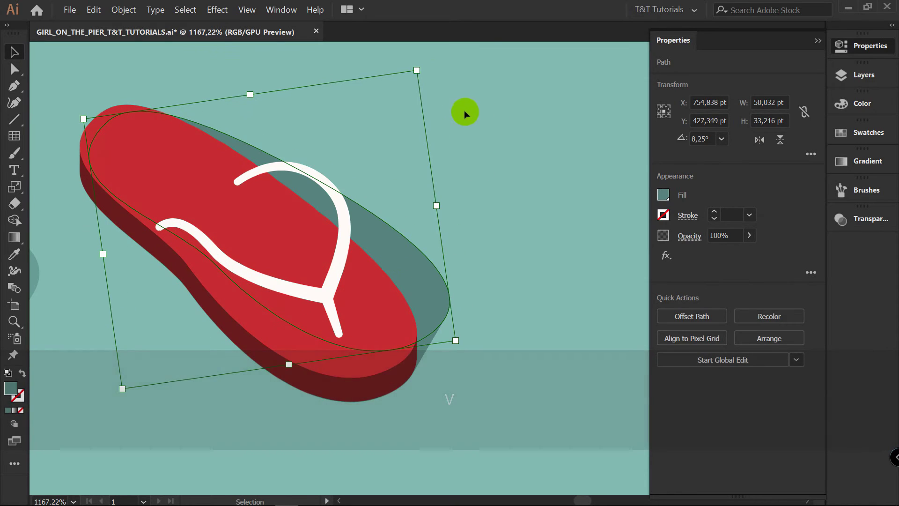
{"action": "left_click_drag", "start_coordinate": [420, 66], "coordinate": [423, 85]}
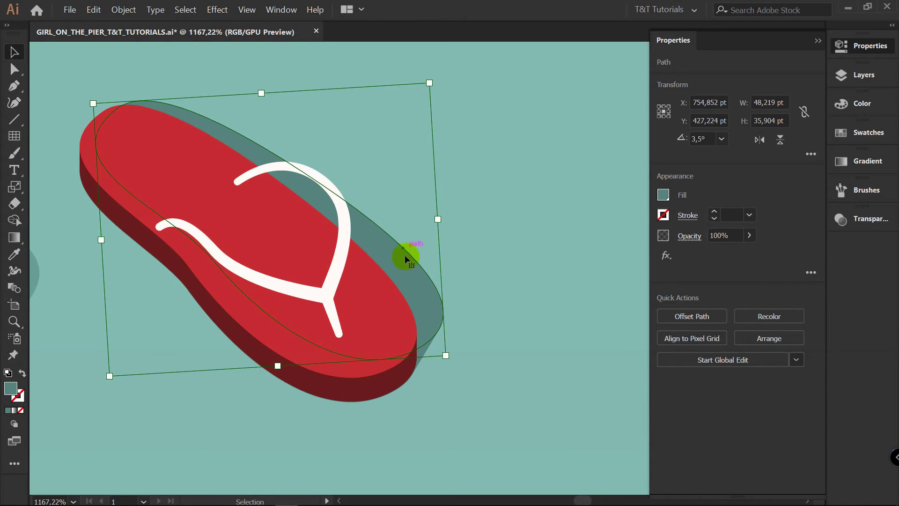
{"action": "left_click", "coordinate": [477, 277]}
{"action": "key", "text": "a"}
{"action": "left_click_drag", "start_coordinate": [421, 294], "coordinate": [410, 304]}
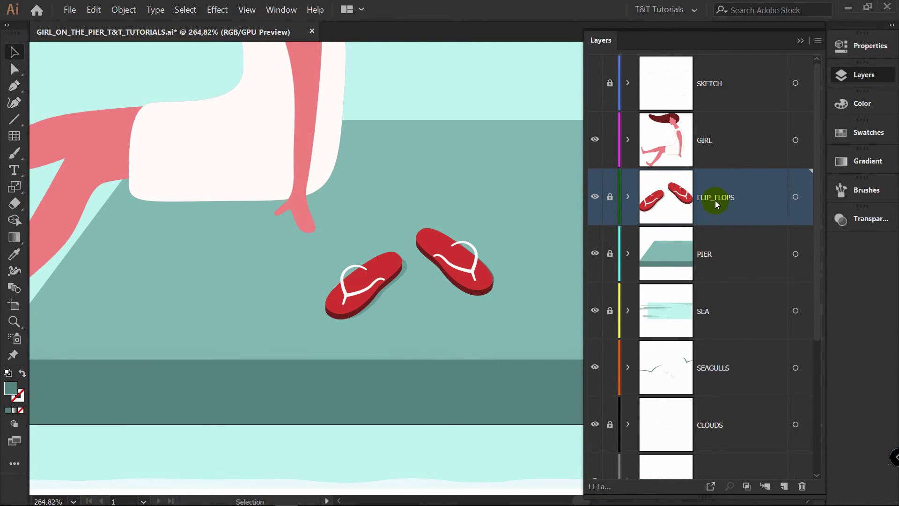
- Draw a dark teal rectangle on the PIER layer across the upper part of the pier's top surface, behind the girl
{"action": "key", "text": "v"}
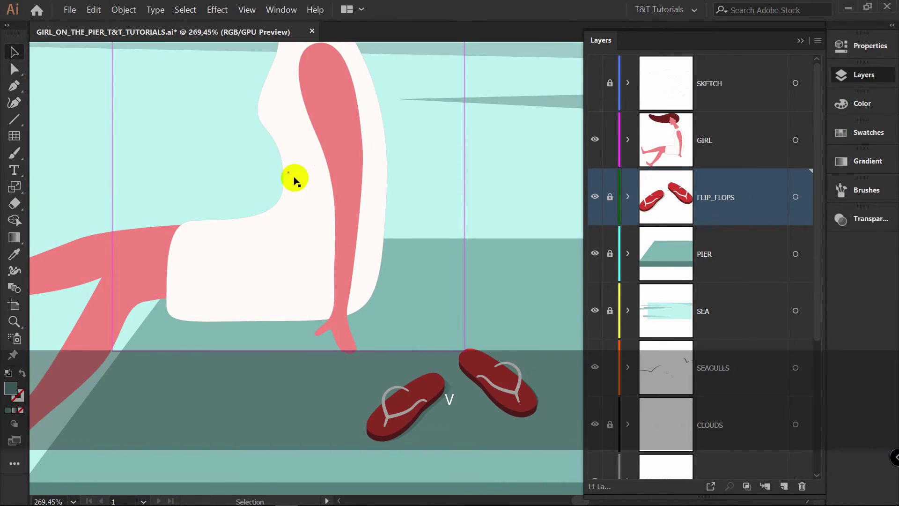
{"action": "key", "text": "space"}
{"action": "left_click_drag", "start_coordinate": [307, 163], "coordinate": [268, 237]}
{"action": "key", "text": "z"}
{"action": "left_click_drag", "start_coordinate": [302, 197], "coordinate": [267, 161]}
{"action": "key", "text": "v"}
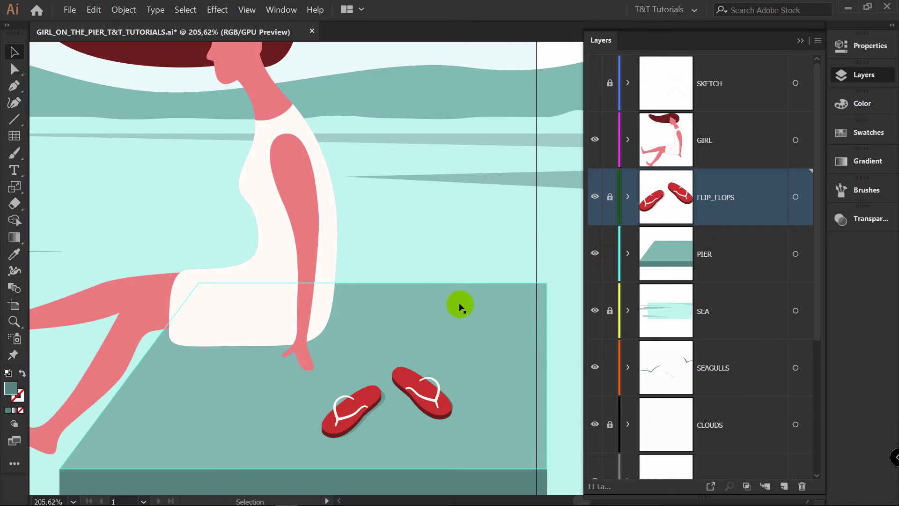
{"action": "key", "text": "space"}
{"action": "left_click_drag", "start_coordinate": [426, 311], "coordinate": [468, 220]}
{"action": "left_click", "coordinate": [869, 133]}
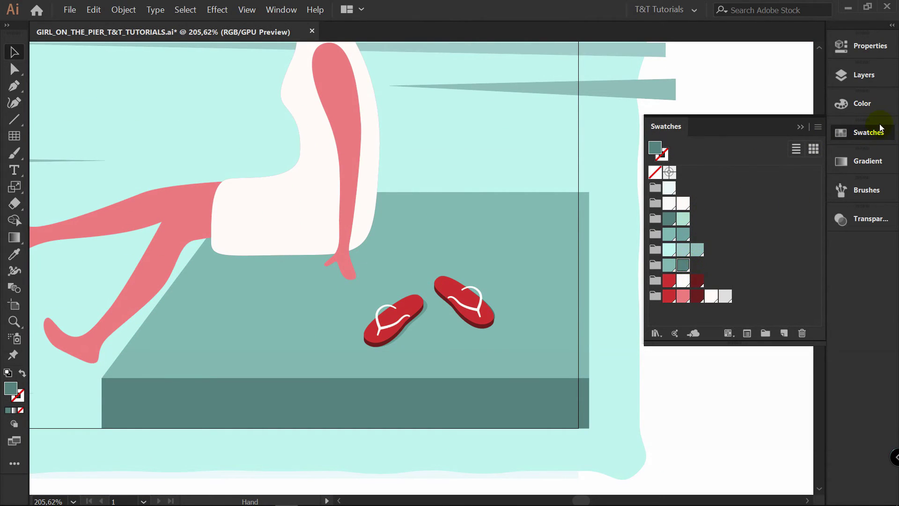
{"action": "left_click", "coordinate": [869, 74]}
{"action": "key", "text": "m"}
{"action": "mouse_move", "coordinate": [118, 300]}
{"action": "left_mouse_down"}
{"action": "mouse_move", "coordinate": [280, 251]}
{"action": "mouse_move", "coordinate": [532, 216]}
{"action": "mouse_move", "coordinate": [509, 213]}
{"action": "left_mouse_up"}
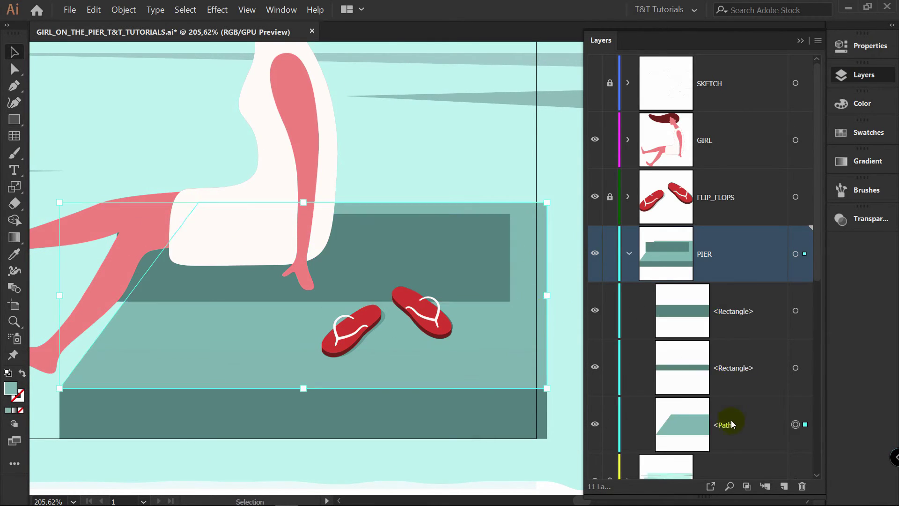
- Place the pier's top-surface path above the new rectangle and make a clipping mask from the two
{"action": "left_click", "coordinate": [736, 425]}
{"action": "left_click_drag", "start_coordinate": [735, 283], "coordinate": [739, 288]}
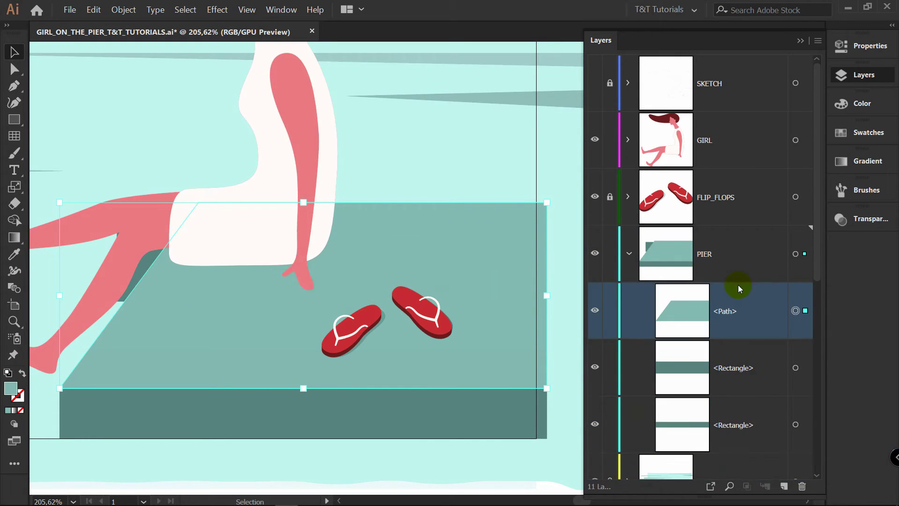
{"action": "left_click", "coordinate": [806, 372], "text": "shift"}
{"action": "right_click", "coordinate": [479, 243]}
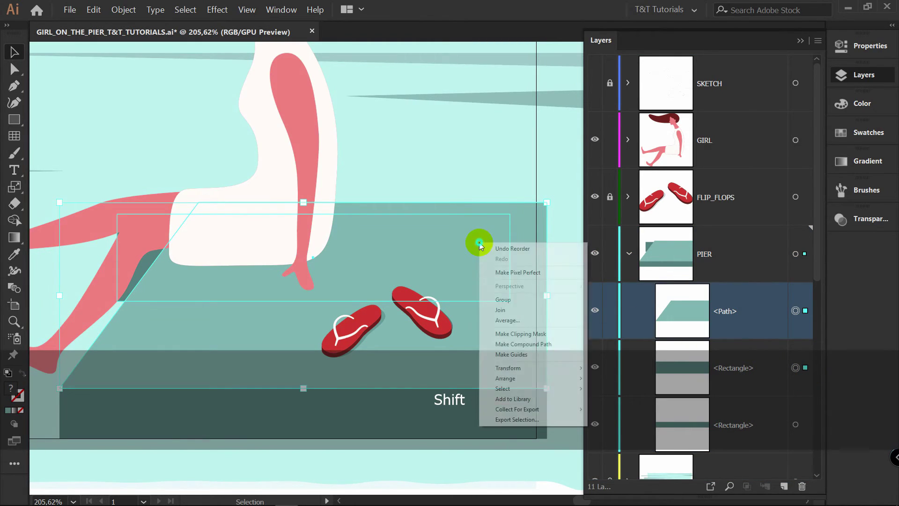
{"action": "left_click", "coordinate": [519, 334]}
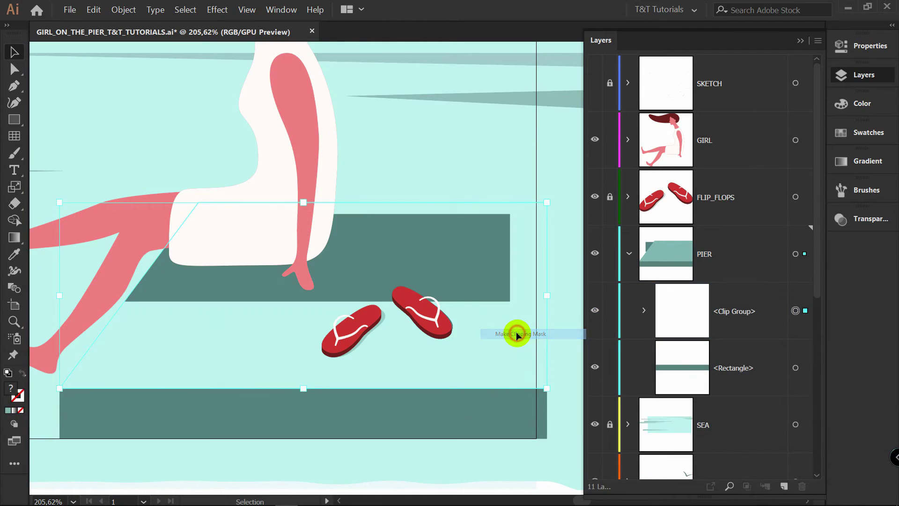
{"action": "left_click", "coordinate": [551, 260]}
- Fill the clipping path of the pier's clip group with the light teal pier swatch
{"action": "key", "text": "a"}
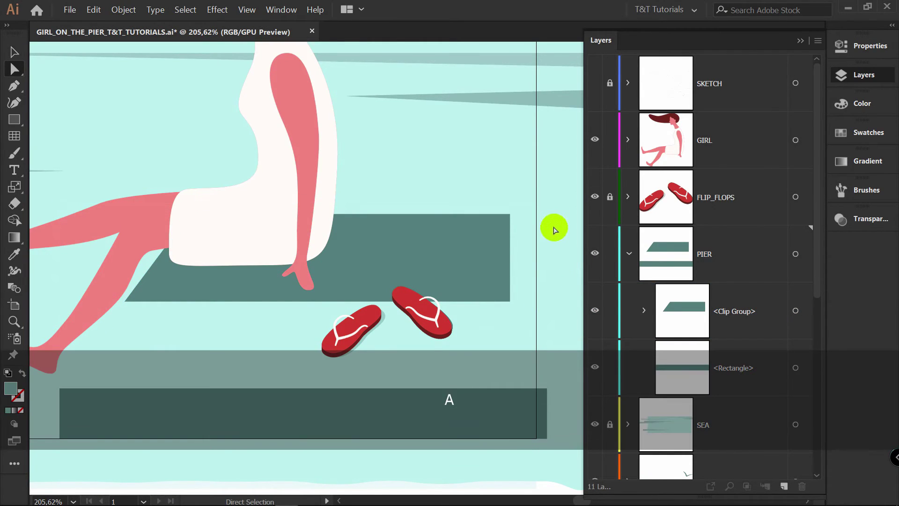
{"action": "left_click", "coordinate": [547, 235]}
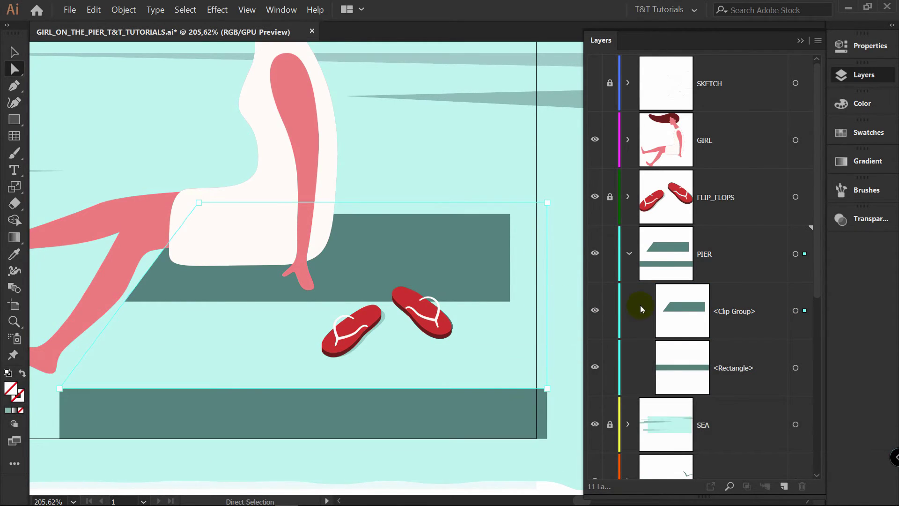
{"action": "left_click", "coordinate": [643, 310]}
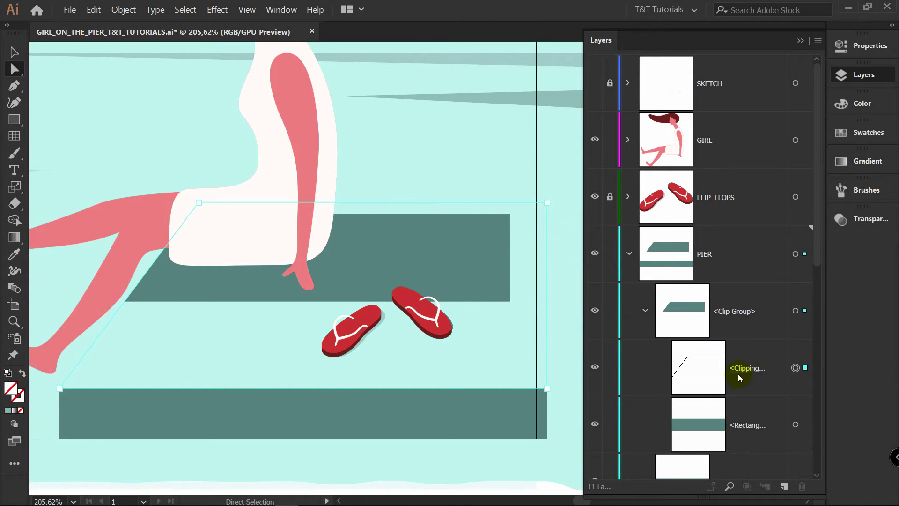
{"action": "left_click_drag", "start_coordinate": [582, 369], "coordinate": [555, 368]}
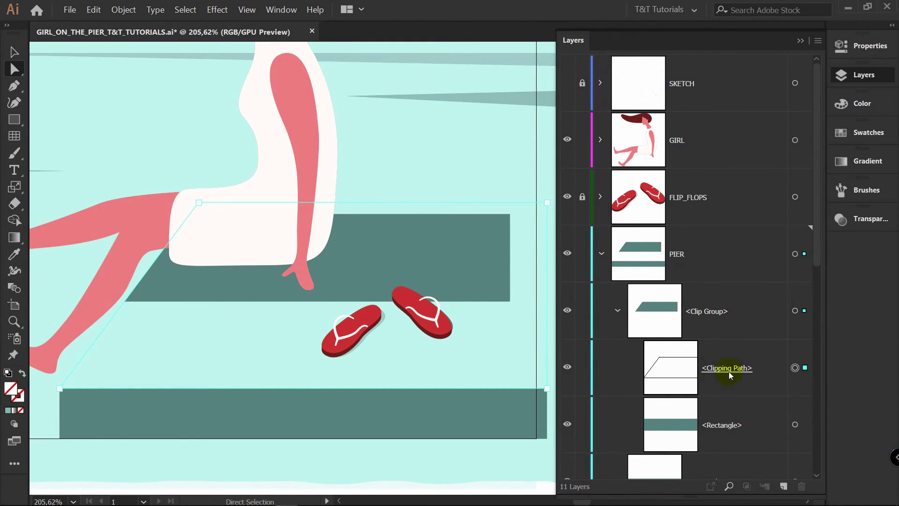
{"action": "left_click", "coordinate": [843, 133]}
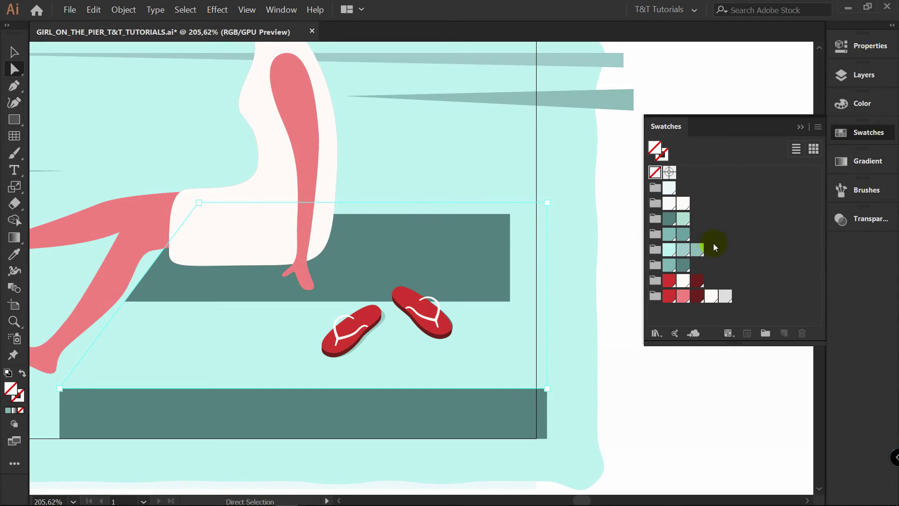
{"action": "left_click", "coordinate": [666, 265]}
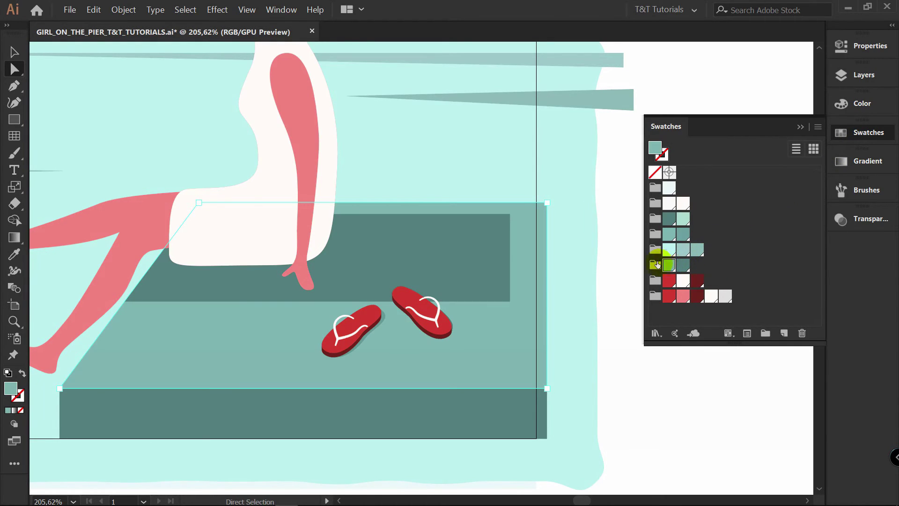
{"action": "key", "text": "v"}
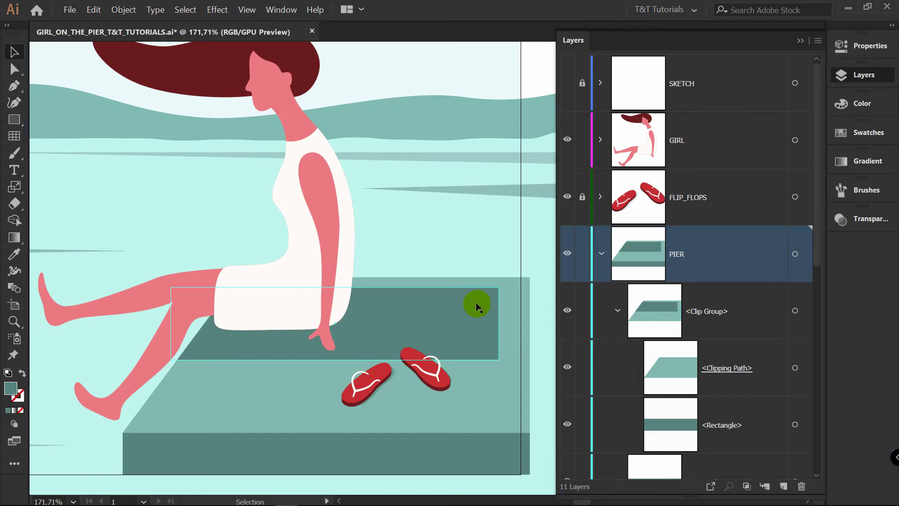
- Turn on Trim View to hide the artwork outside the artboard
{"action": "key", "text": "z"}
{"action": "left_click_drag", "start_coordinate": [477, 308], "coordinate": [397, 254]}
{"action": "key", "text": "v"}
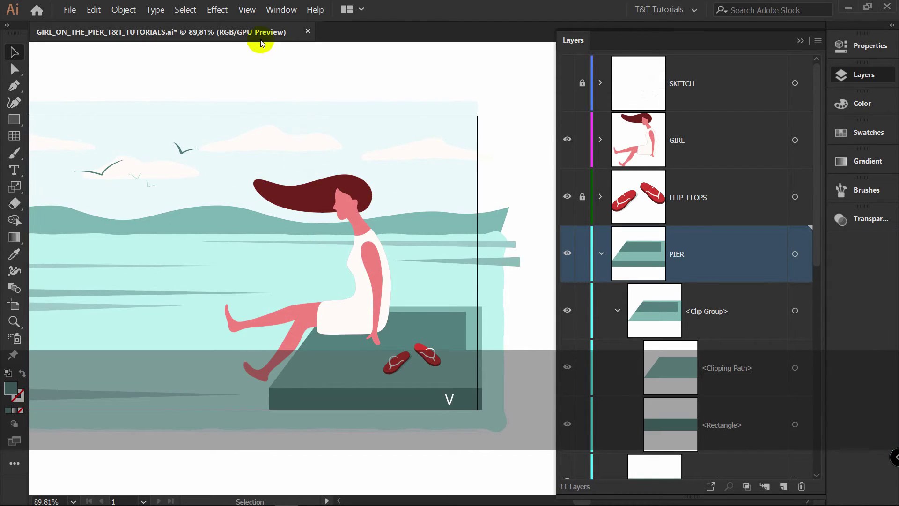
{"action": "left_click", "coordinate": [245, 10]}
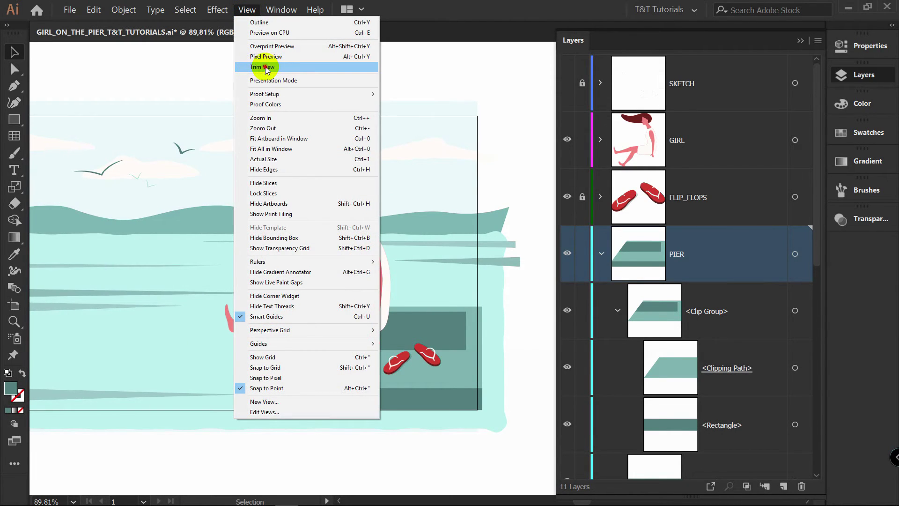
{"action": "left_click", "coordinate": [265, 68]}
- Rotate the dark rectangle inside the clip group and position it so it slopes down to the right behind the girl
{"action": "key", "text": "z"}
{"action": "left_click_drag", "start_coordinate": [433, 334], "coordinate": [452, 226]}
{"action": "key", "text": "space"}
{"action": "key", "text": "a"}
{"action": "left_click", "coordinate": [420, 243]}
{"action": "key", "text": "v"}
{"action": "left_click_drag", "start_coordinate": [313, 288], "coordinate": [321, 266]}
{"action": "left_click_drag", "start_coordinate": [487, 210], "coordinate": [497, 247]}
{"action": "left_click_drag", "start_coordinate": [396, 255], "coordinate": [396, 267]}
{"action": "left_click_drag", "start_coordinate": [309, 277], "coordinate": [306, 295]}
{"action": "left_click_drag", "start_coordinate": [318, 225], "coordinate": [320, 221]}
{"action": "left_click_drag", "start_coordinate": [352, 256], "coordinate": [369, 241]}
{"action": "left_click_drag", "start_coordinate": [505, 233], "coordinate": [504, 248]}
{"action": "left_click_drag", "start_coordinate": [424, 261], "coordinate": [423, 266]}
- Reshape the dark rectangle in the pier's clip group into a slanted diamond under the girl and the flip-flops by repositioning its corner points
{"action": "key", "text": "z"}
{"action": "left_click_drag", "start_coordinate": [369, 209], "coordinate": [397, 235]}
{"action": "key", "text": "v"}
{"action": "left_click", "coordinate": [398, 235]}
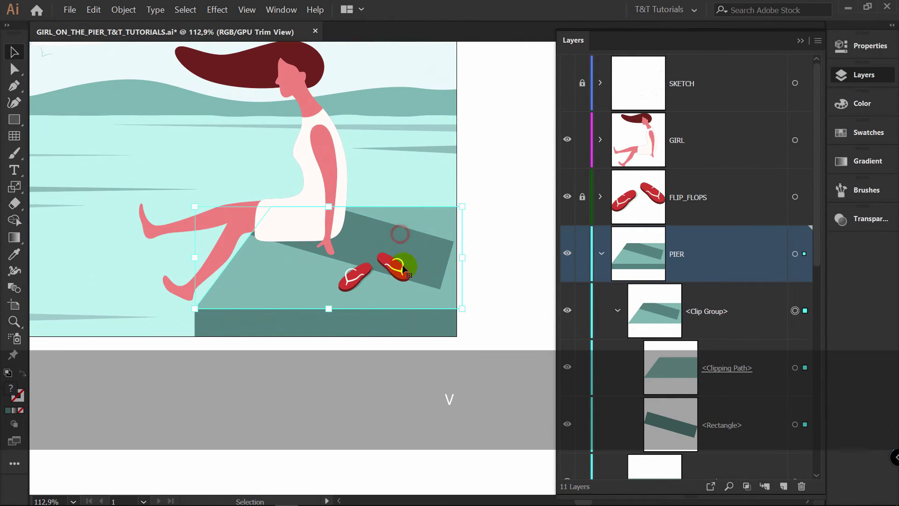
{"action": "key", "text": "a"}
{"action": "left_click_drag", "start_coordinate": [439, 288], "coordinate": [397, 308]}
{"action": "left_click_drag", "start_coordinate": [454, 243], "coordinate": [451, 258]}
{"action": "left_click_drag", "start_coordinate": [246, 182], "coordinate": [294, 189]}
{"action": "left_click_drag", "start_coordinate": [233, 230], "coordinate": [231, 233]}
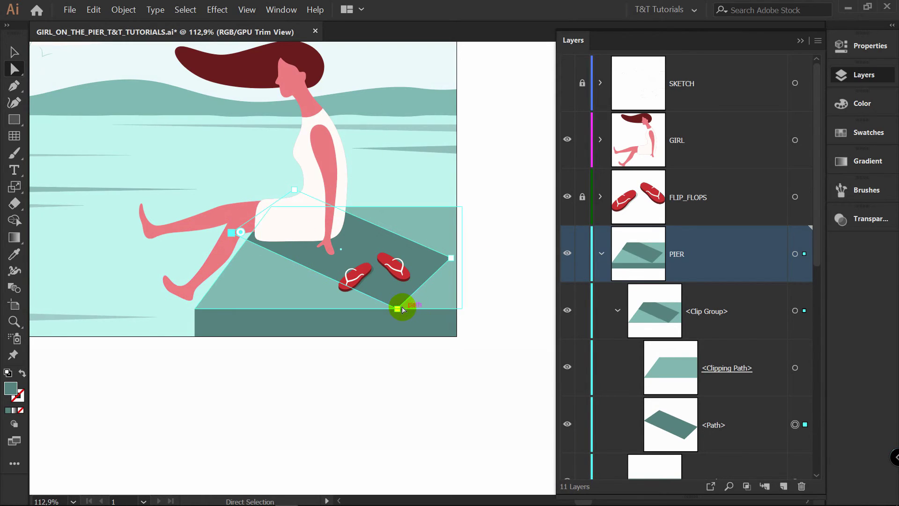
{"action": "left_click_drag", "start_coordinate": [399, 309], "coordinate": [346, 308]}
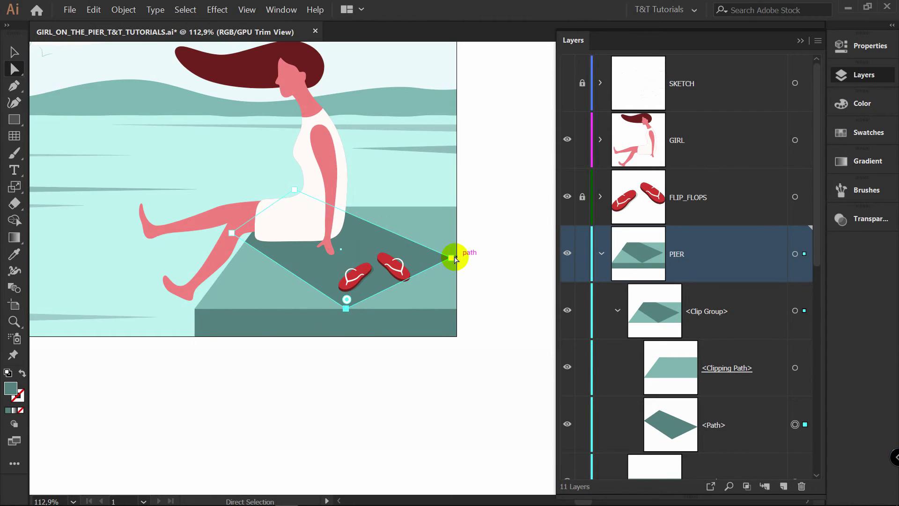
{"action": "left_click_drag", "start_coordinate": [453, 264], "coordinate": [457, 272]}
- Examine the flip-flops and their shadows against the dark cast shadow on the pier
{"action": "key", "text": "z"}
{"action": "left_click_drag", "start_coordinate": [371, 272], "coordinate": [427, 254]}
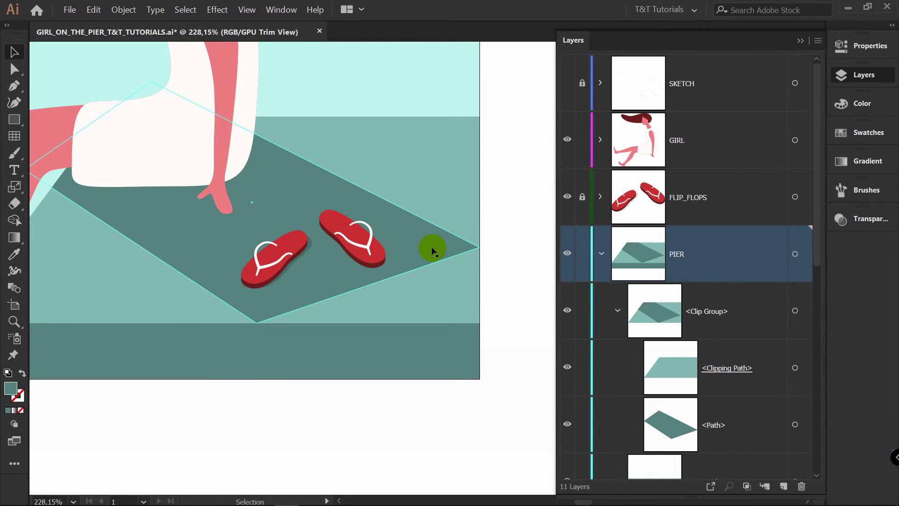
{"action": "left_click", "coordinate": [464, 243]}
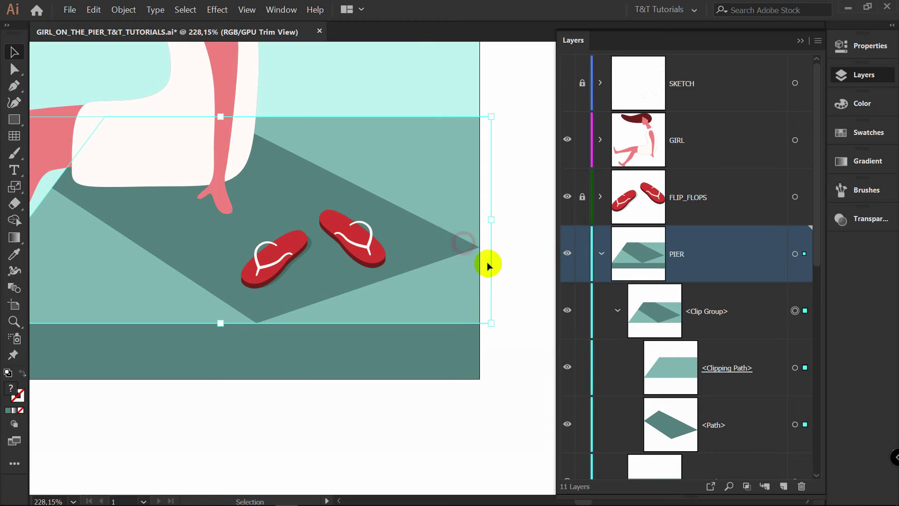
{"action": "left_click", "coordinate": [513, 283]}
{"action": "key", "text": "v"}
{"action": "scroll", "coordinate": [289, 248], "scroll_direction": "up", "scroll_amount": 3}
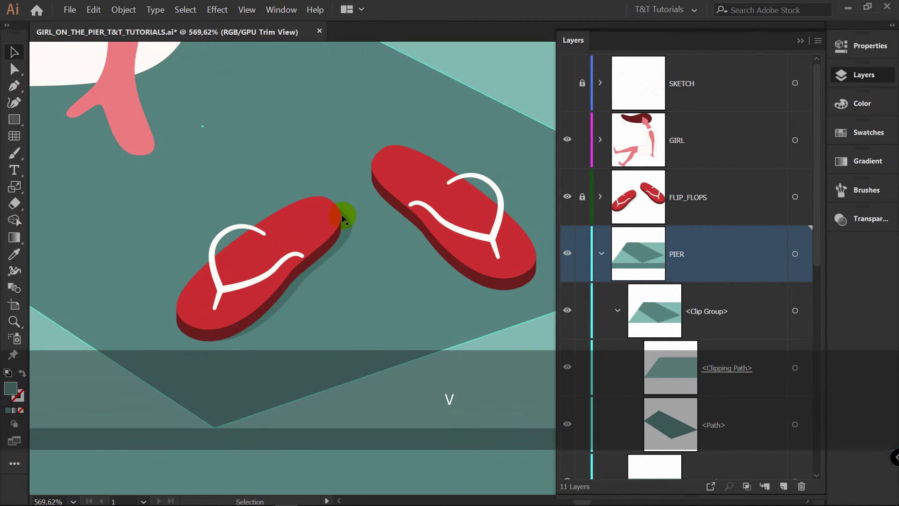
{"action": "key", "text": "z"}
{"action": "left_click_drag", "start_coordinate": [349, 251], "coordinate": [187, 255]}
- Reposition the shadow's four corner points to form a low band with a level upper edge behind the girl, clear of the flip-flops
{"action": "key", "text": "a"}
{"action": "left_click_drag", "start_coordinate": [318, 291], "coordinate": [302, 287]}
{"action": "key", "text": "z"}
{"action": "mouse_move", "coordinate": [368, 236]}
{"action": "left_mouse_down"}
{"action": "mouse_move", "coordinate": [287, 246]}
{"action": "mouse_move", "coordinate": [375, 225]}
{"action": "left_mouse_up"}
{"action": "key", "text": "a"}
{"action": "left_click_drag", "start_coordinate": [438, 259], "coordinate": [430, 183]}
{"action": "left_click_drag", "start_coordinate": [253, 152], "coordinate": [201, 184]}
{"action": "left_click_drag", "start_coordinate": [296, 293], "coordinate": [421, 227]}
{"action": "left_click_drag", "start_coordinate": [177, 205], "coordinate": [176, 218]}
{"action": "left_click_drag", "start_coordinate": [431, 183], "coordinate": [430, 183]}
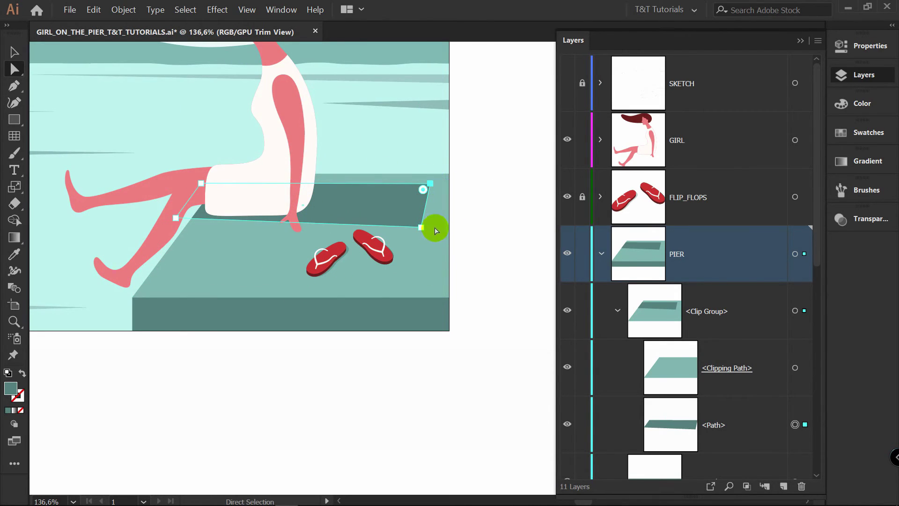
- Lower the shadow's lower-right corner so its bottom edge slopes toward the flip-flops, and adjust the lower-left corner
{"action": "key", "text": "z"}
{"action": "left_click_drag", "start_coordinate": [351, 195], "coordinate": [356, 231]}
{"action": "key", "text": "v"}
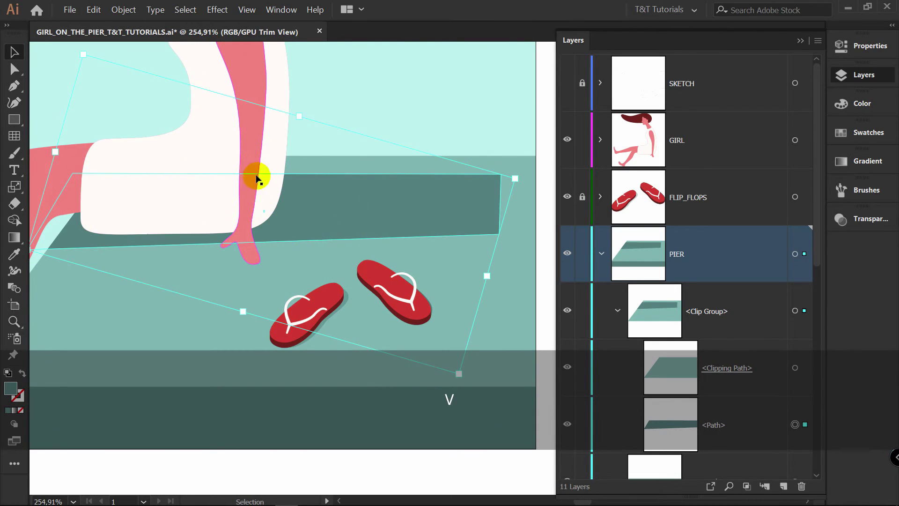
{"action": "key", "text": "a"}
{"action": "left_click_drag", "start_coordinate": [498, 235], "coordinate": [497, 280]}
{"action": "key", "text": "space"}
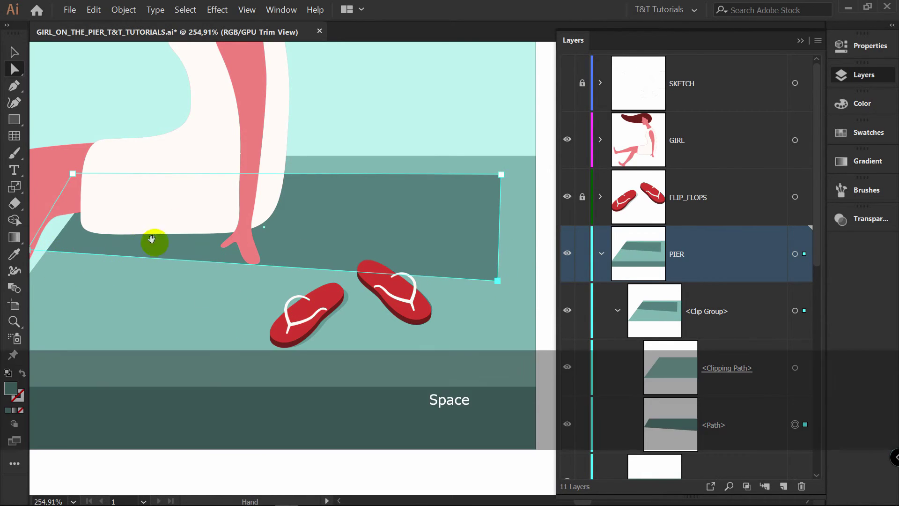
{"action": "left_click_drag", "start_coordinate": [145, 243], "coordinate": [205, 210]}
{"action": "key", "text": "a"}
{"action": "mouse_move", "coordinate": [87, 218]}
{"action": "left_mouse_down"}
{"action": "mouse_move", "coordinate": [97, 201]}
{"action": "mouse_move", "coordinate": [93, 221]}
{"action": "left_mouse_up"}
- Add an anchor point on the shadow's upper edge, raise it behind the girl's back, and move the upper-right corner inward
{"action": "key", "text": "space"}
{"action": "left_click_drag", "start_coordinate": [270, 205], "coordinate": [206, 230]}
{"action": "key", "text": "z"}
{"action": "left_click_drag", "start_coordinate": [298, 201], "coordinate": [254, 200]}
{"action": "key", "text": "v"}
{"action": "key", "text": "space"}
{"action": "left_click_drag", "start_coordinate": [369, 184], "coordinate": [377, 218]}
{"action": "key", "text": "v"}
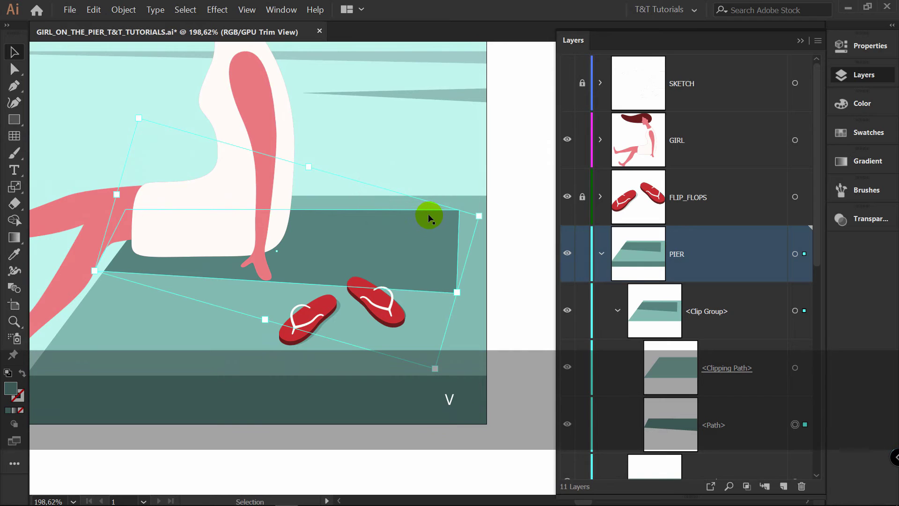
{"action": "key", "text": "p"}
{"action": "left_click", "coordinate": [315, 210]}
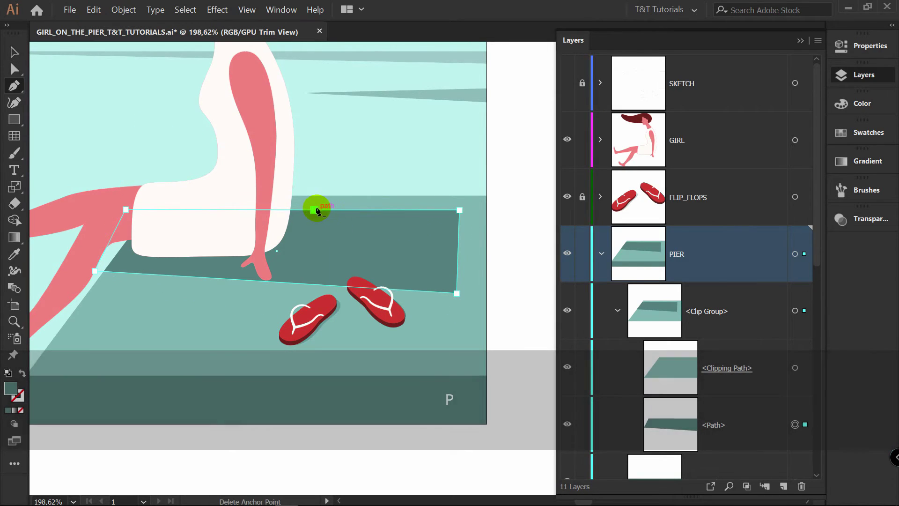
{"action": "key", "text": "a"}
{"action": "left_click_drag", "start_coordinate": [314, 213], "coordinate": [280, 203]}
{"action": "left_click_drag", "start_coordinate": [460, 210], "coordinate": [436, 208]}
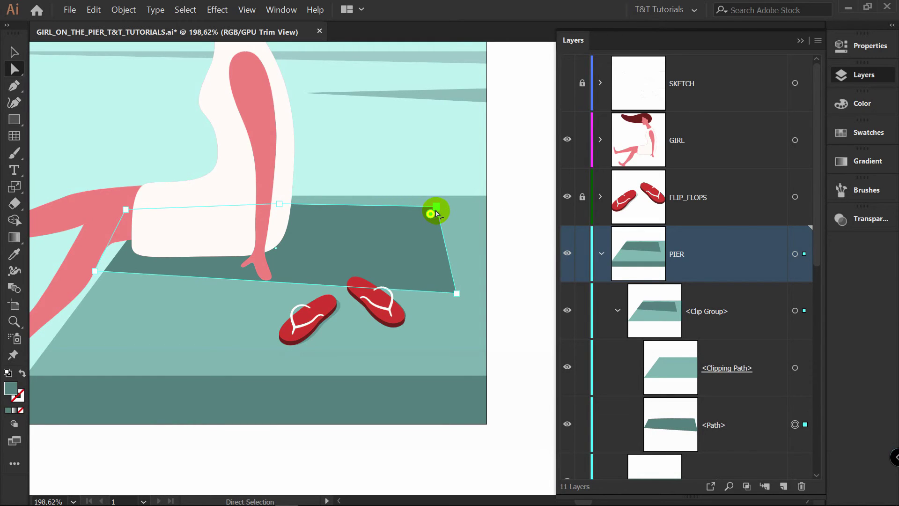
- Convert the shadow's upper-right corner to a smooth point and move it slightly lower
{"action": "left_click", "coordinate": [879, 51]}
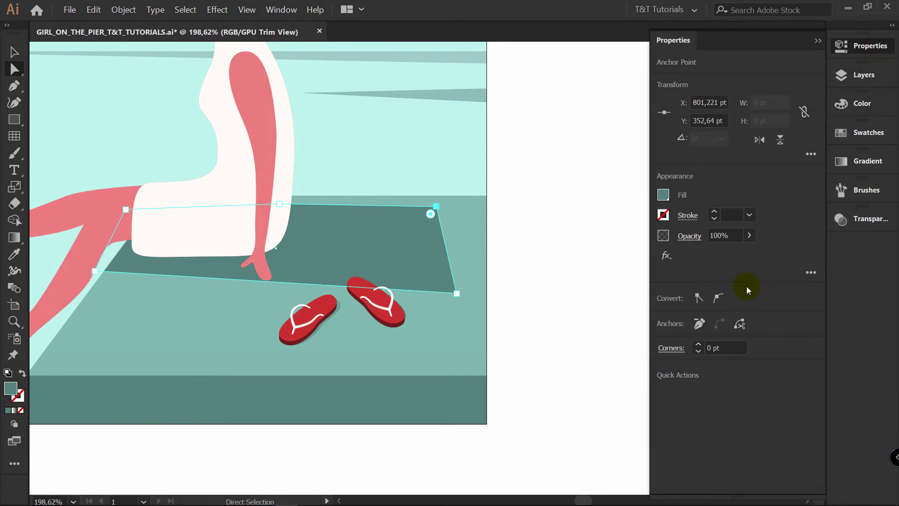
{"action": "left_click", "coordinate": [719, 297]}
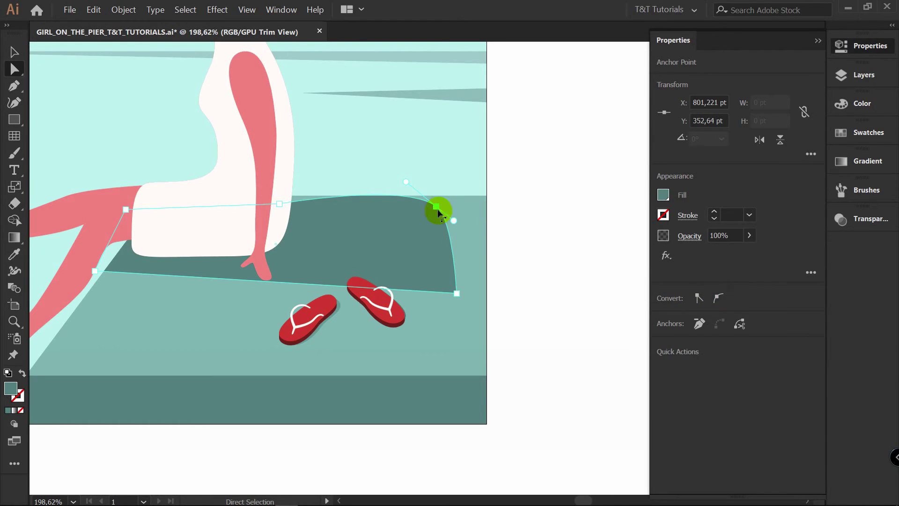
{"action": "key", "text": "a"}
{"action": "left_click", "coordinate": [439, 211]}
{"action": "left_click_drag", "start_coordinate": [434, 216], "coordinate": [438, 228]}
- Try smoothing the shadow's lower-right corner and then rounding the corners at its right end, undoing both attempts
{"action": "left_click", "coordinate": [456, 293]}
{"action": "left_click", "coordinate": [719, 298]}
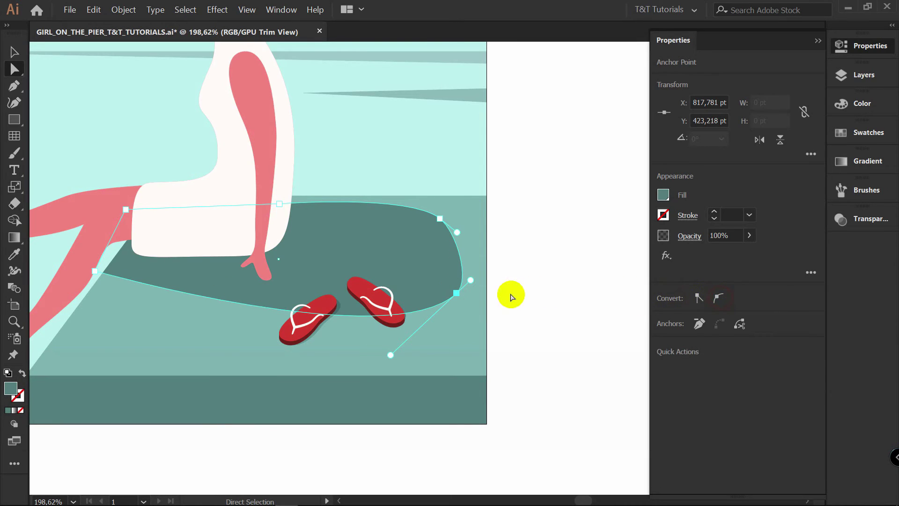
{"action": "key", "text": "z"}
{"action": "left_click_drag", "start_coordinate": [458, 258], "coordinate": [571, 233]}
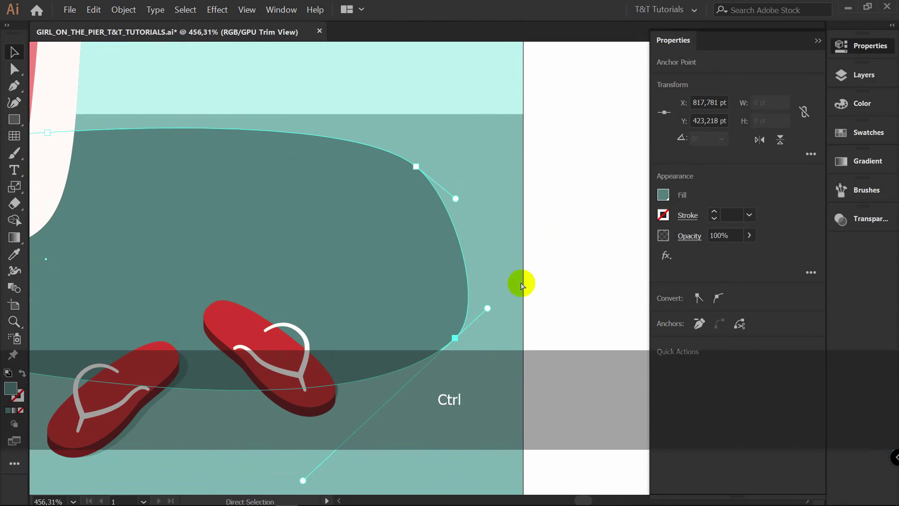
{"action": "key", "text": "ctrl+z"}
{"action": "key", "text": "a"}
{"action": "left_click_drag", "start_coordinate": [448, 334], "coordinate": [368, 267]}
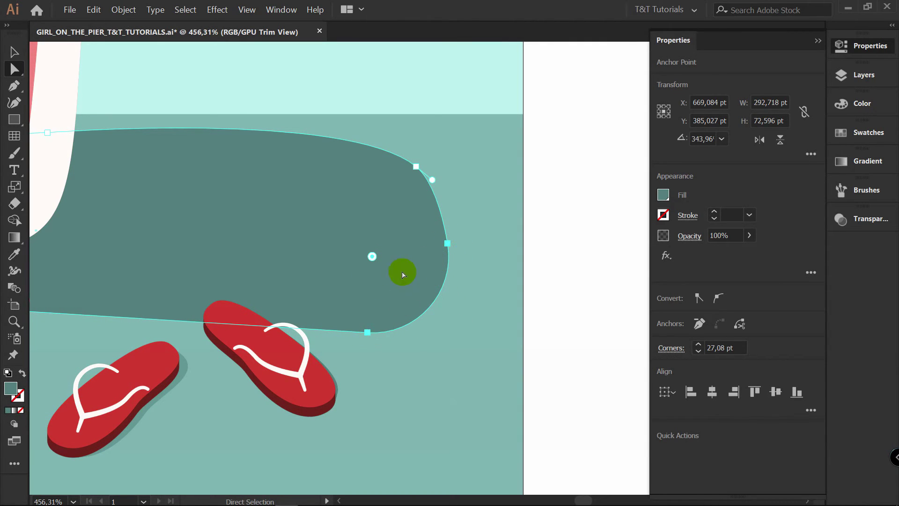
{"action": "key", "text": "ctrl+z"}
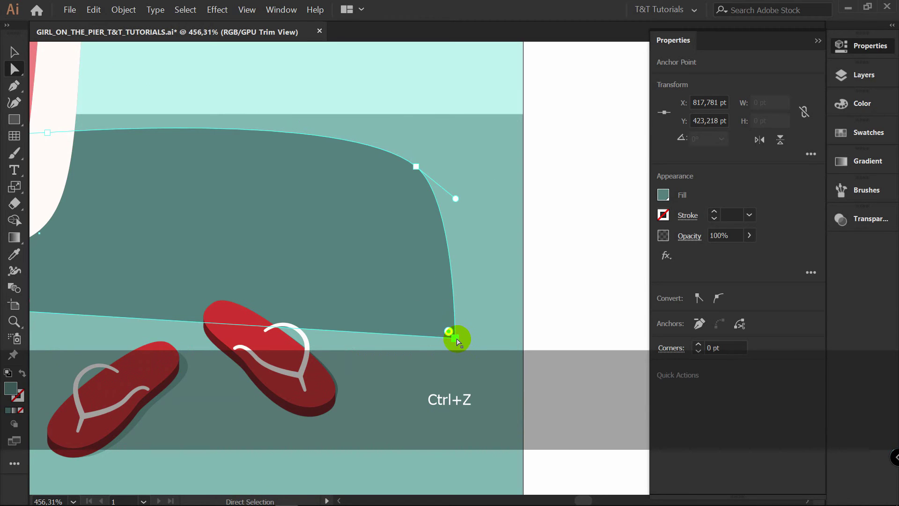
- Convert the shadow's lower-right corner to a smooth point, raise it, and adjust both right-end points into an even rounded end
{"action": "left_click", "coordinate": [719, 298]}
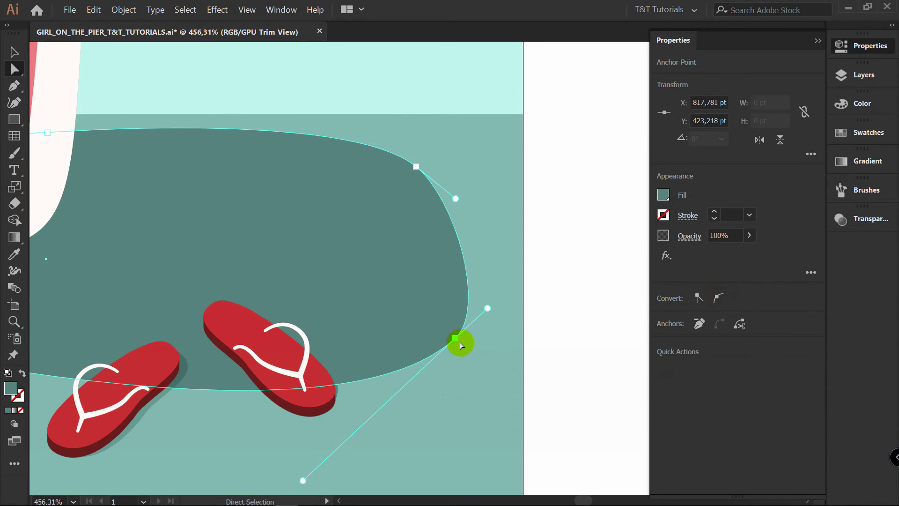
{"action": "left_click_drag", "start_coordinate": [458, 340], "coordinate": [429, 282]}
{"action": "key", "text": "z"}
{"action": "mouse_move", "coordinate": [419, 251]}
{"action": "left_mouse_down"}
{"action": "mouse_move", "coordinate": [349, 254]}
{"action": "mouse_move", "coordinate": [420, 251]}
{"action": "left_mouse_up"}
{"action": "key", "text": "a"}
{"action": "left_click_drag", "start_coordinate": [414, 345], "coordinate": [421, 310]}
{"action": "left_click_drag", "start_coordinate": [498, 264], "coordinate": [509, 265]}
{"action": "left_click", "coordinate": [492, 204]}
{"action": "left_click_drag", "start_coordinate": [494, 209], "coordinate": [515, 203]}
- Add an anchor point on the shadow's lower edge beside the girl's hand and adjust the edge there
{"action": "key", "text": "space"}
{"action": "left_click_drag", "start_coordinate": [381, 276], "coordinate": [437, 266]}
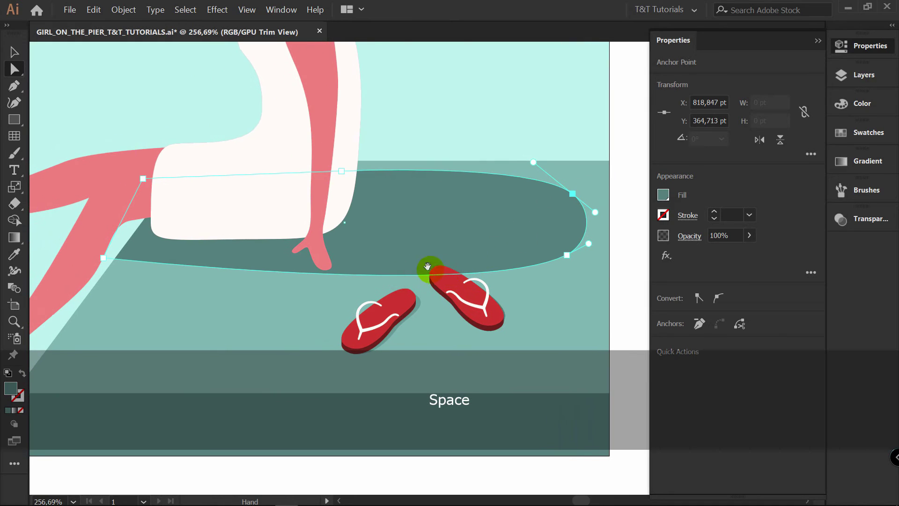
{"action": "key", "text": "z"}
{"action": "left_click_drag", "start_coordinate": [358, 256], "coordinate": [392, 251]}
{"action": "key", "text": "v"}
{"action": "key", "text": "a"}
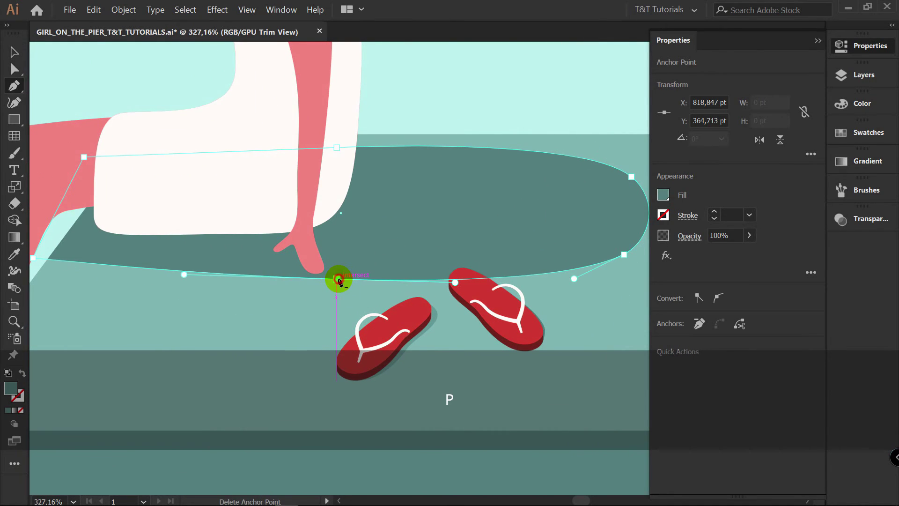
{"action": "key", "text": "z"}
{"action": "left_click_drag", "start_coordinate": [337, 268], "coordinate": [413, 257]}
{"action": "key", "text": "a"}
{"action": "left_click_drag", "start_coordinate": [337, 286], "coordinate": [324, 231]}
- Add a second anchor point next to the girl's hand and shape the shadow's edge into a step around her fingertips
{"action": "key", "text": "p"}
{"action": "left_click", "coordinate": [356, 279]}
{"action": "key", "text": "a"}
{"action": "left_click_drag", "start_coordinate": [321, 278], "coordinate": [340, 278]}
{"action": "left_click", "coordinate": [429, 225]}
{"action": "key", "text": "space"}
{"action": "left_click_drag", "start_coordinate": [429, 233], "coordinate": [350, 233]}
{"action": "key", "text": "z"}
{"action": "left_click_drag", "start_coordinate": [460, 210], "coordinate": [384, 216]}
{"action": "key", "text": "v"}
{"action": "left_click", "coordinate": [463, 113]}
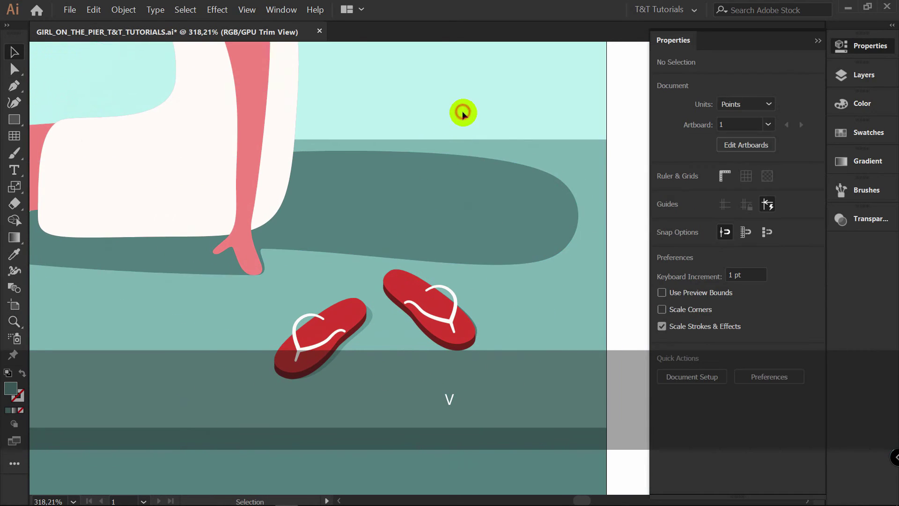
- Flatten the shadow's lower edge above the flip-flops with an added anchor point, and narrow its far end by moving the two end points
{"action": "left_click", "coordinate": [439, 203]}
{"action": "key", "text": "p"}
{"action": "left_click", "coordinate": [401, 259]}
{"action": "key", "text": "a"}
{"action": "left_click_drag", "start_coordinate": [400, 259], "coordinate": [405, 248]}
{"action": "mouse_move", "coordinate": [473, 255]}
{"action": "left_mouse_down"}
{"action": "mouse_move", "coordinate": [481, 237]}
{"action": "mouse_move", "coordinate": [482, 249]}
{"action": "left_mouse_up"}
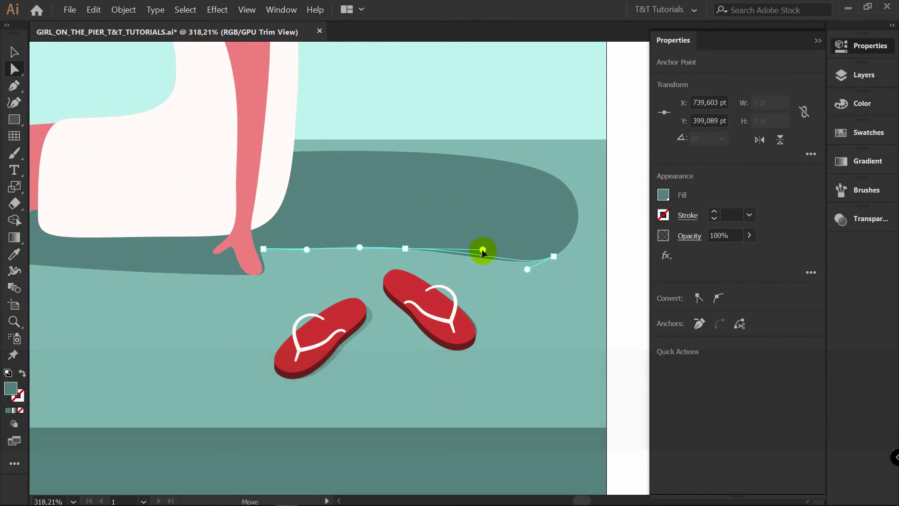
{"action": "left_click_drag", "start_coordinate": [555, 256], "coordinate": [553, 228]}
{"action": "left_click_drag", "start_coordinate": [564, 181], "coordinate": [550, 183]}
- Add an anchor point on the lower edge near the shadow's far end and raise it to form a neck-like indentation
{"action": "key", "text": "p"}
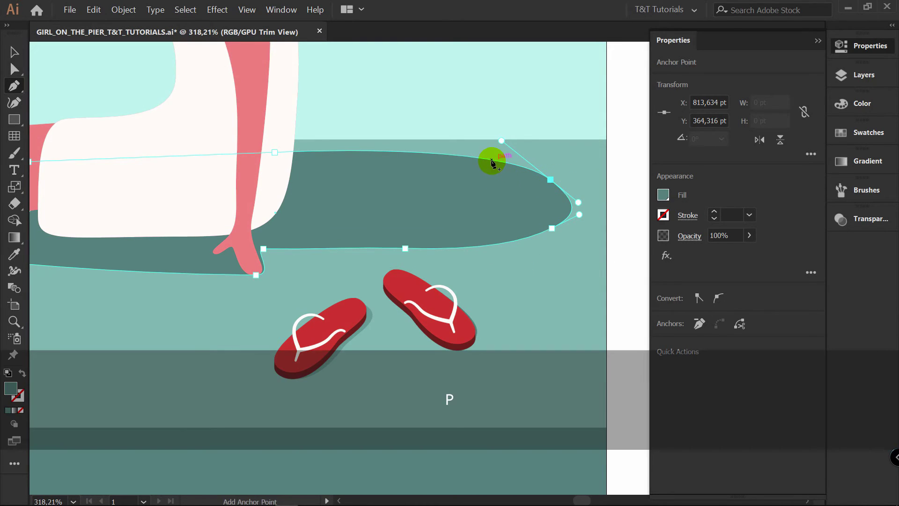
{"action": "left_click", "coordinate": [500, 245]}
{"action": "key", "text": "a"}
{"action": "left_click_drag", "start_coordinate": [500, 246], "coordinate": [486, 221]}
{"action": "key", "text": "z"}
{"action": "left_click_drag", "start_coordinate": [511, 188], "coordinate": [407, 201]}
{"action": "key", "text": "space"}
{"action": "left_click_drag", "start_coordinate": [450, 197], "coordinate": [396, 275]}
{"action": "key", "text": "v"}
{"action": "left_click", "coordinate": [542, 273]}
- Remove the lower anchor point at the shadow's far end and move the upper one outward to form a single rounded tip
{"action": "key", "text": "z"}
{"action": "left_click", "coordinate": [445, 296]}
{"action": "key", "text": "a"}
{"action": "left_click_drag", "start_coordinate": [461, 282], "coordinate": [466, 275]}
{"action": "key", "text": "p"}
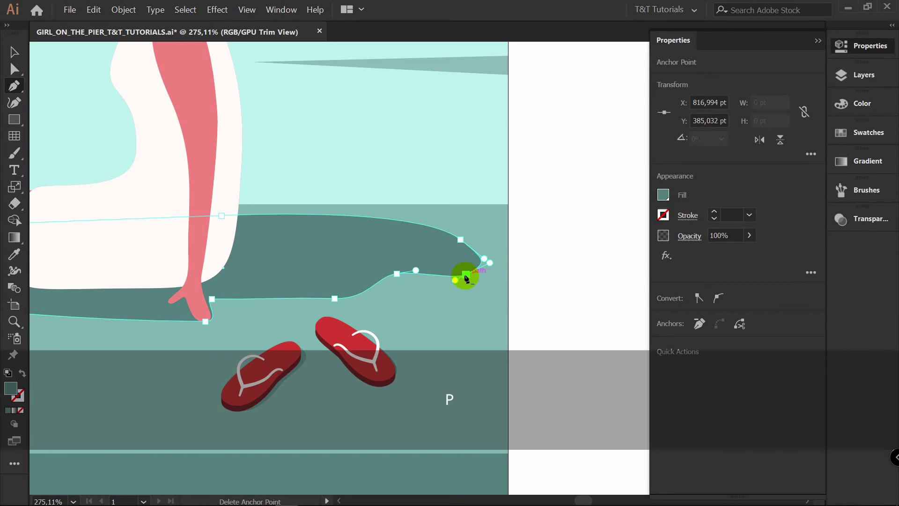
{"action": "left_click", "coordinate": [466, 275]}
{"action": "key", "text": "a"}
{"action": "left_click_drag", "start_coordinate": [460, 239], "coordinate": [470, 255]}
{"action": "left_click", "coordinate": [553, 254]}
{"action": "left_click", "coordinate": [464, 260]}
{"action": "left_click", "coordinate": [468, 256]}
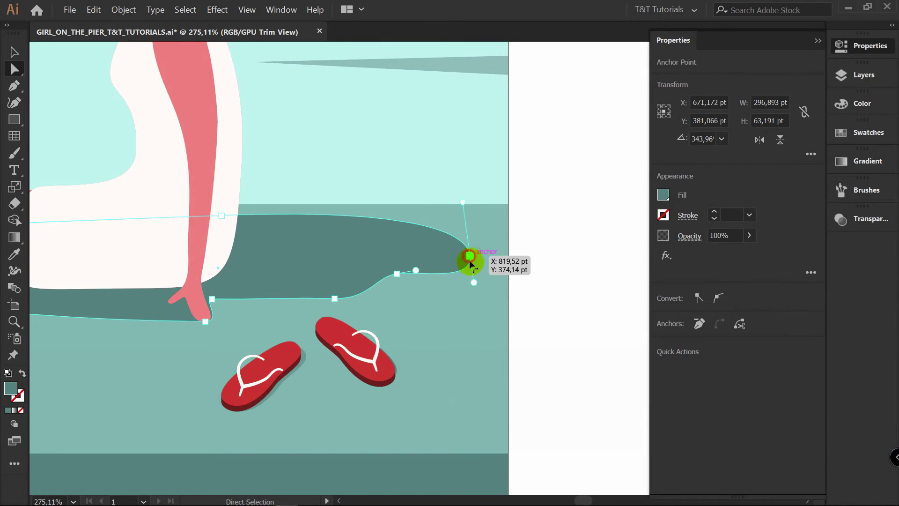
- Refine the shadow's rounded tip and add an anchor point on its upper edge to shape the opposite side of the neck
{"action": "left_click_drag", "start_coordinate": [470, 255], "coordinate": [418, 293]}
{"action": "left_click", "coordinate": [572, 253]}
{"action": "key", "text": "z"}
{"action": "key", "text": "v"}
{"action": "left_click", "coordinate": [418, 293]}
{"action": "key", "text": "a"}
{"action": "left_click", "coordinate": [588, 263]}
{"action": "left_click", "coordinate": [451, 305]}
{"action": "key", "text": "p"}
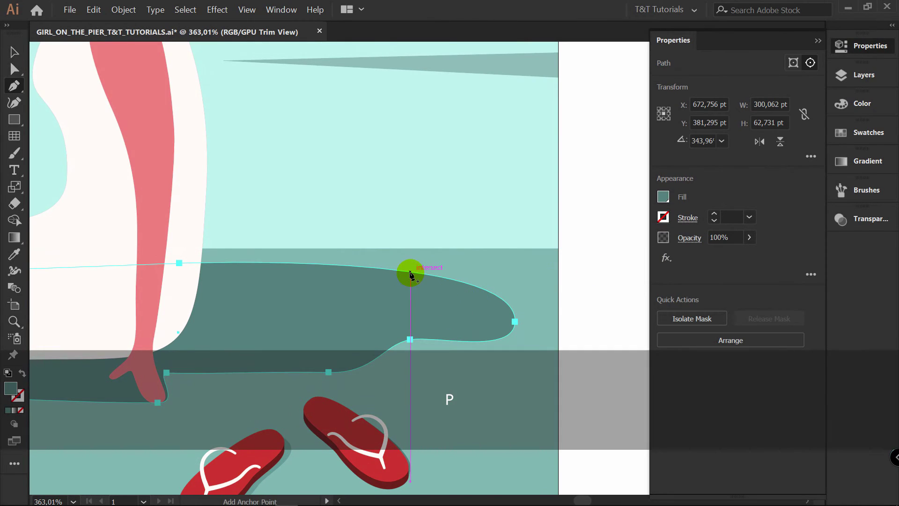
- Examine the cast shadow's contour up close and within the whole illustration
{"action": "key", "text": "space"}
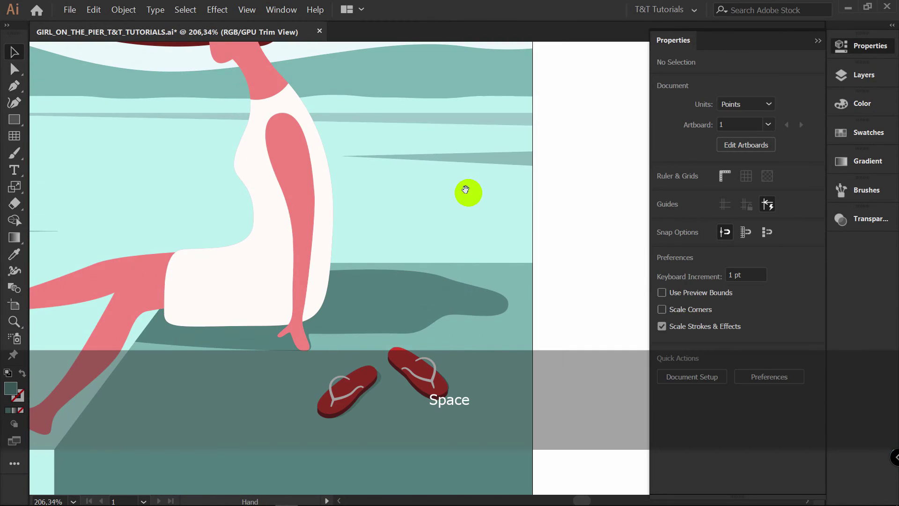
{"action": "left_click_drag", "start_coordinate": [495, 202], "coordinate": [496, 227]}
{"action": "key", "text": "z"}
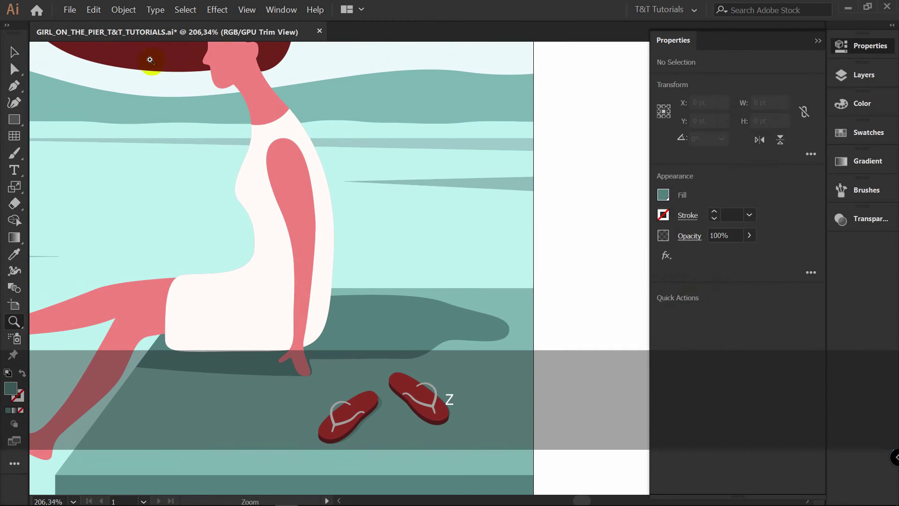
{"action": "key", "text": "v"}
{"action": "left_click_drag", "start_coordinate": [489, 306], "coordinate": [554, 188]}
{"action": "key", "text": "space"}
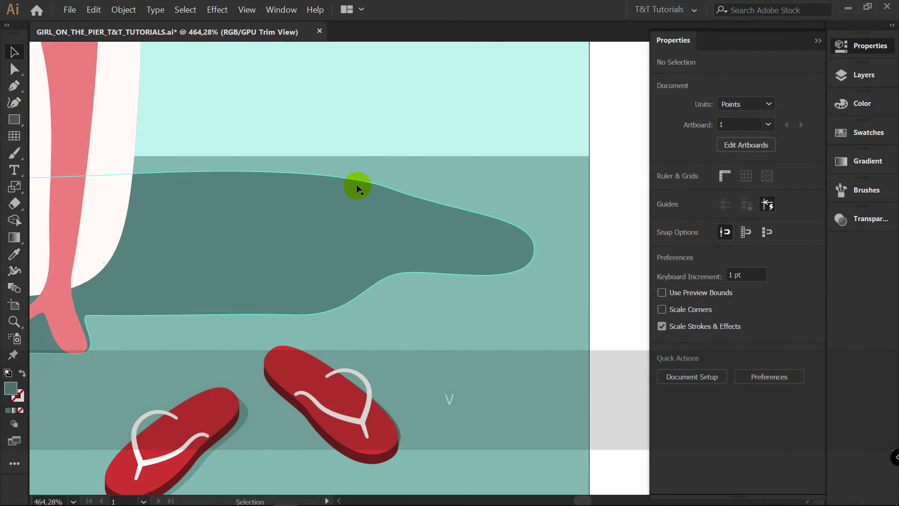
{"action": "key", "text": "z"}
{"action": "left_click_drag", "start_coordinate": [452, 222], "coordinate": [373, 293]}
{"action": "key", "text": "v"}
{"action": "key", "text": "space"}
{"action": "key", "text": "z"}
{"action": "key", "text": "v"}
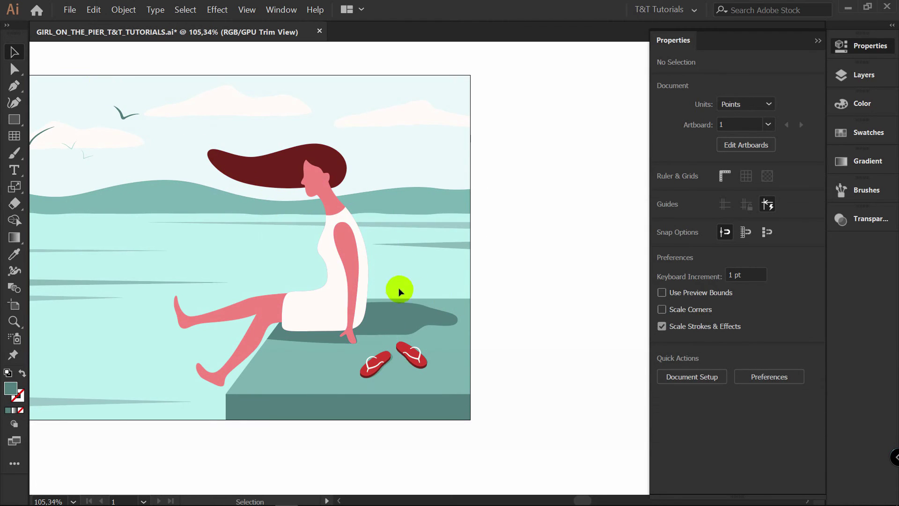
- Reshape the cast shadow's lower edge under the girl's hand, moving the anchor to her thumb and adding one between thumb and fingers
{"action": "key", "text": "z"}
{"action": "left_click_drag", "start_coordinate": [440, 315], "coordinate": [354, 209]}
{"action": "key", "text": "v"}
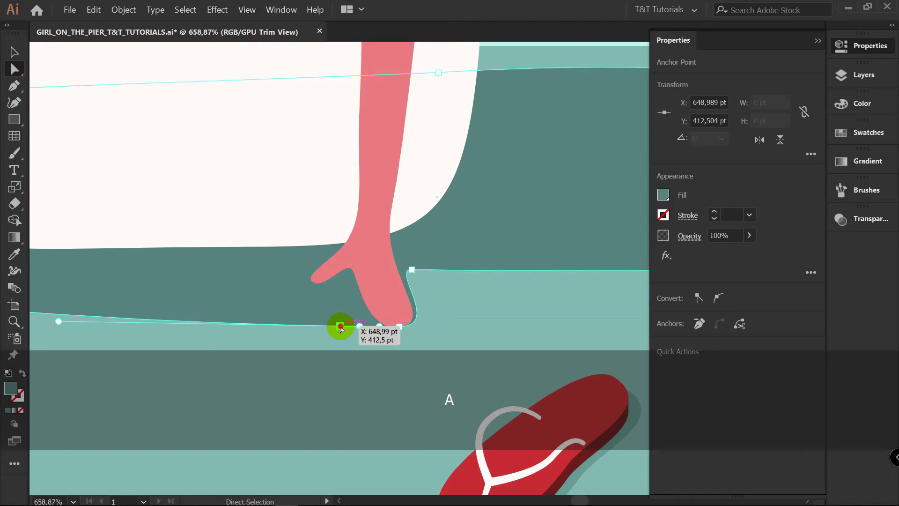
{"action": "left_click_drag", "start_coordinate": [341, 327], "coordinate": [402, 275]}
{"action": "key", "text": "z"}
{"action": "key", "text": "p"}
{"action": "left_click", "coordinate": [347, 303]}
{"action": "key", "text": "a"}
{"action": "left_click_drag", "start_coordinate": [347, 303], "coordinate": [372, 266]}
{"action": "left_click", "coordinate": [307, 284]}
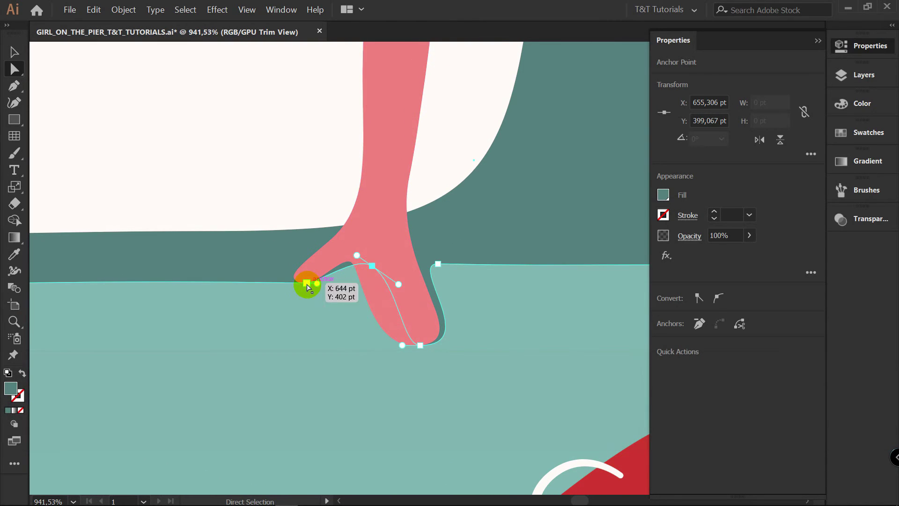
- Refine the shadow's curve around the thumb and raise an anchor point on its lower edge beside the thumb toward the dress hem
{"action": "left_click_drag", "start_coordinate": [320, 284], "coordinate": [567, 278]}
{"action": "key", "text": "z"}
{"action": "key", "text": "a"}
{"action": "key", "text": "z"}
{"action": "key", "text": "v"}
{"action": "key", "text": "p"}
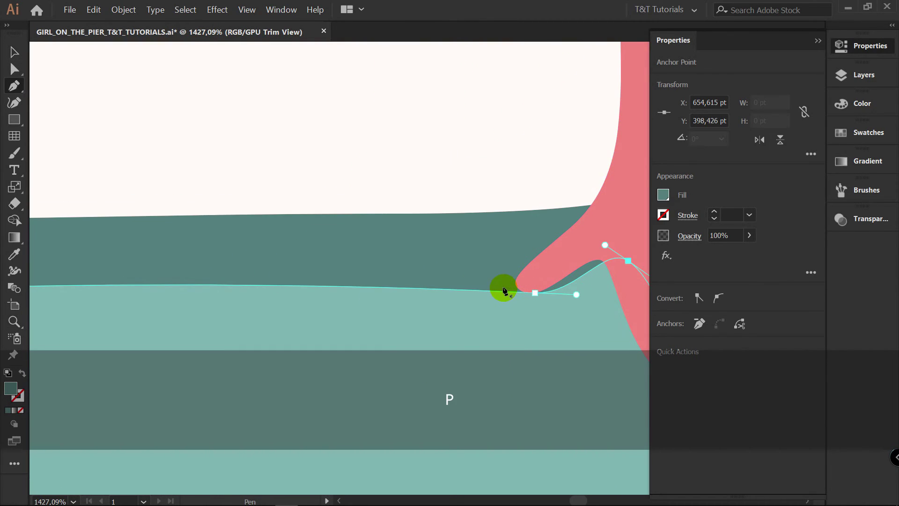
{"action": "key", "text": "a"}
{"action": "left_click_drag", "start_coordinate": [503, 292], "coordinate": [513, 251]}
- Raise and smooth the shadow's lower edge beneath the dress to leave a thin strip from the hand to the legs
{"action": "key", "text": "z"}
{"action": "left_click_drag", "start_coordinate": [507, 231], "coordinate": [644, 220]}
{"action": "left_click_drag", "start_coordinate": [556, 239], "coordinate": [604, 240]}
{"action": "key", "text": "a"}
{"action": "left_click_drag", "start_coordinate": [502, 241], "coordinate": [220, 242]}
{"action": "key", "text": "z"}
{"action": "key", "text": "a"}
{"action": "left_click", "coordinate": [156, 256]}
{"action": "left_click_drag", "start_coordinate": [142, 260], "coordinate": [154, 229]}
{"action": "left_click_drag", "start_coordinate": [352, 225], "coordinate": [328, 234]}
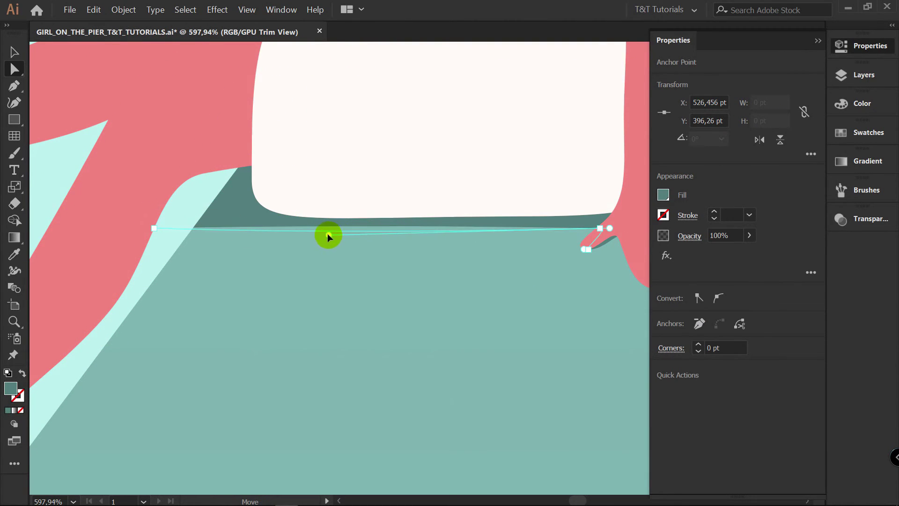
{"action": "left_click", "coordinate": [165, 251]}
{"action": "key", "text": "z"}
{"action": "left_click_drag", "start_coordinate": [394, 198], "coordinate": [173, 228]}
{"action": "key", "text": "v"}
{"action": "left_click", "coordinate": [378, 349]}
{"action": "left_click_drag", "start_coordinate": [422, 290], "coordinate": [366, 356]}
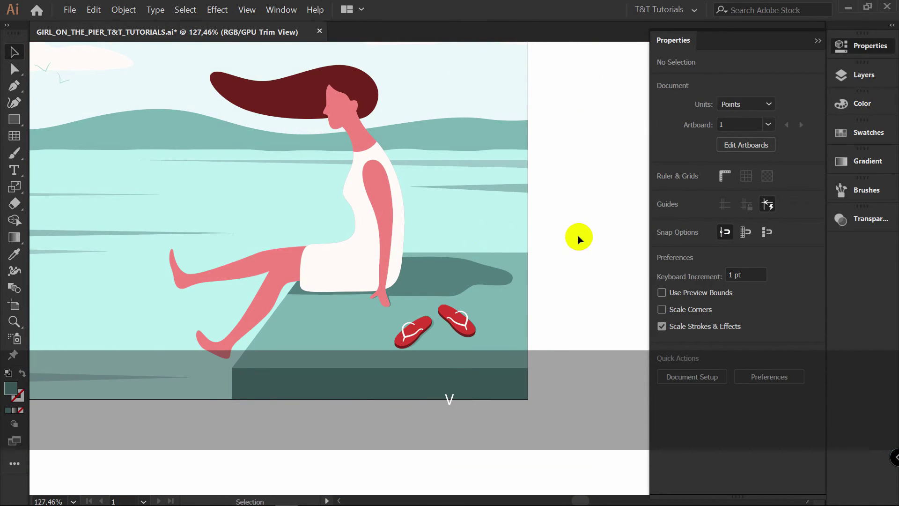
- Add an anchor point on the shadow's lower edge near the thighs and curve it around the dress's rounded corner
{"action": "key", "text": "z"}
{"action": "left_click_drag", "start_coordinate": [312, 311], "coordinate": [371, 219]}
{"action": "key", "text": "v"}
{"action": "key", "text": "space"}
{"action": "left_click_drag", "start_coordinate": [284, 210], "coordinate": [313, 350]}
{"action": "key", "text": "a"}
{"action": "left_click", "coordinate": [225, 302]}
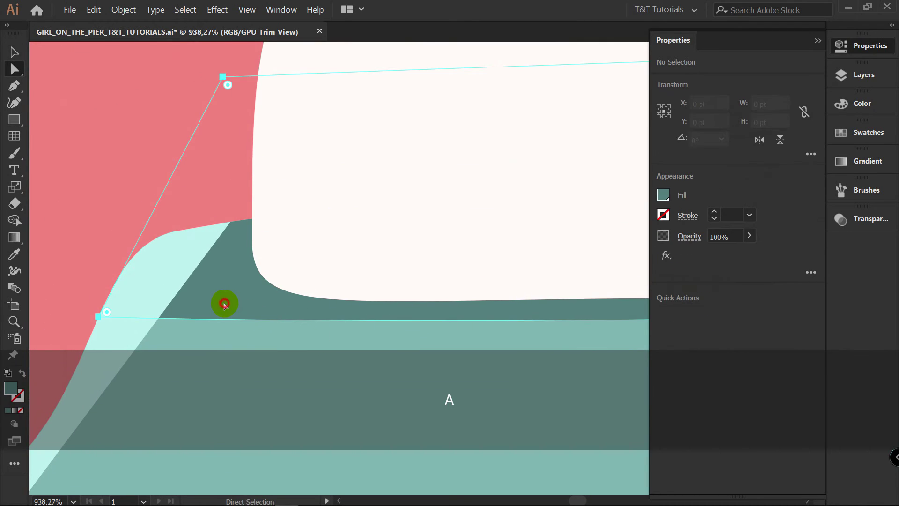
{"action": "left_click", "coordinate": [225, 320]}
{"action": "key", "text": "a"}
{"action": "left_click_drag", "start_coordinate": [223, 317], "coordinate": [223, 291]}
{"action": "left_click_drag", "start_coordinate": [343, 294], "coordinate": [295, 320]}
{"action": "left_click_drag", "start_coordinate": [223, 295], "coordinate": [26, 308]}
- Examine the finished cast shadow around the seated girl, the hand and the head and neck area
{"action": "key", "text": "z"}
{"action": "left_click_drag", "start_coordinate": [283, 257], "coordinate": [273, 290]}
{"action": "left_click_drag", "start_coordinate": [380, 281], "coordinate": [393, 281]}
{"action": "key", "text": "a"}
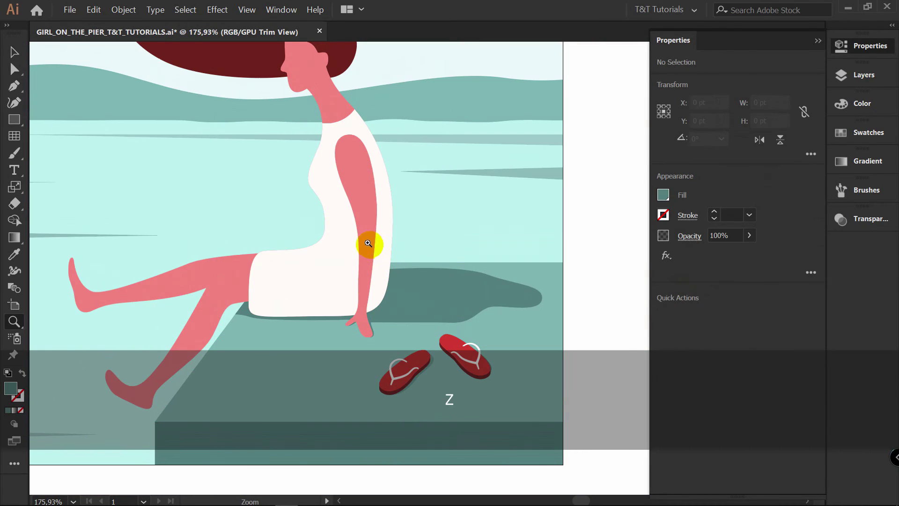
{"action": "key", "text": "space"}
{"action": "left_click_drag", "start_coordinate": [381, 215], "coordinate": [405, 315]}
{"action": "key", "text": "v"}
{"action": "key", "text": "space"}
{"action": "left_click_drag", "start_coordinate": [581, 287], "coordinate": [568, 197]}
{"action": "key", "text": "v"}
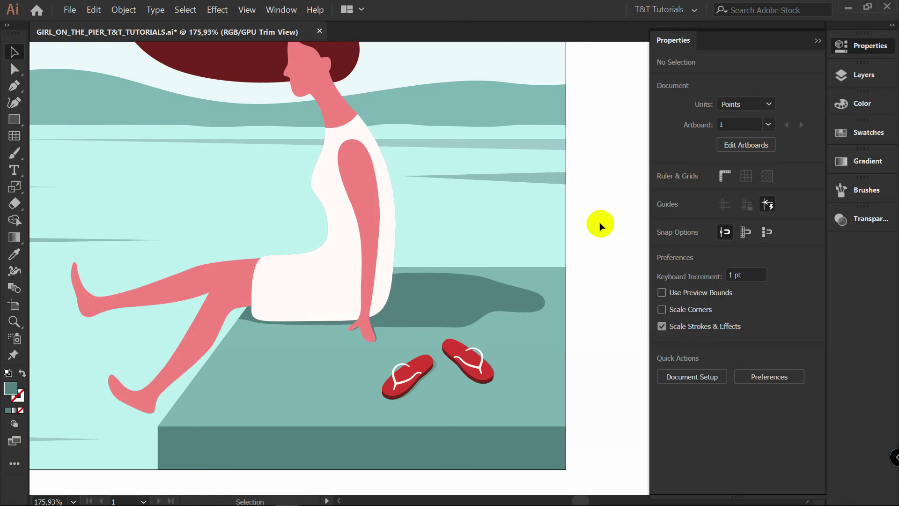
{"action": "key", "text": "v"}
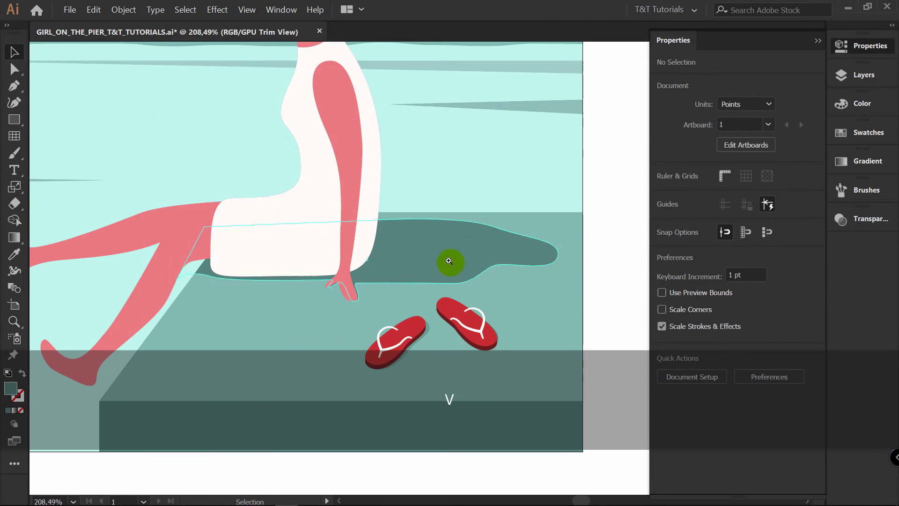
{"action": "left_click", "coordinate": [444, 234], "text": "ctrl"}
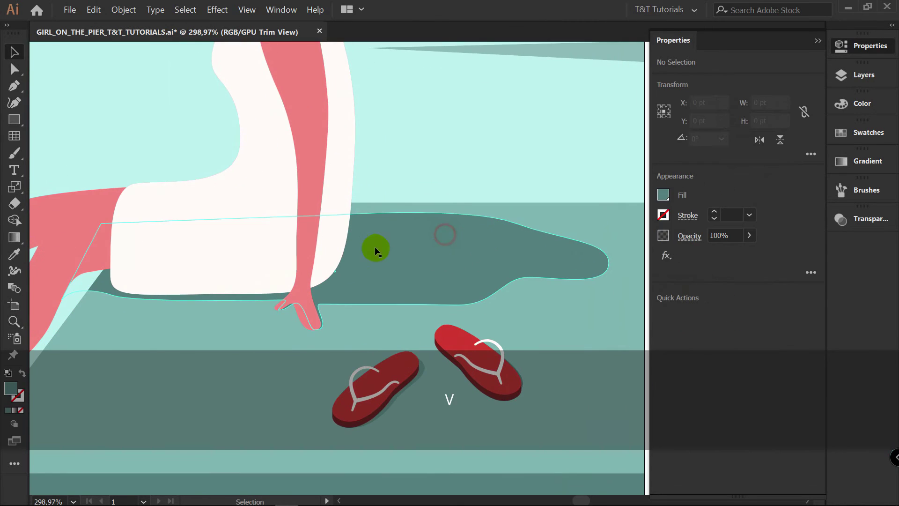
{"action": "key", "text": "z"}
{"action": "left_click_drag", "start_coordinate": [498, 219], "coordinate": [398, 219]}
{"action": "key", "text": "v"}
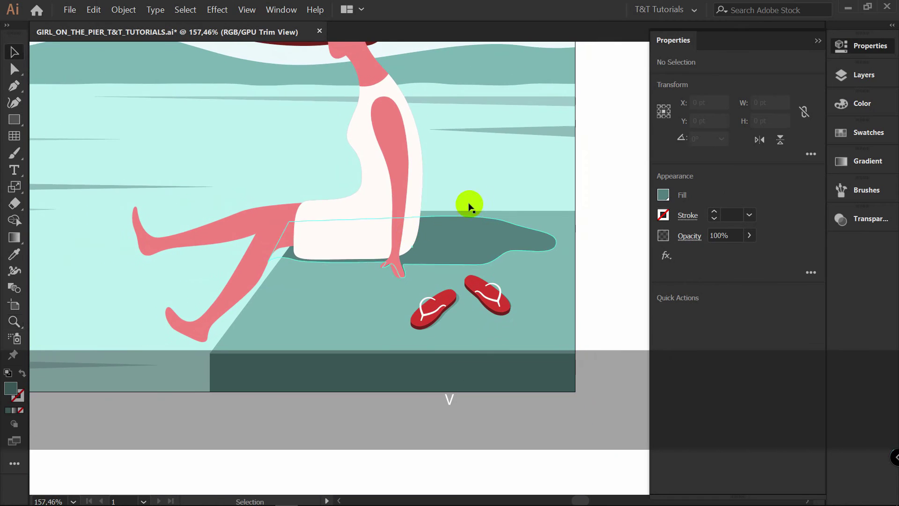
{"action": "key", "text": "space"}
{"action": "left_click_drag", "start_coordinate": [461, 211], "coordinate": [468, 317]}
{"action": "key", "text": "z"}
{"action": "left_click_drag", "start_coordinate": [336, 200], "coordinate": [412, 195]}
{"action": "key", "text": "v"}
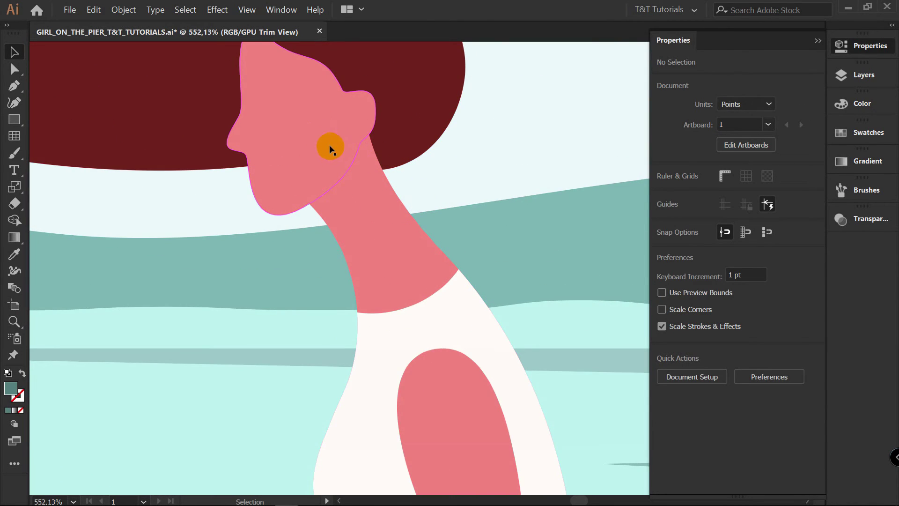
{"action": "key", "text": "z"}
{"action": "left_click_drag", "start_coordinate": [534, 229], "coordinate": [438, 224]}
{"action": "key", "text": "space"}
{"action": "left_click_drag", "start_coordinate": [534, 218], "coordinate": [438, 195]}
{"action": "key", "text": "v"}
- On the GIRL layer, trace a pen path from the chin across the neck, down the arm and back to the dress's lower edge
{"action": "left_click", "coordinate": [863, 75]}
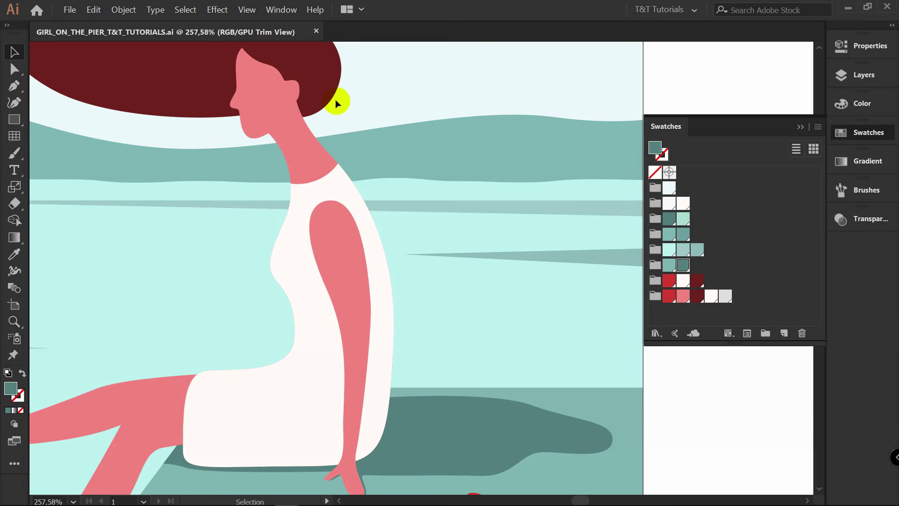
{"action": "key", "text": "F7"}
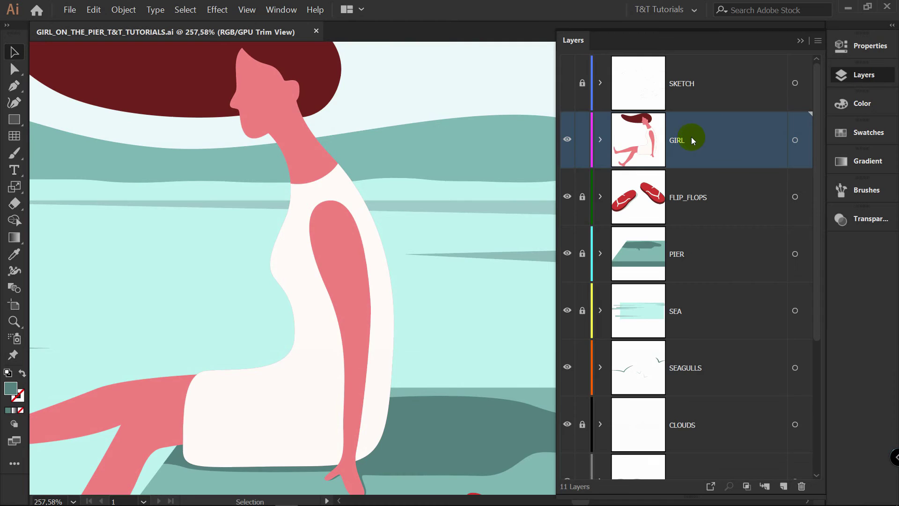
{"action": "key", "text": "p"}
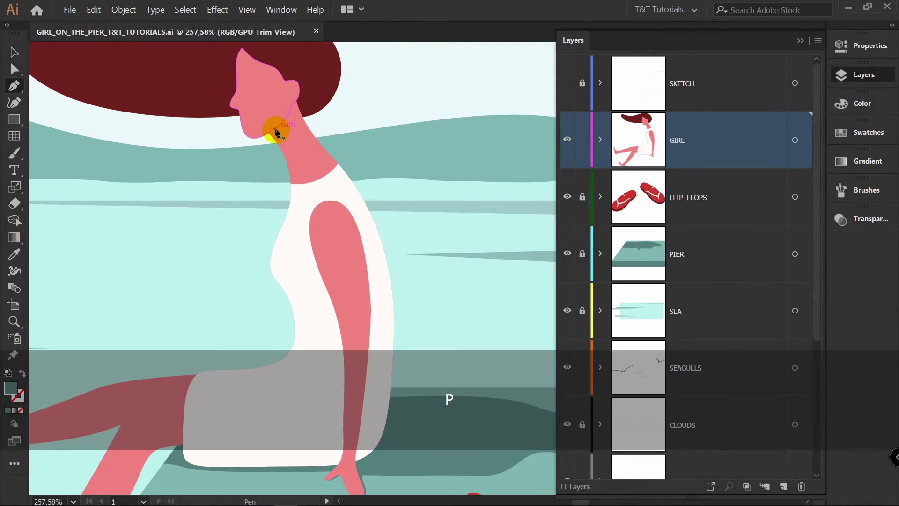
{"action": "left_click", "coordinate": [251, 129]}
{"action": "left_click", "coordinate": [267, 152]}
{"action": "left_click_drag", "start_coordinate": [300, 148], "coordinate": [331, 165]}
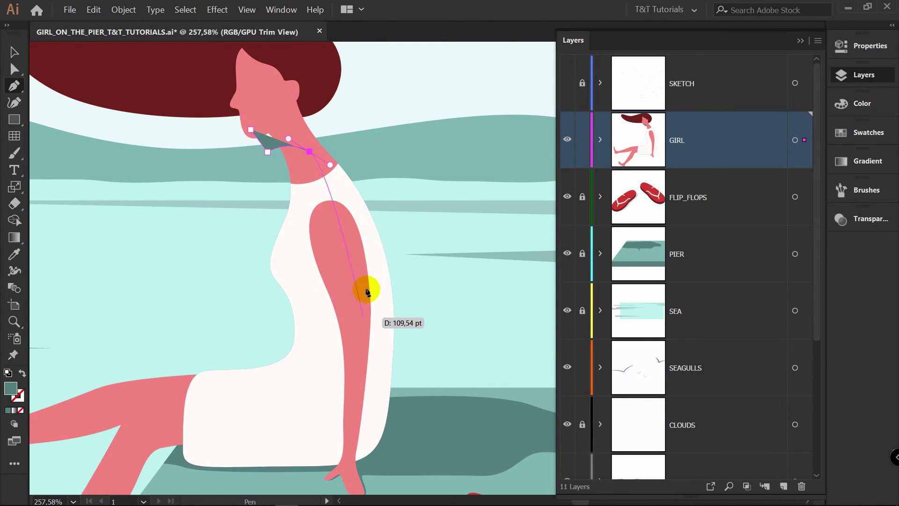
{"action": "left_click_drag", "start_coordinate": [360, 281], "coordinate": [365, 355]}
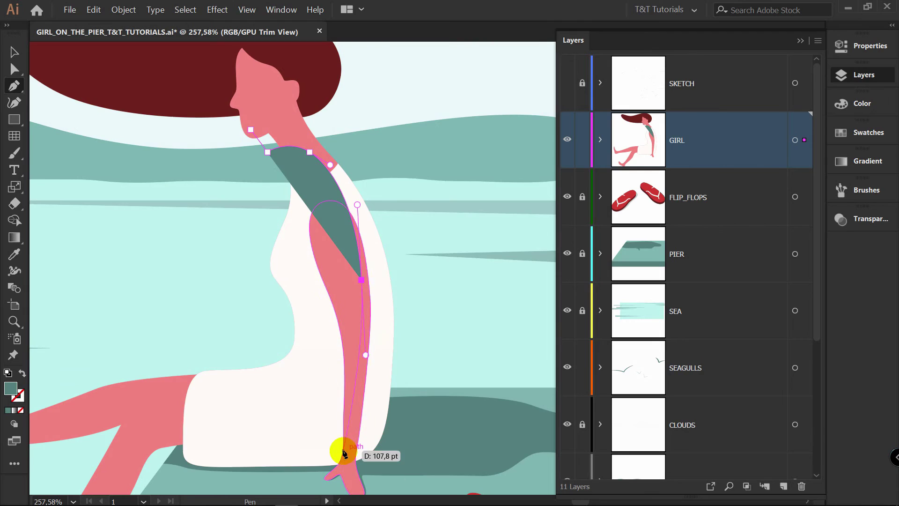
{"action": "left_click_drag", "start_coordinate": [179, 454], "coordinate": [452, 480]}
- Close the body shadow path around the girl's back and pull its upper edge up to a point at the ear
{"action": "key", "text": "alt"}
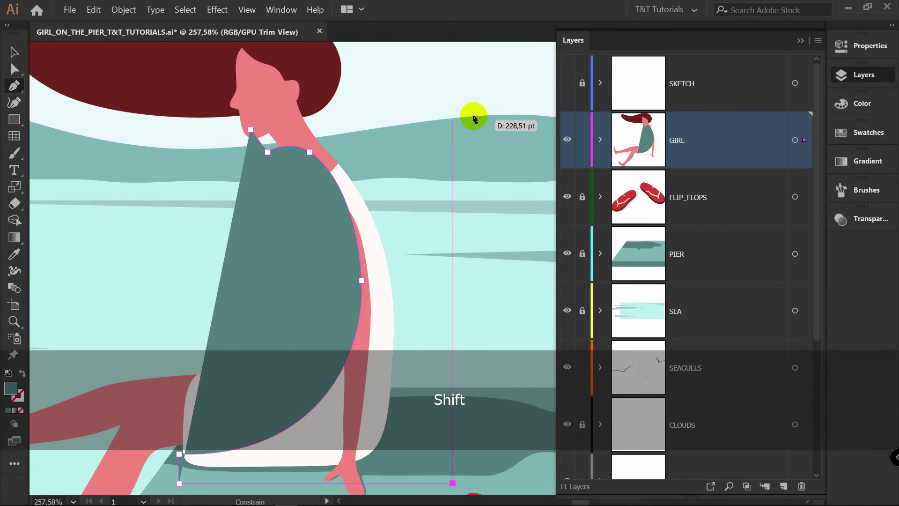
{"action": "left_click", "coordinate": [452, 129]}
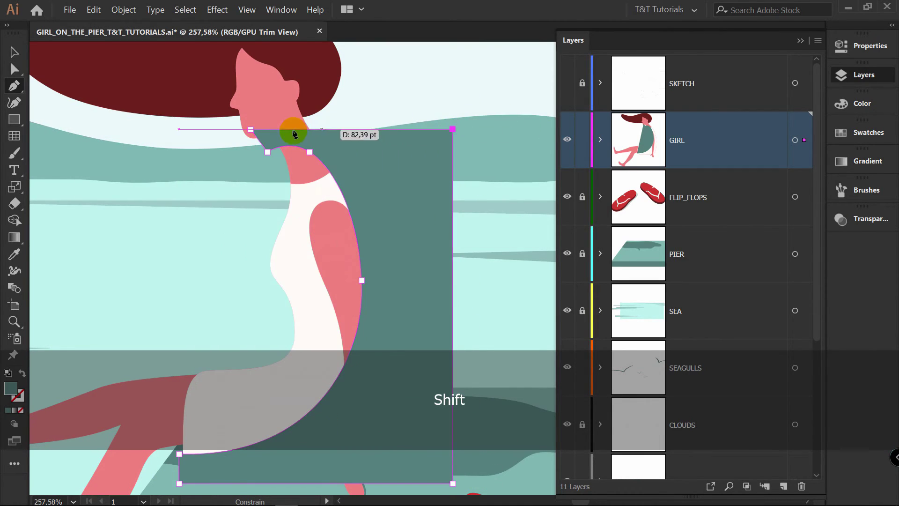
{"action": "left_click", "coordinate": [251, 130]}
{"action": "left_click_drag", "start_coordinate": [325, 130], "coordinate": [300, 83]}
{"action": "left_click_drag", "start_coordinate": [300, 82], "coordinate": [299, 81]}
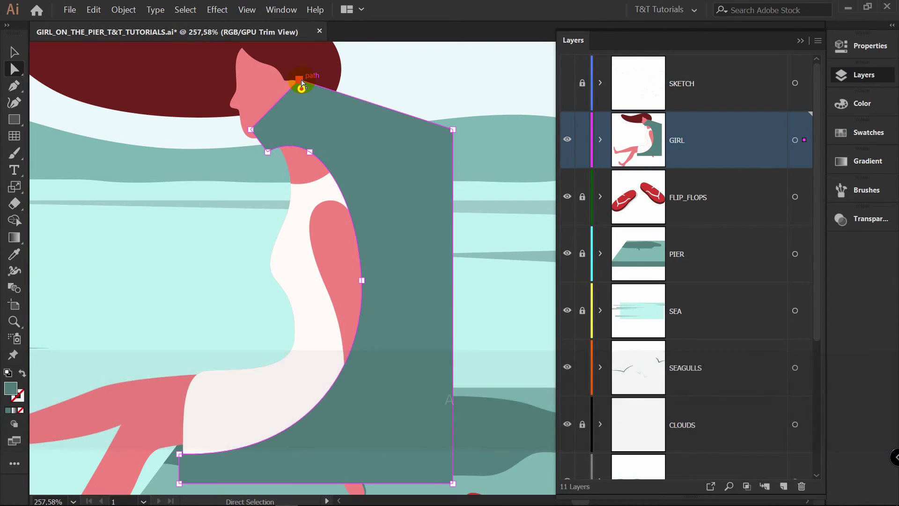
- Move the new shadow path into the body's Clip Group within the GIRL layer
{"action": "key", "text": "v"}
{"action": "left_click", "coordinate": [601, 140]}
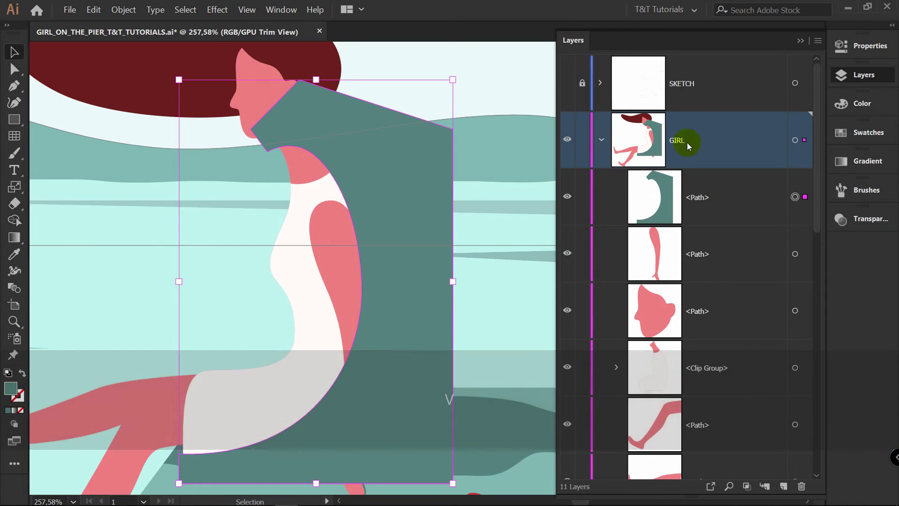
{"action": "scroll", "coordinate": [803, 146], "scroll_direction": "down", "scroll_amount": 1}
{"action": "left_click", "coordinate": [691, 147]}
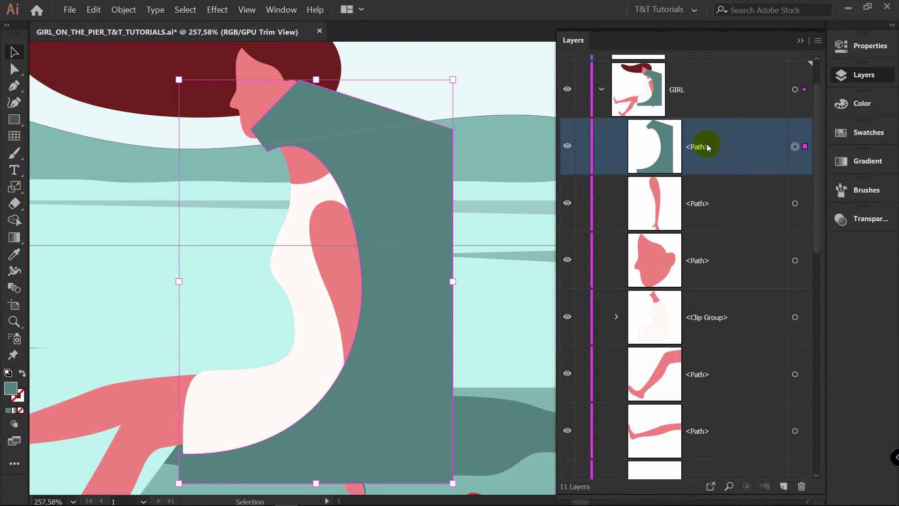
{"action": "left_click_drag", "start_coordinate": [706, 144], "coordinate": [718, 317]}
{"action": "left_click", "coordinate": [616, 260]}
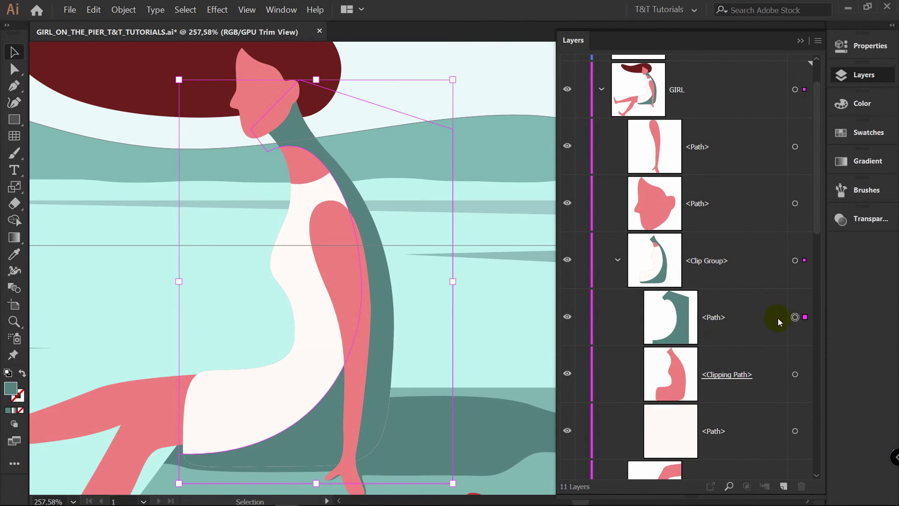
- Set the body shadow's blending mode to Multiply and its opacity to 37%
{"action": "left_click", "coordinate": [859, 48]}
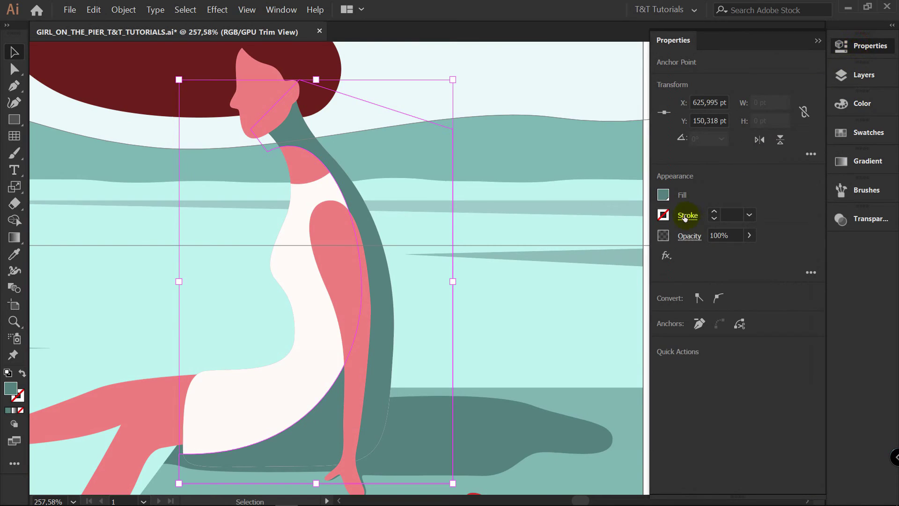
{"action": "left_click", "coordinate": [689, 237]}
{"action": "left_click", "coordinate": [576, 261]}
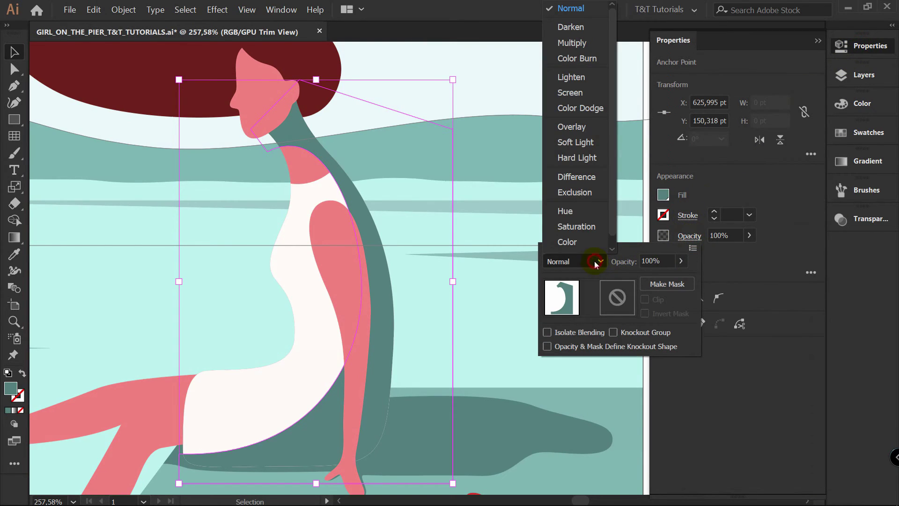
{"action": "left_click", "coordinate": [581, 43]}
{"action": "left_click_drag", "start_coordinate": [677, 277], "coordinate": [649, 279]}
{"action": "left_click", "coordinate": [576, 403]}
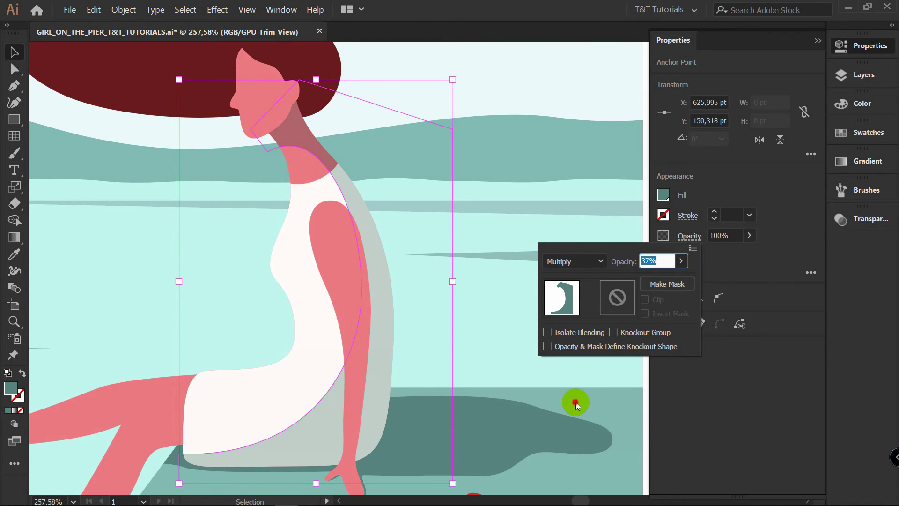
{"action": "left_click", "coordinate": [586, 403]}
- Adjust the body shadow's inner contour along the arm and lower back by moving its anchor and extending the curve handle at the hem
{"action": "key", "text": "space"}
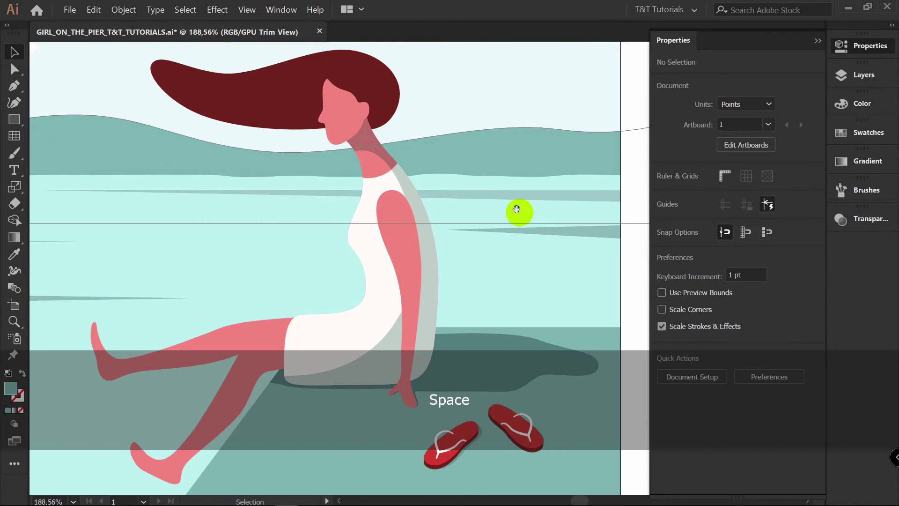
{"action": "left_click_drag", "start_coordinate": [514, 214], "coordinate": [489, 227]}
{"action": "key", "text": "v"}
{"action": "left_click", "coordinate": [613, 272]}
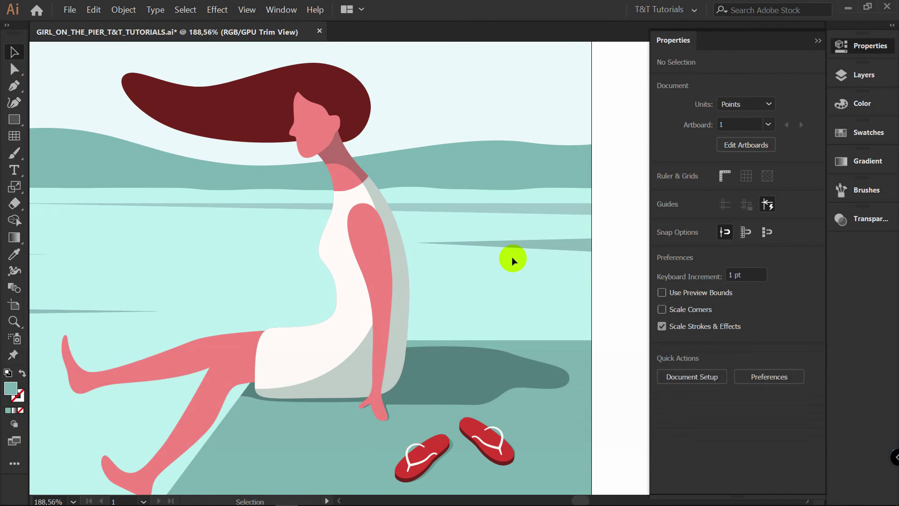
{"action": "key", "text": "a"}
{"action": "left_click", "coordinate": [404, 302]}
{"action": "left_click_drag", "start_coordinate": [386, 261], "coordinate": [398, 274]}
{"action": "left_click_drag", "start_coordinate": [395, 219], "coordinate": [393, 214]}
{"action": "left_click_drag", "start_coordinate": [396, 270], "coordinate": [388, 261]}
{"action": "left_click_drag", "start_coordinate": [353, 391], "coordinate": [442, 404]}
{"action": "left_click", "coordinate": [252, 389]}
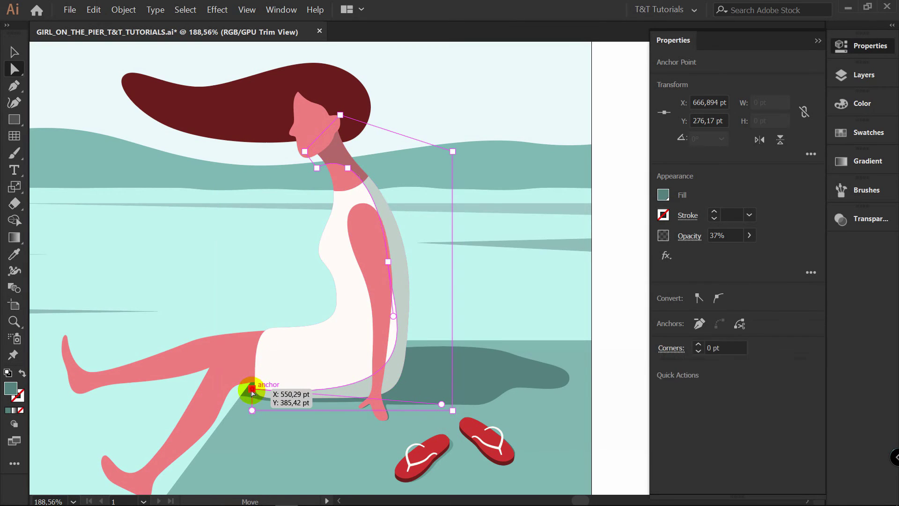
{"action": "left_click", "coordinate": [622, 335]}
- Examine the body shadow within the whole illustration
{"action": "key", "text": "z"}
{"action": "left_click", "coordinate": [309, 252], "text": "alt"}
{"action": "left_click_drag", "start_coordinate": [310, 252], "coordinate": [301, 253]}
{"action": "key", "text": "space"}
{"action": "left_click_drag", "start_coordinate": [328, 239], "coordinate": [286, 243]}
{"action": "key", "text": "z"}
{"action": "left_click_drag", "start_coordinate": [342, 231], "coordinate": [304, 235]}
{"action": "key", "text": "v"}
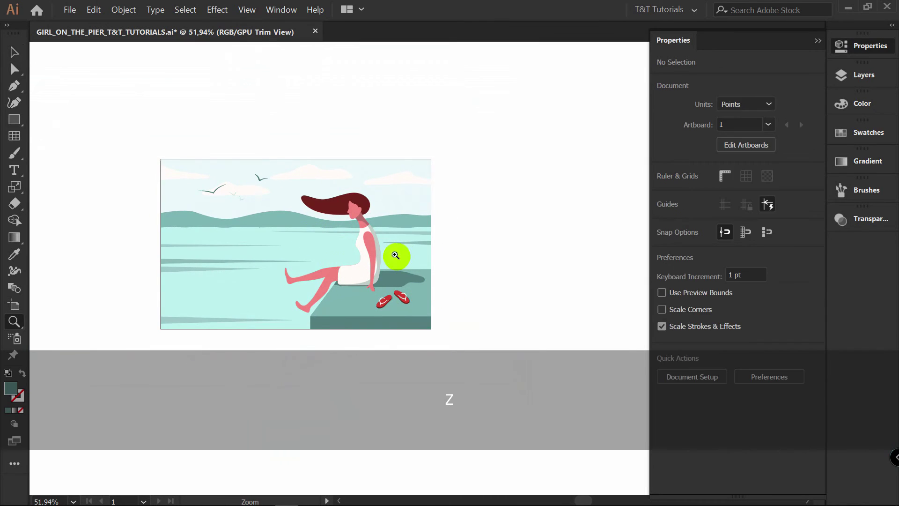
- Refine the body shadow's inner edge with an anchor point beside the forearm and move the upper-arm anchor higher
{"action": "key", "text": "z"}
{"action": "left_click_drag", "start_coordinate": [387, 255], "coordinate": [522, 241]}
{"action": "left_click_drag", "start_coordinate": [333, 297], "coordinate": [358, 310]}
{"action": "key", "text": "a"}
{"action": "left_click", "coordinate": [393, 287]}
{"action": "key", "text": "ctrl+z"}
{"action": "key", "text": "a"}
{"action": "left_click_drag", "start_coordinate": [340, 345], "coordinate": [343, 346]}
{"action": "left_click_drag", "start_coordinate": [373, 193], "coordinate": [368, 178]}
- Draw a closed pen shape over the girl's lower face, curving from behind the ear down to the neck and across the jaw
{"action": "key", "text": "space"}
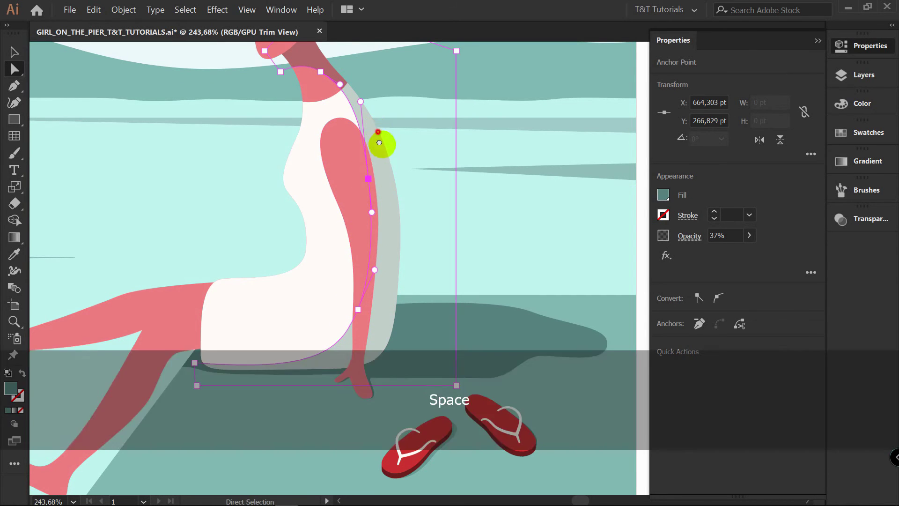
{"action": "left_click_drag", "start_coordinate": [378, 133], "coordinate": [413, 232]}
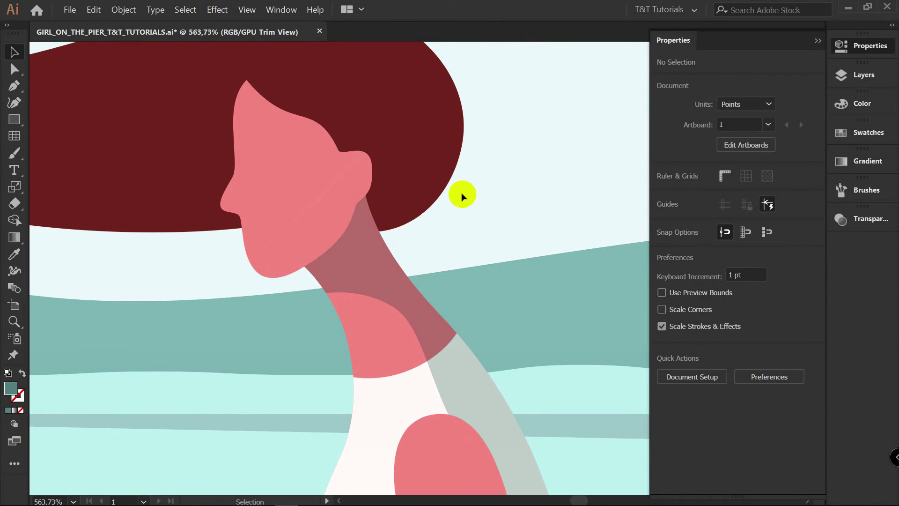
{"action": "key", "text": "p"}
{"action": "left_click_drag", "start_coordinate": [379, 177], "coordinate": [378, 205]}
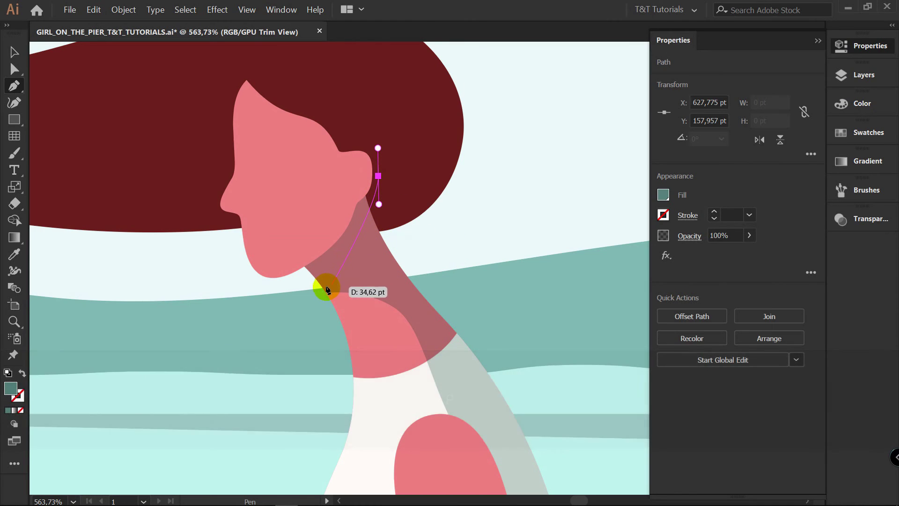
{"action": "key", "text": "alt"}
{"action": "left_click_drag", "start_coordinate": [283, 318], "coordinate": [271, 255]}
{"action": "left_click", "coordinate": [233, 225]}
{"action": "left_click", "coordinate": [378, 176]}
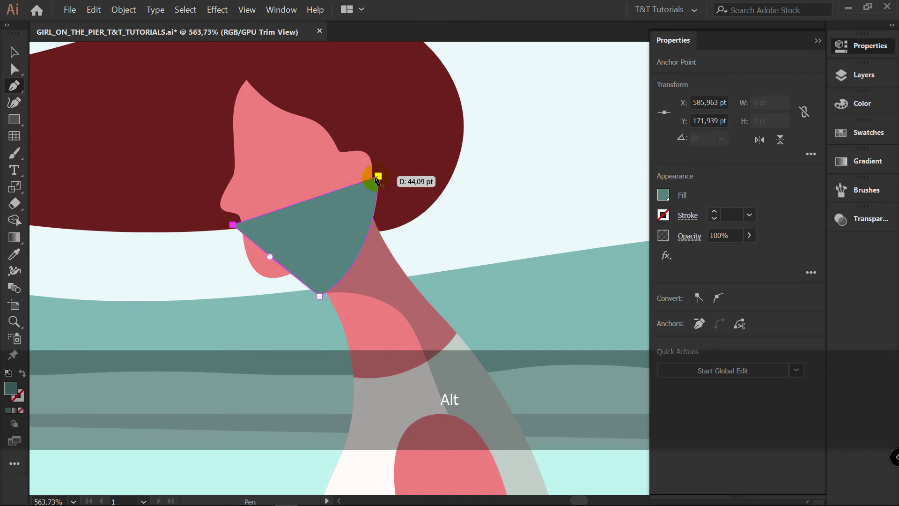
{"action": "key", "text": "v"}
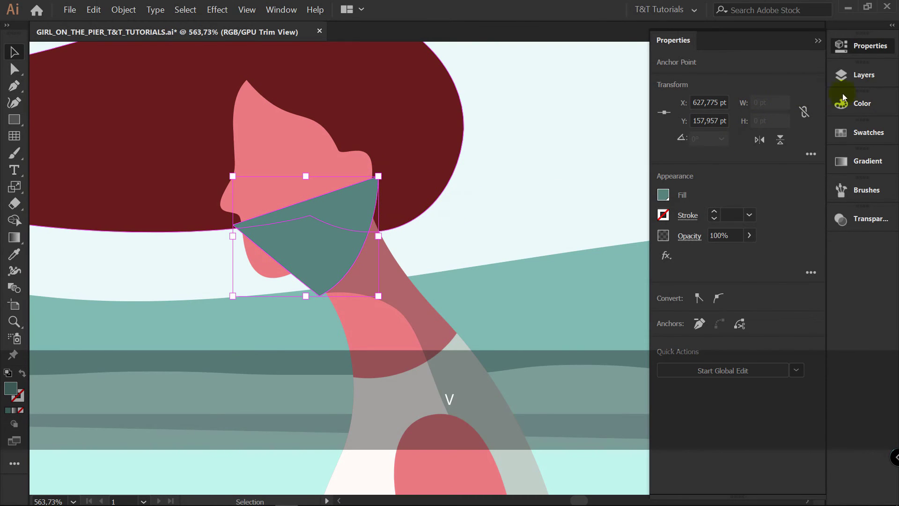
- Move the lower-face path into the body's clip group and sample the body shadow's appearance onto it
{"action": "left_click", "coordinate": [841, 75]}
{"action": "left_click", "coordinate": [718, 197]}
{"action": "left_click", "coordinate": [710, 362]}
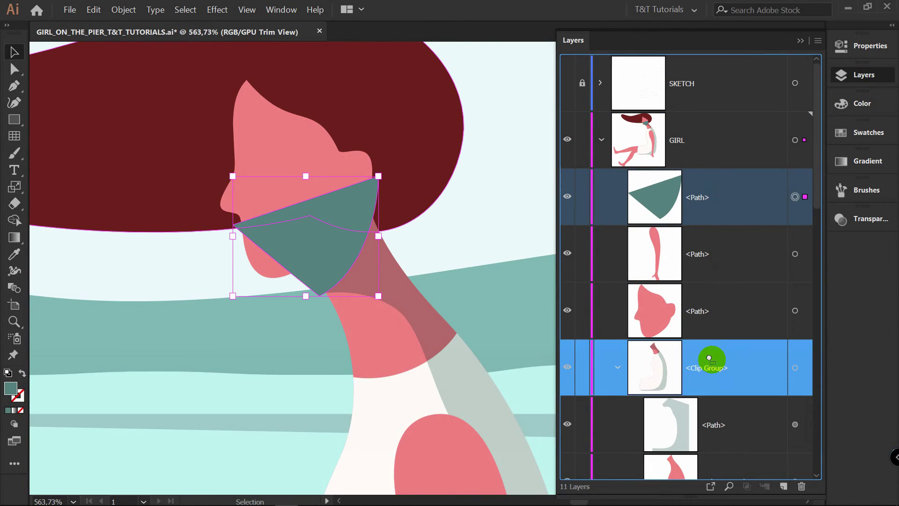
{"action": "left_click_drag", "start_coordinate": [707, 363], "coordinate": [711, 368]}
{"action": "key", "text": "i"}
{"action": "left_click", "coordinate": [414, 294]}
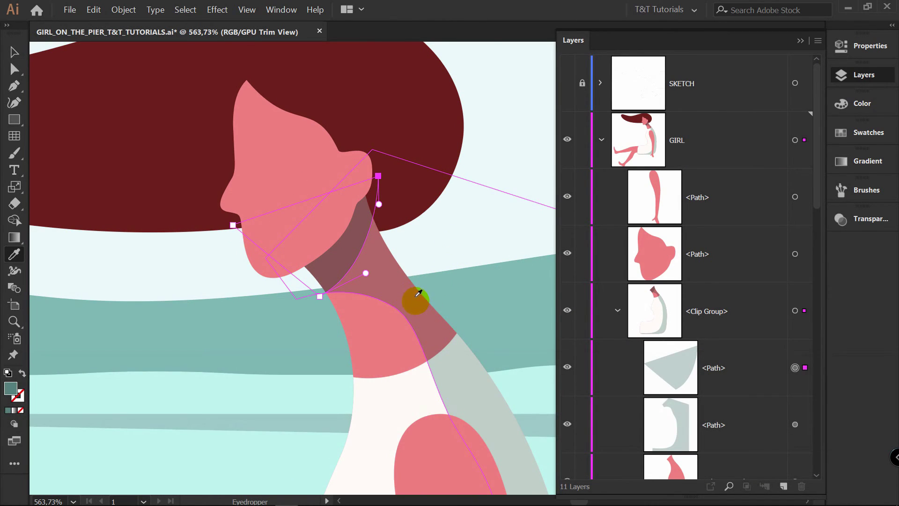
- Narrow the under-chin shadow by moving its ear and throat anchors inward, and set its opacity to 20%
{"action": "key", "text": "v"}
{"action": "left_click", "coordinate": [441, 259]}
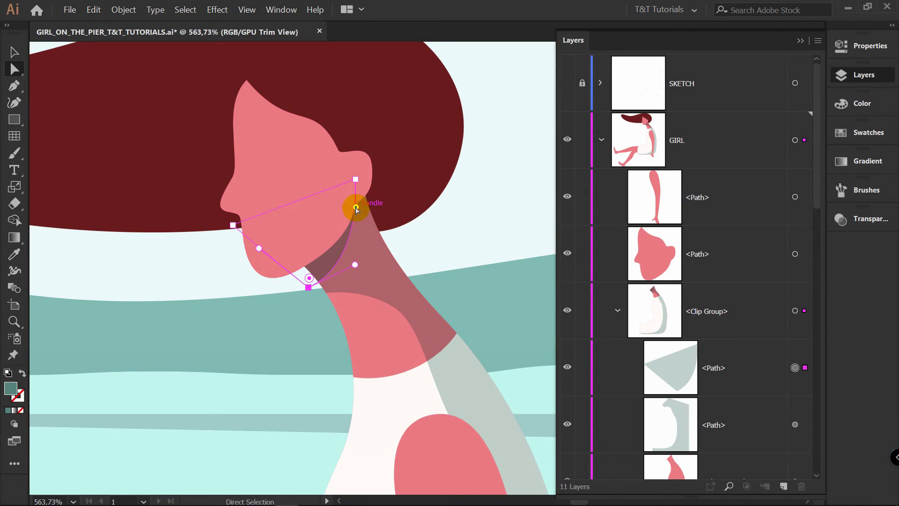
{"action": "left_click_drag", "start_coordinate": [355, 207], "coordinate": [352, 176]}
{"action": "left_click", "coordinate": [748, 236]}
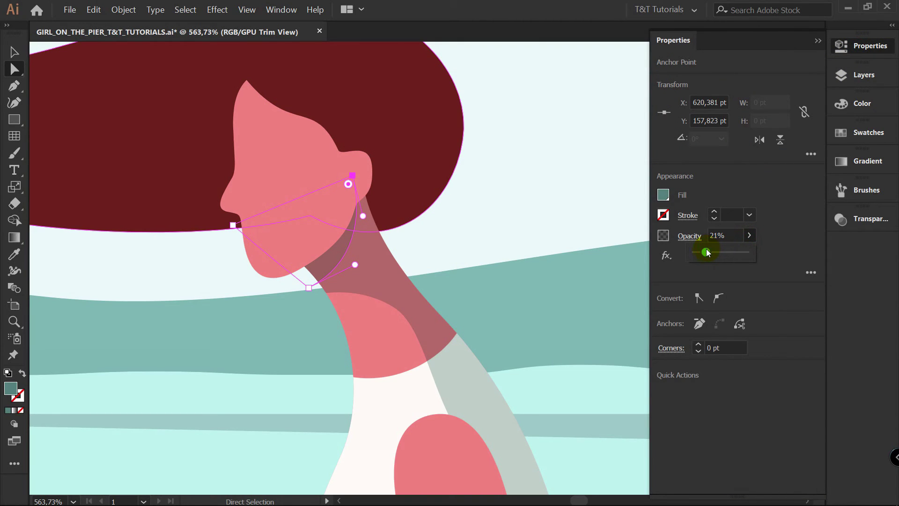
{"action": "left_click", "coordinate": [429, 305]}
- Try the Soft Light blend mode on the under-chin shadow and undo the change
{"action": "key", "text": "z"}
{"action": "left_click_drag", "start_coordinate": [468, 233], "coordinate": [486, 225]}
{"action": "key", "text": "v"}
{"action": "left_click", "coordinate": [381, 247]}
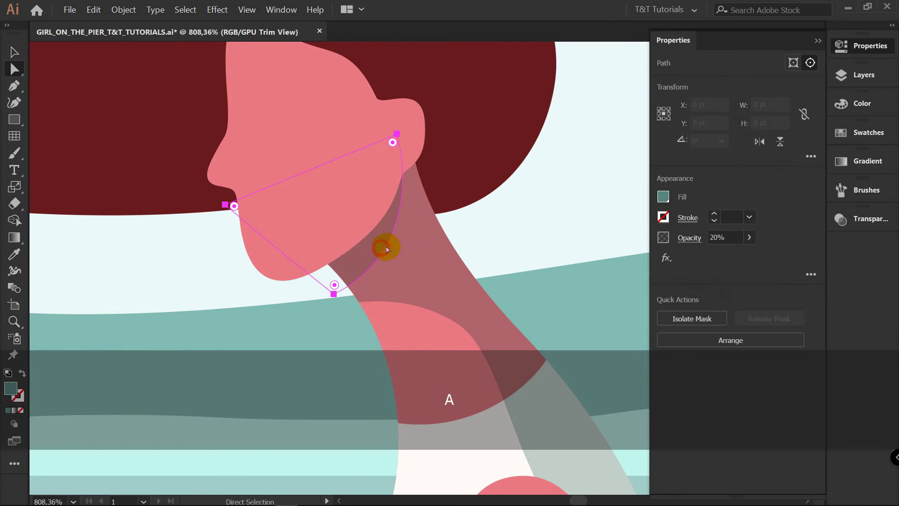
{"action": "left_click", "coordinate": [689, 237]}
{"action": "left_click", "coordinate": [597, 263]}
{"action": "left_click", "coordinate": [592, 136]}
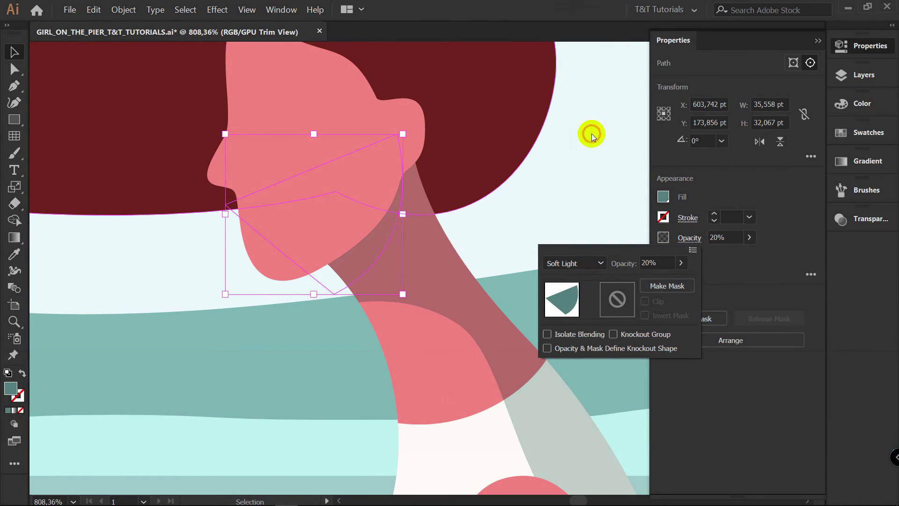
{"action": "left_click", "coordinate": [766, 267]}
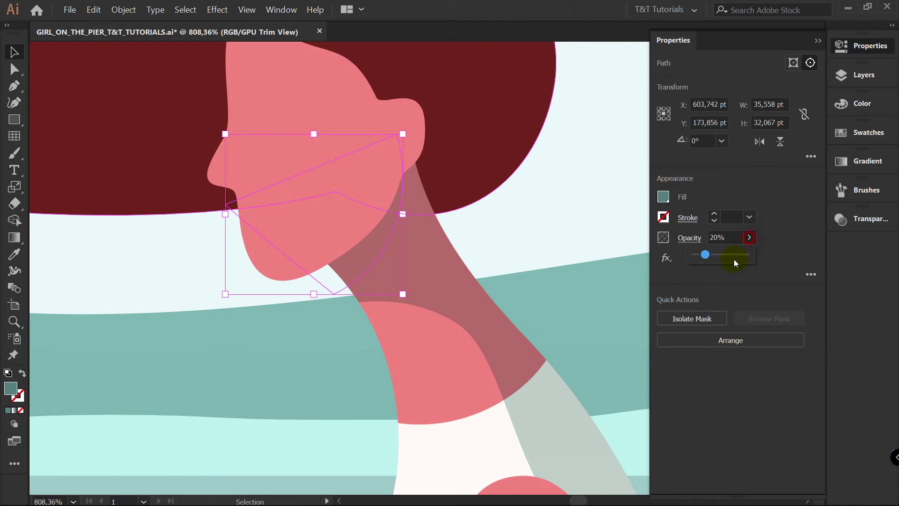
{"action": "left_click", "coordinate": [768, 274]}
{"action": "left_click", "coordinate": [545, 255]}
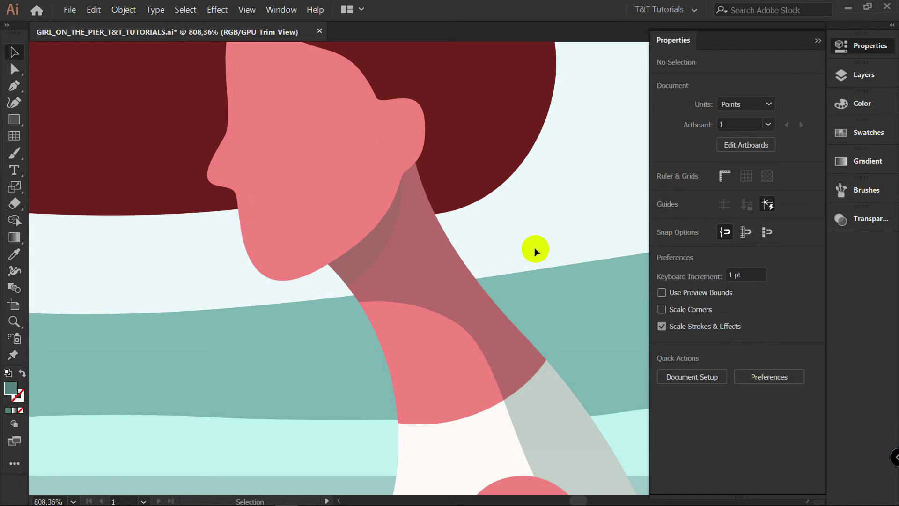
{"action": "key", "text": "ctrl+z"}
{"action": "key", "text": "ctrl+z"}
{"action": "key", "text": "ctrl+z"}
- Select the under-chin and body shadows together and try a green RGB fill of R 130, G 174, B 125
{"action": "left_click_drag", "start_coordinate": [592, 305], "coordinate": [430, 208]}
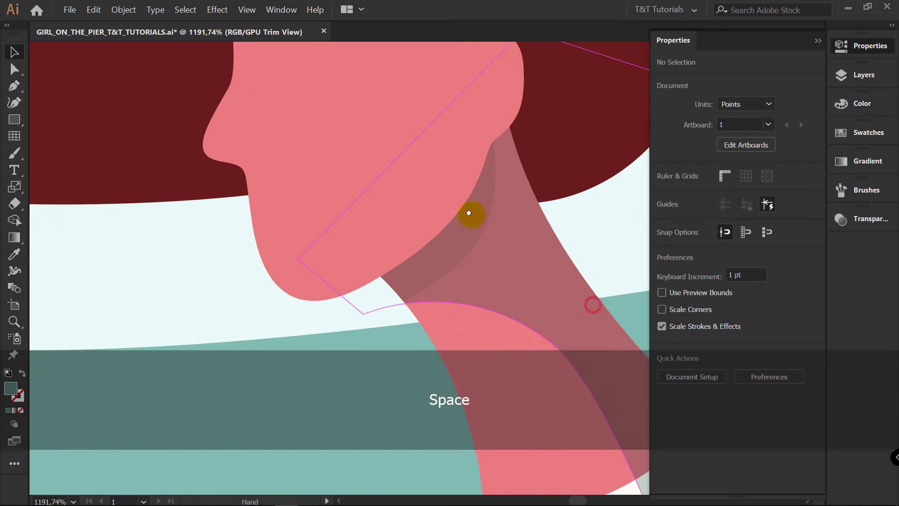
{"action": "key", "text": "z"}
{"action": "key", "text": "v"}
{"action": "key", "text": "a"}
{"action": "left_click", "coordinate": [430, 199]}
{"action": "left_click", "coordinate": [497, 244], "text": "shift"}
{"action": "left_click_drag", "start_coordinate": [550, 259], "coordinate": [496, 231]}
{"action": "left_click", "coordinate": [880, 103]}
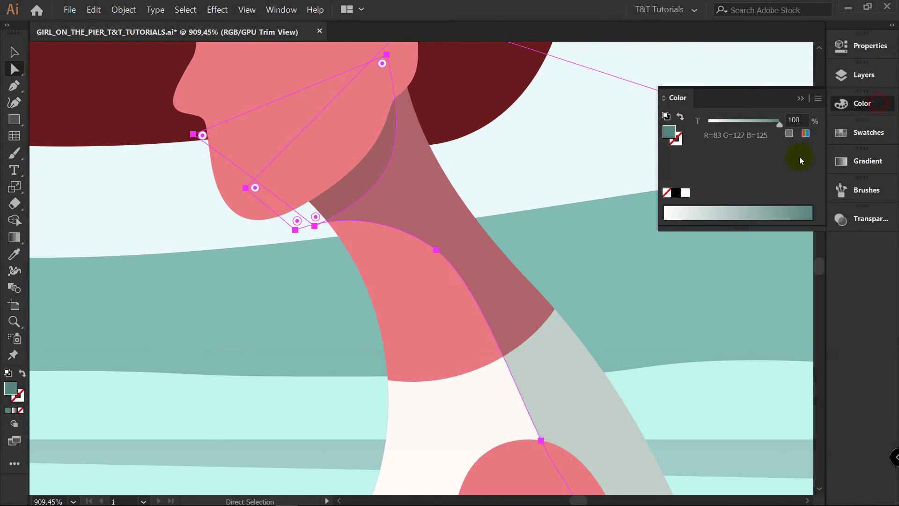
{"action": "left_click", "coordinate": [818, 100]}
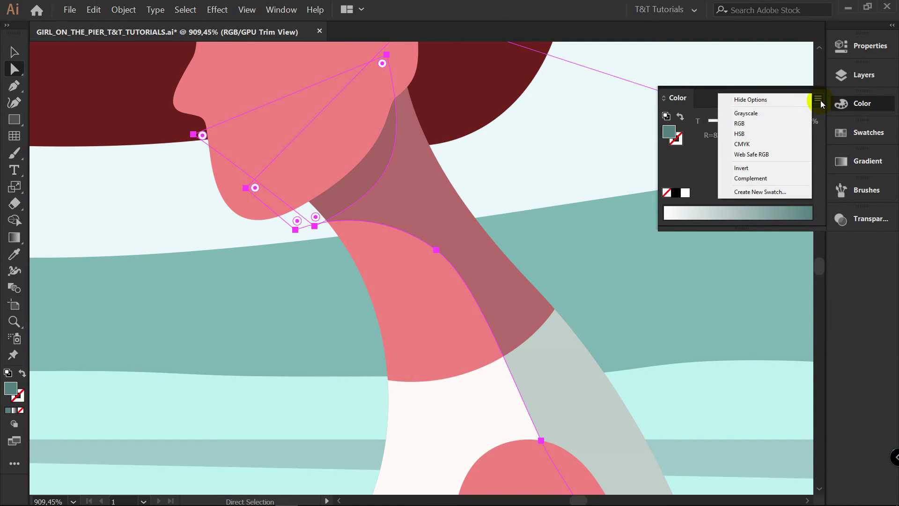
{"action": "left_click", "coordinate": [754, 124]}
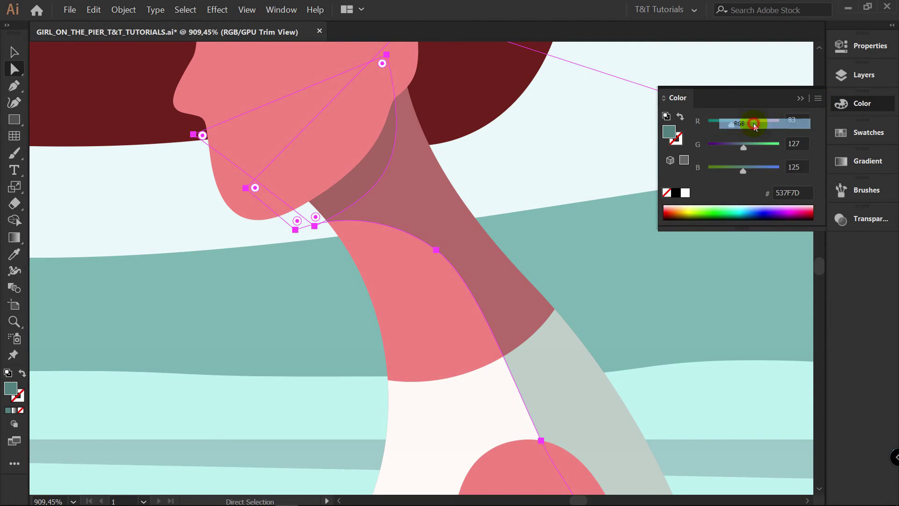
{"action": "left_click_drag", "start_coordinate": [743, 123], "coordinate": [754, 146]}
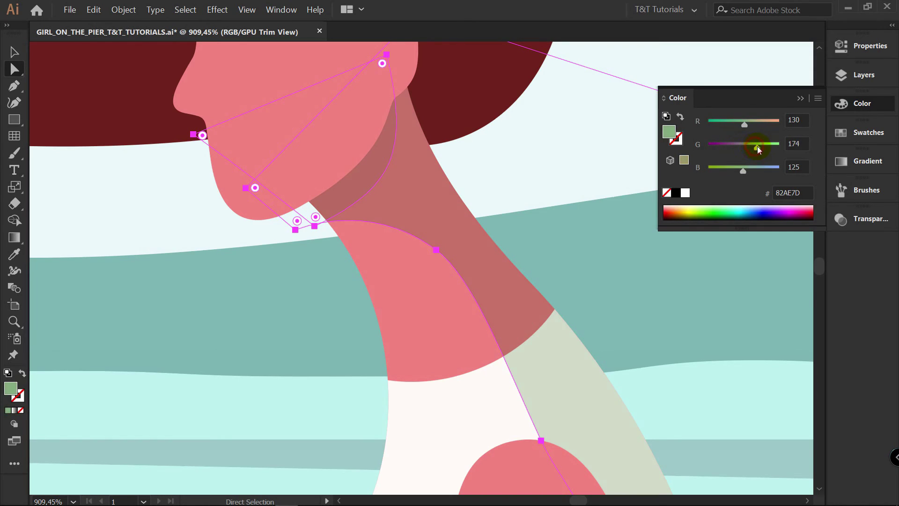
- Try the dark red and medium teal swatches as the fill of both shadows
{"action": "left_click", "coordinate": [867, 161]}
{"action": "left_click", "coordinate": [869, 133]}
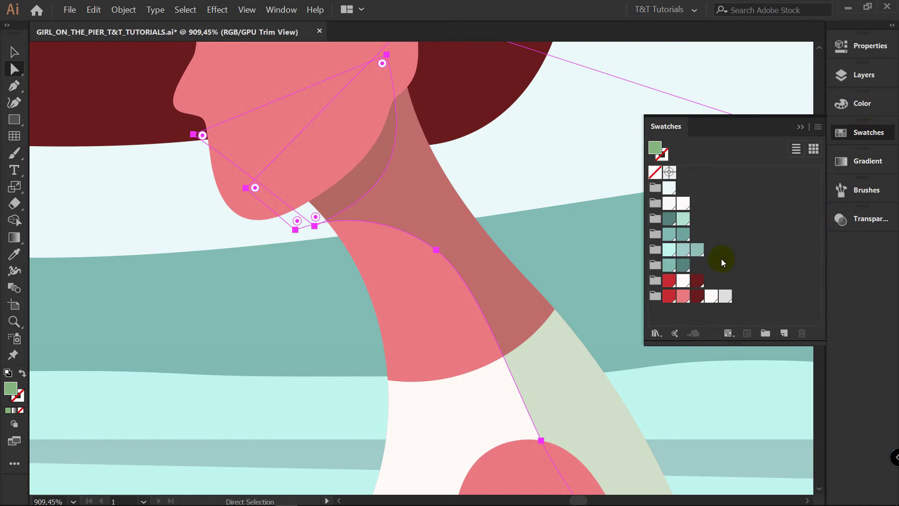
{"action": "left_click", "coordinate": [691, 282]}
{"action": "left_click", "coordinate": [696, 297]}
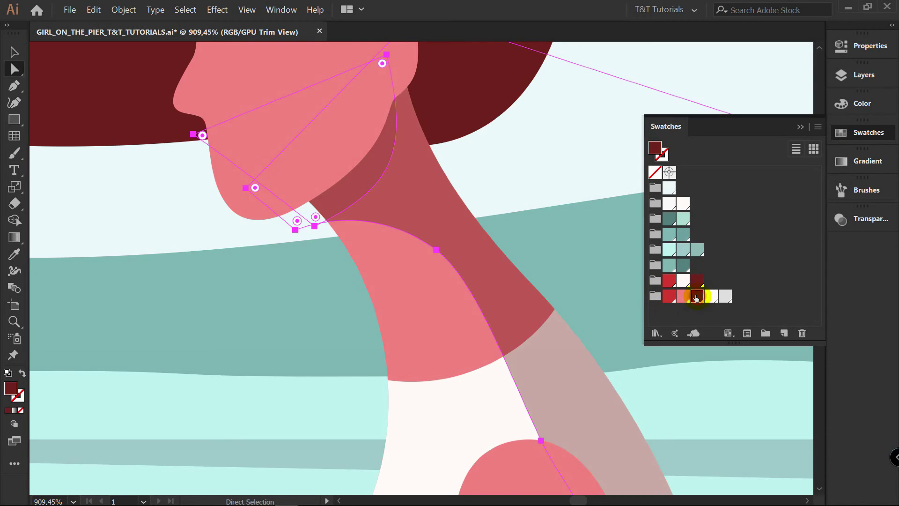
{"action": "left_click", "coordinate": [684, 236]}
{"action": "left_click_drag", "start_coordinate": [549, 345], "coordinate": [462, 203]}
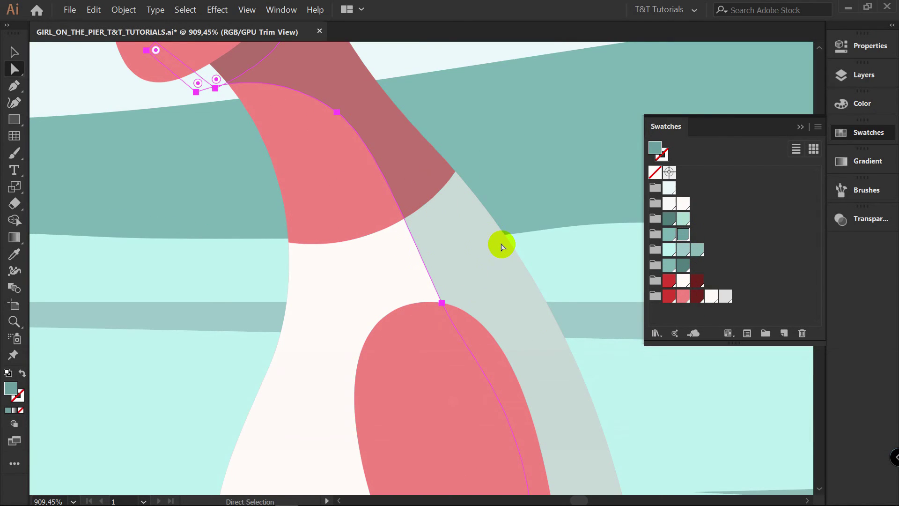
{"action": "left_click", "coordinate": [698, 281]}
- Recolor both shadows with the dark teal swatch and check them within the whole illustration
{"action": "key", "text": "z"}
{"action": "left_click_drag", "start_coordinate": [478, 157], "coordinate": [263, 162]}
{"action": "key", "text": "v"}
{"action": "key", "text": "space"}
{"action": "left_click_drag", "start_coordinate": [445, 171], "coordinate": [372, 209]}
{"action": "key", "text": "v"}
{"action": "left_click", "coordinate": [622, 199]}
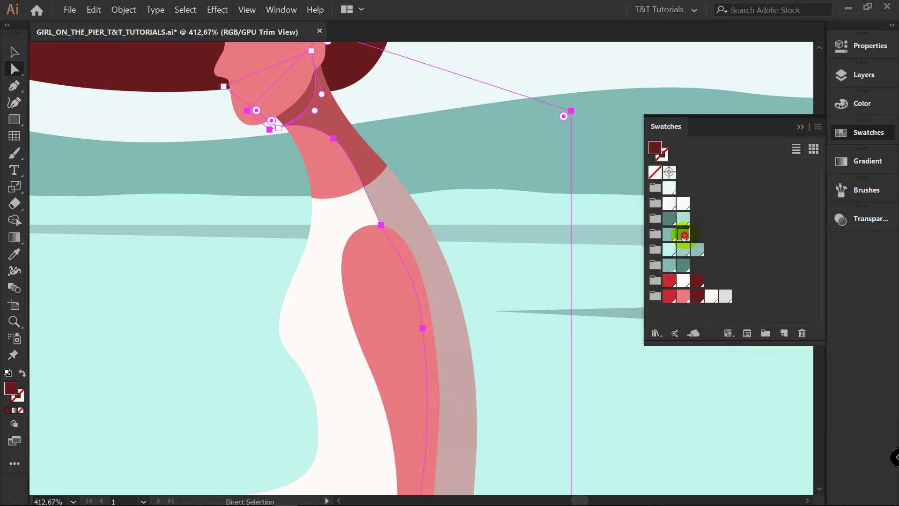
{"action": "left_click", "coordinate": [683, 233], "text": "shift"}
{"action": "key", "text": "z"}
{"action": "left_click_drag", "start_coordinate": [478, 246], "coordinate": [255, 250]}
{"action": "key", "text": "v"}
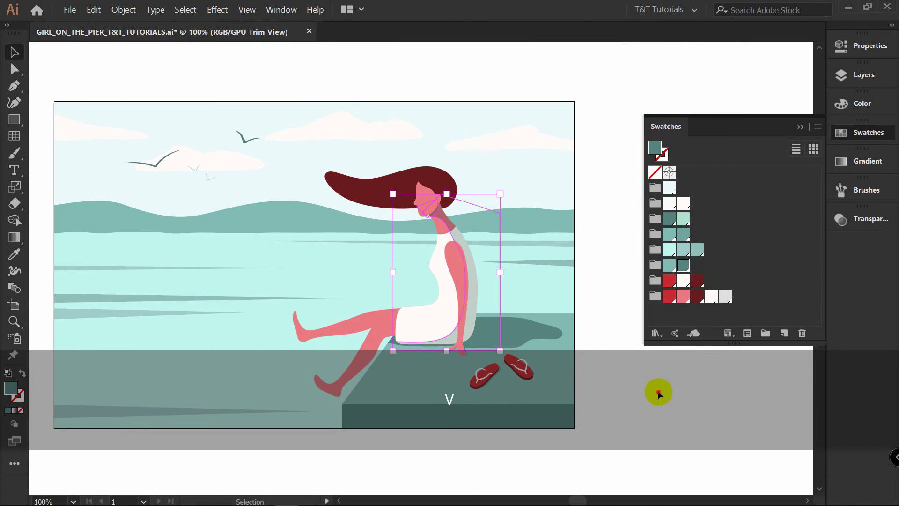
- Draw a small closed curved pen shape under the nose, overlapping the upper lip and extending beyond the face's profile
{"action": "left_click", "coordinate": [657, 392]}
{"action": "key", "text": "space"}
{"action": "left_click_drag", "start_coordinate": [594, 341], "coordinate": [548, 301]}
{"action": "left_click_drag", "start_coordinate": [409, 193], "coordinate": [360, 252]}
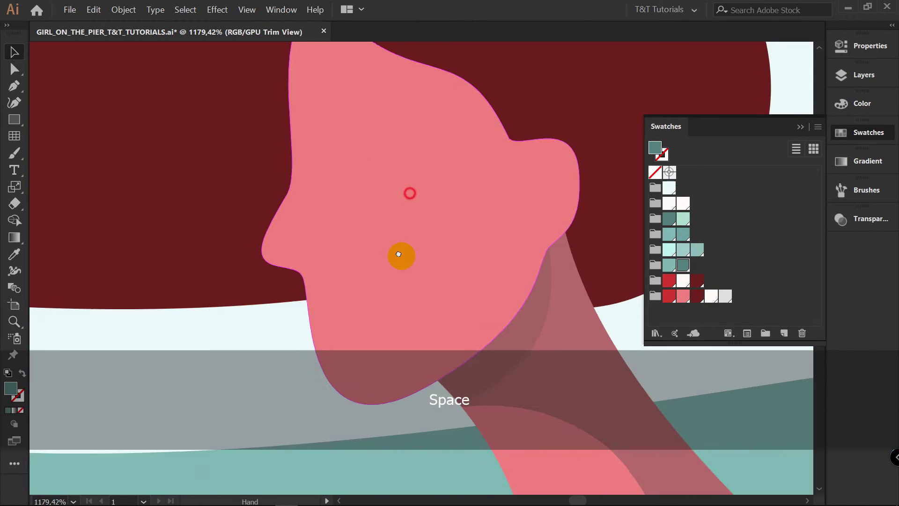
{"action": "key", "text": "z"}
{"action": "key", "text": "v"}
{"action": "left_click", "coordinate": [399, 241]}
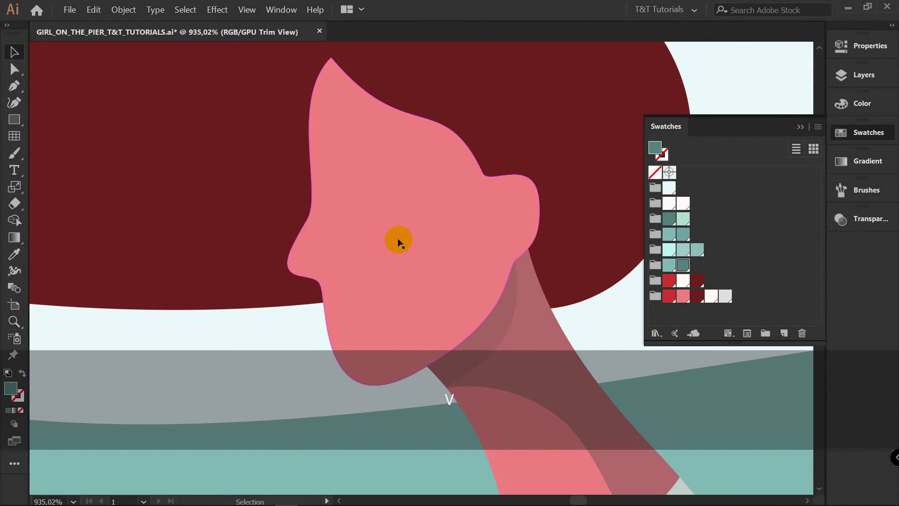
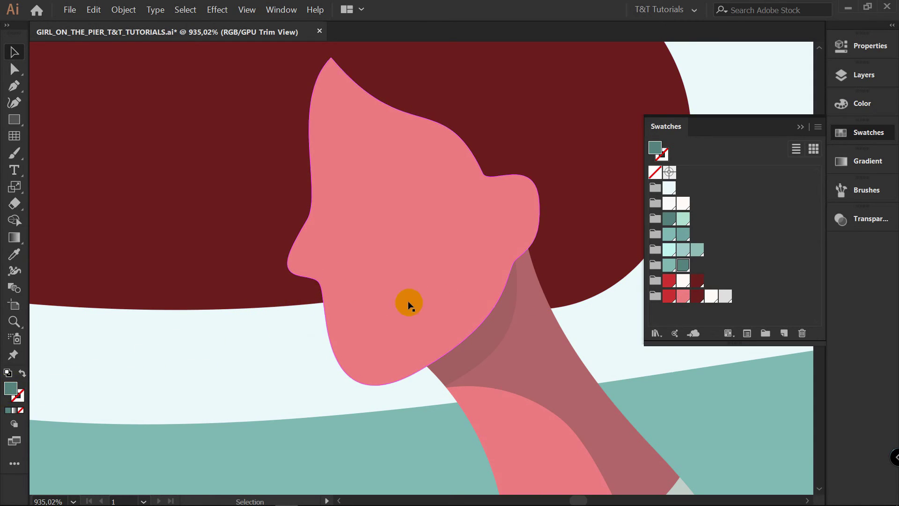
{"action": "key", "text": "p"}
{"action": "left_click_drag", "start_coordinate": [358, 284], "coordinate": [365, 299]}
{"action": "left_click_drag", "start_coordinate": [300, 328], "coordinate": [282, 322]}
{"action": "left_click_drag", "start_coordinate": [293, 281], "coordinate": [353, 285]}
- Bring the face shape to the front and use it as a clipping mask for the shape under the nose
{"action": "key", "text": "v"}
{"action": "left_click", "coordinate": [404, 237]}
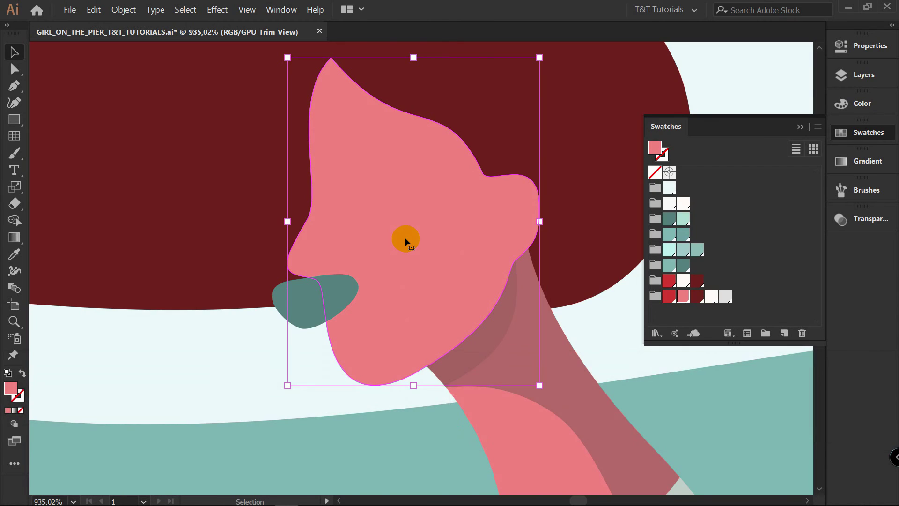
{"action": "right_click", "coordinate": [415, 265]}
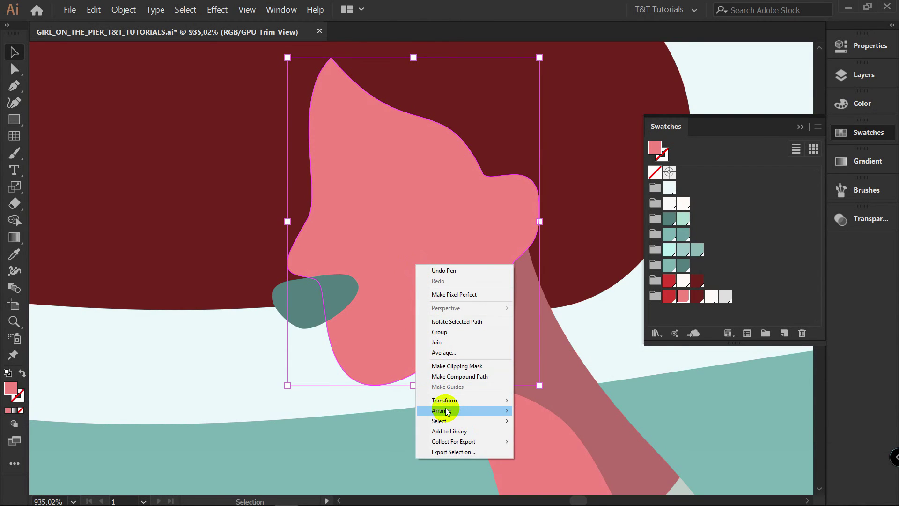
{"action": "mouse_move", "coordinate": [443, 410]}
{"action": "left_click", "coordinate": [548, 411]}
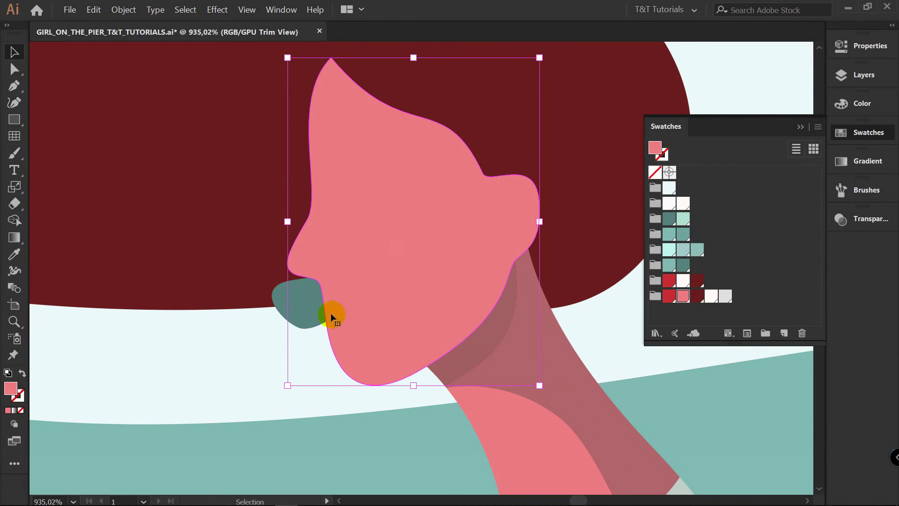
{"action": "left_click", "coordinate": [297, 296], "text": "shift"}
{"action": "right_click", "coordinate": [337, 265]}
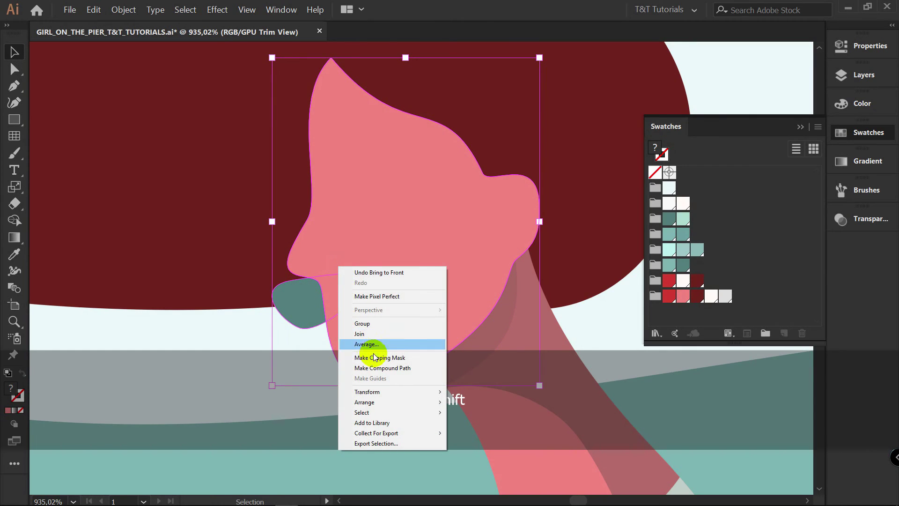
{"action": "left_click", "coordinate": [375, 357]}
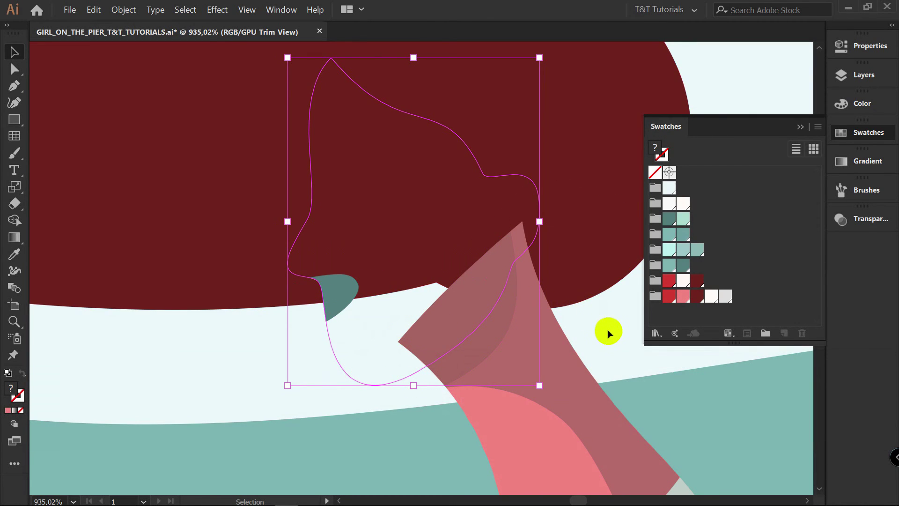
{"action": "left_click", "coordinate": [607, 322]}
- Fill the face's clipping path with the pink skin swatch and sample the neck shadow's appearance onto the shape under the nose
{"action": "key", "text": "a"}
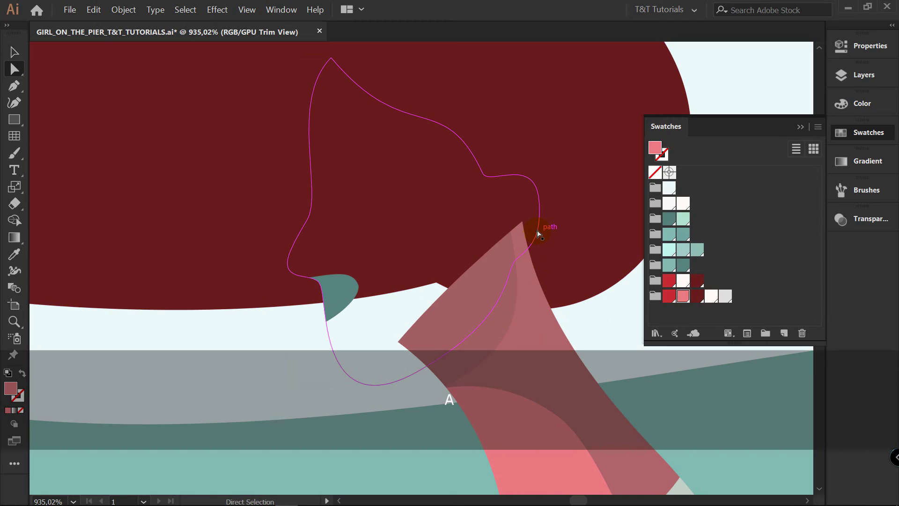
{"action": "left_click", "coordinate": [485, 174]}
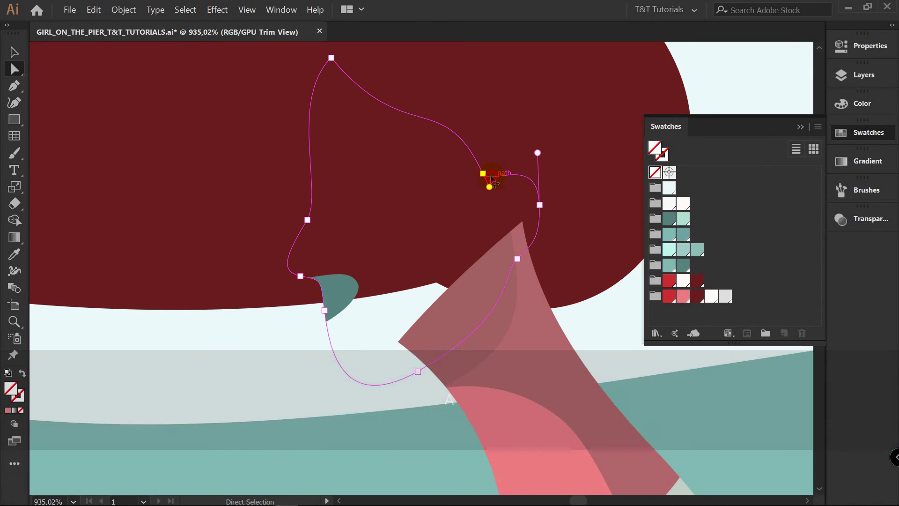
{"action": "left_click", "coordinate": [682, 296]}
{"action": "left_click", "coordinate": [346, 288]}
{"action": "key", "text": "i"}
{"action": "left_click", "coordinate": [541, 317]}
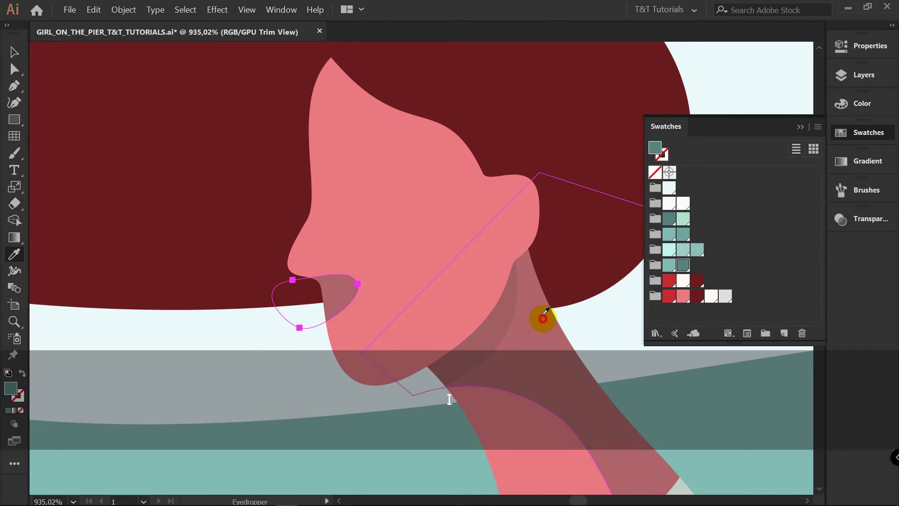
{"action": "key", "text": "v"}
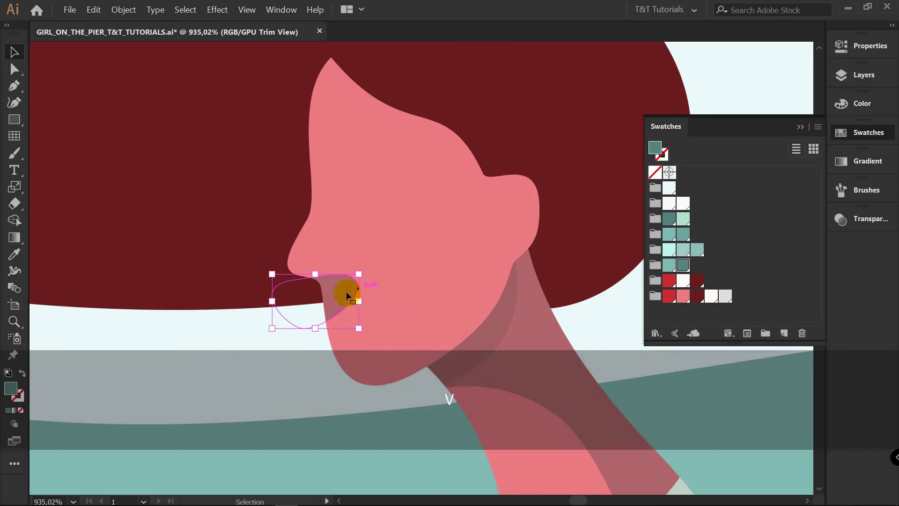
- Lower the opacity of the shadow under the nose to 13%
{"action": "key", "text": "a"}
{"action": "key", "text": "z"}
{"action": "left_click_drag", "start_coordinate": [423, 263], "coordinate": [225, 290]}
{"action": "key", "text": "v"}
{"action": "left_click", "coordinate": [609, 356]}
{"action": "key", "text": "space"}
{"action": "left_click_drag", "start_coordinate": [525, 304], "coordinate": [489, 273]}
{"action": "key", "text": "z"}
{"action": "left_click_drag", "start_coordinate": [396, 234], "coordinate": [644, 225]}
{"action": "key", "text": "a"}
{"action": "left_click", "coordinate": [303, 216]}
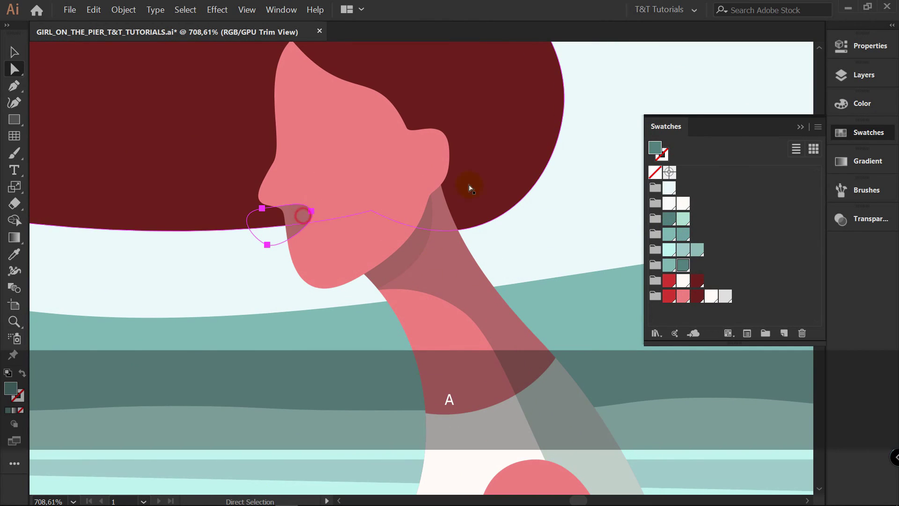
{"action": "left_click", "coordinate": [884, 51]}
{"action": "left_click", "coordinate": [749, 237]}
{"action": "left_click_drag", "start_coordinate": [708, 255], "coordinate": [713, 254]}
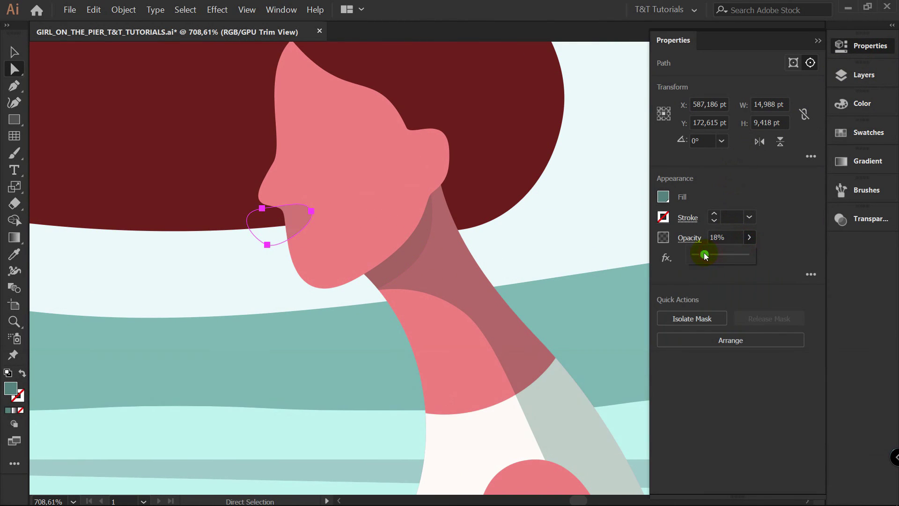
{"action": "left_click", "coordinate": [557, 239]}
{"action": "left_click", "coordinate": [570, 232]}
- Reshape the shadow under the nose into a flatter form by moving its cheek-side anchor and raising its lower anchor
{"action": "key", "text": "z"}
{"action": "left_click_drag", "start_coordinate": [526, 191], "coordinate": [508, 187]}
{"action": "key", "text": "space"}
{"action": "key", "text": "v"}
{"action": "left_click", "coordinate": [618, 215]}
{"action": "key", "text": "z"}
{"action": "left_click_drag", "start_coordinate": [406, 160], "coordinate": [560, 157]}
{"action": "key", "text": "a"}
{"action": "left_click", "coordinate": [297, 265]}
{"action": "left_click_drag", "start_coordinate": [232, 333], "coordinate": [225, 303]}
{"action": "left_click_drag", "start_coordinate": [231, 256], "coordinate": [293, 268]}
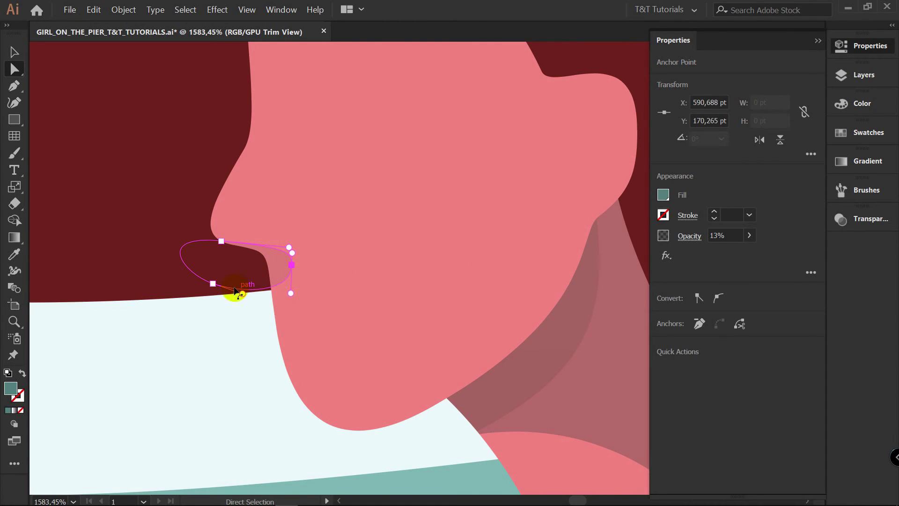
{"action": "left_click_drag", "start_coordinate": [214, 284], "coordinate": [215, 276]}
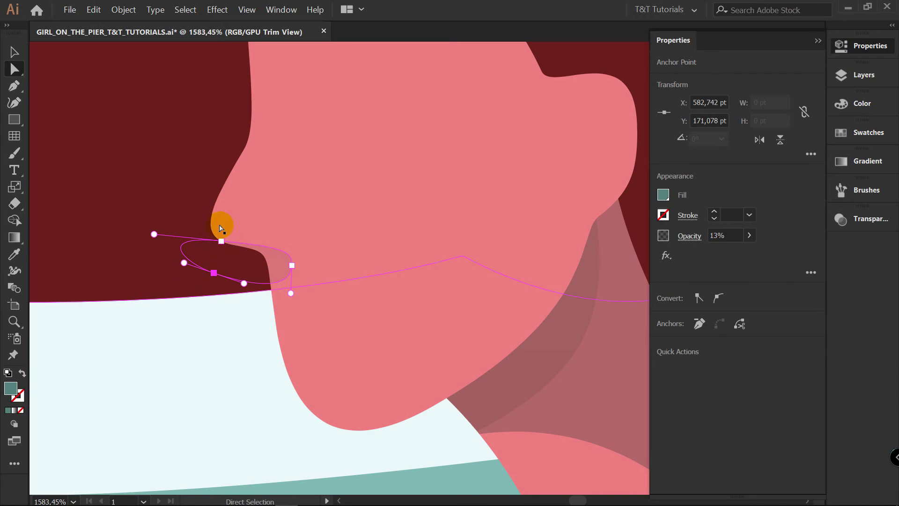
- Slightly raise the opacity of the shadow under the nose and deselect the artwork
{"action": "key", "text": "z"}
{"action": "left_click_drag", "start_coordinate": [539, 207], "coordinate": [481, 216]}
{"action": "key", "text": "a"}
{"action": "left_click", "coordinate": [455, 216]}
{"action": "key", "text": "space"}
{"action": "left_click_drag", "start_coordinate": [520, 193], "coordinate": [415, 220]}
{"action": "key", "text": "v"}
{"action": "left_click_drag", "start_coordinate": [702, 254], "coordinate": [707, 255]}
{"action": "left_click", "coordinate": [455, 398]}
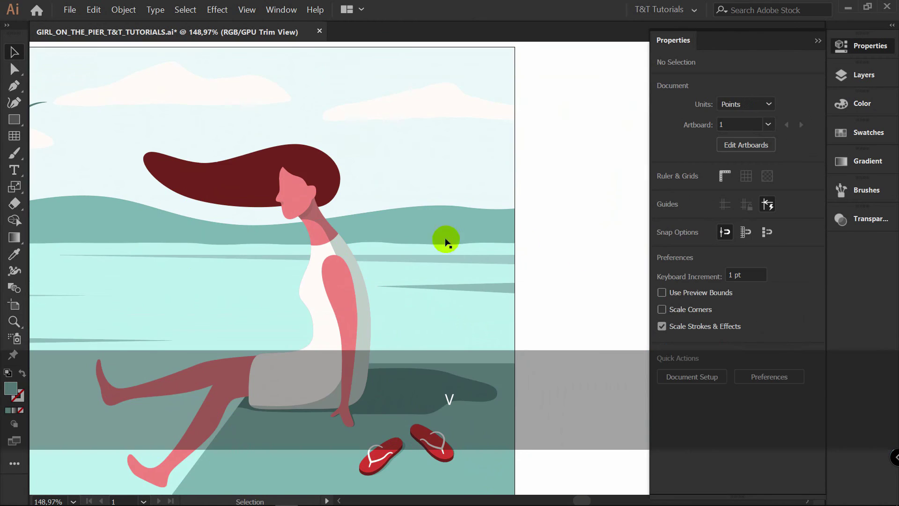
- Adjust the lower anchor of the shadow under the nose and deselect the artwork
{"action": "key", "text": "z"}
{"action": "left_click_drag", "start_coordinate": [286, 196], "coordinate": [484, 190]}
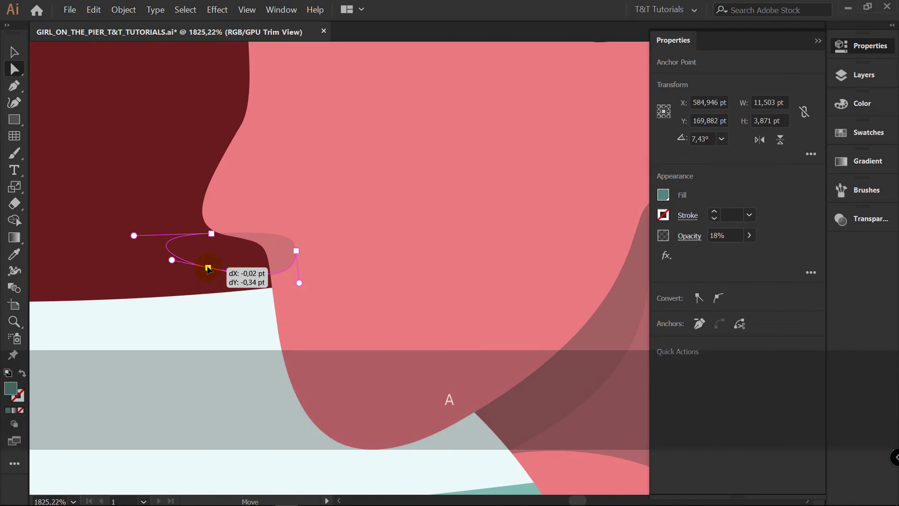
{"action": "left_click_drag", "start_coordinate": [355, 203], "coordinate": [331, 251]}
{"action": "key", "text": "v"}
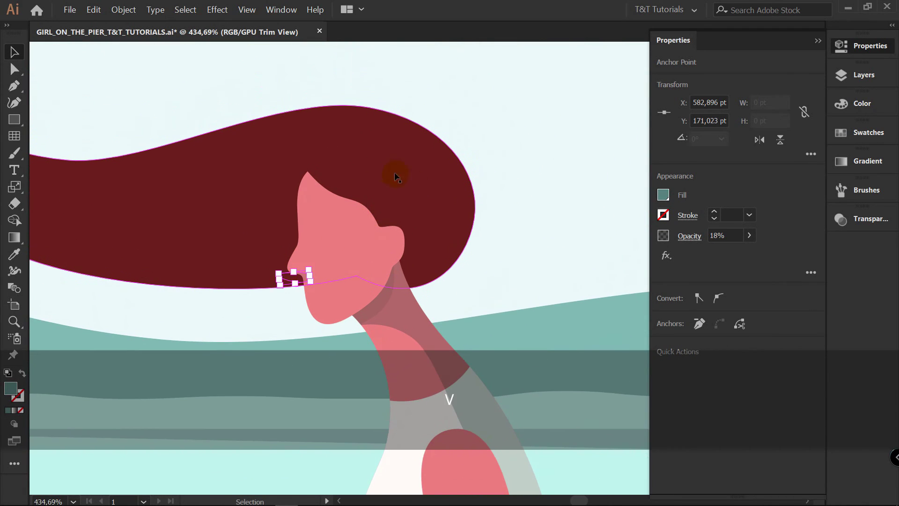
{"action": "left_click", "coordinate": [312, 131]}
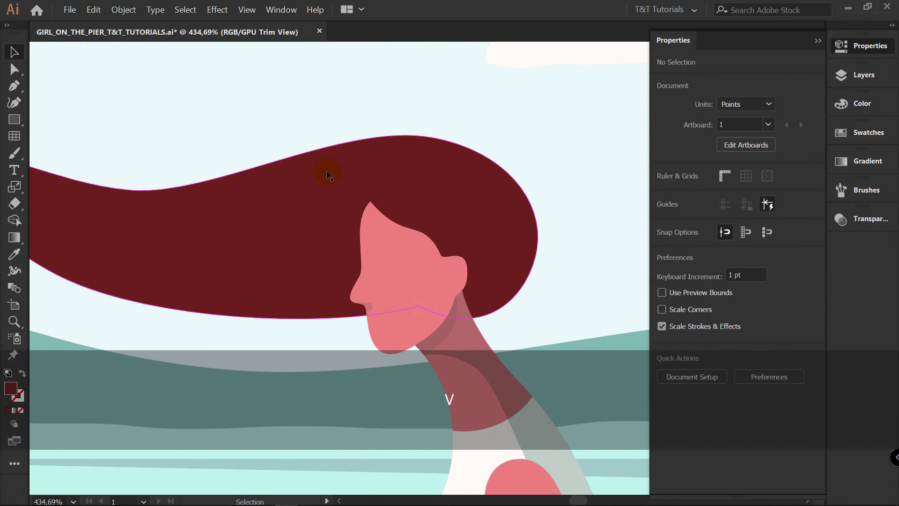
- Draw a closed bright-red highlight shape with the Pen tool, curving along the upper edge of the hair and extending above it
{"action": "key", "text": "z"}
{"action": "left_click_drag", "start_coordinate": [320, 168], "coordinate": [433, 174]}
{"action": "key", "text": "v"}
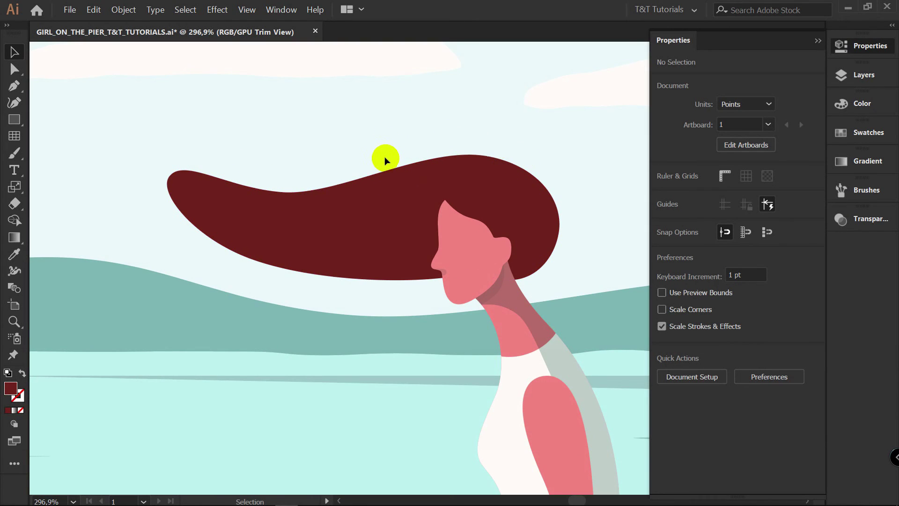
{"action": "left_click", "coordinate": [869, 132]}
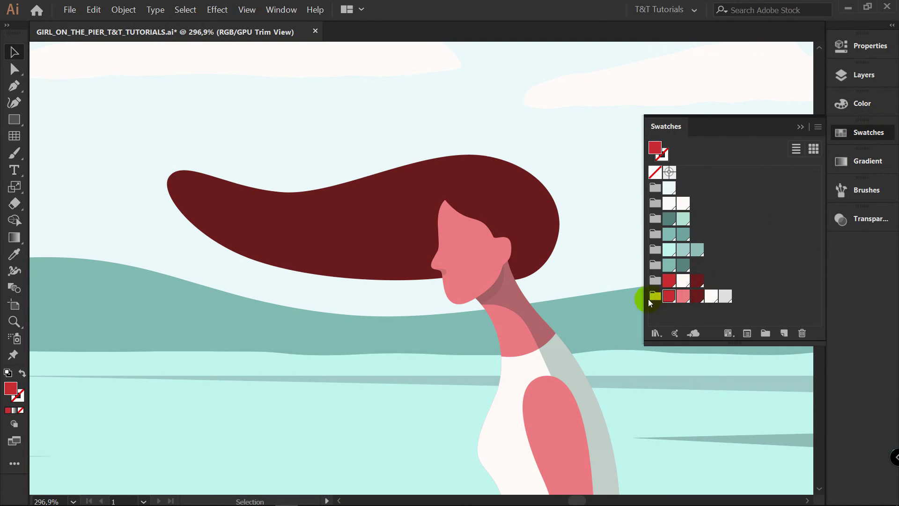
{"action": "key", "text": "p"}
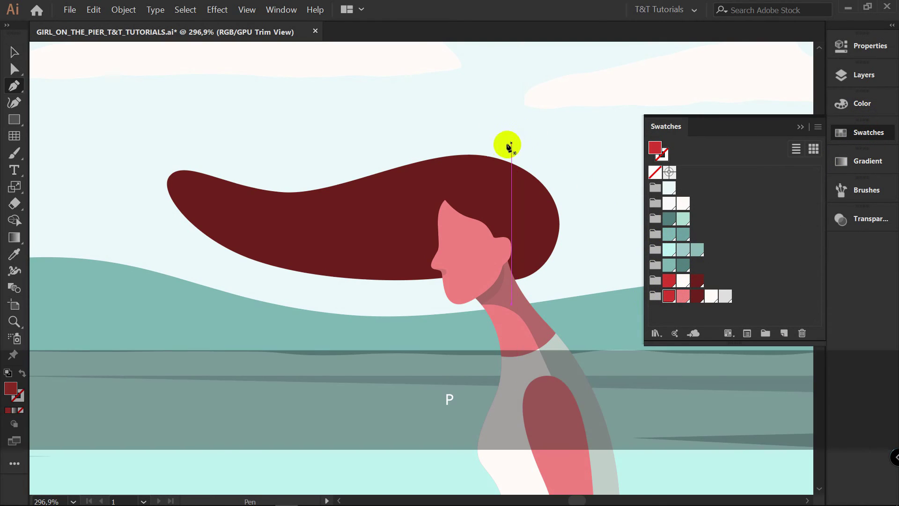
{"action": "left_click_drag", "start_coordinate": [503, 155], "coordinate": [462, 154]}
{"action": "left_click_drag", "start_coordinate": [402, 190], "coordinate": [314, 209]}
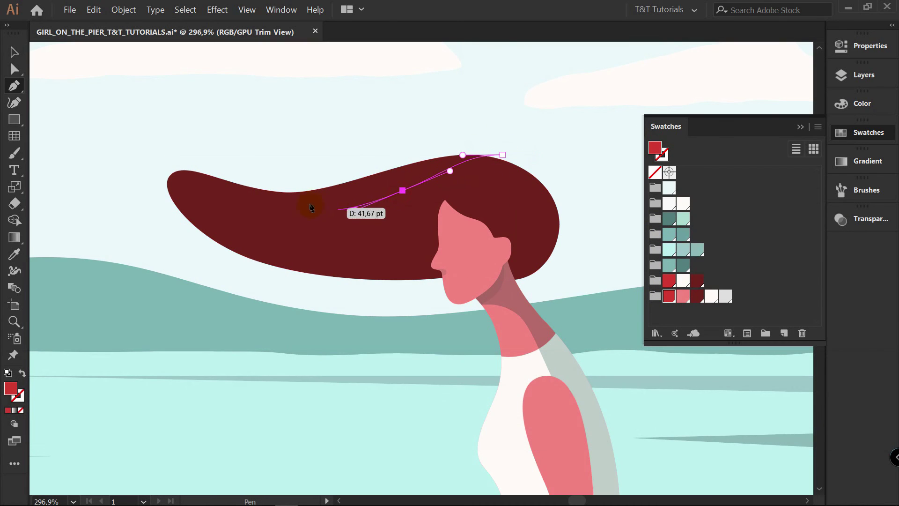
{"action": "left_click_drag", "start_coordinate": [231, 181], "coordinate": [175, 152]}
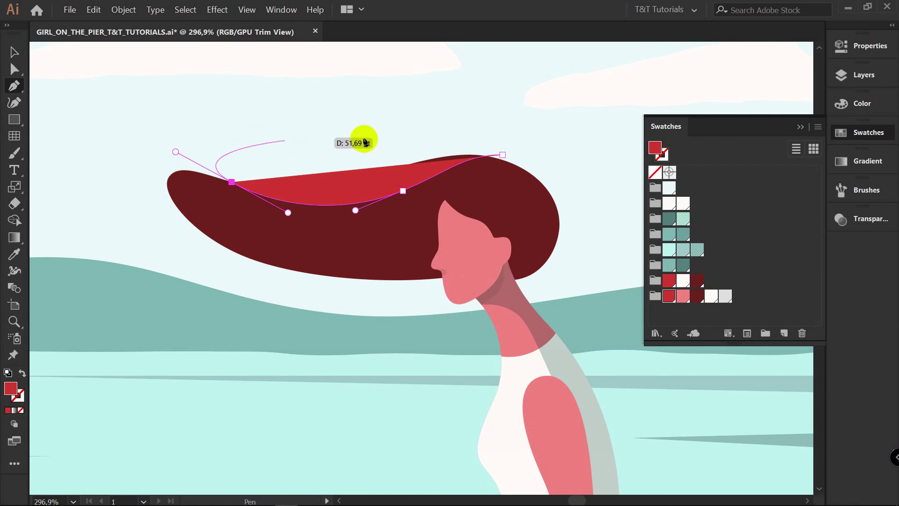
{"action": "left_click_drag", "start_coordinate": [480, 131], "coordinate": [519, 131]}
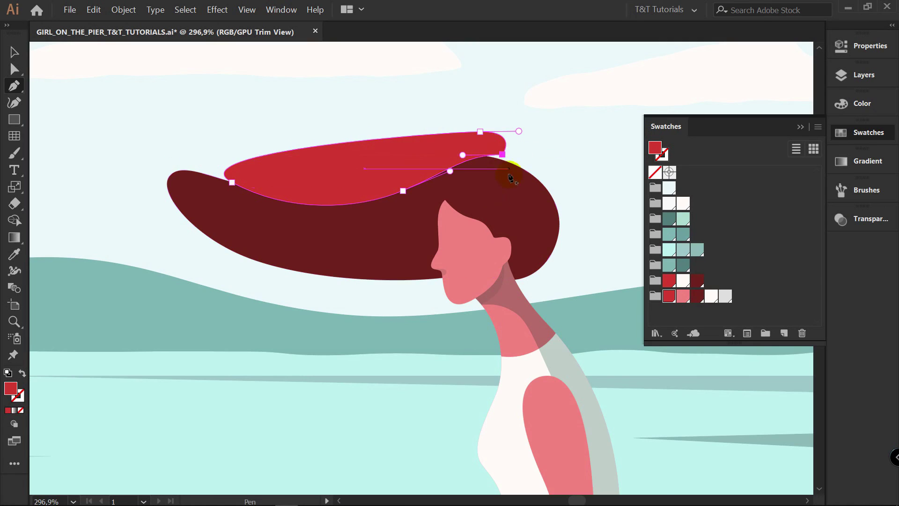
- Bring the hair shape to the front and use it as a clipping mask for the red highlight
{"action": "key", "text": "v"}
{"action": "left_click", "coordinate": [506, 180]}
{"action": "right_click", "coordinate": [525, 193]}
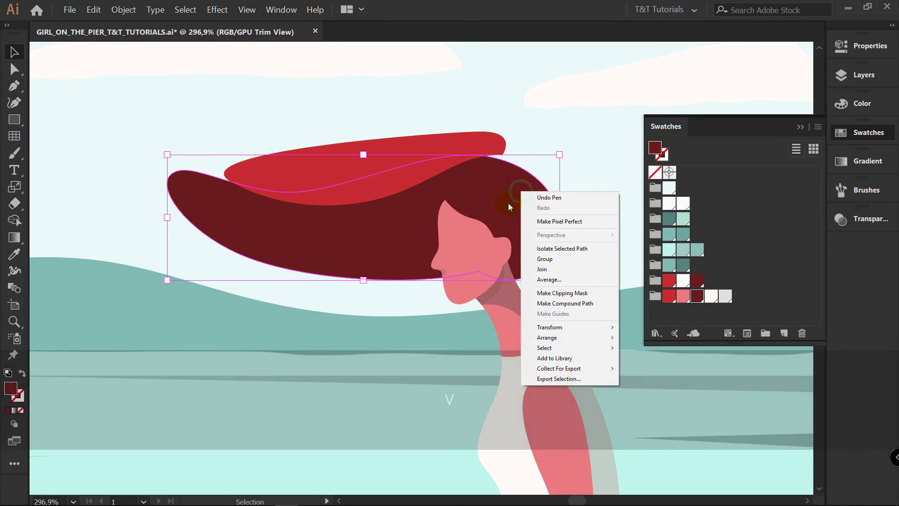
{"action": "mouse_move", "coordinate": [553, 338]}
{"action": "left_click", "coordinate": [648, 338]}
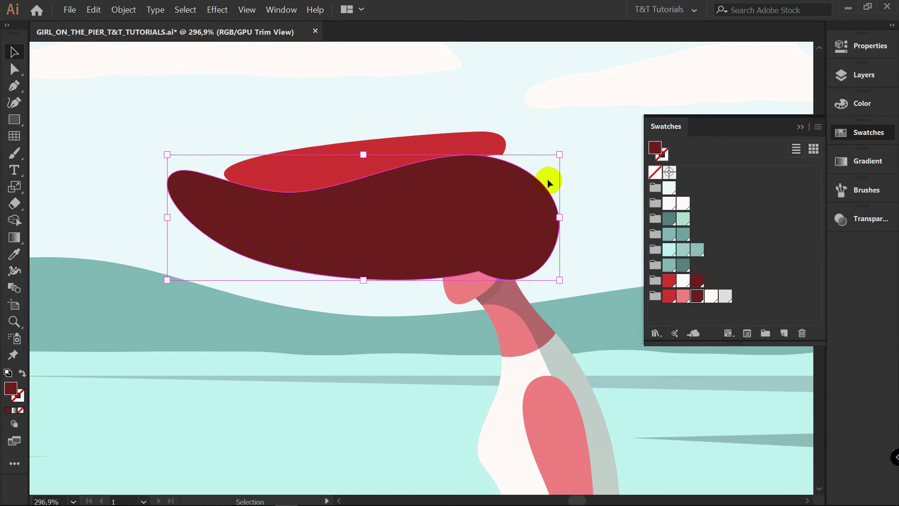
{"action": "left_click", "coordinate": [487, 149], "text": "shift"}
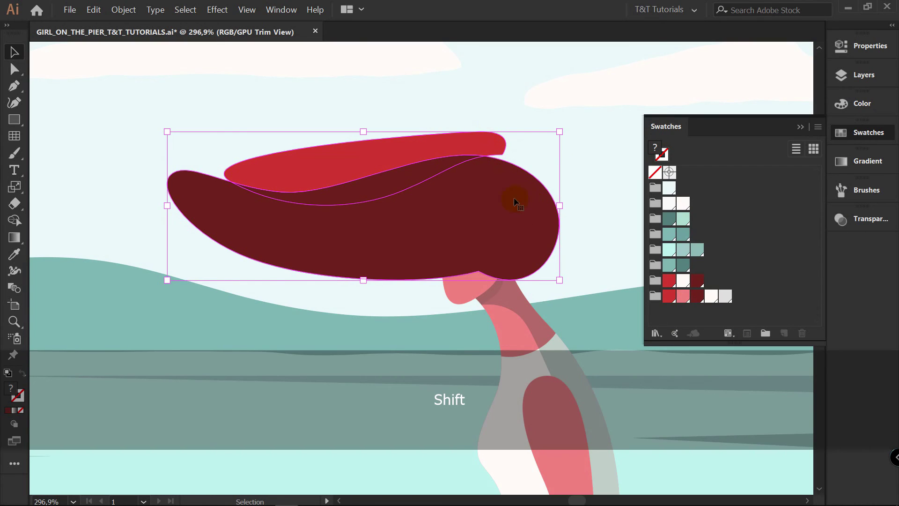
{"action": "right_click", "coordinate": [466, 147]}
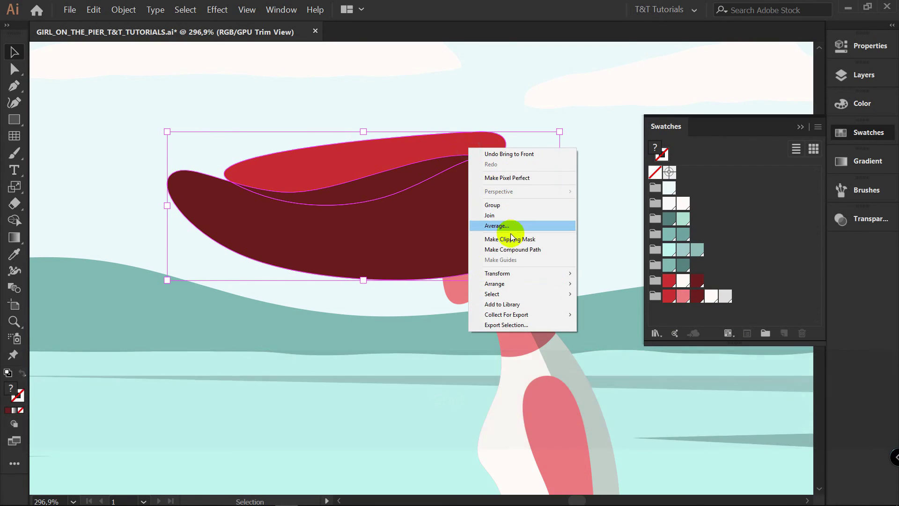
{"action": "left_click", "coordinate": [512, 240]}
{"action": "left_click", "coordinate": [592, 158]}
- Fill the hair's clipping path with the dark red swatch and move the hair clip group below the face clip group
{"action": "key", "text": "a"}
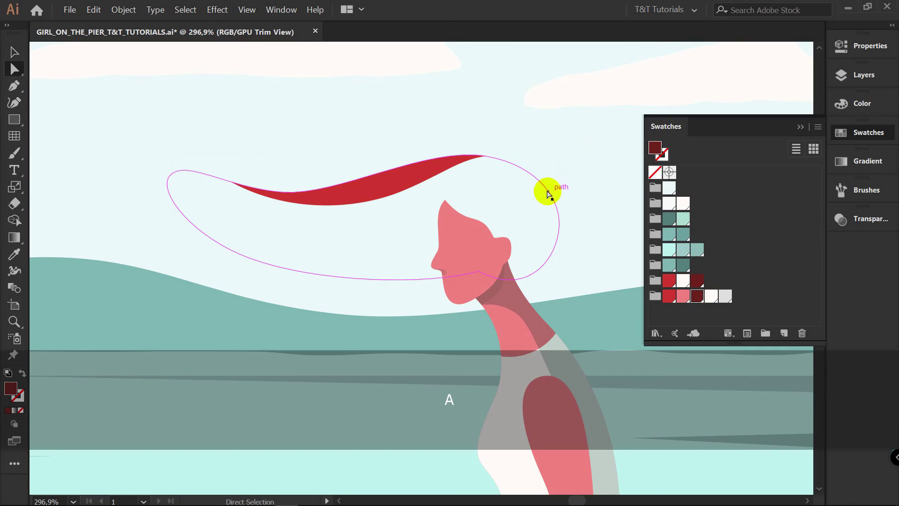
{"action": "left_click", "coordinate": [697, 296]}
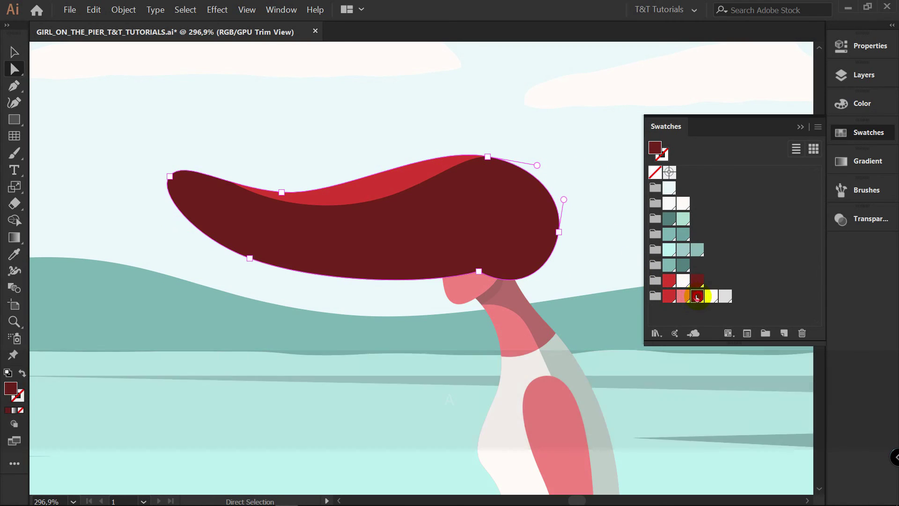
{"action": "key", "text": "v"}
{"action": "key", "text": "F7"}
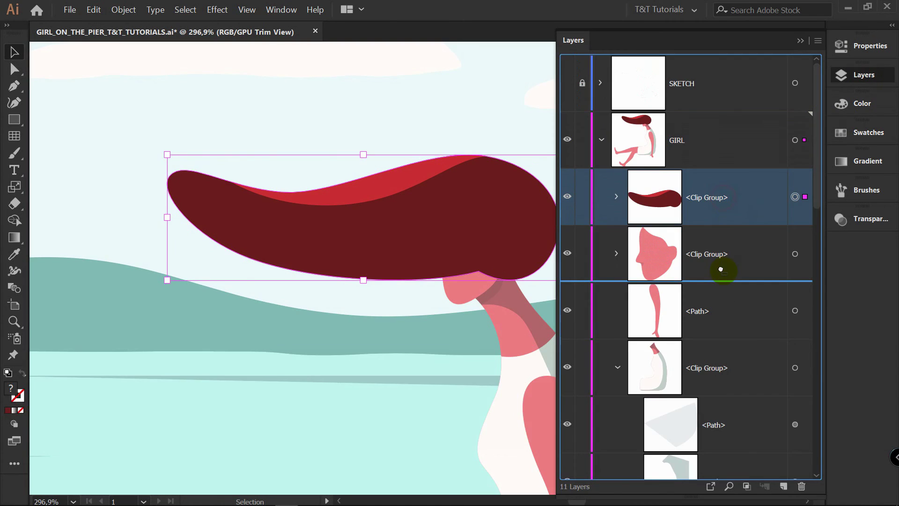
{"action": "left_click_drag", "start_coordinate": [722, 276], "coordinate": [724, 278]}
- Extend the hair highlight toward the hair's tip by moving its tip-side anchor and adjusting that anchor's handle
{"action": "key", "text": "space"}
{"action": "left_click_drag", "start_coordinate": [518, 190], "coordinate": [453, 183]}
{"action": "key", "text": "a"}
{"action": "left_click", "coordinate": [372, 156]}
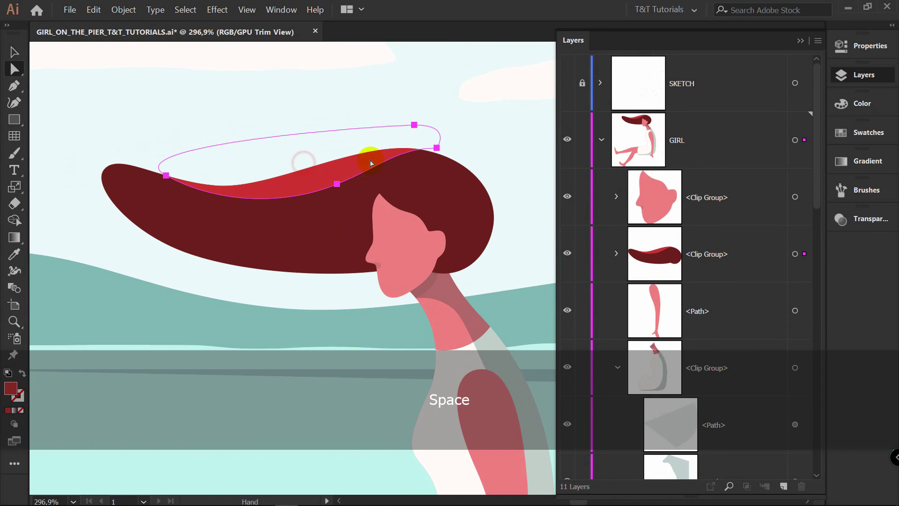
{"action": "left_click_drag", "start_coordinate": [166, 176], "coordinate": [137, 170]}
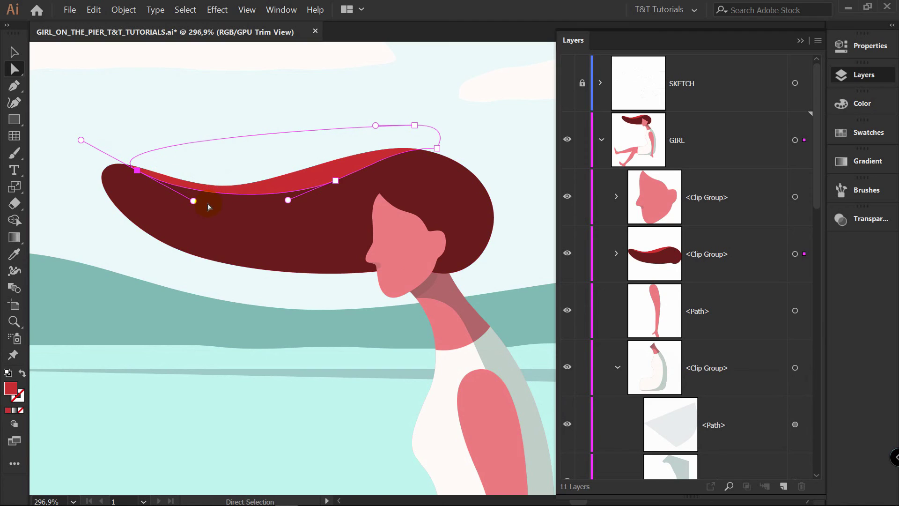
{"action": "left_click_drag", "start_coordinate": [194, 201], "coordinate": [203, 211]}
{"action": "left_click_drag", "start_coordinate": [139, 174], "coordinate": [143, 171]}
- Smooth the hair highlight's lower curve by repositioning its middle anchor and the end anchor above the head
{"action": "key", "text": "z"}
{"action": "left_click_drag", "start_coordinate": [374, 148], "coordinate": [421, 151]}
{"action": "left_click_drag", "start_coordinate": [351, 144], "coordinate": [351, 167]}
{"action": "key", "text": "a"}
{"action": "left_click_drag", "start_coordinate": [398, 147], "coordinate": [413, 146]}
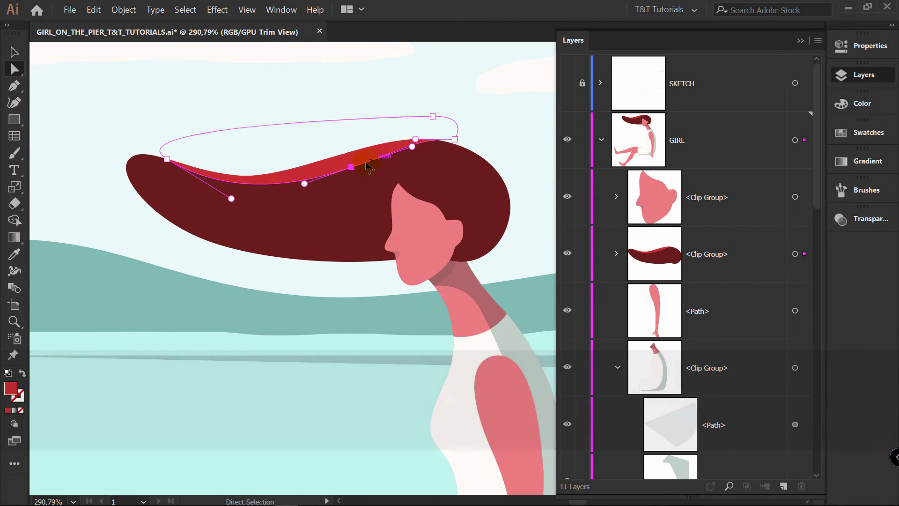
{"action": "left_click_drag", "start_coordinate": [351, 167], "coordinate": [322, 171]}
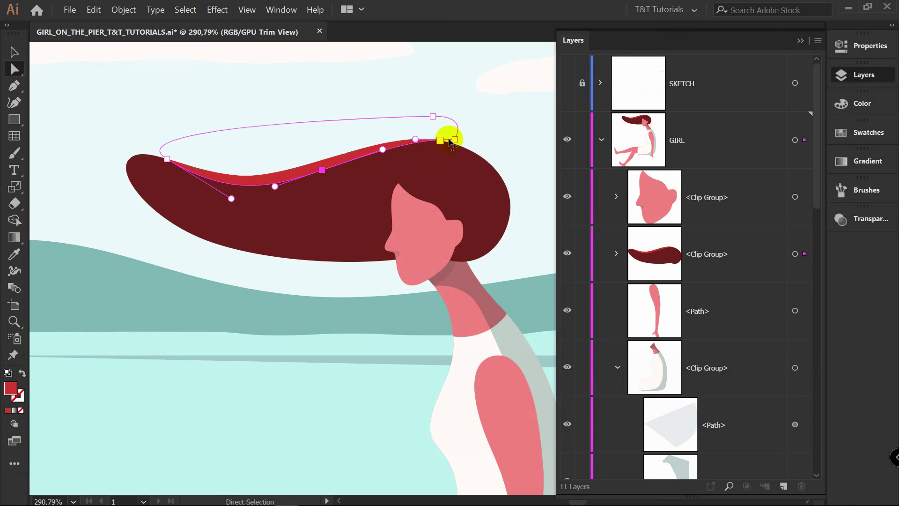
{"action": "left_click_drag", "start_coordinate": [456, 140], "coordinate": [458, 146]}
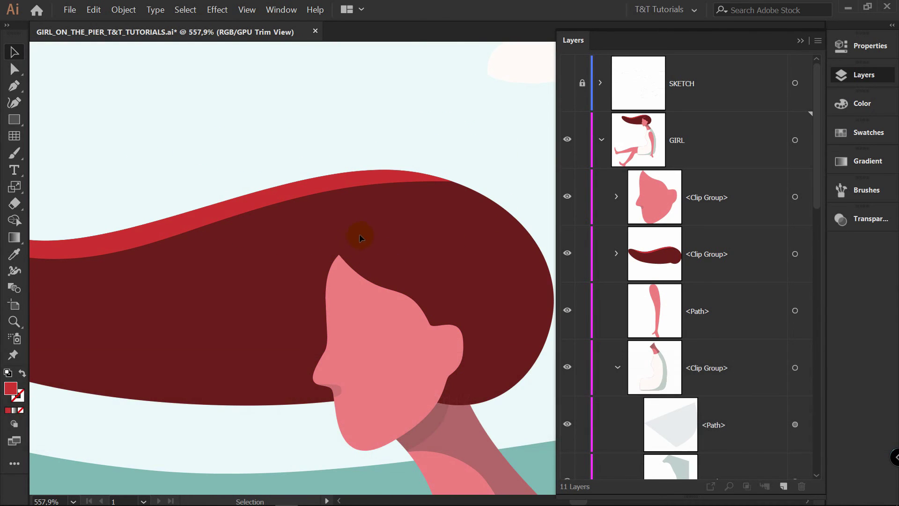
- Draw a short curved hair strand from the forehead's peak with a red stroke and no fill
{"action": "key", "text": "p"}
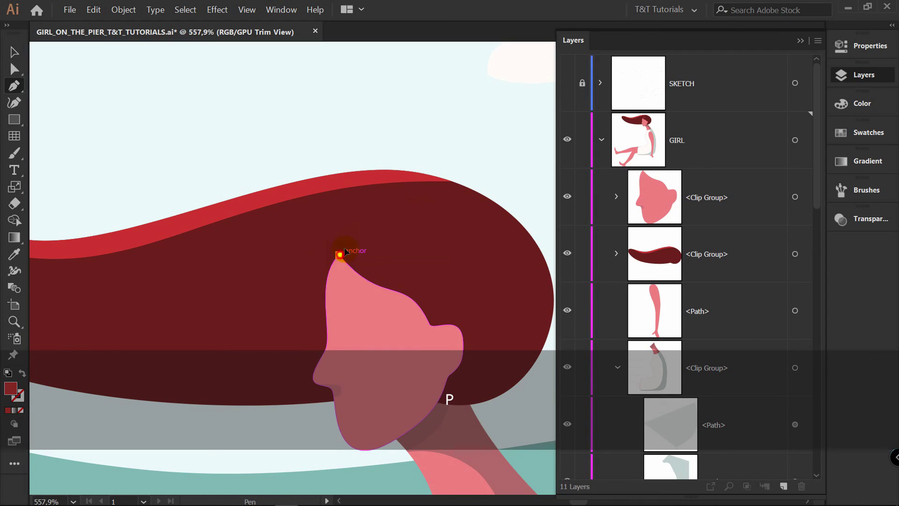
{"action": "left_click_drag", "start_coordinate": [339, 255], "coordinate": [352, 241]}
{"action": "left_click_drag", "start_coordinate": [411, 225], "coordinate": [448, 224]}
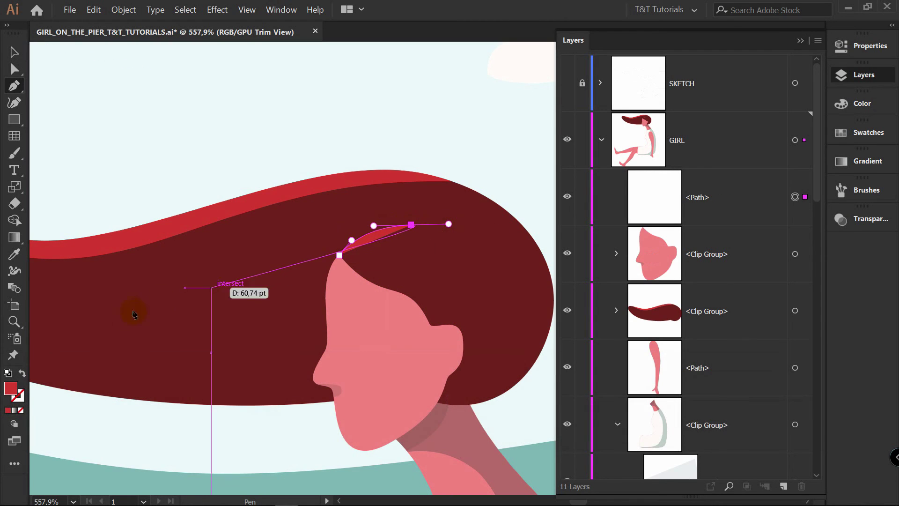
{"action": "left_click", "coordinate": [22, 373]}
{"action": "key", "text": "v"}
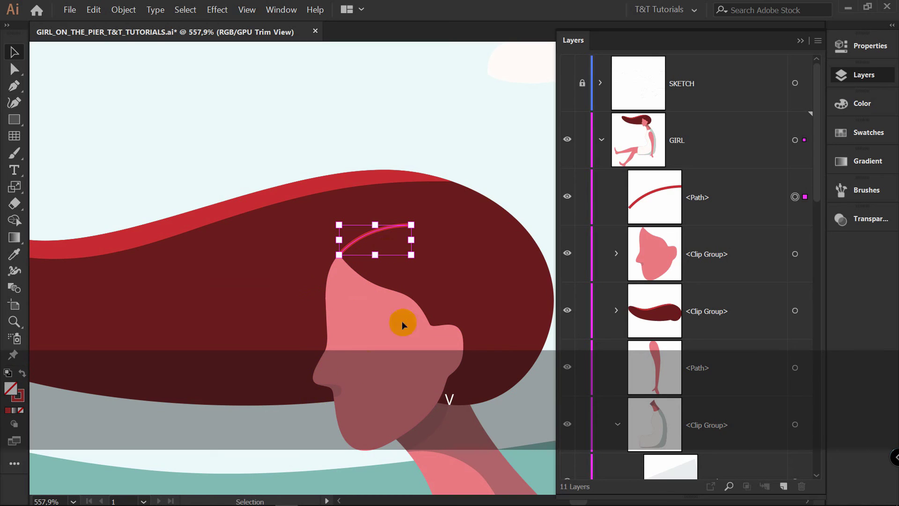
{"action": "key", "text": "space"}
{"action": "left_click_drag", "start_coordinate": [436, 268], "coordinate": [429, 242]}
{"action": "key", "text": "v"}
{"action": "left_click", "coordinate": [277, 412]}
- Check the curved hair strand in the full illustration and delete it
{"action": "key", "text": "z"}
{"action": "left_click_drag", "start_coordinate": [409, 307], "coordinate": [206, 313]}
{"action": "key", "text": "space"}
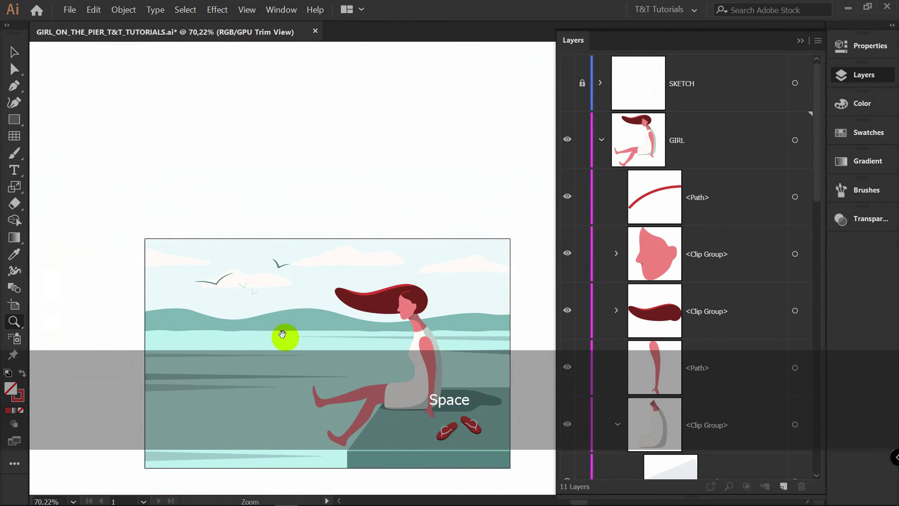
{"action": "left_click_drag", "start_coordinate": [272, 334], "coordinate": [246, 232]}
{"action": "key", "text": "v"}
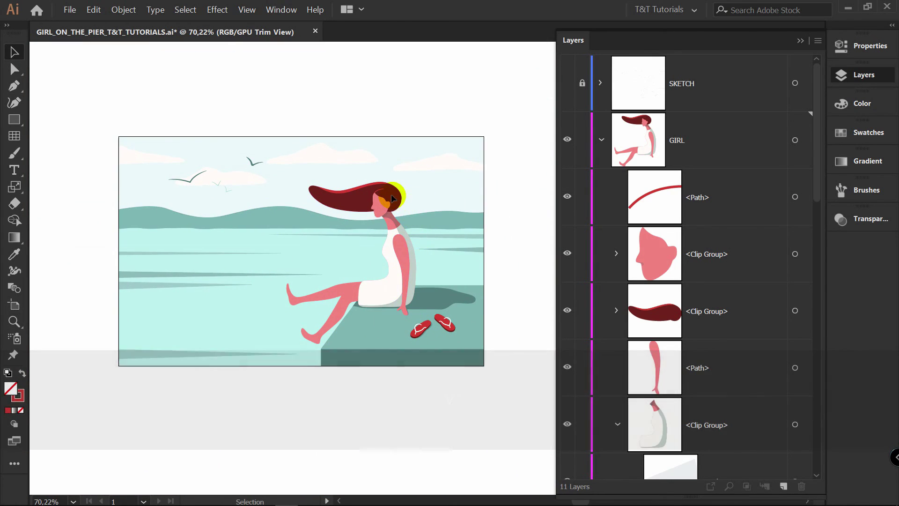
{"action": "key", "text": "z"}
{"action": "left_click_drag", "start_coordinate": [382, 200], "coordinate": [417, 241]}
{"action": "key", "text": "v"}
{"action": "left_click", "coordinate": [376, 176]}
{"action": "key", "text": "Delete"}
- Draw a closed arm shadow outline with the Pen tool, running down the arm to the hand and back around behind it
{"action": "key", "text": "v"}
{"action": "key", "text": "p"}
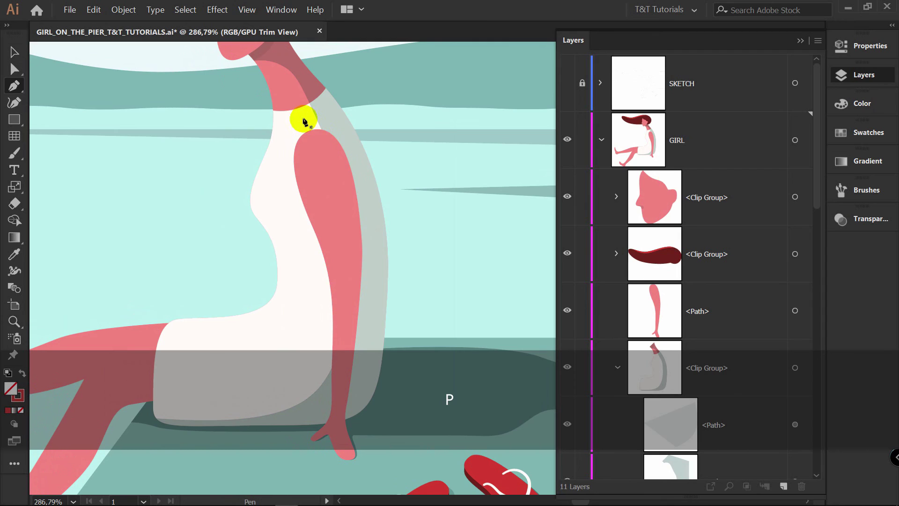
{"action": "left_click_drag", "start_coordinate": [325, 146], "coordinate": [325, 145]}
{"action": "left_click_drag", "start_coordinate": [369, 307], "coordinate": [347, 257]}
{"action": "left_click_drag", "start_coordinate": [340, 359], "coordinate": [345, 380]}
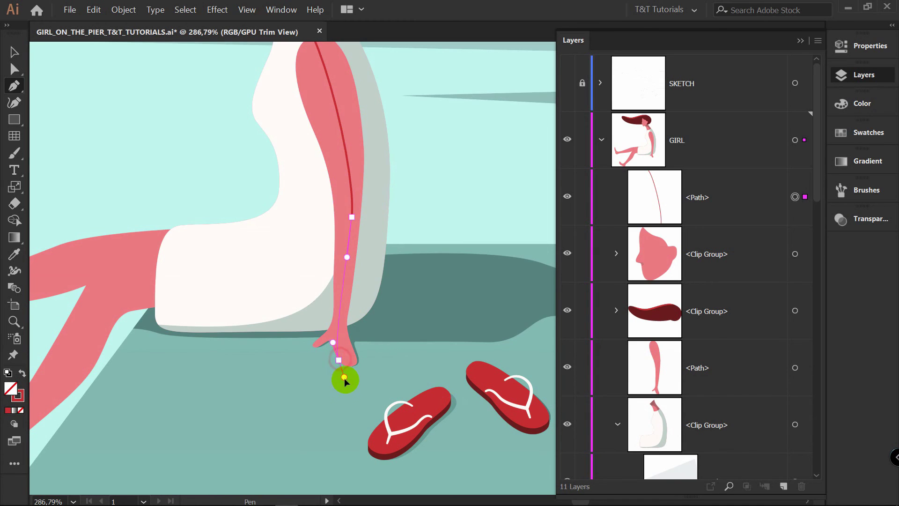
{"action": "left_click_drag", "start_coordinate": [404, 391], "coordinate": [428, 147]}
{"action": "left_click", "coordinate": [428, 146]}
{"action": "key", "text": "space"}
{"action": "left_click_drag", "start_coordinate": [411, 107], "coordinate": [425, 262]}
{"action": "left_click_drag", "start_coordinate": [321, 182], "coordinate": [209, 187]}
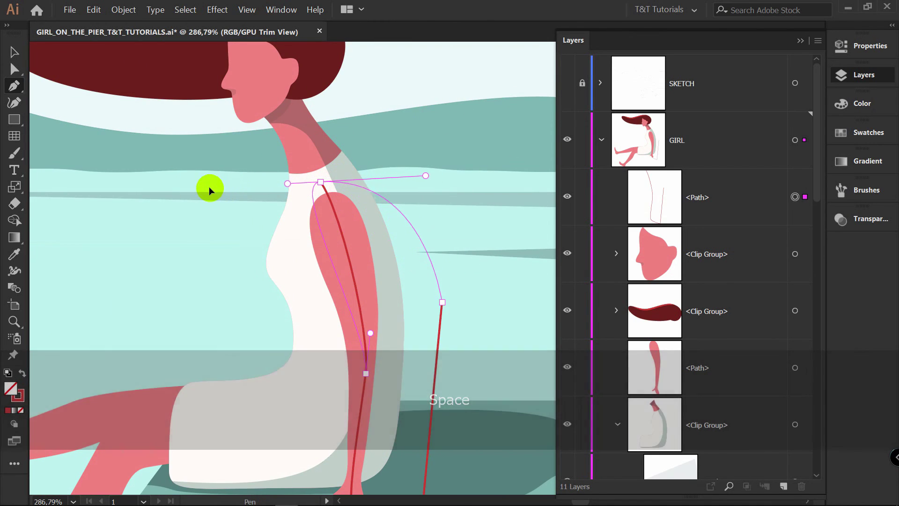
- Apply the neck shadow's appearance to the arm shadow outline with the Eyedropper
{"action": "key", "text": "v"}
{"action": "left_click_drag", "start_coordinate": [431, 237], "coordinate": [432, 200]}
{"action": "key", "text": "i"}
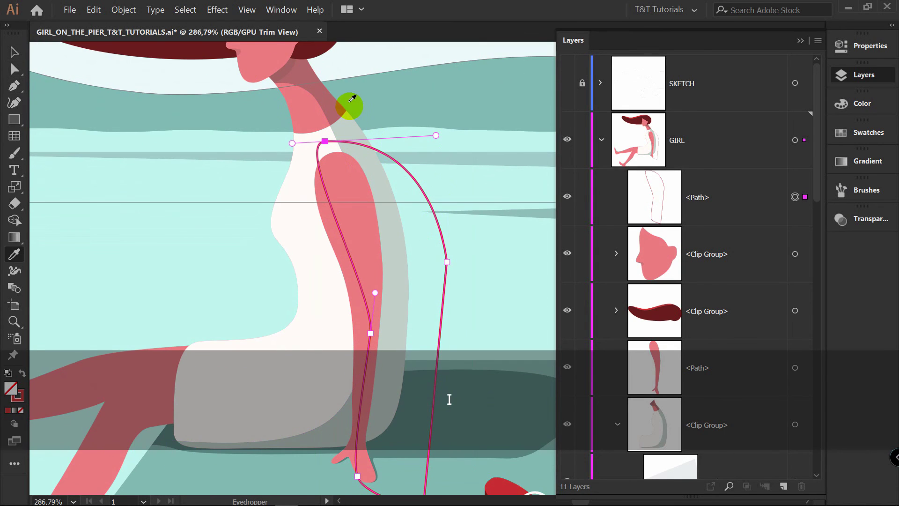
{"action": "left_click", "coordinate": [335, 97]}
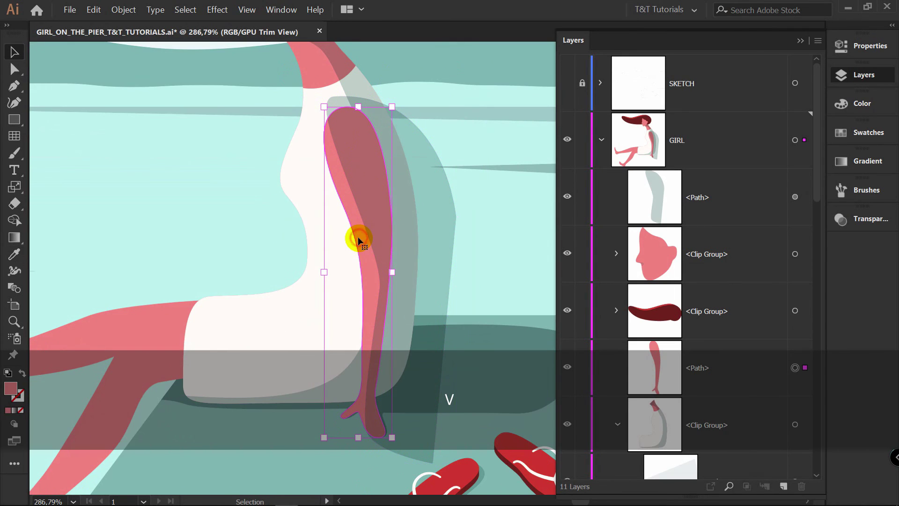
- Bring the arm shape to the front and use it as a clipping mask for the arm shadow
{"action": "right_click", "coordinate": [358, 239]}
{"action": "left_click", "coordinate": [403, 386]}
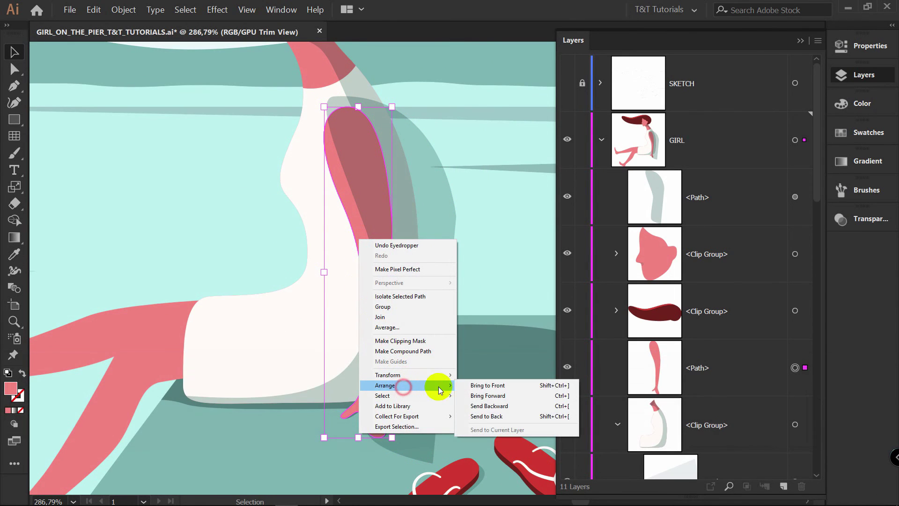
{"action": "left_click", "coordinate": [487, 385]}
{"action": "key", "text": "v"}
{"action": "left_click", "coordinate": [431, 245], "text": "shift"}
{"action": "right_click", "coordinate": [431, 230]}
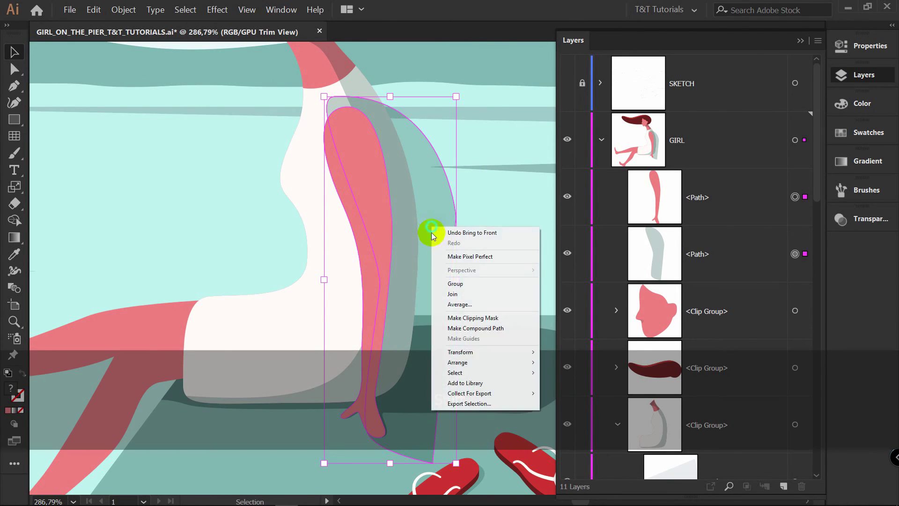
{"action": "left_click", "coordinate": [473, 317]}
- Fill the arm's clipping path with the pink skin swatch and deselect it
{"action": "key", "text": "a"}
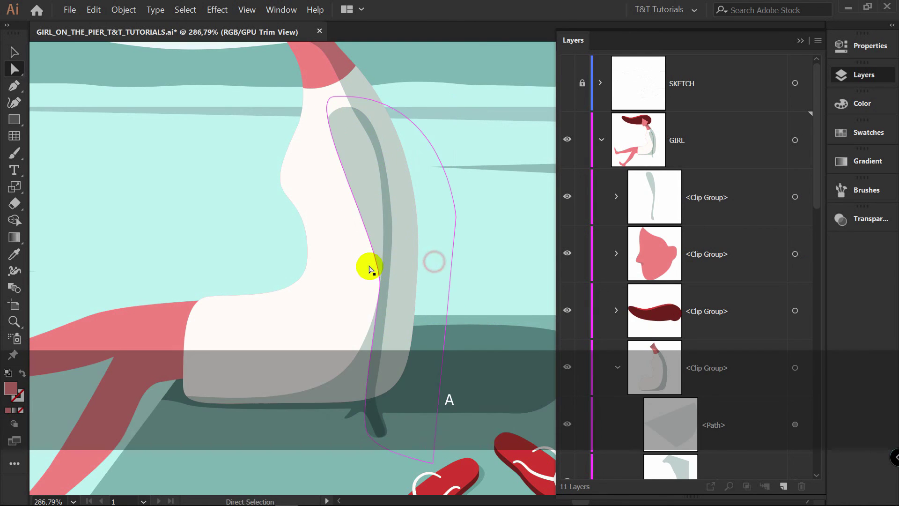
{"action": "left_click", "coordinate": [365, 268]}
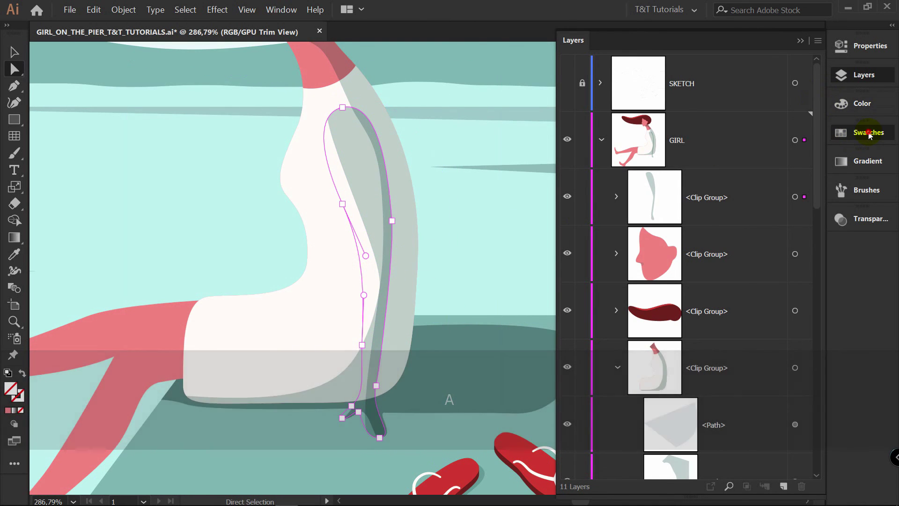
{"action": "left_click", "coordinate": [869, 133]}
{"action": "left_click", "coordinate": [684, 297]}
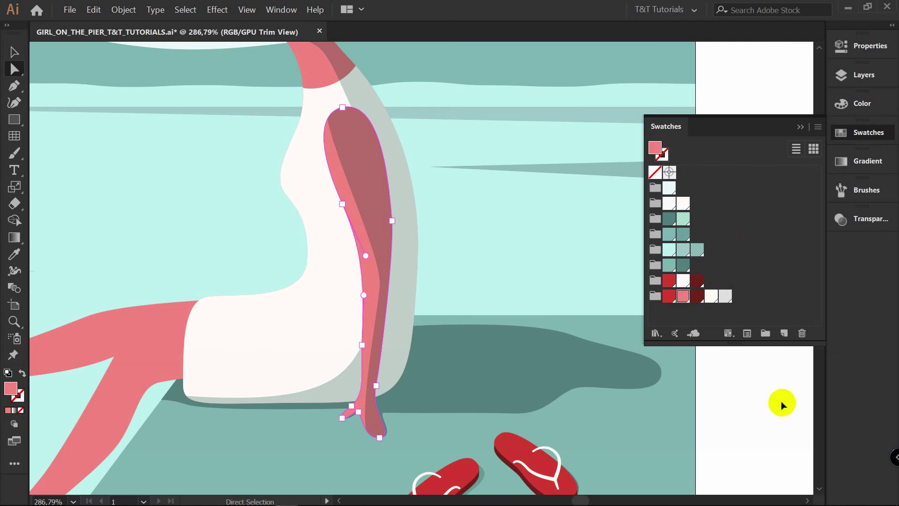
{"action": "key", "text": "v"}
{"action": "left_click", "coordinate": [759, 395]}
- Bend the arm shadow's inner edge toward the back of the arm to narrow the shadow
{"action": "key", "text": "a"}
{"action": "left_click", "coordinate": [381, 203]}
{"action": "left_click", "coordinate": [380, 286]}
{"action": "left_click_drag", "start_coordinate": [381, 286], "coordinate": [385, 250]}
- Move the arm shadow's top anchor to where the dress shadow meets the shoulder and adjust its handles to follow the shoulder curve
{"action": "key", "text": "z"}
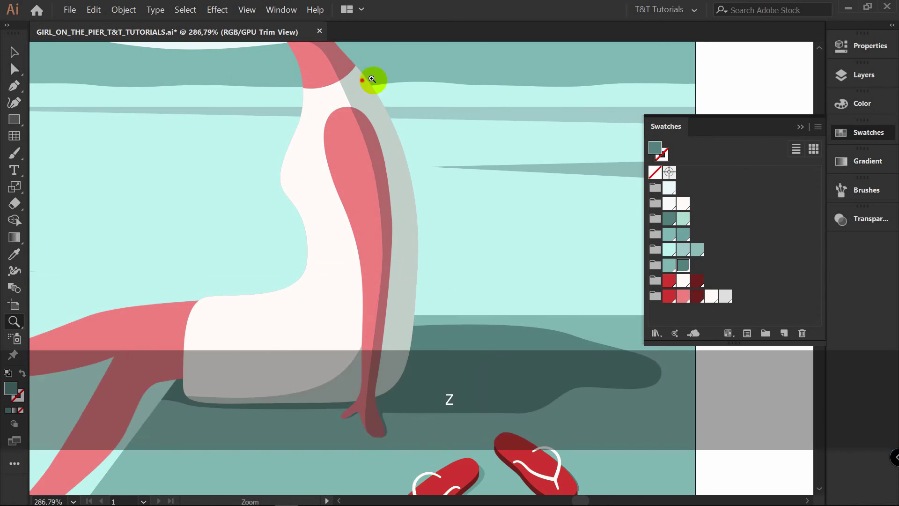
{"action": "left_click_drag", "start_coordinate": [363, 80], "coordinate": [417, 80]}
{"action": "key", "text": "a"}
{"action": "left_click_drag", "start_coordinate": [340, 240], "coordinate": [302, 209]}
{"action": "left_click_drag", "start_coordinate": [357, 128], "coordinate": [310, 222]}
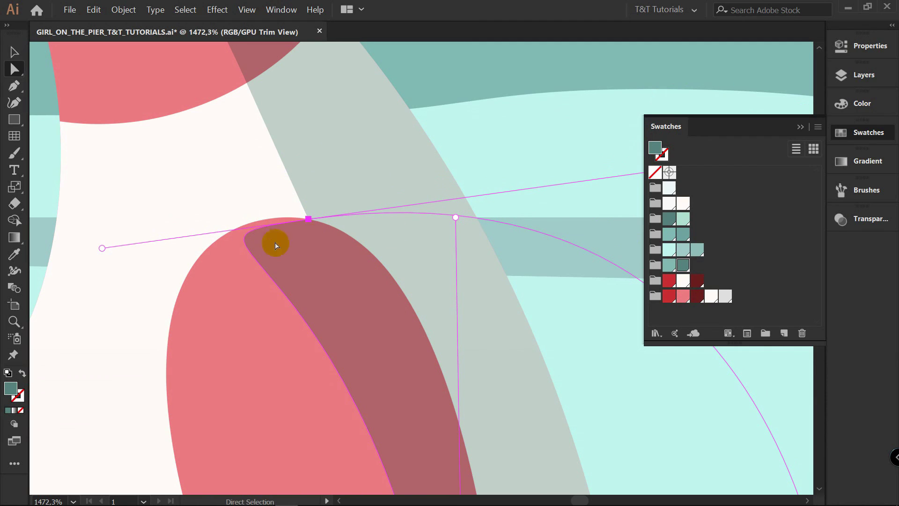
{"action": "left_click_drag", "start_coordinate": [101, 248], "coordinate": [218, 272]}
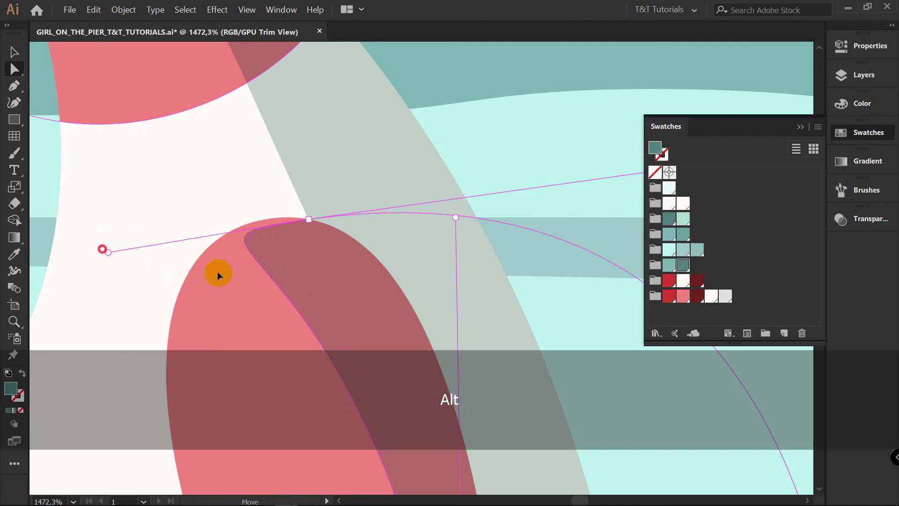
{"action": "left_click_drag", "start_coordinate": [365, 289], "coordinate": [364, 288]}
{"action": "left_click_drag", "start_coordinate": [456, 218], "coordinate": [432, 231]}
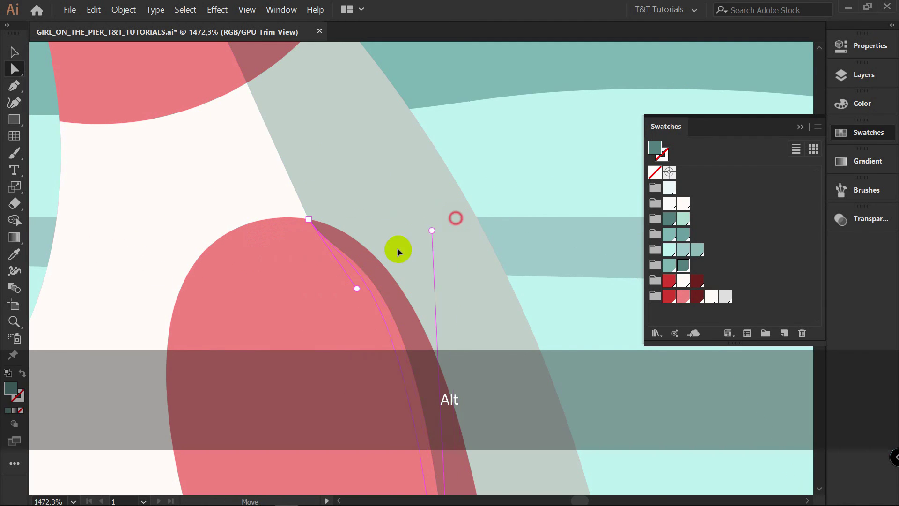
{"action": "left_click_drag", "start_coordinate": [355, 280], "coordinate": [354, 282]}
- Smooth the arm shadow's inner edge along the upper arm by reshaping the curve below the shoulder
{"action": "key", "text": "z"}
{"action": "left_click_drag", "start_coordinate": [444, 251], "coordinate": [253, 225]}
{"action": "key", "text": "space"}
{"action": "left_click_drag", "start_coordinate": [414, 261], "coordinate": [436, 188]}
{"action": "key", "text": "z"}
{"action": "key", "text": "a"}
{"action": "left_click", "coordinate": [349, 178]}
{"action": "left_click_drag", "start_coordinate": [352, 188], "coordinate": [384, 274]}
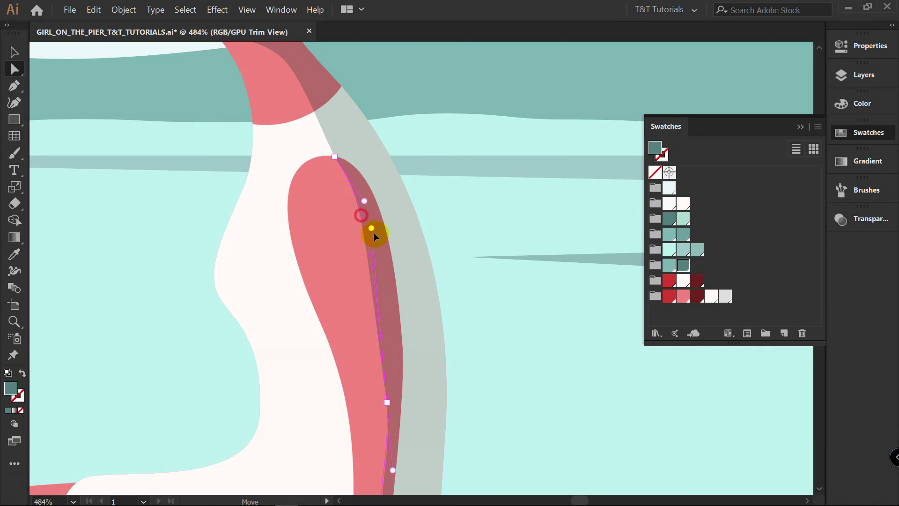
{"action": "left_click_drag", "start_coordinate": [375, 251], "coordinate": [375, 251]}
- Reshape the arm shadow's lower edge so it runs along the forearm and wrist to the hand
{"action": "key", "text": "z"}
{"action": "left_click_drag", "start_coordinate": [439, 263], "coordinate": [372, 267]}
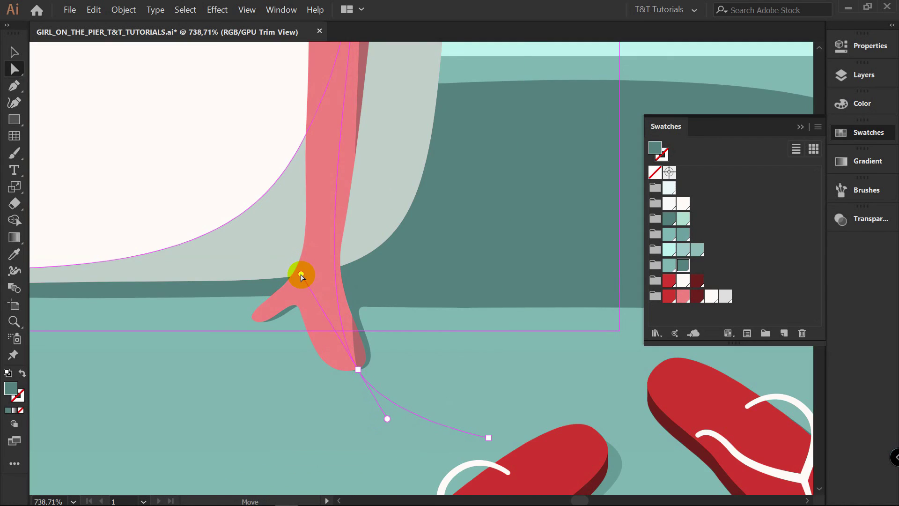
{"action": "left_click_drag", "start_coordinate": [301, 275], "coordinate": [301, 274]}
{"action": "key", "text": "p"}
{"action": "left_click_drag", "start_coordinate": [335, 198], "coordinate": [331, 253]}
{"action": "left_click_drag", "start_coordinate": [328, 328], "coordinate": [327, 323]}
{"action": "left_click", "coordinate": [331, 255]}
{"action": "left_click", "coordinate": [357, 371], "text": "shift"}
{"action": "left_click_drag", "start_coordinate": [359, 372], "coordinate": [370, 361]}
- Adjust the lower leg shadow's anchor beneath the foot and deselect the shadow
{"action": "key", "text": "v"}
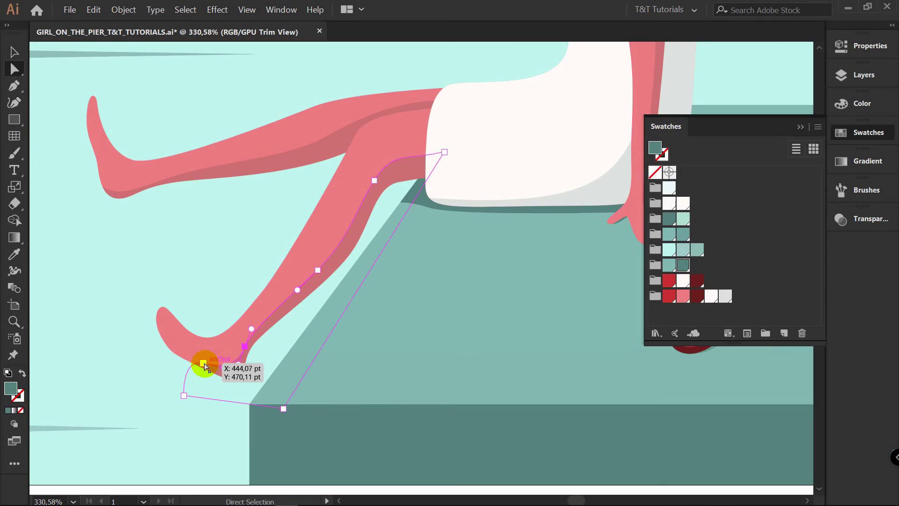
{"action": "left_click_drag", "start_coordinate": [209, 367], "coordinate": [234, 373]}
{"action": "left_click", "coordinate": [188, 433]}
- Examine the shading on the girl's legs, dress and arm and the cast shadow on the pier
{"action": "key", "text": "z"}
{"action": "left_click_drag", "start_coordinate": [373, 236], "coordinate": [202, 236]}
{"action": "key", "text": "space"}
{"action": "left_click_drag", "start_coordinate": [425, 147], "coordinate": [333, 265]}
{"action": "key", "text": "z"}
{"action": "left_click_drag", "start_coordinate": [348, 207], "coordinate": [311, 209]}
{"action": "key", "text": "space"}
{"action": "left_click_drag", "start_coordinate": [446, 187], "coordinate": [490, 231]}
{"action": "key", "text": "z"}
{"action": "left_click_drag", "start_coordinate": [480, 341], "coordinate": [480, 233]}
{"action": "key", "text": "space"}
{"action": "key", "text": "z"}
{"action": "left_click_drag", "start_coordinate": [435, 259], "coordinate": [490, 253]}
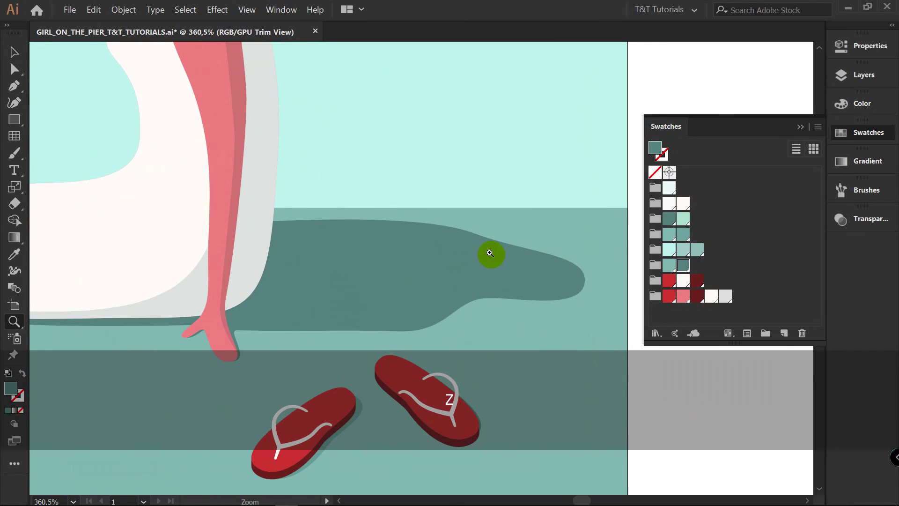
- Collapse and lock the GIRL layer, and unlock the PIER layer
{"action": "left_click", "coordinate": [885, 76]}
{"action": "key", "text": "space"}
{"action": "left_click_drag", "start_coordinate": [445, 279], "coordinate": [401, 269]}
{"action": "key", "text": "z"}
{"action": "left_click_drag", "start_coordinate": [444, 243], "coordinate": [395, 245]}
{"action": "key", "text": "v"}
{"action": "key", "text": "space"}
{"action": "left_click_drag", "start_coordinate": [451, 226], "coordinate": [399, 235]}
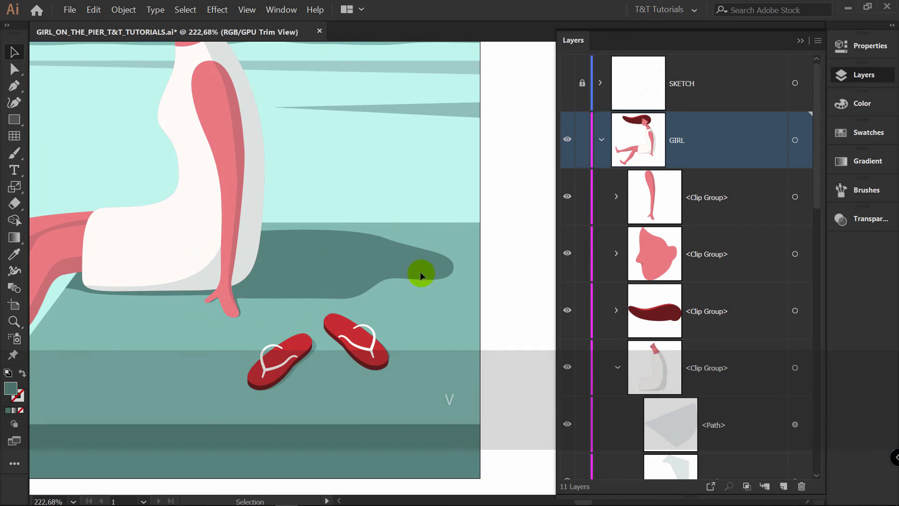
{"action": "scroll", "coordinate": [729, 299], "scroll_direction": "down", "scroll_amount": 3}
{"action": "scroll", "coordinate": [729, 300], "scroll_direction": "up", "scroll_amount": 3}
{"action": "left_click", "coordinate": [601, 139]}
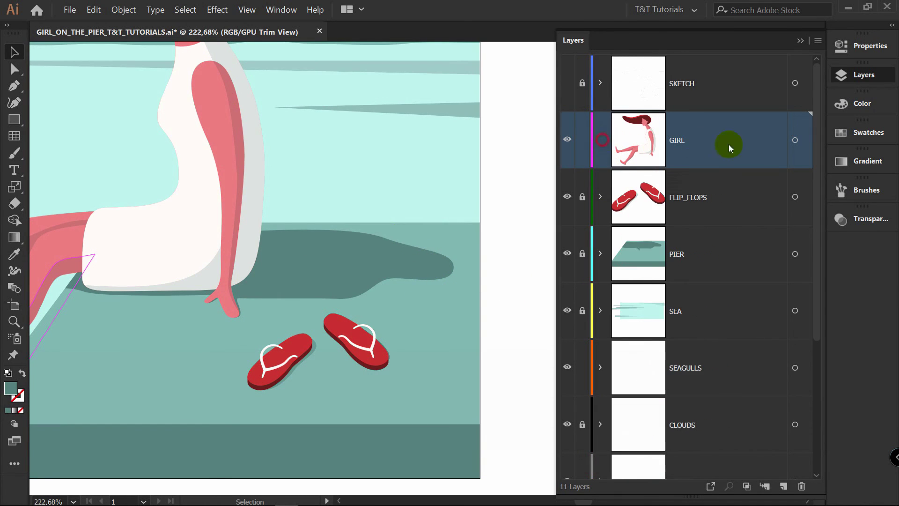
{"action": "left_click", "coordinate": [583, 139]}
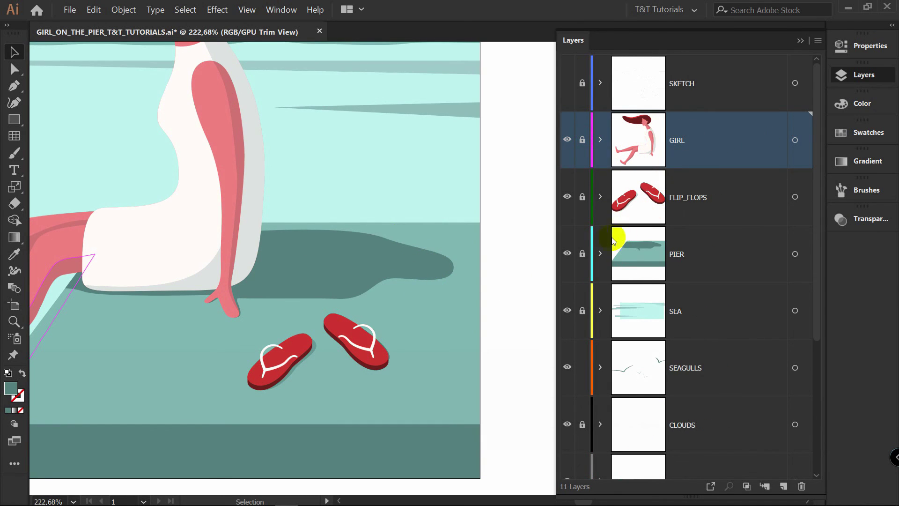
- Apply a linear gradient fill to the girl's cast shadow on the pier
{"action": "key", "text": "z"}
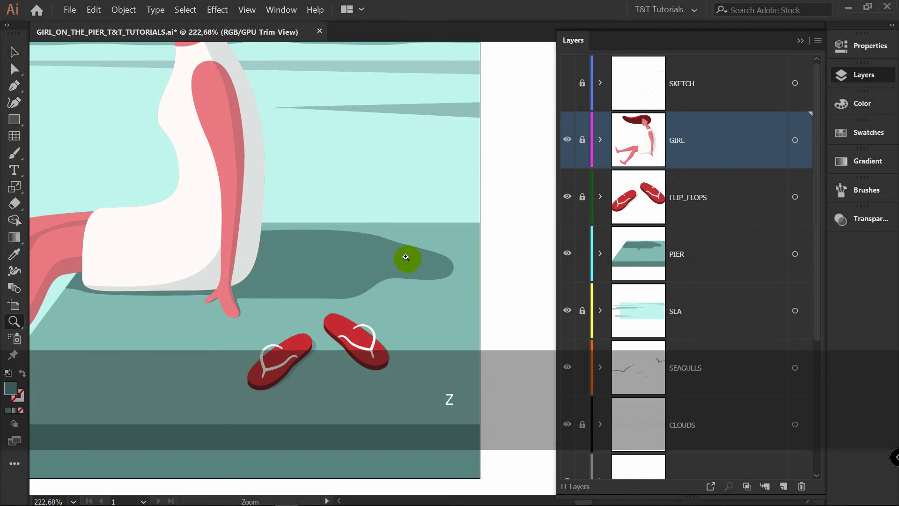
{"action": "left_click_drag", "start_coordinate": [401, 257], "coordinate": [418, 257]}
{"action": "key", "text": "v"}
{"action": "left_click", "coordinate": [351, 254]}
{"action": "key", "text": "v"}
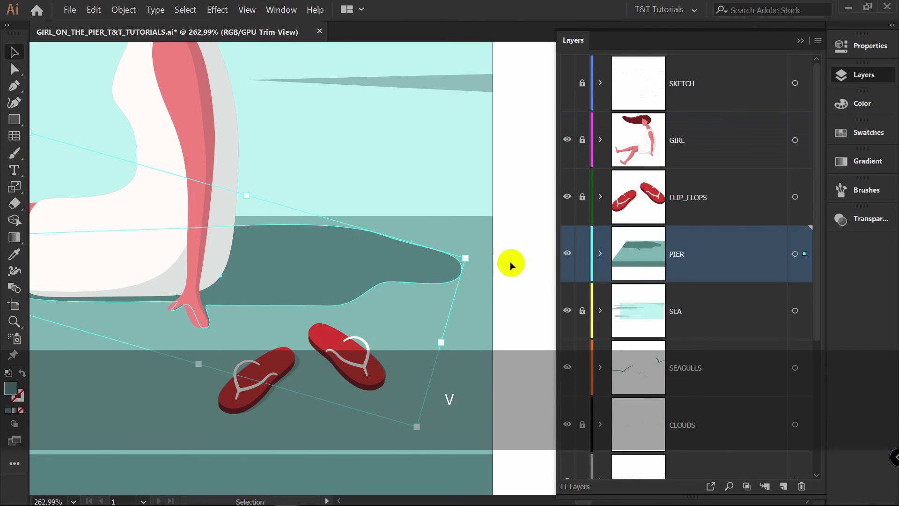
{"action": "left_click", "coordinate": [866, 160]}
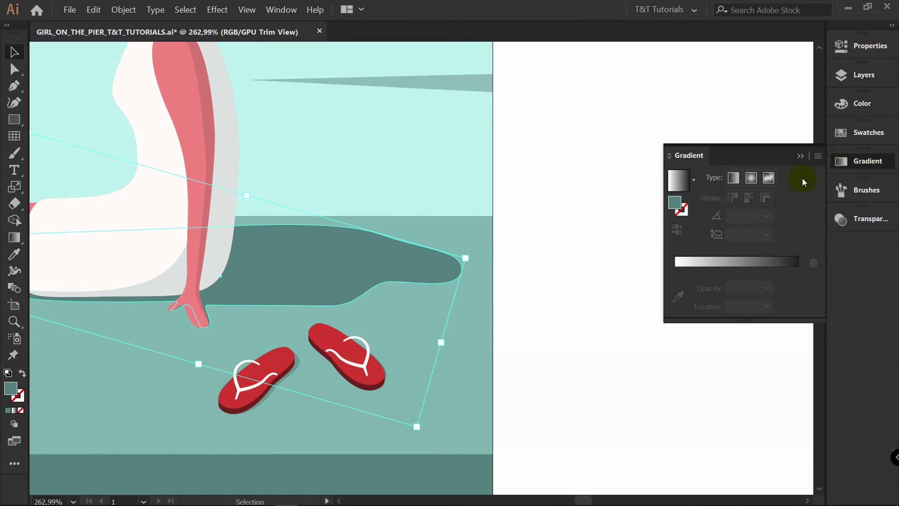
{"action": "left_click", "coordinate": [734, 178]}
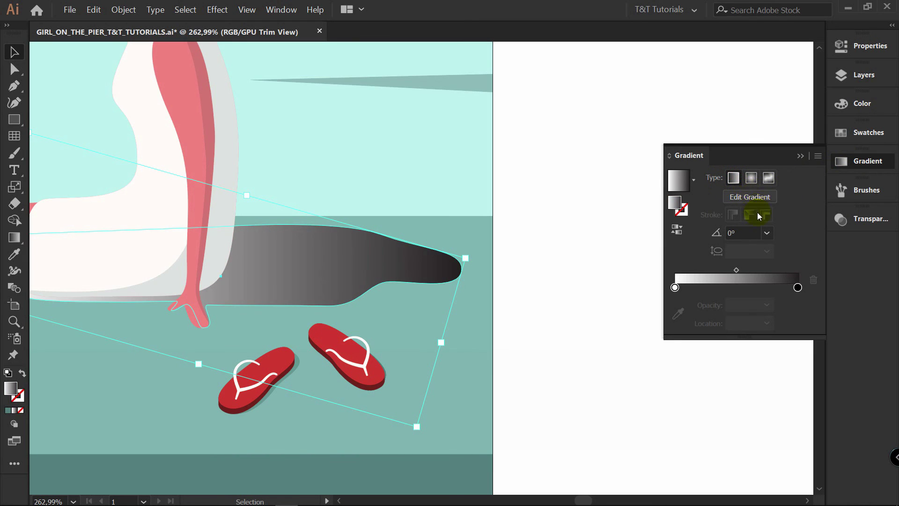
- Set both gradient stops of the cast shadow to the dark teal swatch and the end stop's opacity to 20%
{"action": "double_click", "coordinate": [675, 287]}
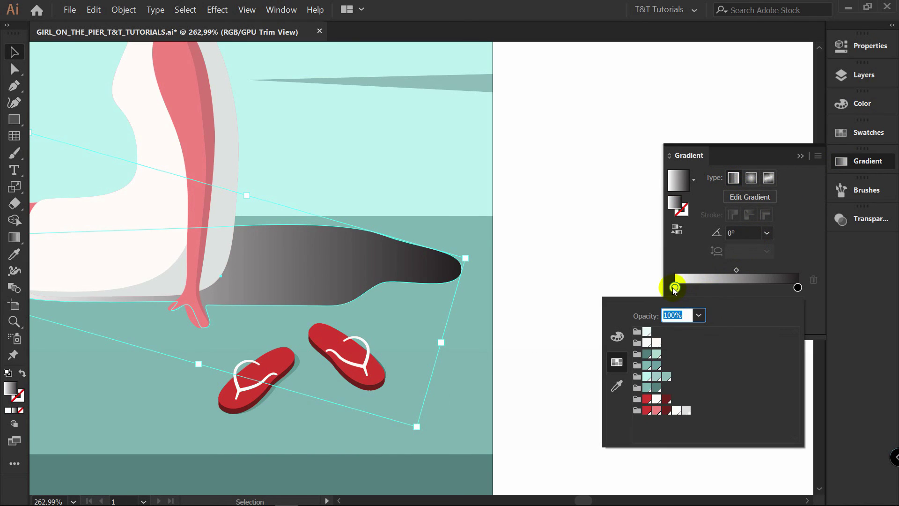
{"action": "left_click", "coordinate": [657, 388]}
{"action": "double_click", "coordinate": [798, 289]}
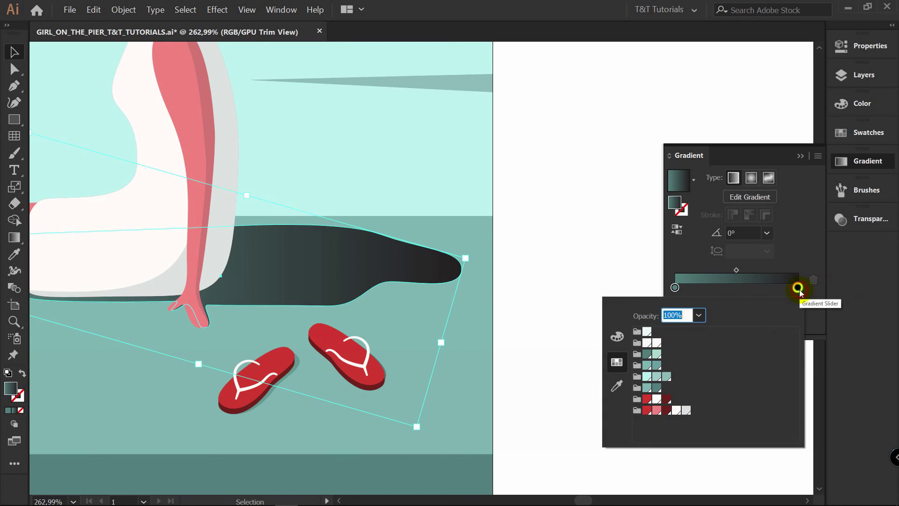
{"action": "left_click", "coordinate": [658, 388]}
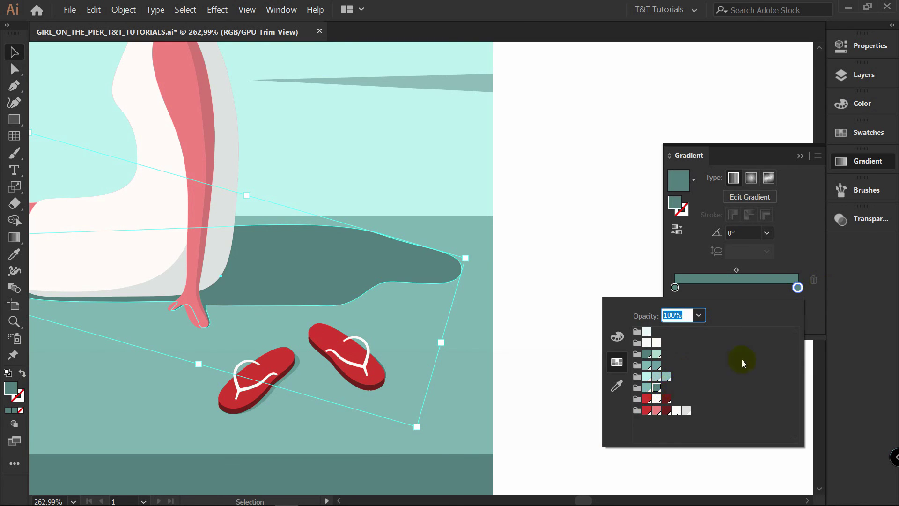
{"action": "left_click", "coordinate": [798, 286]}
{"action": "left_click", "coordinate": [767, 305]}
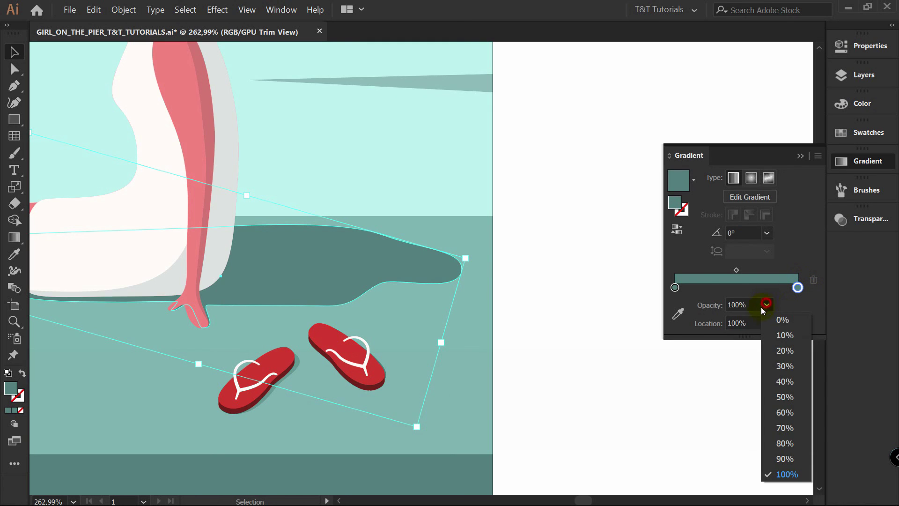
{"action": "left_click", "coordinate": [789, 351]}
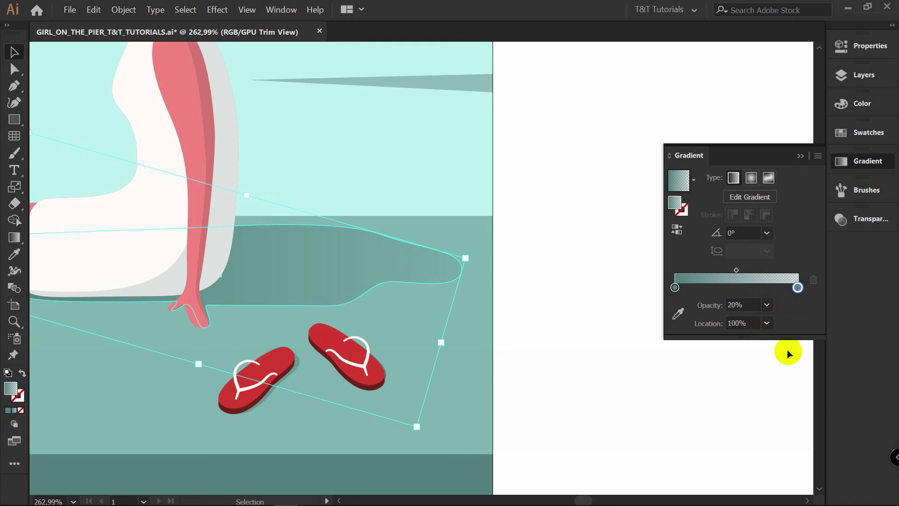
- Adjust the cast shadow's gradient span and midpoint with the Gradient tool so it fades away from the girl
{"action": "key", "text": "g"}
{"action": "mouse_move", "coordinate": [214, 270]}
{"action": "left_mouse_down"}
{"action": "mouse_move", "coordinate": [361, 268]}
{"action": "mouse_move", "coordinate": [316, 270]}
{"action": "mouse_move", "coordinate": [358, 253]}
{"action": "left_mouse_up"}
{"action": "key", "text": "z"}
{"action": "key", "text": "g"}
{"action": "mouse_move", "coordinate": [323, 287]}
{"action": "left_mouse_down"}
{"action": "mouse_move", "coordinate": [392, 283]}
{"action": "mouse_move", "coordinate": [205, 280]}
{"action": "left_mouse_up"}
{"action": "left_click_drag", "start_coordinate": [354, 282], "coordinate": [399, 283]}
{"action": "key", "text": "v"}
{"action": "left_click", "coordinate": [465, 297]}
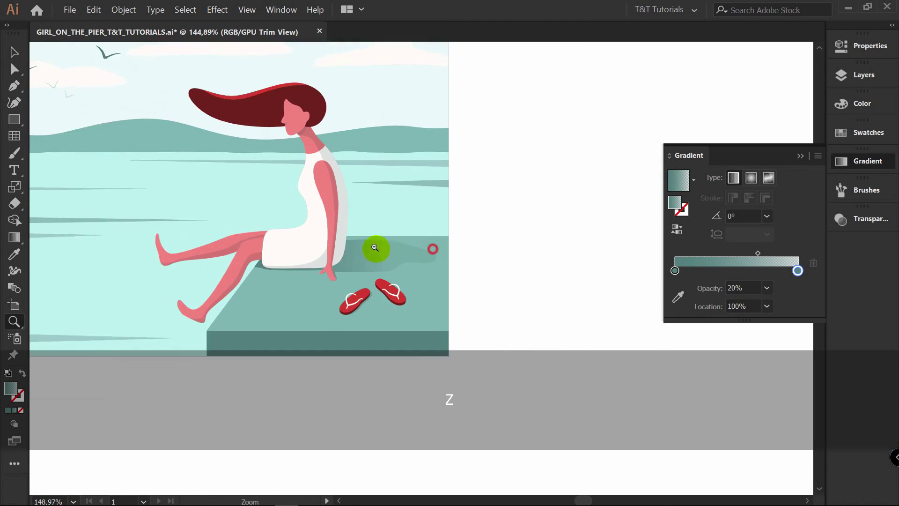
- Apply a Gaussian Blur with a 3.4-pixel radius to the cast shadow on the pier
{"action": "key", "text": "v"}
{"action": "left_click_drag", "start_coordinate": [375, 247], "coordinate": [559, 243]}
{"action": "key", "text": "z"}
{"action": "key", "text": "v"}
{"action": "left_click_drag", "start_coordinate": [468, 279], "coordinate": [395, 215]}
{"action": "left_click", "coordinate": [378, 243]}
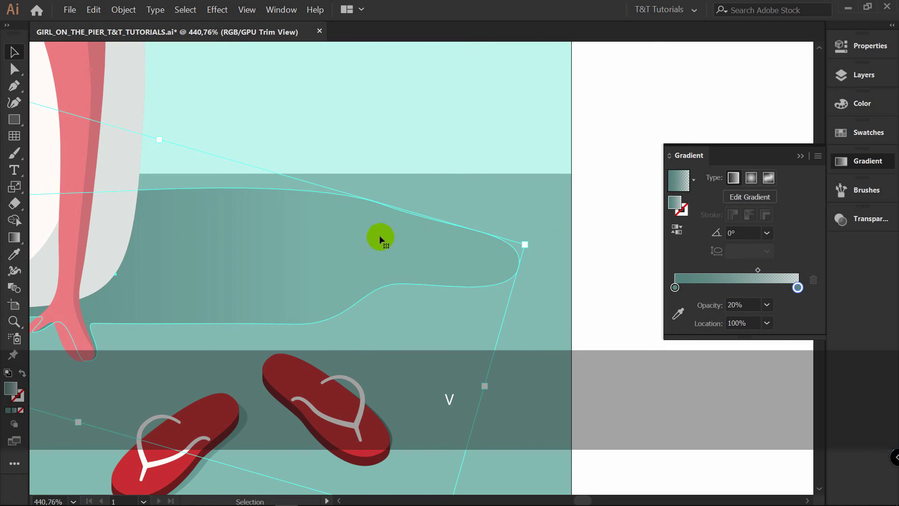
{"action": "left_click", "coordinate": [217, 9]}
{"action": "mouse_move", "coordinate": [300, 169]}
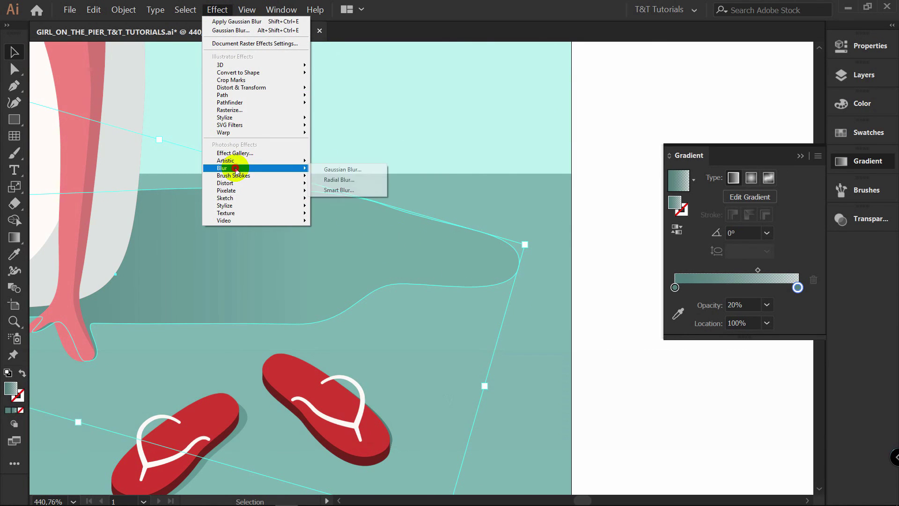
{"action": "left_click", "coordinate": [330, 170]}
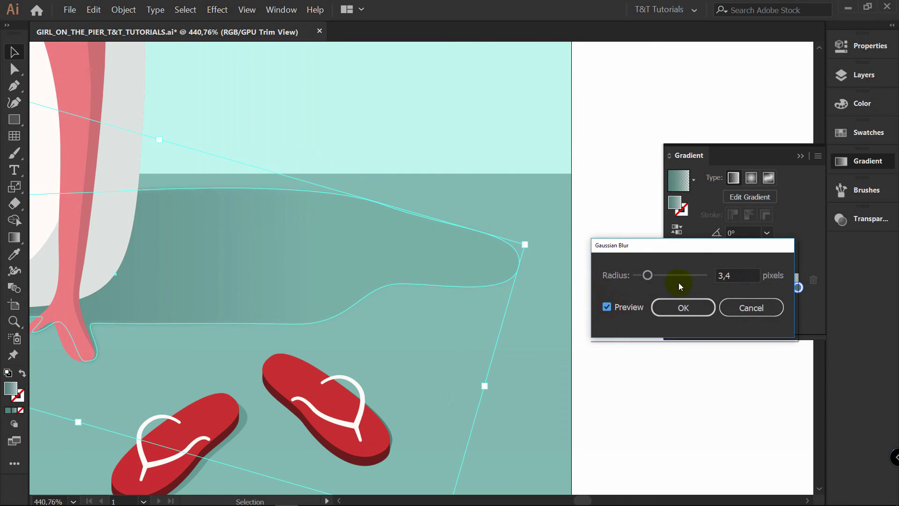
{"action": "left_click", "coordinate": [691, 308]}
- Extend the cast shadow's gradient toward the shadow's far end and shift its midpoint closer to the girl
{"action": "key", "text": "g"}
{"action": "left_click_drag", "start_coordinate": [230, 232], "coordinate": [260, 234]}
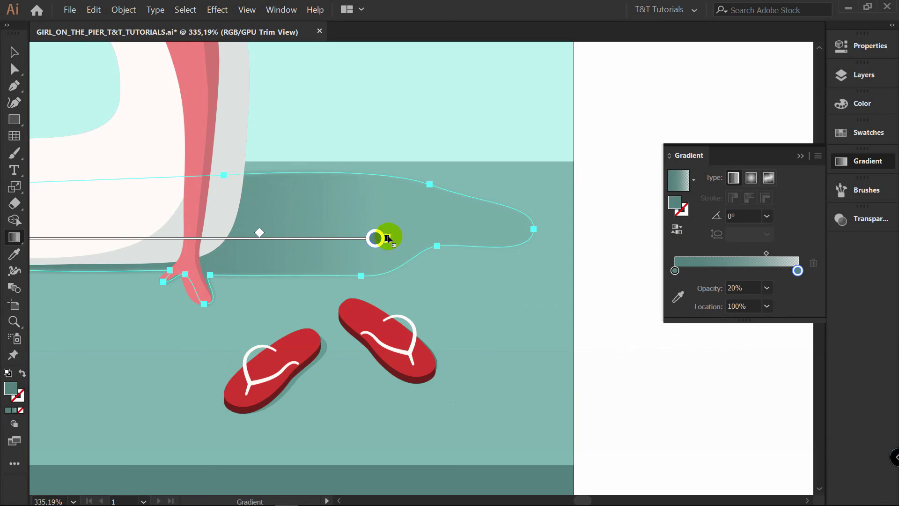
{"action": "left_click_drag", "start_coordinate": [388, 238], "coordinate": [502, 231]}
{"action": "left_click_drag", "start_coordinate": [347, 233], "coordinate": [282, 232]}
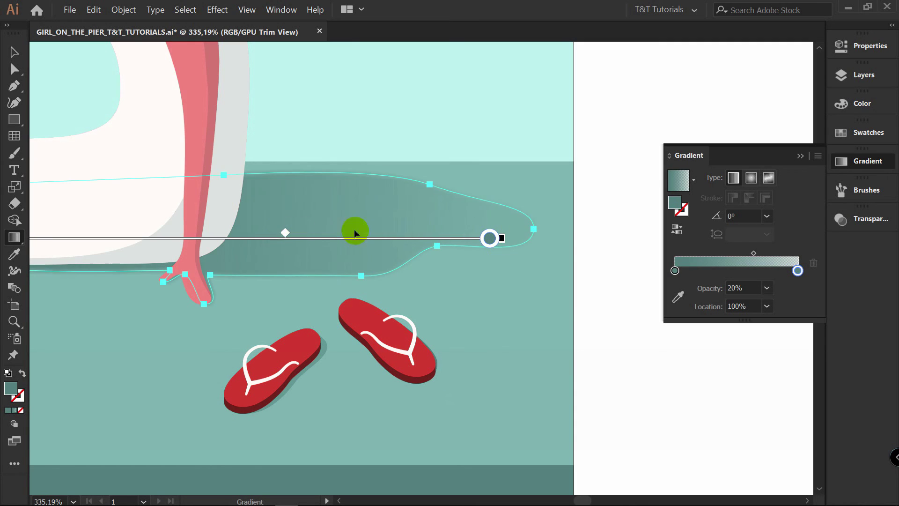
{"action": "key", "text": "v"}
- Undo the gradient and blur changes on the girl's cast shadow
{"action": "left_click", "coordinate": [867, 49]}
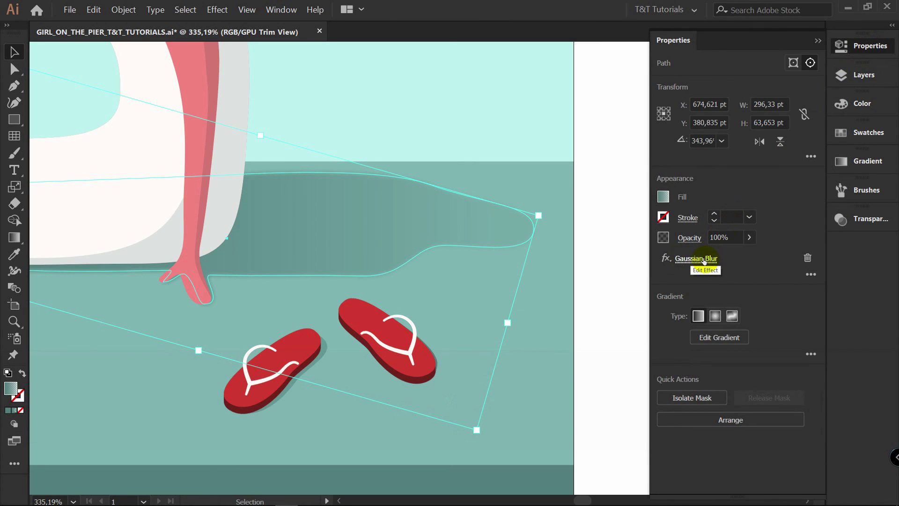
{"action": "left_click", "coordinate": [620, 256]}
{"action": "key", "text": "ctrl+z"}
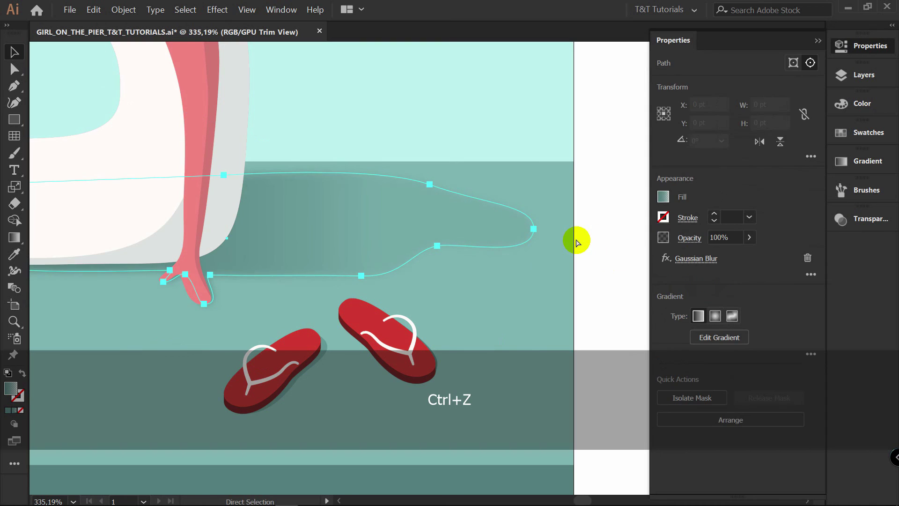
{"action": "key", "text": "ctrl+z"}
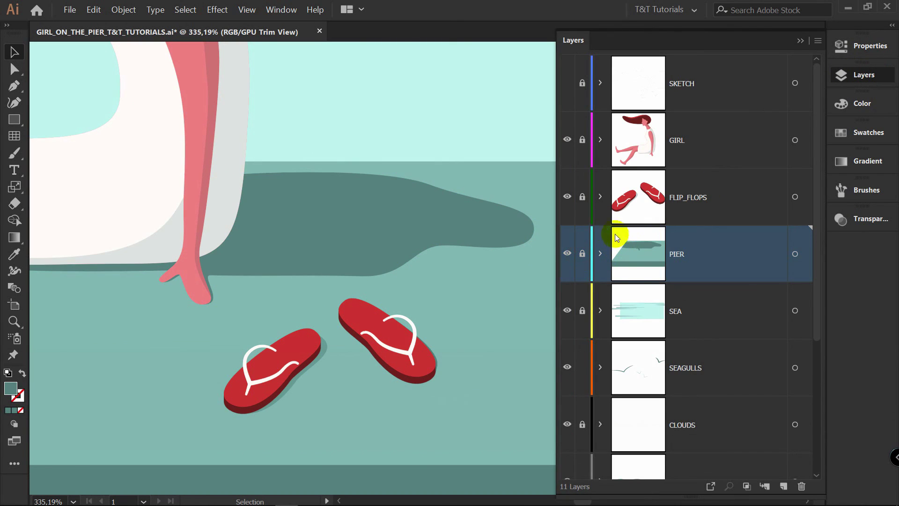
- Make the COAST layer the active, unlocked layer and frame the whole artboard
{"action": "key", "text": "z"}
{"action": "left_click_drag", "start_coordinate": [404, 173], "coordinate": [276, 169]}
{"action": "key", "text": "space"}
{"action": "left_click_drag", "start_coordinate": [304, 168], "coordinate": [353, 280]}
{"action": "left_click_drag", "start_coordinate": [407, 199], "coordinate": [361, 192]}
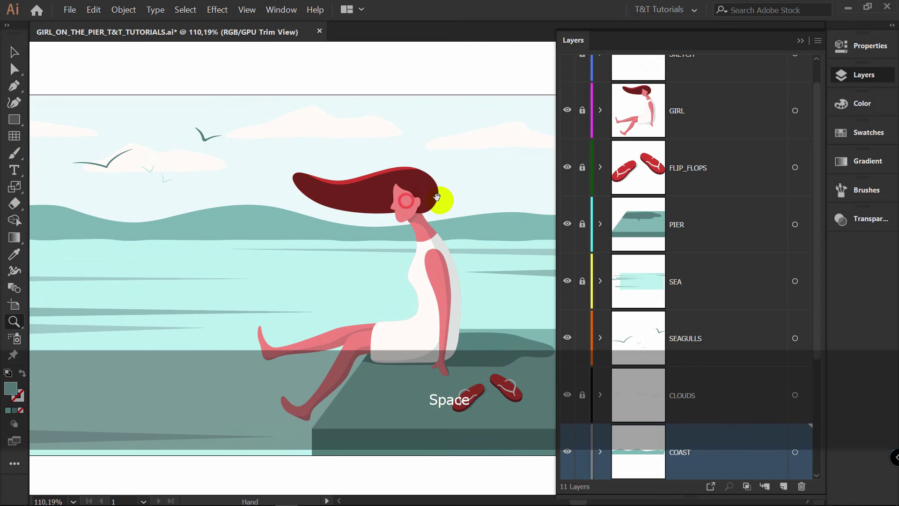
{"action": "key", "text": "space"}
{"action": "key", "text": "v"}
{"action": "key", "text": "space"}
{"action": "key", "text": "v"}
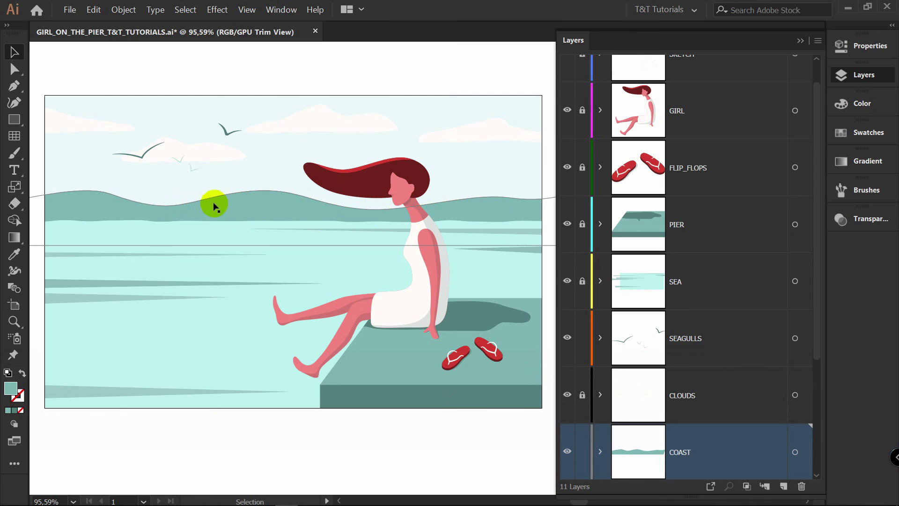
- Draw three freeform dark teal shadow patches across the coast hills with the Pen tool
{"action": "left_click", "coordinate": [866, 132]}
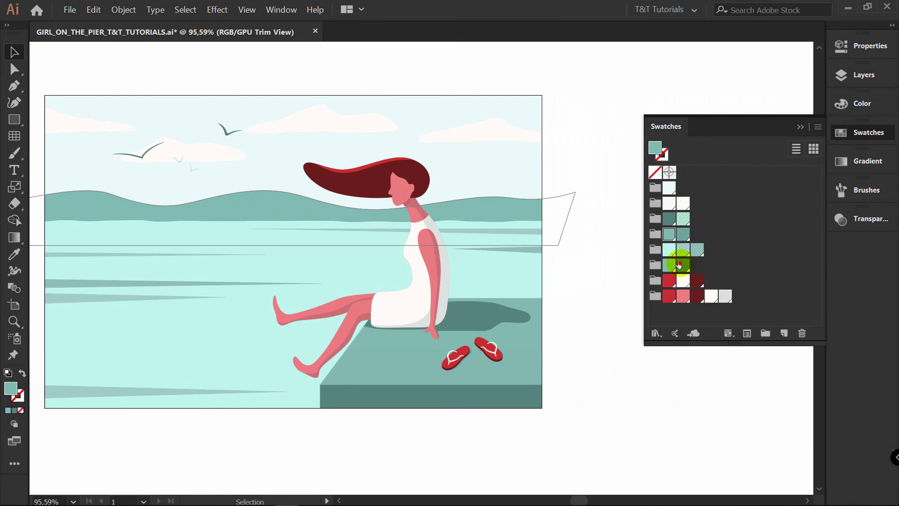
{"action": "left_click", "coordinate": [864, 75]}
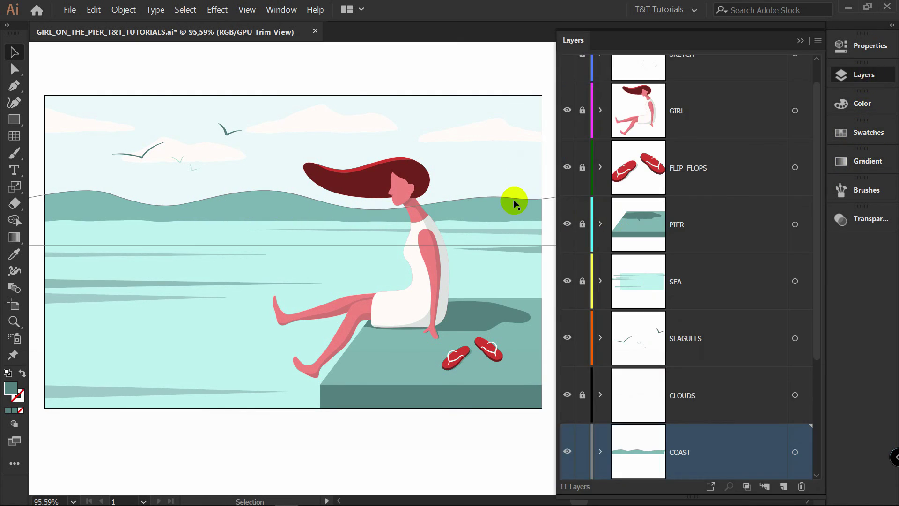
{"action": "key", "text": "p"}
{"action": "key", "text": "ctrl+z"}
{"action": "left_click_drag", "start_coordinate": [298, 191], "coordinate": [448, 215]}
{"action": "left_click_drag", "start_coordinate": [371, 205], "coordinate": [355, 197]}
{"action": "left_click_drag", "start_coordinate": [298, 190], "coordinate": [313, 197]}
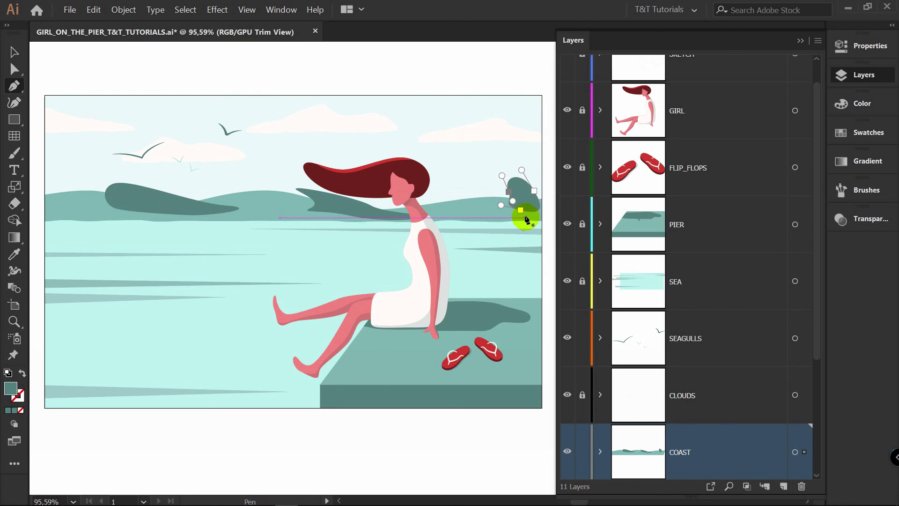
{"action": "key", "text": "v"}
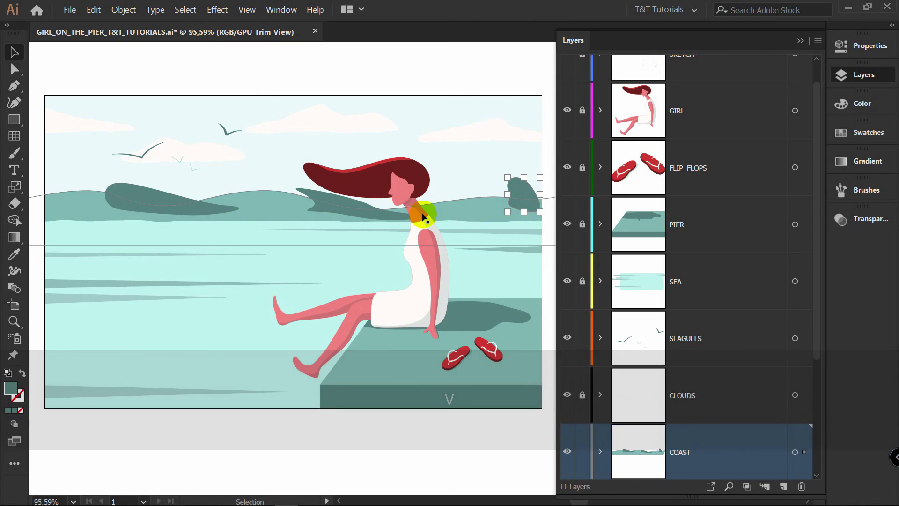
- Bring the coast shape to the front and use it as a clipping mask for the dark teal patches
{"action": "left_click", "coordinate": [277, 204]}
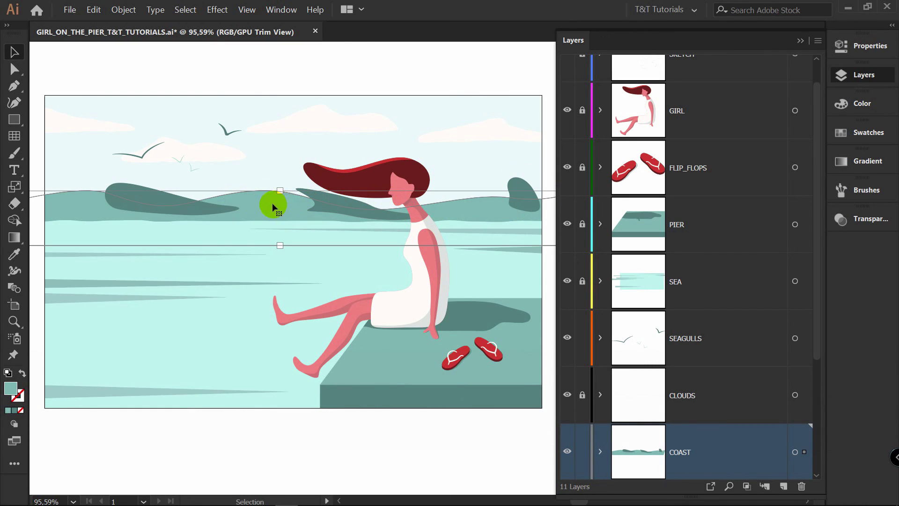
{"action": "right_click", "coordinate": [271, 207]}
{"action": "mouse_move", "coordinate": [300, 350]}
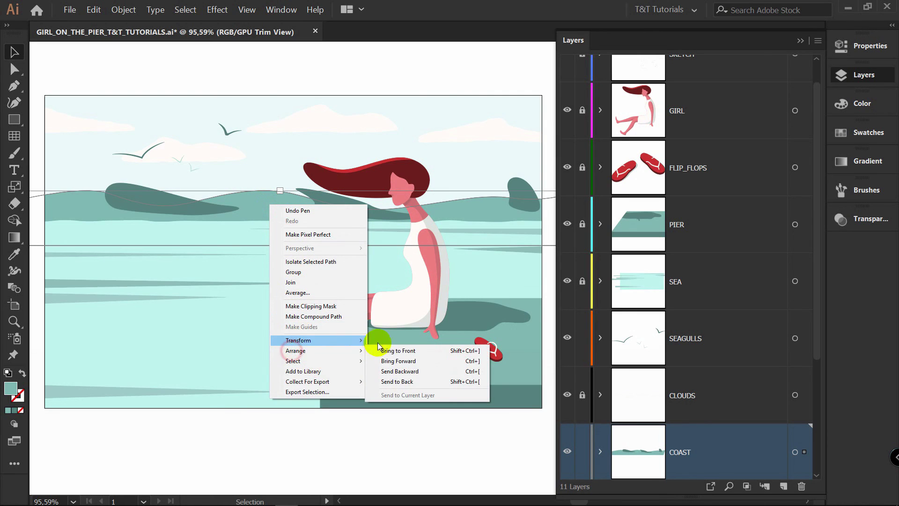
{"action": "left_click", "coordinate": [393, 351]}
{"action": "left_click", "coordinate": [150, 195], "text": "shift"}
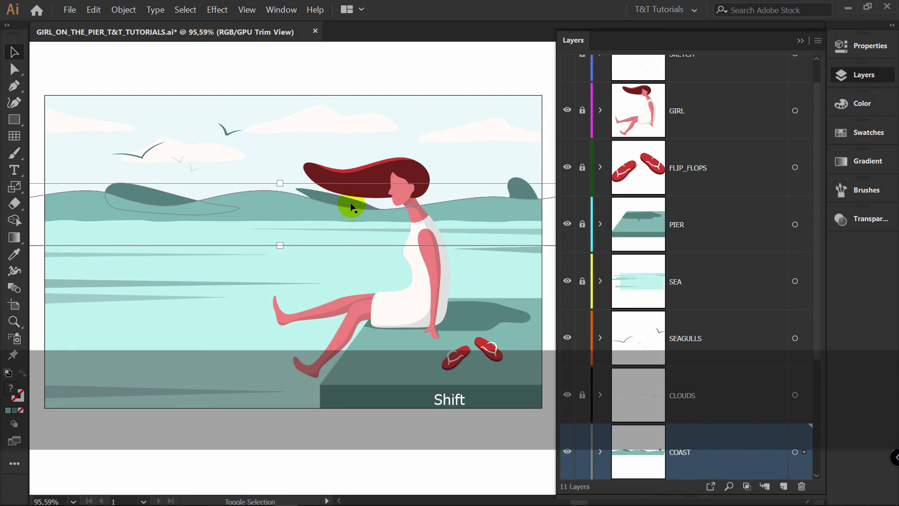
{"action": "left_click", "coordinate": [519, 190], "text": "shift"}
{"action": "right_click", "coordinate": [520, 190]}
{"action": "left_click", "coordinate": [541, 336]}
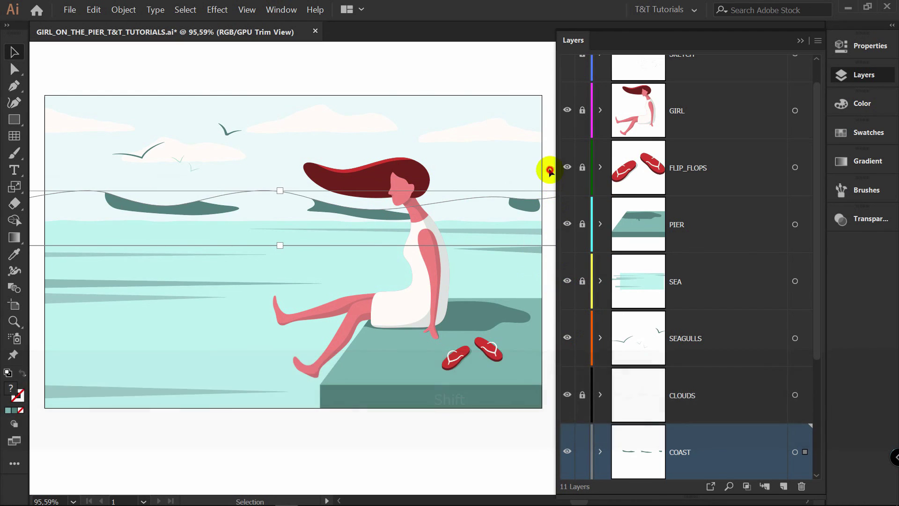
- Refill the coast's clipping path with the lighter coast teal swatch and recolour the patches with the darker coast swatch
{"action": "key", "text": "a"}
{"action": "left_click", "coordinate": [868, 134]}
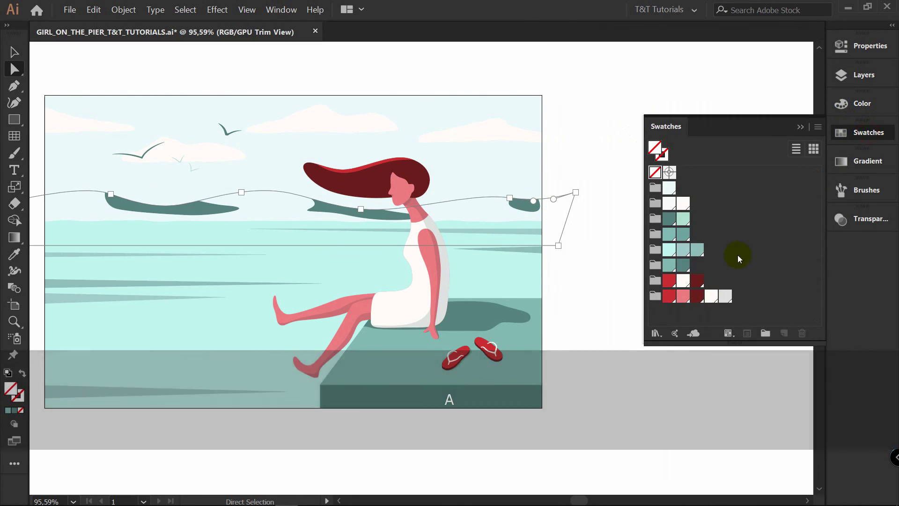
{"action": "left_click", "coordinate": [669, 234]}
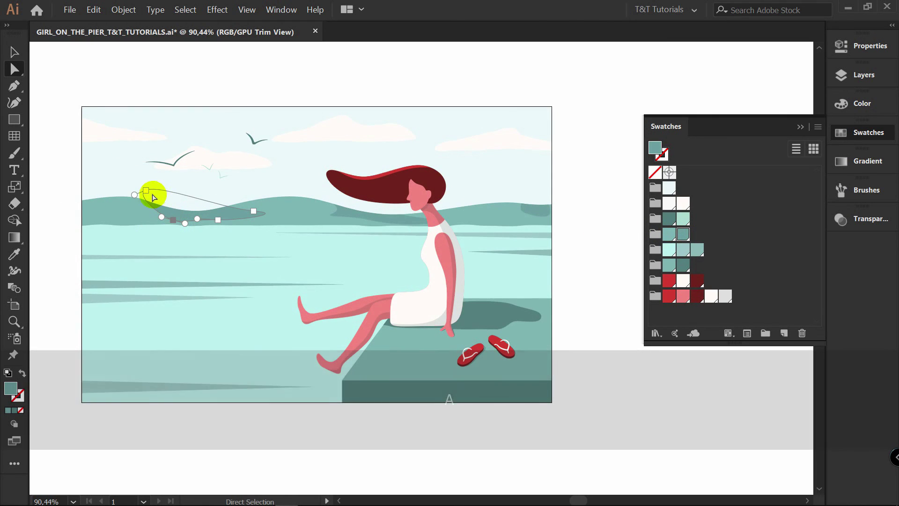
- Reshape the shadow patch on the left hill by moving its anchor points
{"action": "left_click_drag", "start_coordinate": [150, 194], "coordinate": [201, 215]}
{"action": "key", "text": "alt"}
{"action": "key", "text": "z"}
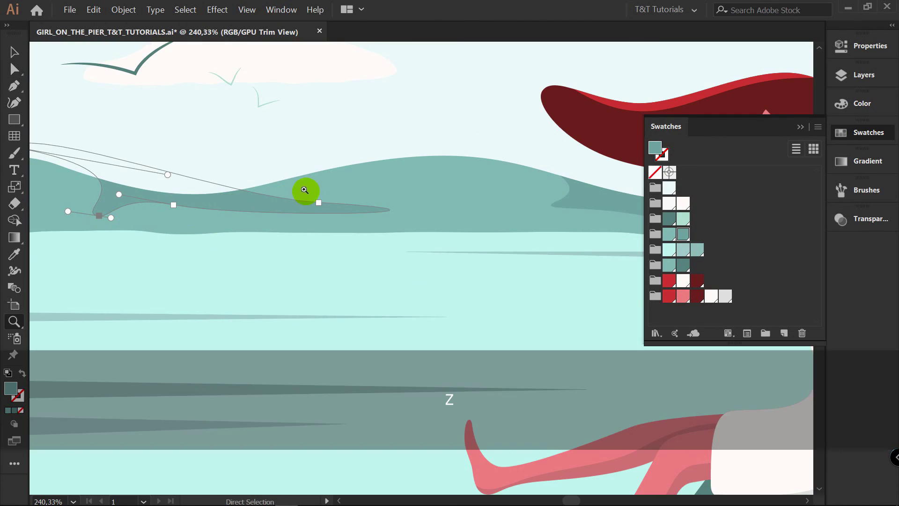
{"action": "left_click_drag", "start_coordinate": [305, 189], "coordinate": [166, 199]}
{"action": "key", "text": "v"}
{"action": "left_click", "coordinate": [110, 209]}
{"action": "key", "text": "z"}
{"action": "left_click_drag", "start_coordinate": [364, 189], "coordinate": [336, 215]}
- Refine the lower curve of the left hill's shadow patch with the Direct Selection tool
{"action": "key", "text": "z"}
{"action": "left_click_drag", "start_coordinate": [215, 222], "coordinate": [371, 222]}
{"action": "key", "text": "a"}
{"action": "left_click", "coordinate": [202, 225]}
{"action": "key", "text": "a"}
{"action": "left_click_drag", "start_coordinate": [211, 228], "coordinate": [212, 231]}
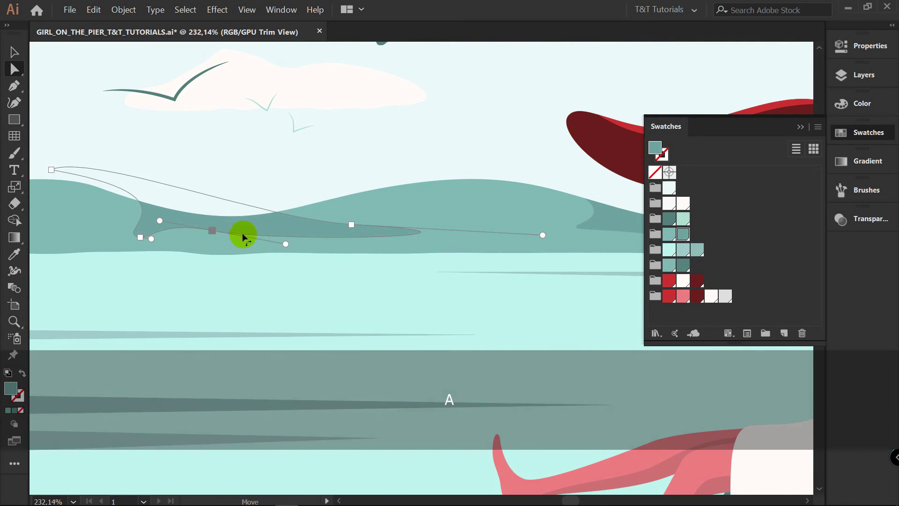
{"action": "left_click_drag", "start_coordinate": [451, 230], "coordinate": [217, 229]}
{"action": "left_click", "coordinate": [326, 222]}
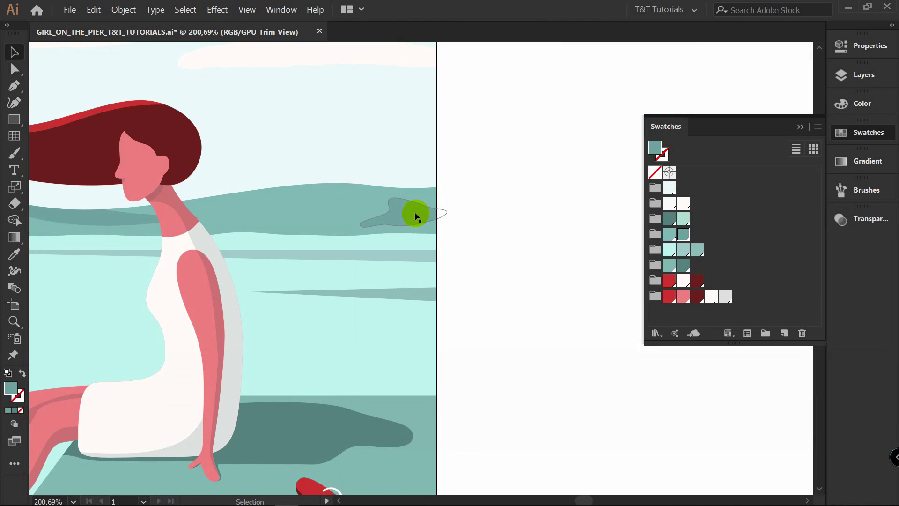
- Duplicate the coast shadow patch behind the girl toward her and adjust the copy's shape and position
{"action": "key", "text": "v"}
{"action": "left_click", "coordinate": [414, 214]}
{"action": "left_click_drag", "start_coordinate": [423, 218], "coordinate": [310, 212]}
{"action": "key", "text": "a"}
{"action": "left_click", "coordinate": [386, 215]}
{"action": "key", "text": "v"}
{"action": "left_click", "coordinate": [482, 209]}
{"action": "key", "text": "z"}
{"action": "key", "text": "v"}
{"action": "scroll", "coordinate": [365, 195], "scroll_direction": "up", "scroll_amount": 2}
{"action": "left_click", "coordinate": [407, 211]}
{"action": "key", "text": "a"}
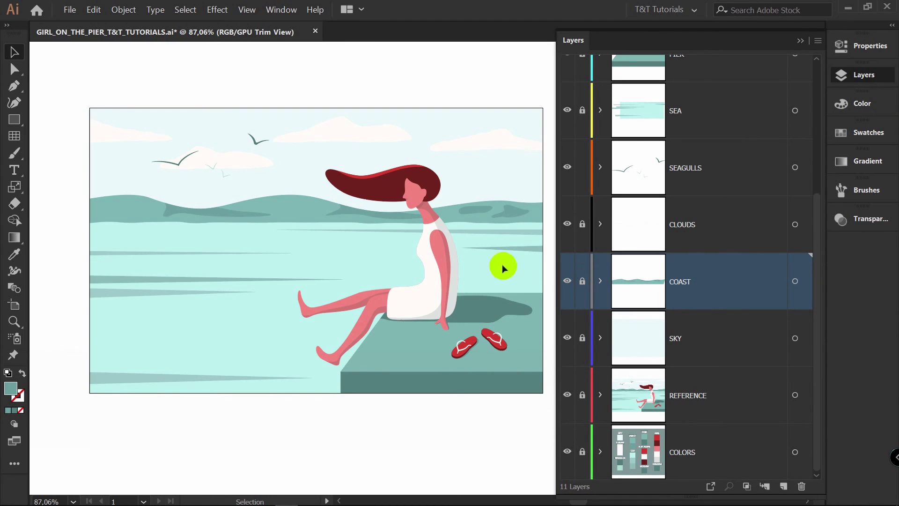
- Activate and unlock the CLOUDS layer for editing the right-hand cloud
{"action": "key", "text": "space"}
{"action": "left_click_drag", "start_coordinate": [392, 228], "coordinate": [296, 263]}
{"action": "key", "text": "z"}
{"action": "left_click_drag", "start_coordinate": [401, 177], "coordinate": [535, 171]}
{"action": "key", "text": "space"}
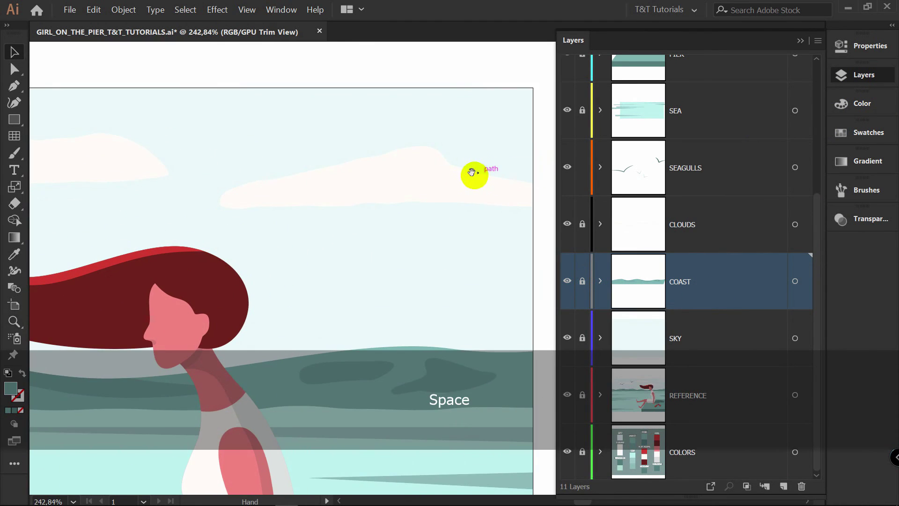
{"action": "left_click_drag", "start_coordinate": [472, 172], "coordinate": [444, 186]}
{"action": "key", "text": "v"}
{"action": "left_click", "coordinate": [708, 243]}
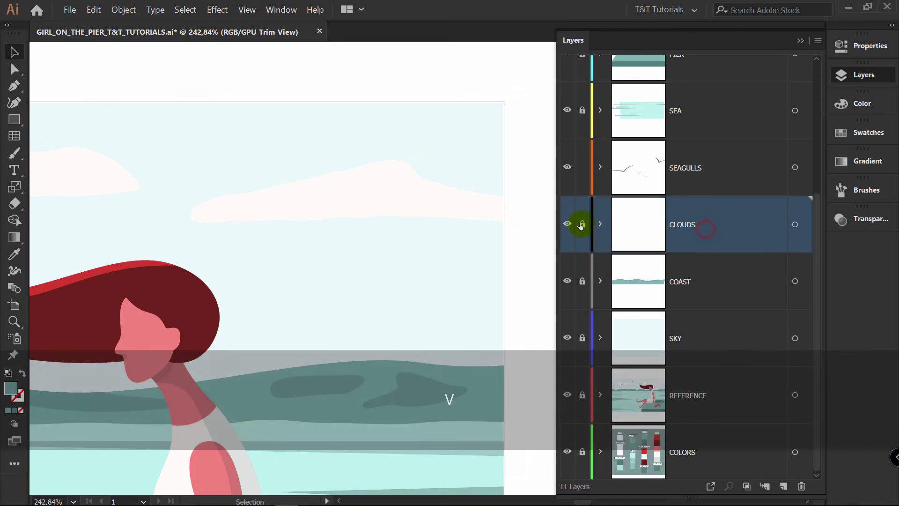
- Draw a wide rectangle in the slightly greyer white cloud swatch across the lower part of the right-hand cloud
{"action": "left_click", "coordinate": [868, 132]}
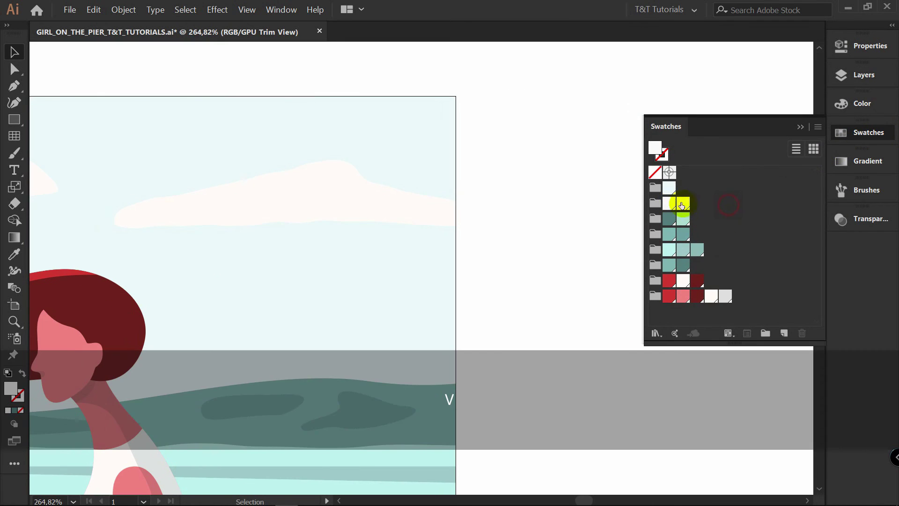
{"action": "left_click", "coordinate": [668, 204]}
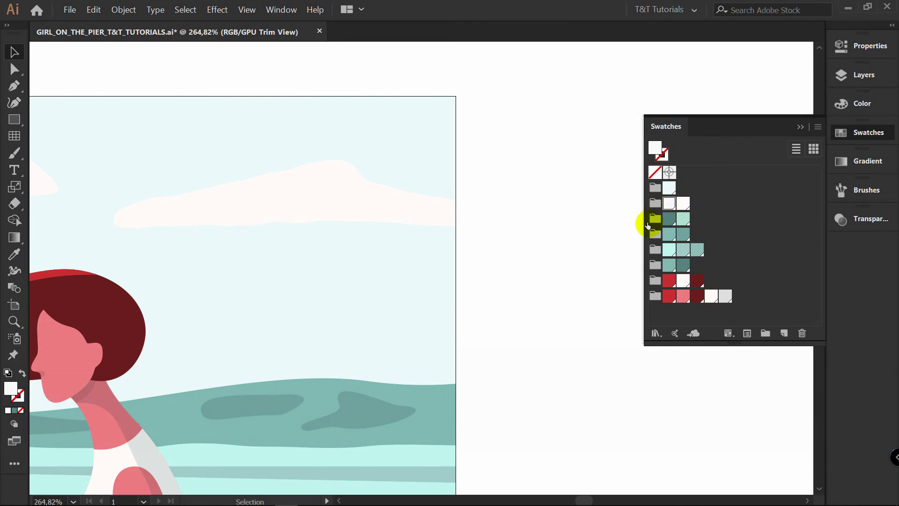
{"action": "key", "text": "m"}
{"action": "left_click_drag", "start_coordinate": [538, 249], "coordinate": [70, 210]}
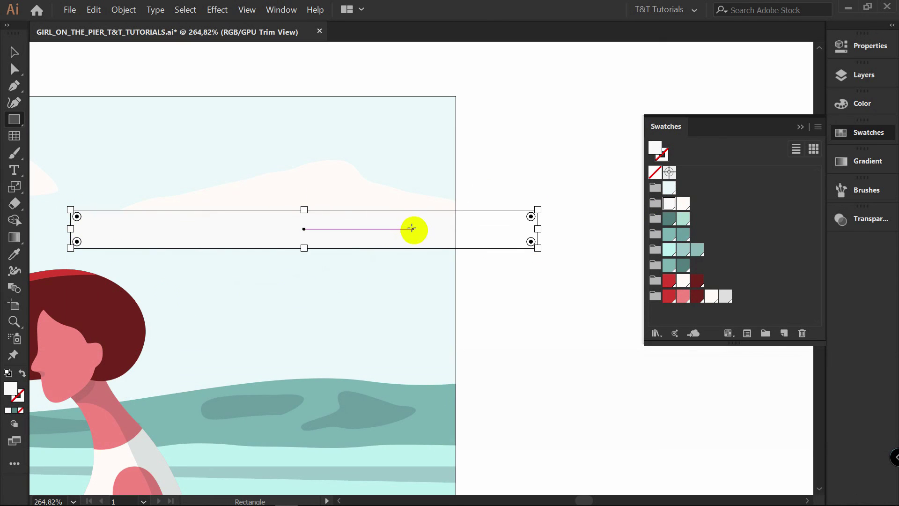
- Clip the wide rectangle inside the right-hand cloud's outline with a clipping mask
{"action": "key", "text": "v"}
{"action": "left_click", "coordinate": [547, 267]}
{"action": "left_click", "coordinate": [401, 224]}
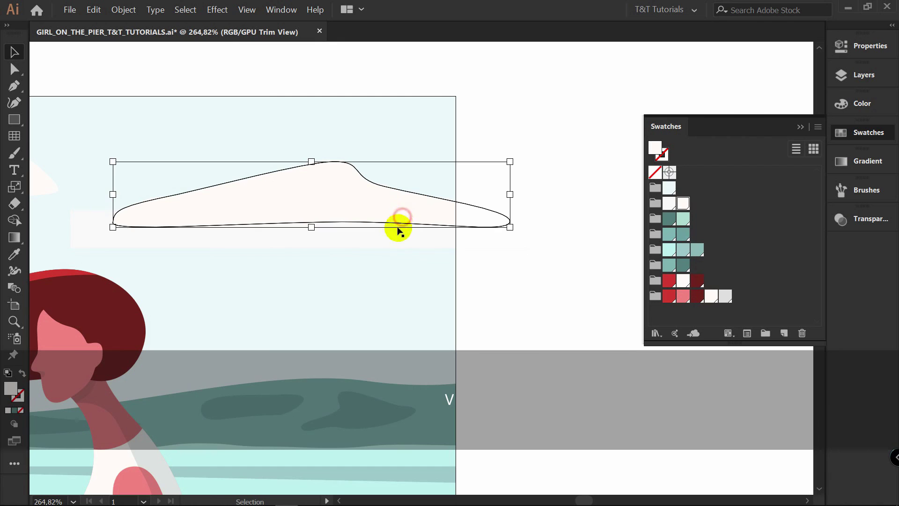
{"action": "left_click", "coordinate": [387, 237], "text": "shift"}
{"action": "right_click", "coordinate": [390, 237]}
{"action": "left_click", "coordinate": [448, 329]}
{"action": "left_click", "coordinate": [547, 333]}
{"action": "key", "text": "a"}
- Apply a Roughen effect to the clipped cloud rectangle with absolute size, detail 4 per inch and smooth points
{"action": "key", "text": "z"}
{"action": "left_click_drag", "start_coordinate": [277, 209], "coordinate": [370, 211]}
{"action": "left_click_drag", "start_coordinate": [341, 223], "coordinate": [373, 212]}
{"action": "key", "text": "z"}
{"action": "key", "text": "v"}
{"action": "key", "text": "z"}
{"action": "key", "text": "v"}
{"action": "left_click", "coordinate": [219, 9]}
{"action": "mouse_move", "coordinate": [245, 91]}
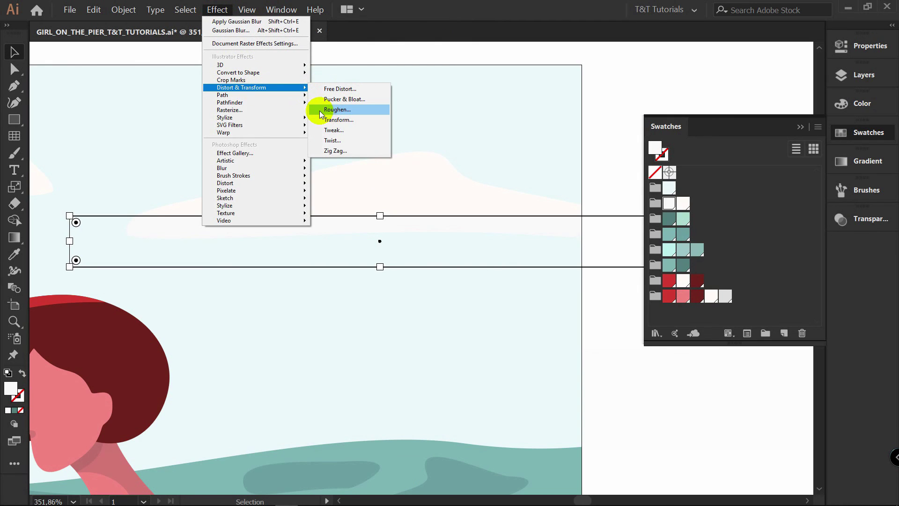
{"action": "left_click", "coordinate": [352, 110]}
{"action": "left_click", "coordinate": [642, 414]}
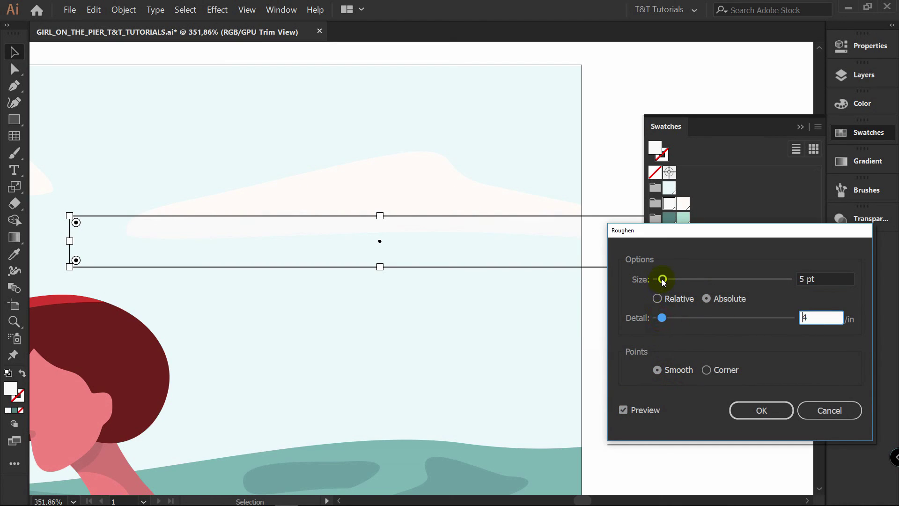
{"action": "left_click_drag", "start_coordinate": [663, 279], "coordinate": [660, 280]}
{"action": "left_click", "coordinate": [739, 403]}
{"action": "left_click", "coordinate": [618, 337]}
- Examine the shaded lower area and edges of the right-hand cloud up close
{"action": "key", "text": "z"}
{"action": "left_click_drag", "start_coordinate": [335, 208], "coordinate": [489, 198]}
{"action": "key", "text": "v"}
{"action": "left_click_drag", "start_coordinate": [383, 235], "coordinate": [543, 218]}
{"action": "key", "text": "z"}
{"action": "left_click_drag", "start_coordinate": [294, 233], "coordinate": [367, 231]}
{"action": "left_click_drag", "start_coordinate": [291, 248], "coordinate": [491, 176]}
{"action": "left_click_drag", "start_coordinate": [618, 184], "coordinate": [323, 213]}
{"action": "key", "text": "z"}
{"action": "left_click_drag", "start_coordinate": [381, 203], "coordinate": [209, 209]}
{"action": "left_click_drag", "start_coordinate": [619, 300], "coordinate": [457, 300]}
{"action": "key", "text": "v"}
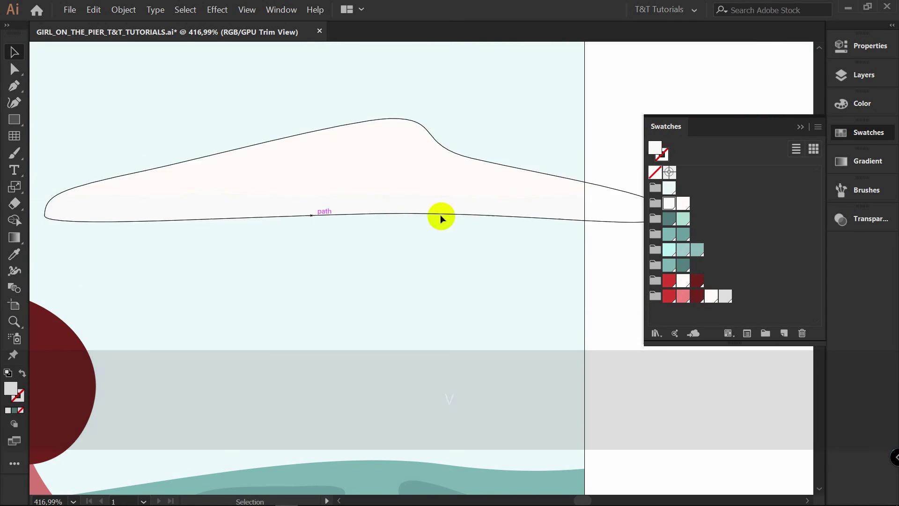
- Add three anchor points along the upper edge of the cloud's clipped rectangle with the Pen tool
{"action": "key", "text": "a"}
{"action": "key", "text": "space"}
{"action": "left_click_drag", "start_coordinate": [276, 201], "coordinate": [395, 201]}
{"action": "key", "text": "p"}
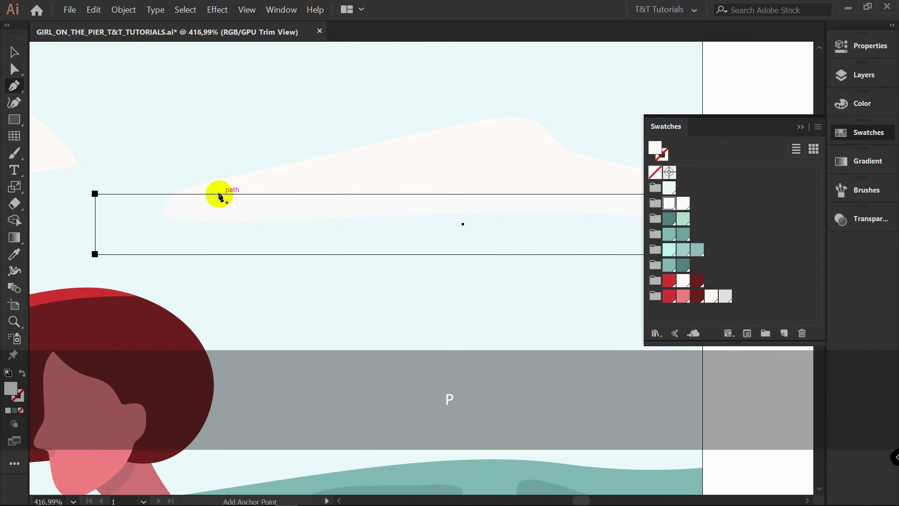
{"action": "left_click", "coordinate": [217, 194]}
{"action": "left_click", "coordinate": [540, 194]}
{"action": "left_click", "coordinate": [380, 194]}
- Move the new anchor points on the clipped rectangle to give the cloud's shading an uneven upper edge
{"action": "key", "text": "a"}
{"action": "left_click_drag", "start_coordinate": [219, 194], "coordinate": [178, 211]}
{"action": "left_click_drag", "start_coordinate": [380, 194], "coordinate": [390, 208]}
{"action": "key", "text": "space"}
{"action": "left_click_drag", "start_coordinate": [493, 207], "coordinate": [548, 199]}
{"action": "key", "text": "a"}
{"action": "left_click_drag", "start_coordinate": [284, 213], "coordinate": [284, 203]}
{"action": "left_click", "coordinate": [681, 376]}
{"action": "key", "text": "ctrl+0"}
{"action": "key", "text": "v"}
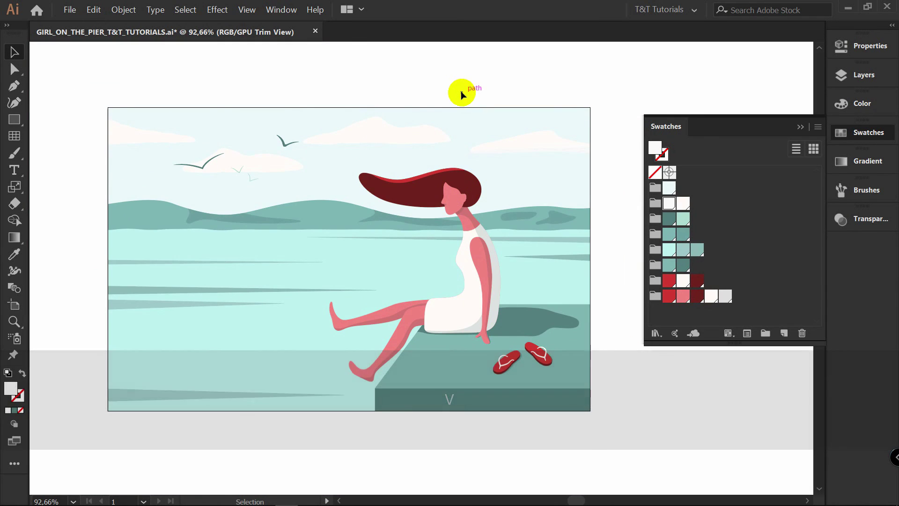
- Create a new layer directly above the GIRL layer and open its name for editing
{"action": "key", "text": "F7"}
{"action": "left_click", "coordinate": [783, 488]}
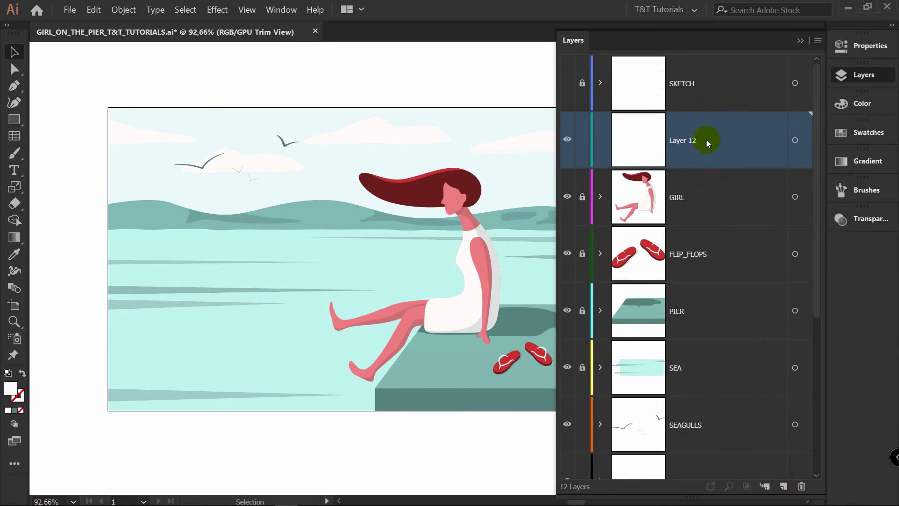
{"action": "double_click", "coordinate": [690, 140]}
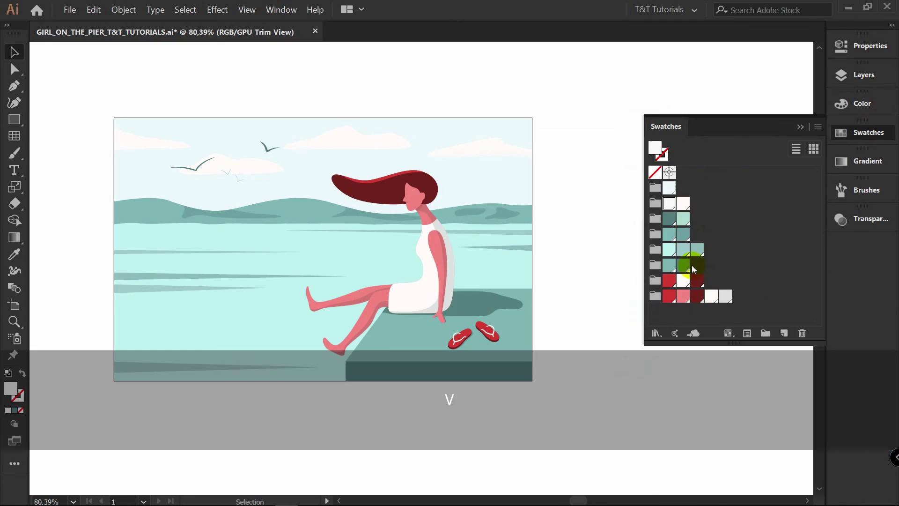
- Draw a rectangle covering the whole artboard, filled with the R=140 G=186 B=185 swatch
{"action": "left_click", "coordinate": [700, 251]}
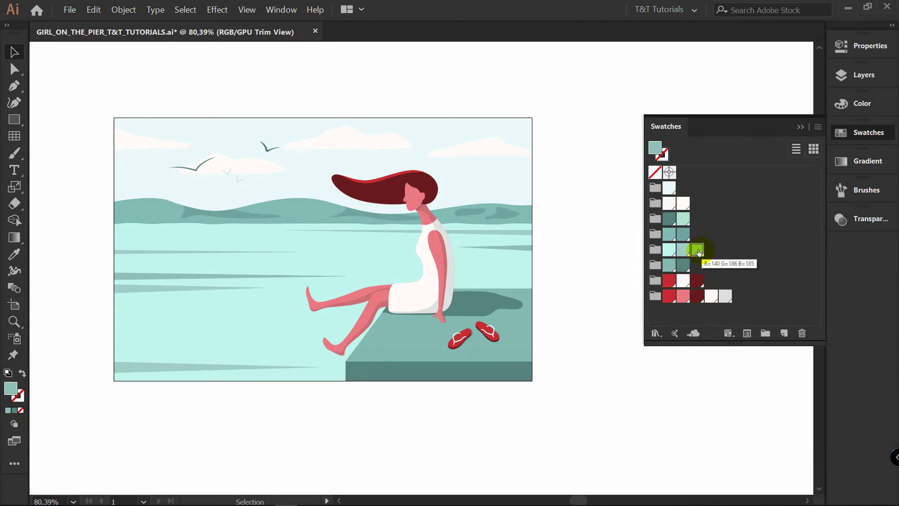
{"action": "key", "text": "m"}
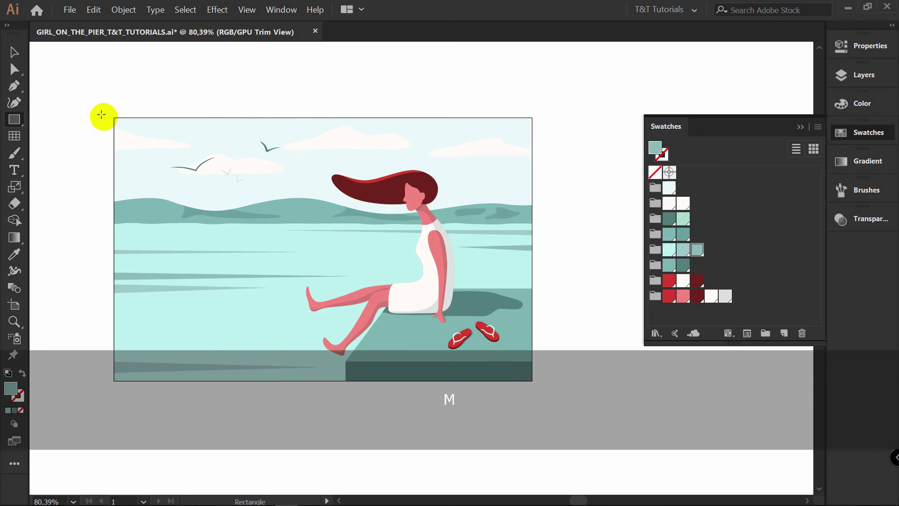
{"action": "left_click_drag", "start_coordinate": [114, 118], "coordinate": [529, 378]}
{"action": "key", "text": "v"}
- Apply a Grain texture effect to the artboard-sized rectangle with intensity 10, contrast 0 and the Stippled grain type
{"action": "left_click", "coordinate": [217, 10]}
{"action": "mouse_move", "coordinate": [241, 216]}
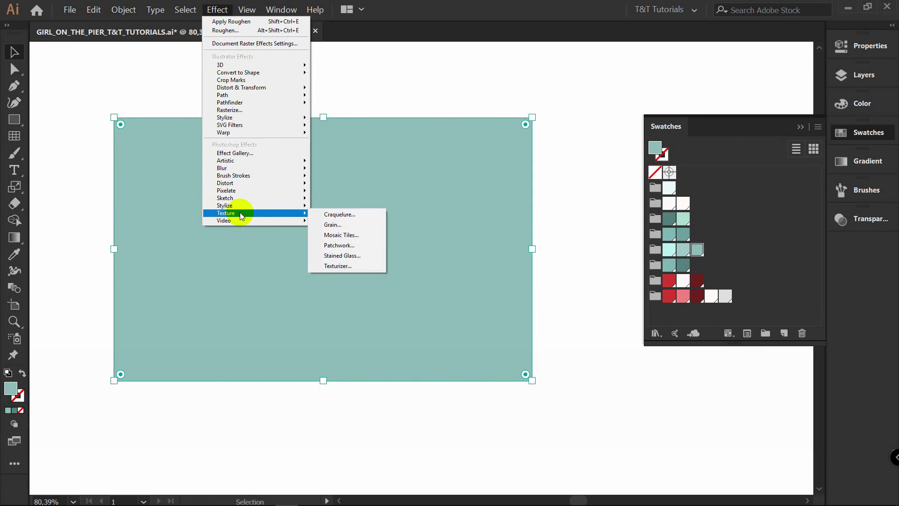
{"action": "left_click", "coordinate": [329, 226]}
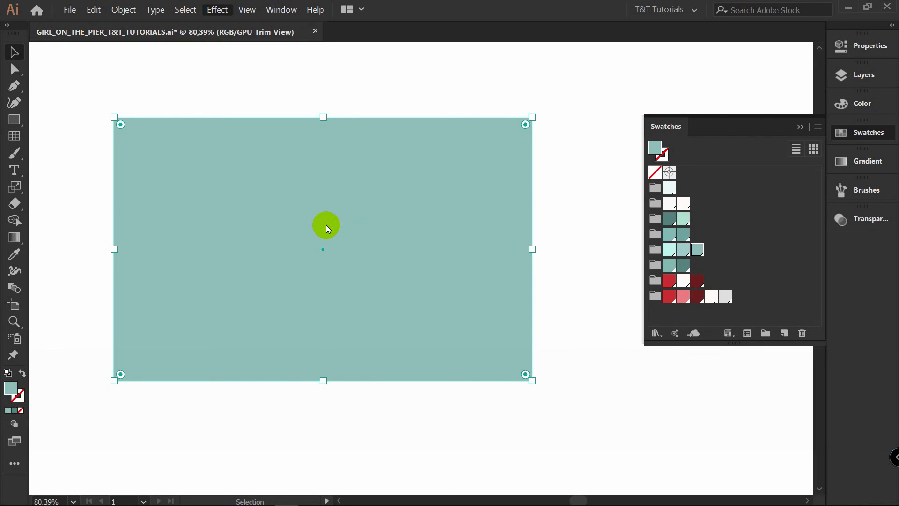
{"action": "left_click", "coordinate": [798, 89]}
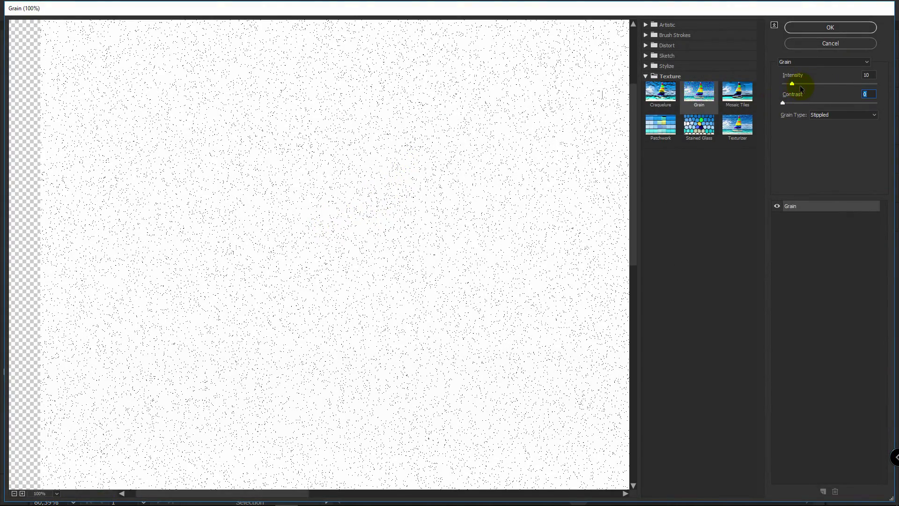
{"action": "left_click_drag", "start_coordinate": [799, 84], "coordinate": [817, 84]}
{"action": "left_click", "coordinate": [22, 493]}
{"action": "left_click", "coordinate": [22, 493]}
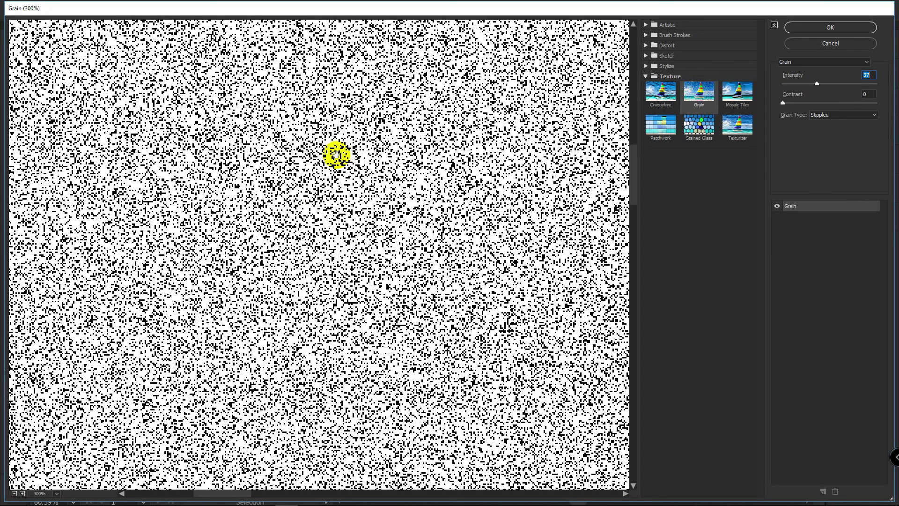
{"action": "left_click_drag", "start_coordinate": [817, 84], "coordinate": [790, 86]}
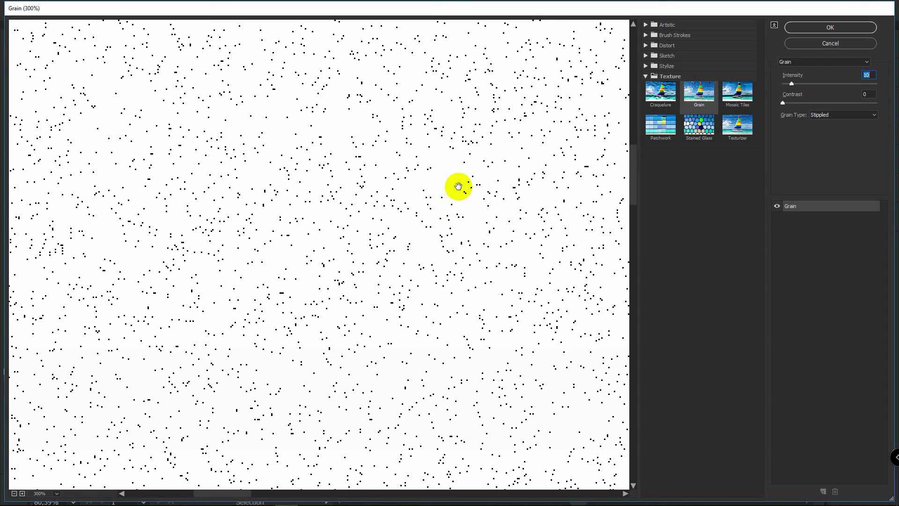
{"action": "left_click", "coordinate": [830, 28]}
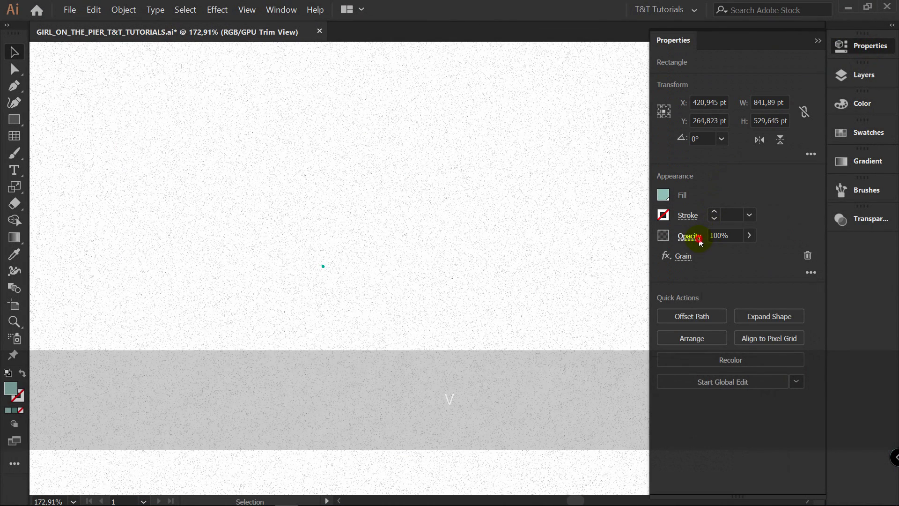
- Try the Soft Light and Multiply blending modes on the grain rectangle
{"action": "left_click", "coordinate": [698, 239]}
{"action": "left_click", "coordinate": [594, 261]}
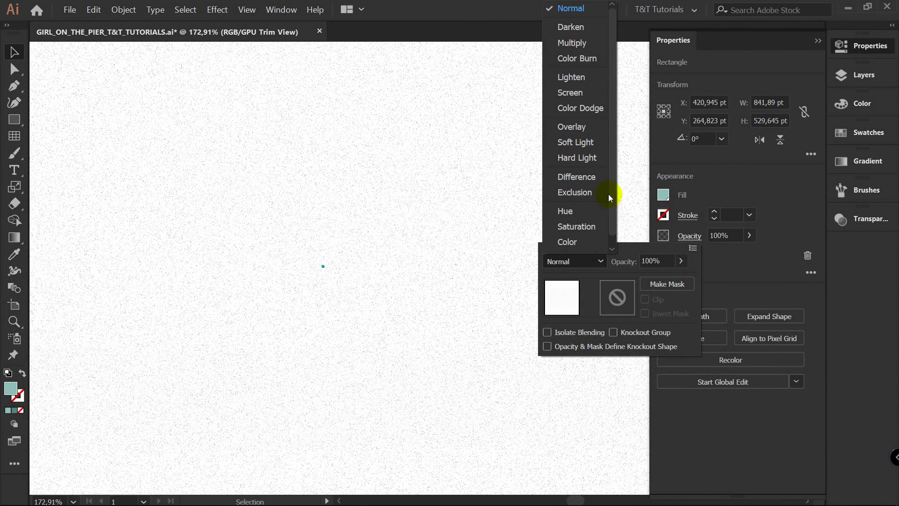
{"action": "left_click", "coordinate": [591, 142]}
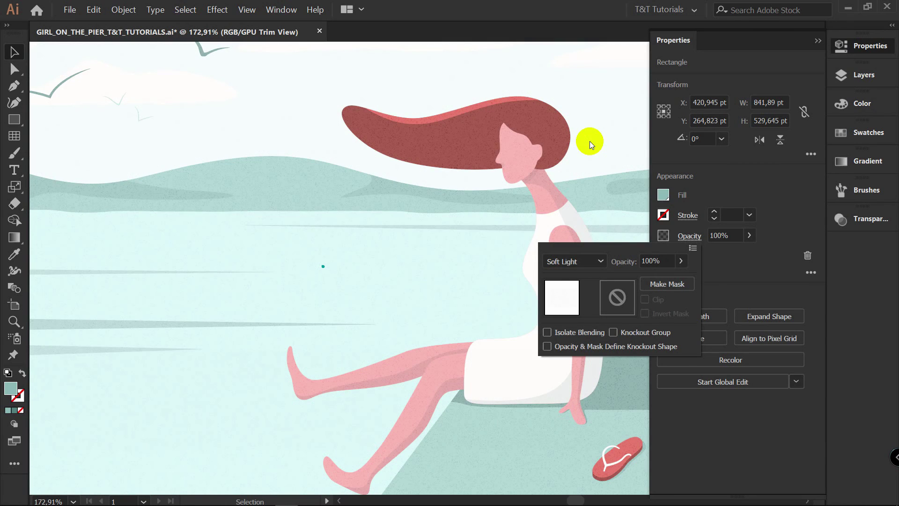
{"action": "left_click", "coordinate": [601, 261]}
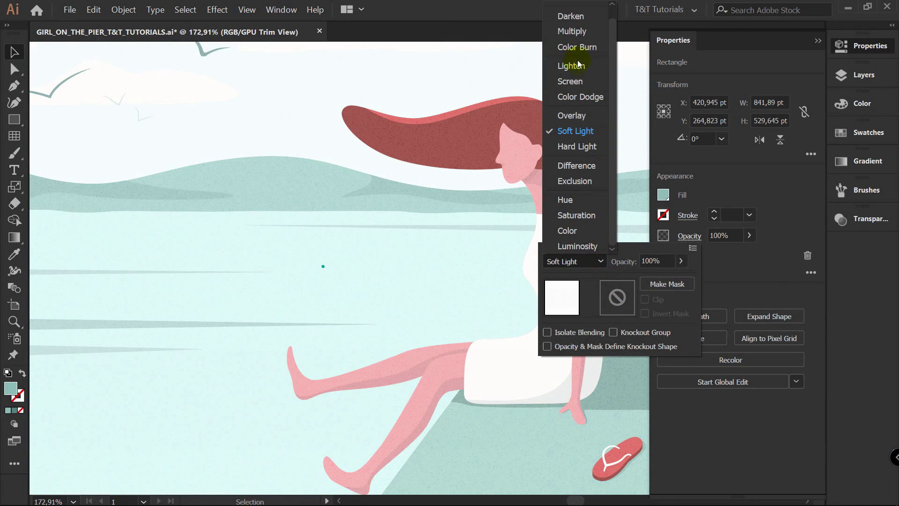
{"action": "left_click", "coordinate": [572, 31]}
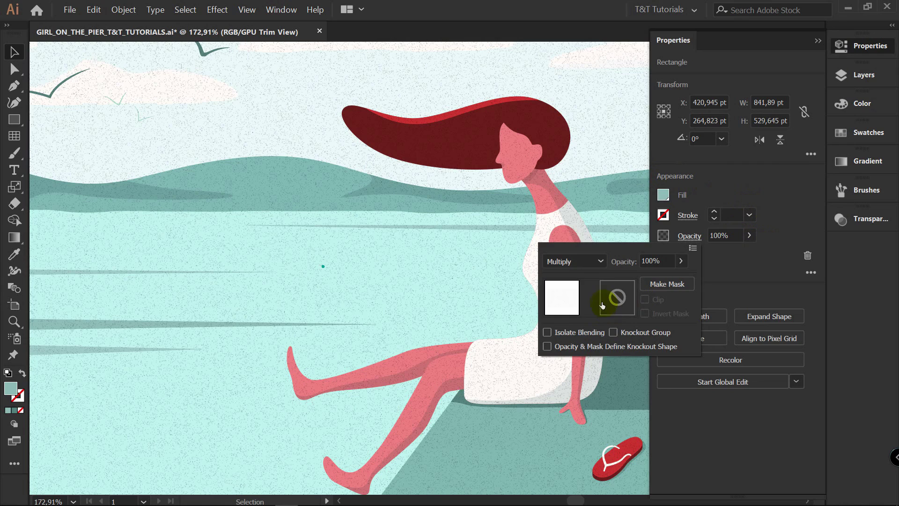
- Switch the grain rectangle to a different blending mode that brightens the artwork beneath, and lower its opacity to 32%
{"action": "left_click", "coordinate": [604, 262]}
{"action": "left_click", "coordinate": [782, 210]}
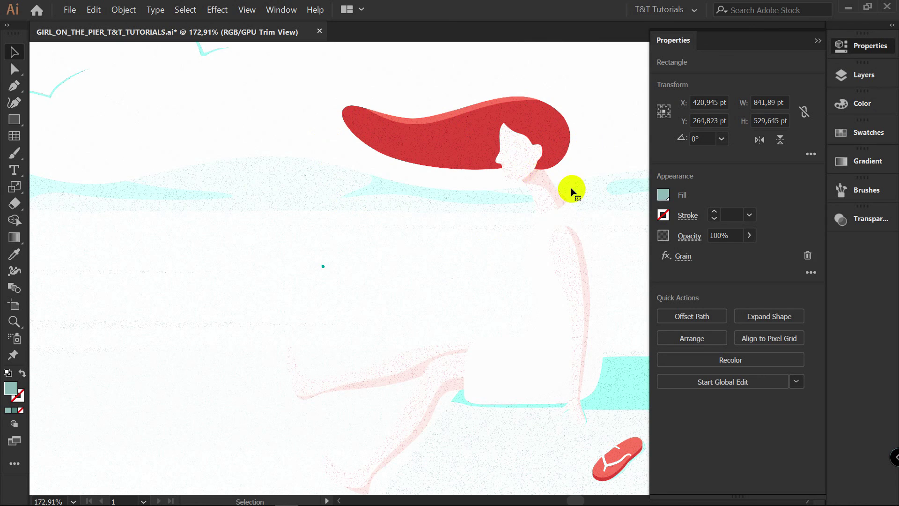
{"action": "left_click_drag", "start_coordinate": [716, 250], "coordinate": [712, 252]}
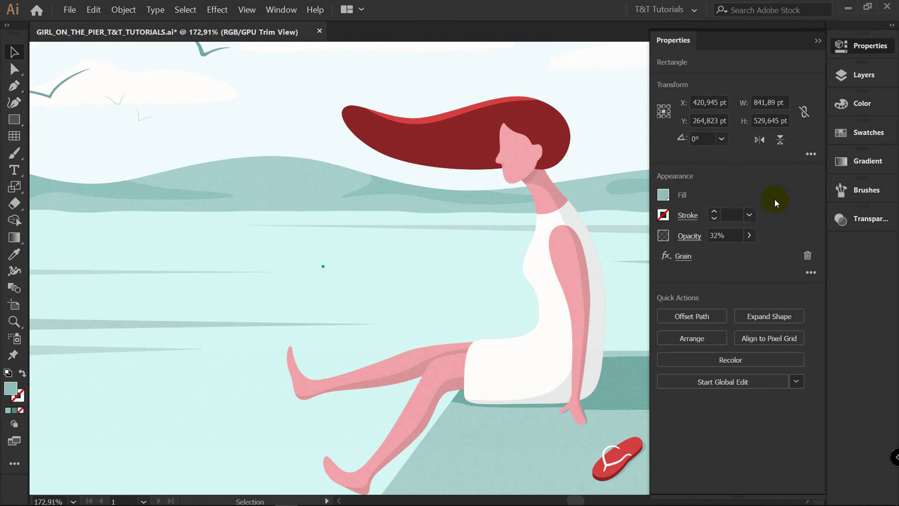
- Examine the grain texture up close over the girl, the coast and the sky
{"action": "key", "text": "z"}
{"action": "left_click_drag", "start_coordinate": [520, 163], "coordinate": [624, 151]}
{"action": "key", "text": "space"}
{"action": "left_click_drag", "start_coordinate": [569, 168], "coordinate": [321, 212]}
{"action": "key", "text": "z"}
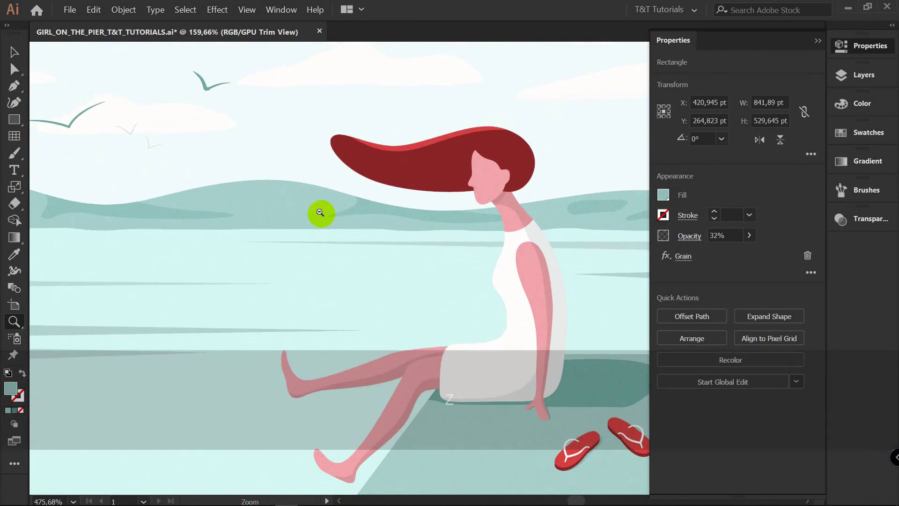